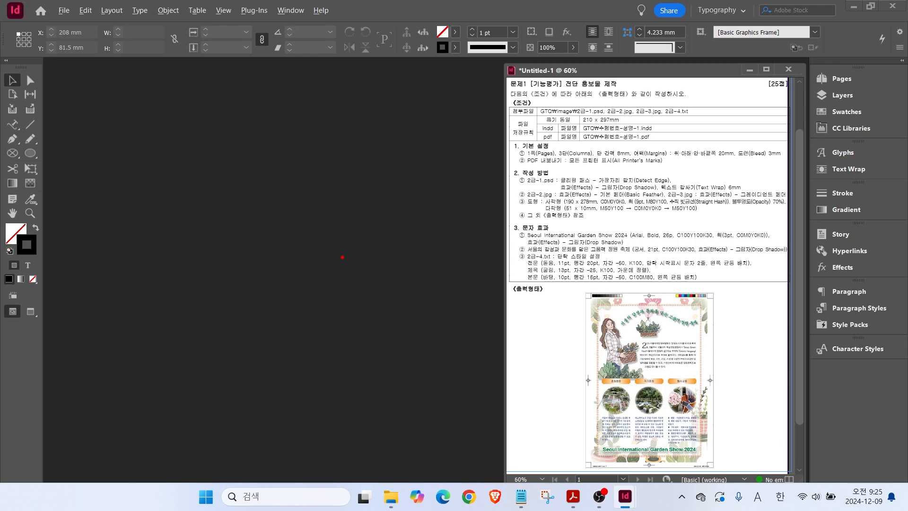
Switch InDesign to the Typography workspace.
{"action": "left_click", "coordinate": [289, 12]}
{"action": "mouse_move", "coordinate": [307, 39]}
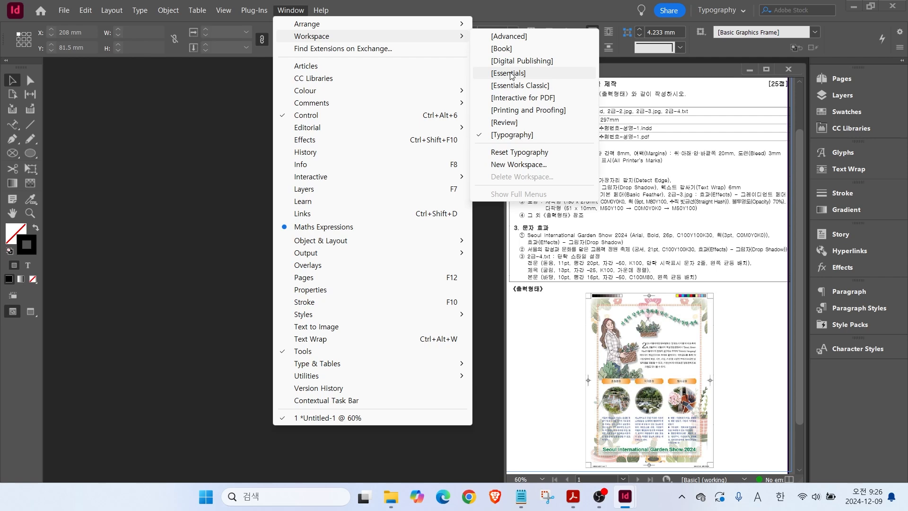
{"action": "left_click", "coordinate": [505, 136]}
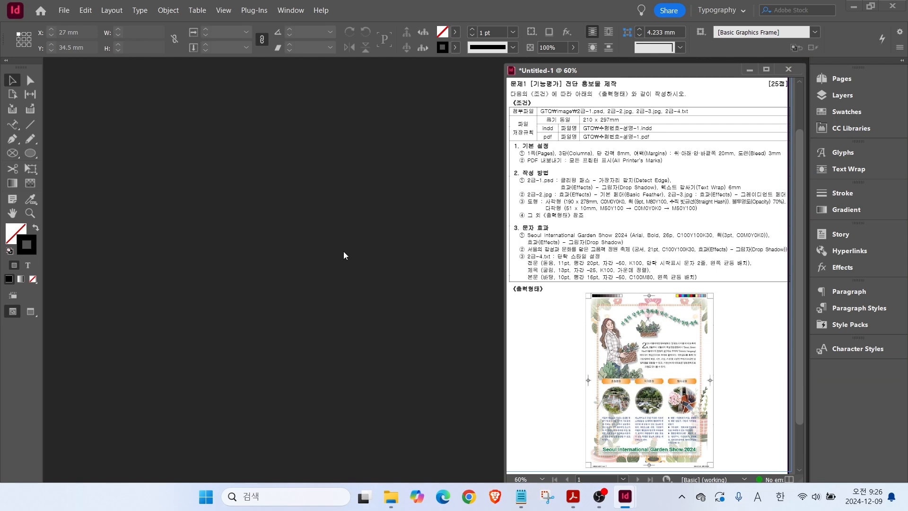
Open the Guides & Pasteboard preferences and move the dialog further left.
{"action": "left_click", "coordinate": [86, 10]}
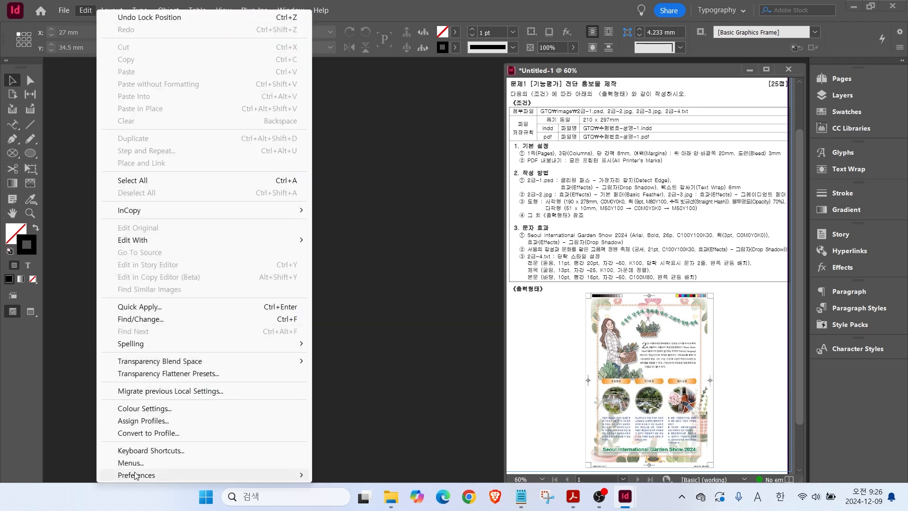
{"action": "mouse_move", "coordinate": [139, 477]}
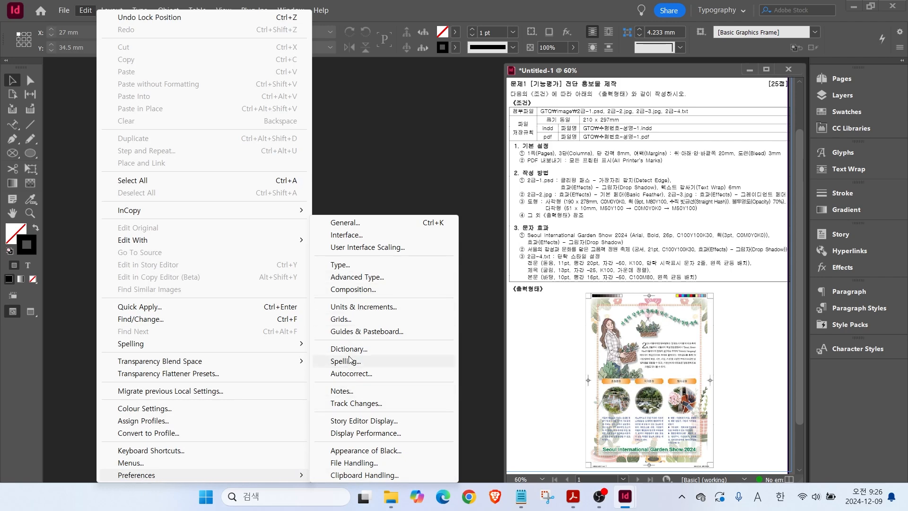
{"action": "left_click", "coordinate": [316, 334]}
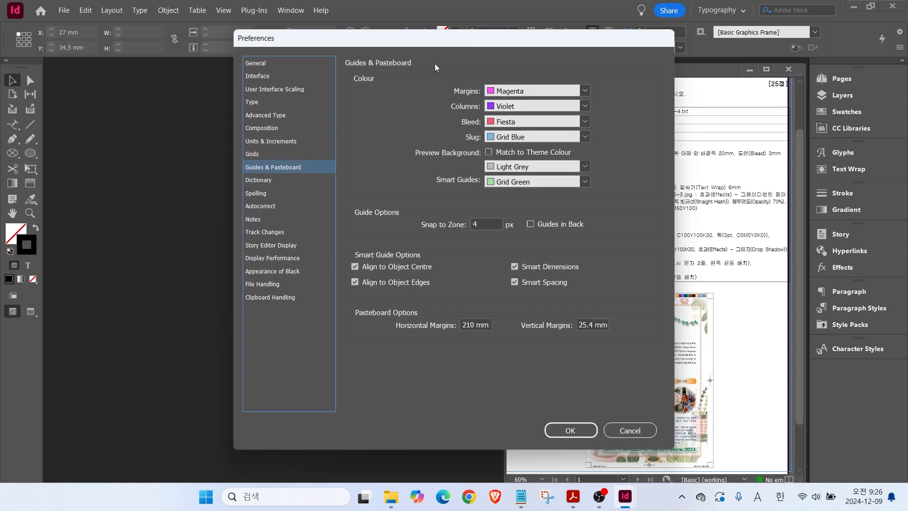
{"action": "left_click_drag", "start_coordinate": [401, 42], "coordinate": [238, 60]}
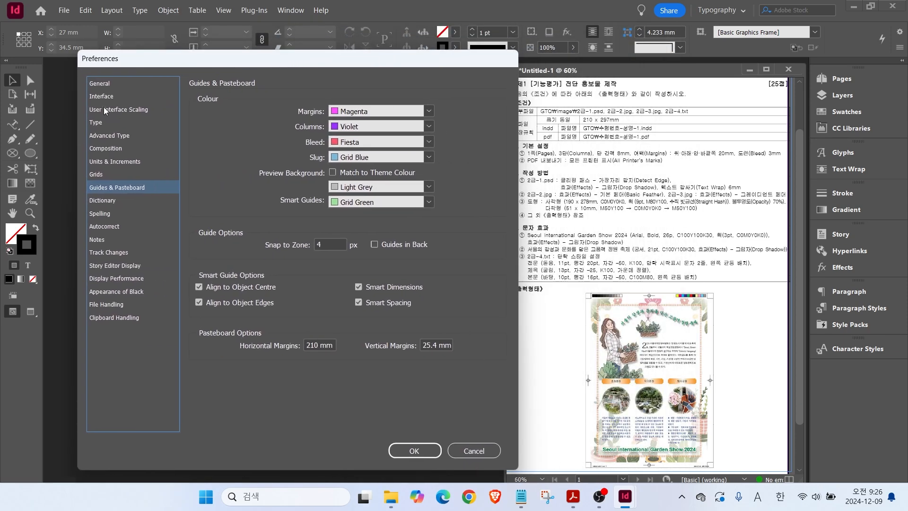
Browse the General, Interface, Scaling, Type, Advanced Type, Composition and Units & Increments pages.
{"action": "left_click", "coordinate": [99, 82]}
{"action": "left_click", "coordinate": [98, 96]}
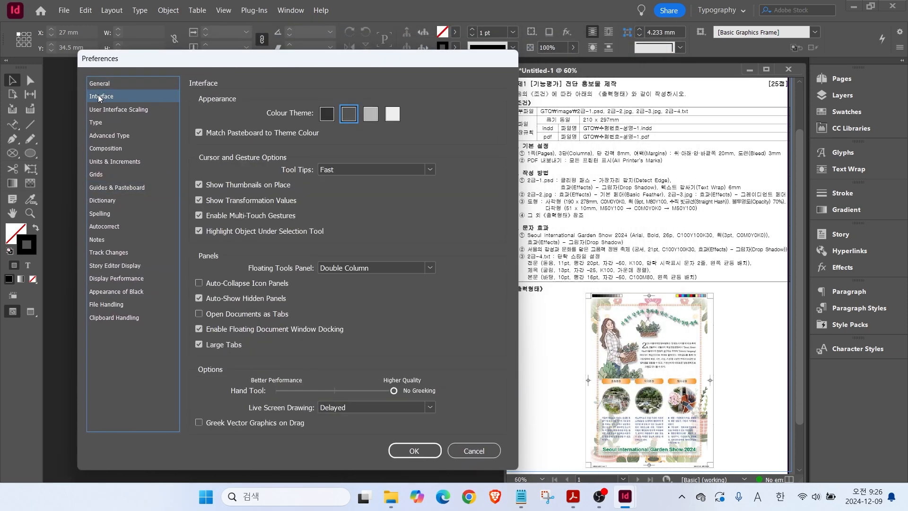
{"action": "left_click", "coordinate": [98, 109]}
{"action": "left_click", "coordinate": [99, 123]}
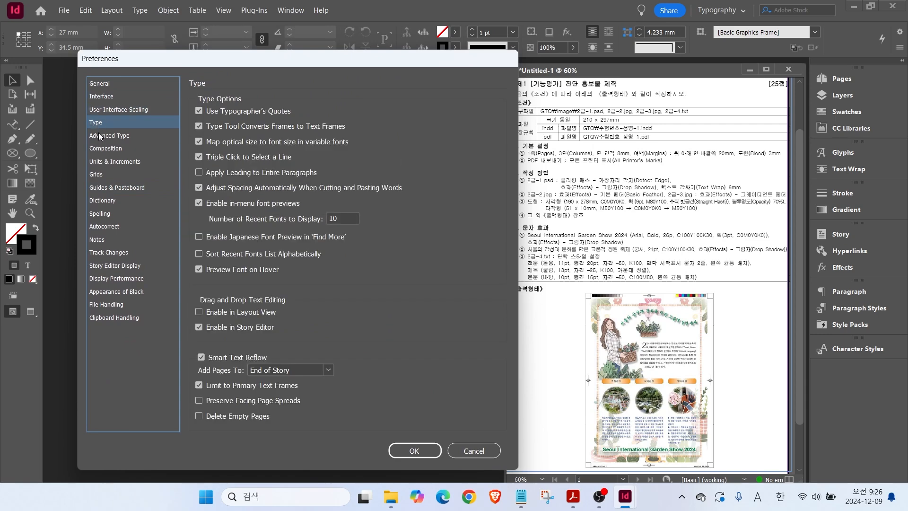
{"action": "left_click", "coordinate": [99, 135]}
{"action": "left_click", "coordinate": [102, 149]}
{"action": "left_click", "coordinate": [100, 160]}
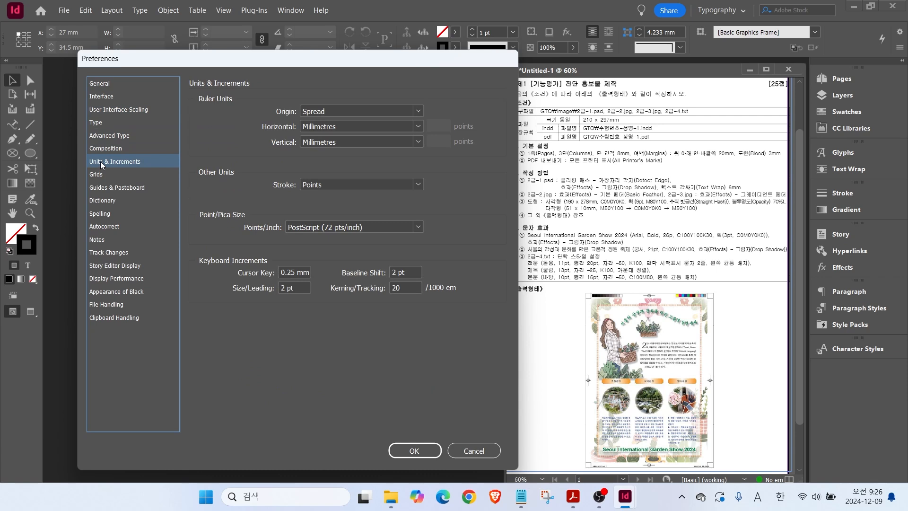
Go back to the Interface preferences, then show the Units & Increments page.
{"action": "left_click", "coordinate": [101, 97]}
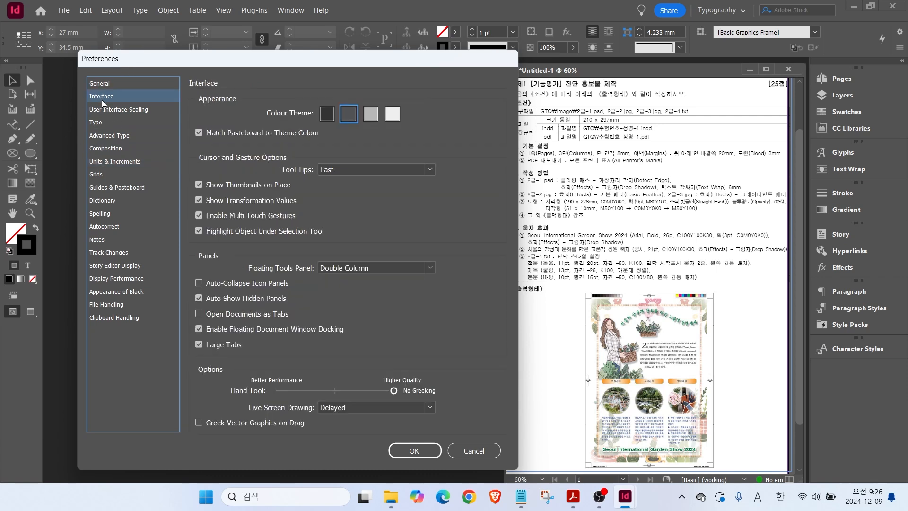
{"action": "key", "text": "alt"}
{"action": "mouse_move", "coordinate": [298, 97]}
{"action": "left_mouse_down"}
{"action": "mouse_move", "coordinate": [416, 124]}
{"action": "mouse_move", "coordinate": [404, 123]}
{"action": "left_mouse_up"}
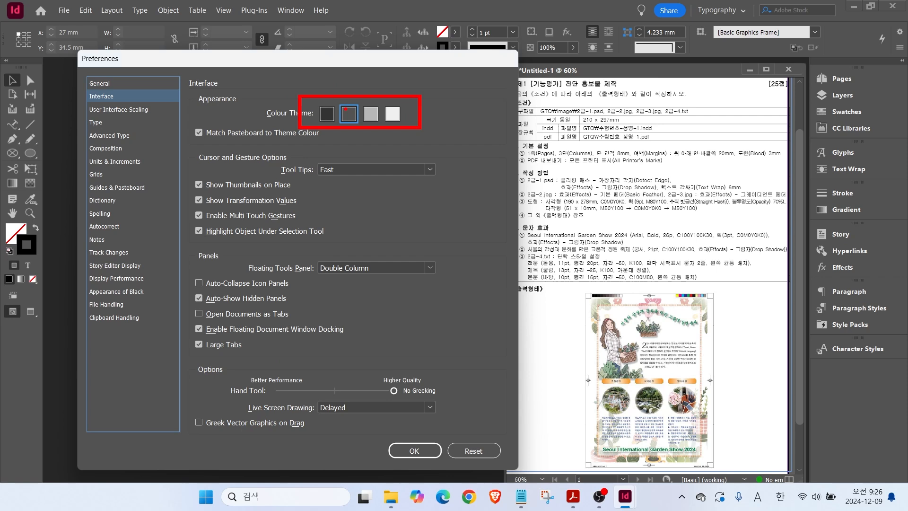
{"action": "left_click_drag", "start_coordinate": [330, 77], "coordinate": [346, 108]}
{"action": "mouse_move", "coordinate": [507, 75]}
{"action": "left_mouse_down"}
{"action": "mouse_move", "coordinate": [756, 410]}
{"action": "mouse_move", "coordinate": [779, 470]}
{"action": "left_mouse_up"}
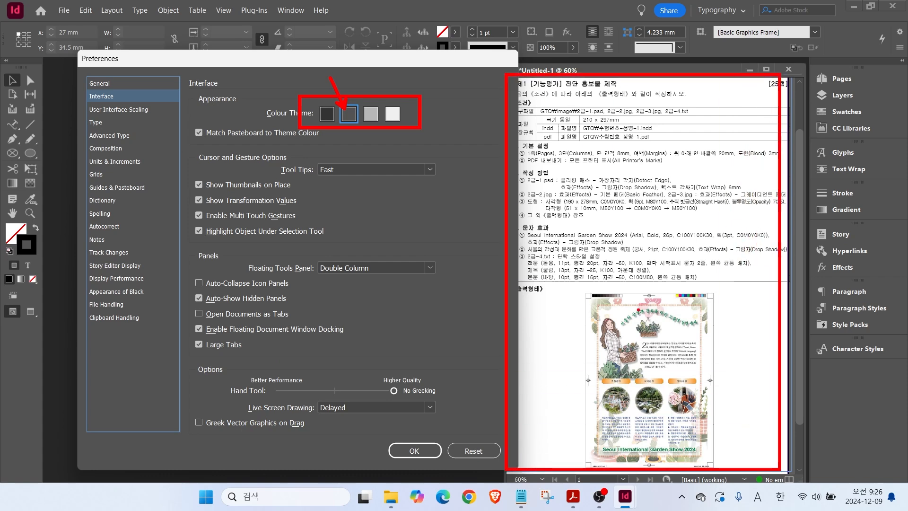
{"action": "left_click_drag", "start_coordinate": [174, 303], "coordinate": [321, 327]}
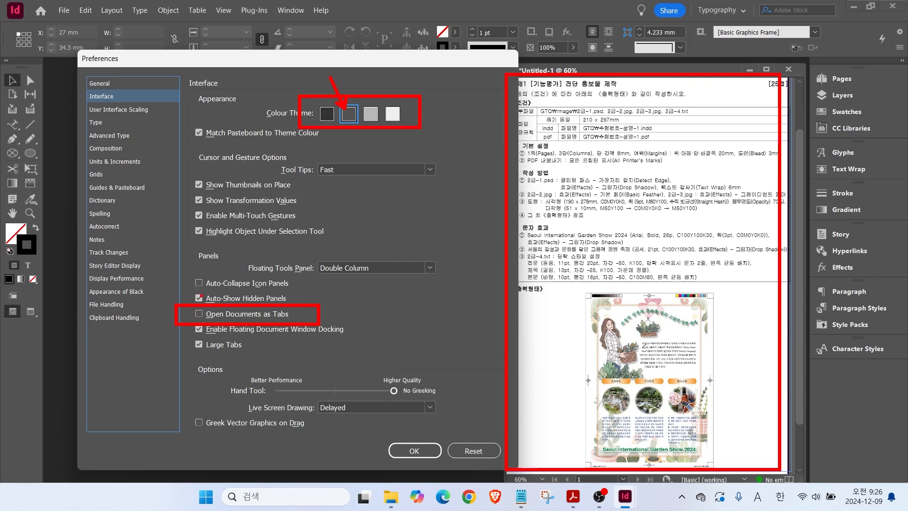
{"action": "left_click", "coordinate": [99, 161]}
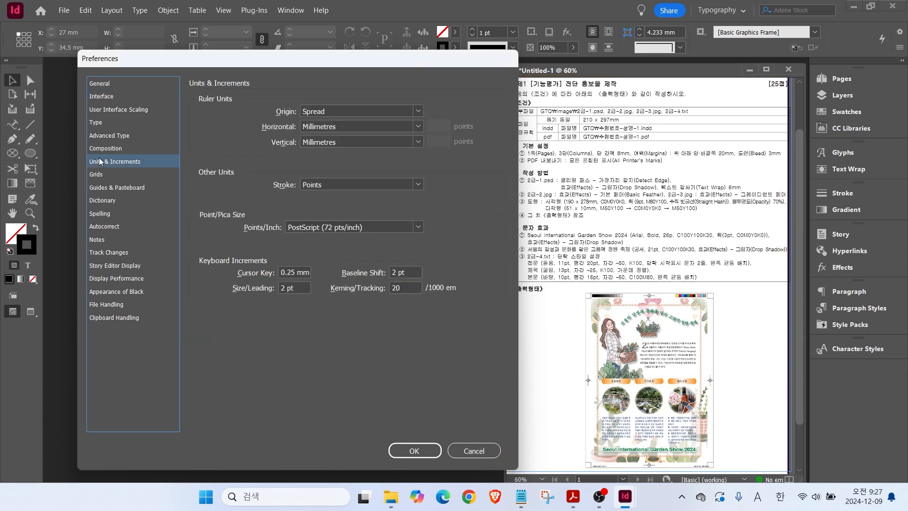
Check Millimetre ruler units and Points stroke units, then view Display Performance preferences.
{"action": "key", "text": "alt"}
{"action": "left_click_drag", "start_coordinate": [586, 113], "coordinate": [656, 148]}
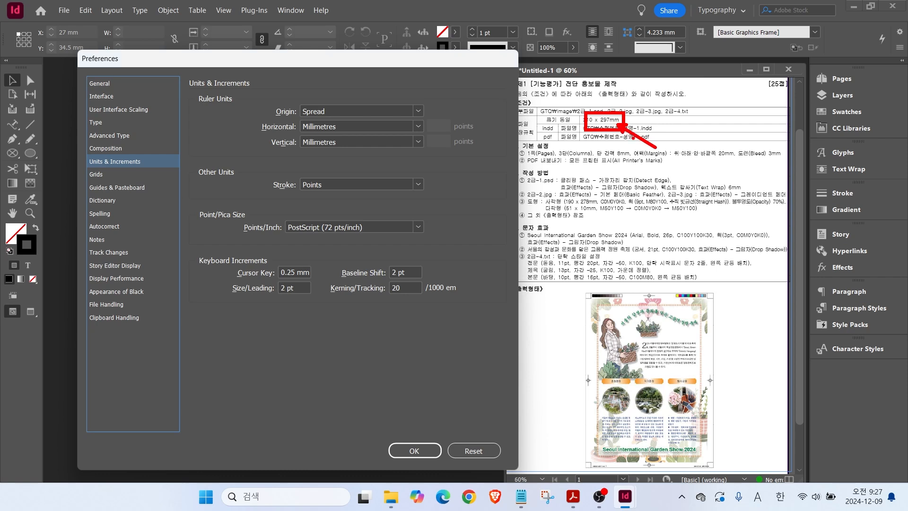
{"action": "left_click_drag", "start_coordinate": [276, 116], "coordinate": [360, 154]}
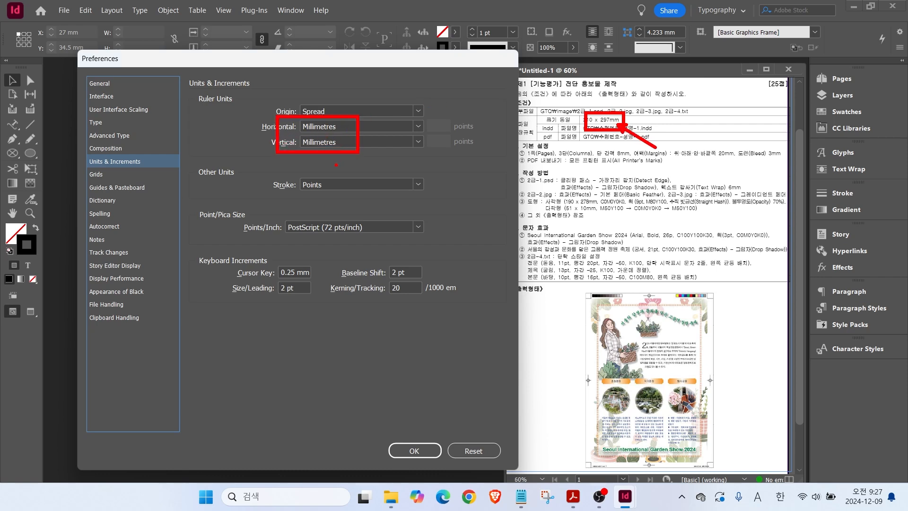
{"action": "left_click_drag", "start_coordinate": [276, 195], "coordinate": [359, 194]}
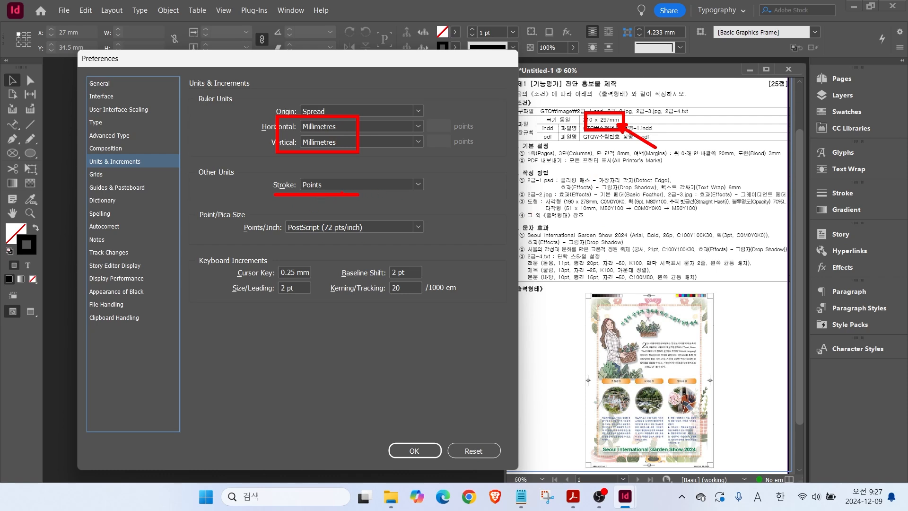
{"action": "left_click_drag", "start_coordinate": [368, 156], "coordinate": [338, 179]}
{"action": "left_click_drag", "start_coordinate": [368, 100], "coordinate": [340, 119]}
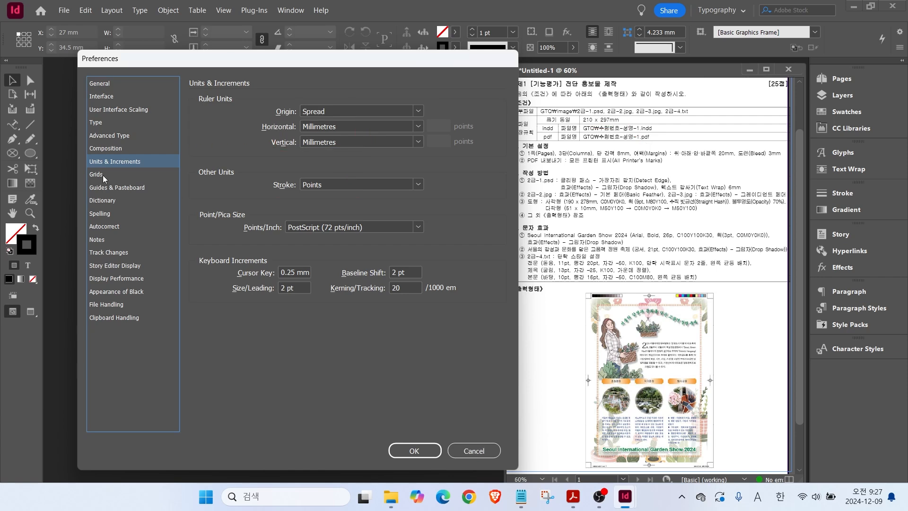
{"action": "left_click", "coordinate": [117, 278]}
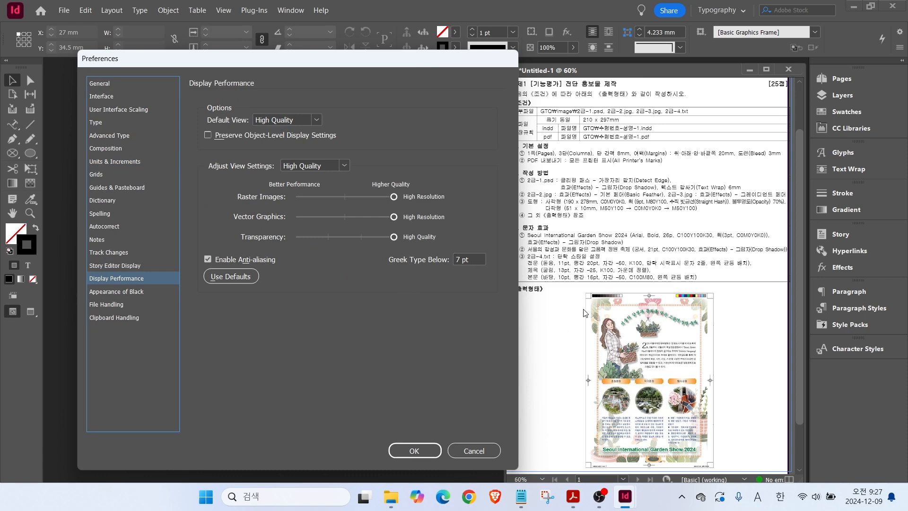
Keep Default View at High Quality and confirm the preferences with OK.
{"action": "left_click", "coordinate": [302, 120]}
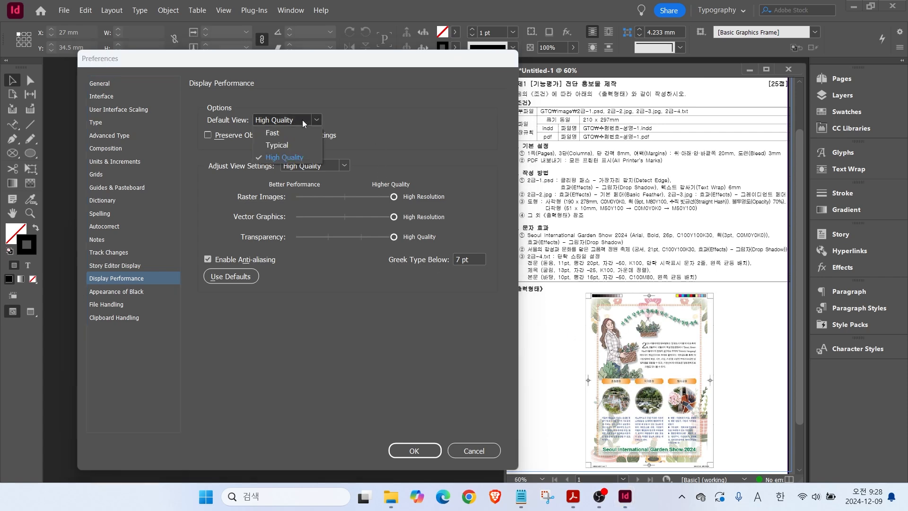
{"action": "left_click", "coordinate": [289, 158]}
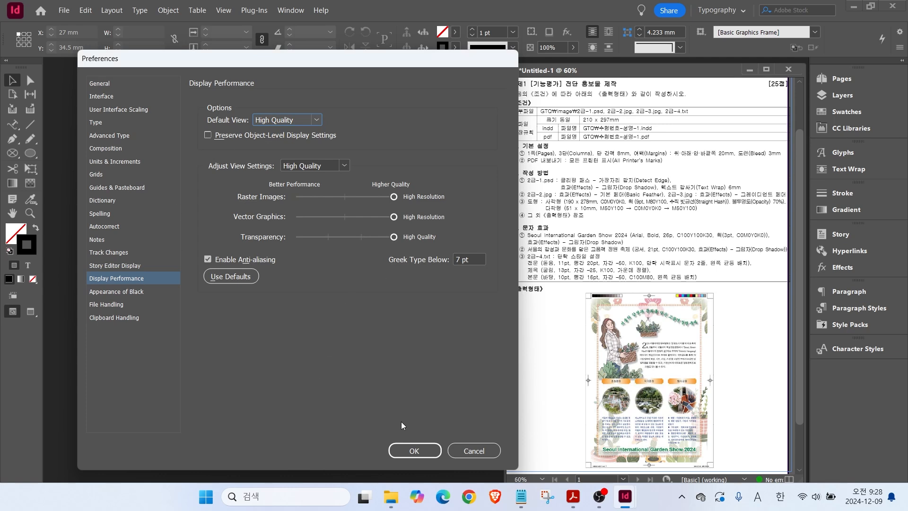
{"action": "left_click", "coordinate": [416, 450]}
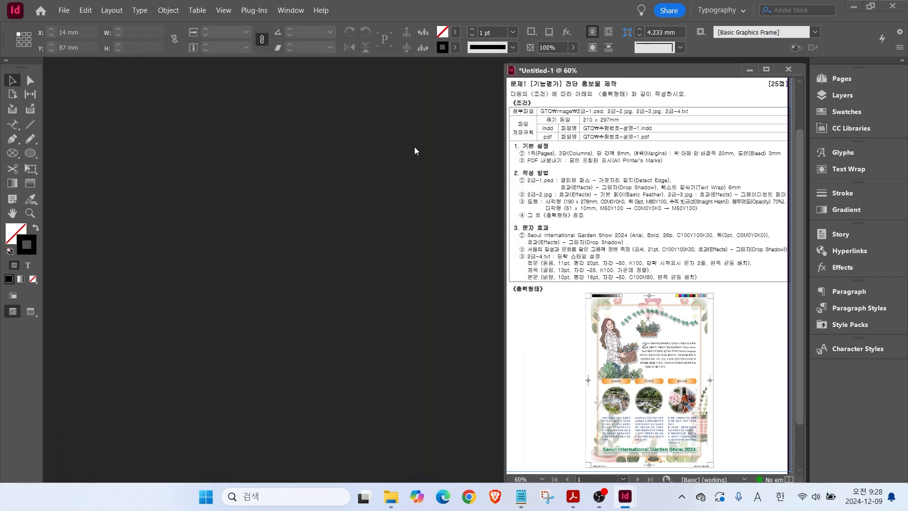
{"action": "left_click_drag", "start_coordinate": [572, 106], "coordinate": [664, 145]}
Start a new document and type a new Korean document name over the preset name.
{"action": "left_click_drag", "start_coordinate": [611, 119], "coordinate": [698, 64]}
{"action": "left_click_drag", "start_coordinate": [619, 135], "coordinate": [654, 163]}
{"action": "left_click", "coordinate": [64, 11]}
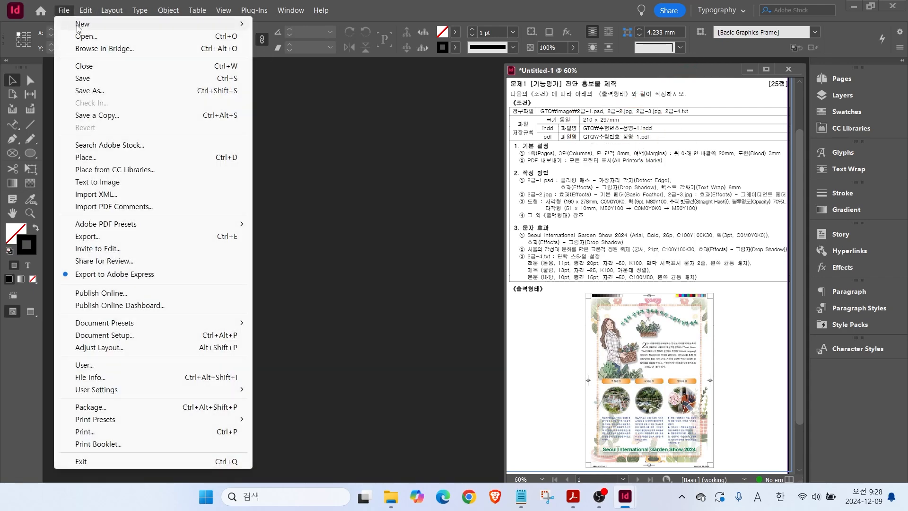
{"action": "mouse_move", "coordinate": [79, 26]}
{"action": "left_click", "coordinate": [297, 25]}
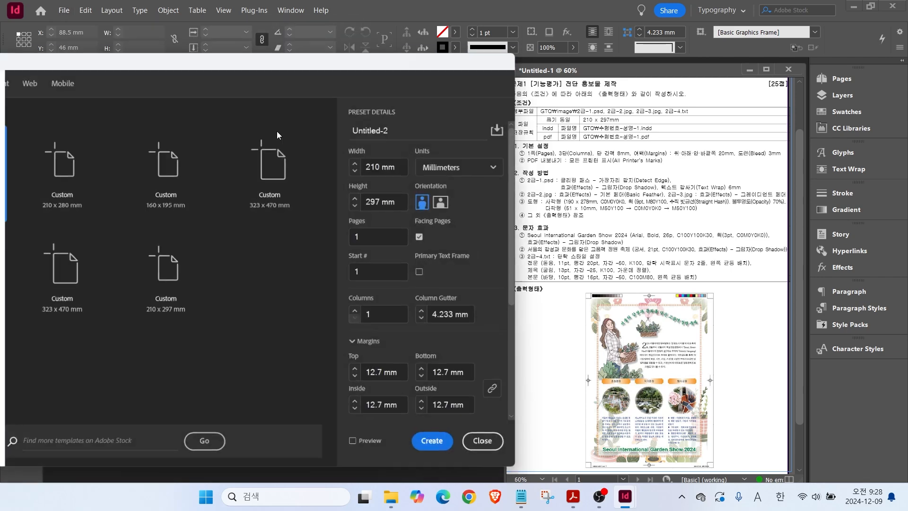
{"action": "left_click_drag", "start_coordinate": [394, 128], "coordinate": [348, 124]}
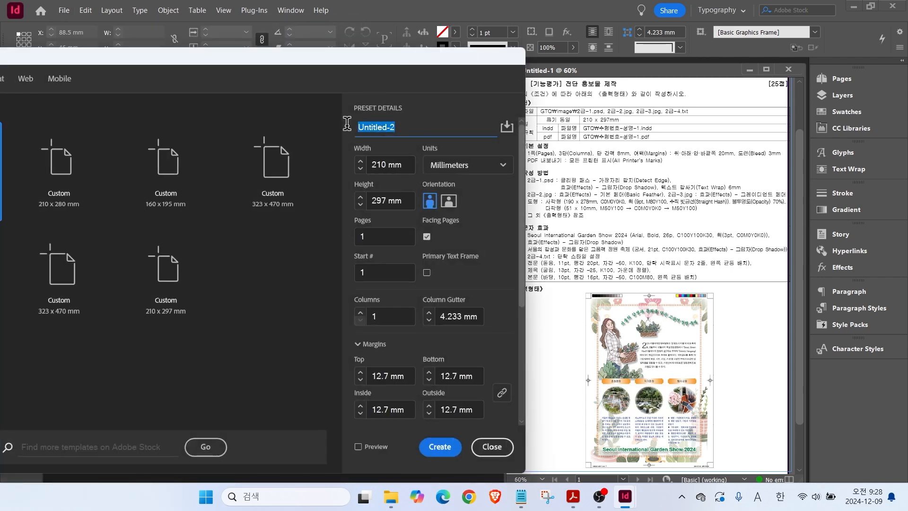
{"action": "type", "text": "1234-"}
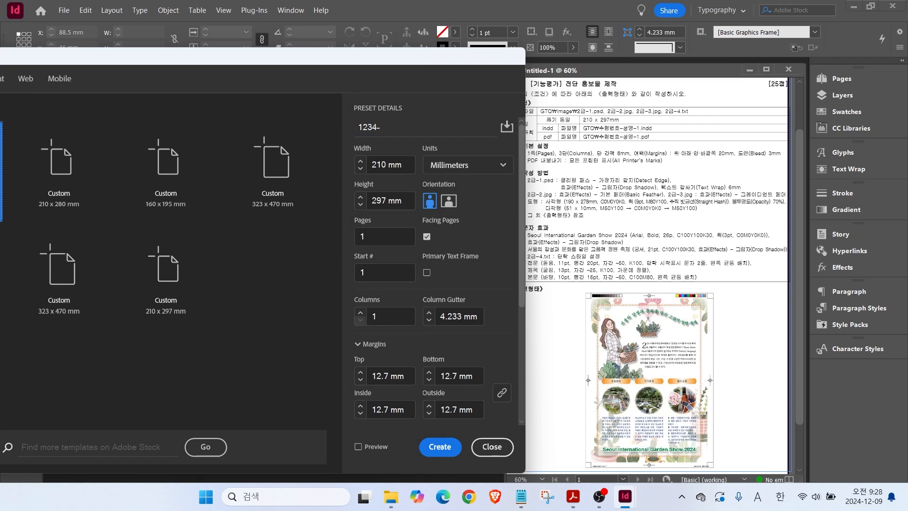
{"action": "key", "text": "Hangul"}
{"action": "left_click", "coordinate": [376, 124]}
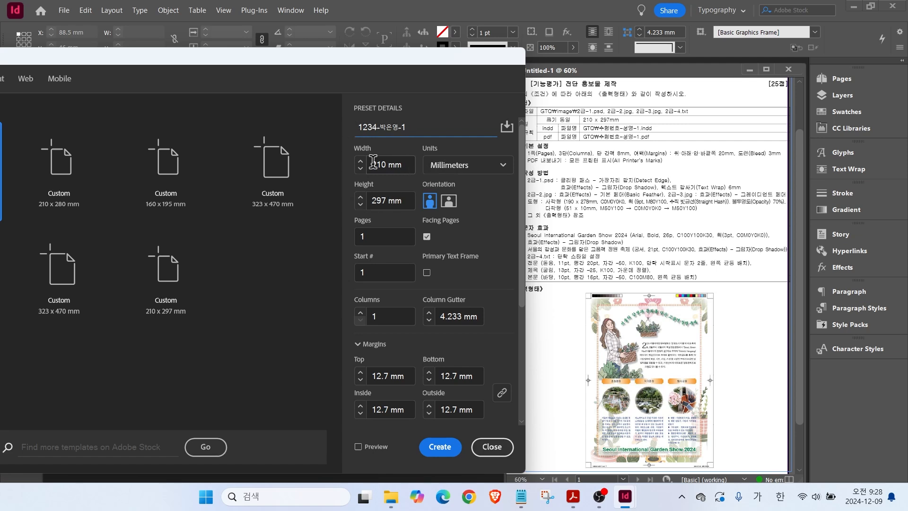
{"action": "key", "text": "ctrl"}
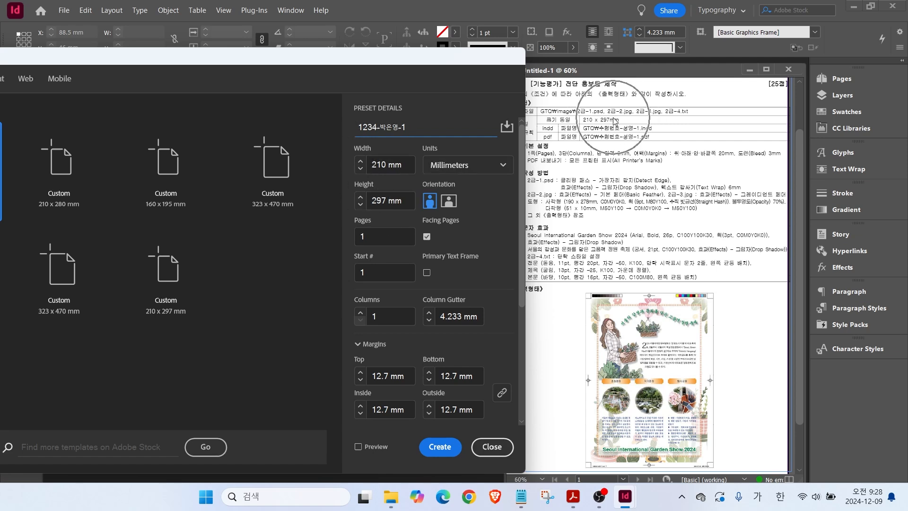
{"action": "key", "text": "ctrl"}
{"action": "key", "text": "ctrl"}
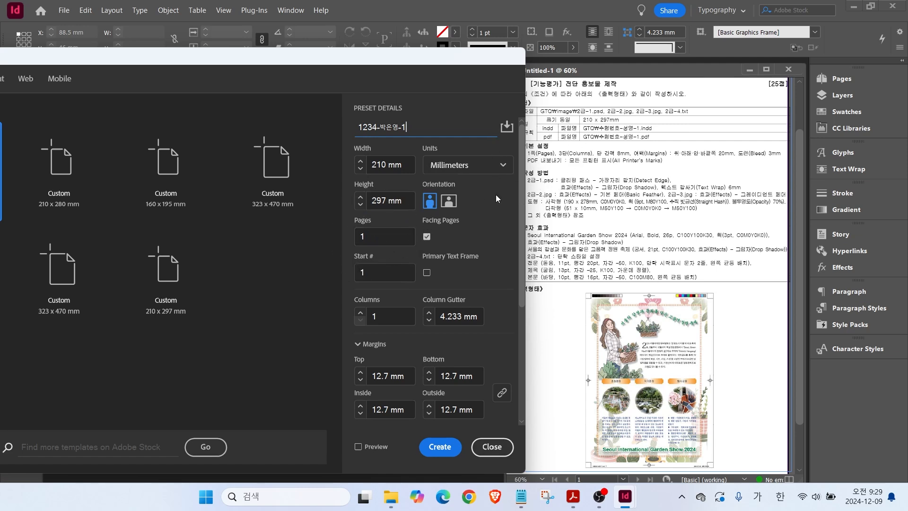
Set the new document to 3 columns with an 8 mm gutter.
{"action": "left_click", "coordinate": [361, 313]}
{"action": "left_click", "coordinate": [361, 313]}
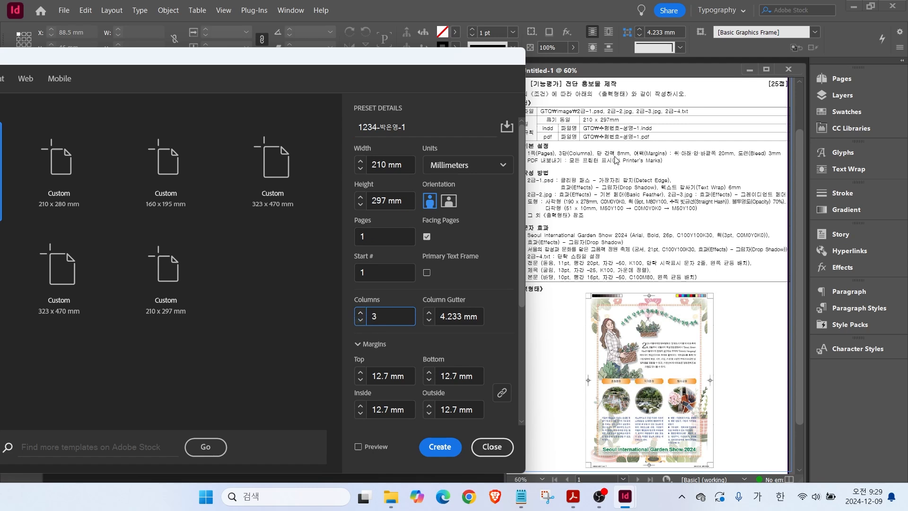
{"action": "left_click", "coordinate": [429, 313]}
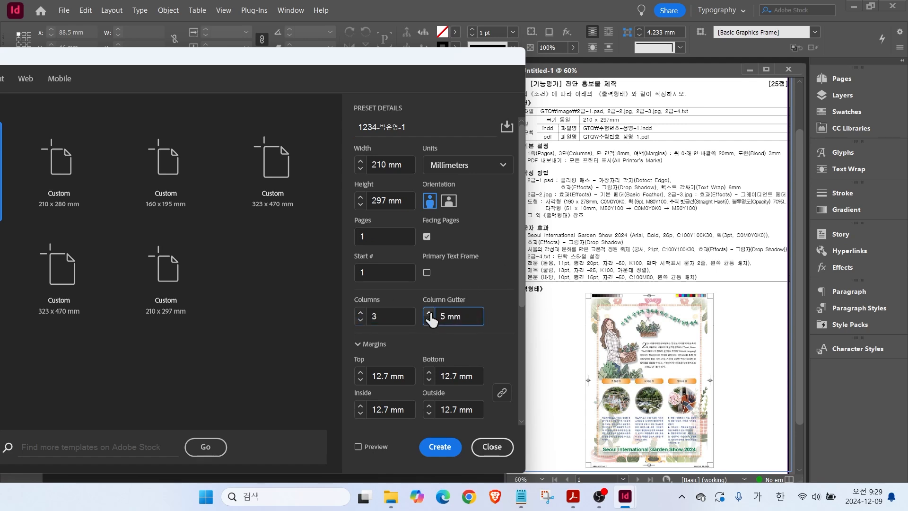
{"action": "left_click", "coordinate": [429, 313]}
{"action": "left_click", "coordinate": [429, 313]}
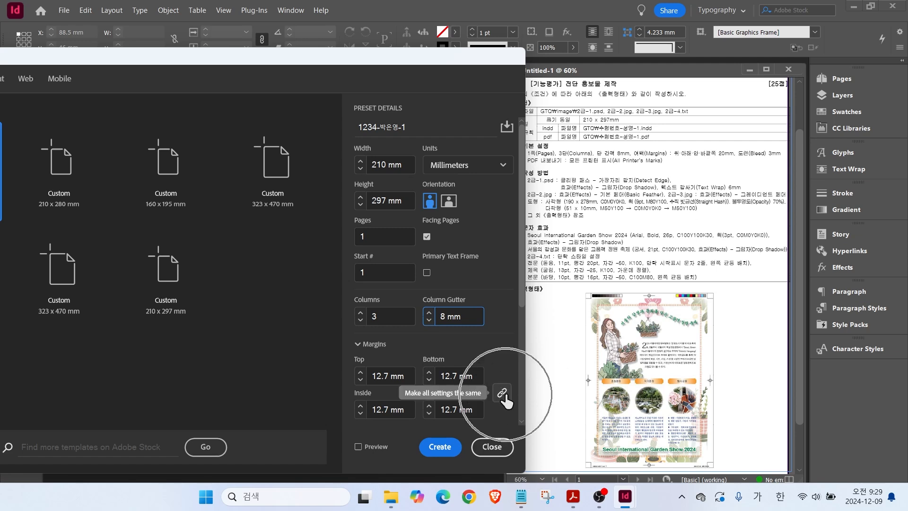
Set all margins to 20 mm and 3 mm bleed, then create the document.
{"action": "left_click", "coordinate": [404, 376]}
{"action": "type", "text": "20"}
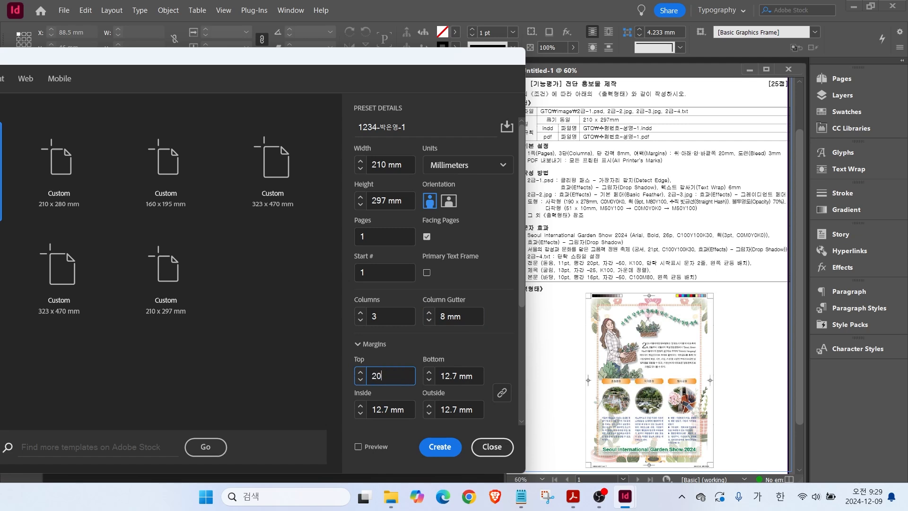
{"action": "key", "text": "Tab"}
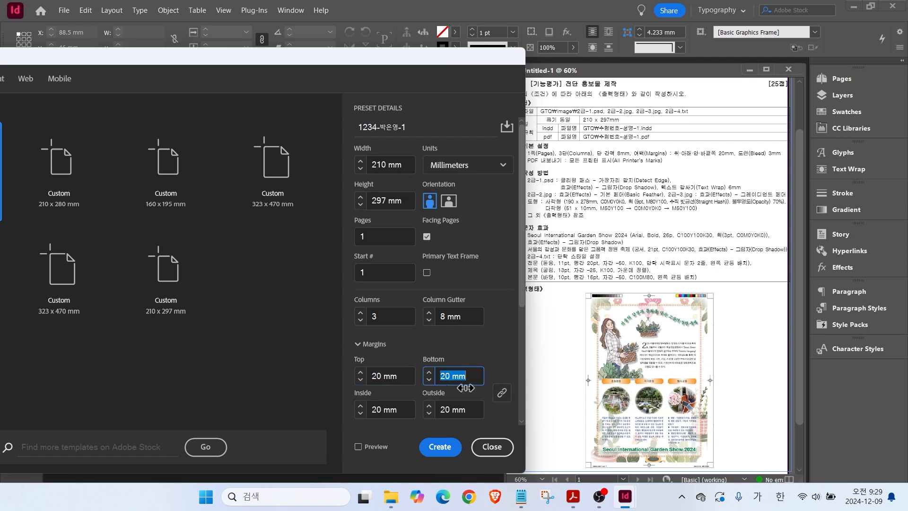
{"action": "scroll", "coordinate": [462, 388], "scroll_direction": "down", "scroll_amount": 4}
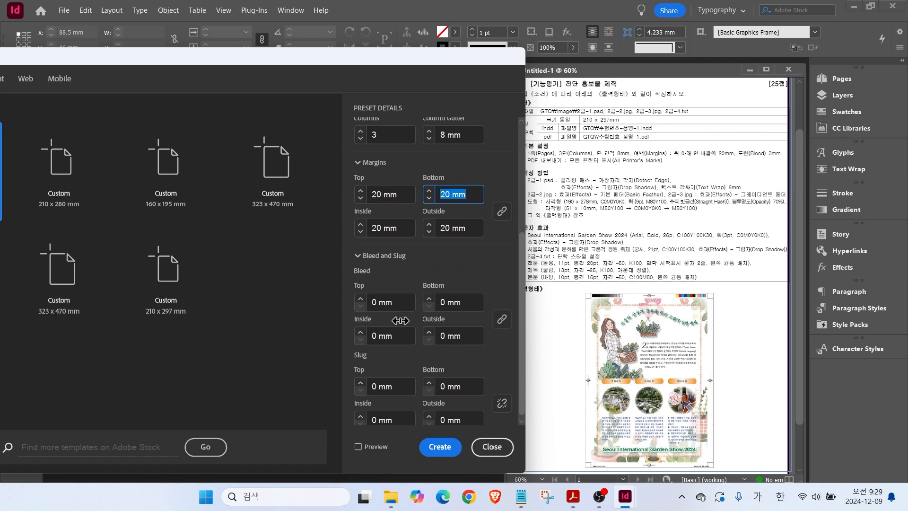
{"action": "left_click", "coordinate": [361, 302]}
{"action": "type", "text": "3"}
{"action": "left_click", "coordinate": [470, 301]}
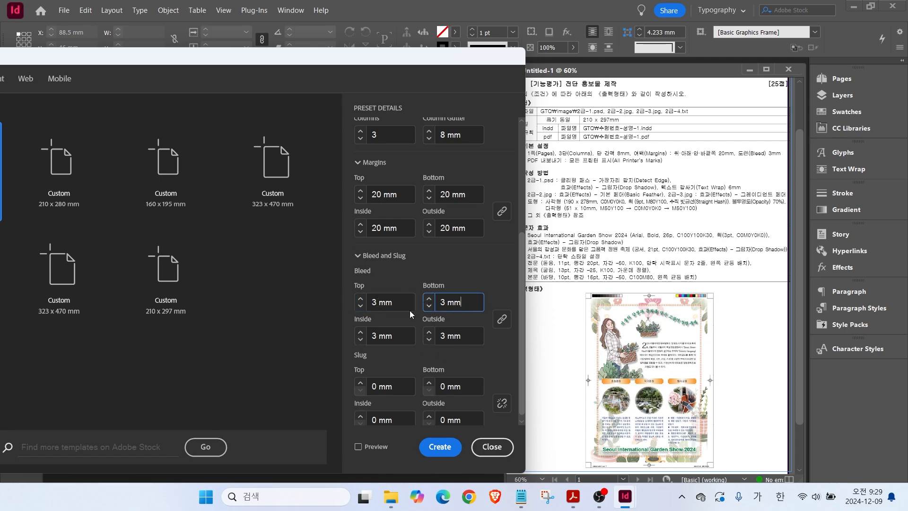
{"action": "left_click", "coordinate": [375, 455]}
{"action": "left_click", "coordinate": [440, 447]}
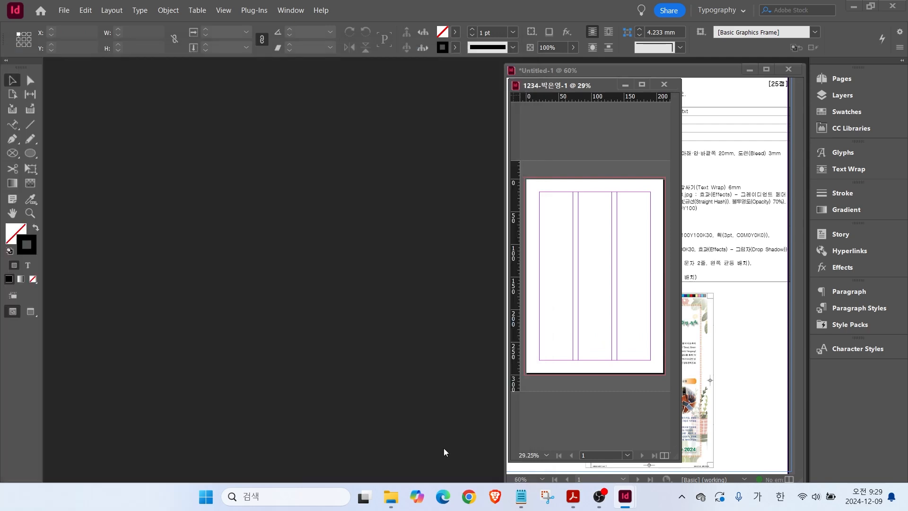
{"action": "left_click_drag", "start_coordinate": [614, 194], "coordinate": [688, 181]}
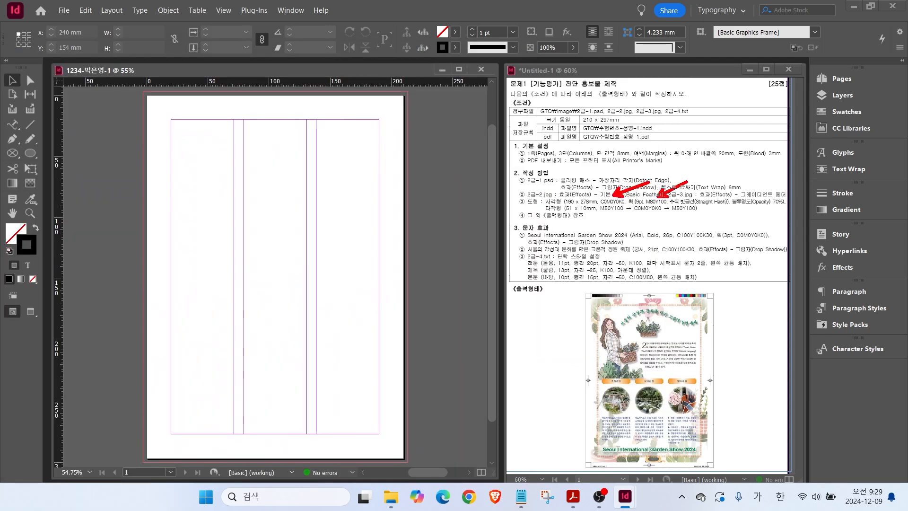
{"action": "left_click_drag", "start_coordinate": [602, 215], "coordinate": [692, 214]}
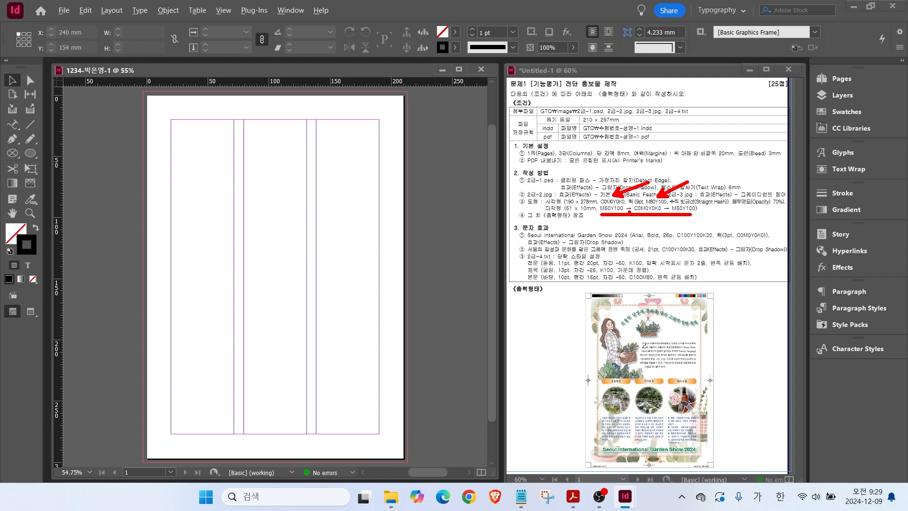
{"action": "left_click_drag", "start_coordinate": [804, 199], "coordinate": [875, 219]}
{"action": "mouse_move", "coordinate": [814, 209]}
{"action": "left_mouse_down"}
{"action": "mouse_move", "coordinate": [796, 176]}
{"action": "mouse_move", "coordinate": [810, 123]}
{"action": "left_mouse_up"}
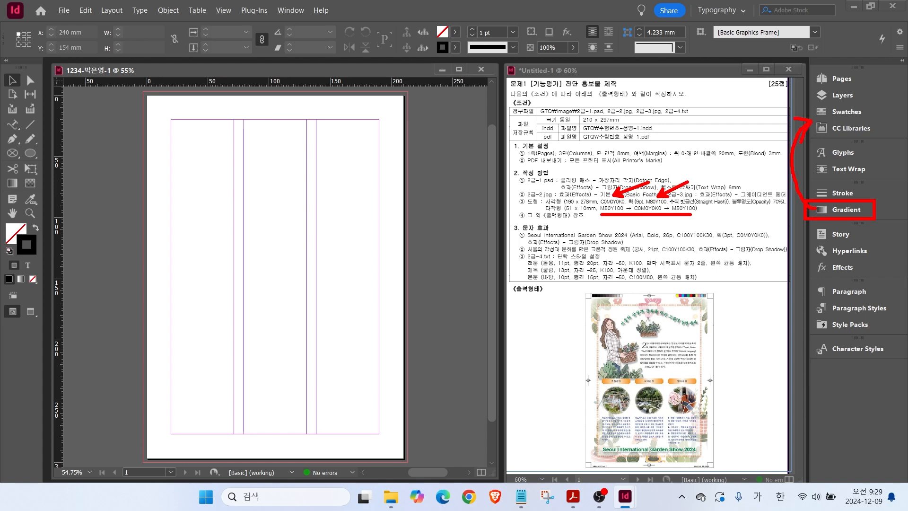
{"action": "key", "text": "Escape"}
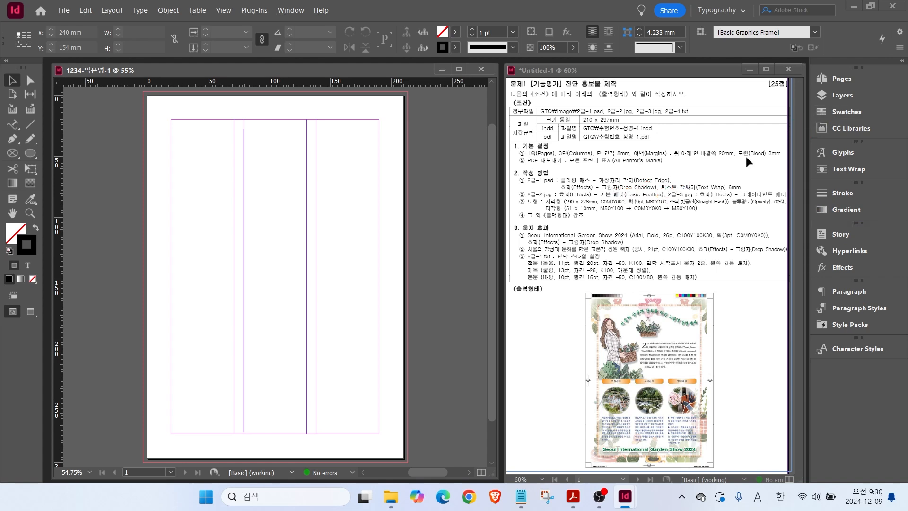
{"action": "left_click", "coordinate": [840, 113]}
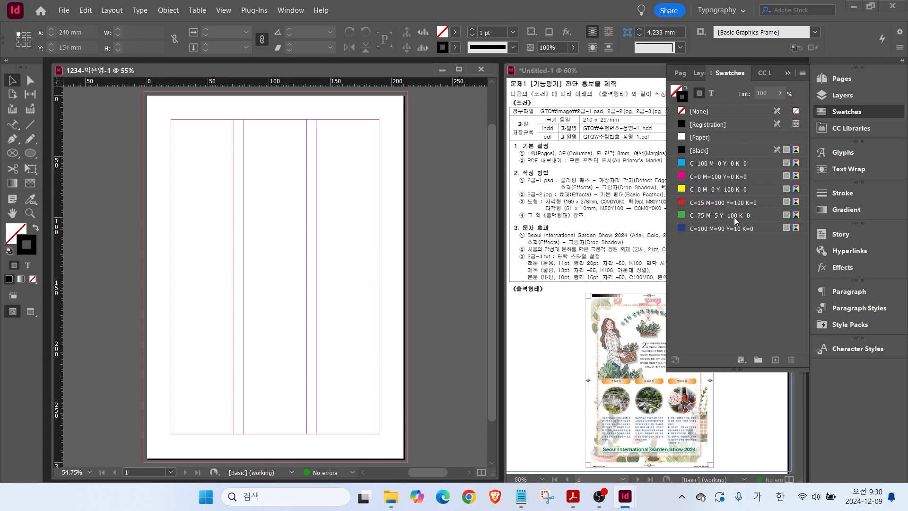
Duplicate the C=100 M=90 Y=10 K=0 swatch and turn the copy into white (all inks 0).
{"action": "left_click", "coordinate": [704, 230]}
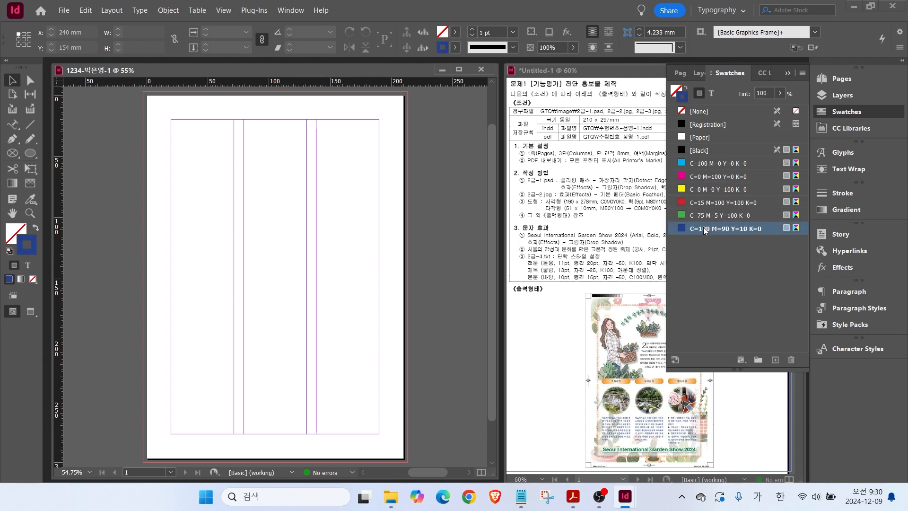
{"action": "left_click", "coordinate": [775, 361]}
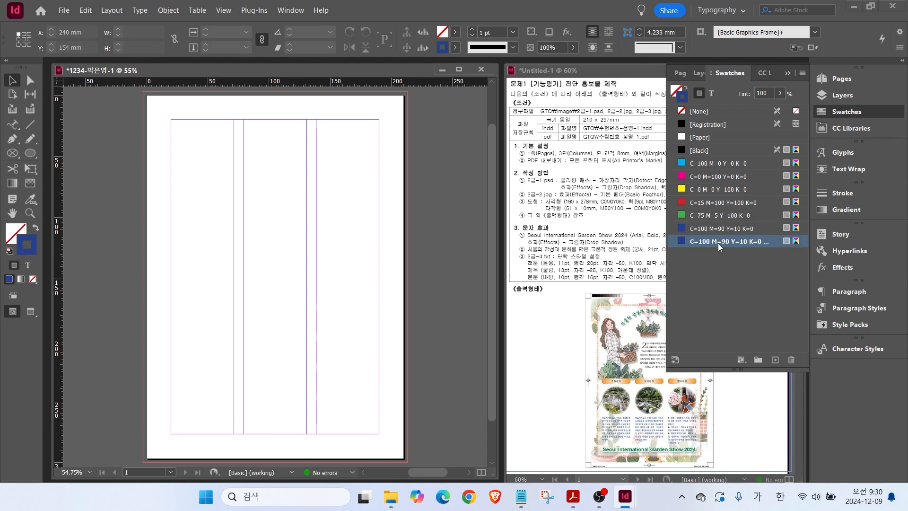
{"action": "double_click", "coordinate": [719, 241]}
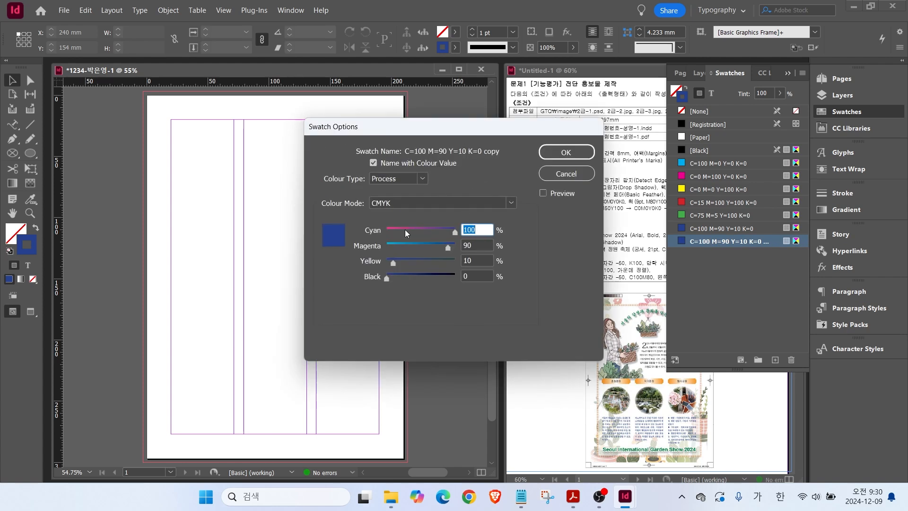
{"action": "type", "text": "0"}
{"action": "key", "text": "Tab"}
{"action": "type", "text": "0"}
{"action": "key", "text": "Tab"}
{"action": "type", "text": "0"}
{"action": "key", "text": "Tab"}
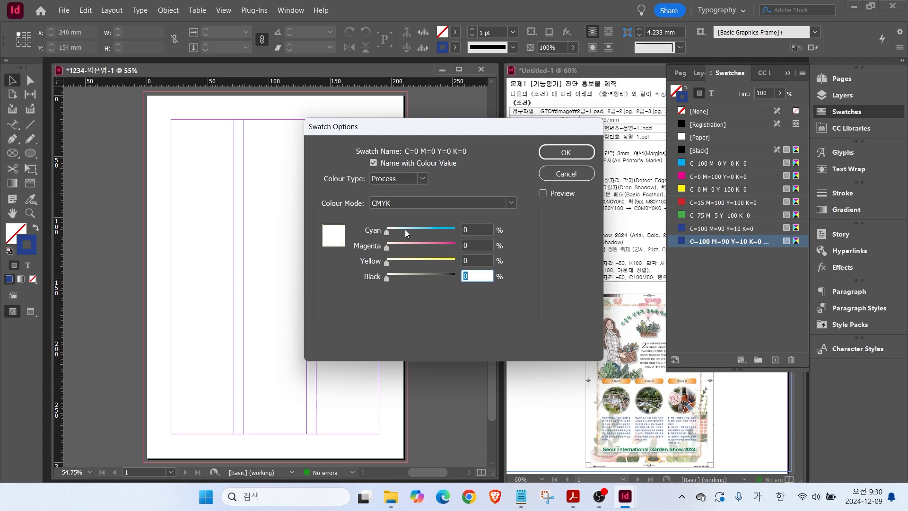
{"action": "key", "text": "Return"}
Add an orange swatch C0 M80 Y100 K0 from a copy of the white one.
{"action": "left_click", "coordinate": [718, 243]}
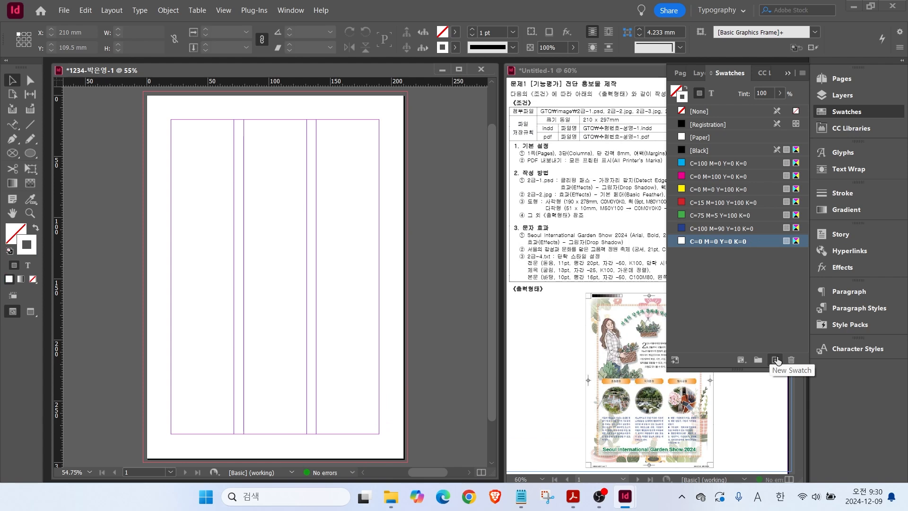
{"action": "left_click", "coordinate": [775, 360]}
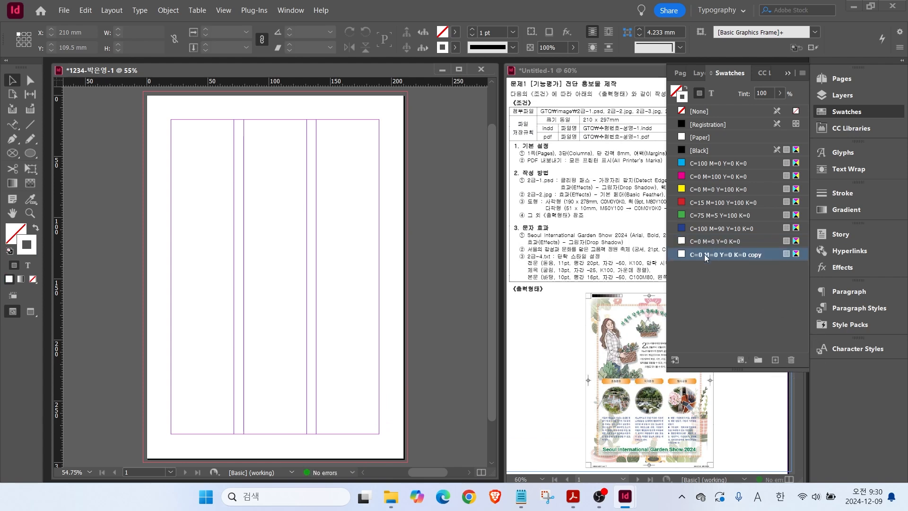
{"action": "double_click", "coordinate": [707, 256]}
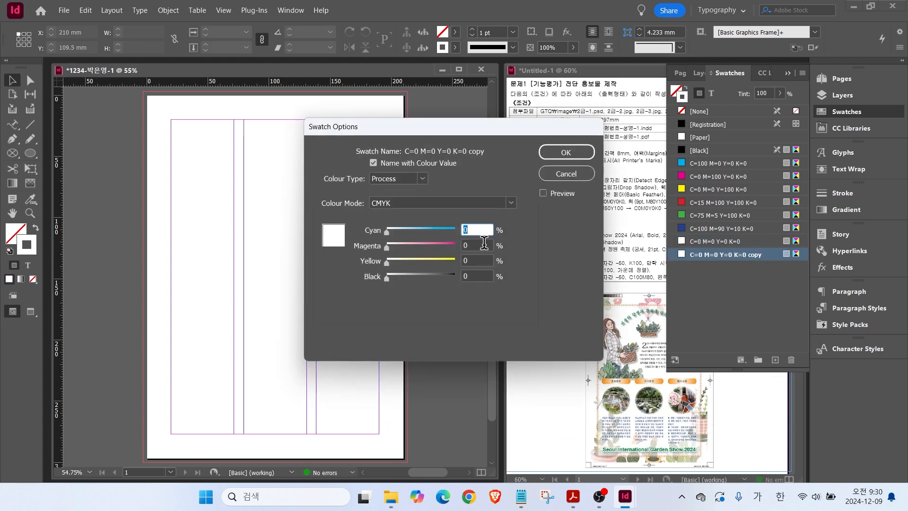
{"action": "key", "text": "Tab"}
{"action": "type", "text": "80"}
{"action": "key", "text": "Tab"}
{"action": "type", "text": "100"}
{"action": "key", "text": "Return"}
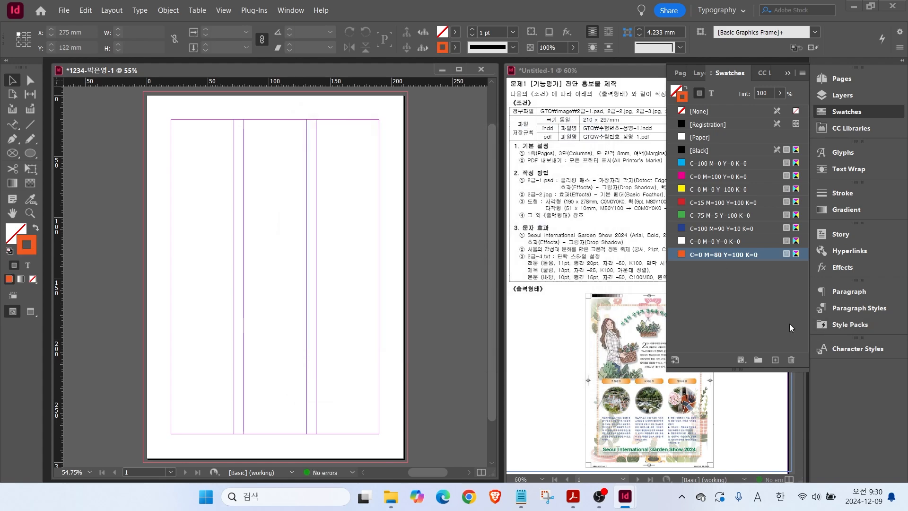
Add a dark green swatch C100 M0 Y100 K30.
{"action": "left_click", "coordinate": [776, 360]}
{"action": "double_click", "coordinate": [693, 267]}
{"action": "type", "text": "100"}
{"action": "key", "text": "Tab"}
{"action": "type", "text": "0"}
{"action": "key", "text": "Tab"}
{"action": "key", "text": "Tab"}
{"action": "type", "text": "30"}
{"action": "key", "text": "Return"}
Add a black swatch C0 M0 Y0 K100.
{"action": "left_click", "coordinate": [776, 360]}
{"action": "double_click", "coordinate": [687, 285]}
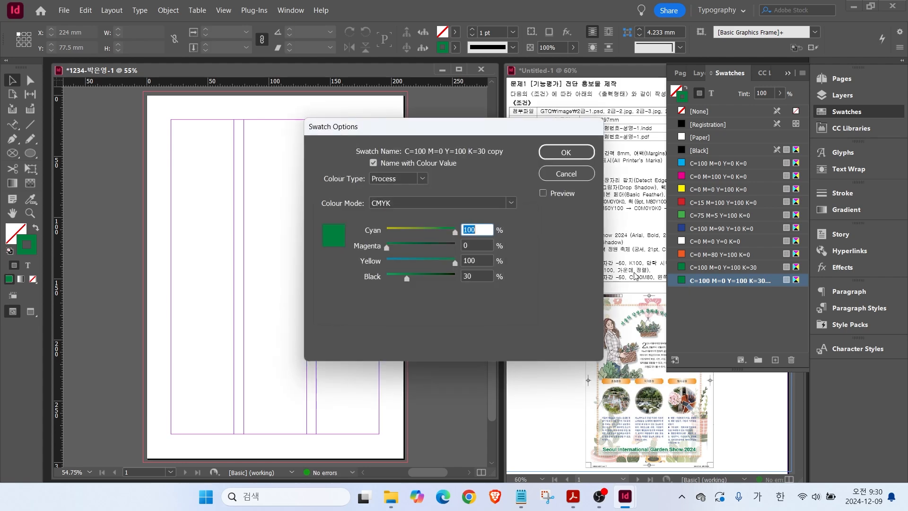
{"action": "type", "text": "0"}
{"action": "key", "text": "Tab"}
{"action": "key", "text": "Tab"}
{"action": "type", "text": "0"}
{"action": "key", "text": "Tab"}
{"action": "type", "text": "100"}
{"action": "key", "text": "Return"}
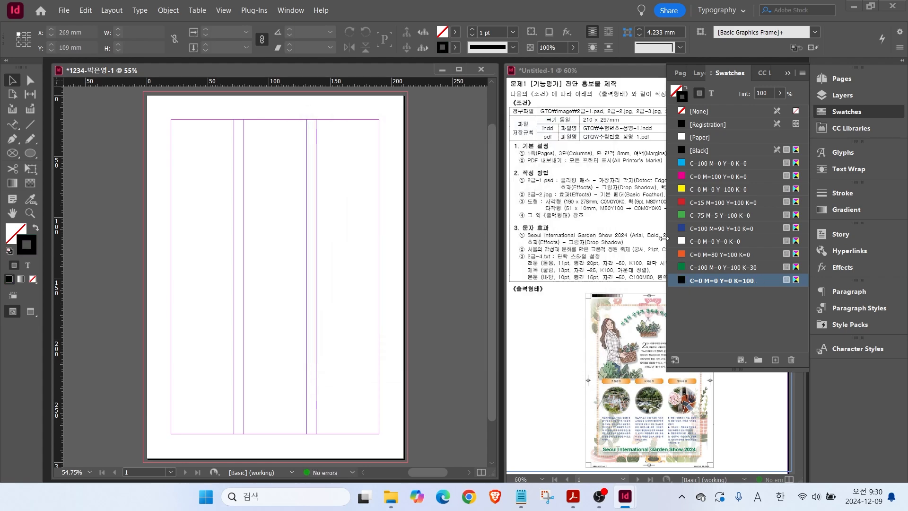
Add a blue swatch C100 M80 Y0 K0.
{"action": "left_click", "coordinate": [776, 360]}
{"action": "double_click", "coordinate": [687, 293]}
{"action": "type", "text": "100"}
{"action": "key", "text": "Tab"}
{"action": "type", "text": "80"}
{"action": "key", "text": "Tab"}
{"action": "key", "text": "Tab"}
{"action": "type", "text": "0"}
{"action": "key", "text": "Return"}
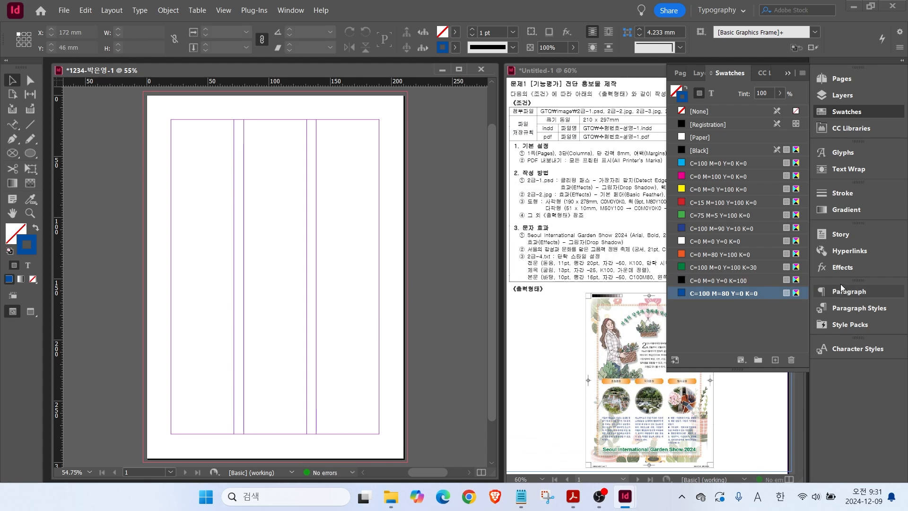
{"action": "left_click", "coordinate": [845, 210]}
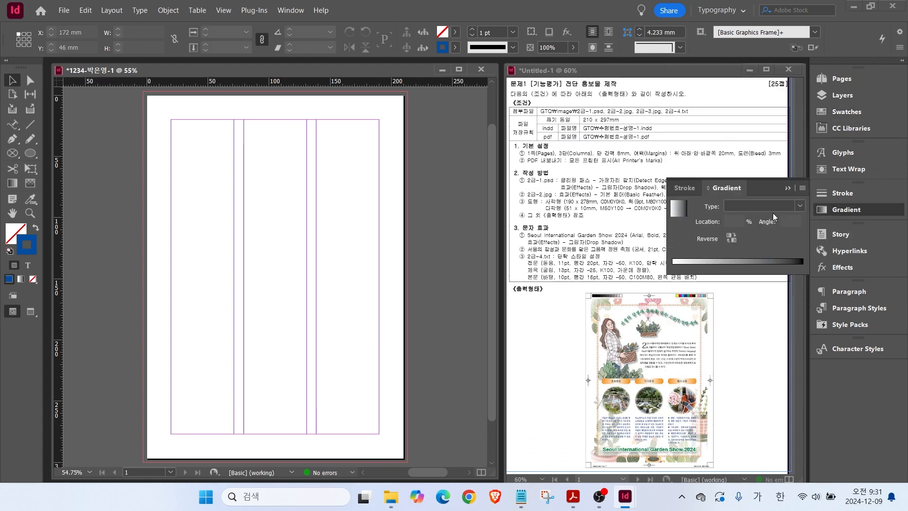
Turn the fill into a linear gradient and save it as a new gradient swatch.
{"action": "left_click", "coordinate": [678, 211]}
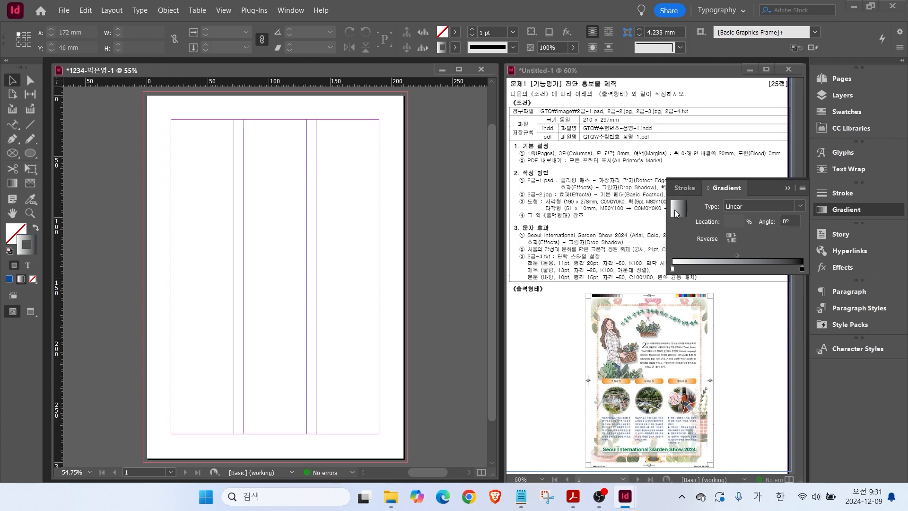
{"action": "right_click", "coordinate": [678, 212]}
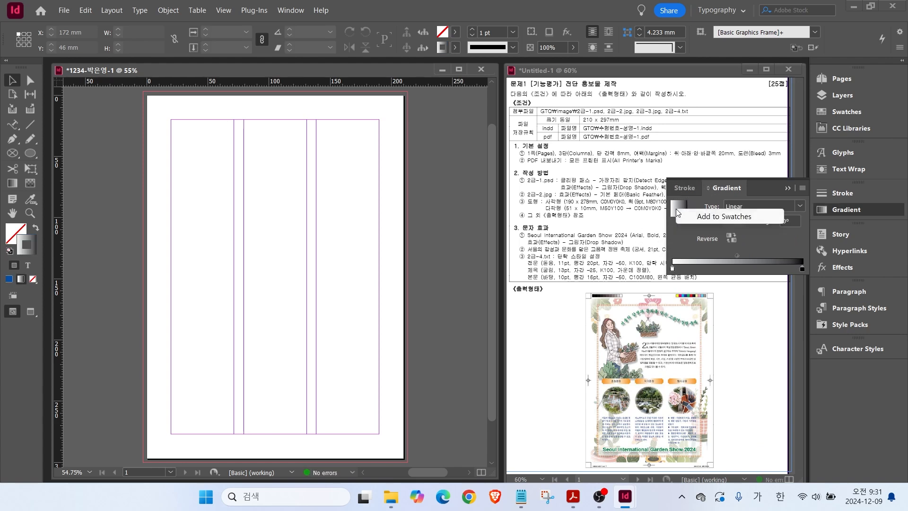
{"action": "left_click", "coordinate": [714, 217]}
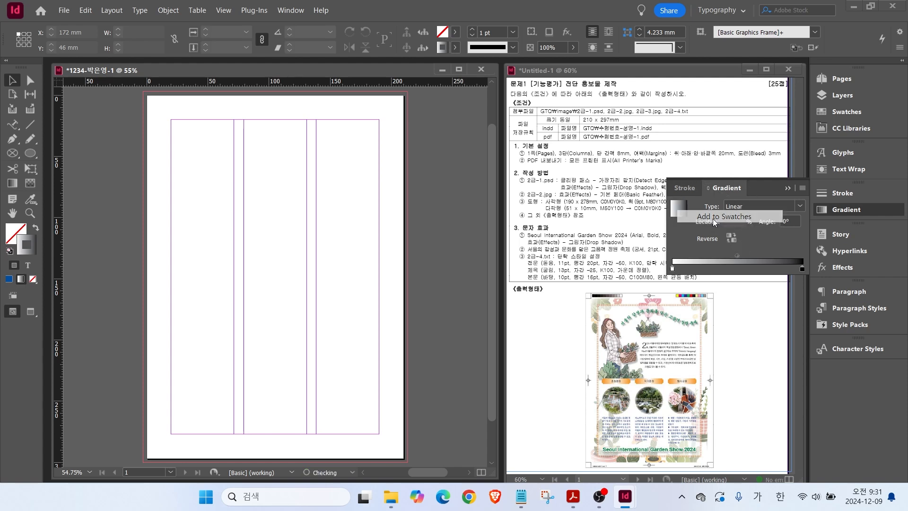
{"action": "left_click", "coordinate": [845, 114]}
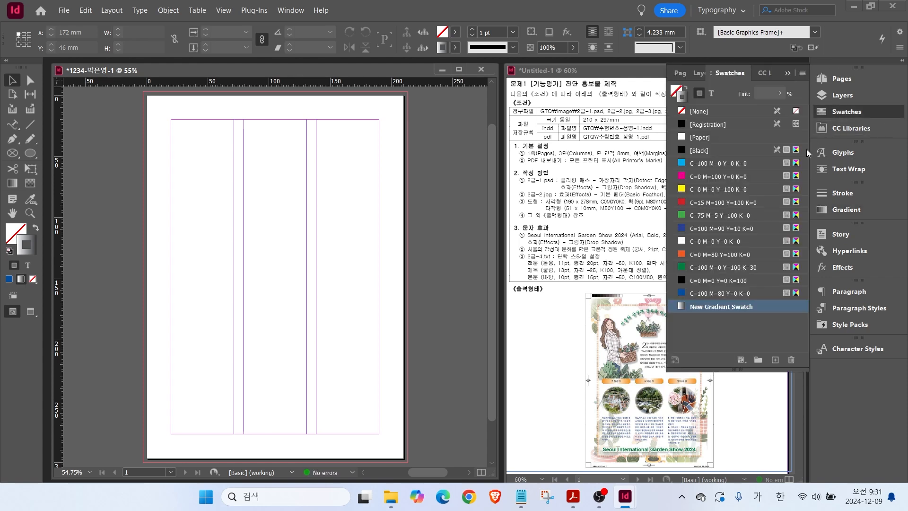
{"action": "double_click", "coordinate": [713, 306]}
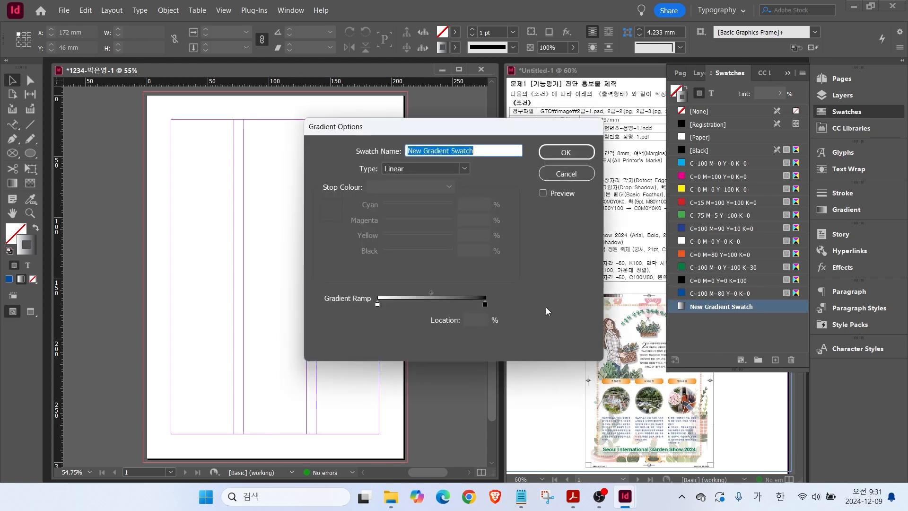
Set the gradient's left stop to Magenta 50 and Yellow 100.
{"action": "left_click", "coordinate": [377, 304]}
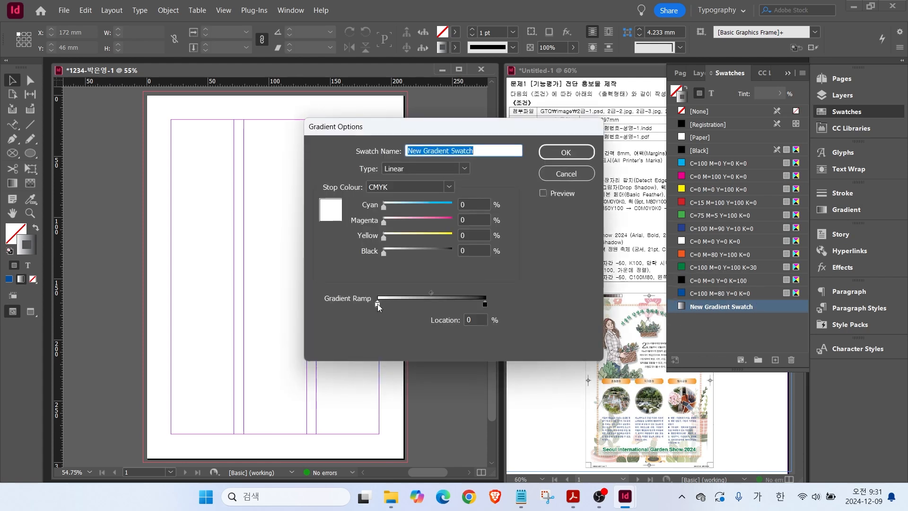
{"action": "key", "text": "Tab"}
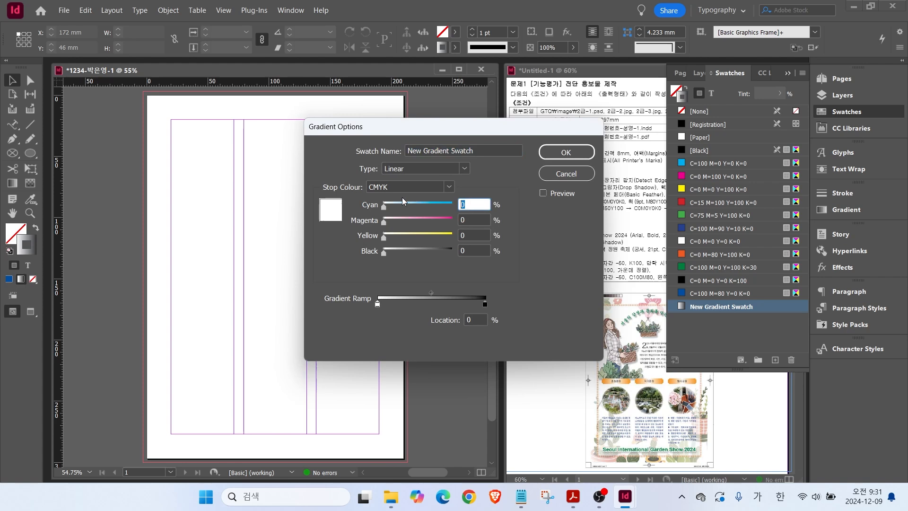
{"action": "key", "text": "Tab"}
{"action": "type", "text": "50"}
{"action": "key", "text": "Tab"}
{"action": "type", "text": "100"}
{"action": "key", "text": "Tab"}
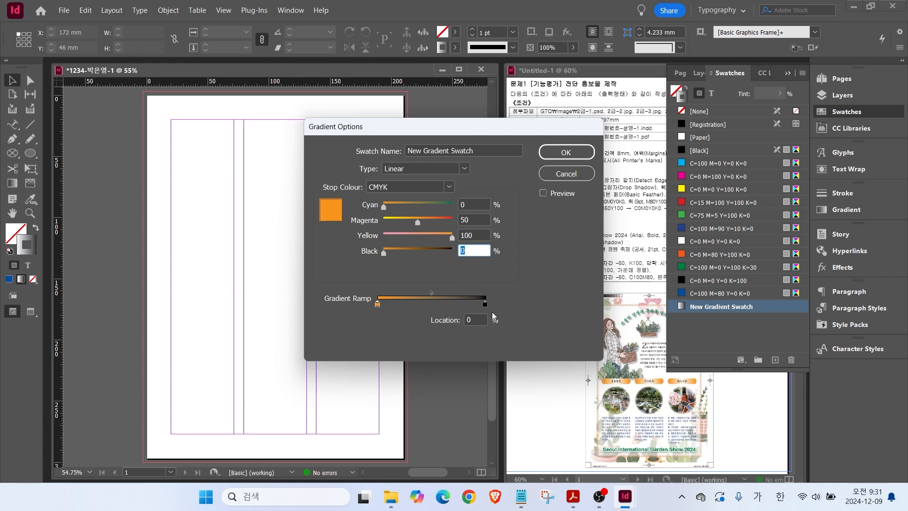
Add a middle colour stop and set its Cyan and Magenta to 0.
{"action": "left_click", "coordinate": [431, 305]}
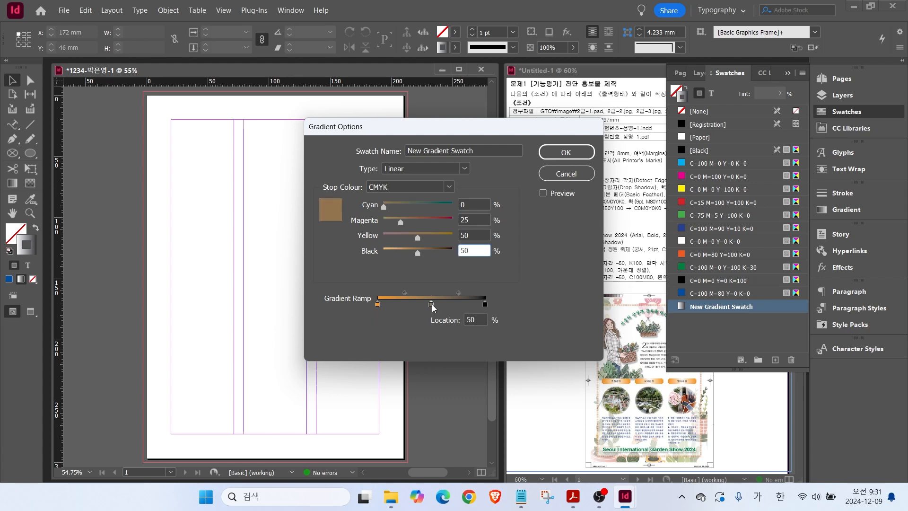
{"action": "key", "text": "ctrl"}
{"action": "key", "text": "ctrl"}
{"action": "left_click", "coordinate": [479, 202]}
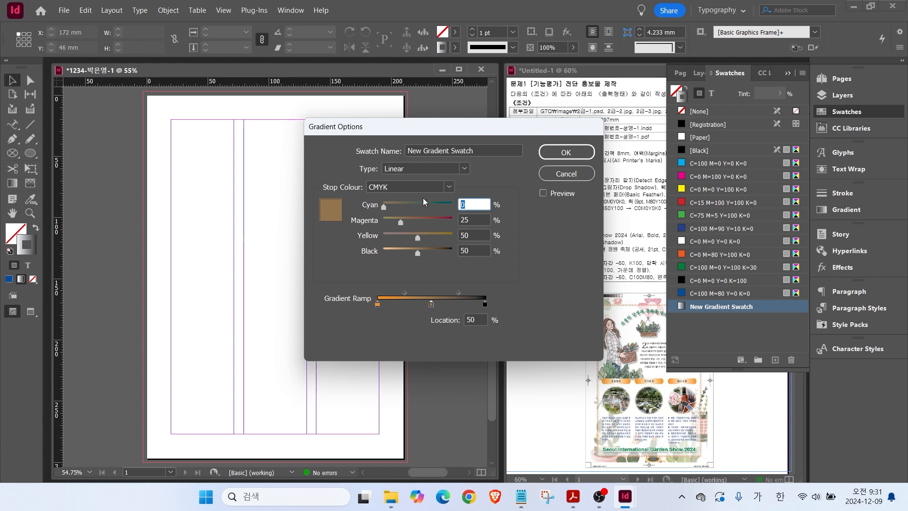
{"action": "type", "text": "0"}
{"action": "key", "text": "Tab"}
{"action": "type", "text": "0"}
{"action": "key", "text": "Tab"}
{"action": "type", "text": "0"}
{"action": "key", "text": "Tab"}
{"action": "type", "text": "0"}
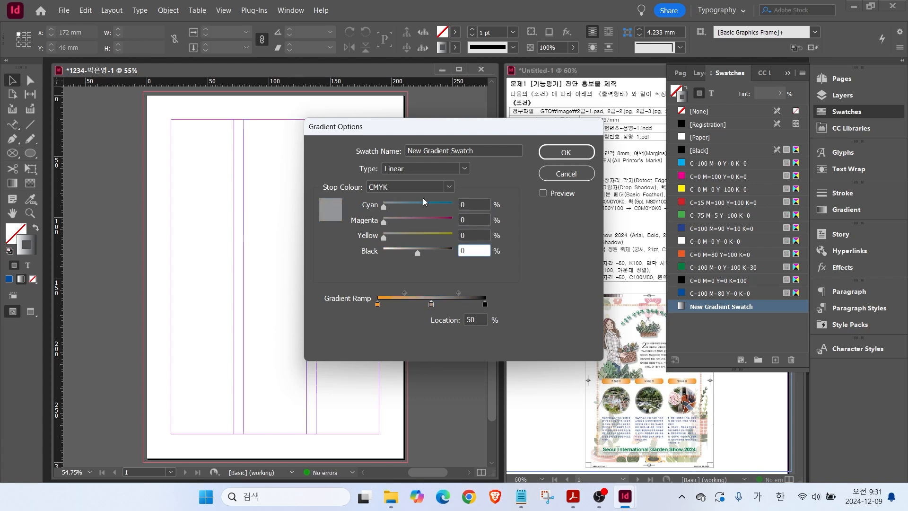
Set the right stop to CMYK C0 M50 Y100 K0 and confirm the gradient swatch.
{"action": "left_click", "coordinate": [485, 306]}
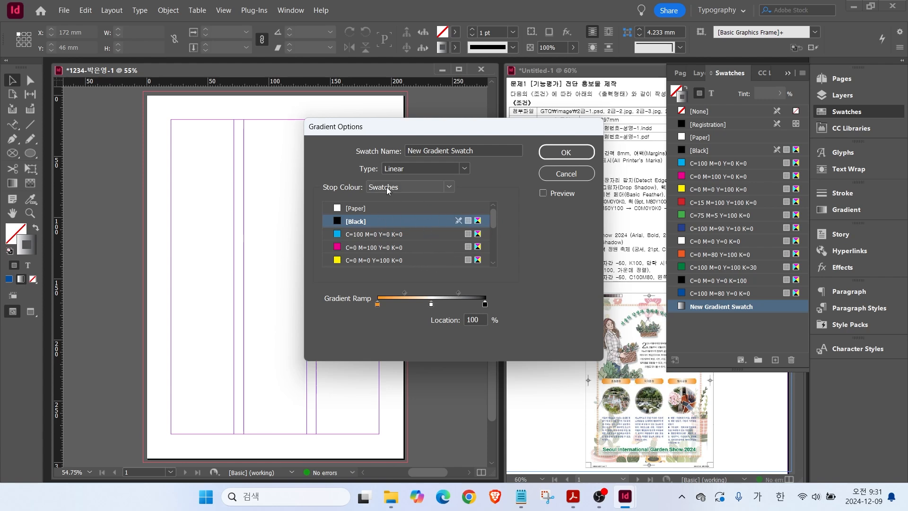
{"action": "left_click", "coordinate": [405, 188]}
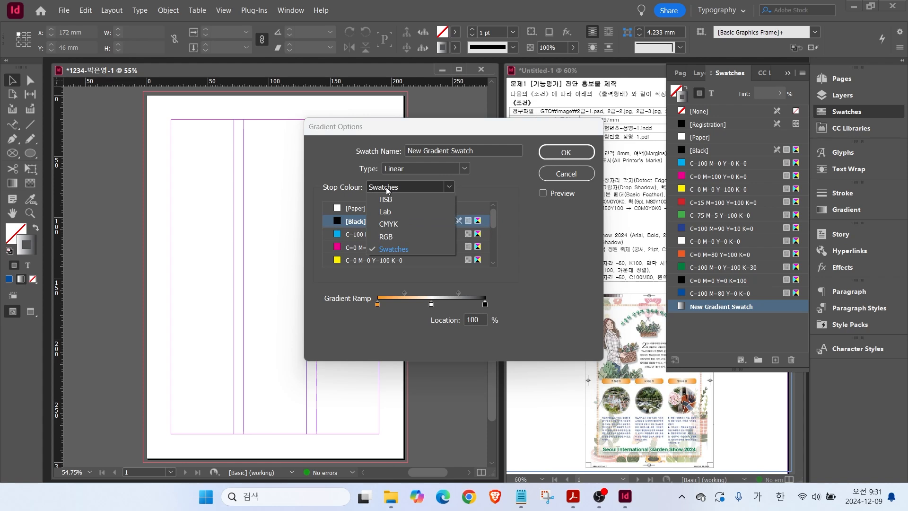
{"action": "left_click", "coordinate": [392, 225]}
{"action": "key", "text": "Tab"}
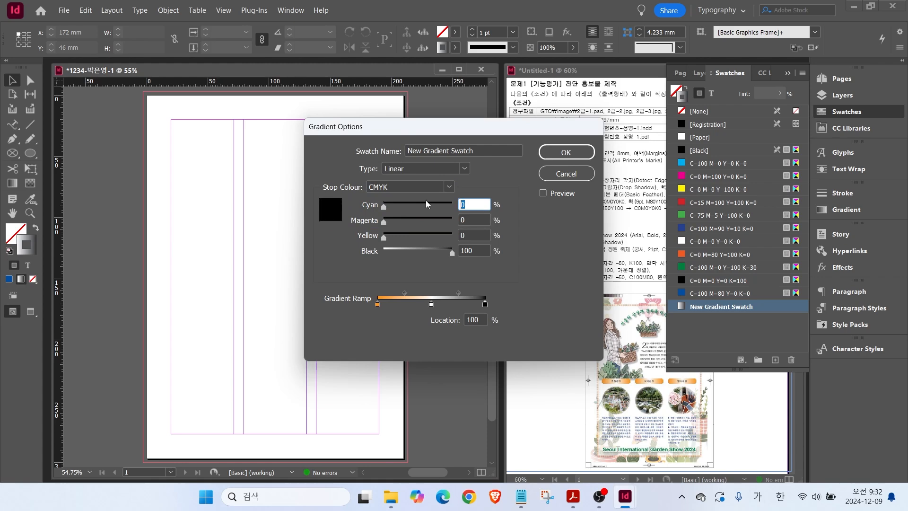
{"action": "key", "text": "Tab"}
{"action": "type", "text": "50"}
{"action": "key", "text": "Tab"}
{"action": "type", "text": "100"}
{"action": "key", "text": "Tab"}
{"action": "type", "text": "0"}
{"action": "key", "text": "Tab"}
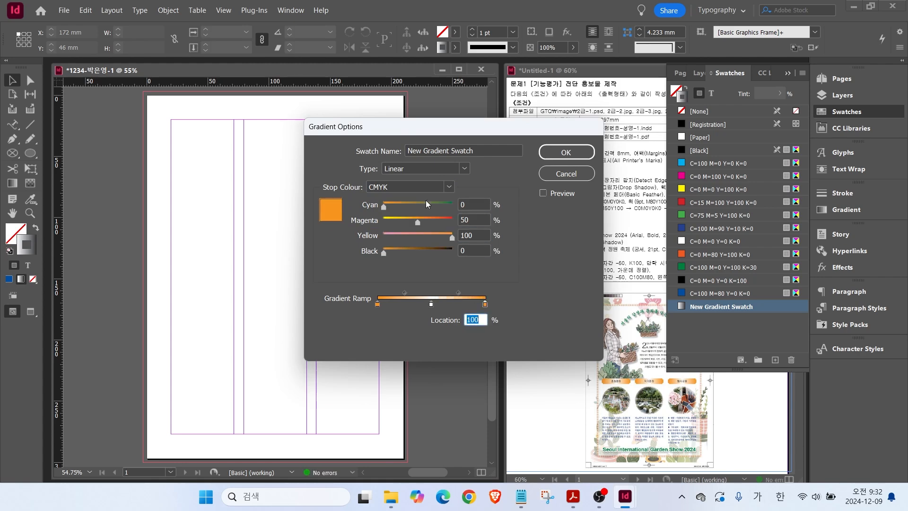
{"action": "left_click", "coordinate": [571, 152]}
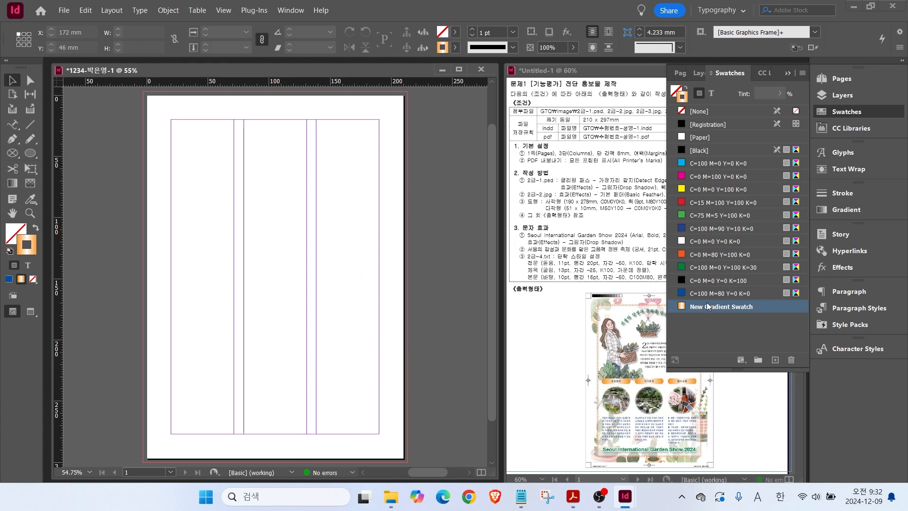
Collapse Swatches and show the Paragraph Styles panel with only [Basic Paragraph].
{"action": "left_click", "coordinate": [836, 113]}
{"action": "key", "text": "alt"}
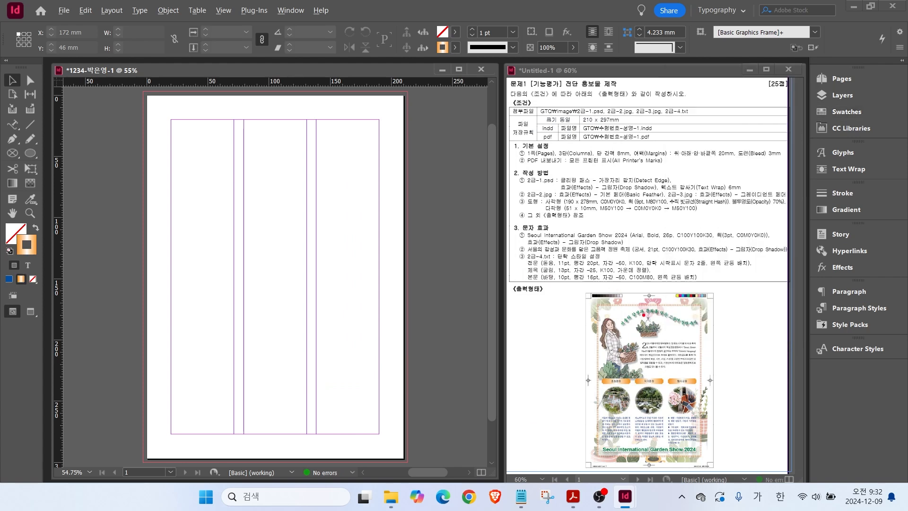
{"action": "mouse_move", "coordinate": [564, 284]}
{"action": "left_mouse_down"}
{"action": "mouse_move", "coordinate": [537, 294]}
{"action": "mouse_move", "coordinate": [540, 250]}
{"action": "mouse_move", "coordinate": [615, 244]}
{"action": "mouse_move", "coordinate": [625, 287]}
{"action": "mouse_move", "coordinate": [565, 290]}
{"action": "left_mouse_up"}
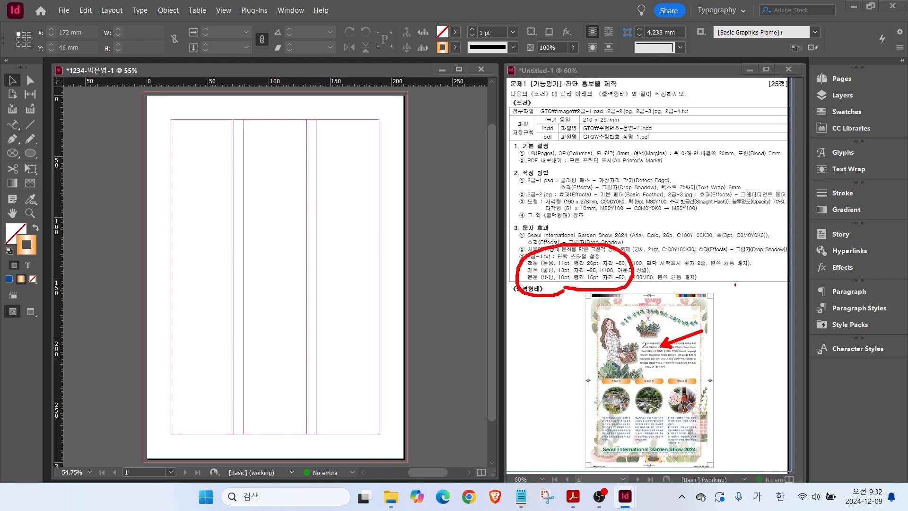
{"action": "left_click_drag", "start_coordinate": [811, 294], "coordinate": [903, 320]}
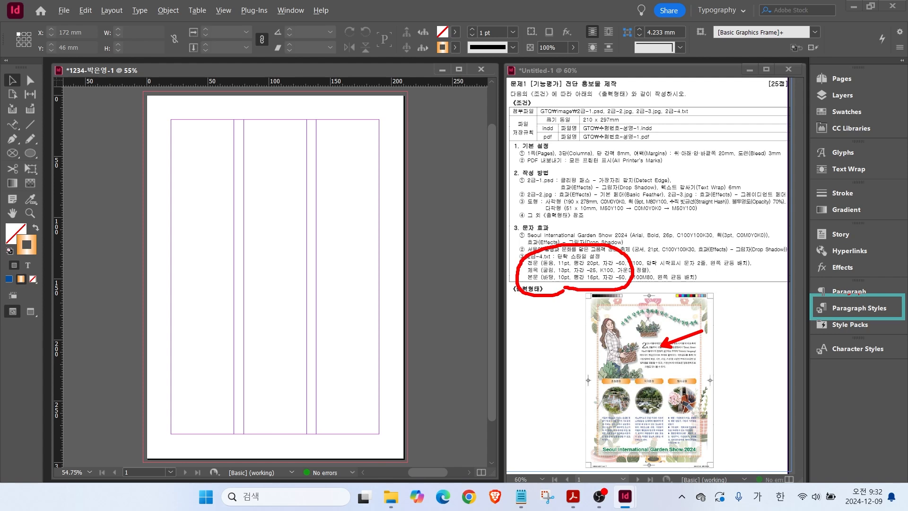
{"action": "left_click", "coordinate": [858, 308]}
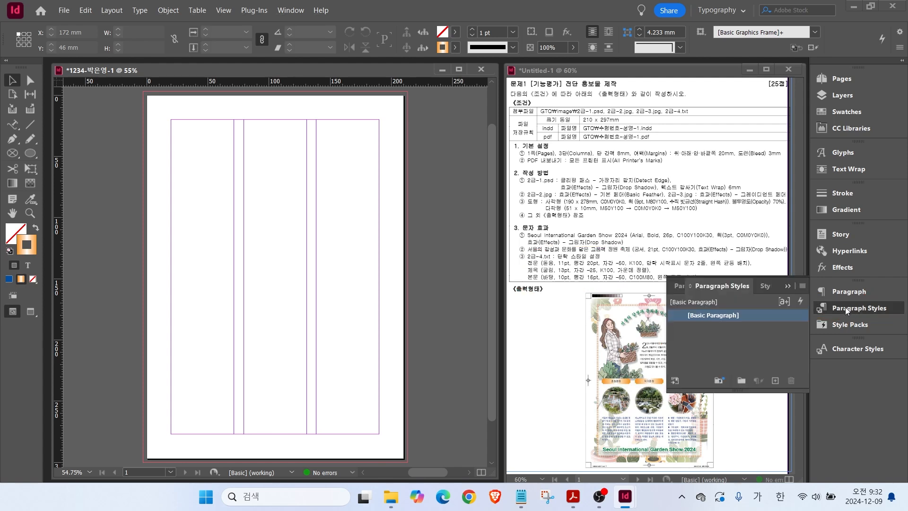
Change the [Basic Paragraph] style's font family to Dotum in Basic Character Formats.
{"action": "double_click", "coordinate": [697, 316]}
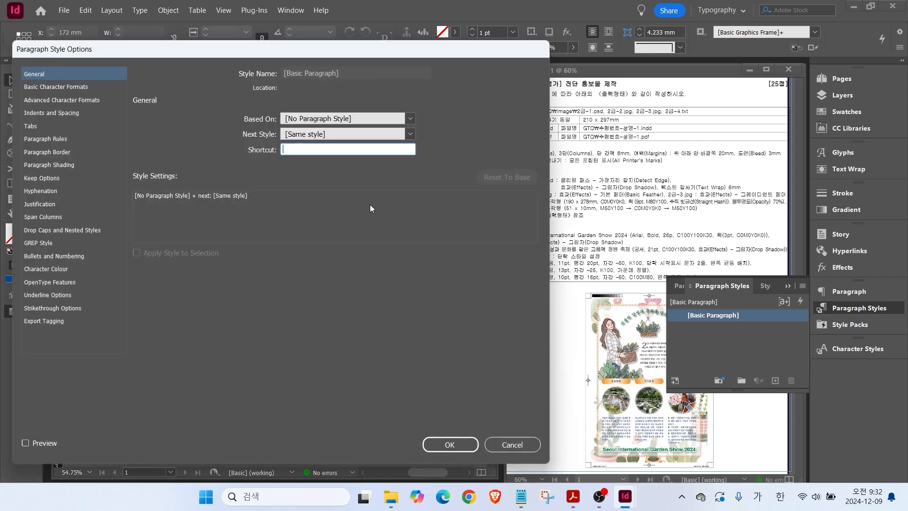
{"action": "left_click", "coordinate": [40, 87]}
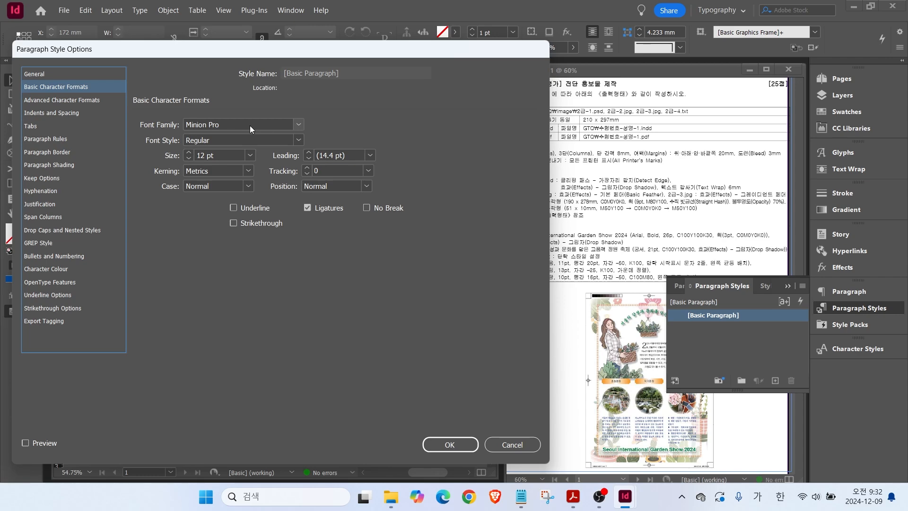
{"action": "left_click", "coordinate": [298, 124]}
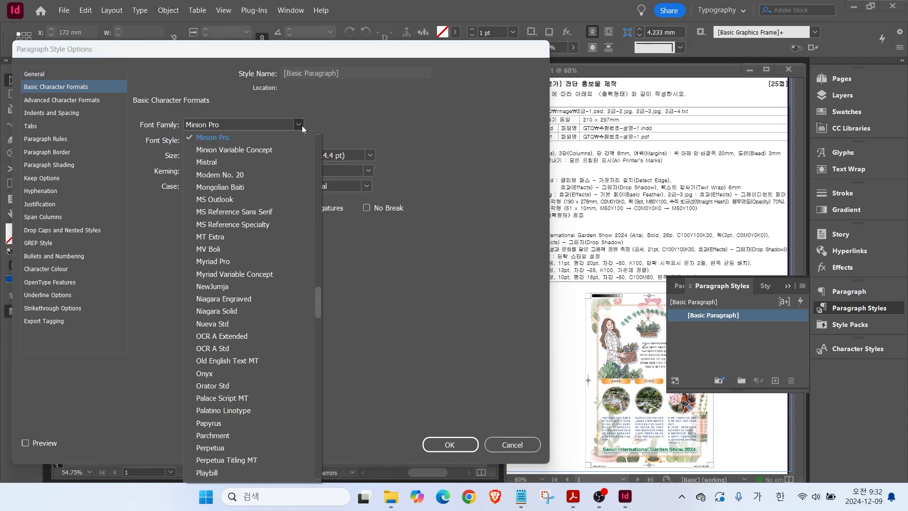
{"action": "scroll", "coordinate": [322, 296], "scroll_direction": "up", "scroll_amount": 10}
{"action": "left_click_drag", "start_coordinate": [320, 284], "coordinate": [322, 150]}
{"action": "left_click", "coordinate": [208, 142]}
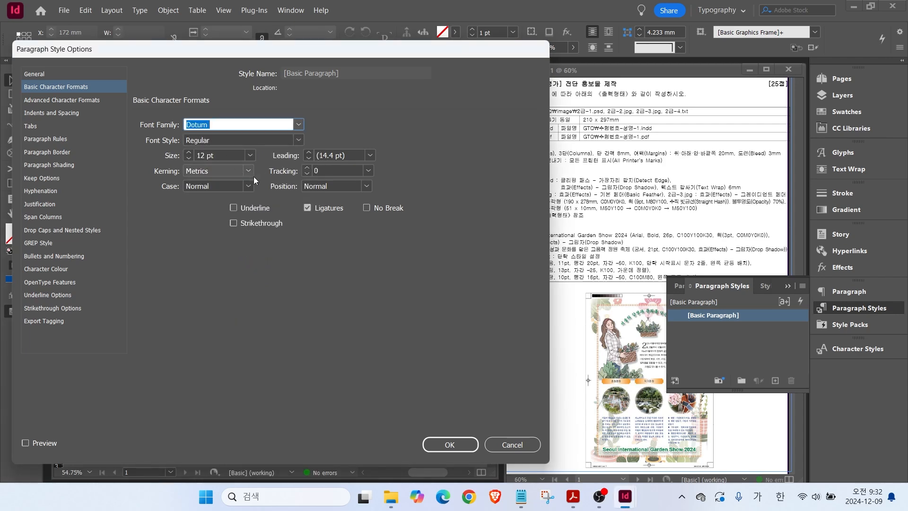
{"action": "left_click", "coordinate": [450, 444]}
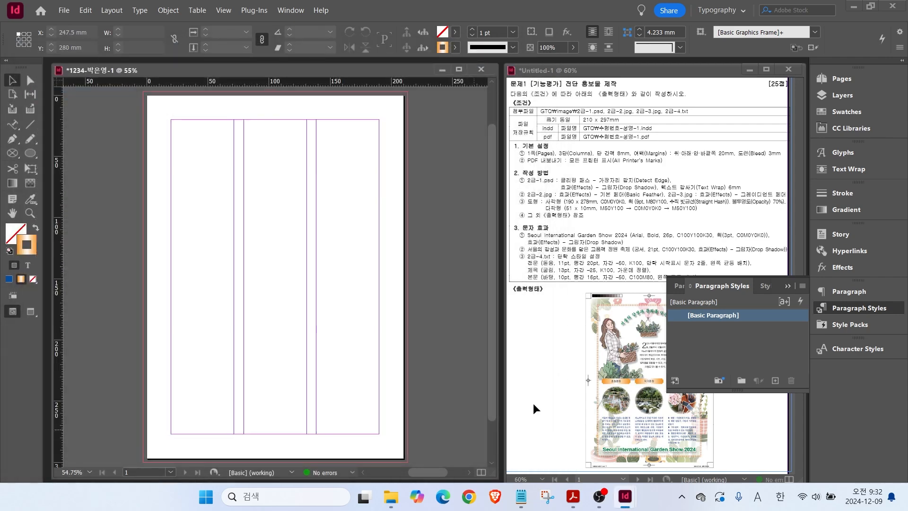
Create a new paragraph style and name it 전문.
{"action": "left_click", "coordinate": [706, 318]}
{"action": "left_click", "coordinate": [775, 381]}
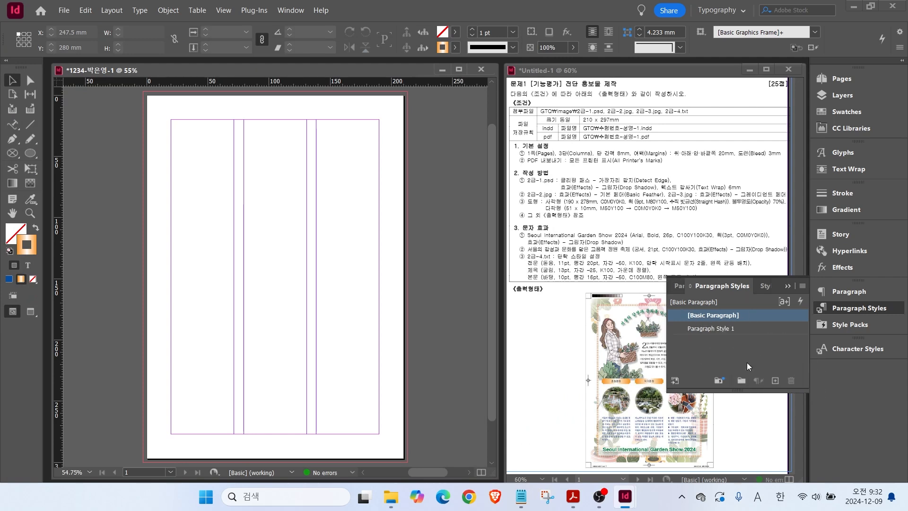
{"action": "left_click", "coordinate": [698, 330]}
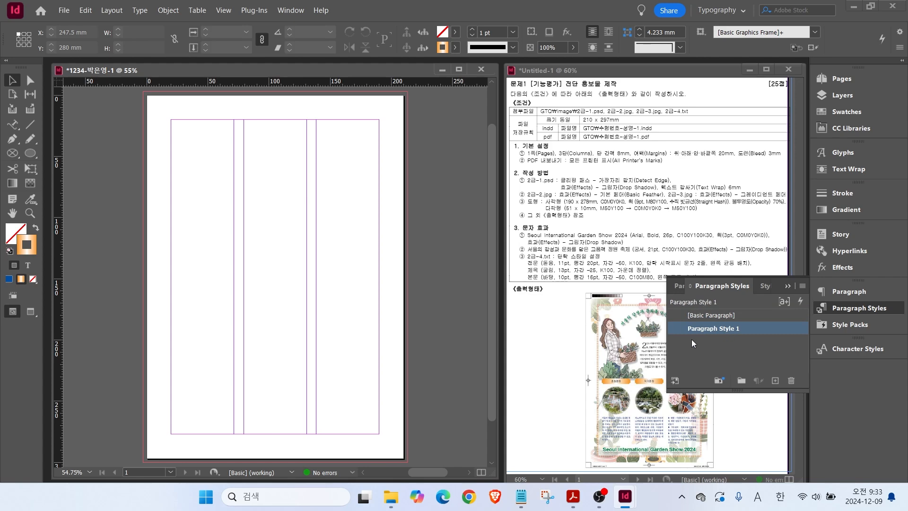
{"action": "double_click", "coordinate": [705, 328]}
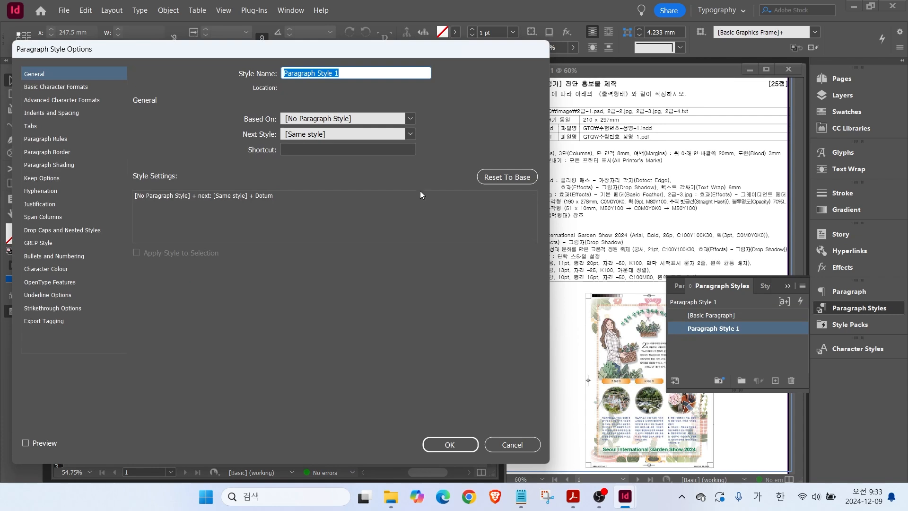
{"action": "left_click_drag", "start_coordinate": [382, 52], "coordinate": [347, 58]}
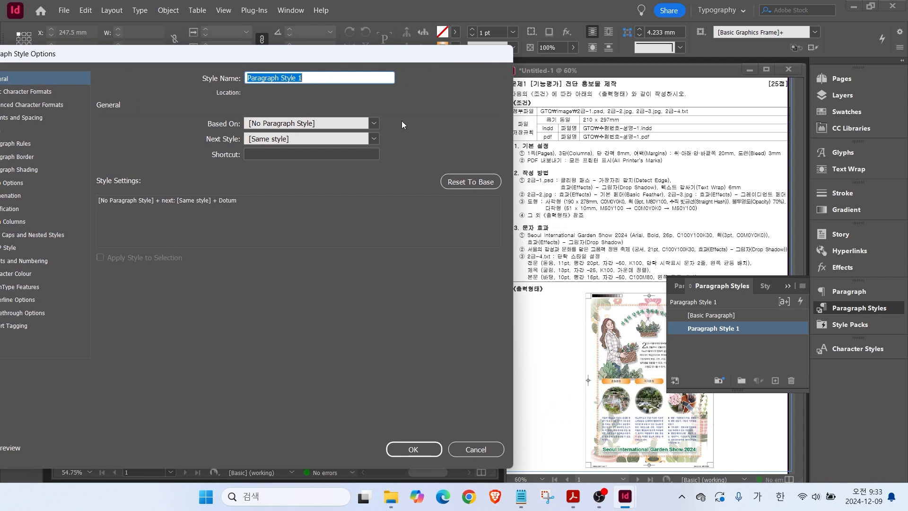
{"action": "left_click_drag", "start_coordinate": [334, 52], "coordinate": [361, 61]}
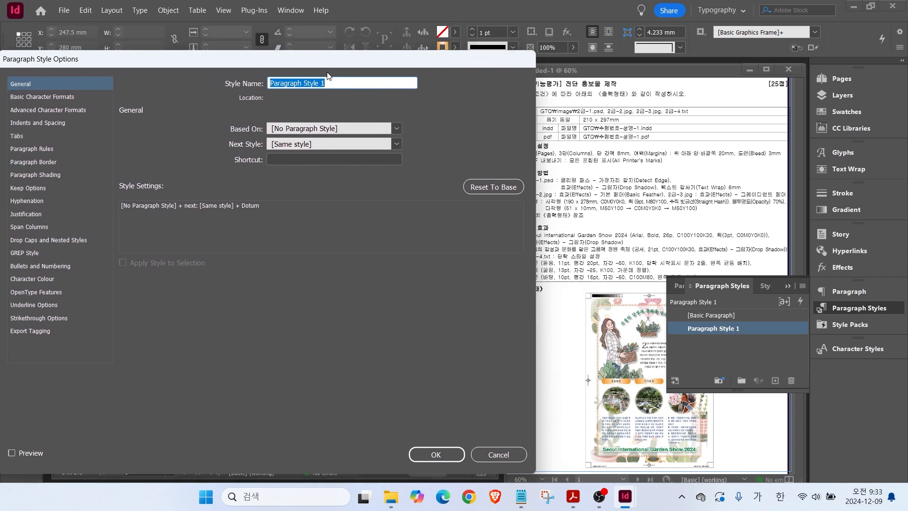
{"action": "type", "text": "ㅈ"}
{"action": "type", "text": "전문"}
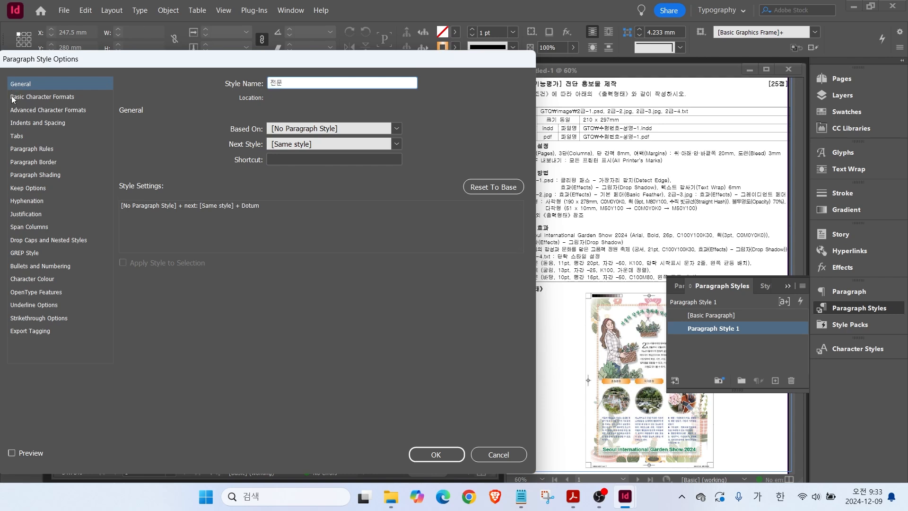
Give 전문 11 pt size, 20 pt leading, −50 tracking and C=0 M=0 Y=0 K=100 text colour.
{"action": "left_click", "coordinate": [25, 97]}
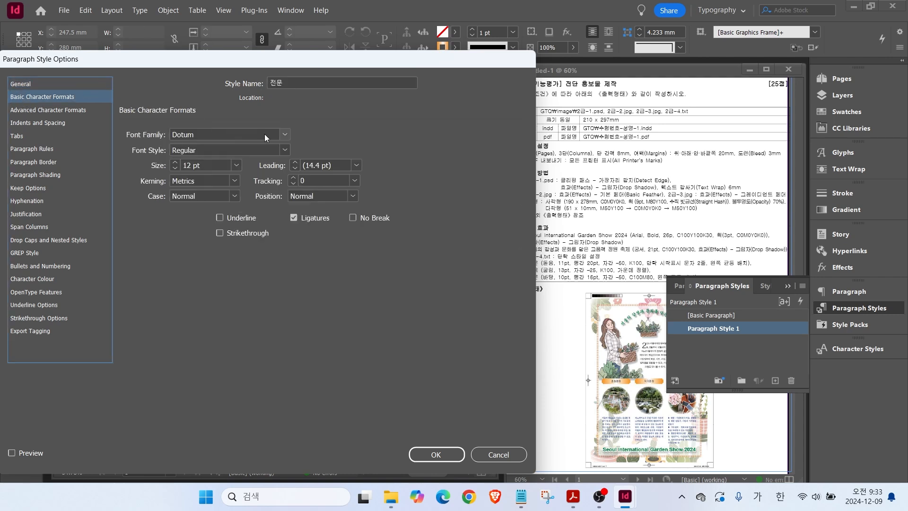
{"action": "left_click", "coordinate": [175, 168]}
{"action": "left_click", "coordinate": [293, 166]}
{"action": "left_click", "coordinate": [355, 180]}
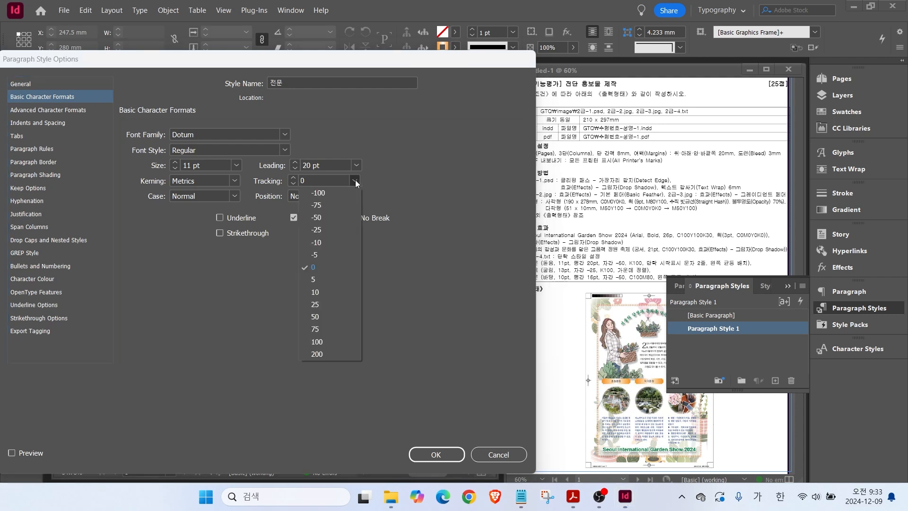
{"action": "left_click", "coordinate": [317, 218]}
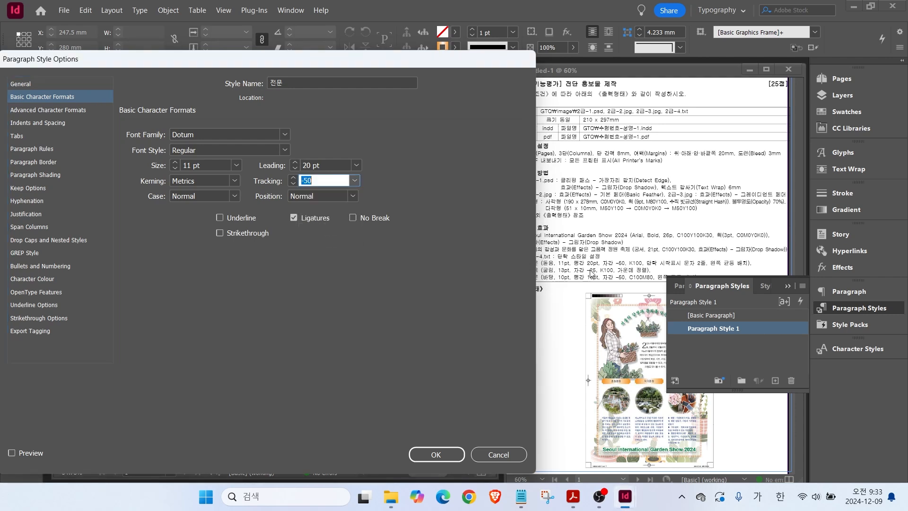
{"action": "left_click", "coordinate": [24, 279]}
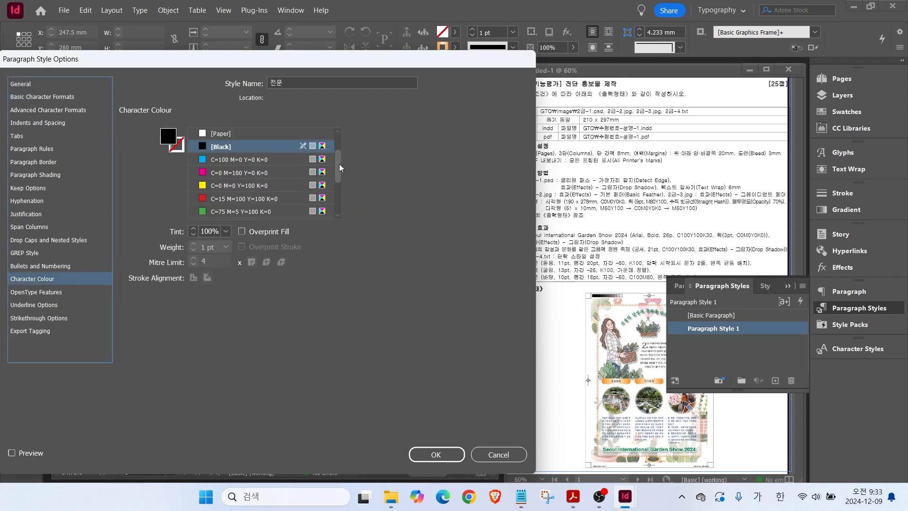
{"action": "scroll", "coordinate": [339, 164], "scroll_direction": "down", "scroll_amount": 2}
{"action": "left_click", "coordinate": [222, 198]}
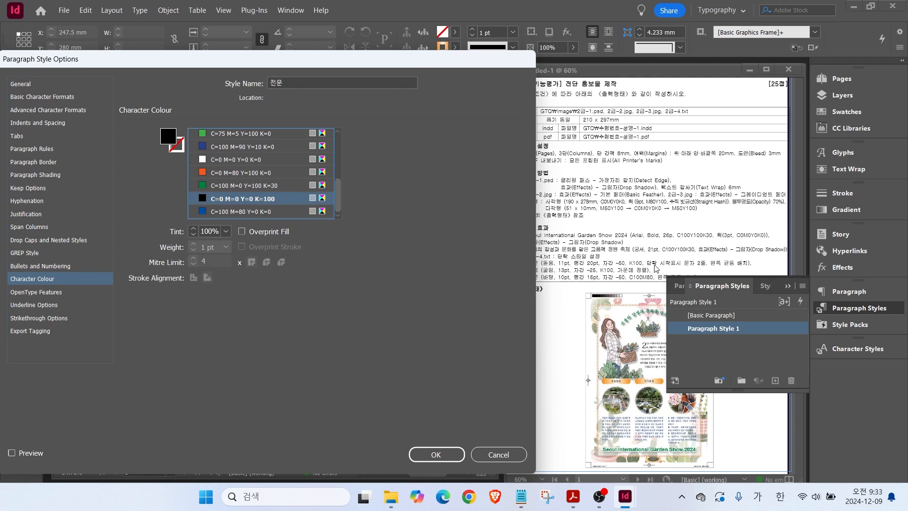
Give 전문 2-line, 1-character drop caps and Left Justify alignment.
{"action": "left_click", "coordinate": [32, 240]}
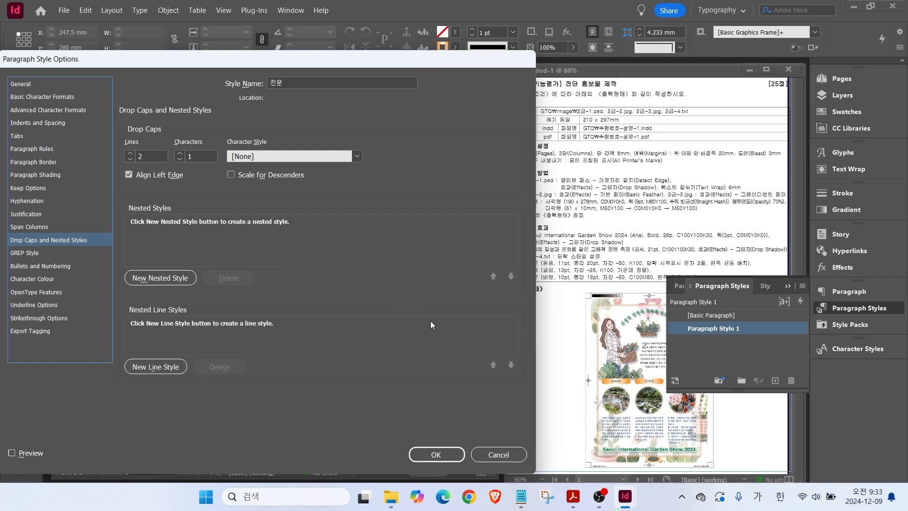
{"action": "mouse_move", "coordinate": [654, 355]}
{"action": "left_mouse_down"}
{"action": "mouse_move", "coordinate": [631, 354]}
{"action": "mouse_move", "coordinate": [630, 334]}
{"action": "mouse_move", "coordinate": [644, 332]}
{"action": "mouse_move", "coordinate": [655, 348]}
{"action": "mouse_move", "coordinate": [644, 348]}
{"action": "mouse_move", "coordinate": [607, 292]}
{"action": "left_mouse_up"}
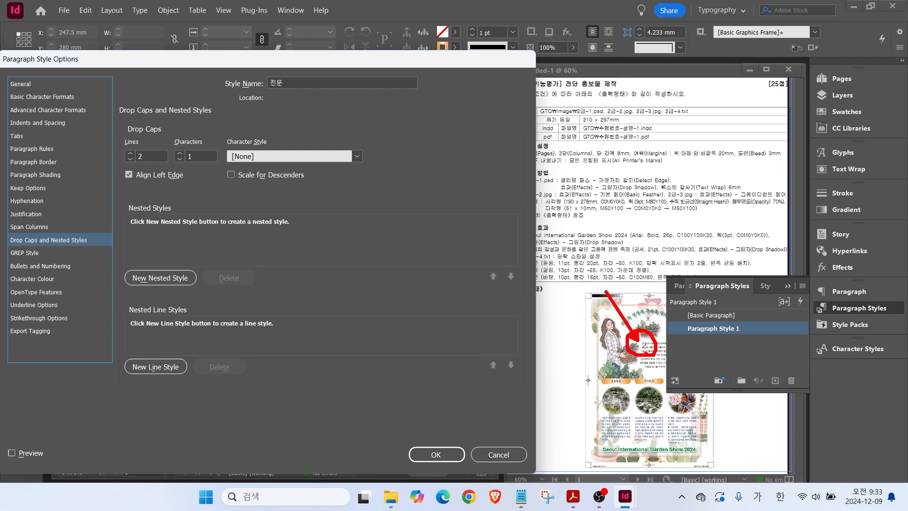
{"action": "left_click_drag", "start_coordinate": [186, 154], "coordinate": [162, 123]}
{"action": "key", "text": "Escape"}
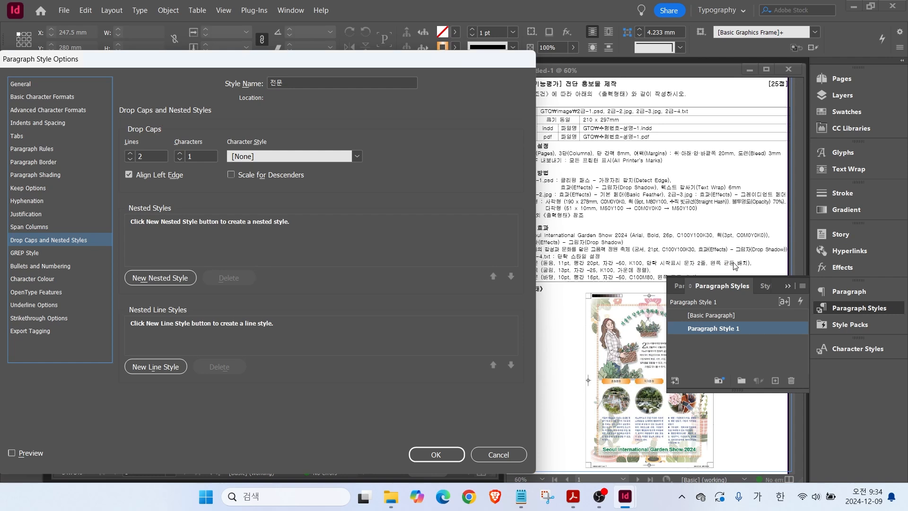
{"action": "left_click", "coordinate": [34, 124]}
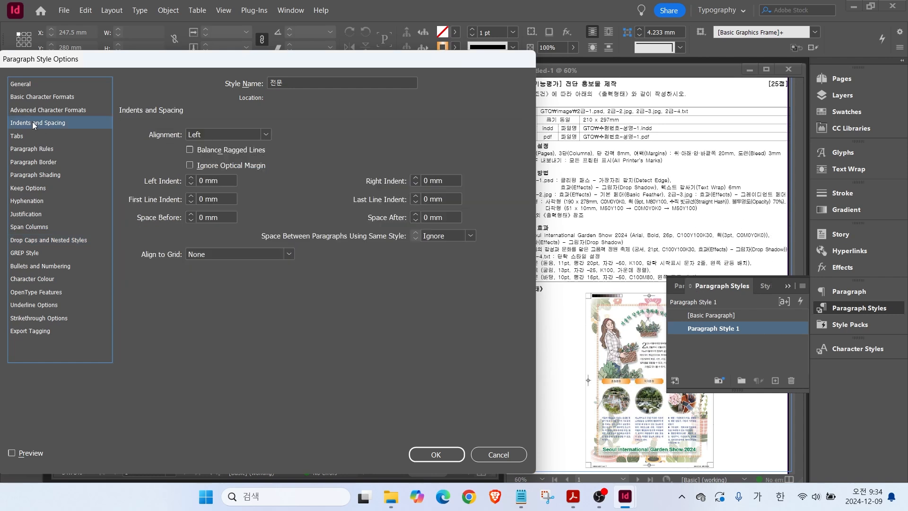
{"action": "mouse_move", "coordinate": [2, 115]}
{"action": "left_mouse_down"}
{"action": "mouse_move", "coordinate": [104, 139]}
{"action": "mouse_move", "coordinate": [290, 152]}
{"action": "left_mouse_up"}
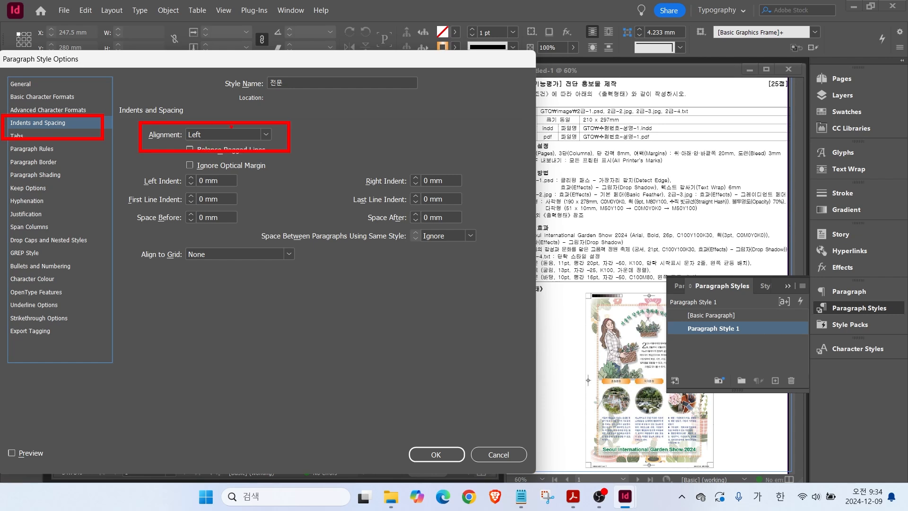
{"action": "key", "text": "Escape"}
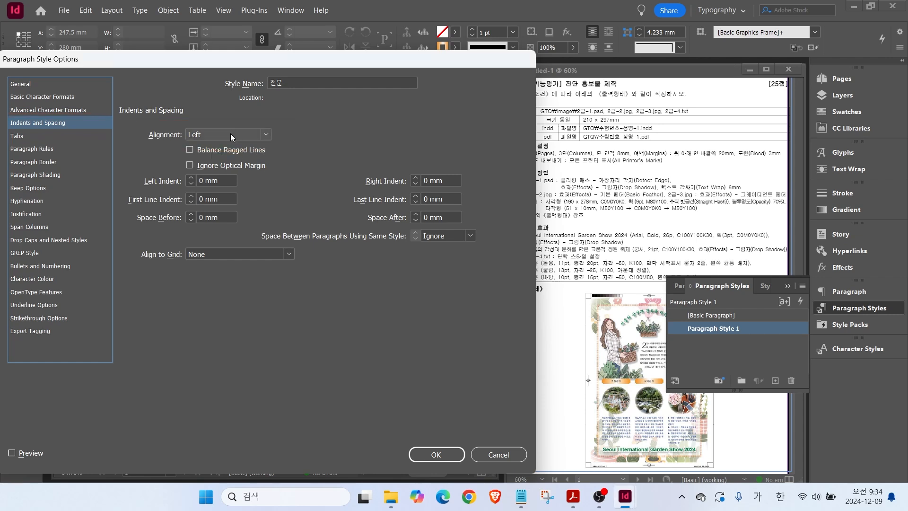
{"action": "left_click", "coordinate": [232, 134]}
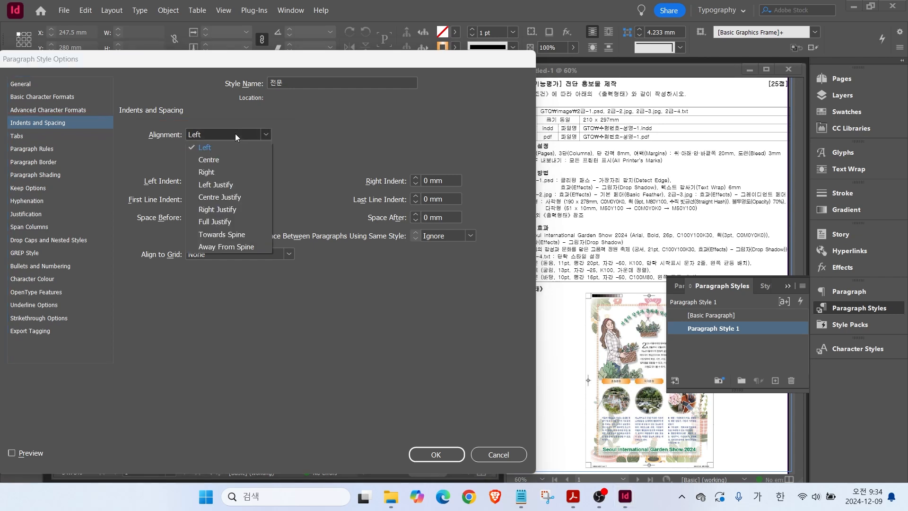
{"action": "left_click", "coordinate": [227, 183]}
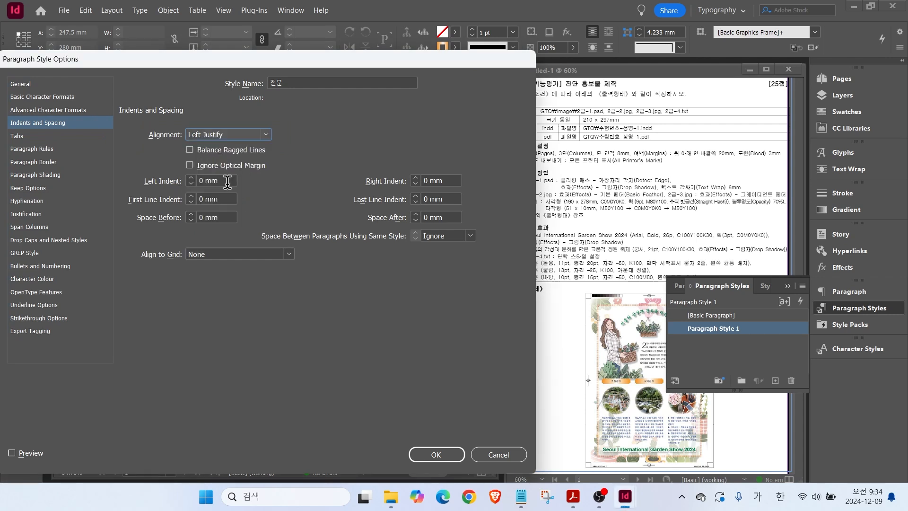
Confirm the 전문 style, then create another paragraph style named 제목.
{"action": "left_click", "coordinate": [430, 455]}
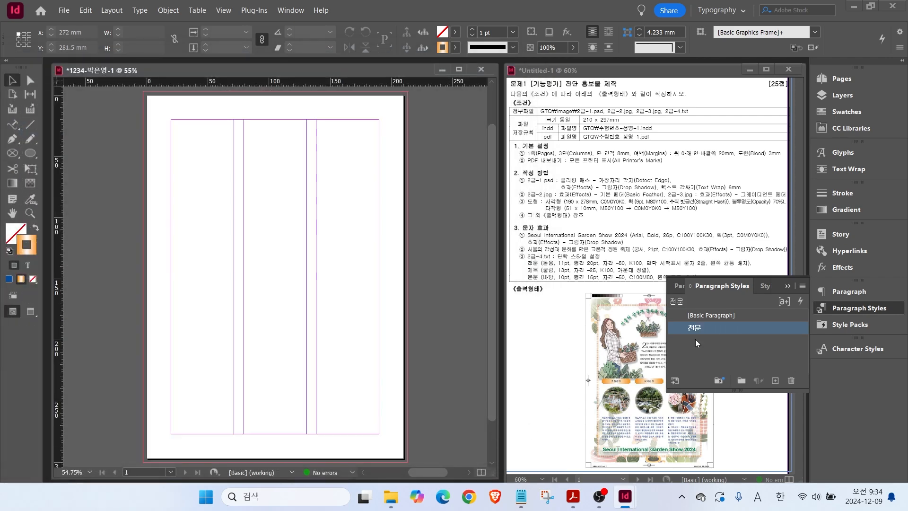
{"action": "left_click", "coordinate": [697, 333]}
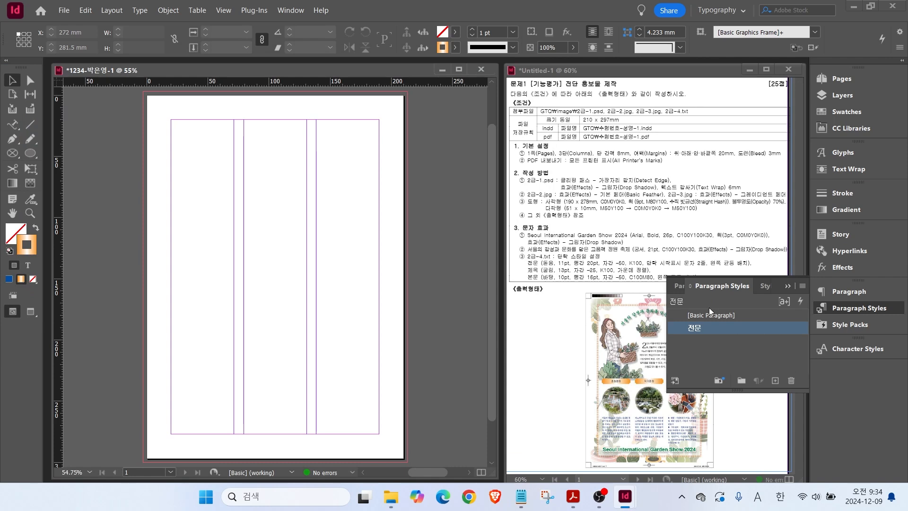
{"action": "left_click", "coordinate": [705, 317]}
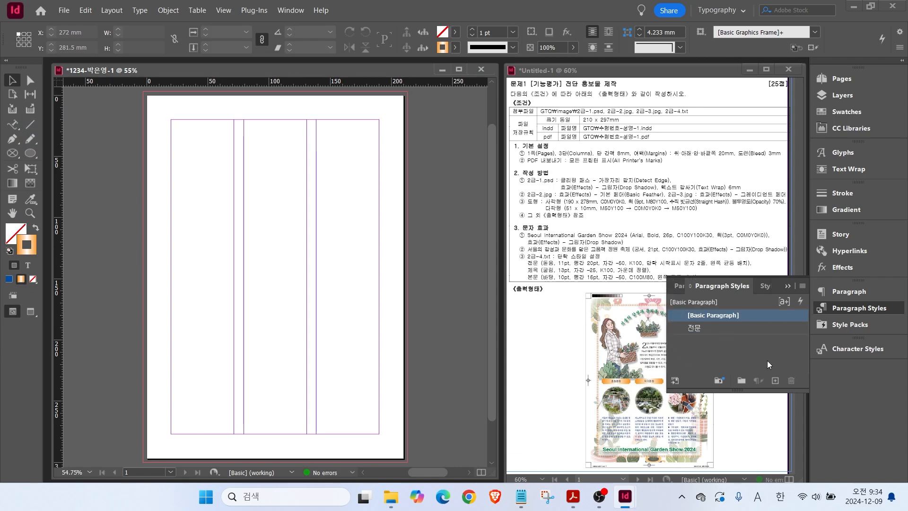
{"action": "left_click", "coordinate": [775, 381]}
{"action": "left_click", "coordinate": [719, 329]}
{"action": "left_click", "coordinate": [755, 330]}
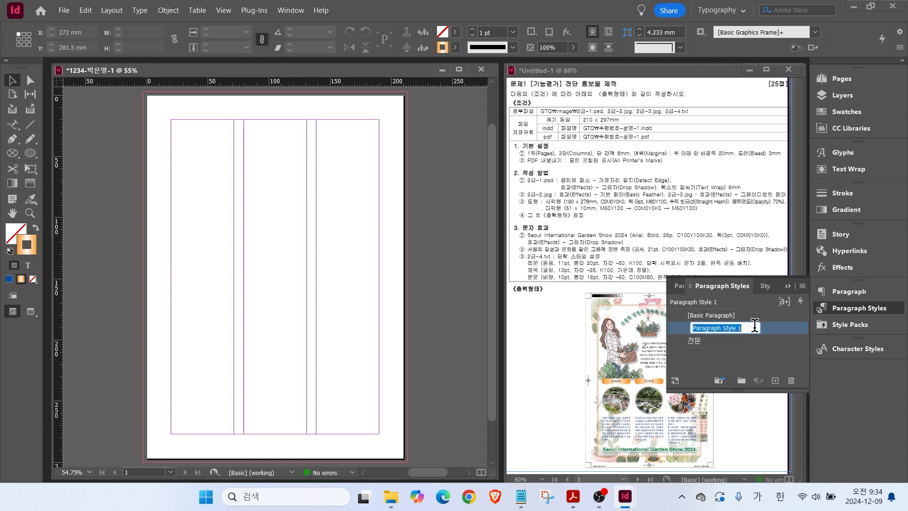
{"action": "left_click", "coordinate": [777, 330]}
{"action": "double_click", "coordinate": [777, 330]}
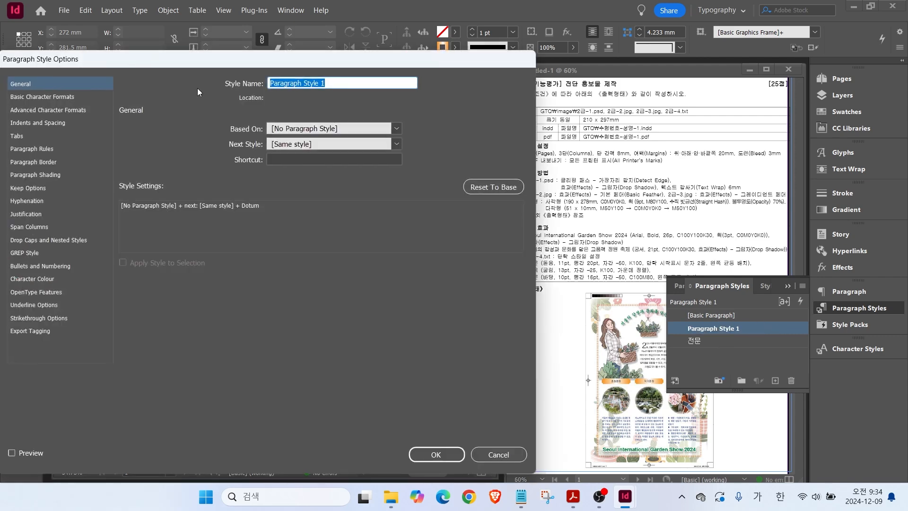
{"action": "type", "text": "제목"}
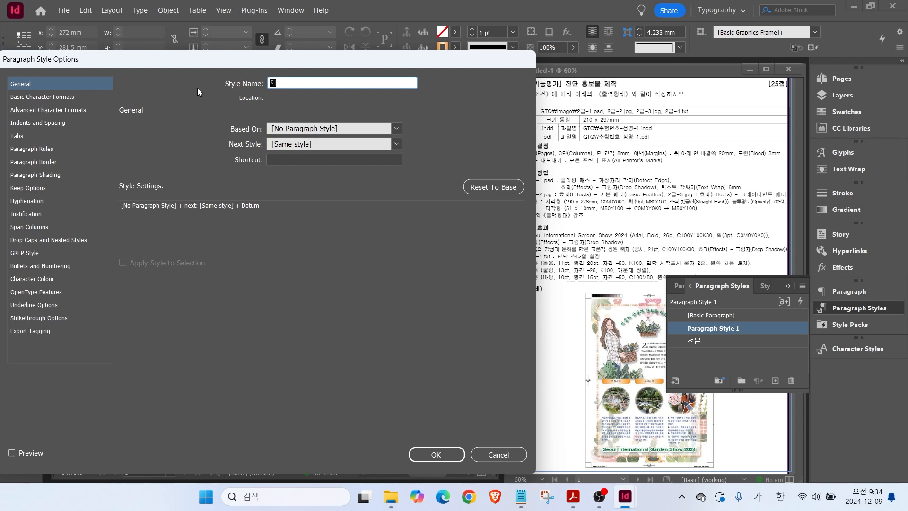
Set 제목 to Gulim with −25 tracking and C=0 M=0 Y=0 K=100 black text.
{"action": "left_click", "coordinate": [22, 97]}
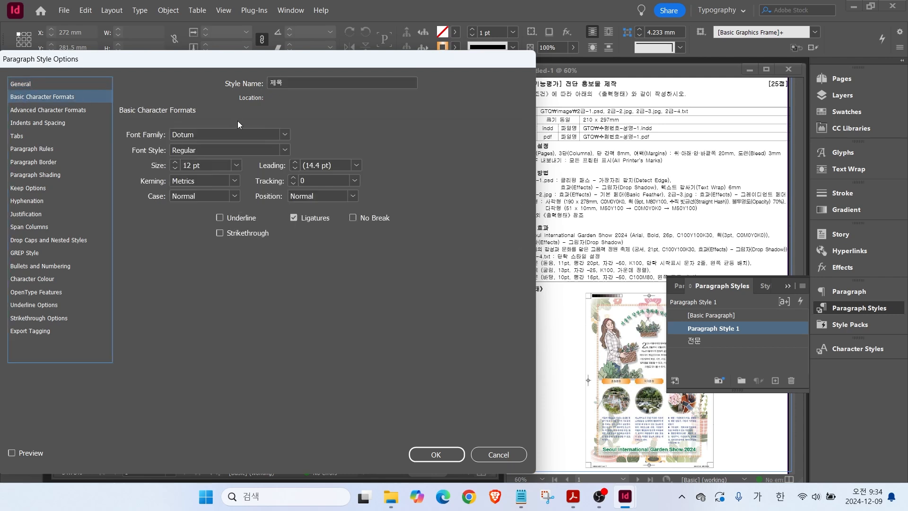
{"action": "left_click", "coordinate": [285, 136]}
{"action": "left_click", "coordinate": [234, 166]}
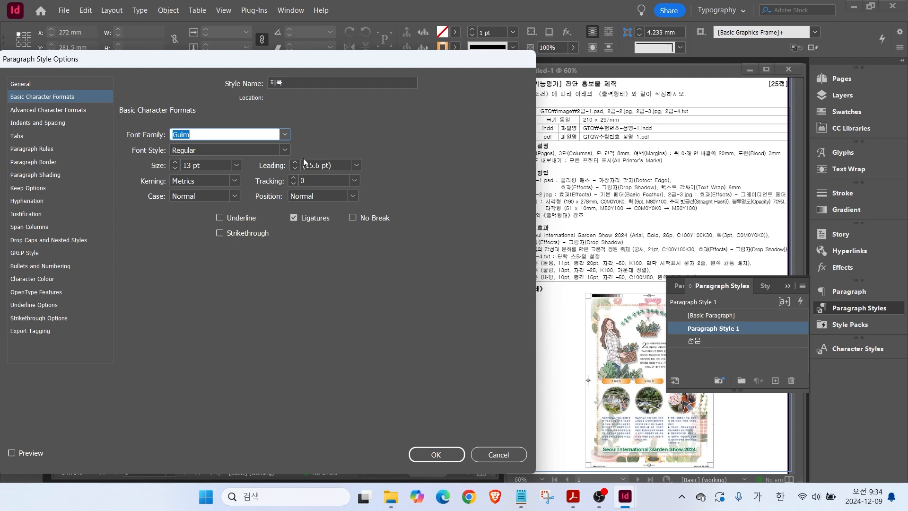
{"action": "left_click", "coordinate": [355, 182]}
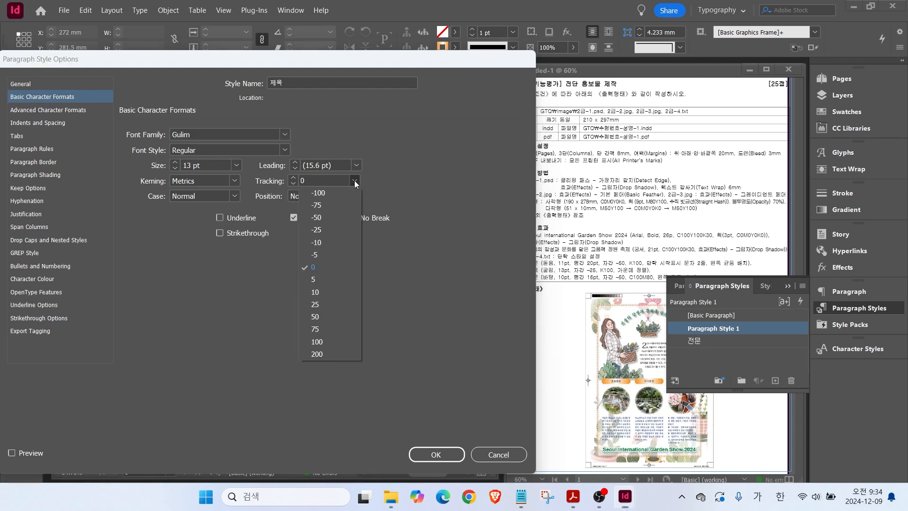
{"action": "left_click", "coordinate": [325, 226]}
{"action": "left_click", "coordinate": [32, 279]}
{"action": "scroll", "coordinate": [337, 157], "scroll_direction": "down", "scroll_amount": 3}
{"action": "left_click", "coordinate": [228, 203]}
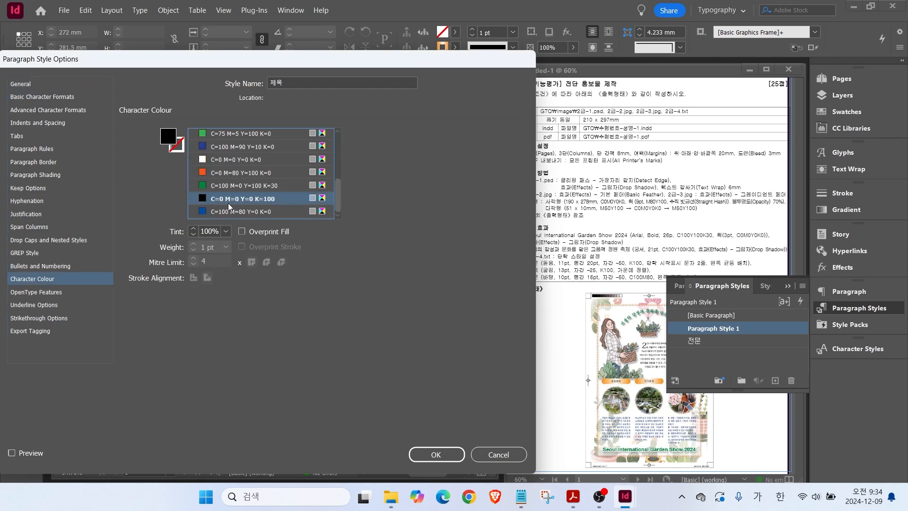
Centre-align the 제목 style and confirm its settings.
{"action": "left_click", "coordinate": [29, 123]}
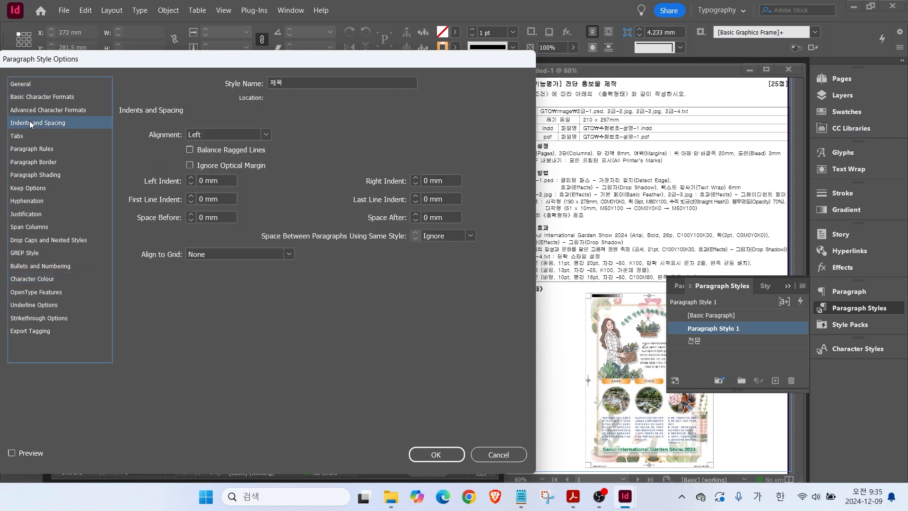
{"action": "left_click", "coordinate": [264, 135]}
{"action": "left_click", "coordinate": [212, 163]}
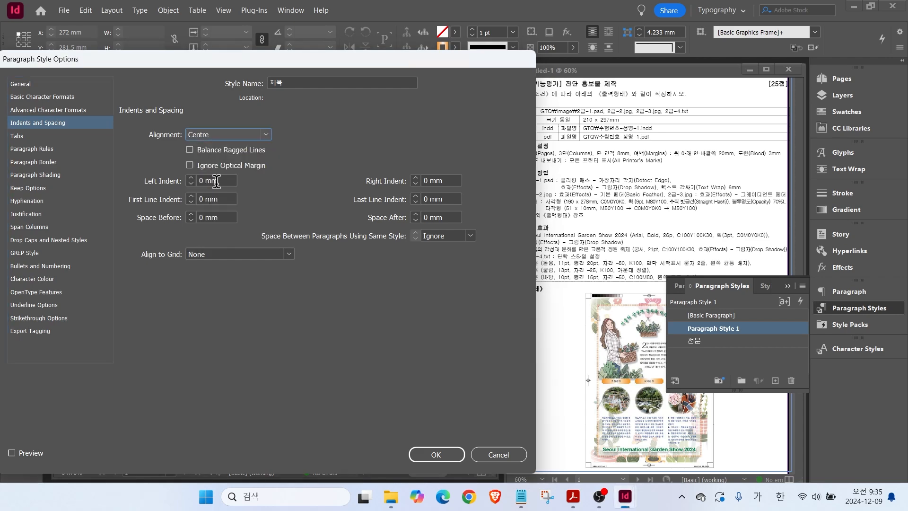
{"action": "left_click", "coordinate": [431, 451]}
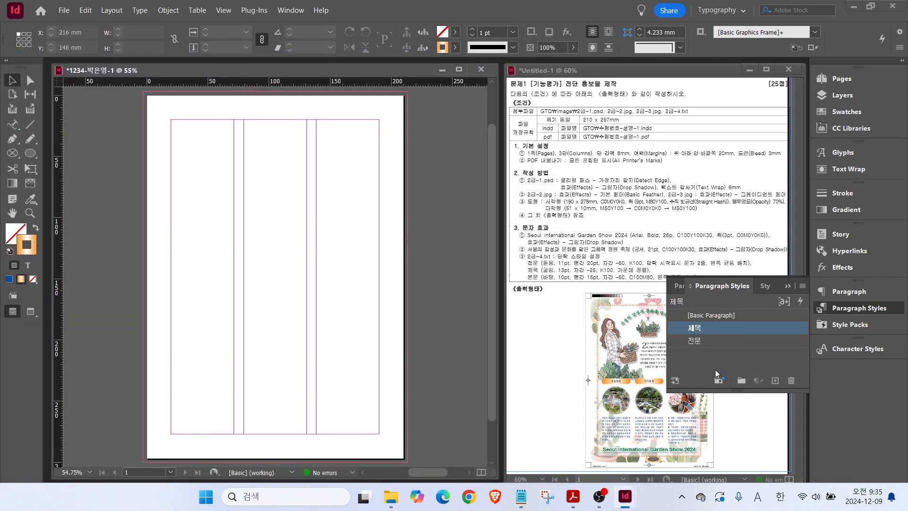
{"action": "left_click", "coordinate": [698, 319]}
Create a third paragraph style named 본문 using the Batang font.
{"action": "left_click", "coordinate": [775, 380]}
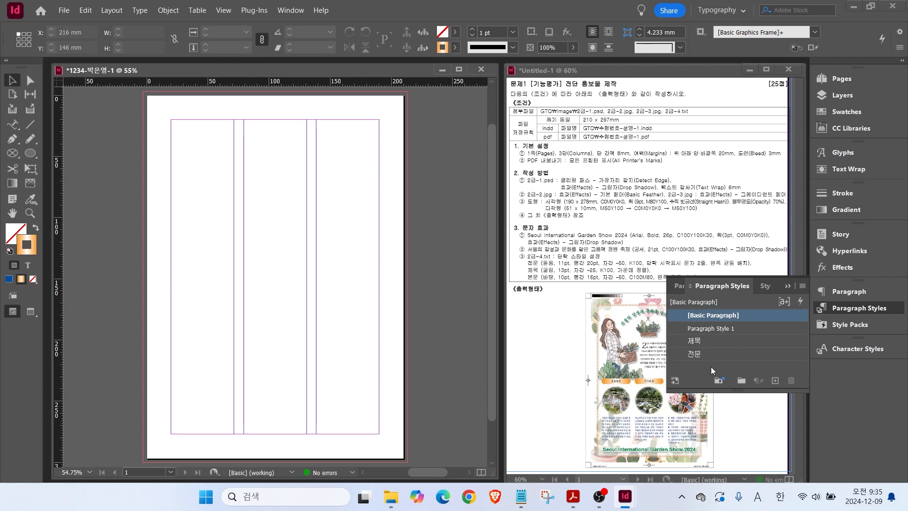
{"action": "double_click", "coordinate": [706, 330]}
{"action": "type", "text": "본문"}
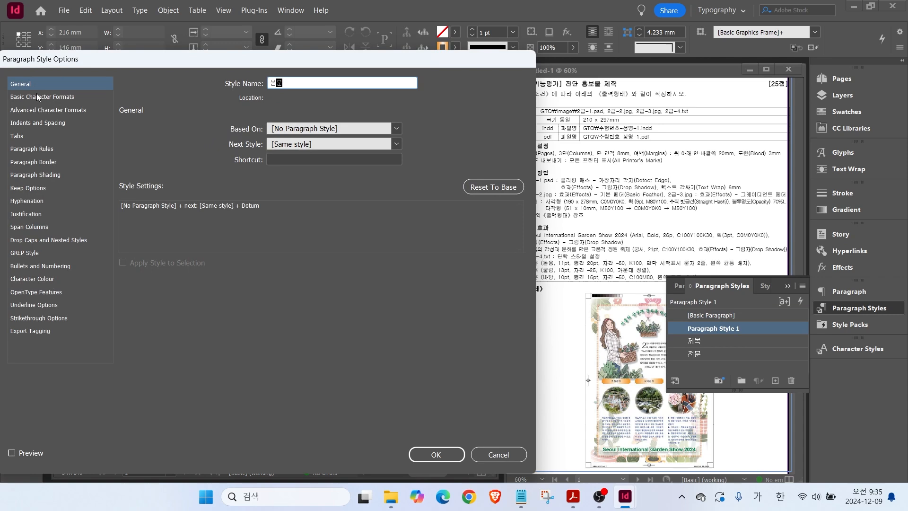
{"action": "left_click", "coordinate": [42, 97]}
{"action": "left_click", "coordinate": [284, 135]}
{"action": "scroll", "coordinate": [269, 166], "scroll_direction": "up", "scroll_amount": 1}
{"action": "left_click", "coordinate": [203, 163]}
Give 본문 10 pt size, 16 pt leading, tighter tracking and C=100 M=80 Y=0 K=0 colour.
{"action": "left_click", "coordinate": [175, 168]}
{"action": "left_click", "coordinate": [356, 165]}
{"action": "left_click", "coordinate": [322, 257]}
{"action": "left_click", "coordinate": [294, 162]}
{"action": "left_click", "coordinate": [354, 181]}
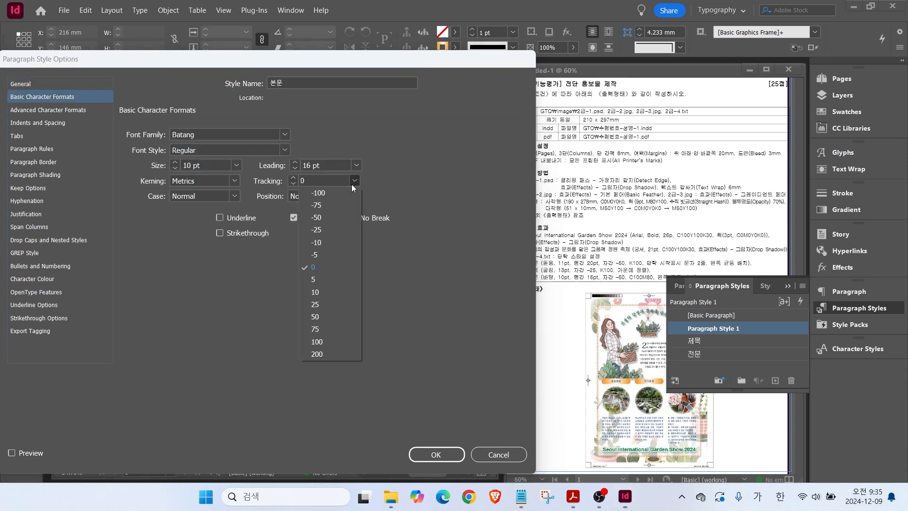
{"action": "left_click", "coordinate": [325, 219]}
{"action": "left_click", "coordinate": [32, 278]}
{"action": "scroll", "coordinate": [271, 203], "scroll_direction": "down", "scroll_amount": 3}
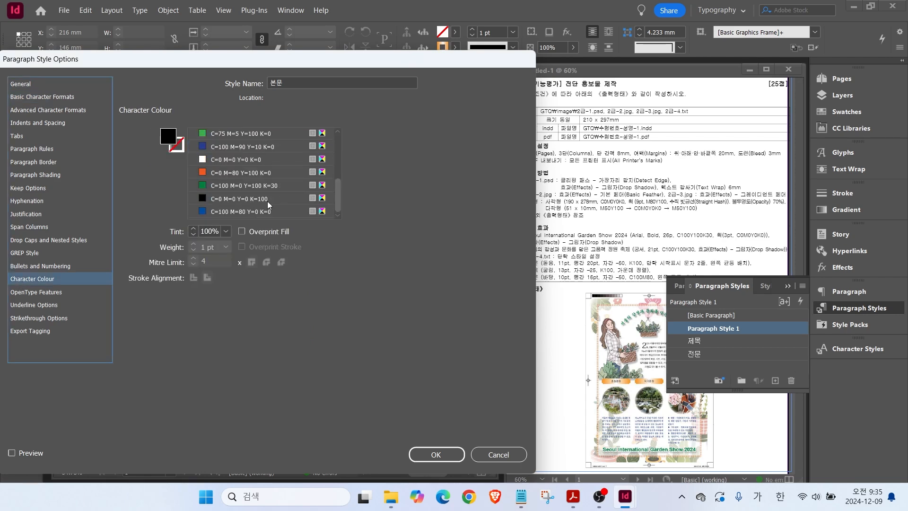
{"action": "left_click", "coordinate": [245, 213]}
Set 본문 to Left Justify, confirm it, and reselect the base paragraph style.
{"action": "left_click", "coordinate": [30, 123]}
{"action": "left_click", "coordinate": [265, 134]}
{"action": "left_click", "coordinate": [218, 180]}
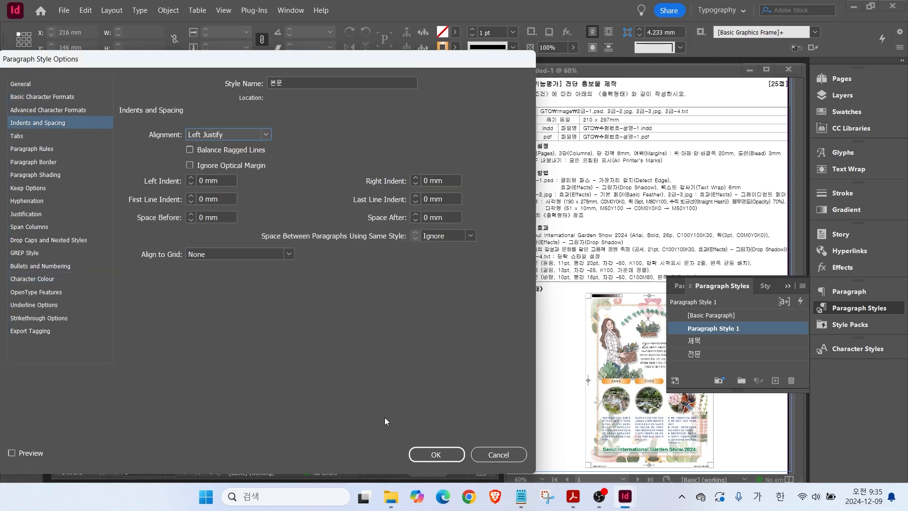
{"action": "left_click", "coordinate": [435, 454]}
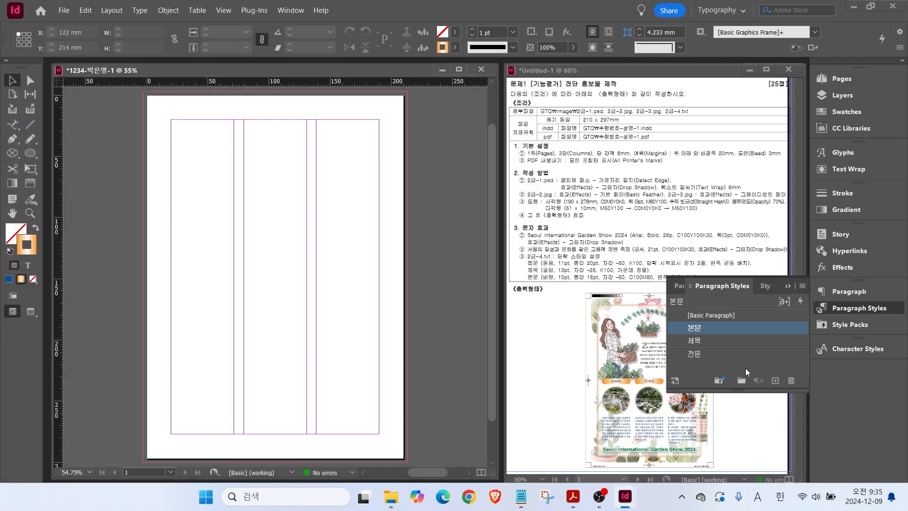
{"action": "left_click", "coordinate": [709, 317]}
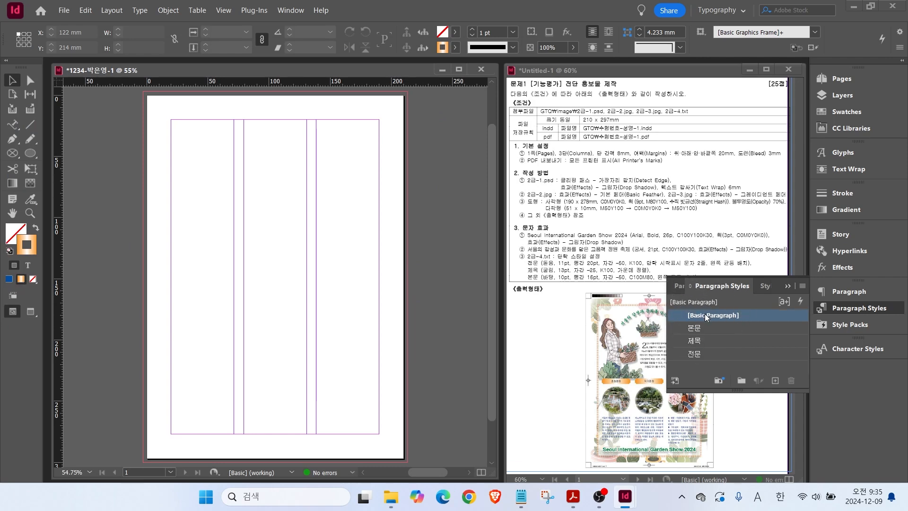
{"action": "key", "text": "ctrl"}
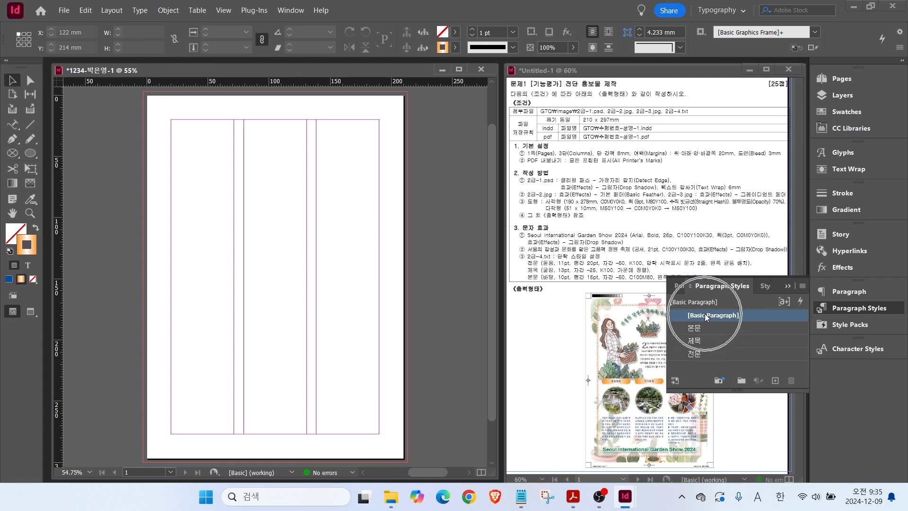
Close the Paragraph Styles panel and load GTQ/images/2급-3.jpg for placing.
{"action": "left_click", "coordinate": [846, 310]}
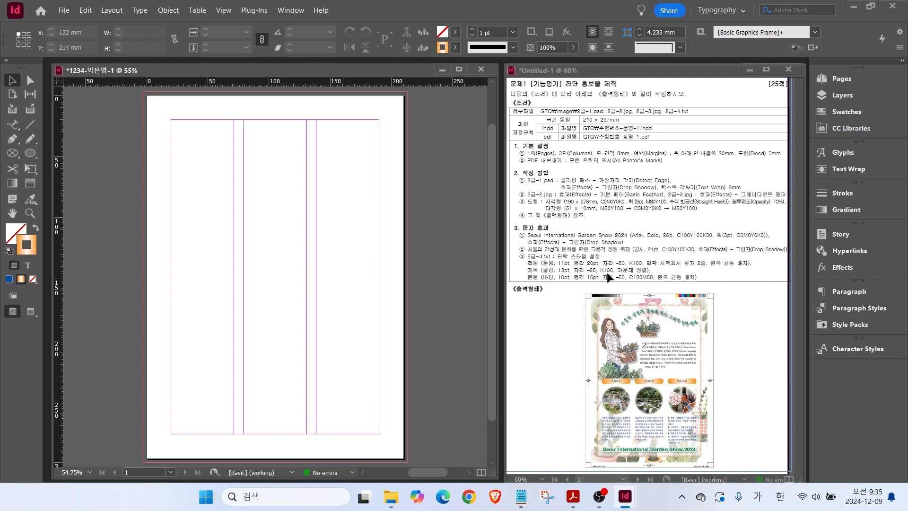
{"action": "left_click", "coordinate": [62, 10]}
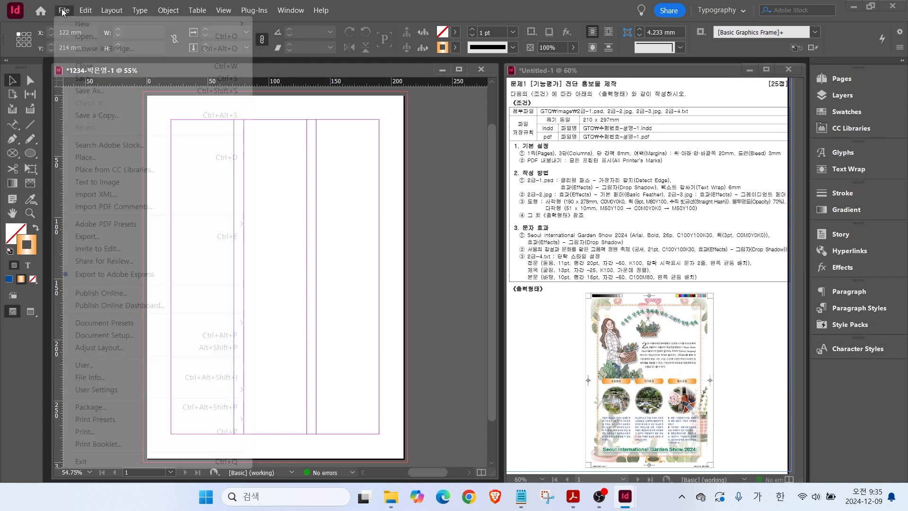
{"action": "key", "text": "ctrl"}
{"action": "key", "text": "ctrl"}
{"action": "left_click", "coordinate": [91, 158]}
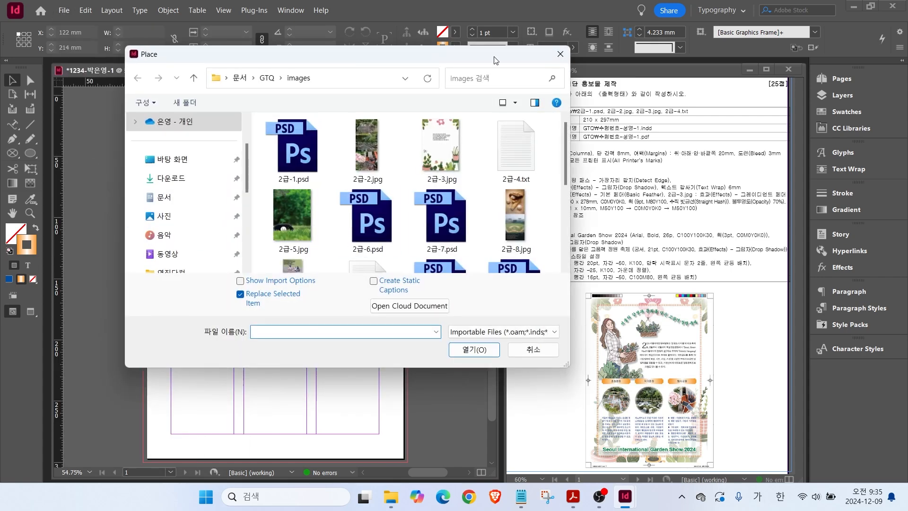
{"action": "left_click", "coordinate": [175, 199]}
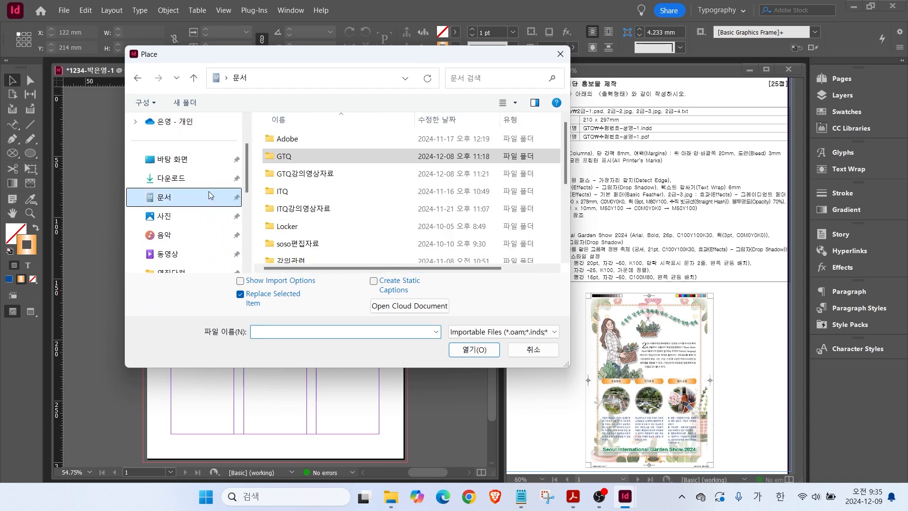
{"action": "double_click", "coordinate": [305, 158]}
{"action": "double_click", "coordinate": [291, 148]}
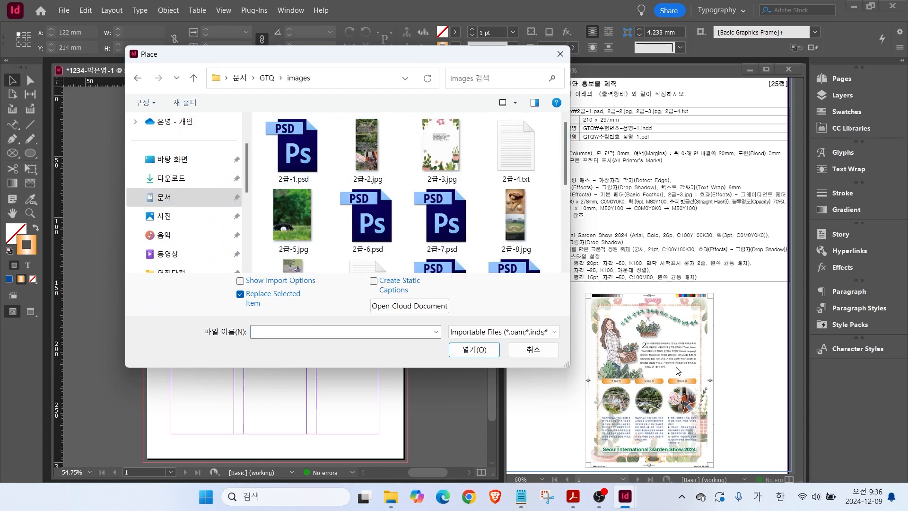
{"action": "left_click", "coordinate": [448, 148]}
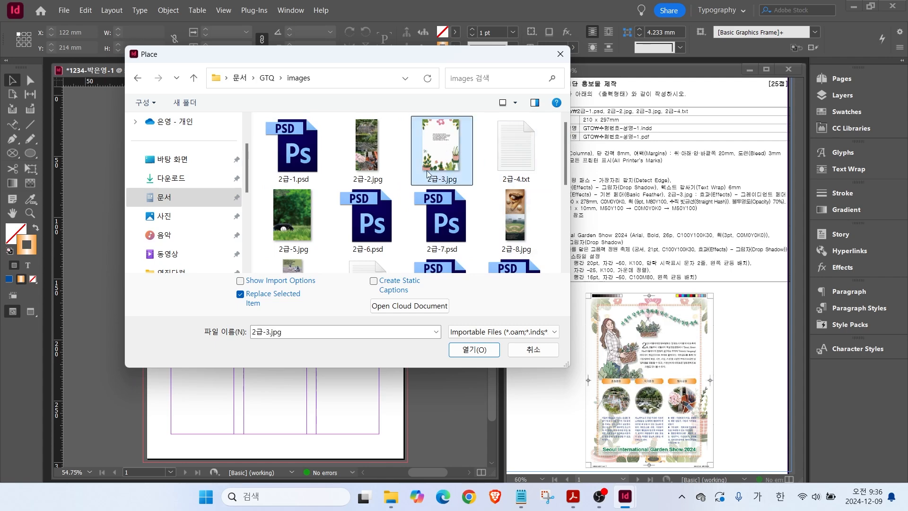
{"action": "left_click", "coordinate": [473, 352]}
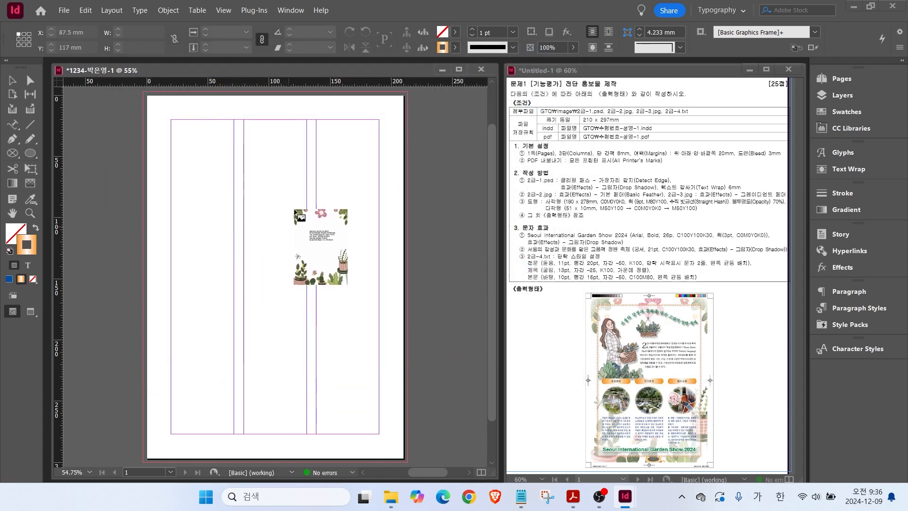
Place 2급-3.jpg as a 216.069 × 303.022 mm frame from −3, −3 mm covering the bleed.
{"action": "left_click_drag", "start_coordinate": [144, 94], "coordinate": [433, 460]}
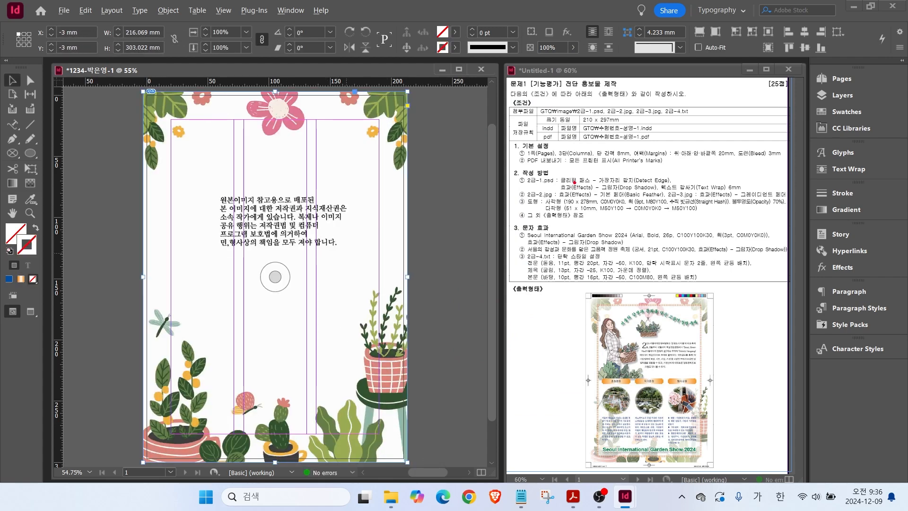
{"action": "left_click_drag", "start_coordinate": [704, 188], "coordinate": [728, 167]}
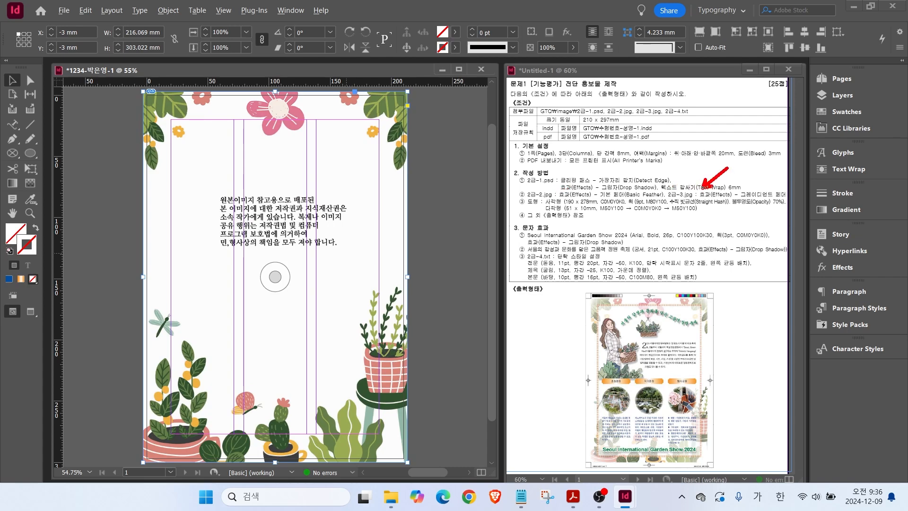
{"action": "key", "text": "Escape"}
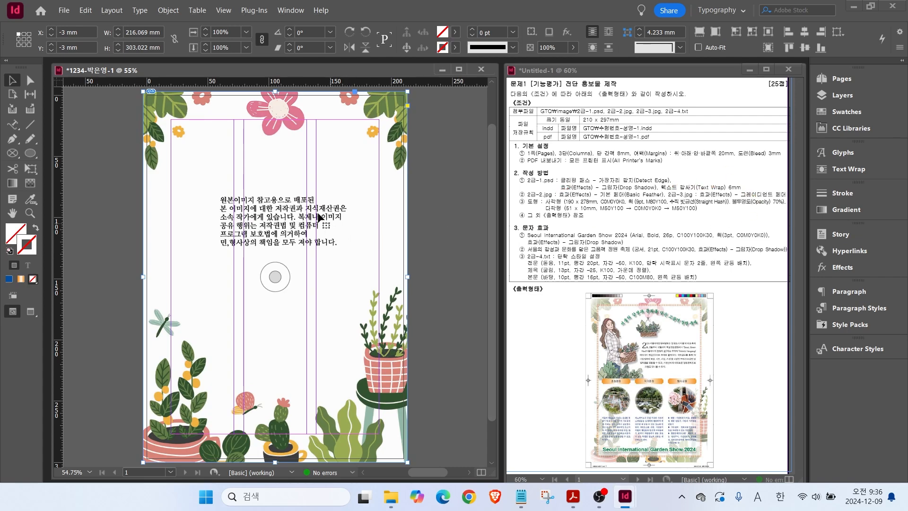
{"action": "right_click", "coordinate": [233, 161]}
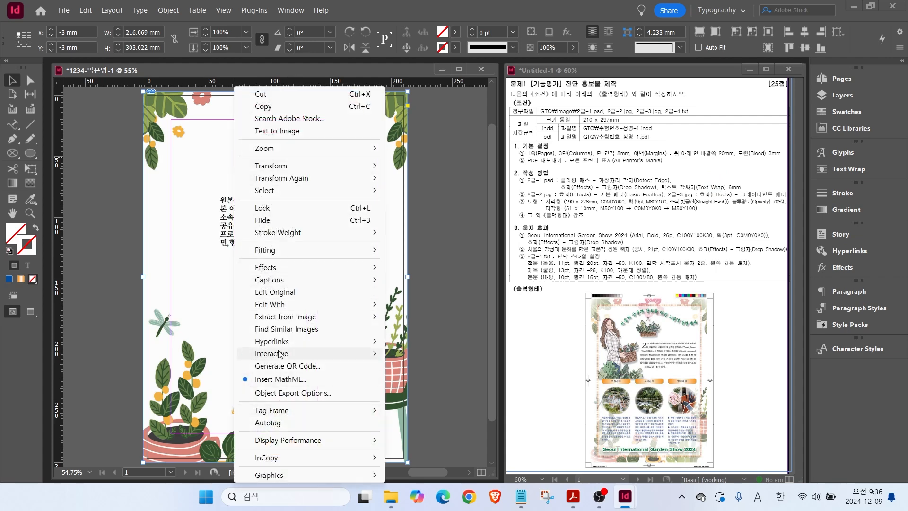
Apply a radial Gradient Feather effect to the background image.
{"action": "mouse_move", "coordinate": [277, 267]}
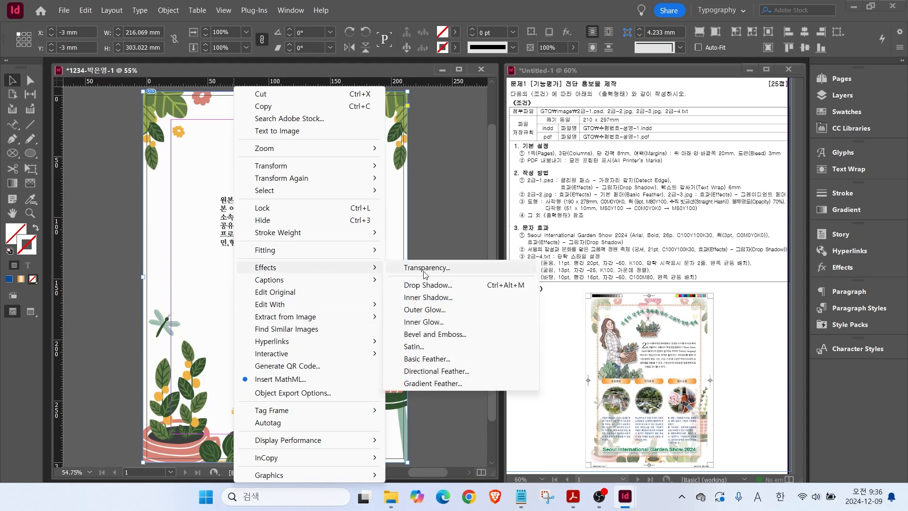
{"action": "left_click", "coordinate": [444, 384]}
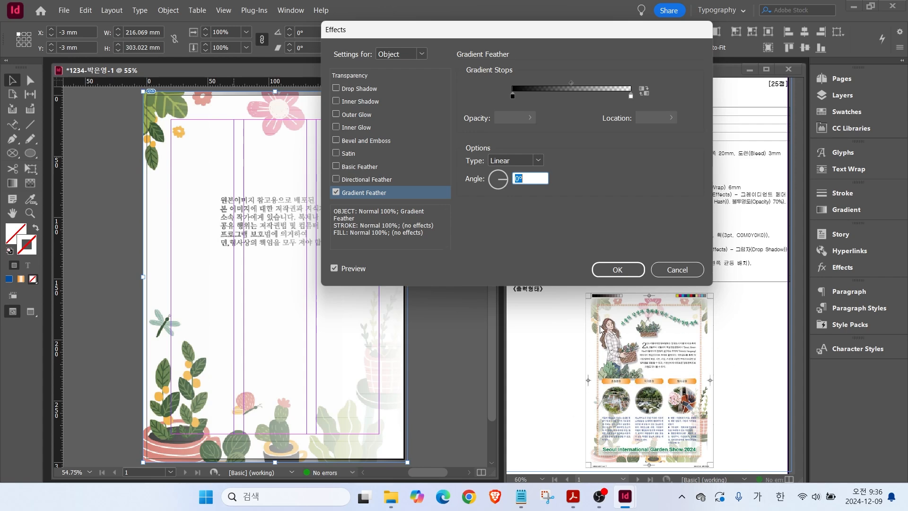
{"action": "left_click", "coordinate": [510, 161]}
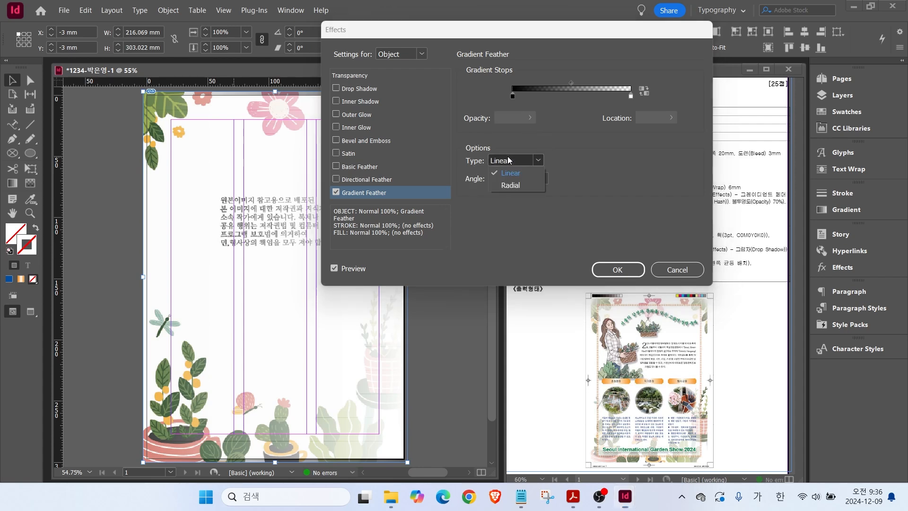
{"action": "left_click", "coordinate": [510, 186]}
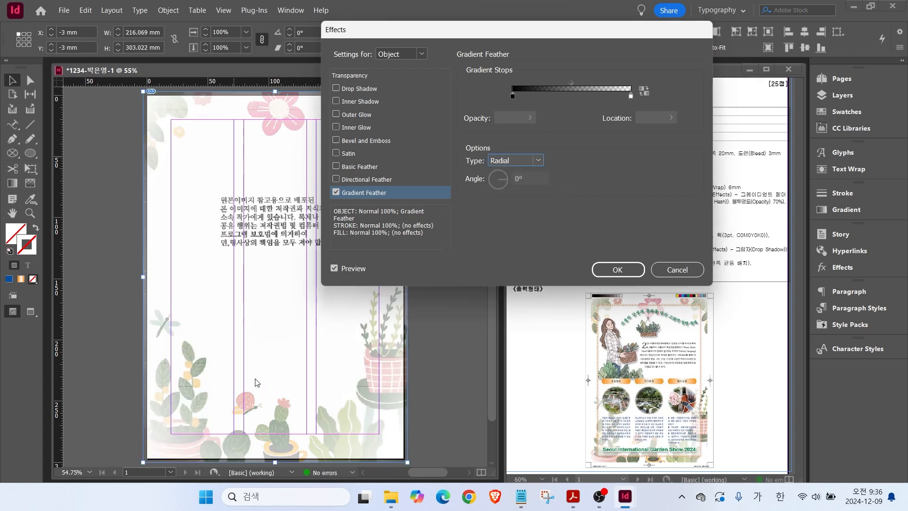
{"action": "left_click", "coordinate": [618, 270]}
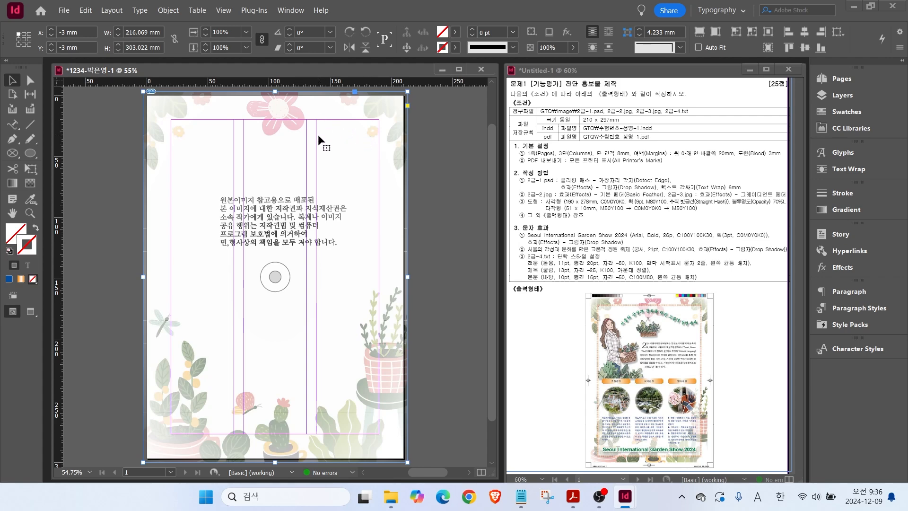
Lock the background image frame in place.
{"action": "right_click", "coordinate": [299, 137]}
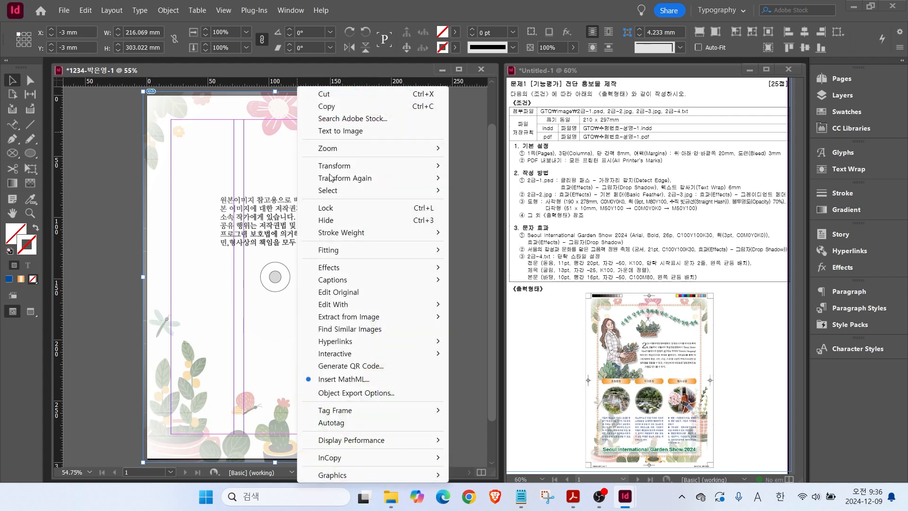
{"action": "left_click", "coordinate": [335, 210]}
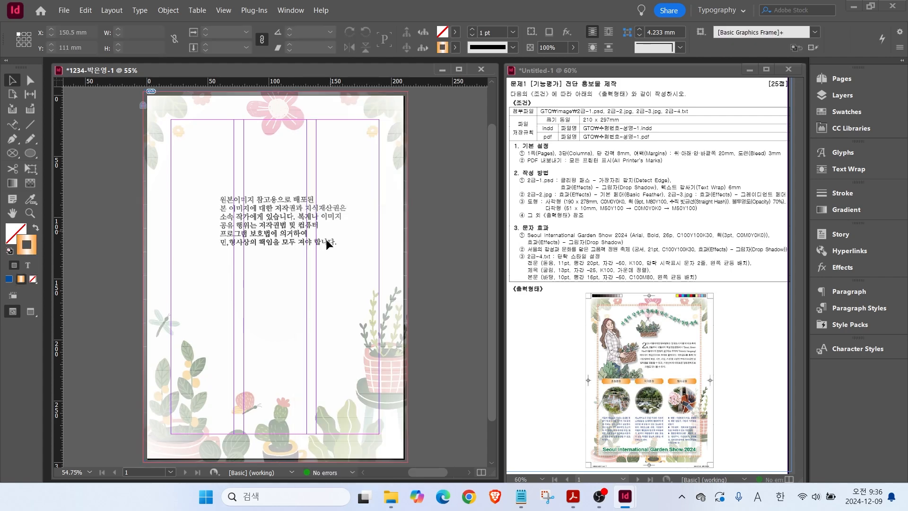
{"action": "left_click_drag", "start_coordinate": [208, 179], "coordinate": [359, 252]}
Draw a 122.481 × 54.647 mm rectangle at 45.843, 76.176 mm, fill it C=0 M=0 Y=0 K=0 white, and lock it.
{"action": "left_click", "coordinate": [31, 154]}
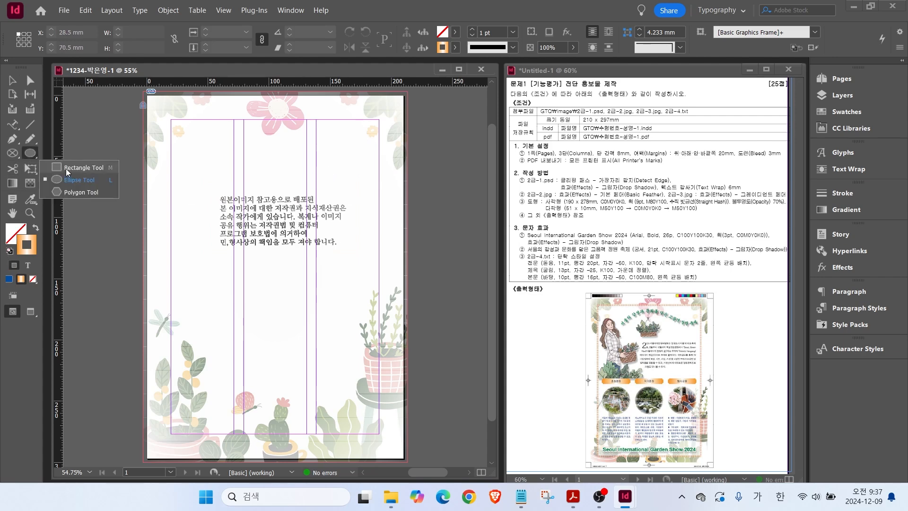
{"action": "left_click", "coordinate": [66, 168]}
{"action": "left_click_drag", "start_coordinate": [203, 188], "coordinate": [352, 255]}
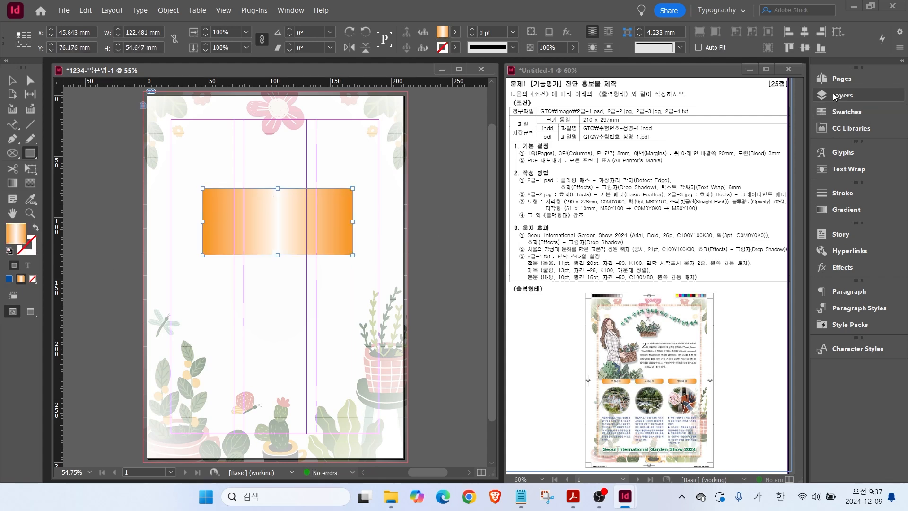
{"action": "left_click", "coordinate": [846, 111]}
{"action": "left_click", "coordinate": [719, 241]}
{"action": "right_click", "coordinate": [243, 222]}
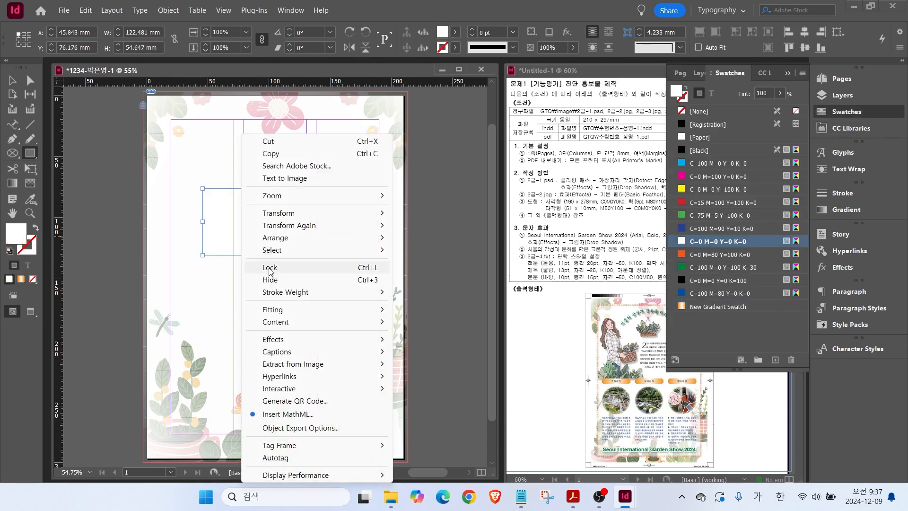
{"action": "left_click", "coordinate": [270, 267]}
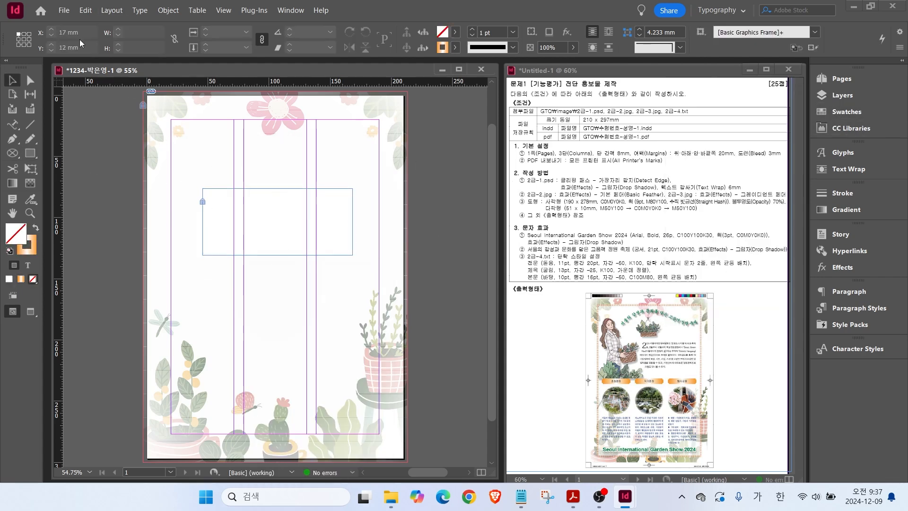
Place the 2급-1.psd woman illustration in an 80 × 142 mm frame at 20, 30.5 mm.
{"action": "left_click", "coordinate": [64, 10]}
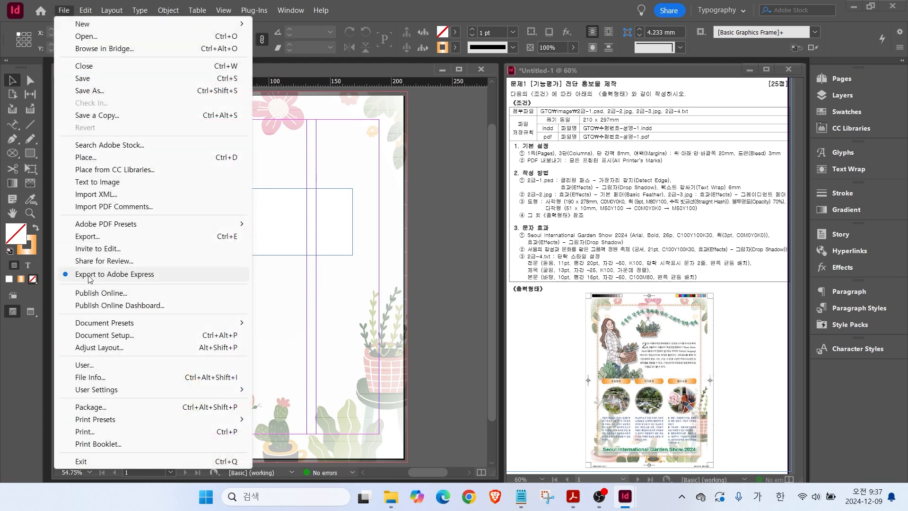
{"action": "left_click", "coordinate": [84, 157]}
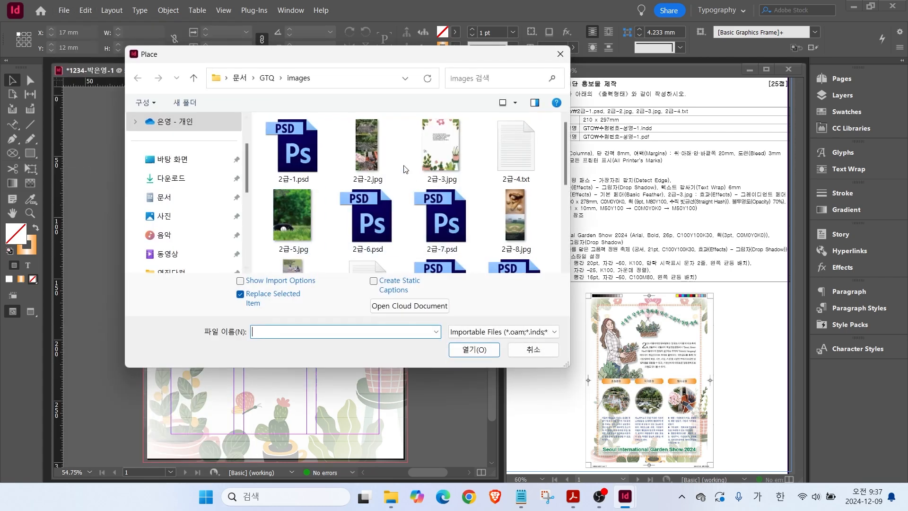
{"action": "left_click", "coordinate": [310, 156]}
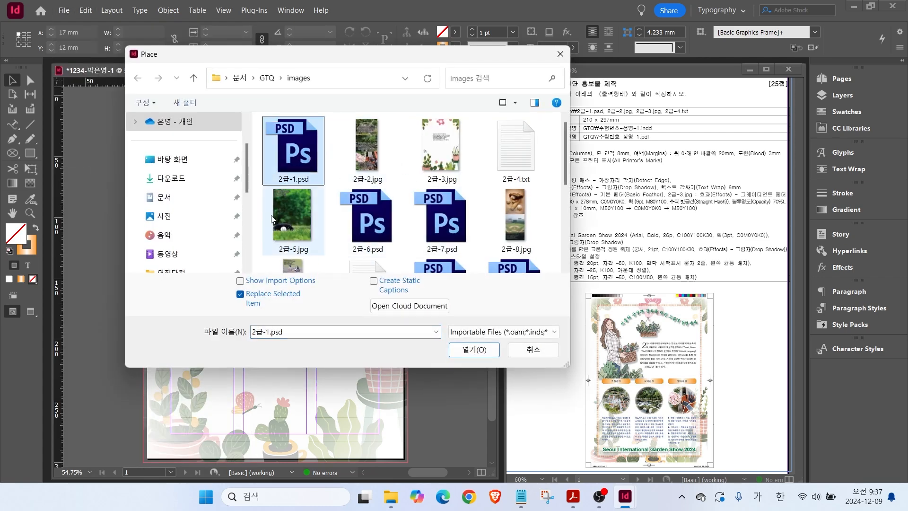
{"action": "left_click", "coordinate": [473, 350]}
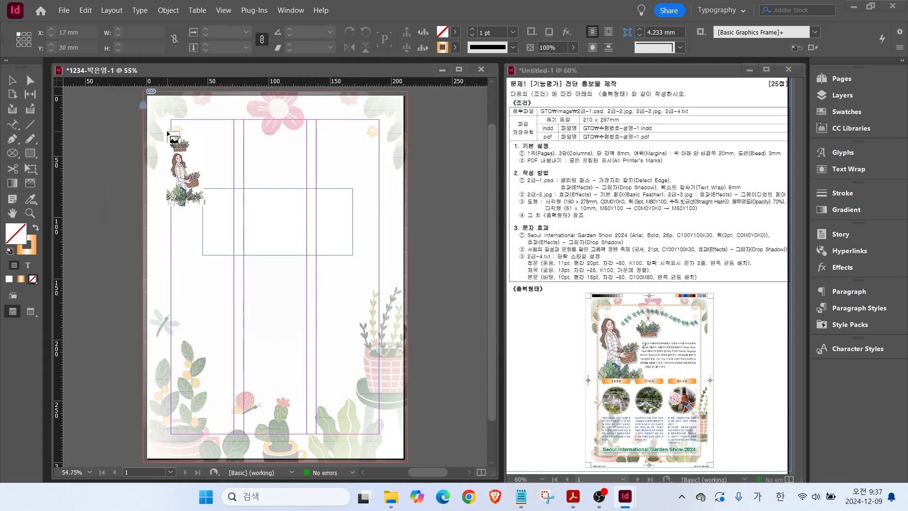
{"action": "left_click_drag", "start_coordinate": [171, 133], "coordinate": [274, 297]}
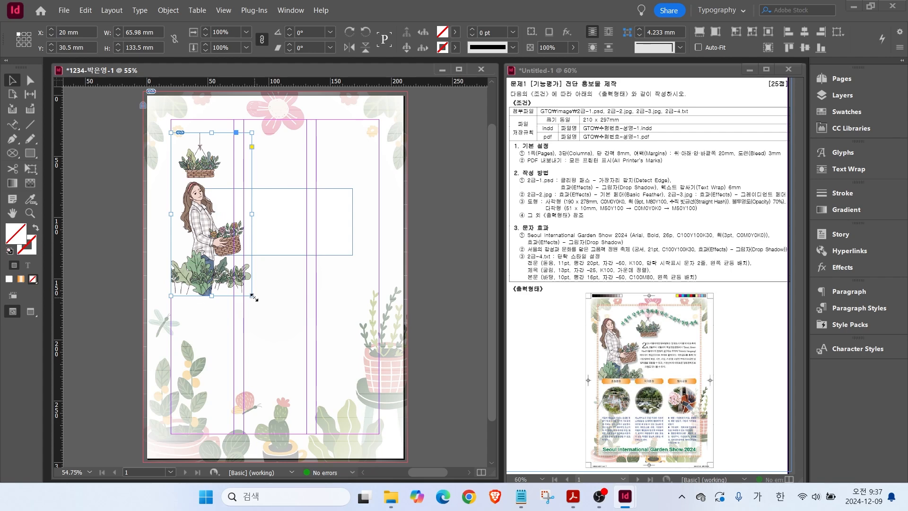
{"action": "mouse_move", "coordinate": [254, 297]}
{"action": "left_mouse_down"}
{"action": "mouse_move", "coordinate": [321, 360]}
{"action": "mouse_move", "coordinate": [211, 237]}
{"action": "mouse_move", "coordinate": [237, 241]}
{"action": "mouse_move", "coordinate": [275, 312]}
{"action": "mouse_move", "coordinate": [269, 306]}
{"action": "left_mouse_up"}
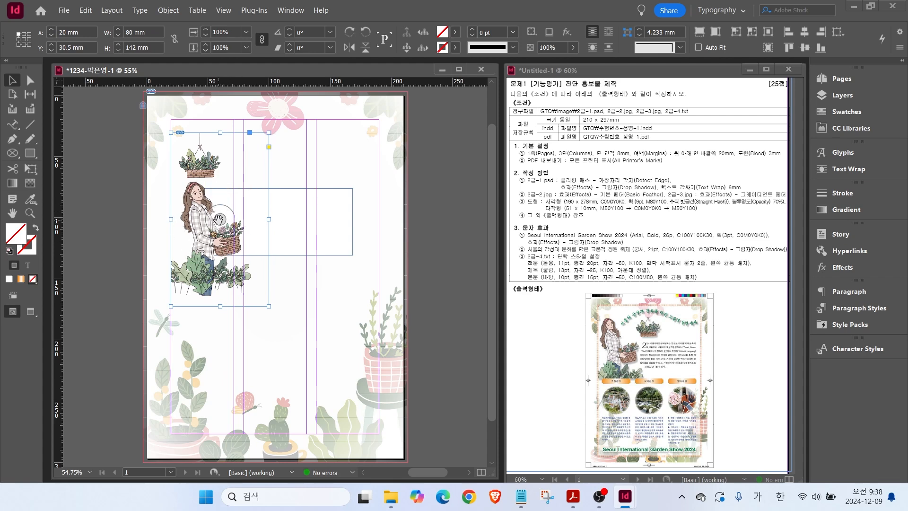
Scale the illustration down inside its frame, then shrink the frame to 69.5 × 121.5 mm.
{"action": "left_click", "coordinate": [219, 219]}
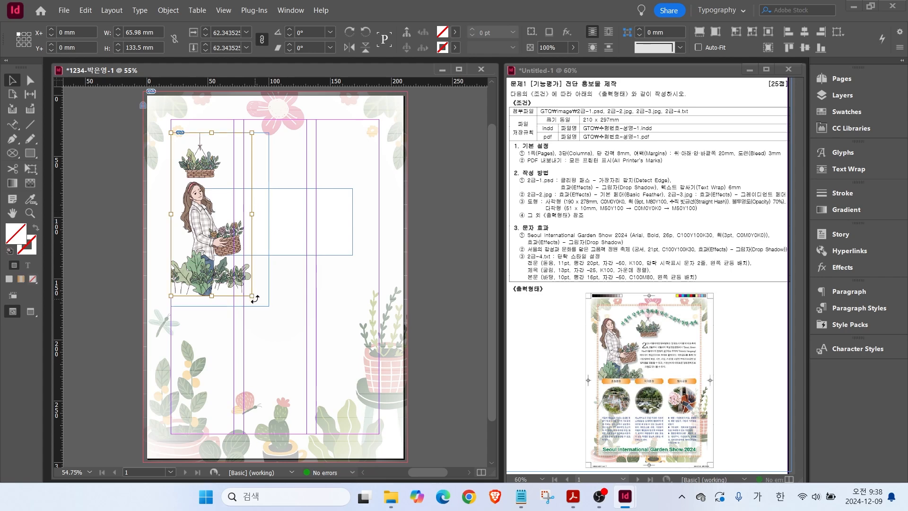
{"action": "key", "text": "ctrl"}
{"action": "key", "text": "ctrl"}
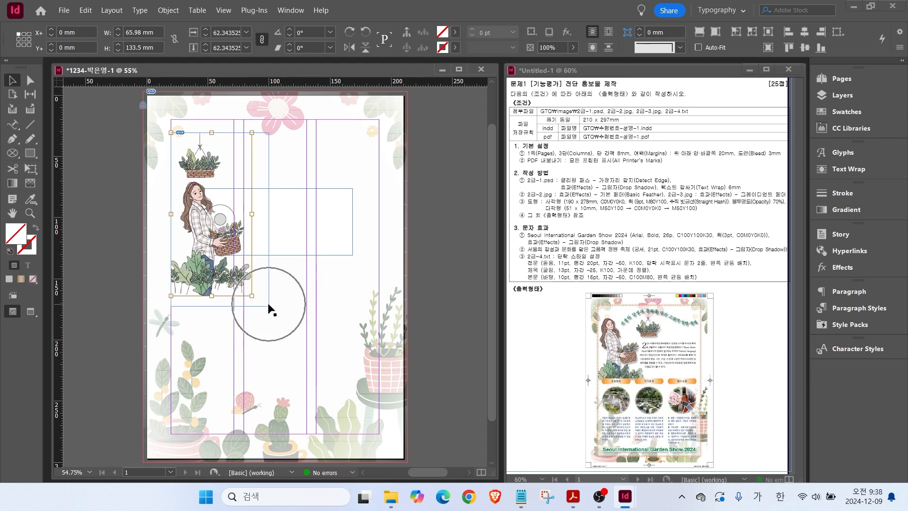
{"action": "left_click_drag", "start_coordinate": [252, 296], "coordinate": [255, 277]}
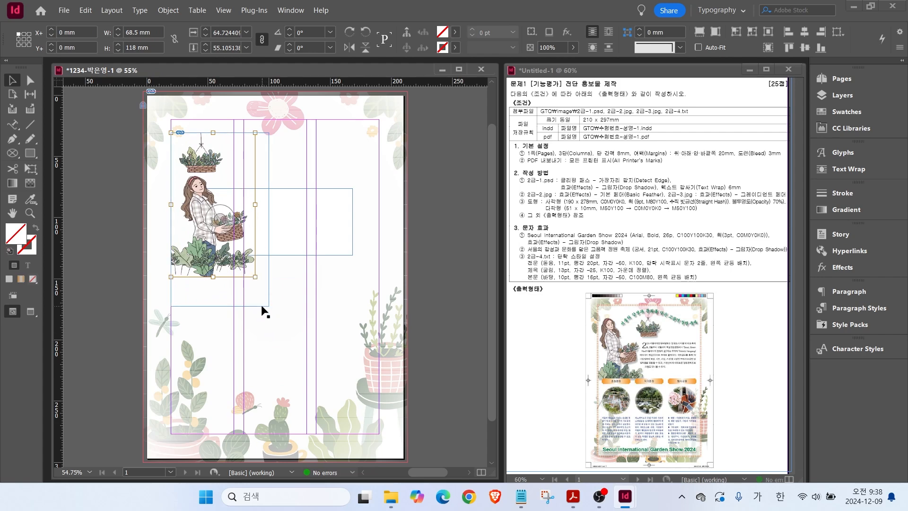
{"action": "key", "text": "Escape"}
{"action": "left_click_drag", "start_coordinate": [268, 306], "coordinate": [256, 281]}
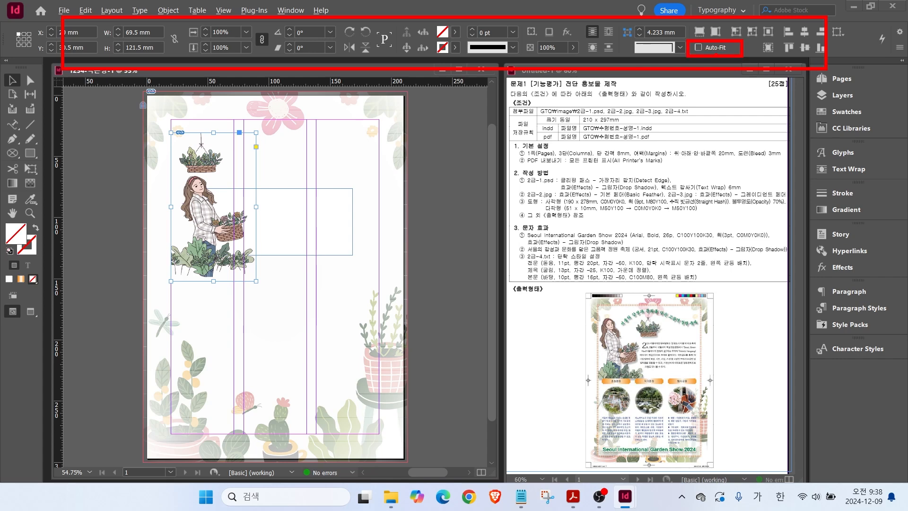
Turn on Auto-Fit and enlarge the illustration together with its frame.
{"action": "left_click", "coordinate": [699, 47]}
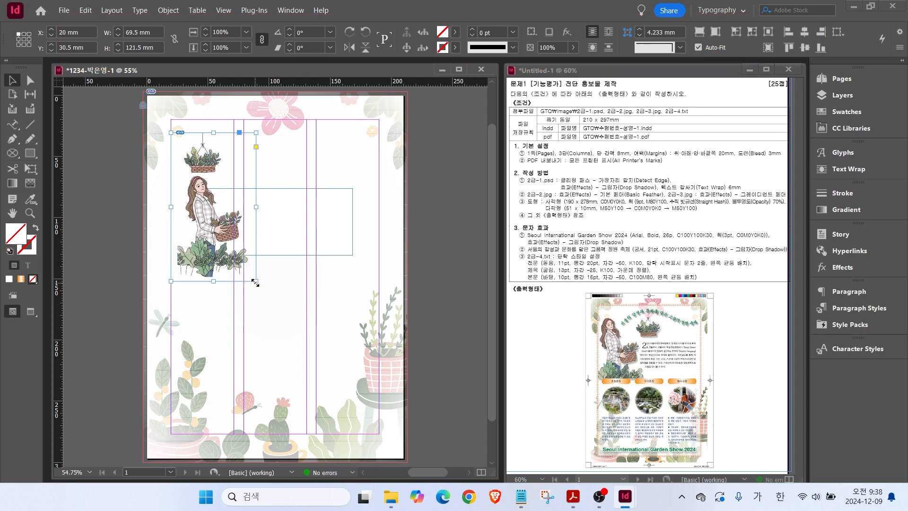
{"action": "left_click_drag", "start_coordinate": [255, 282], "coordinate": [277, 296]}
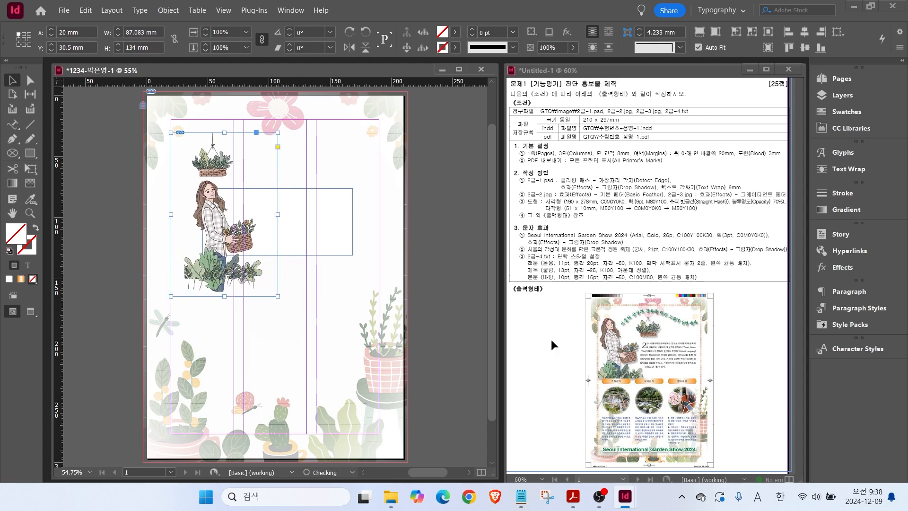
{"action": "mouse_move", "coordinate": [681, 340]}
{"action": "left_mouse_down"}
{"action": "mouse_move", "coordinate": [645, 345]}
{"action": "mouse_move", "coordinate": [642, 322]}
{"action": "mouse_move", "coordinate": [670, 319]}
{"action": "mouse_move", "coordinate": [674, 342]}
{"action": "left_mouse_up"}
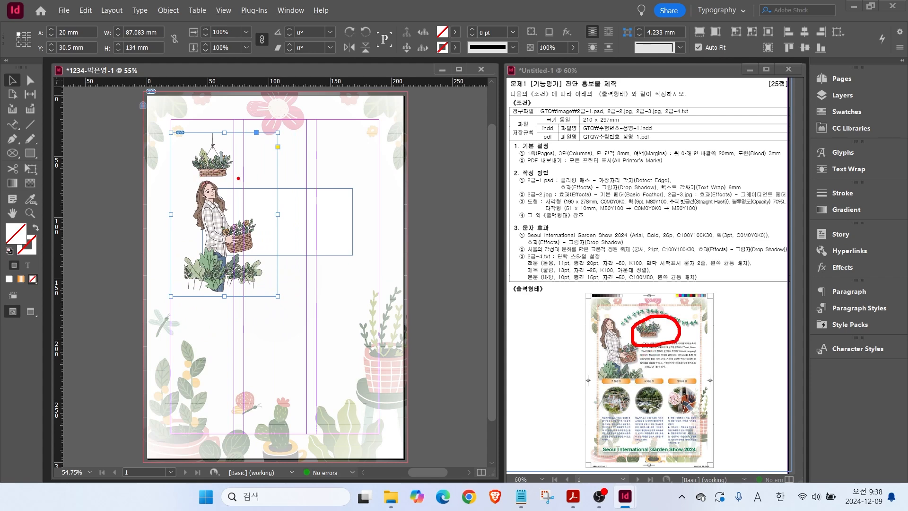
{"action": "mouse_move", "coordinate": [236, 185]}
{"action": "left_mouse_down"}
{"action": "mouse_move", "coordinate": [182, 163]}
{"action": "mouse_move", "coordinate": [241, 174]}
{"action": "left_mouse_up"}
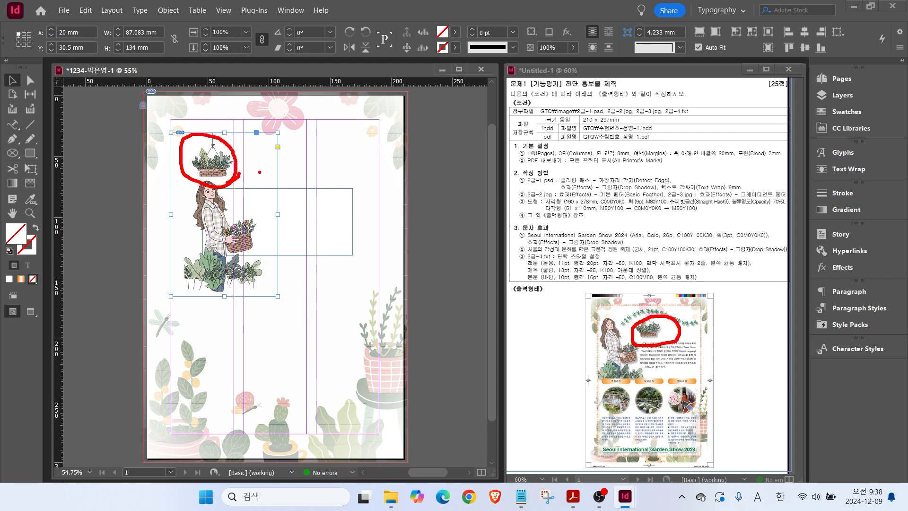
{"action": "key", "text": "Escape"}
{"action": "left_click_drag", "start_coordinate": [700, 46], "coordinate": [700, 49]}
Turn off Auto-Fit, crop the hanging basket off the top, and move the frame to 20, 39 mm.
{"action": "left_click", "coordinate": [700, 47]}
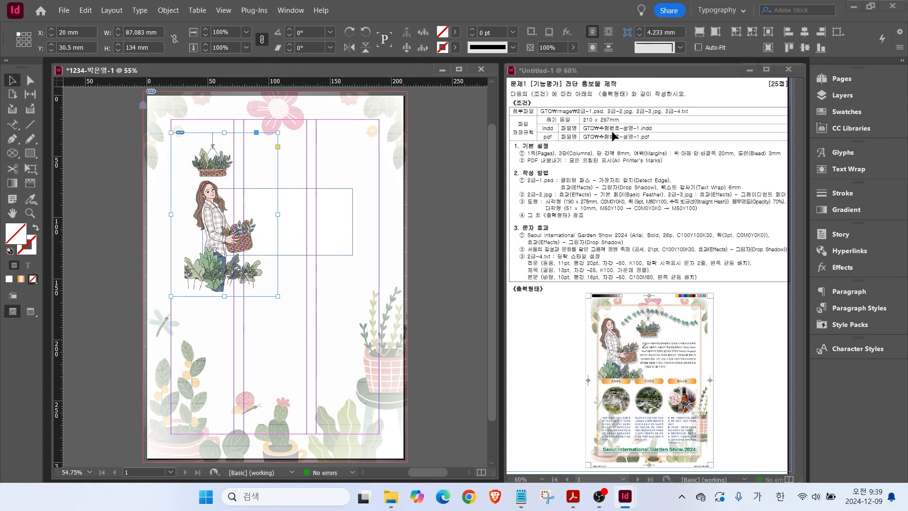
{"action": "left_click_drag", "start_coordinate": [223, 132], "coordinate": [223, 178]}
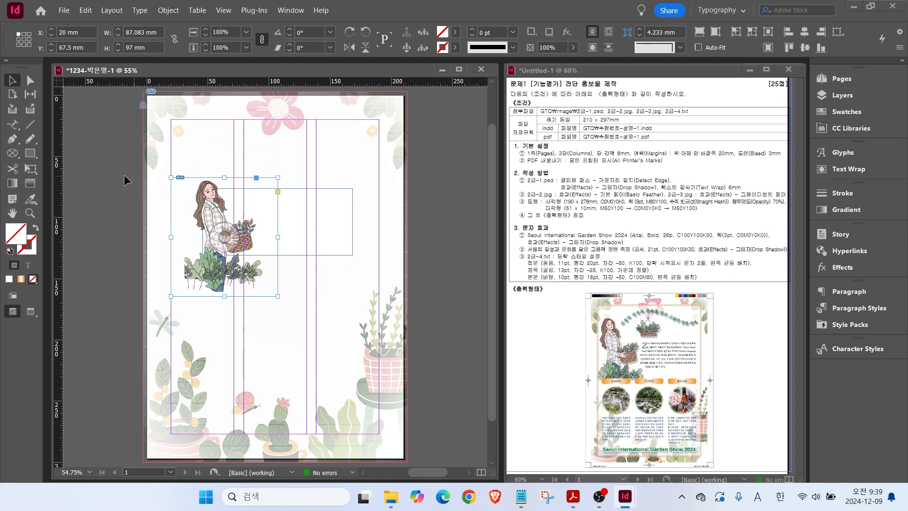
{"action": "left_click_drag", "start_coordinate": [212, 208], "coordinate": [212, 173]}
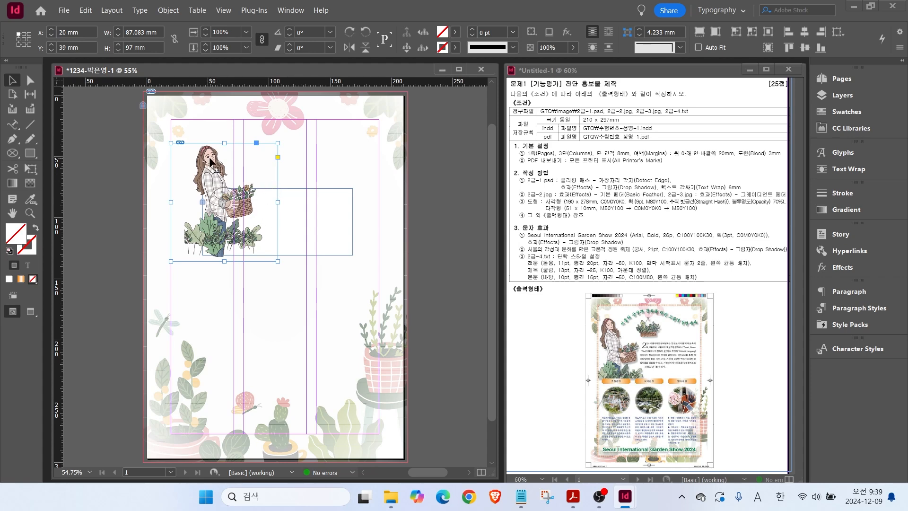
{"action": "left_click", "coordinate": [168, 10]}
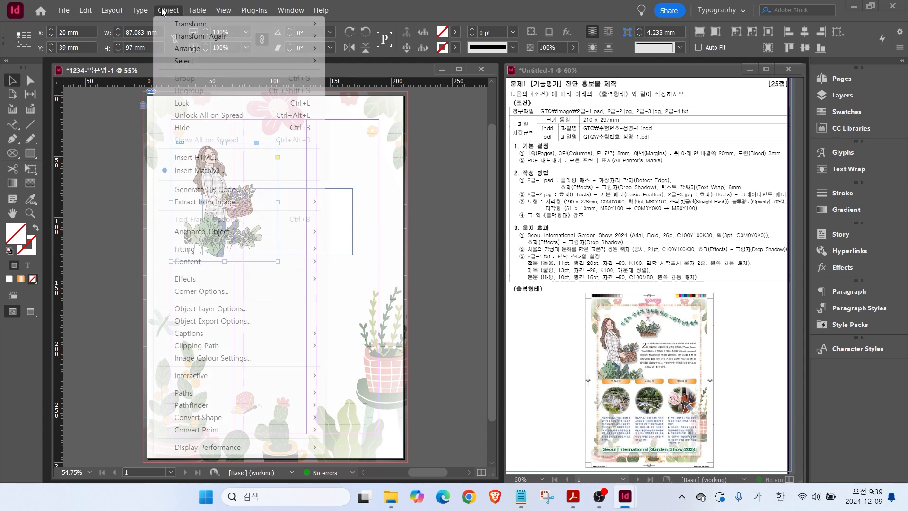
Give the woman illustration a Detect Edges clipping path.
{"action": "mouse_move", "coordinate": [195, 347]}
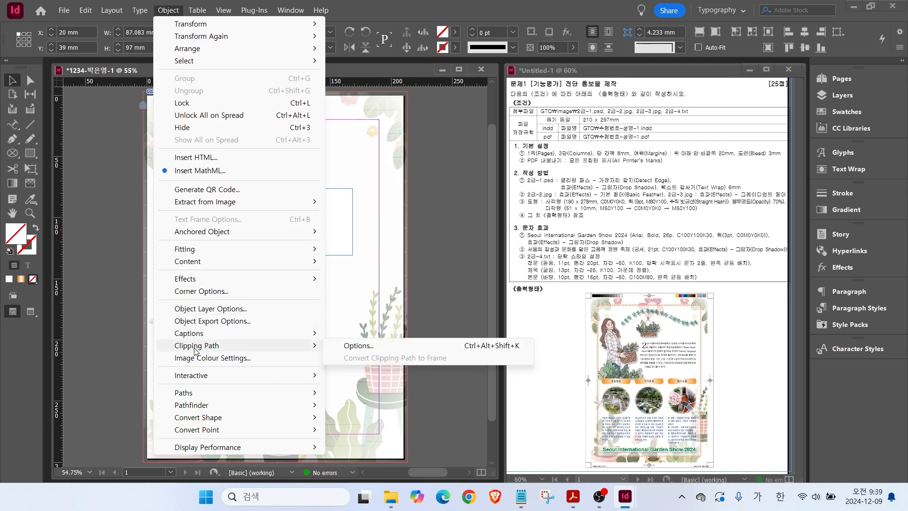
{"action": "left_click", "coordinate": [358, 345]}
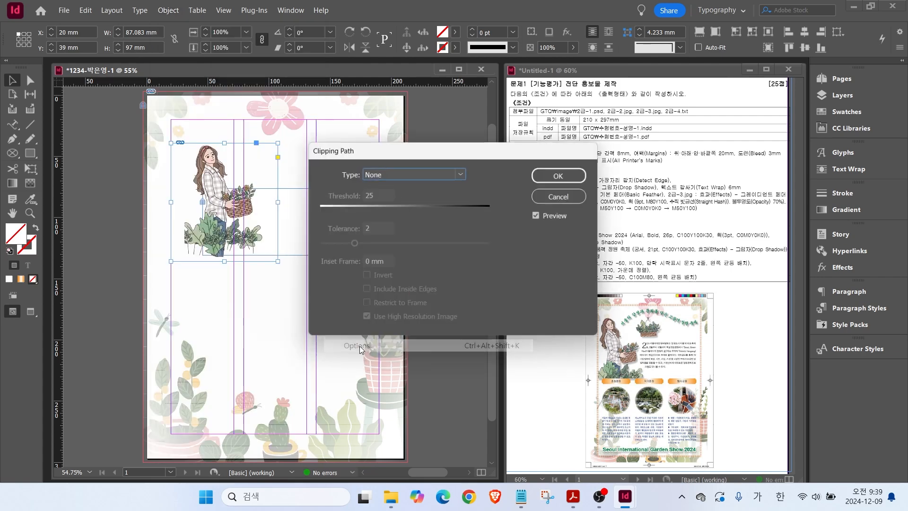
{"action": "left_click", "coordinate": [380, 175]}
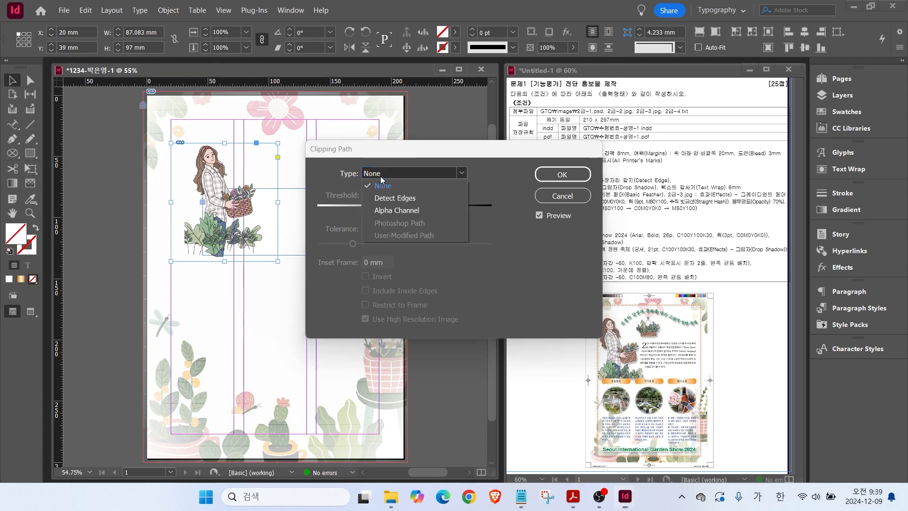
{"action": "left_click", "coordinate": [391, 199]}
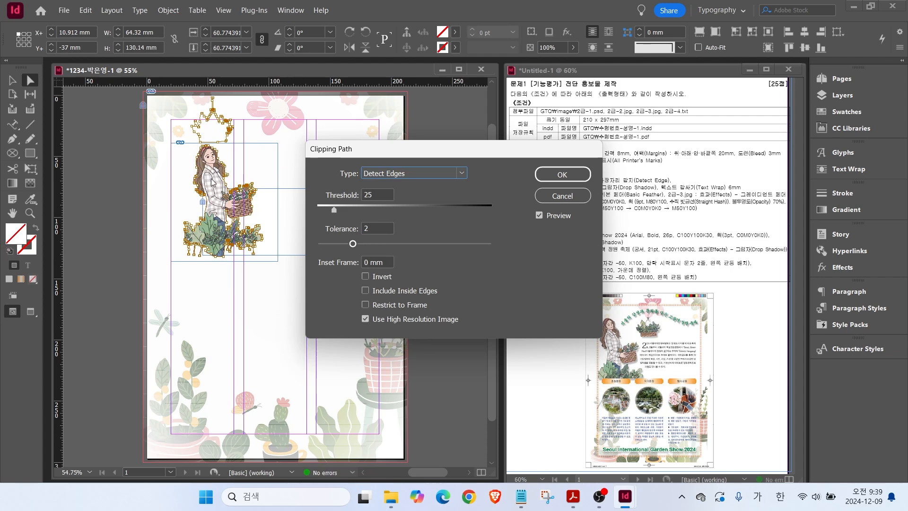
{"action": "left_click", "coordinate": [563, 175]}
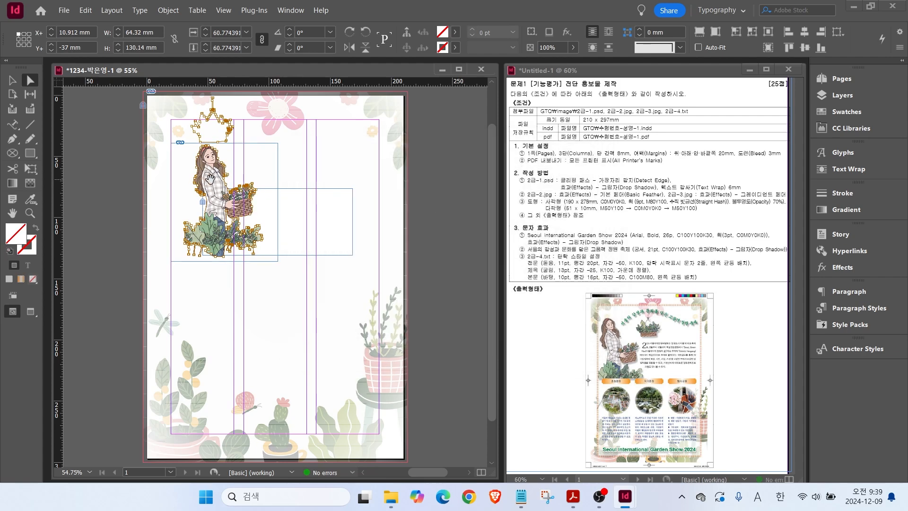
Add a Multiply drop shadow at 75% opacity to the illustration.
{"action": "right_click", "coordinate": [210, 182]}
{"action": "mouse_move", "coordinate": [284, 260]}
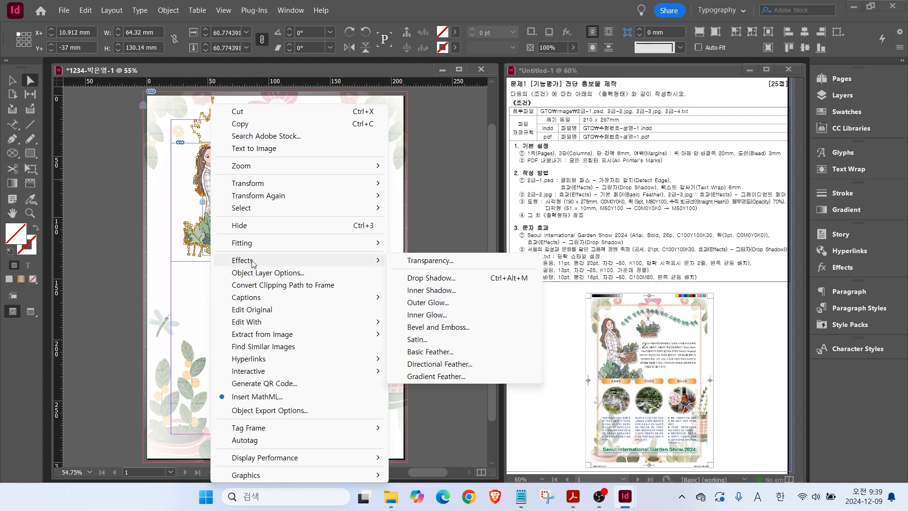
{"action": "left_click", "coordinate": [431, 278]}
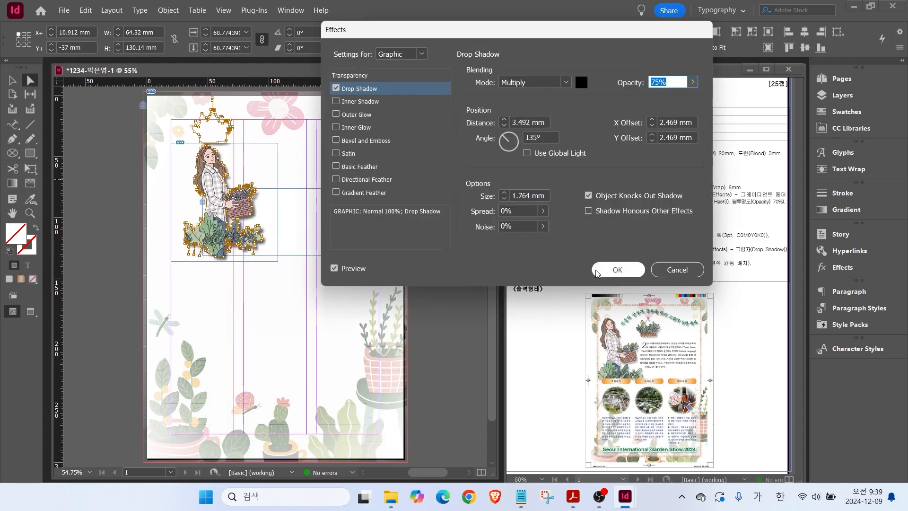
{"action": "left_click", "coordinate": [617, 269]}
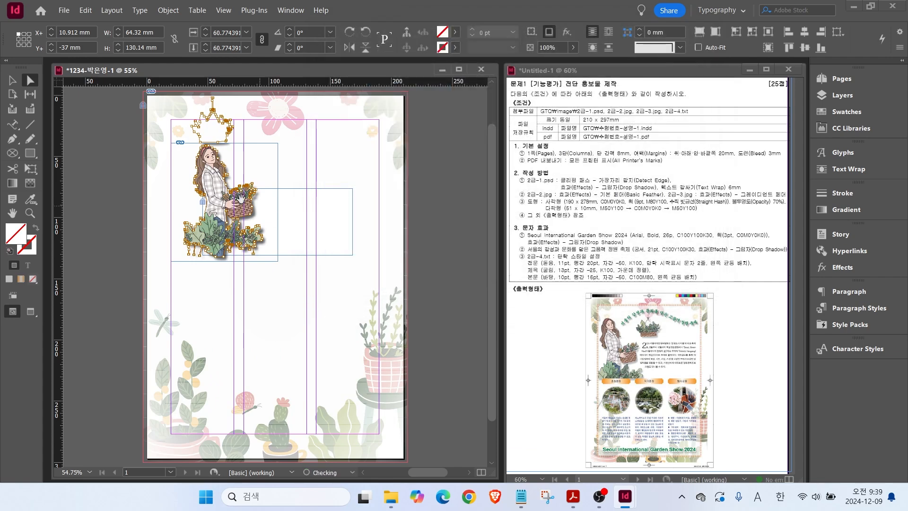
Wrap text around the illustration's shape with a 6 mm offset, then reselect the illustration.
{"action": "left_click", "coordinate": [836, 168]}
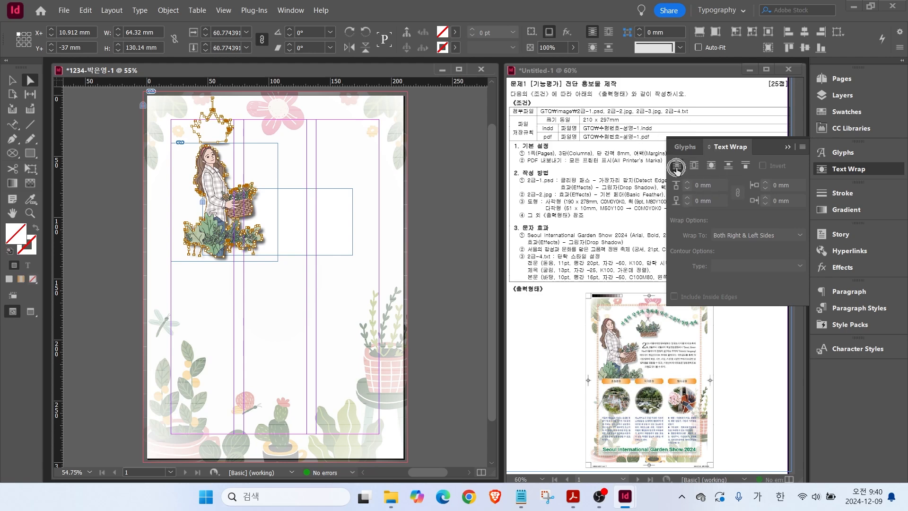
{"action": "left_click", "coordinate": [712, 165]}
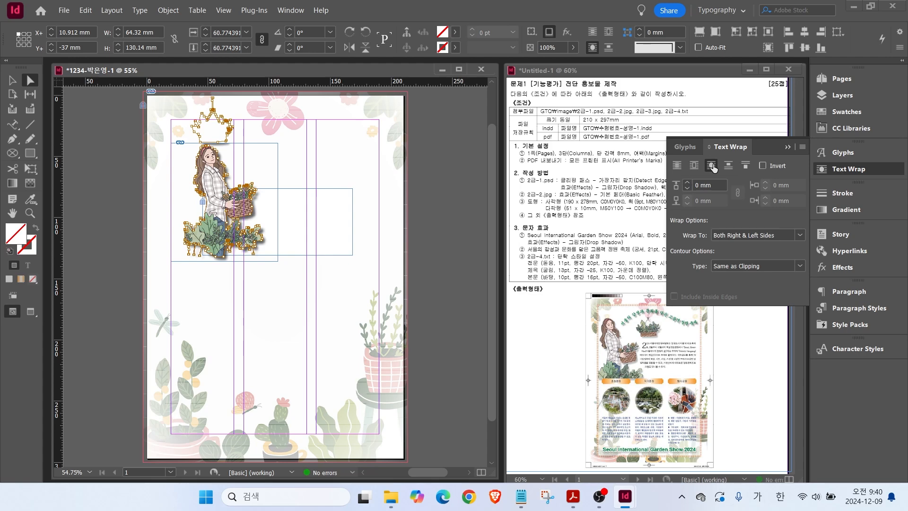
{"action": "left_click", "coordinate": [702, 184]}
{"action": "type", "text": "6"}
{"action": "key", "text": "Return"}
{"action": "left_click", "coordinate": [270, 178]}
{"action": "mouse_move", "coordinate": [218, 143]}
{"action": "left_mouse_down"}
{"action": "mouse_move", "coordinate": [236, 173]}
{"action": "mouse_move", "coordinate": [262, 187]}
{"action": "mouse_move", "coordinate": [272, 217]}
{"action": "mouse_move", "coordinate": [263, 245]}
{"action": "left_mouse_up"}
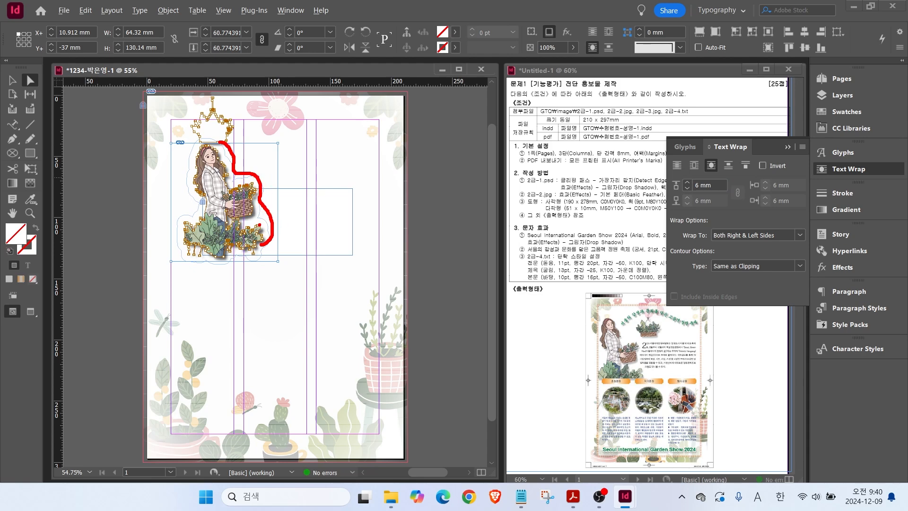
{"action": "key", "text": "Escape"}
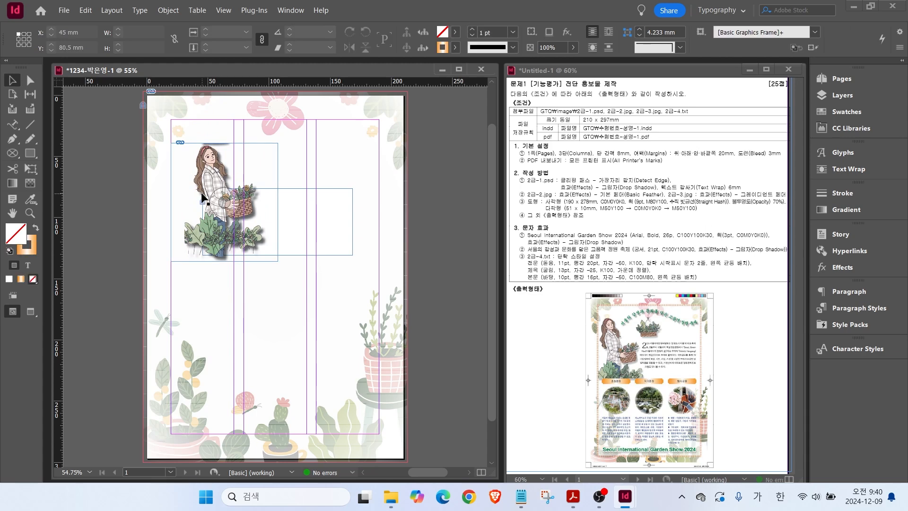
{"action": "left_click", "coordinate": [197, 198]}
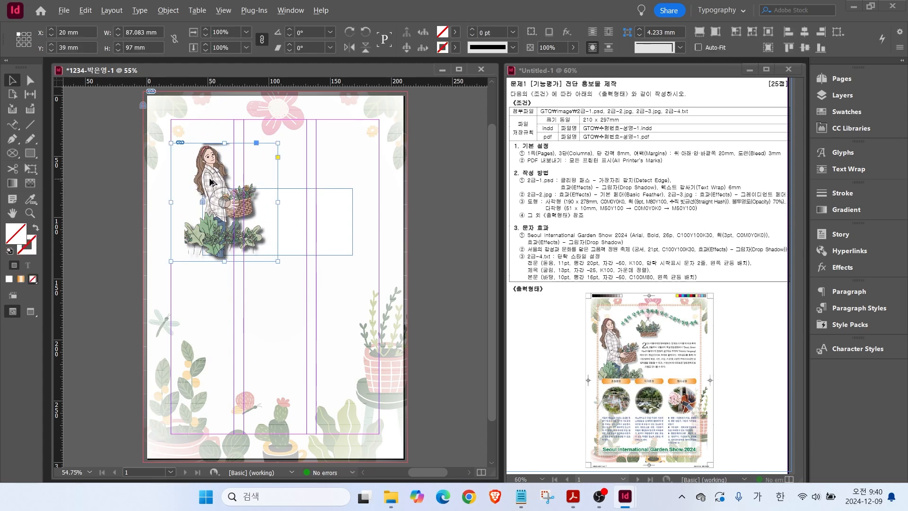
Duplicate the illustration to the right and shift the copy's image down to reveal the basket.
{"action": "left_click_drag", "start_coordinate": [216, 181], "coordinate": [327, 235]}
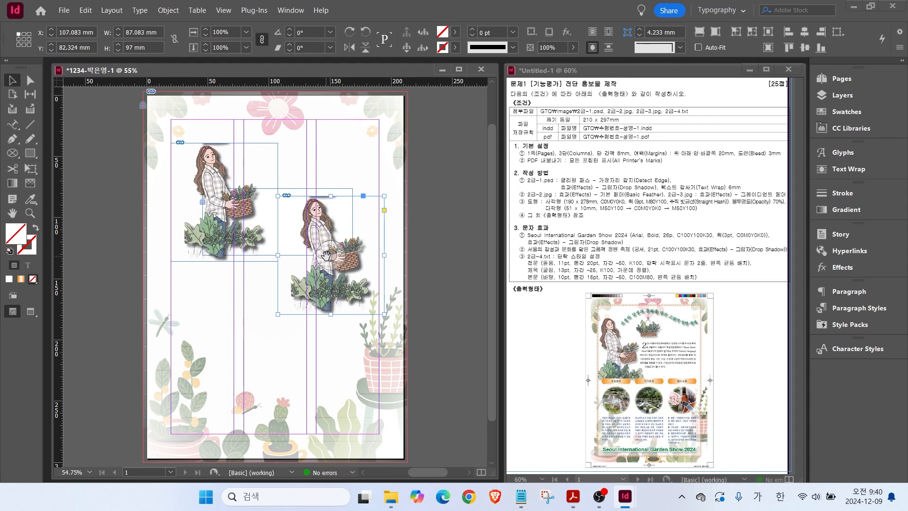
{"action": "left_click_drag", "start_coordinate": [332, 257], "coordinate": [325, 312]}
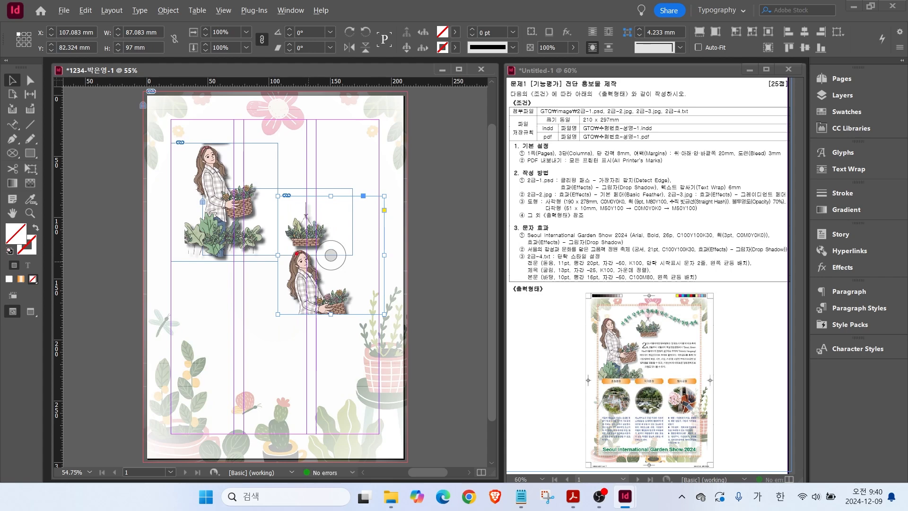
{"action": "left_click_drag", "start_coordinate": [280, 193], "coordinate": [375, 314]}
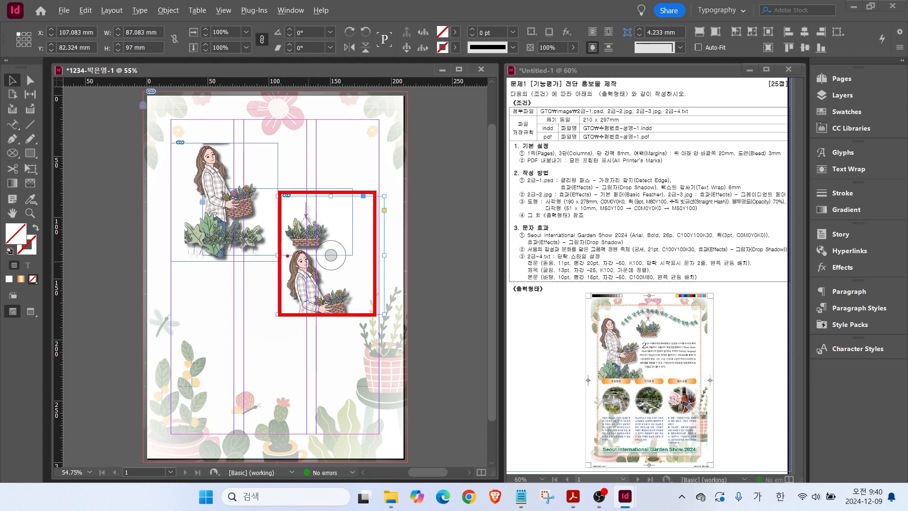
{"action": "left_click_drag", "start_coordinate": [316, 278], "coordinate": [294, 295]}
{"action": "key", "text": "Escape"}
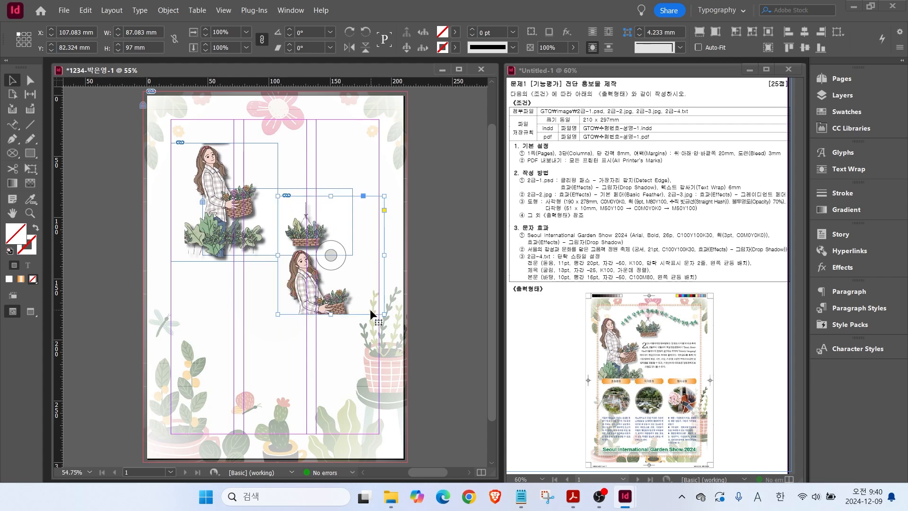
{"action": "key", "text": "ctrl"}
Crop the copy to the hanging plant basket and move it up beside the woman.
{"action": "left_click_drag", "start_coordinate": [384, 313], "coordinate": [336, 228]}
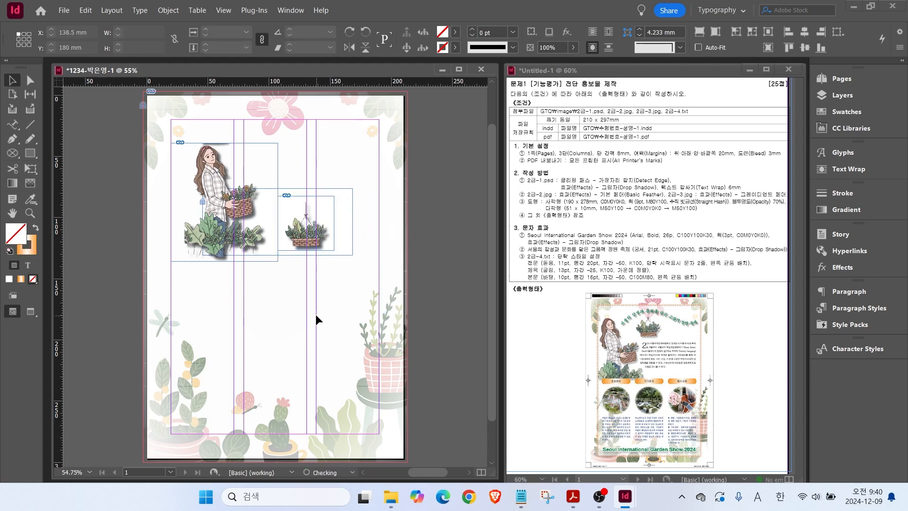
{"action": "left_click_drag", "start_coordinate": [295, 239], "coordinate": [264, 171]}
{"action": "left_click", "coordinate": [264, 287]}
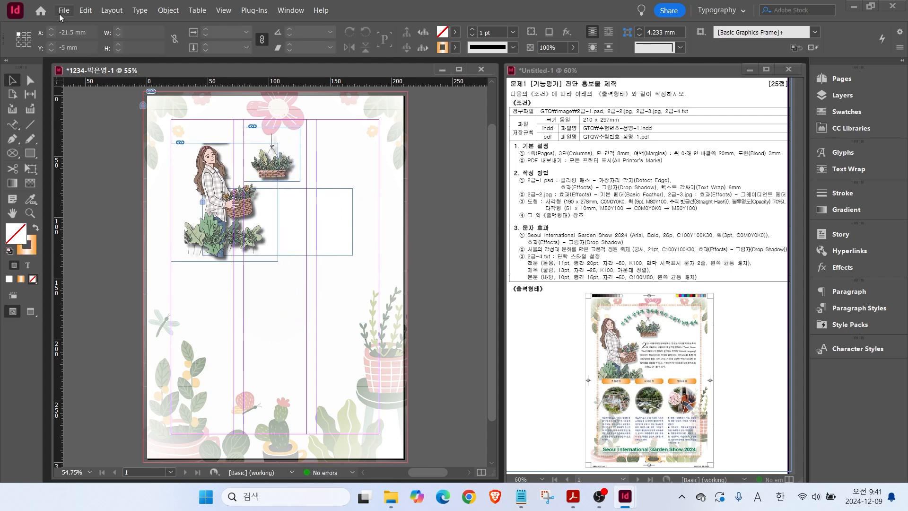
{"action": "left_click", "coordinate": [64, 10]}
{"action": "left_click", "coordinate": [118, 157]}
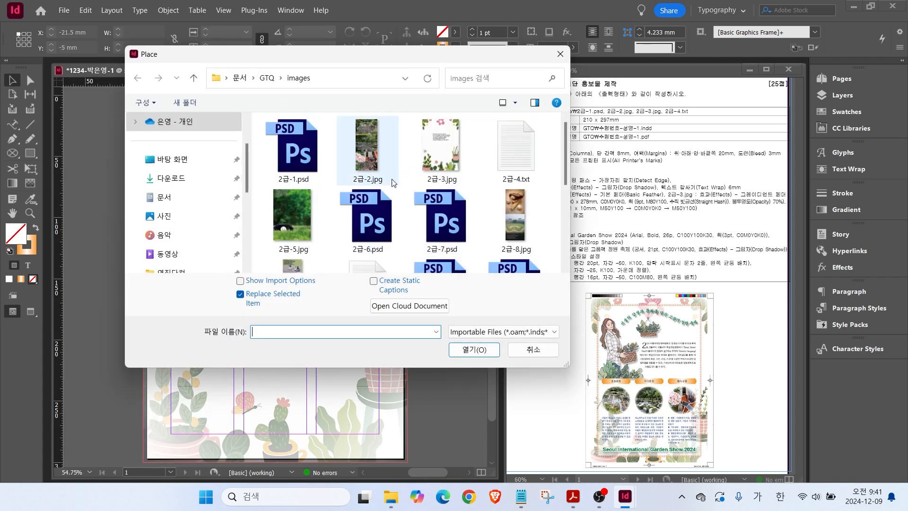
{"action": "left_click", "coordinate": [376, 167]}
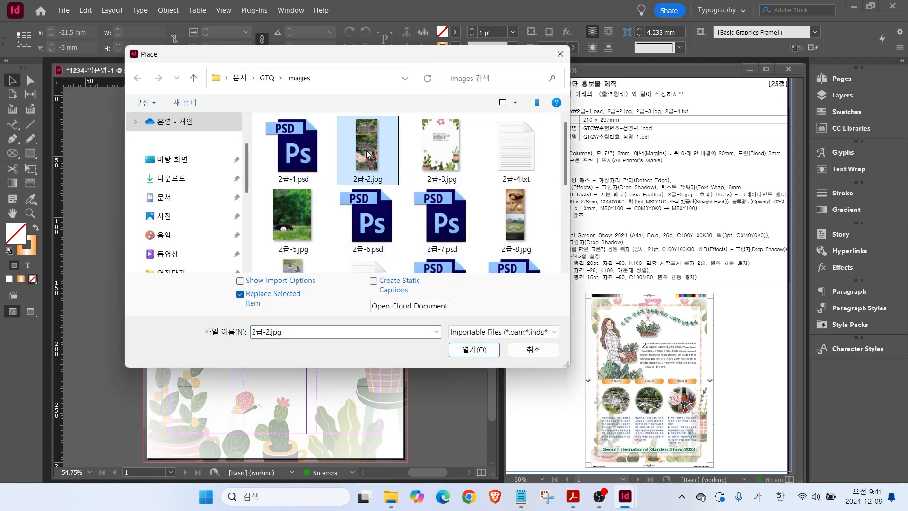
{"action": "mouse_move", "coordinate": [371, 127]}
{"action": "left_mouse_down"}
{"action": "mouse_move", "coordinate": [394, 117]}
{"action": "mouse_move", "coordinate": [393, 174]}
{"action": "left_mouse_up"}
{"action": "left_click_drag", "start_coordinate": [572, 370], "coordinate": [610, 397]}
{"action": "left_click_drag", "start_coordinate": [639, 346], "coordinate": [638, 392]}
{"action": "left_click_drag", "start_coordinate": [689, 370], "coordinate": [674, 390]}
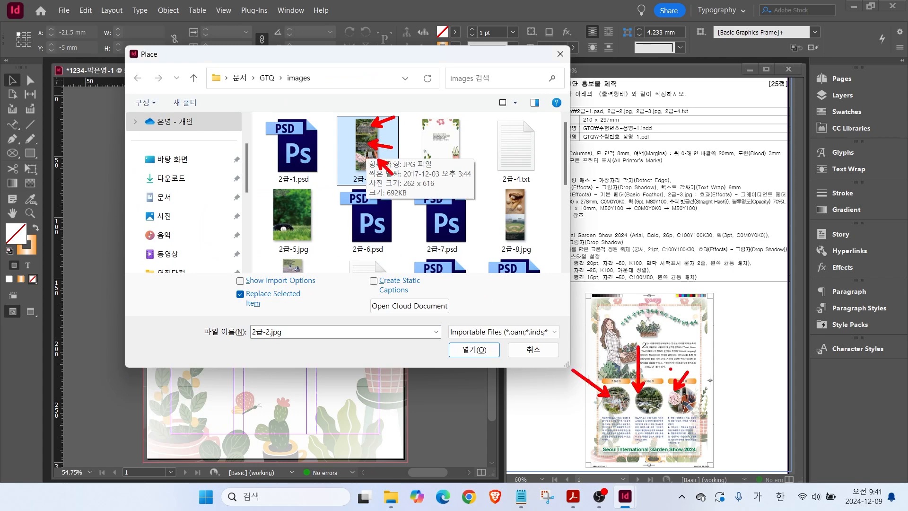
{"action": "key", "text": "Escape"}
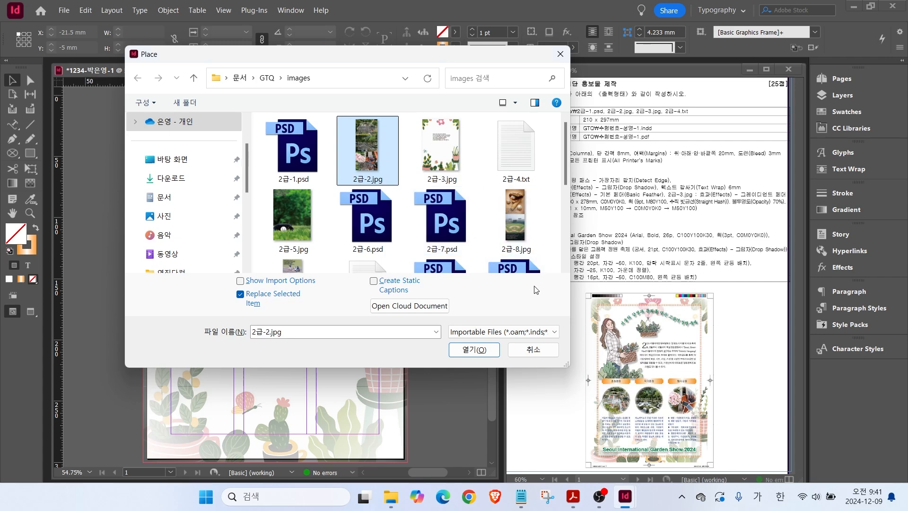
{"action": "left_click", "coordinate": [533, 350]}
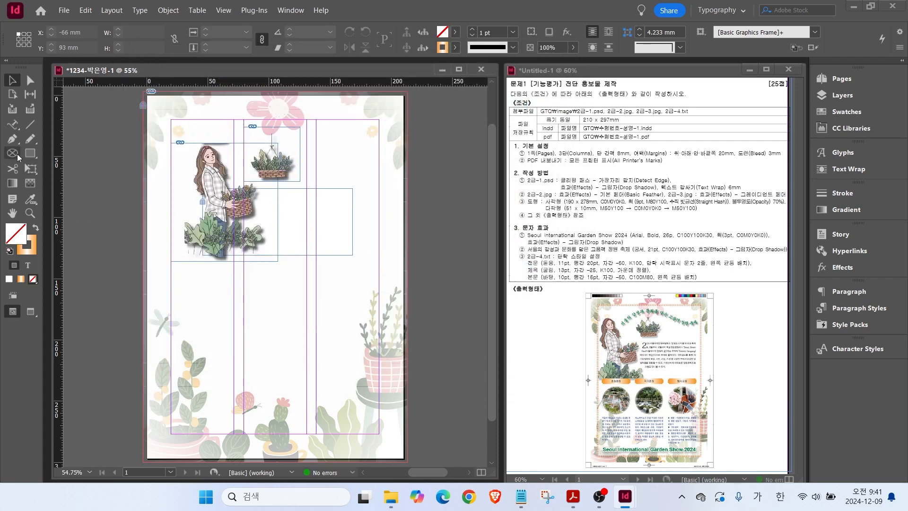
{"action": "left_click", "coordinate": [14, 159]}
Draw a circular ellipse frame below the illustration and place 2급-2.jpg into it.
{"action": "left_click", "coordinate": [62, 180]}
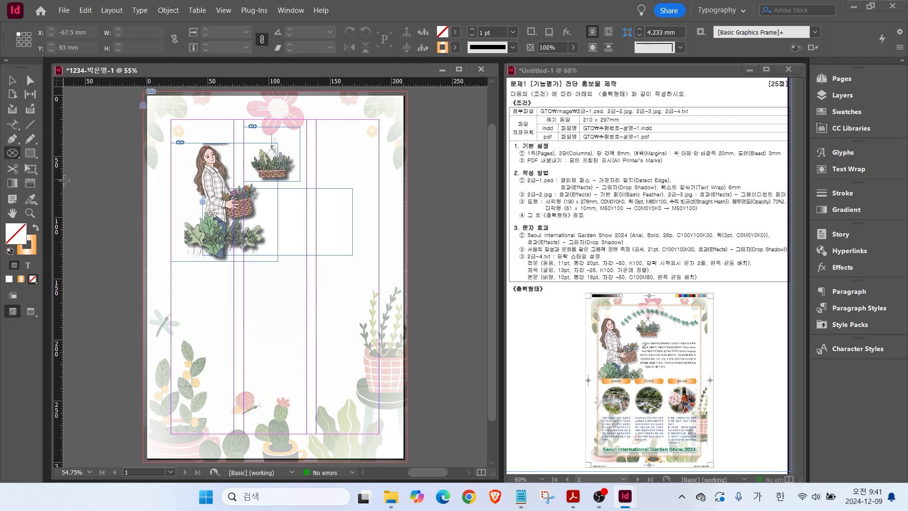
{"action": "left_click_drag", "start_coordinate": [173, 273], "coordinate": [234, 336]}
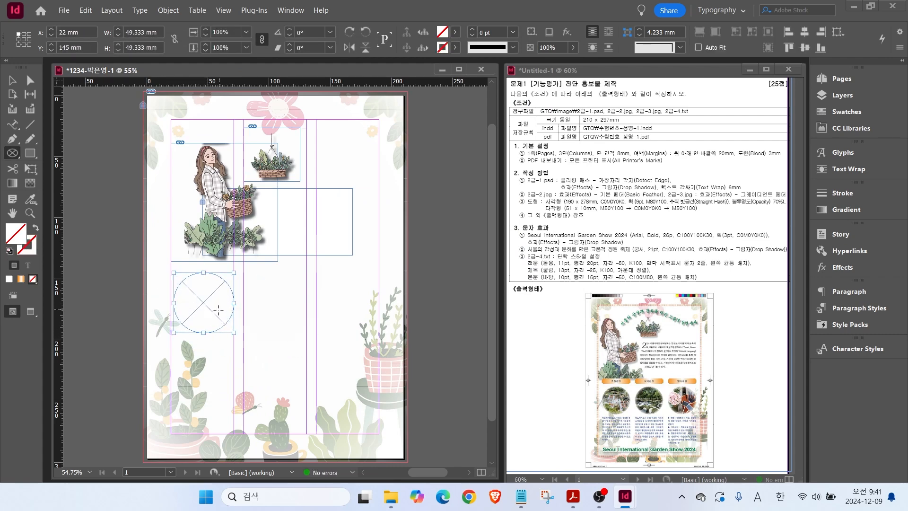
{"action": "left_click", "coordinate": [64, 10]}
{"action": "left_click", "coordinate": [85, 157]}
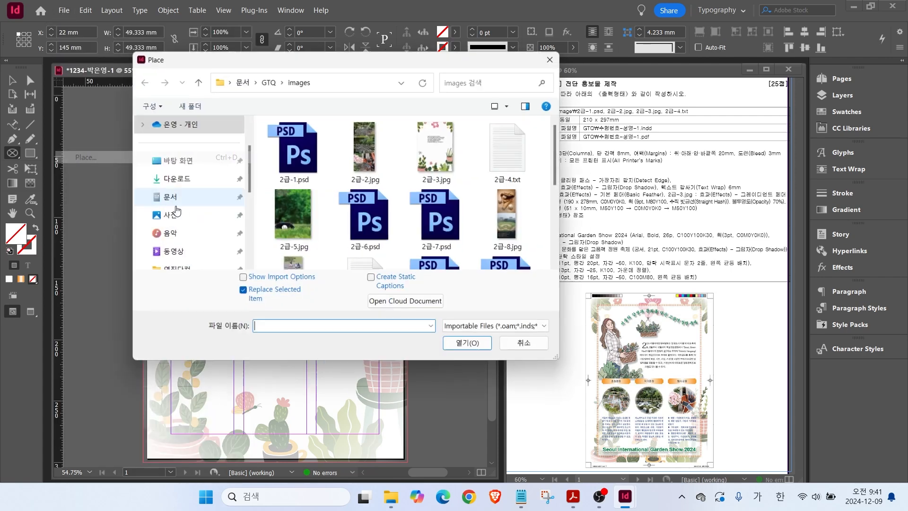
{"action": "left_click", "coordinate": [367, 145]}
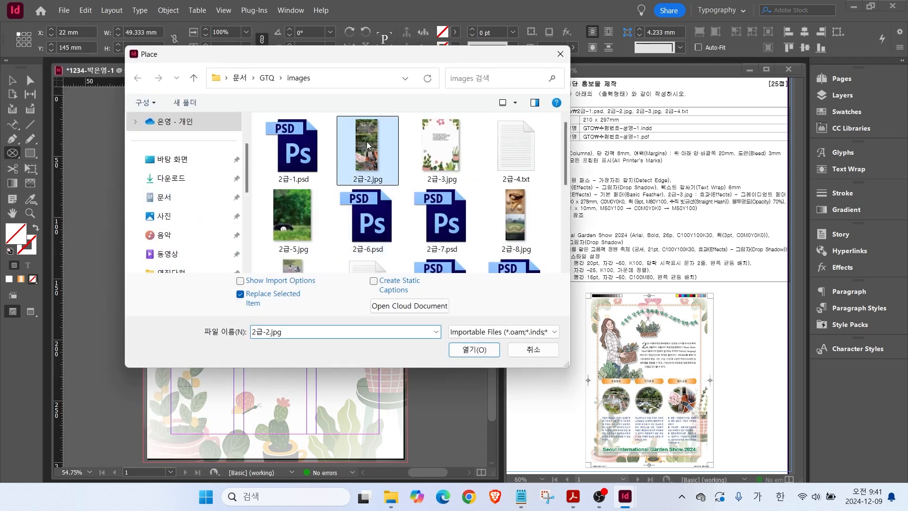
{"action": "left_click", "coordinate": [474, 350]}
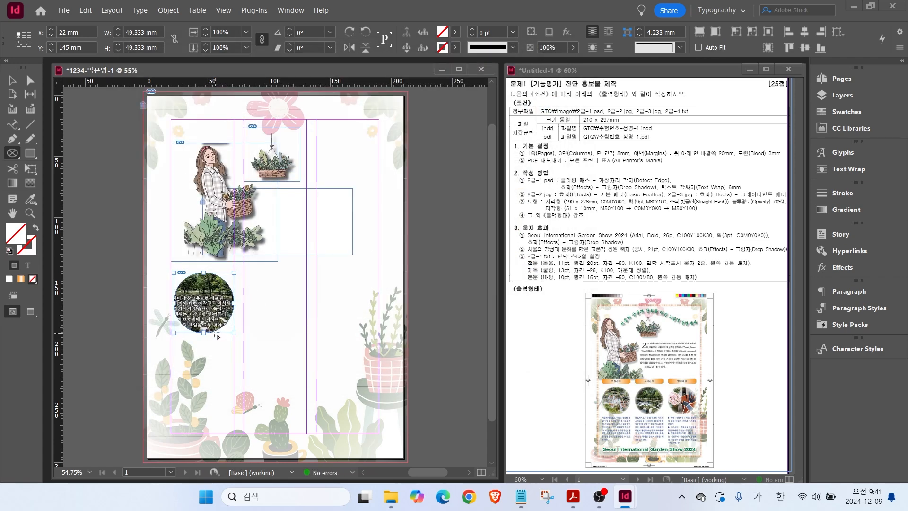
Shift the photo inside the circle to show the greenhouse, then reselect the frame.
{"action": "scroll", "coordinate": [212, 333], "scroll_direction": "up", "scroll_amount": 4}
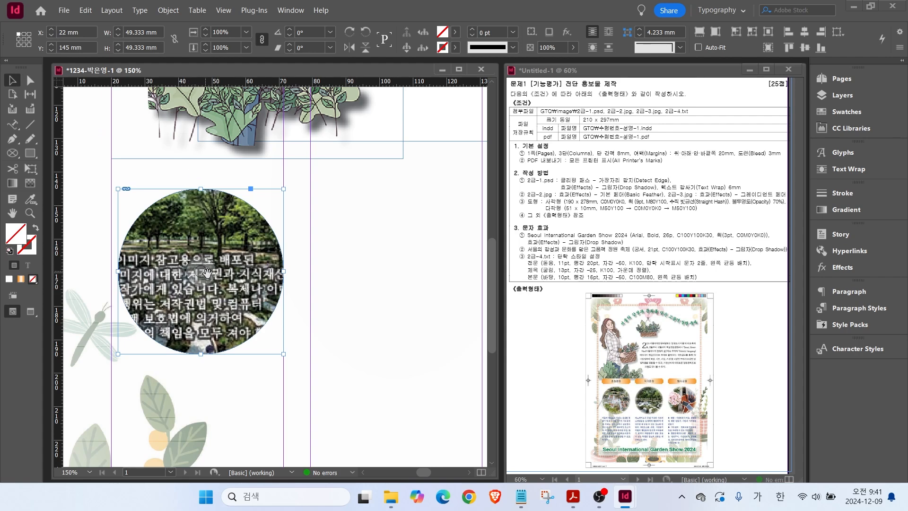
{"action": "left_click_drag", "start_coordinate": [201, 271], "coordinate": [214, 387]}
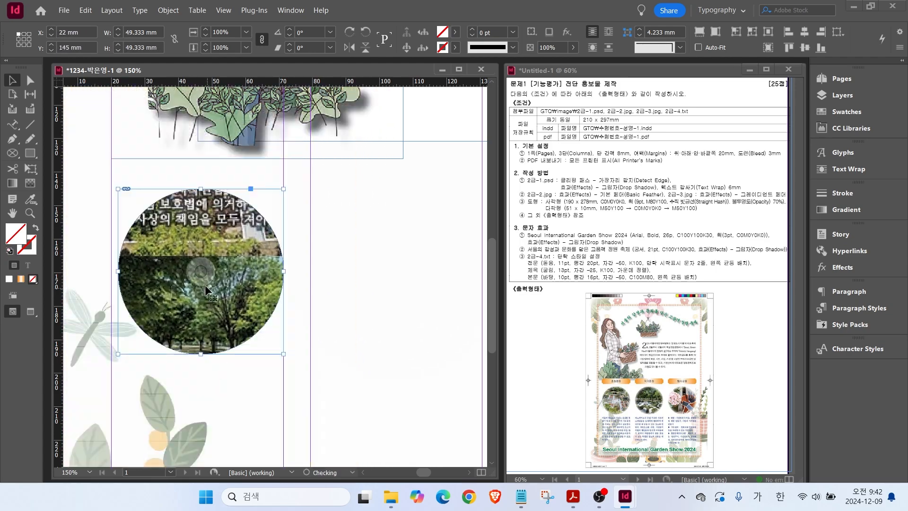
{"action": "left_click_drag", "start_coordinate": [207, 269], "coordinate": [202, 378]}
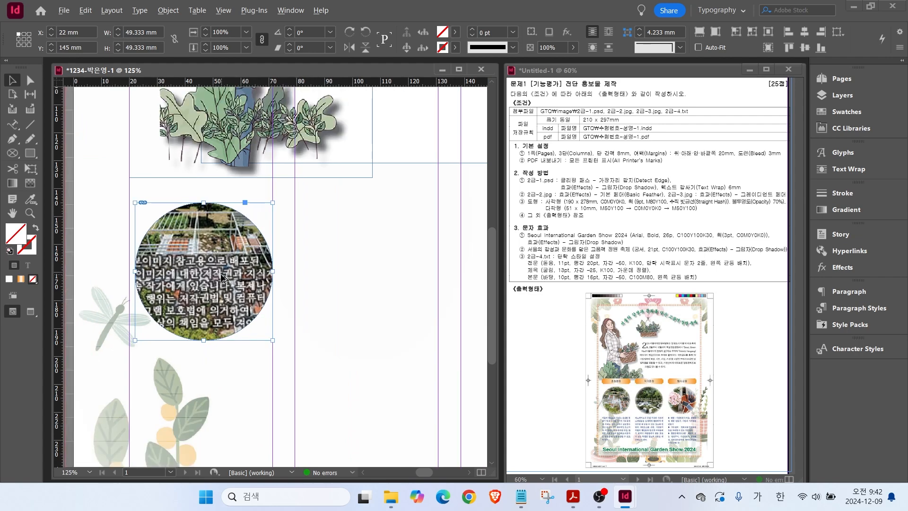
{"action": "scroll", "coordinate": [187, 269], "scroll_direction": "down", "scroll_amount": 2}
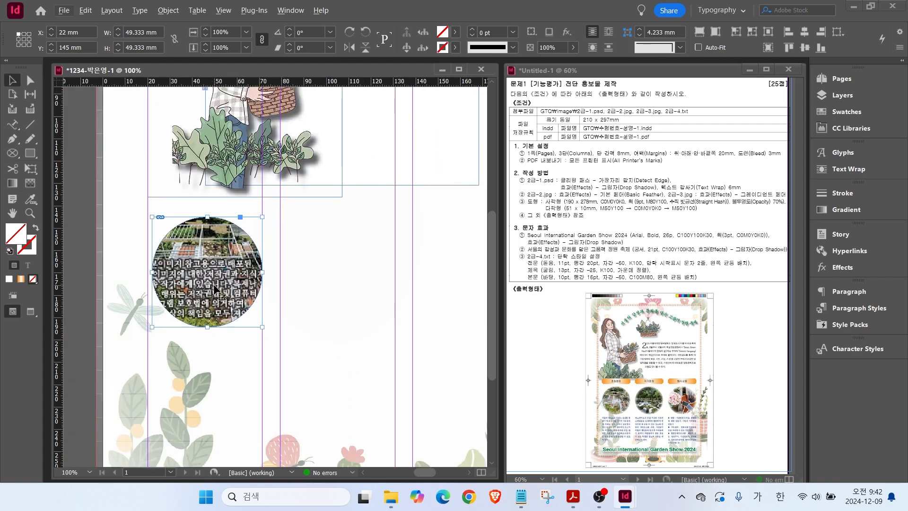
{"action": "left_click", "coordinate": [326, 258]}
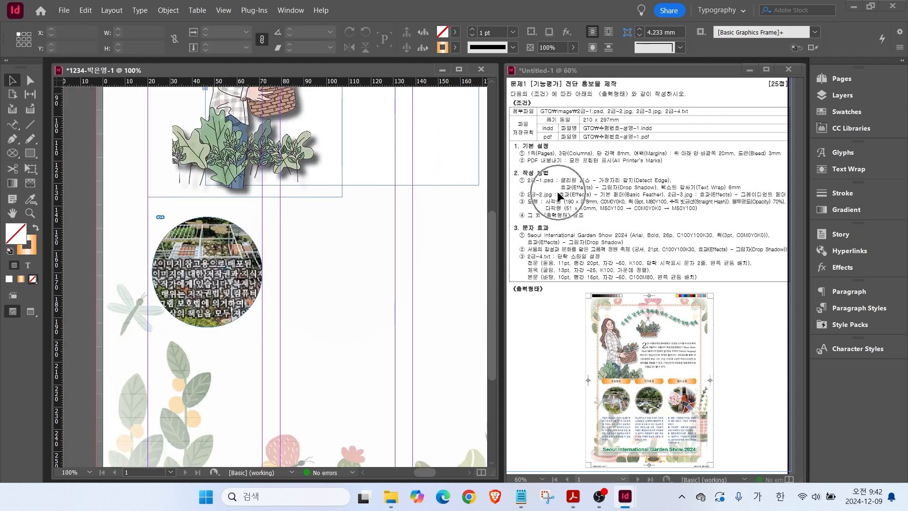
{"action": "key", "text": "ctrl"}
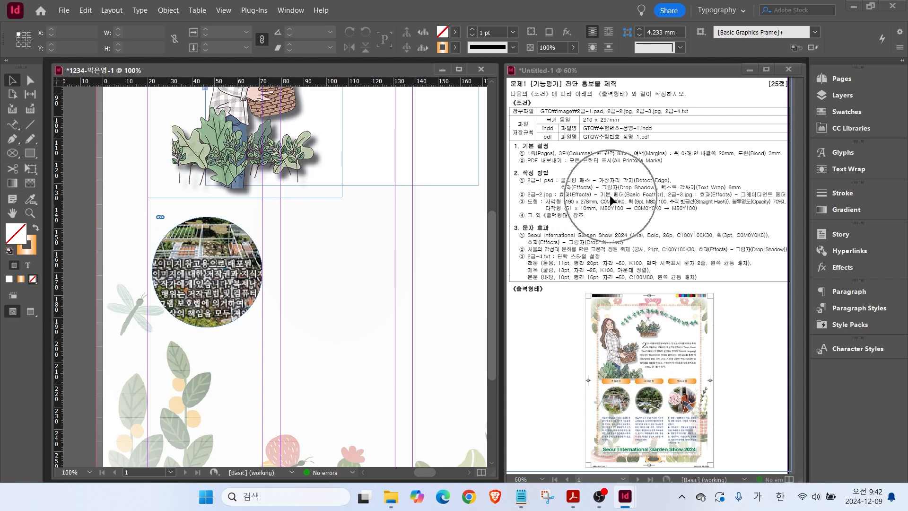
{"action": "left_click", "coordinate": [234, 236]}
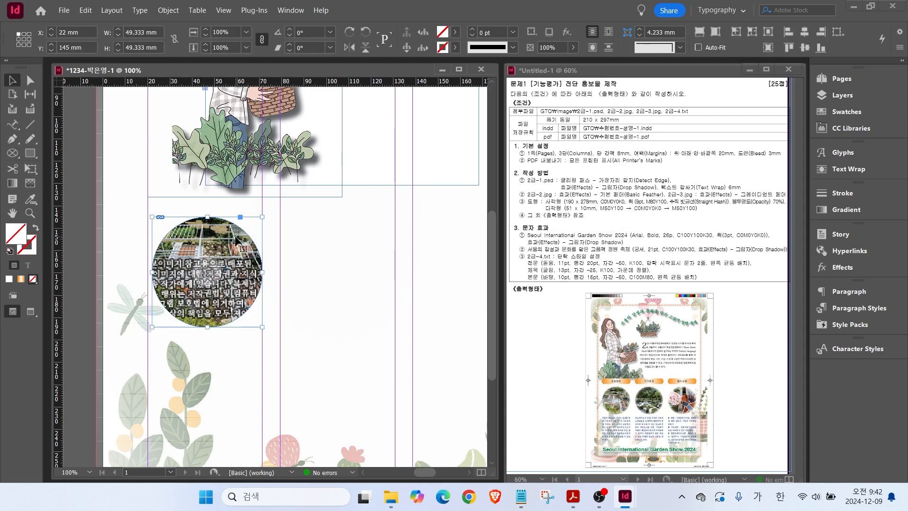
Apply a Basic Feather of 3.175 mm width to the circular garden photo.
{"action": "right_click", "coordinate": [234, 236]}
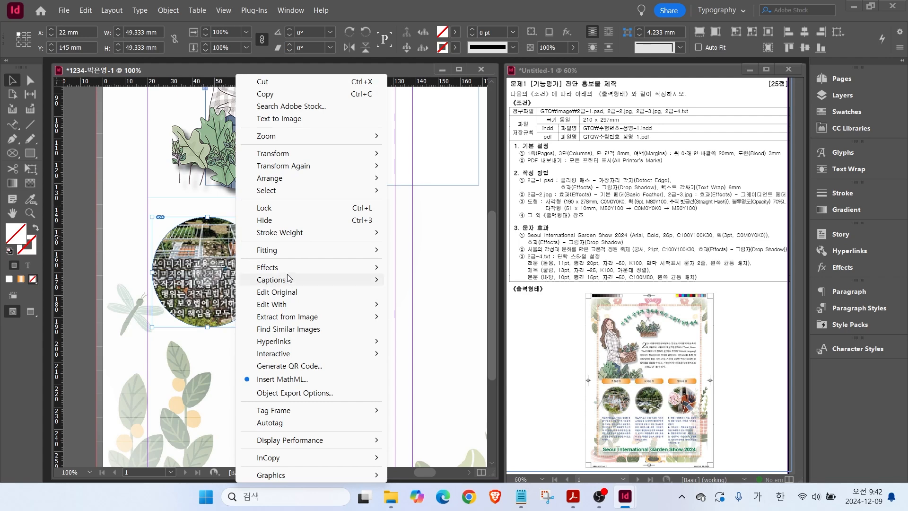
{"action": "mouse_move", "coordinate": [286, 273]}
{"action": "key", "text": "ctrl"}
{"action": "left_click", "coordinate": [424, 360]}
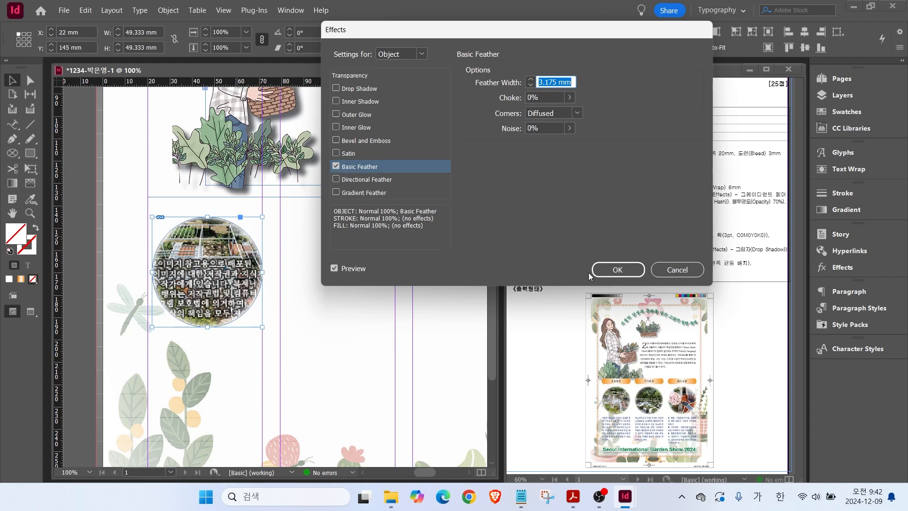
{"action": "left_click", "coordinate": [609, 271]}
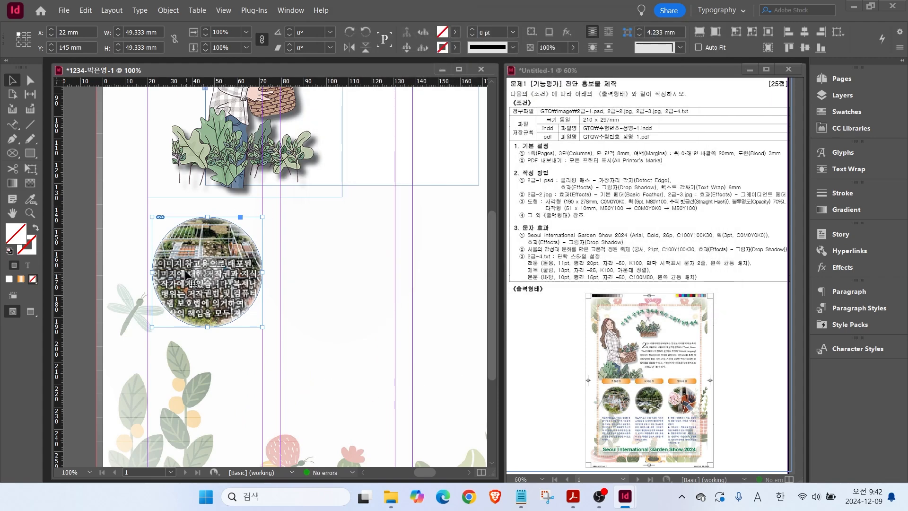
{"action": "scroll", "coordinate": [272, 273], "scroll_direction": "down", "scroll_amount": 2}
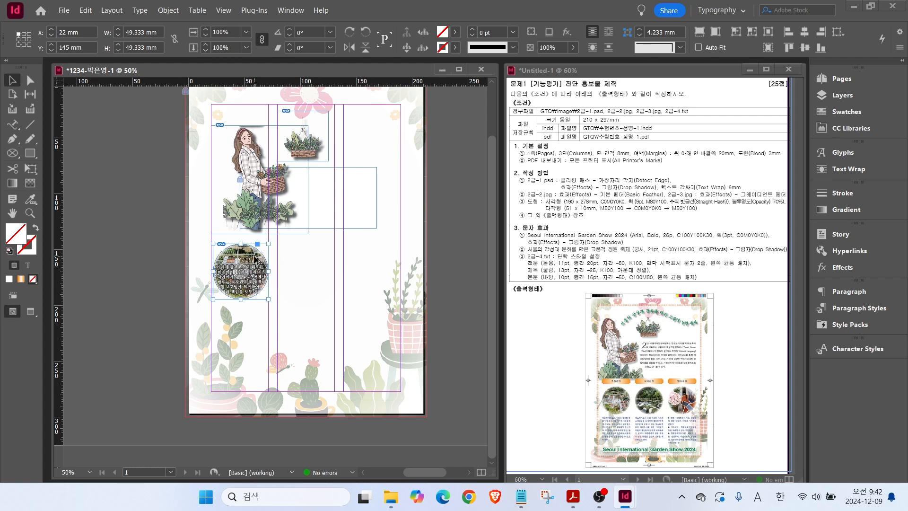
Duplicate the circular photo to the right and reposition the pictures inside the middle and third circles.
{"action": "left_click_drag", "start_coordinate": [255, 260], "coordinate": [384, 262]}
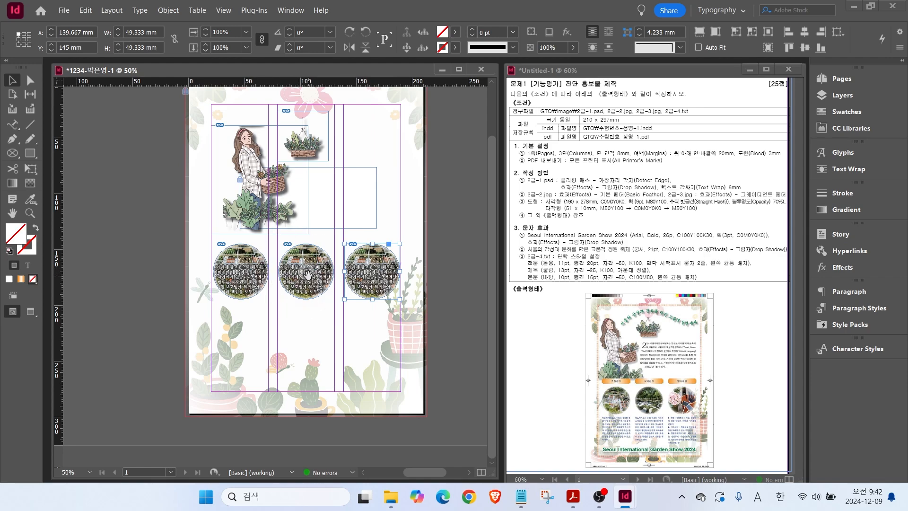
{"action": "left_click_drag", "start_coordinate": [307, 274], "coordinate": [311, 214]}
{"action": "left_click", "coordinate": [371, 272]}
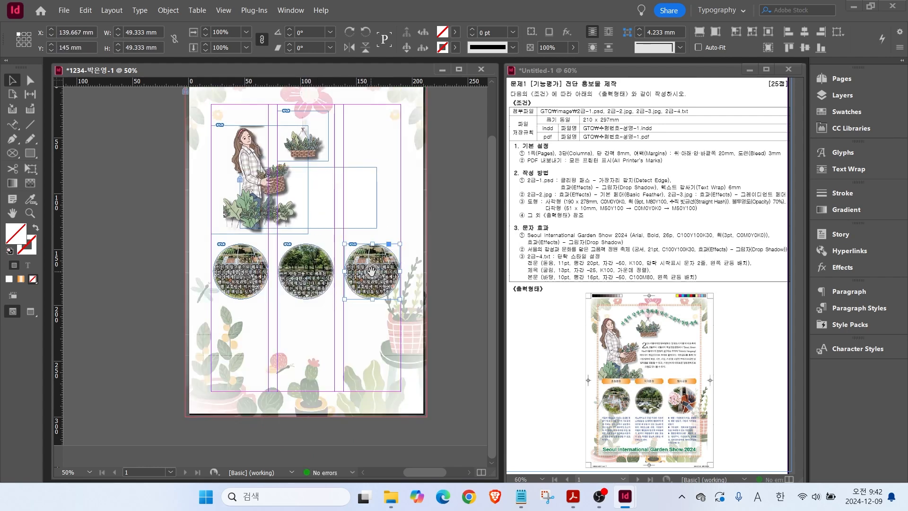
{"action": "left_click_drag", "start_coordinate": [374, 273], "coordinate": [383, 136]}
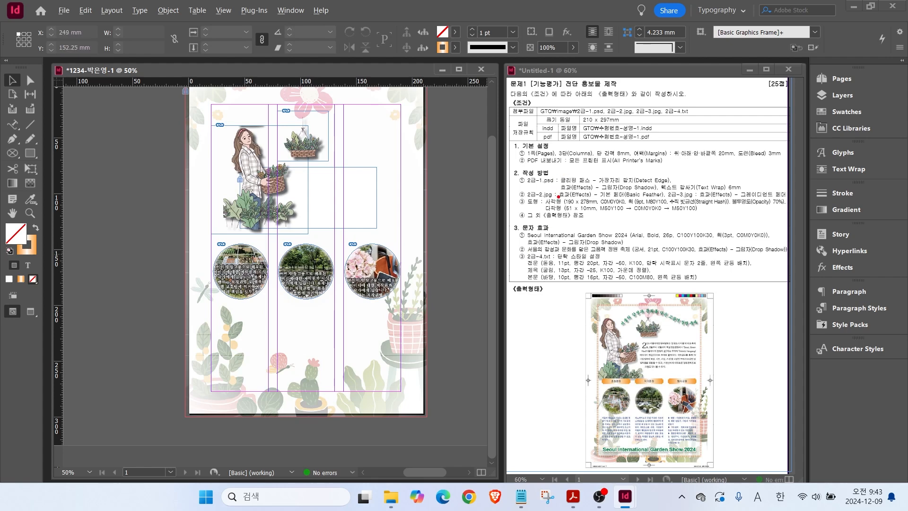
Mark the 9 pt straight-hash stroke requirement on the reference sheet.
{"action": "left_click_drag", "start_coordinate": [553, 195], "coordinate": [530, 164]}
{"action": "left_click_drag", "start_coordinate": [553, 215], "coordinate": [520, 231]}
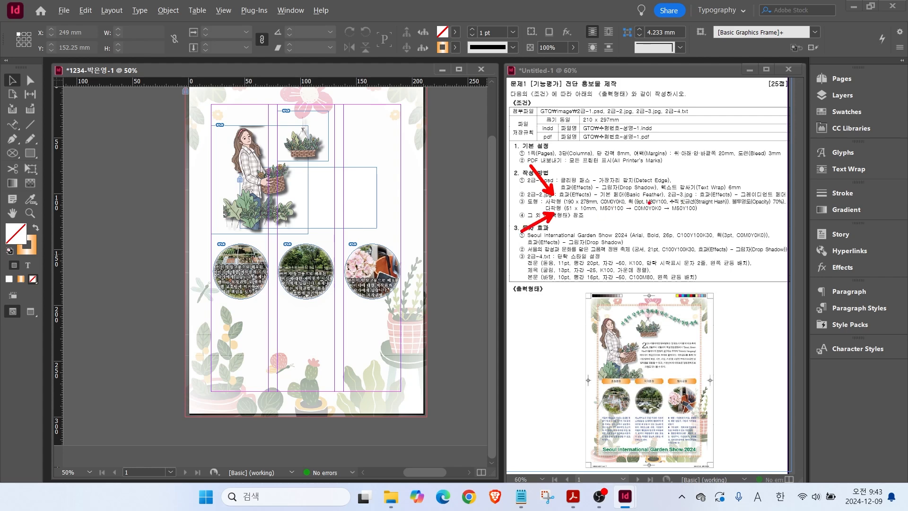
{"action": "left_click_drag", "start_coordinate": [639, 199], "coordinate": [641, 170]}
{"action": "left_click_drag", "start_coordinate": [634, 206], "coordinate": [744, 207]}
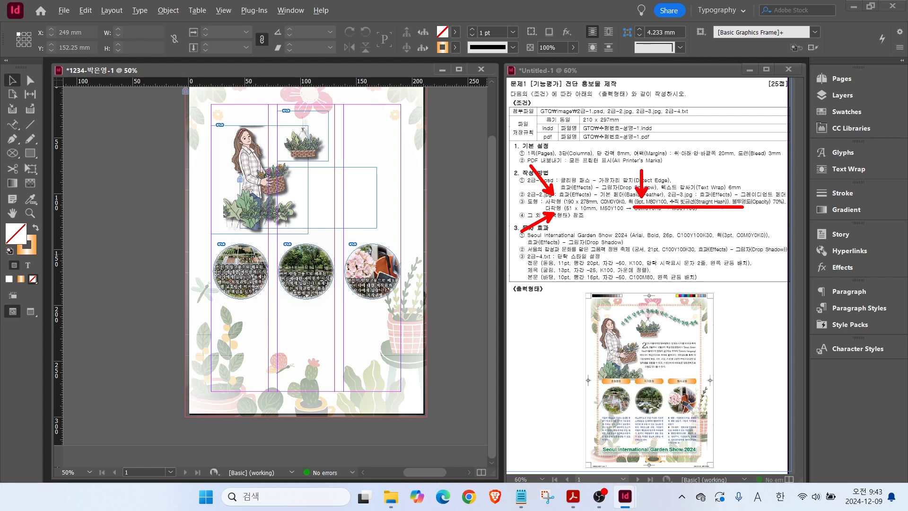
{"action": "key", "text": "Escape"}
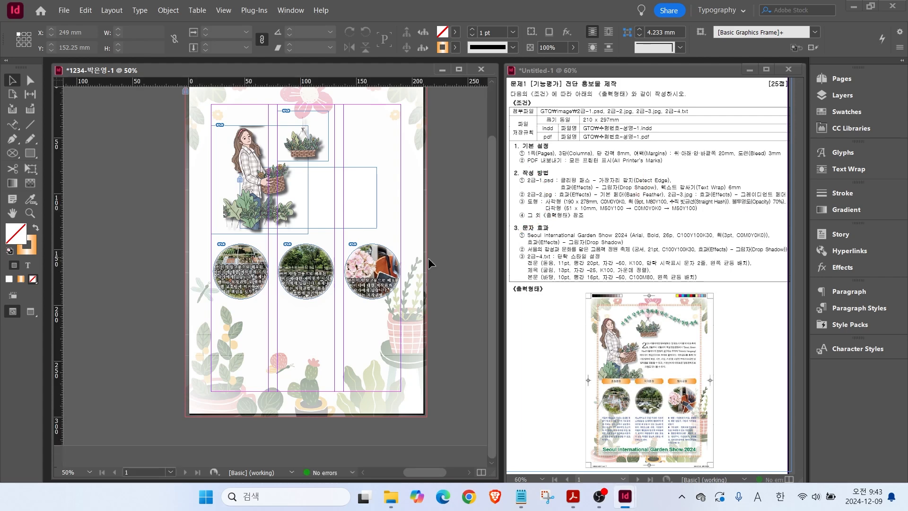
Create a 190 × 278 mm rectangle with the Rectangle Tool.
{"action": "left_click", "coordinate": [31, 154]}
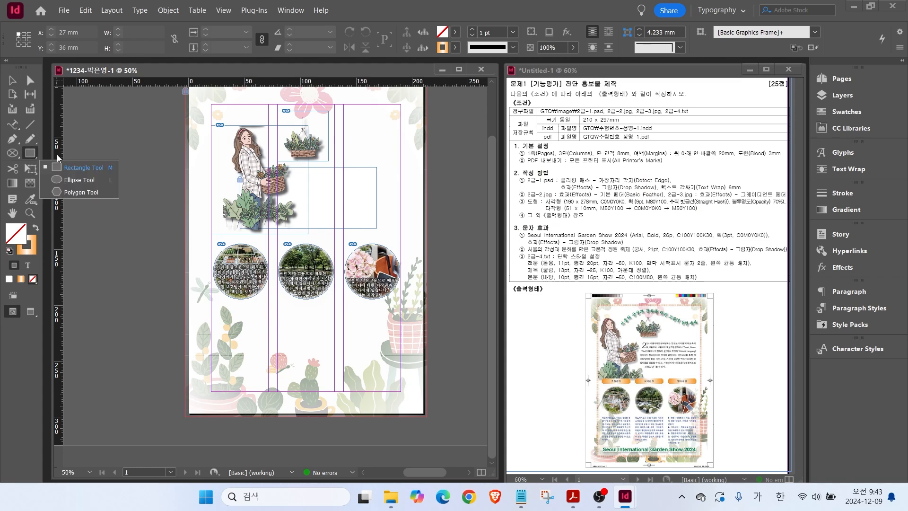
{"action": "left_click", "coordinate": [80, 167]}
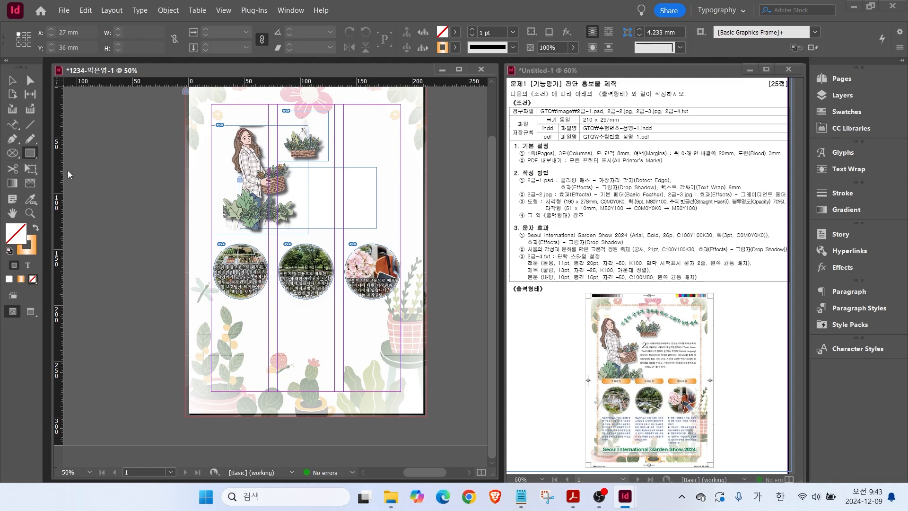
{"action": "left_click", "coordinate": [203, 174]}
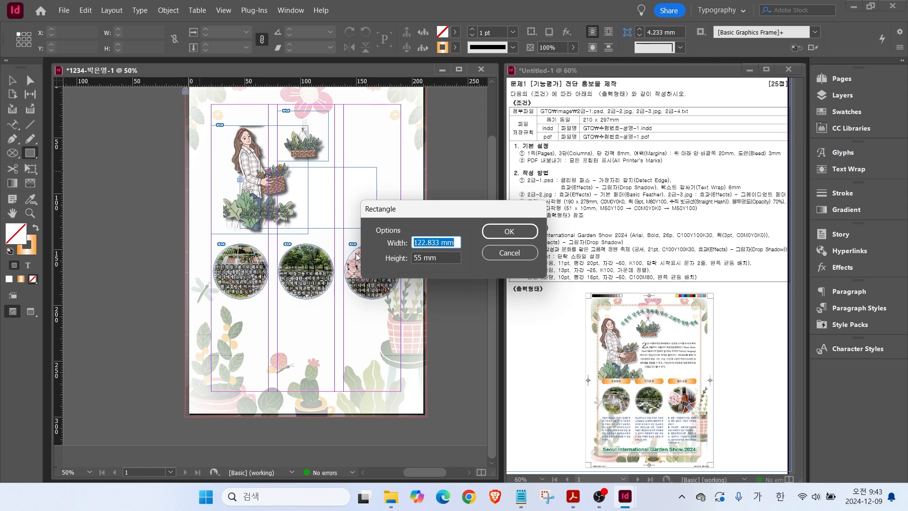
{"action": "type", "text": "190"}
{"action": "key", "text": "Tab"}
{"action": "type", "text": "2"}
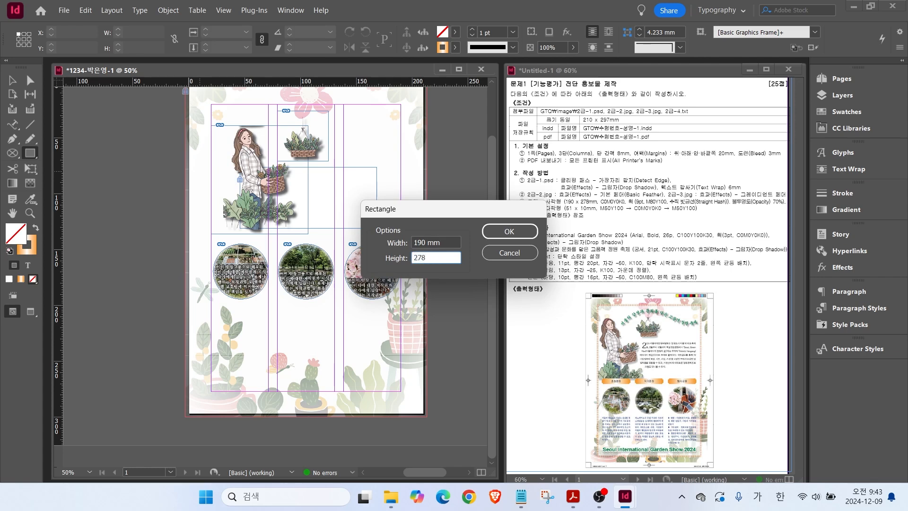
{"action": "key", "text": "Return"}
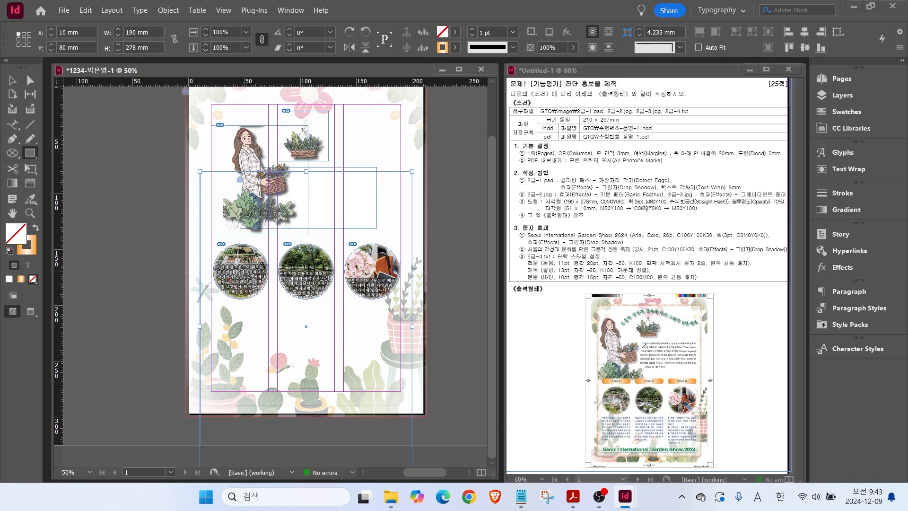
Fill the rectangle with white after marking the rectangle and feather notes.
{"action": "left_click_drag", "start_coordinate": [602, 147], "coordinate": [616, 196]}
{"action": "left_click_drag", "start_coordinate": [680, 152], "coordinate": [651, 196]}
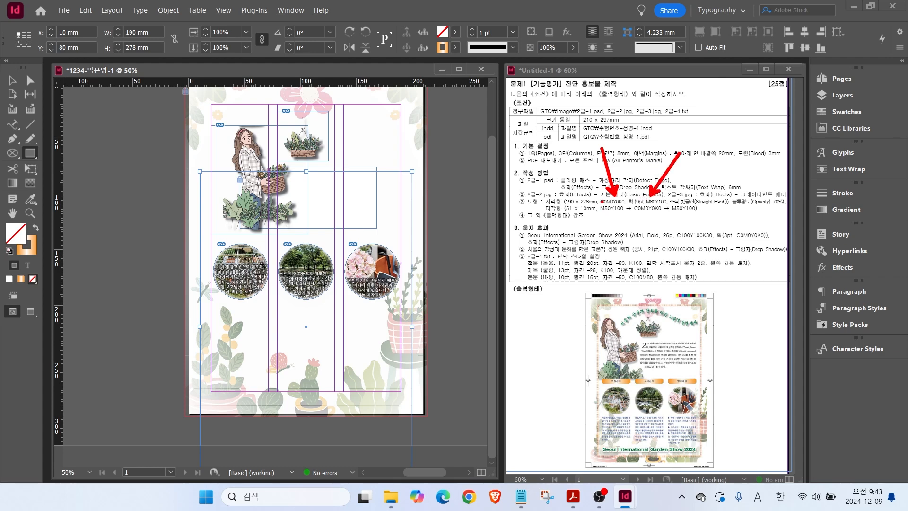
{"action": "key", "text": "Escape"}
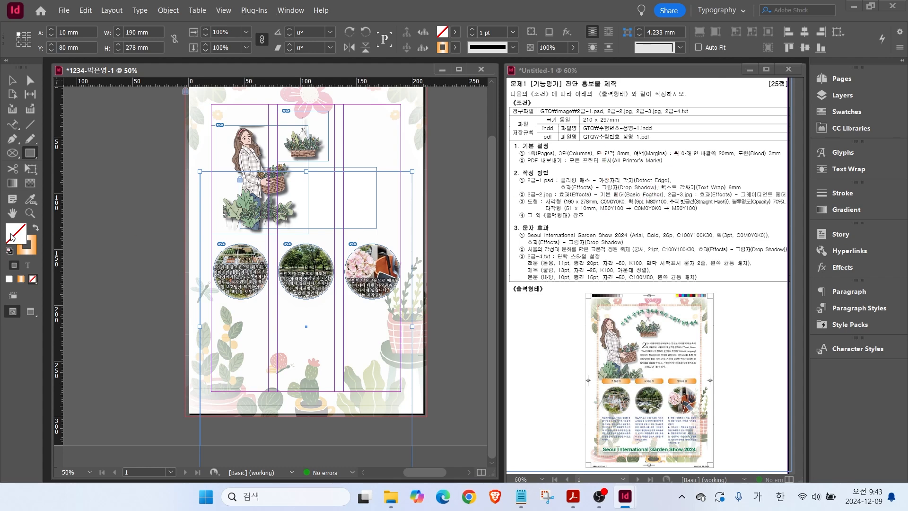
{"action": "double_click", "coordinate": [12, 237]}
{"action": "left_click", "coordinate": [607, 164]}
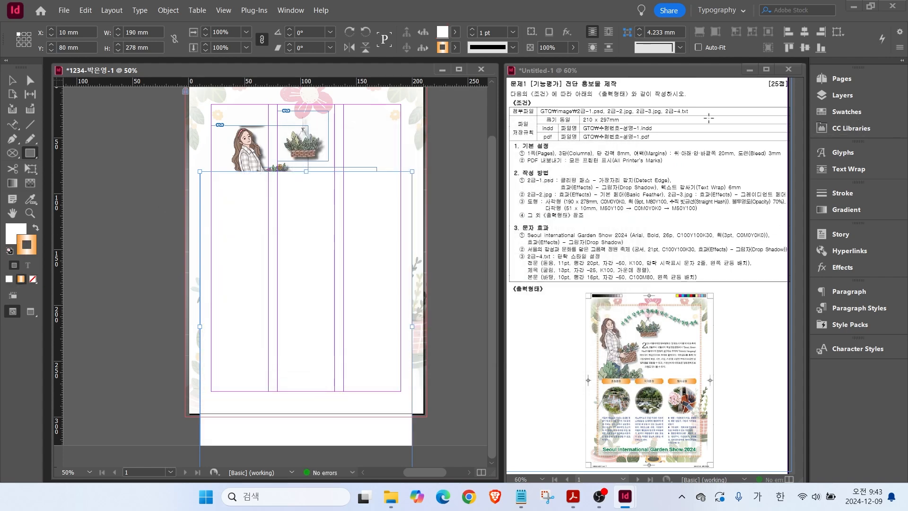
Point out the feather, fill and stroke requirements on the reference sheet and Control panel.
{"action": "left_click", "coordinate": [836, 112]}
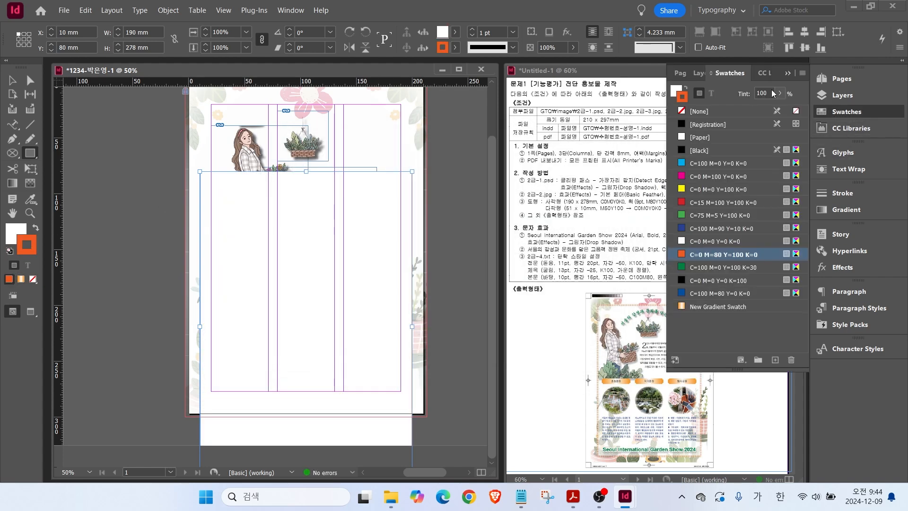
{"action": "left_click", "coordinate": [836, 112]}
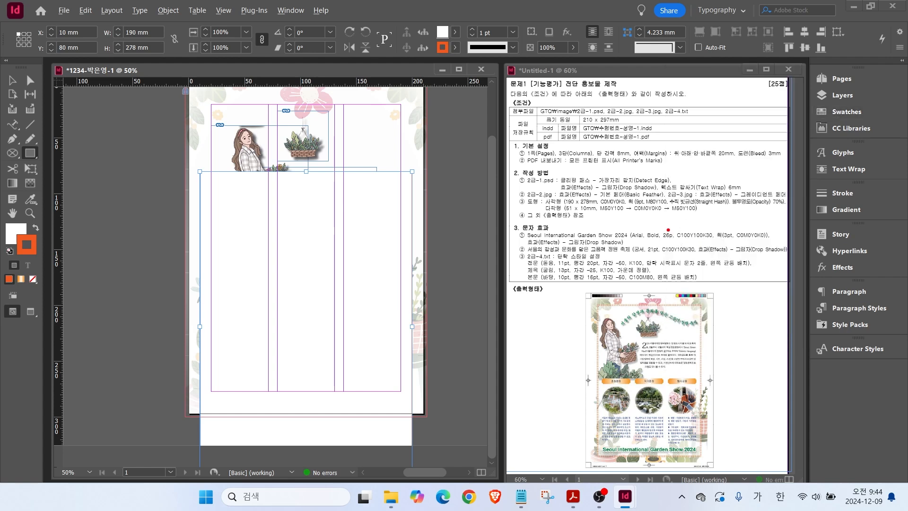
{"action": "left_click_drag", "start_coordinate": [681, 195], "coordinate": [654, 174]}
{"action": "left_click_drag", "start_coordinate": [637, 197], "coordinate": [609, 166]}
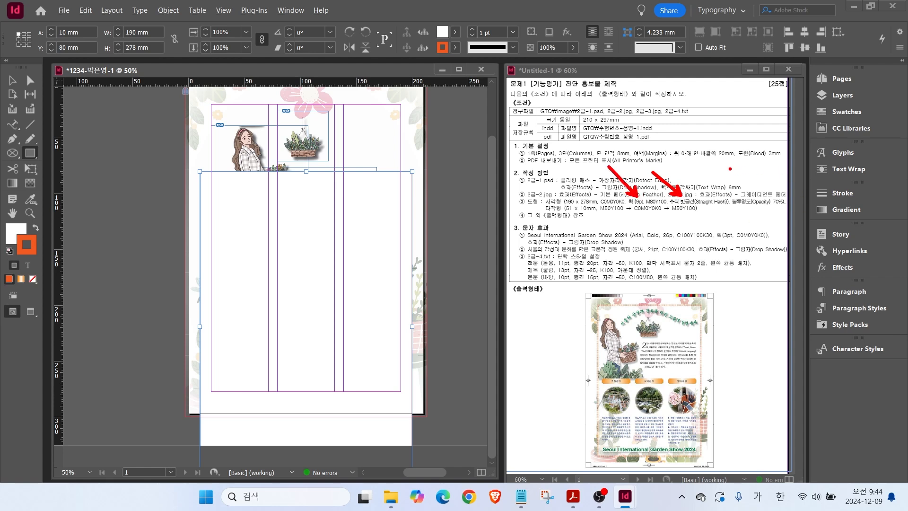
{"action": "mouse_move", "coordinate": [492, 55]}
{"action": "left_mouse_down"}
{"action": "mouse_move", "coordinate": [472, 3]}
{"action": "mouse_move", "coordinate": [514, 27]}
{"action": "mouse_move", "coordinate": [512, 45]}
{"action": "left_mouse_up"}
{"action": "mouse_move", "coordinate": [875, 201]}
{"action": "left_mouse_down"}
{"action": "mouse_move", "coordinate": [837, 203]}
{"action": "mouse_move", "coordinate": [848, 176]}
{"action": "left_mouse_up"}
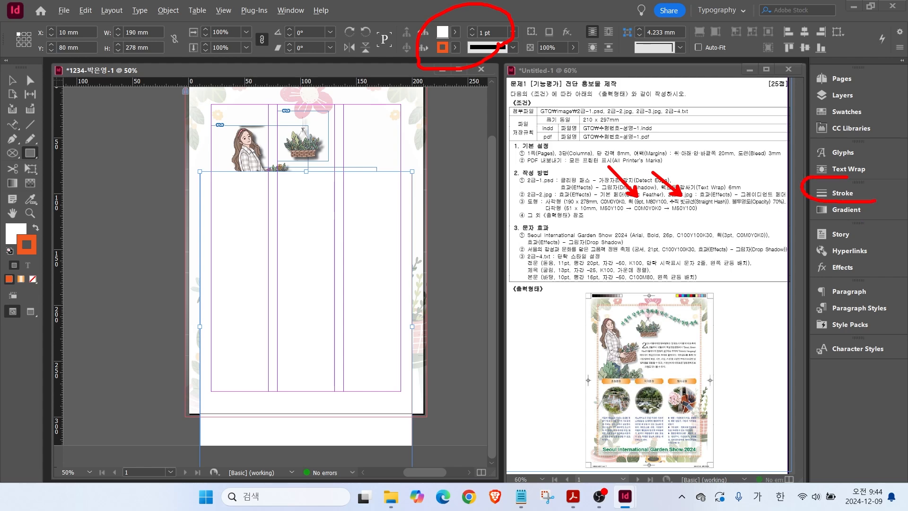
Give the white rectangle a 9 pt Straight Hash stroke.
{"action": "left_click", "coordinate": [822, 193]}
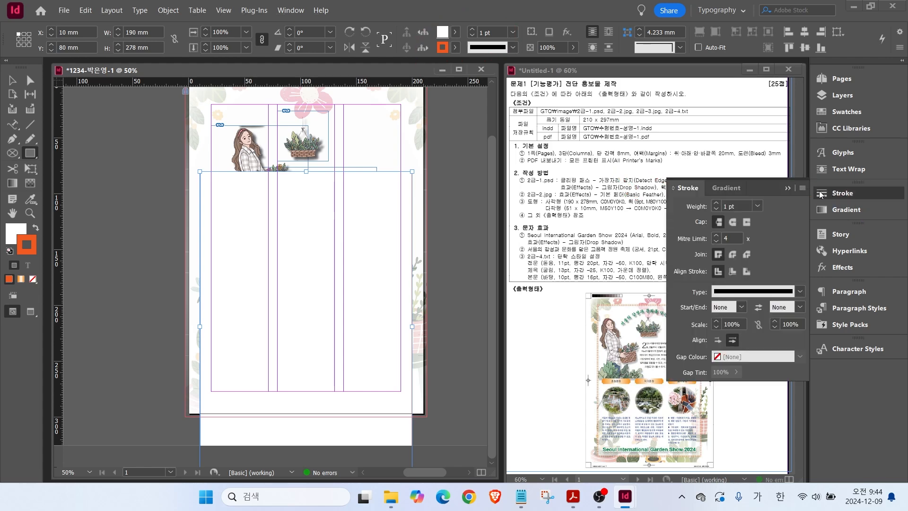
{"action": "left_click", "coordinate": [757, 207]}
{"action": "left_click", "coordinate": [742, 352]}
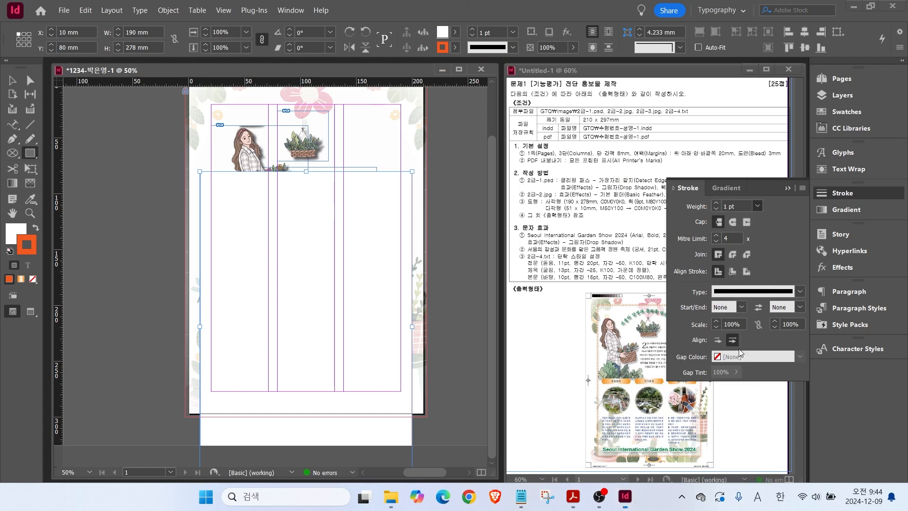
{"action": "left_click", "coordinate": [801, 291]}
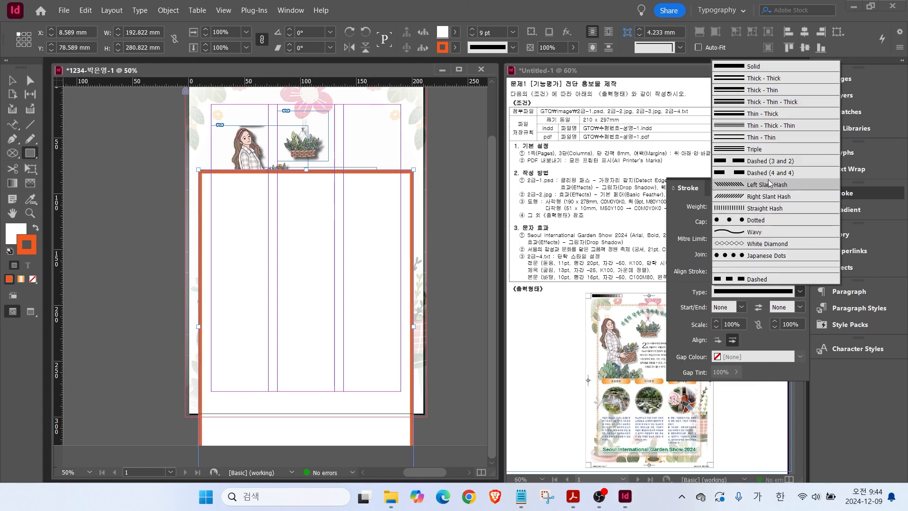
{"action": "left_click", "coordinate": [747, 207]}
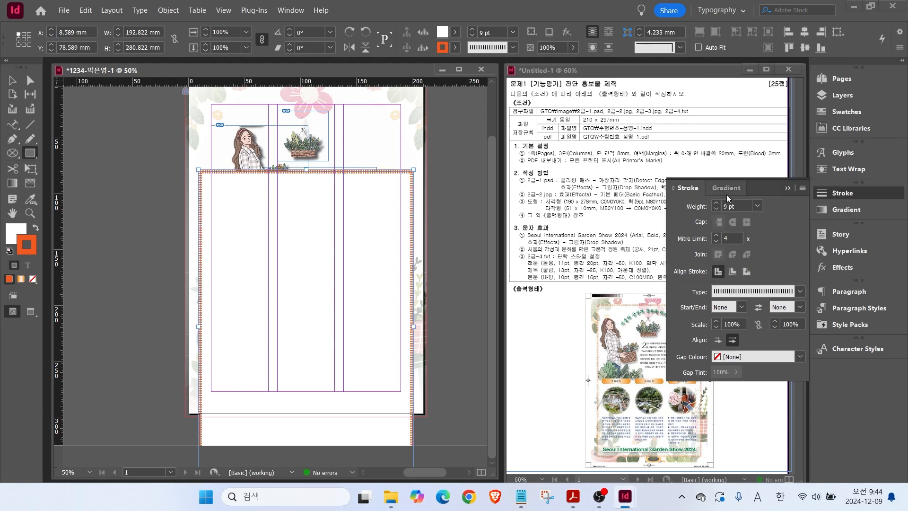
{"action": "left_click", "coordinate": [843, 193]}
{"action": "left_click", "coordinate": [761, 201]}
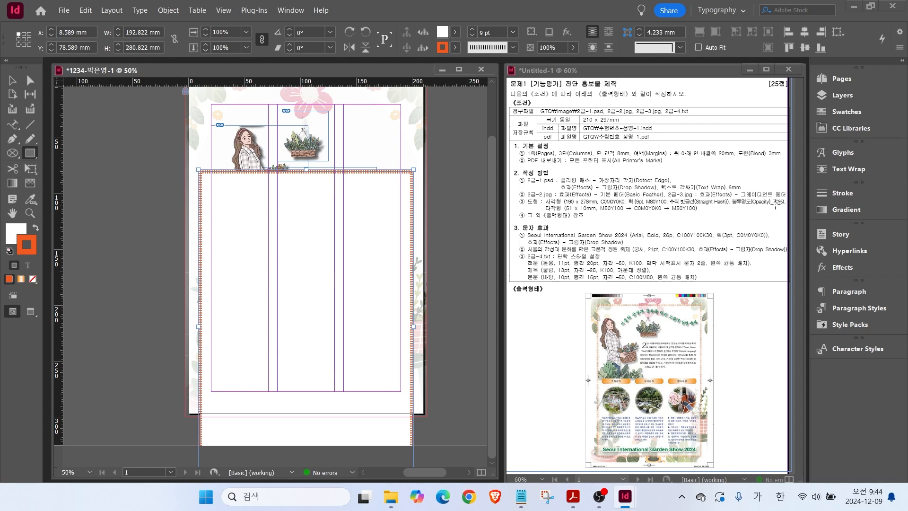
{"action": "mouse_move", "coordinate": [584, 60]}
{"action": "left_mouse_down"}
{"action": "mouse_move", "coordinate": [524, 60]}
{"action": "mouse_move", "coordinate": [534, 13]}
{"action": "mouse_move", "coordinate": [573, 71]}
{"action": "left_mouse_up"}
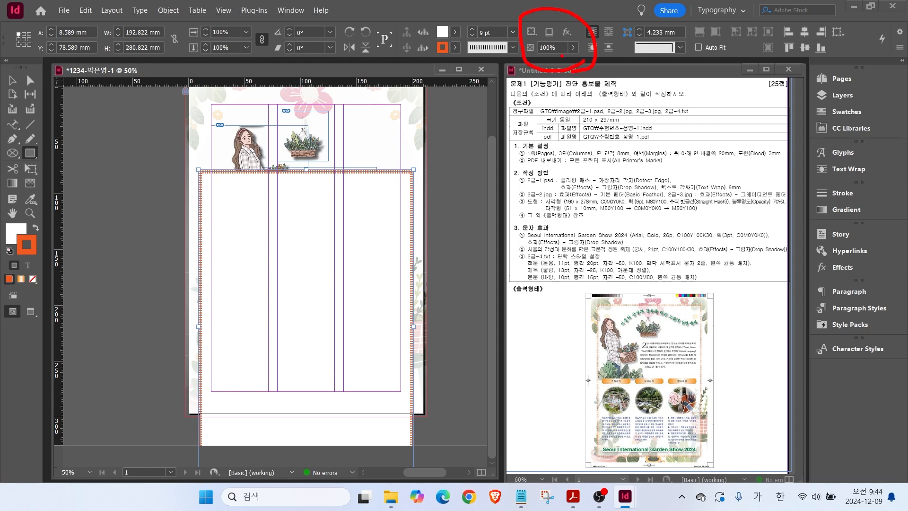
Set the rectangle's opacity to 70%.
{"action": "left_click", "coordinate": [549, 47]}
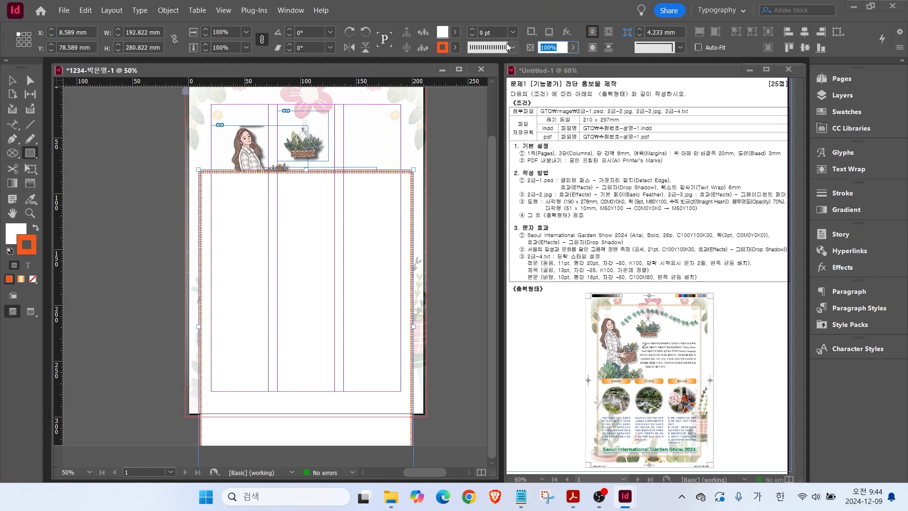
{"action": "type", "text": "70"}
{"action": "key", "text": "Return"}
{"action": "key", "text": "v"}
Move the rectangle up to the page's top edge at 8.874, 8.1 mm.
{"action": "left_click_drag", "start_coordinate": [277, 212], "coordinate": [296, 144]}
{"action": "left_click_drag", "start_coordinate": [361, 164], "coordinate": [362, 163]}
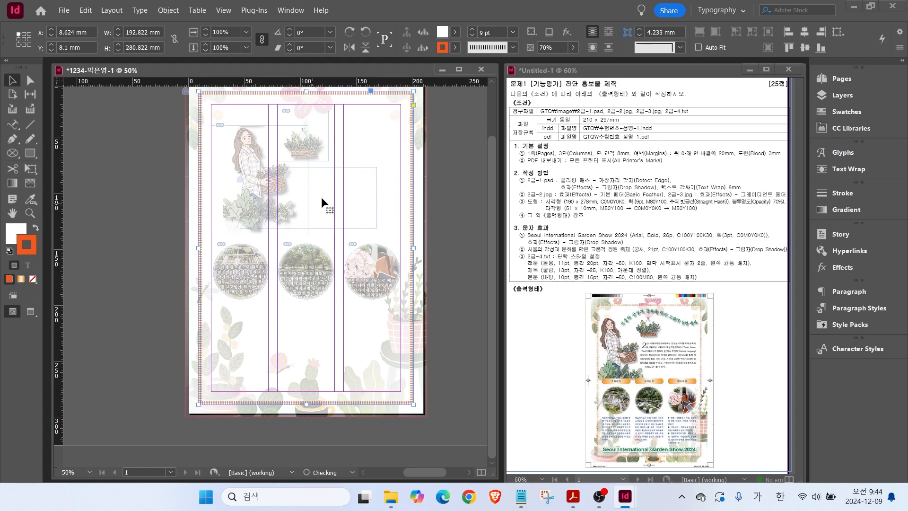
{"action": "key", "text": "Right"}
{"action": "right_click", "coordinate": [358, 207]}
{"action": "mouse_move", "coordinate": [404, 232]}
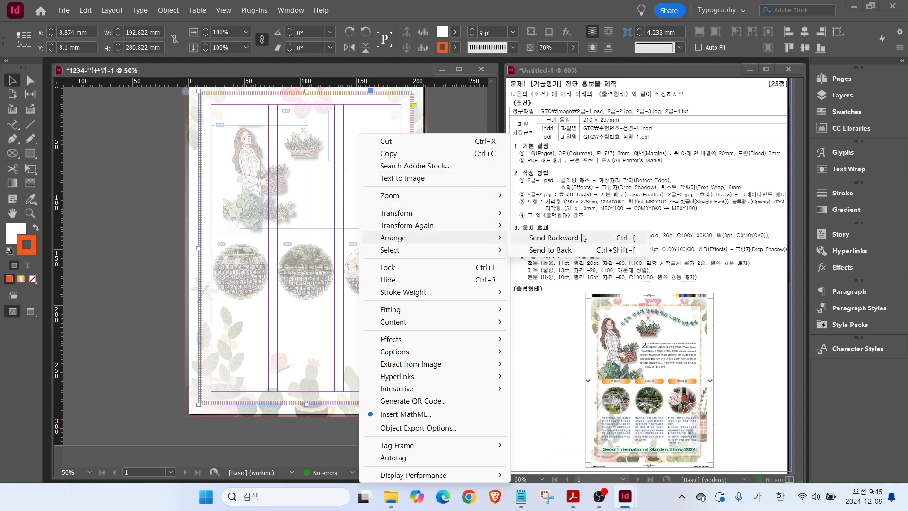
Send the background frame behind the circular photos, nudge it down slightly, and lock it.
{"action": "left_click", "coordinate": [589, 238]}
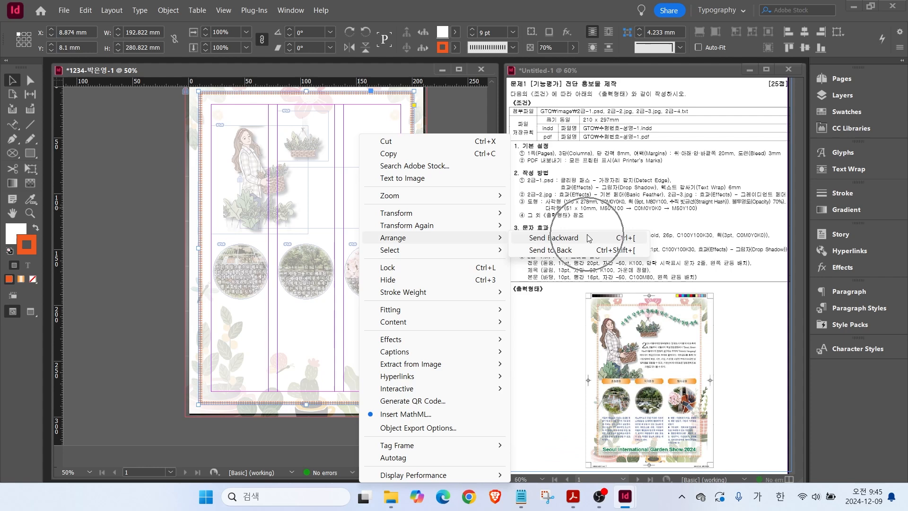
{"action": "left_click", "coordinate": [611, 240]}
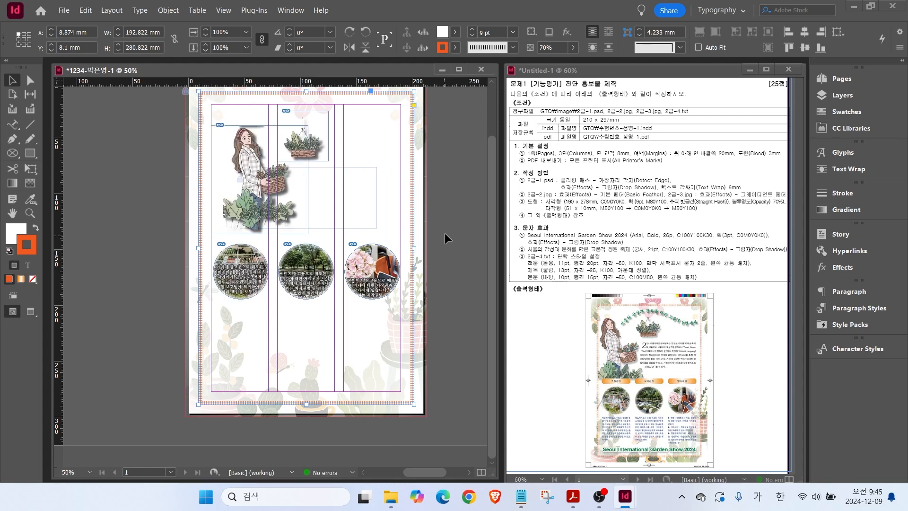
{"action": "key", "text": "Down"}
{"action": "key", "text": "Down"}
{"action": "key", "text": "Down"}
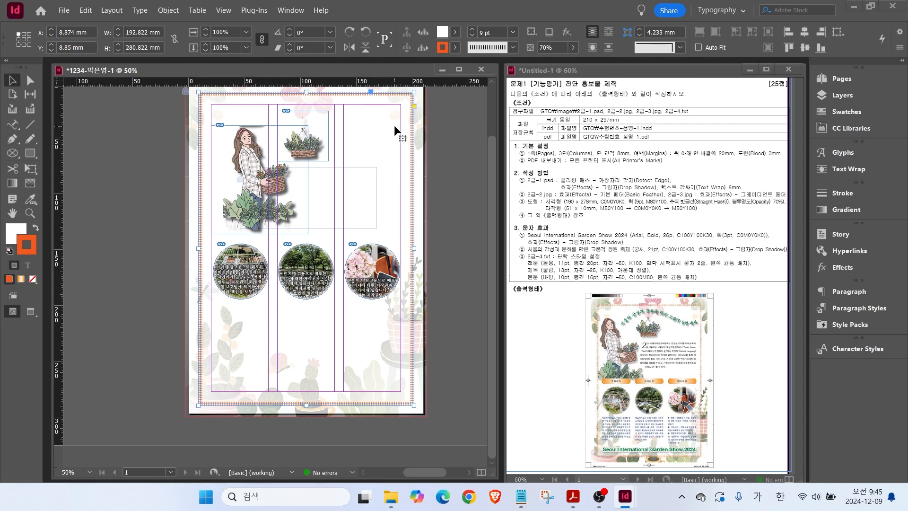
{"action": "right_click", "coordinate": [397, 131]}
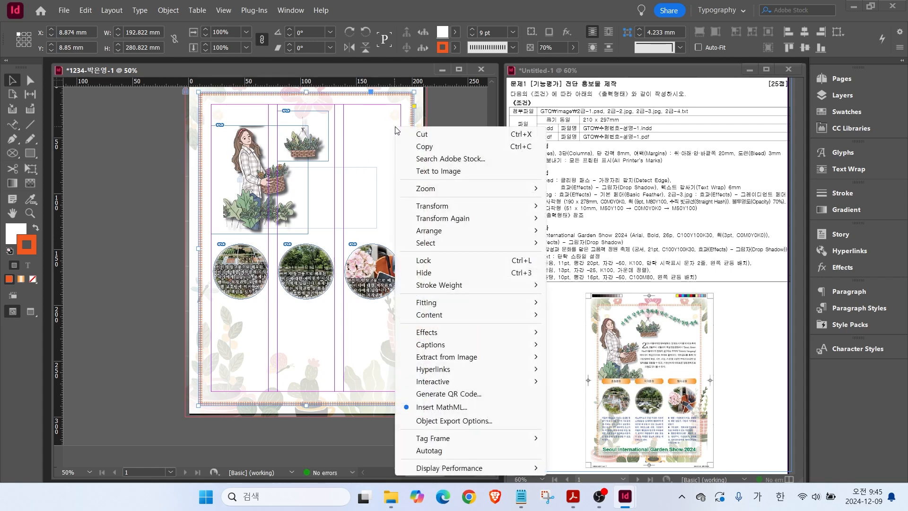
{"action": "left_click", "coordinate": [431, 260]}
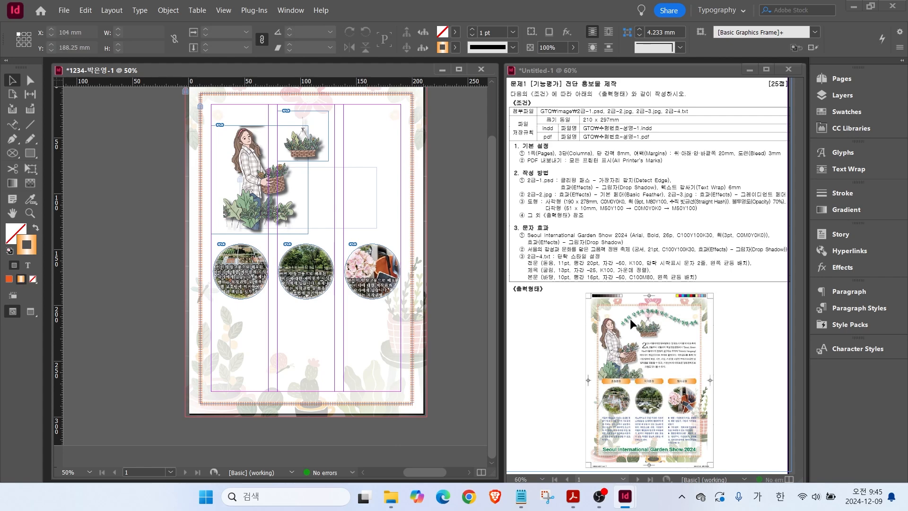
Start an ellipse but cancel it, then adjust objects beside the woman illustration.
{"action": "left_click", "coordinate": [31, 154]}
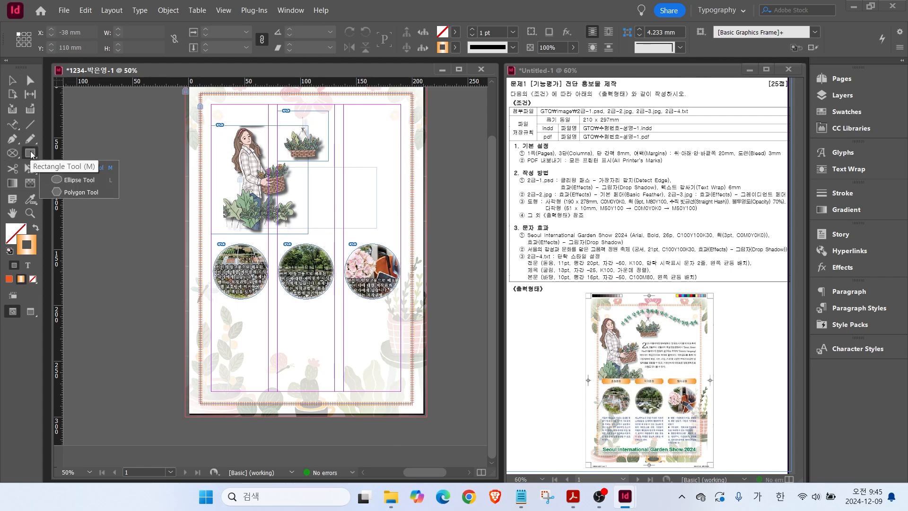
{"action": "left_click", "coordinate": [65, 181]}
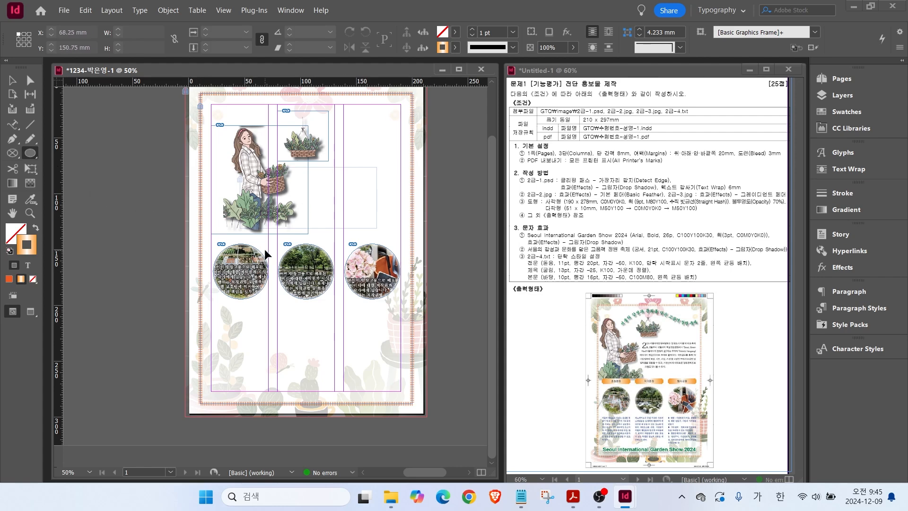
{"action": "left_click", "coordinate": [323, 232], "text": "ctrl"}
{"action": "left_click", "coordinate": [324, 232]}
{"action": "key", "text": "Escape"}
{"action": "key", "text": "v"}
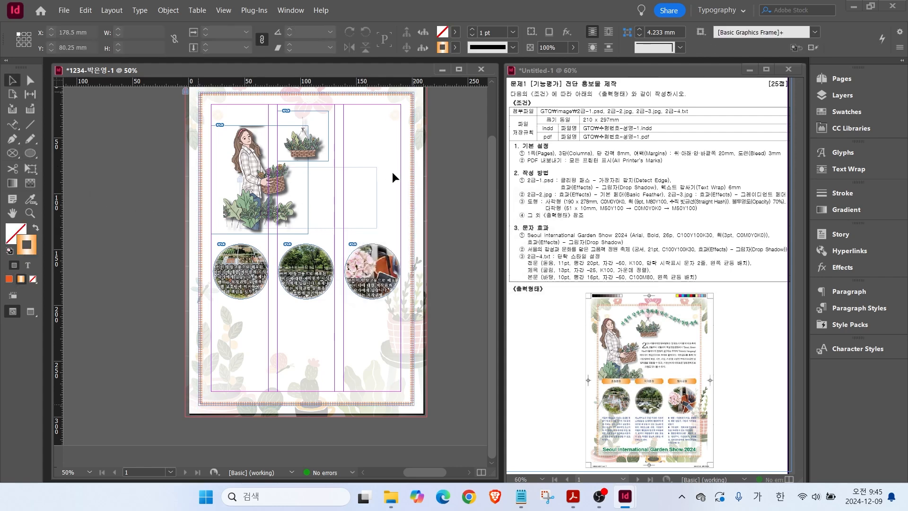
{"action": "right_click", "coordinate": [384, 184]}
{"action": "left_click", "coordinate": [522, 282]}
{"action": "left_click_drag", "start_coordinate": [561, 202], "coordinate": [526, 165]}
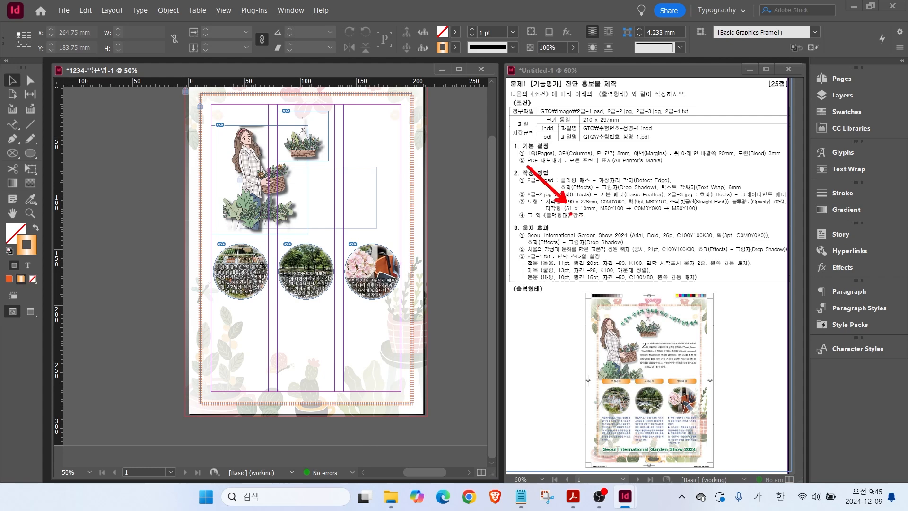
{"action": "left_click_drag", "start_coordinate": [581, 217], "coordinate": [602, 212]}
{"action": "left_click_drag", "start_coordinate": [598, 375], "coordinate": [638, 389]}
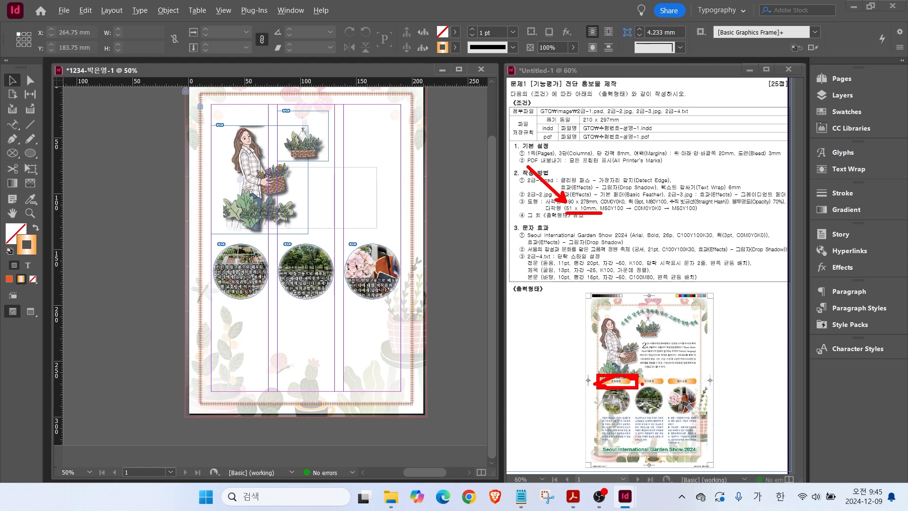
{"action": "key", "text": "Escape"}
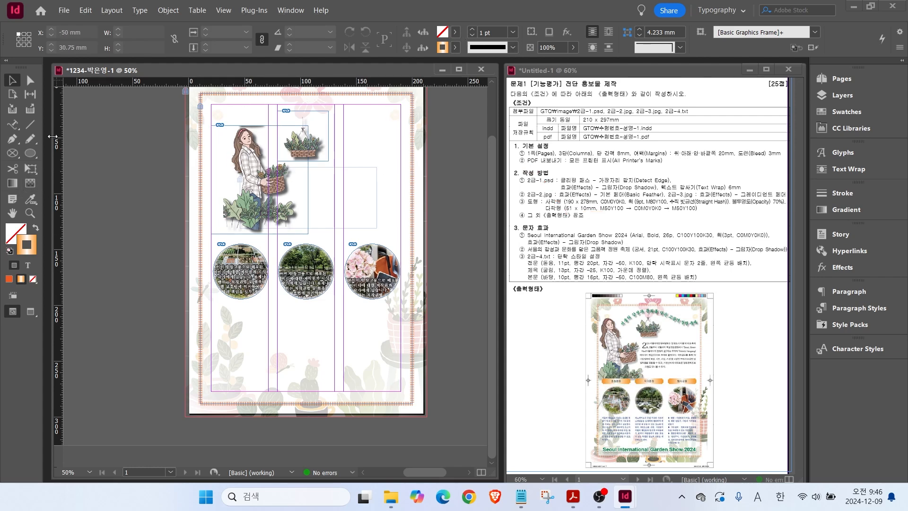
Draw a 51 × 10 mm rectangle and fill it with the orange gradient, no stroke.
{"action": "left_click", "coordinate": [31, 154]}
{"action": "left_click", "coordinate": [31, 154]}
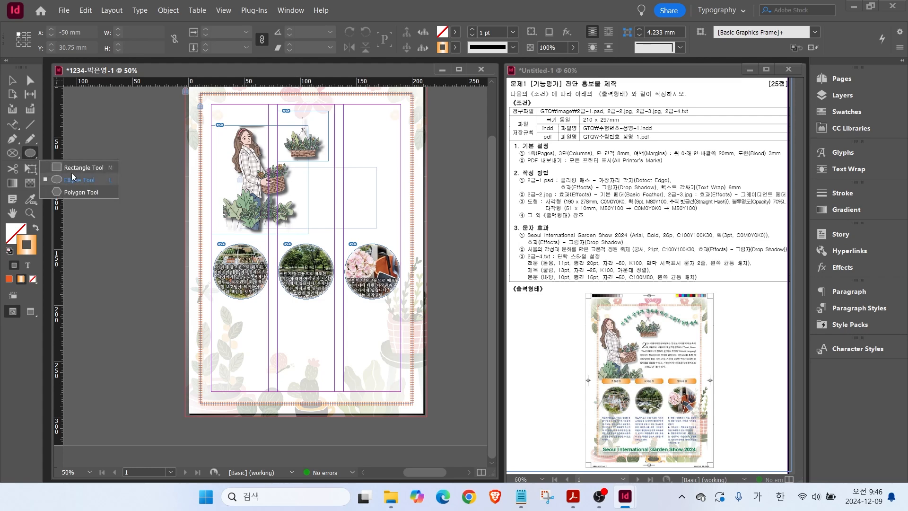
{"action": "left_click", "coordinate": [52, 166]}
{"action": "left_click", "coordinate": [327, 185]}
{"action": "type", "text": "51"}
{"action": "key", "text": "Tab"}
{"action": "type", "text": "10"}
{"action": "key", "text": "Return"}
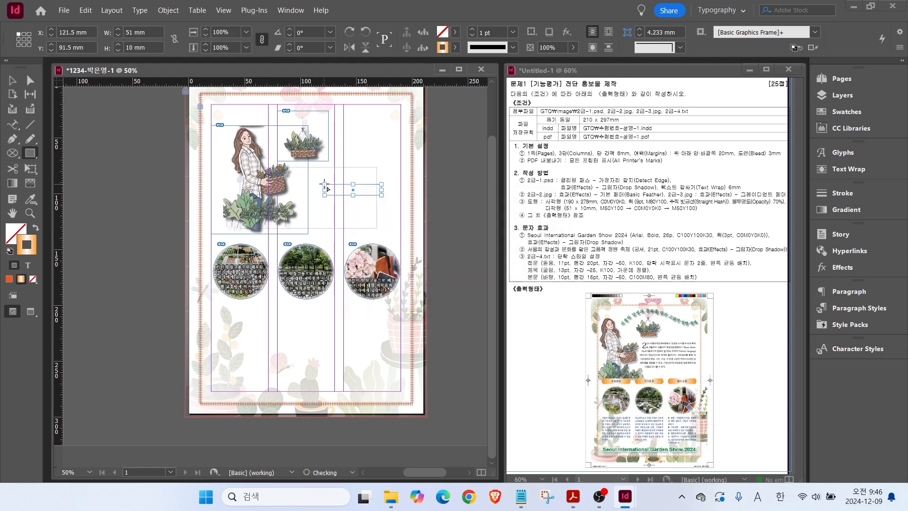
{"action": "left_click", "coordinate": [36, 227]}
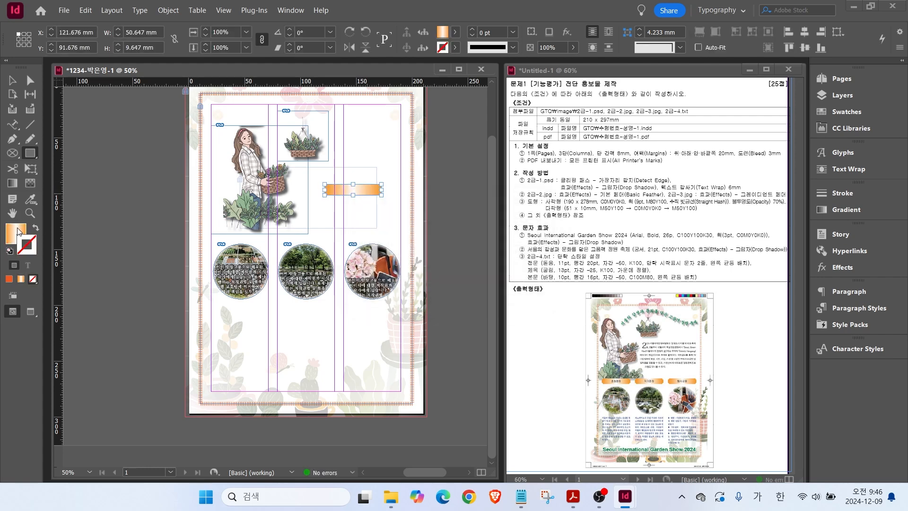
{"action": "left_click", "coordinate": [840, 113]}
{"action": "left_click", "coordinate": [705, 306]}
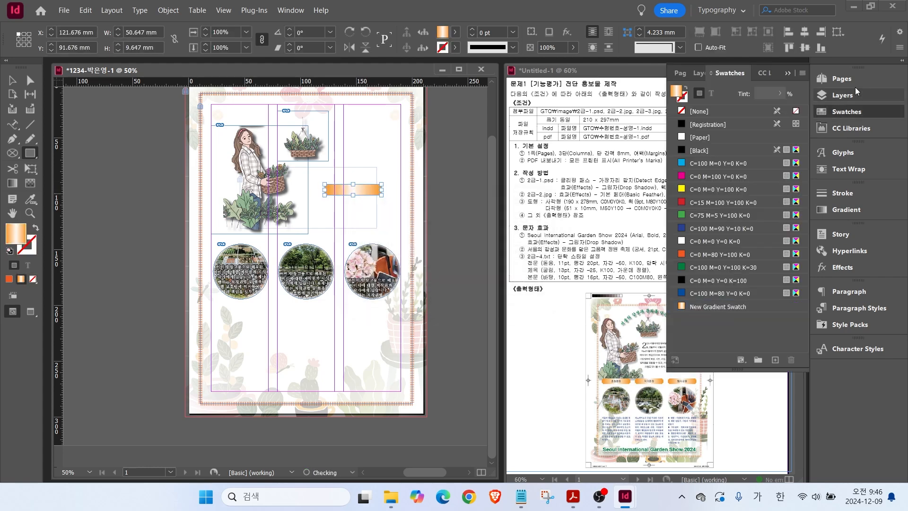
Zoom in and move the gradient bar just above the first circular photo.
{"action": "left_click", "coordinate": [841, 112]}
{"action": "scroll", "coordinate": [406, 194], "scroll_direction": "up", "scroll_amount": 2}
{"action": "left_click", "coordinate": [13, 81]}
{"action": "left_click_drag", "start_coordinate": [253, 178], "coordinate": [140, 268]}
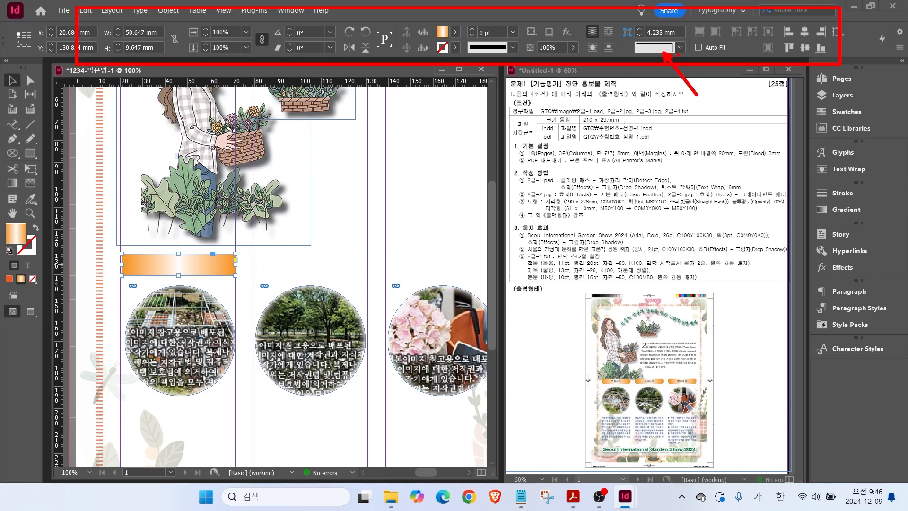
Give the bar 2 mm Inverse Rounded corners and place a copy above another circle.
{"action": "left_click", "coordinate": [680, 48]}
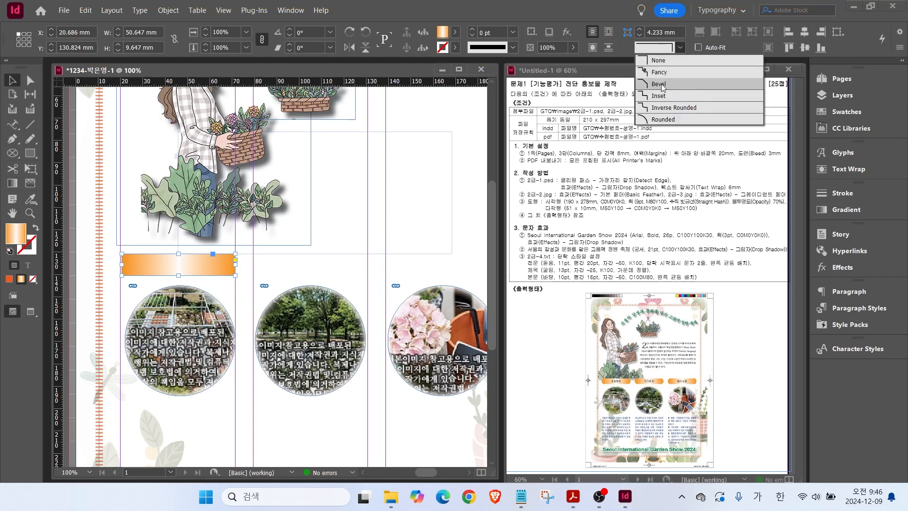
{"action": "left_click", "coordinate": [672, 113]}
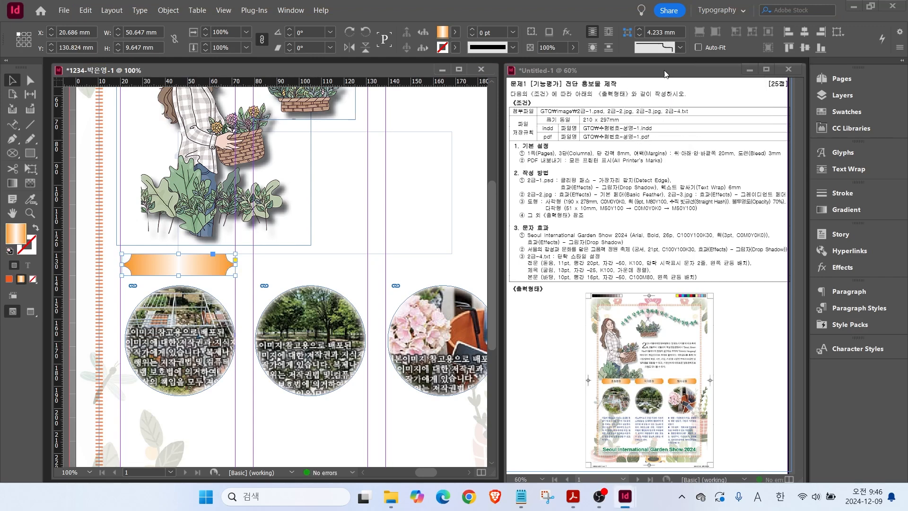
{"action": "left_click", "coordinate": [640, 38]}
{"action": "left_click", "coordinate": [640, 38]}
{"action": "left_click", "coordinate": [640, 39]}
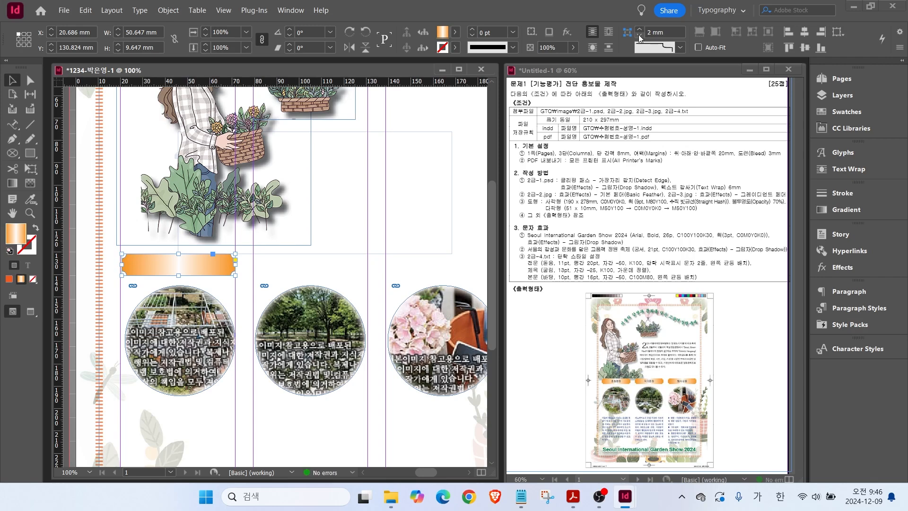
{"action": "left_click", "coordinate": [258, 266]}
{"action": "left_click_drag", "start_coordinate": [195, 263], "coordinate": [459, 271]}
Fit the page, trim the woman illustration's top, and shift it and the hanging basket left.
{"action": "double_click", "coordinate": [12, 213]}
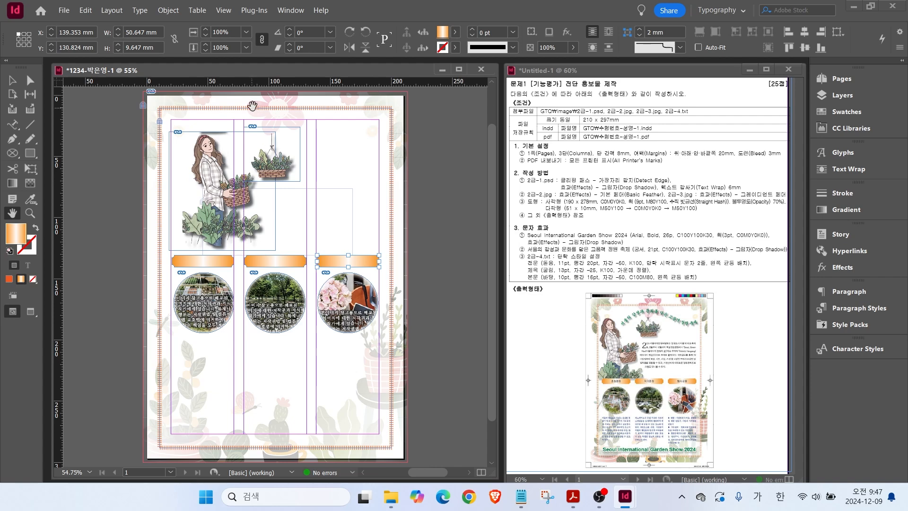
{"action": "key", "text": "v"}
{"action": "left_click", "coordinate": [218, 146]}
{"action": "left_click_drag", "start_coordinate": [222, 131], "coordinate": [218, 134]}
{"action": "left_click_drag", "start_coordinate": [202, 218], "coordinate": [183, 220]}
{"action": "left_click_drag", "start_coordinate": [282, 171], "coordinate": [267, 173]}
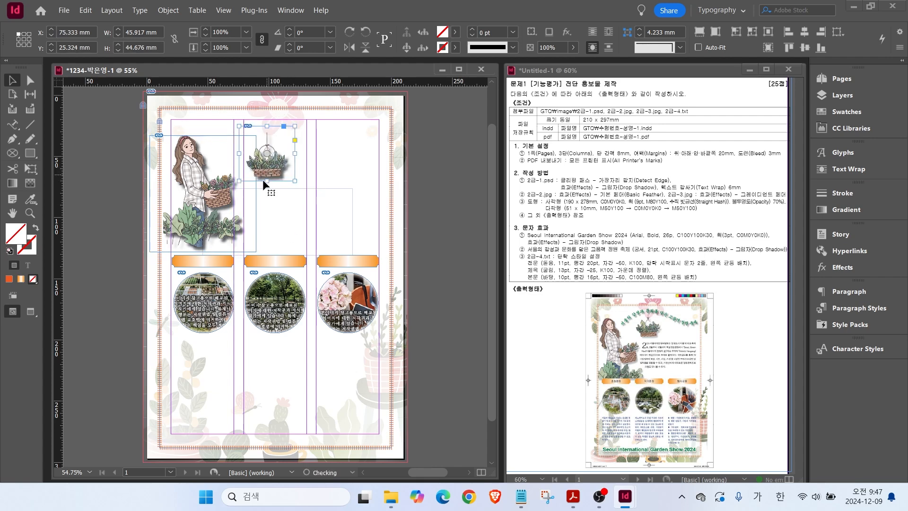
{"action": "left_click", "coordinate": [445, 317]}
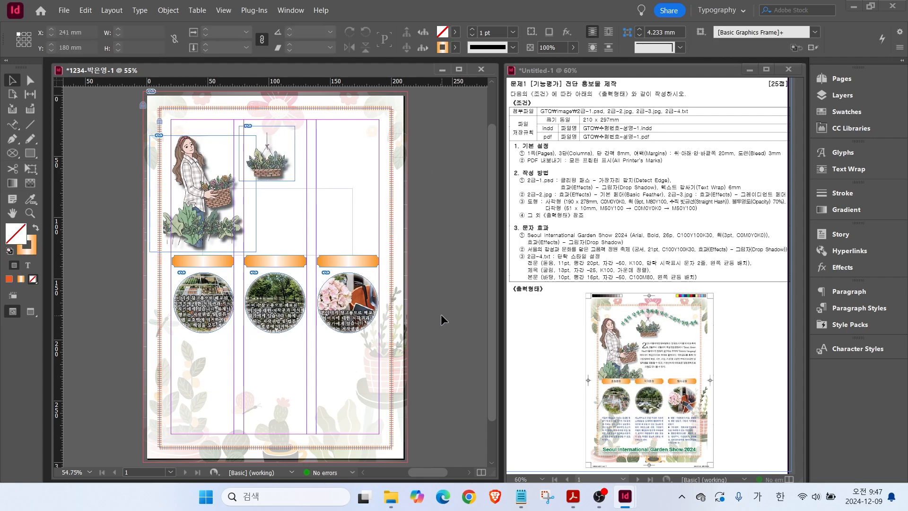
Copy the title line 'Seoul International Garden Show 2024' from the Notepad brochure text.
{"action": "left_click", "coordinate": [521, 496]}
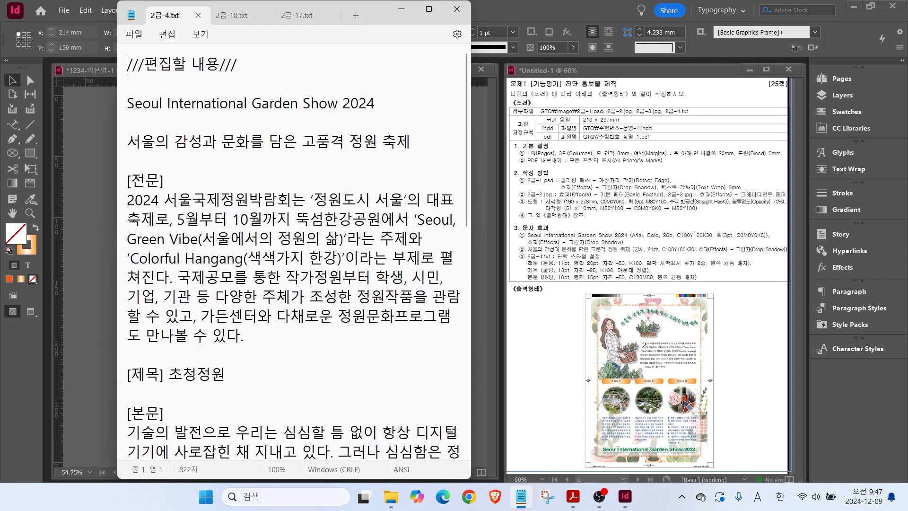
{"action": "left_click_drag", "start_coordinate": [381, 105], "coordinate": [152, 108]}
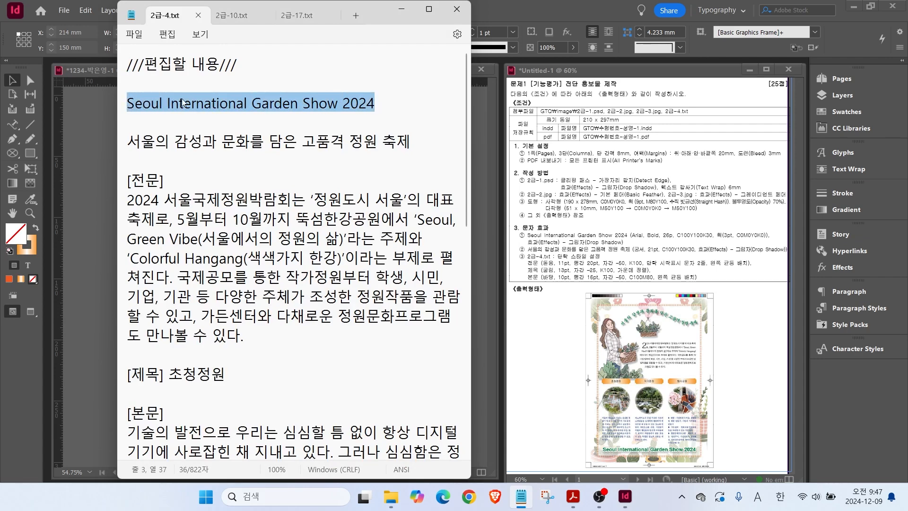
{"action": "left_click", "coordinate": [89, 152]}
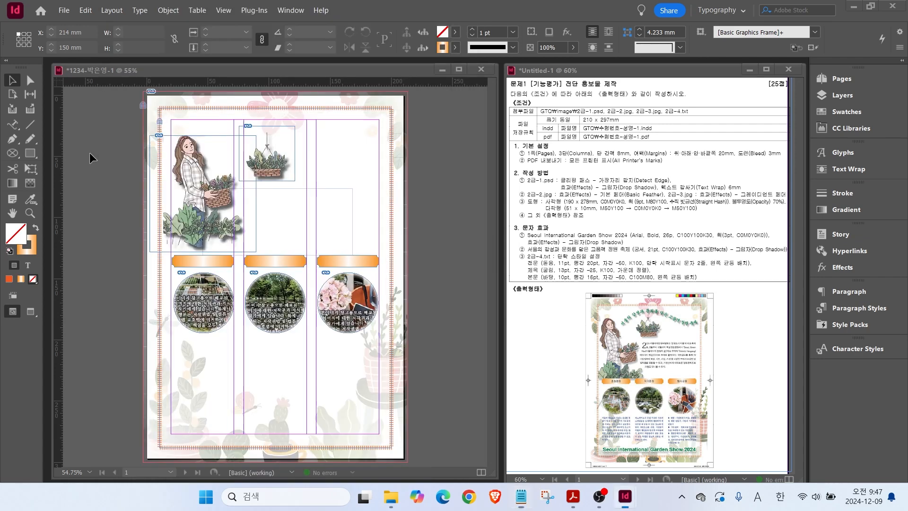
{"action": "left_click", "coordinate": [14, 125]}
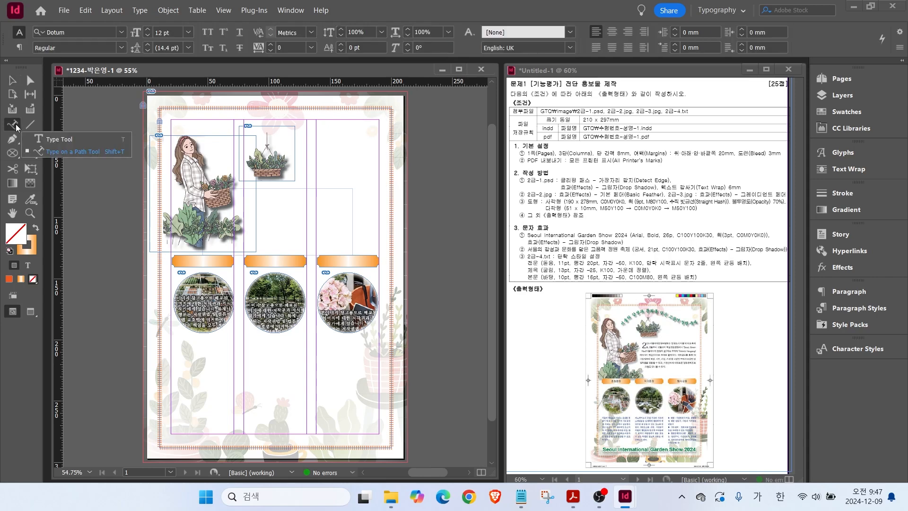
Draw a text frame along the page bottom and paste the title into it.
{"action": "left_click", "coordinate": [30, 138]}
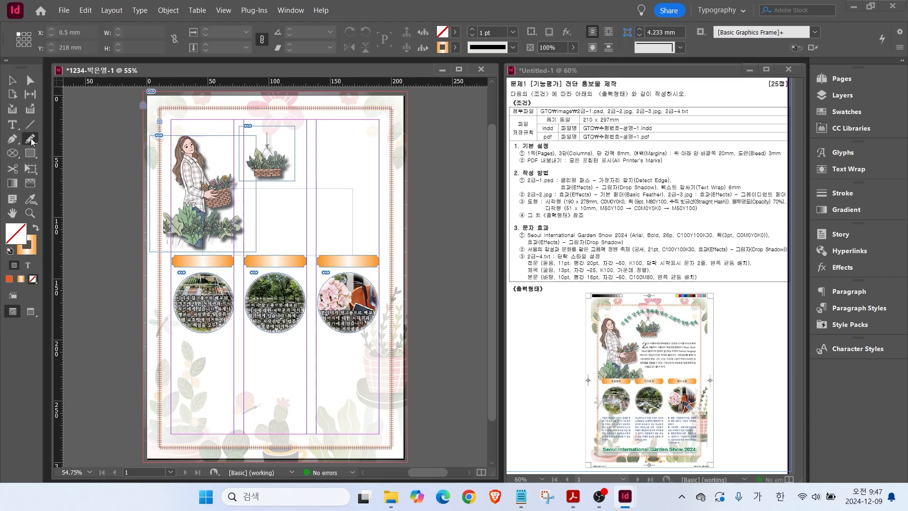
{"action": "left_click", "coordinate": [13, 125]}
{"action": "left_click_drag", "start_coordinate": [170, 404], "coordinate": [379, 433]}
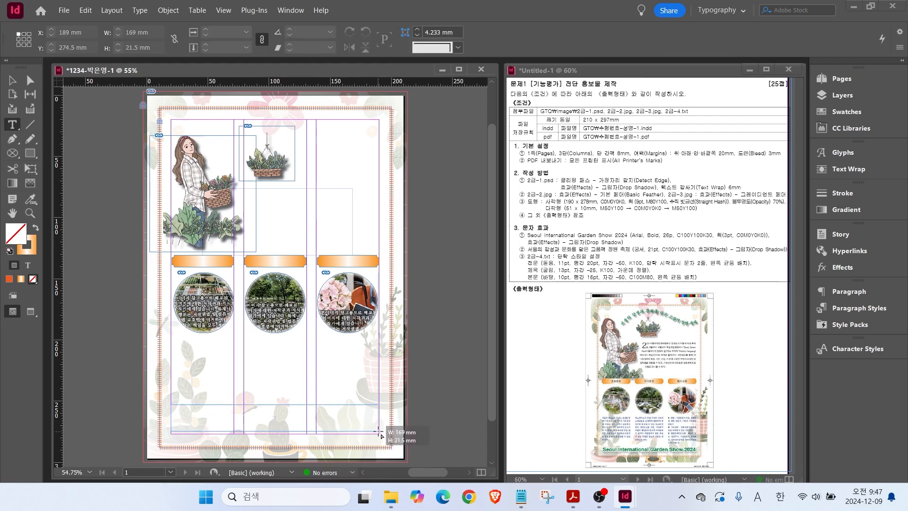
{"action": "key", "text": "ctrl+v"}
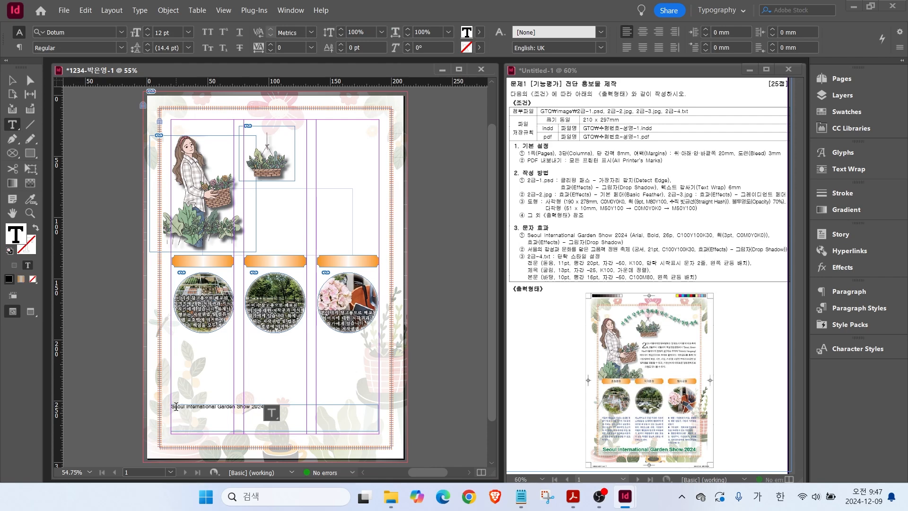
{"action": "left_click_drag", "start_coordinate": [172, 406], "coordinate": [259, 405]}
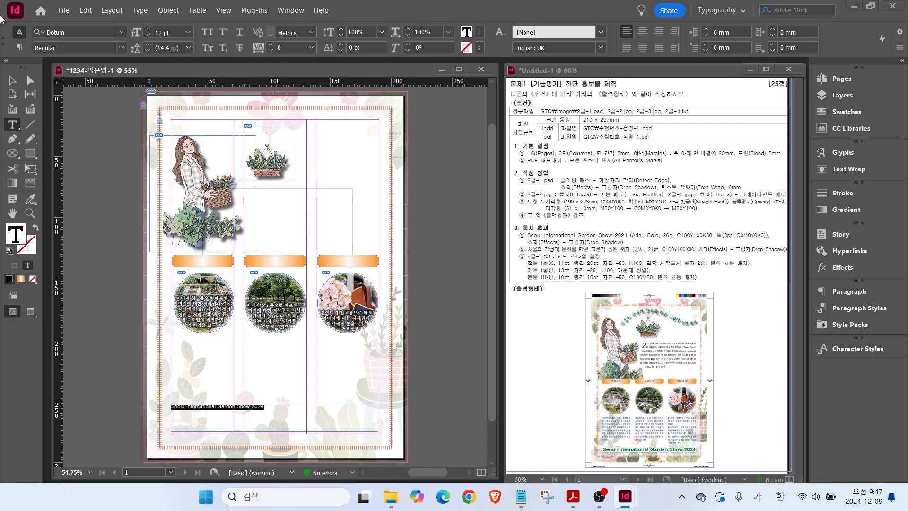
Set the title to Arial Bold 26 pt with a dark green C=100 M=0 Y=100 K=30 fill.
{"action": "left_click", "coordinate": [123, 32]}
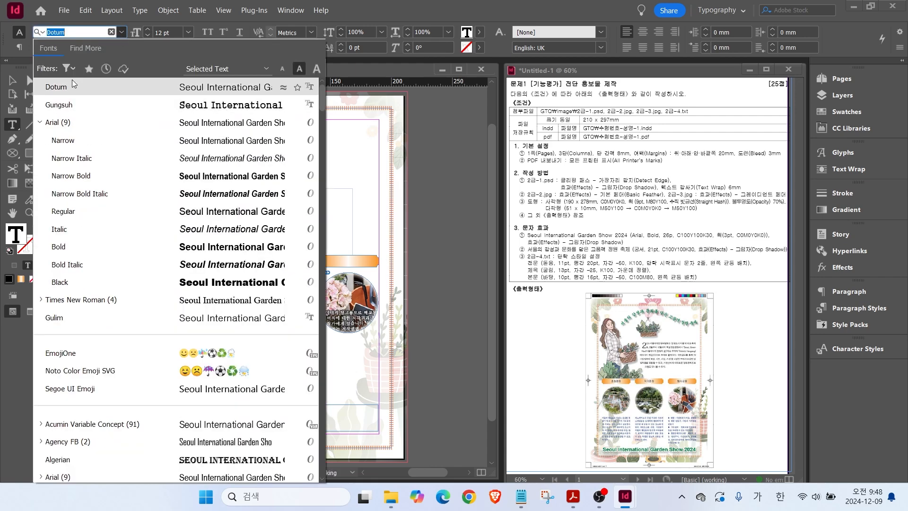
{"action": "left_click", "coordinate": [71, 246]}
{"action": "left_click", "coordinate": [190, 33]}
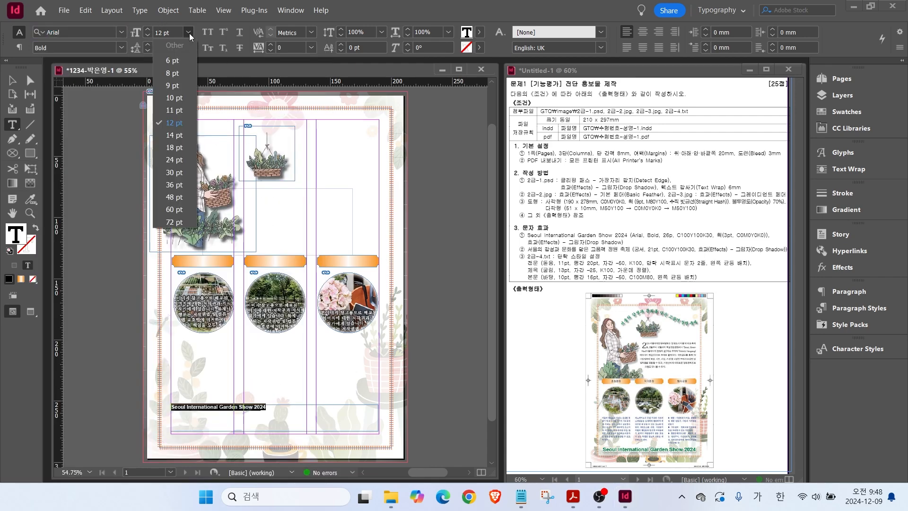
{"action": "left_click", "coordinate": [173, 161]}
{"action": "left_click", "coordinate": [148, 29]}
{"action": "left_click", "coordinate": [148, 30]}
{"action": "left_click", "coordinate": [837, 113]}
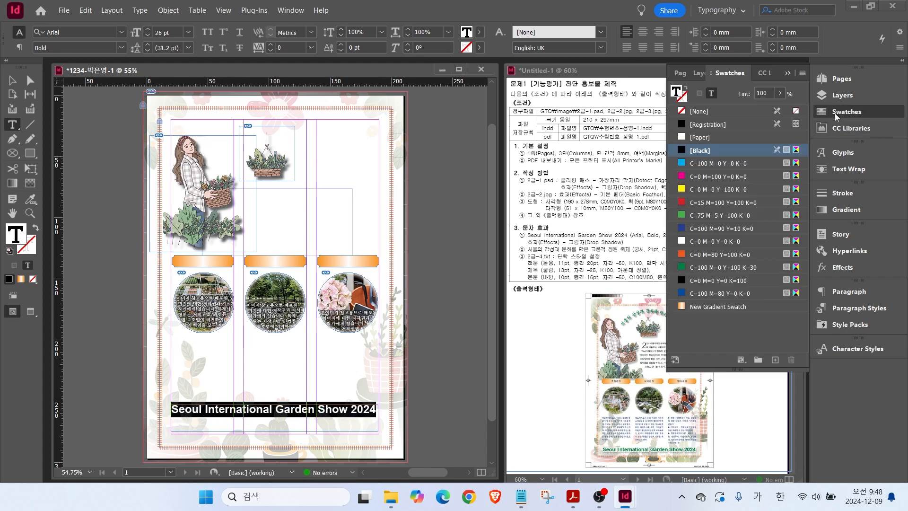
{"action": "left_click", "coordinate": [724, 267]}
{"action": "left_click", "coordinate": [840, 113]}
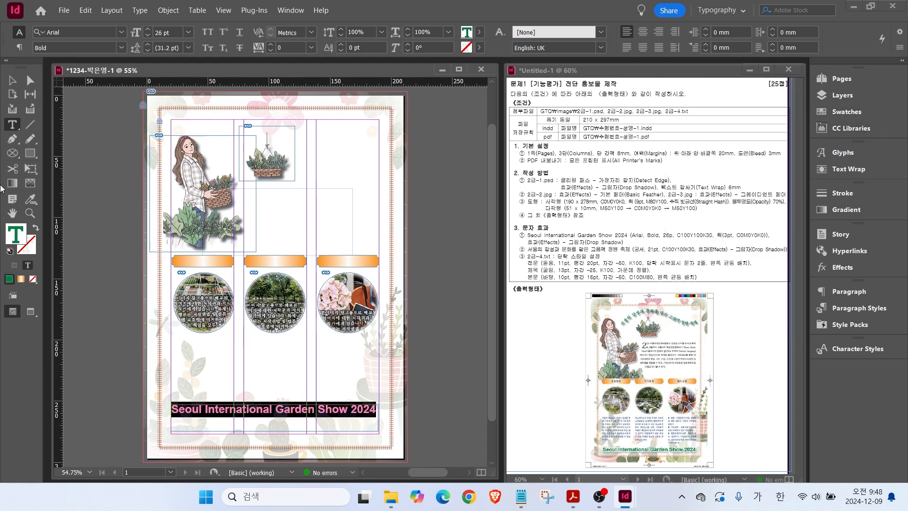
{"action": "left_click_drag", "start_coordinate": [728, 230], "coordinate": [761, 213]}
{"action": "left_click_drag", "start_coordinate": [50, 277], "coordinate": [35, 256]}
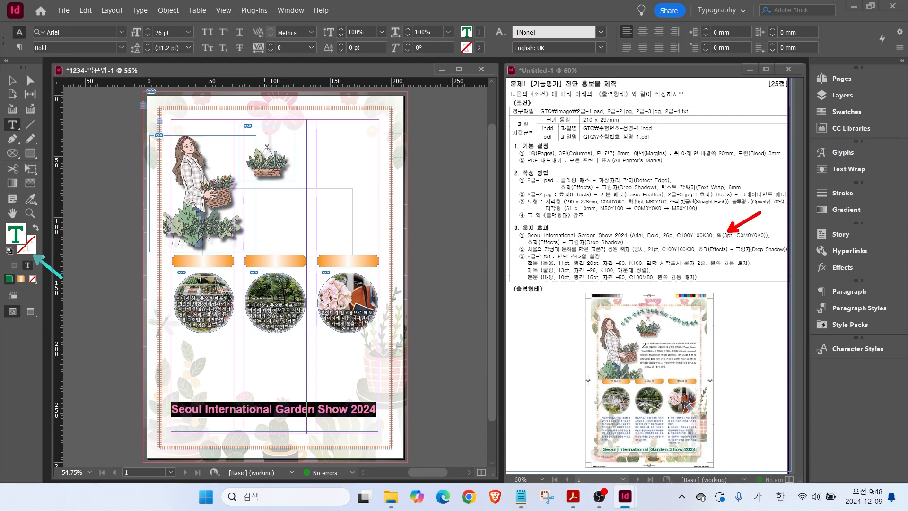
{"action": "key", "text": "Escape"}
Give the title text a white 2 pt outline.
{"action": "left_click", "coordinate": [29, 251]}
{"action": "left_click", "coordinate": [846, 112]}
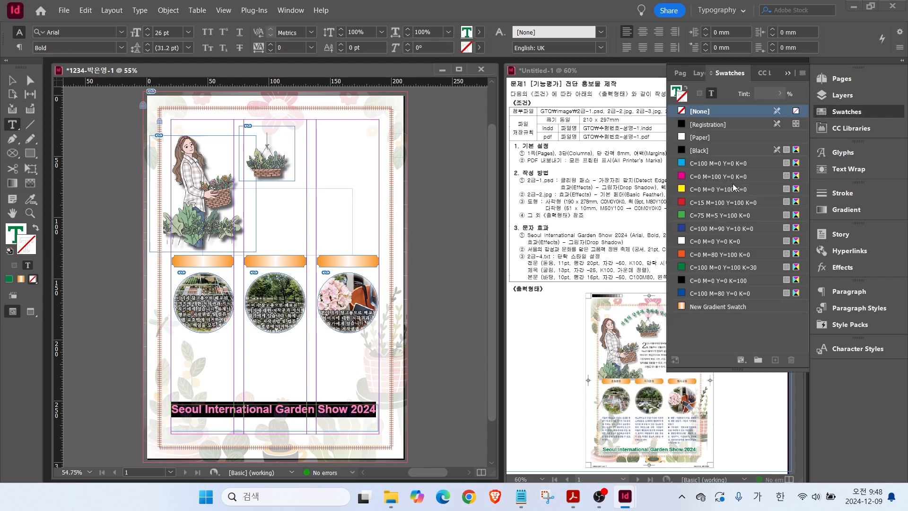
{"action": "left_click", "coordinate": [708, 241]}
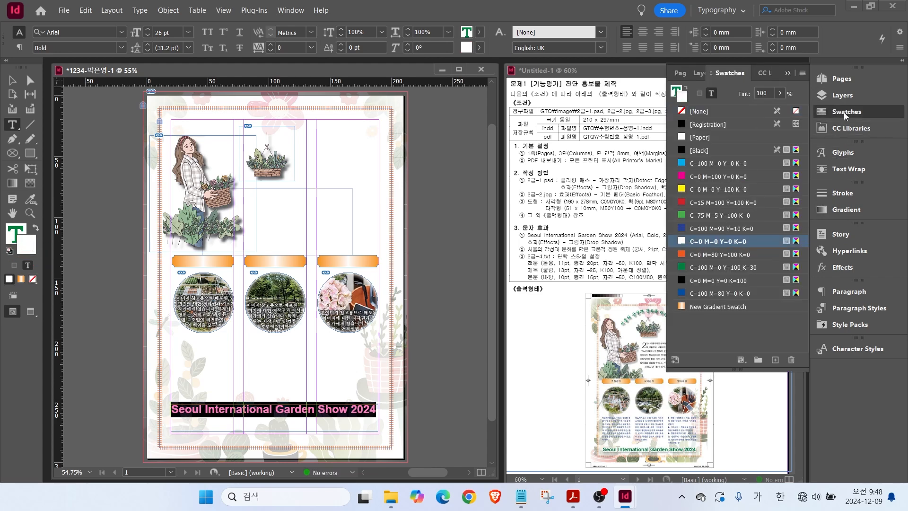
{"action": "left_click", "coordinate": [843, 193]}
{"action": "left_click", "coordinate": [717, 203]}
Shorten the title text frame from the bottom.
{"action": "left_click", "coordinate": [836, 194]}
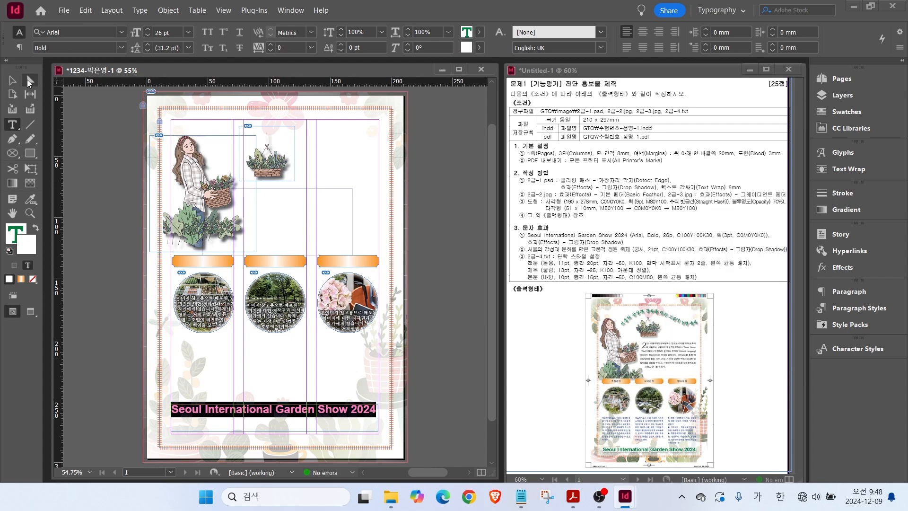
{"action": "left_click", "coordinate": [13, 80]}
{"action": "left_click_drag", "start_coordinate": [275, 431], "coordinate": [276, 421]}
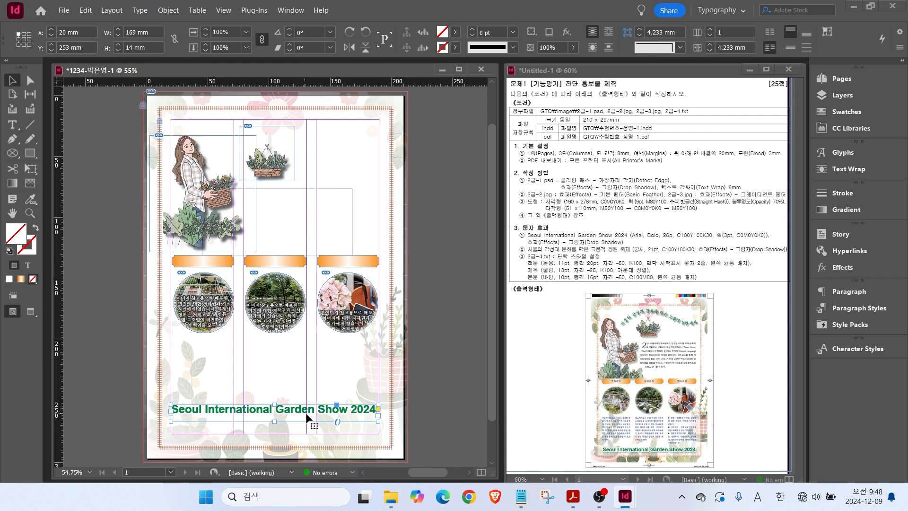
{"action": "left_click_drag", "start_coordinate": [585, 240], "coordinate": [613, 222]}
Add a default drop shadow to the title frame and move it slightly lower.
{"action": "left_click", "coordinate": [12, 125]}
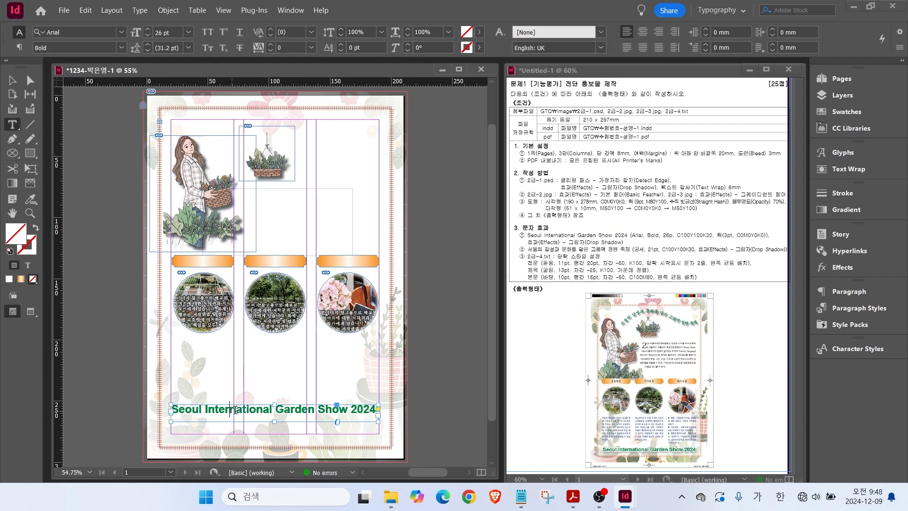
{"action": "left_click_drag", "start_coordinate": [231, 407], "coordinate": [325, 408]}
{"action": "right_click", "coordinate": [286, 412]}
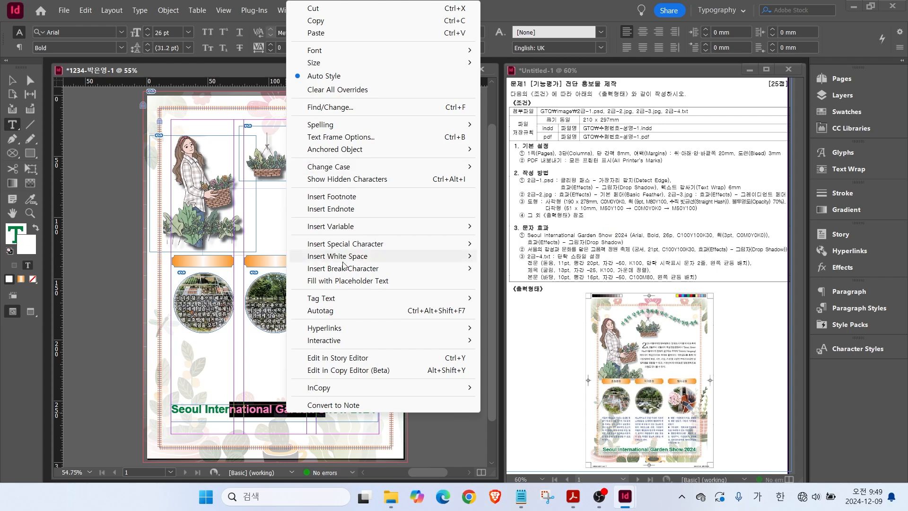
{"action": "left_click", "coordinate": [16, 82]}
{"action": "left_click", "coordinate": [17, 82]}
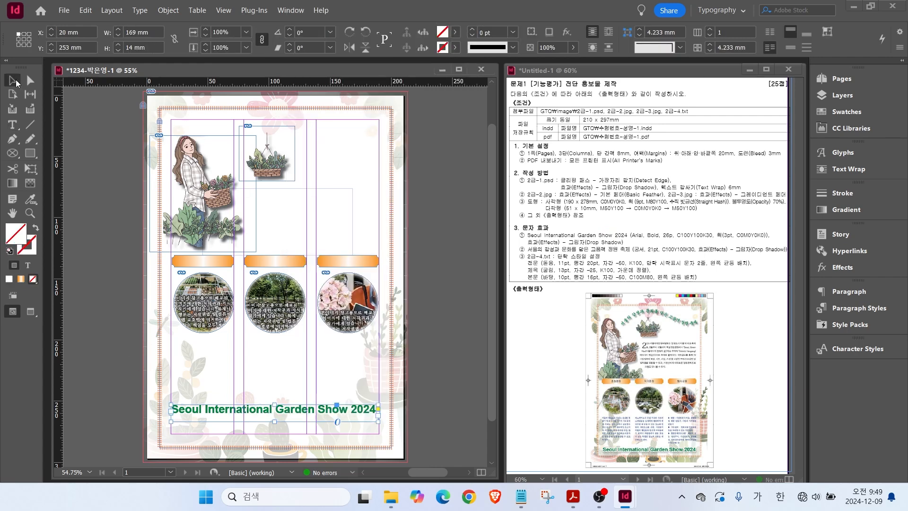
{"action": "right_click", "coordinate": [247, 413]}
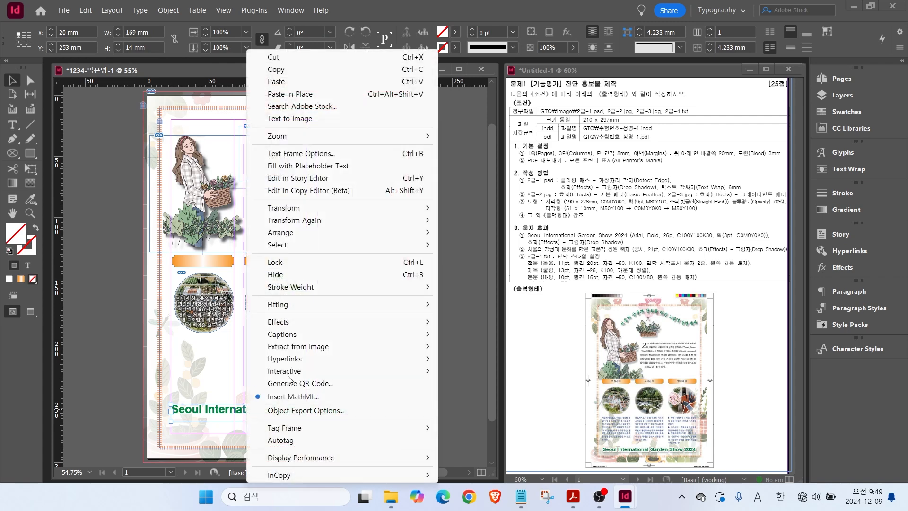
{"action": "mouse_move", "coordinate": [289, 321]}
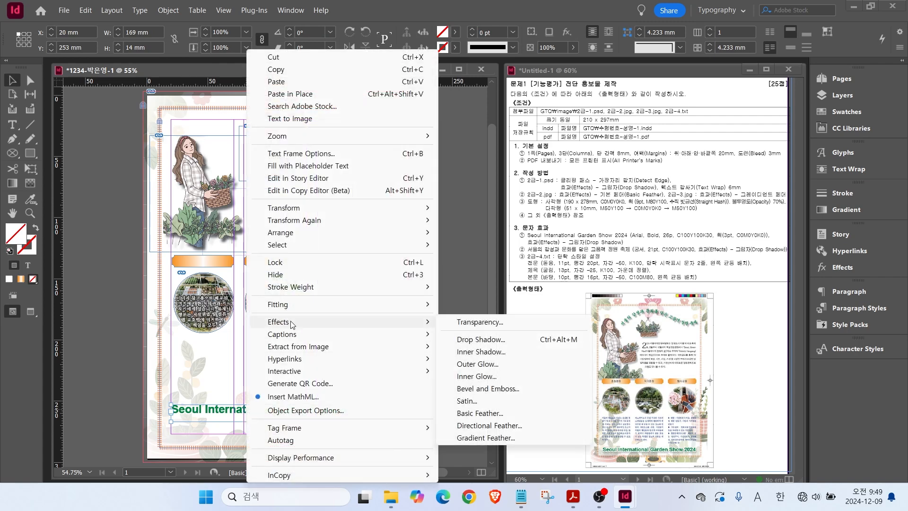
{"action": "left_click", "coordinate": [492, 340]}
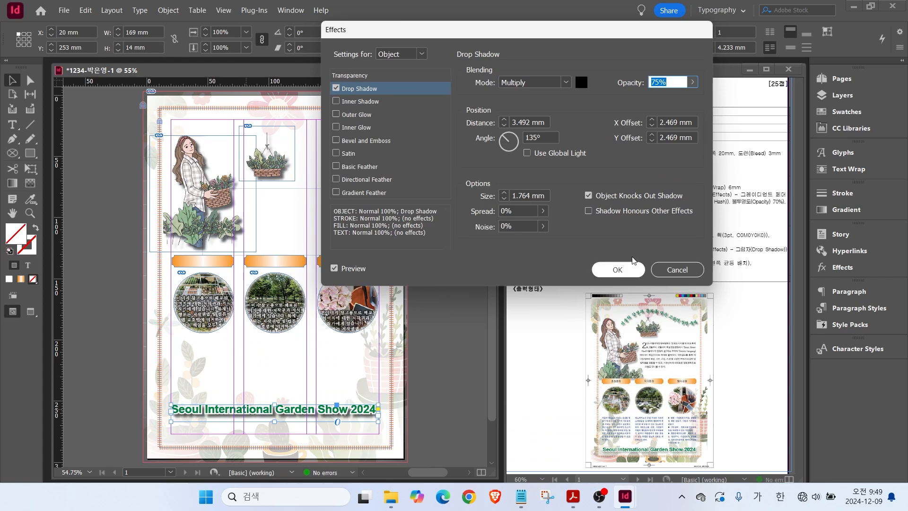
{"action": "left_click", "coordinate": [618, 270]}
{"action": "left_click_drag", "start_coordinate": [265, 410], "coordinate": [263, 430]}
{"action": "left_click", "coordinate": [430, 388]}
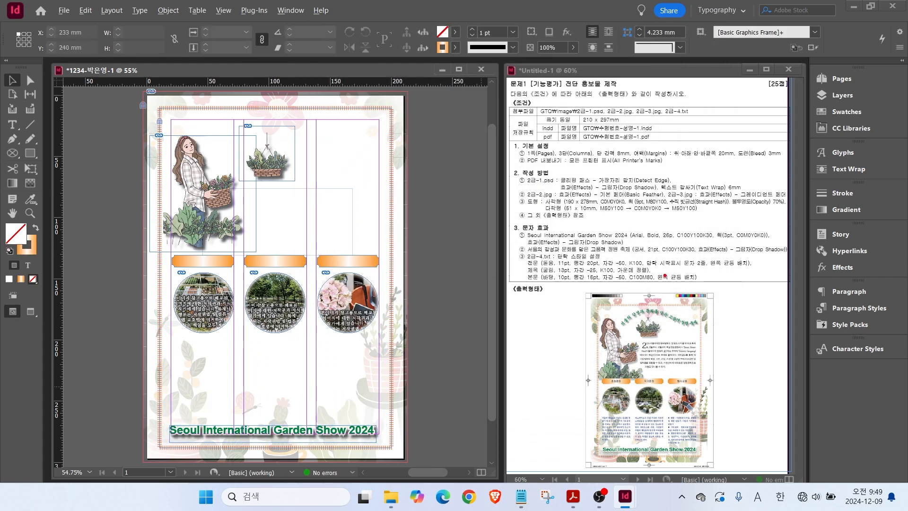
{"action": "left_click_drag", "start_coordinate": [619, 327], "coordinate": [649, 311]}
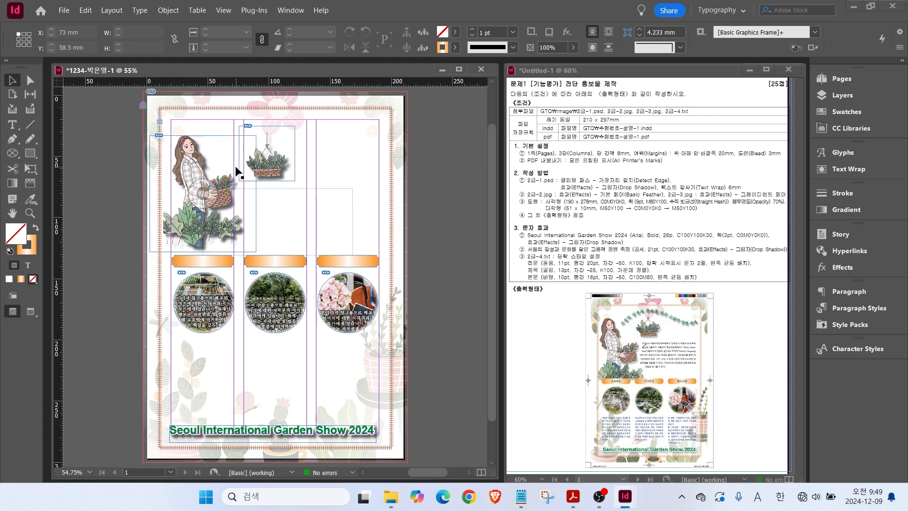
Copy the Korean slogan line from the Notepad brochure text.
{"action": "left_click", "coordinate": [520, 497]}
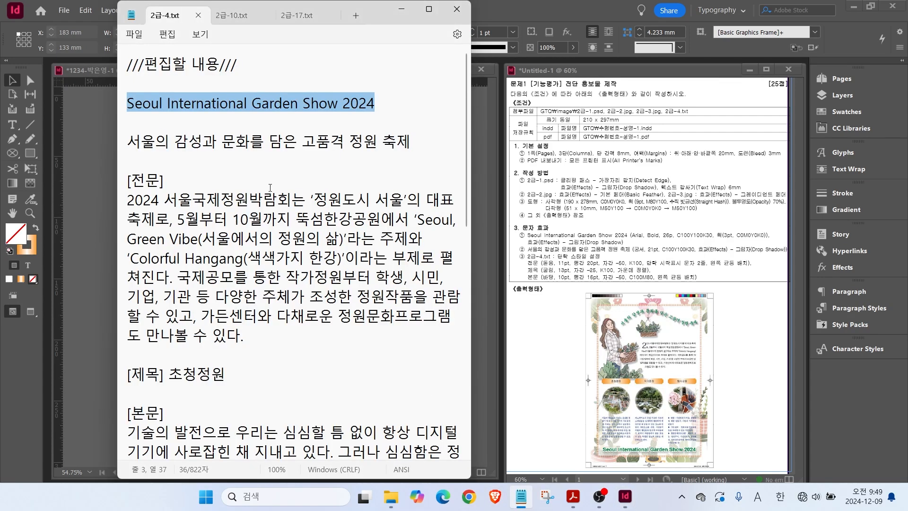
{"action": "left_click", "coordinate": [132, 145]}
{"action": "left_click_drag", "start_coordinate": [134, 148], "coordinate": [400, 149]}
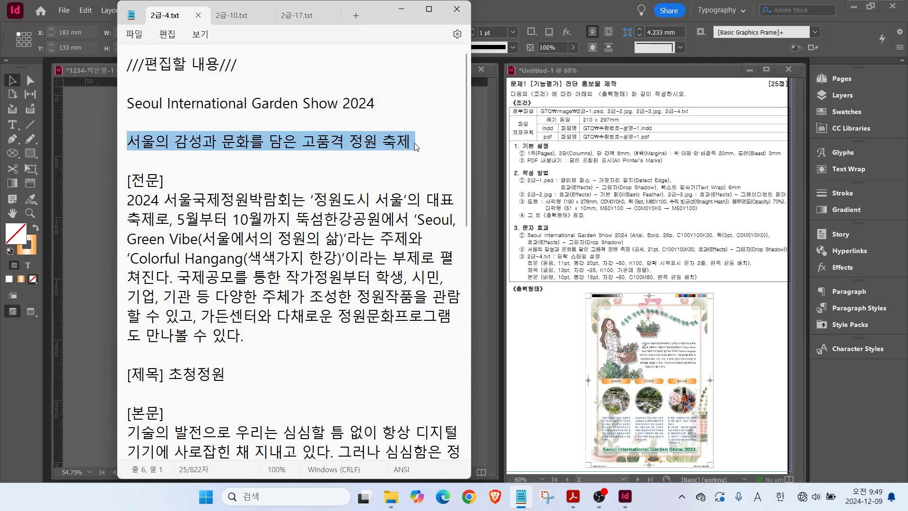
{"action": "left_click", "coordinate": [103, 164]}
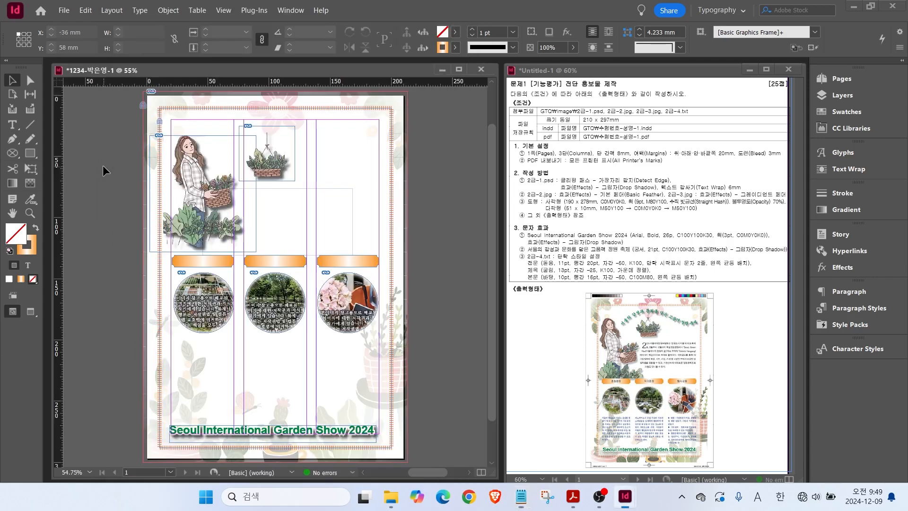
Draw a wavy Pen path across the page top from the woman illustration to the right edge.
{"action": "left_click", "coordinate": [13, 139]}
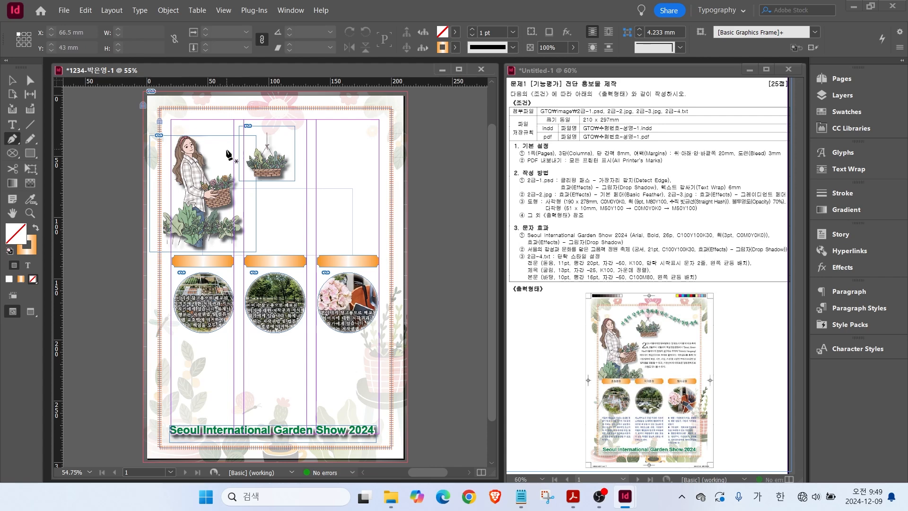
{"action": "left_click", "coordinate": [211, 153]}
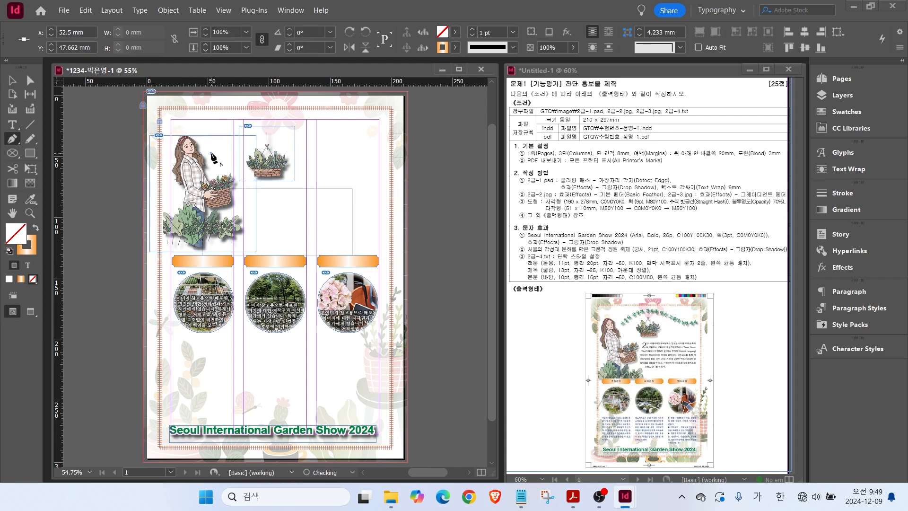
{"action": "left_click_drag", "start_coordinate": [268, 126], "coordinate": [302, 128]}
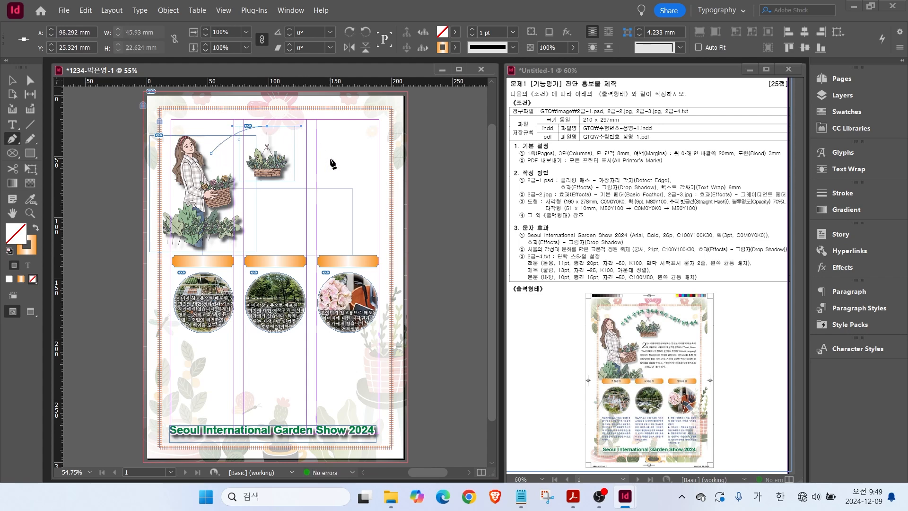
{"action": "left_click_drag", "start_coordinate": [348, 163], "coordinate": [373, 165]}
{"action": "left_click", "coordinate": [390, 146]}
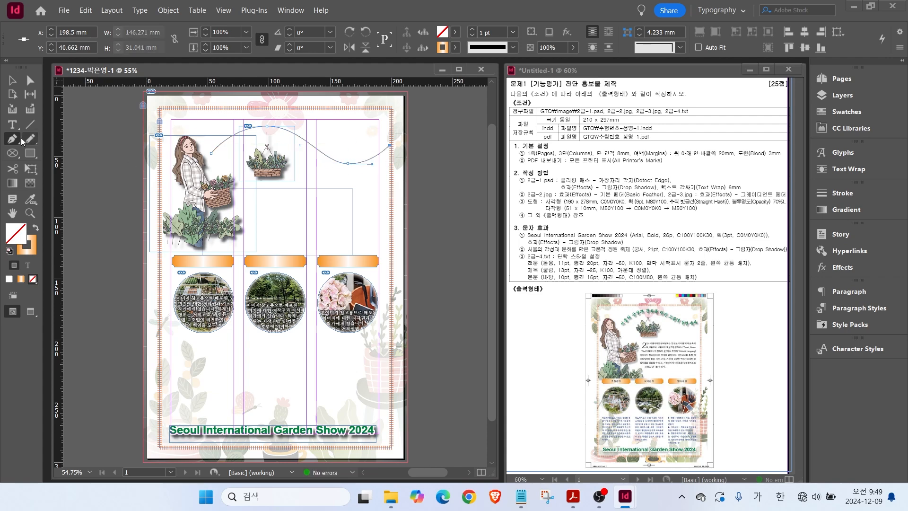
{"action": "left_click", "coordinate": [13, 126]}
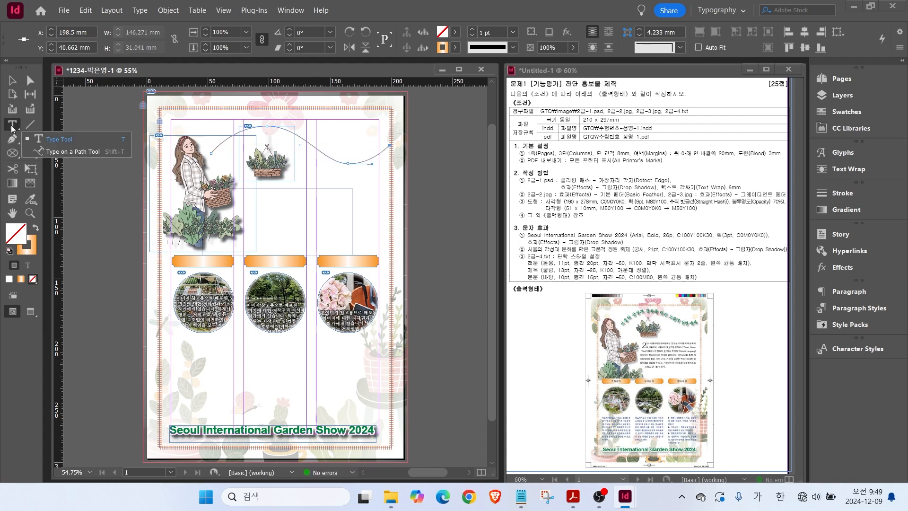
{"action": "left_click", "coordinate": [63, 153]}
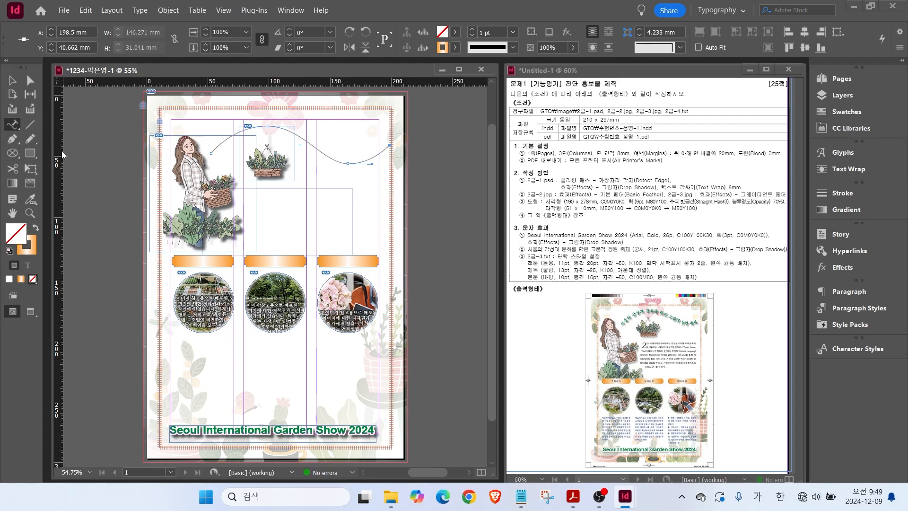
Paste the slogan onto the wavy curve and set it in Gungsuh 21 pt.
{"action": "left_click", "coordinate": [214, 149]}
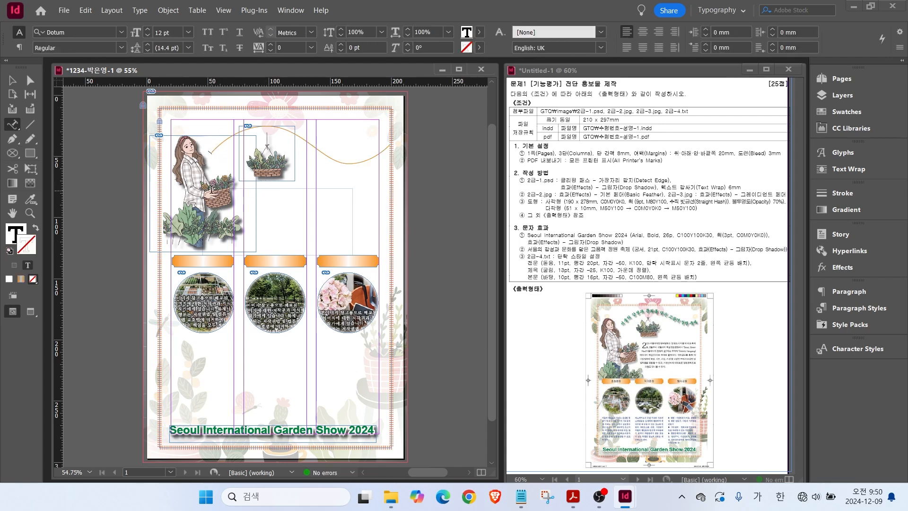
{"action": "type", "text": "서울의 감성과 문화를 담은 고품격 정원 축제"}
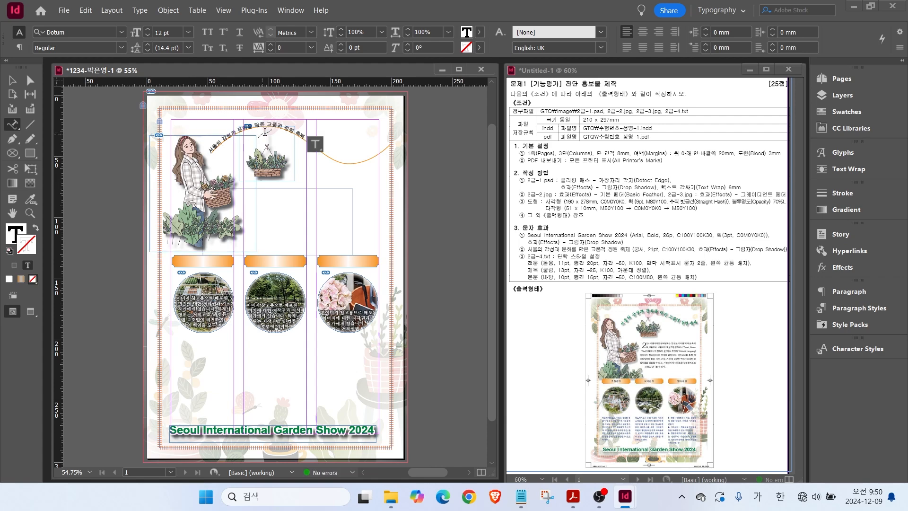
{"action": "left_click_drag", "start_coordinate": [211, 149], "coordinate": [306, 141]}
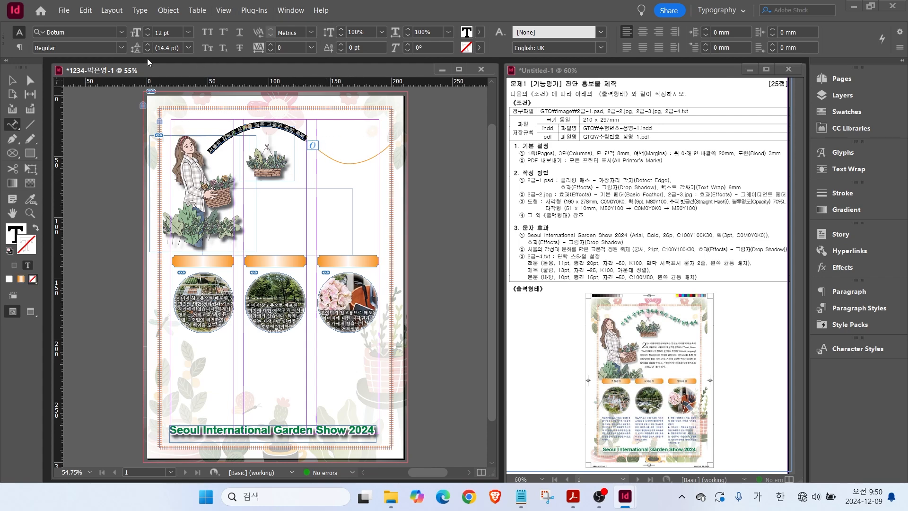
{"action": "left_click", "coordinate": [120, 33]}
{"action": "left_click", "coordinate": [107, 124]}
{"action": "left_click", "coordinate": [188, 33]}
{"action": "left_click", "coordinate": [178, 147]}
{"action": "left_click", "coordinate": [147, 29]}
{"action": "left_click", "coordinate": [148, 29]}
{"action": "left_click", "coordinate": [148, 29]}
{"action": "left_click", "coordinate": [147, 29]}
{"action": "left_click", "coordinate": [147, 34]}
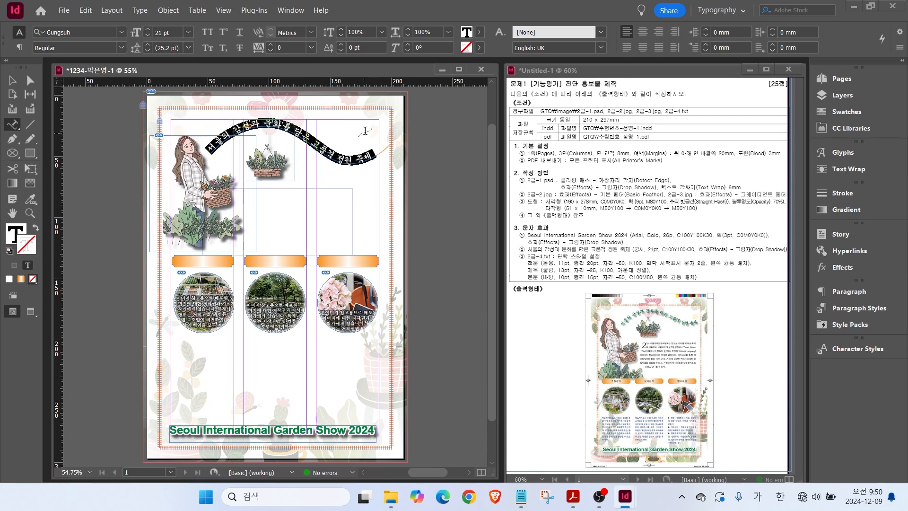
Colour the curved slogan text dark green.
{"action": "left_click", "coordinate": [835, 113]}
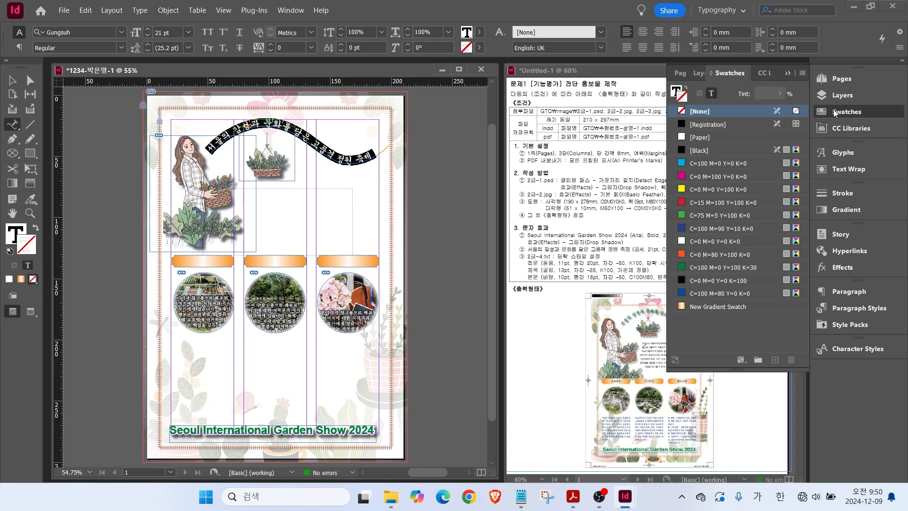
{"action": "left_click", "coordinate": [723, 268]}
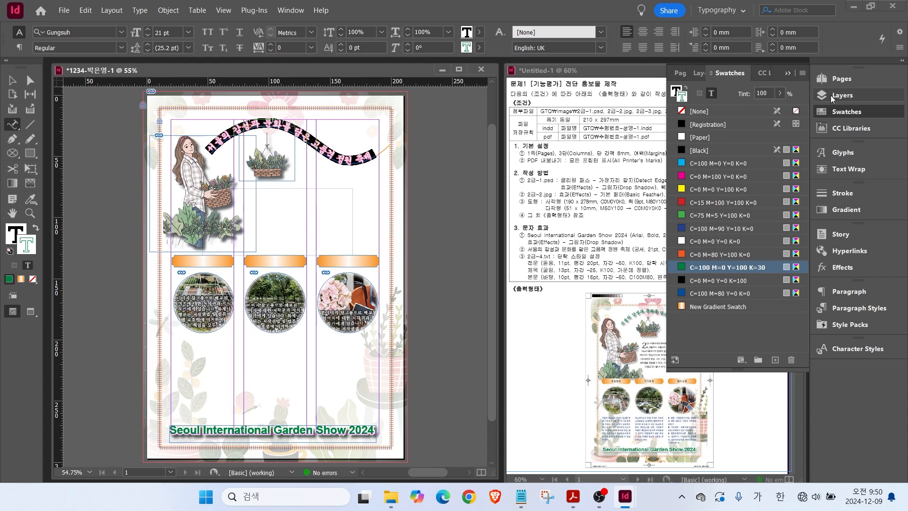
{"action": "left_click", "coordinate": [846, 112]}
{"action": "left_click", "coordinate": [13, 81]}
{"action": "left_click", "coordinate": [122, 218]}
{"action": "double_click", "coordinate": [206, 151]}
{"action": "mouse_move", "coordinate": [206, 151]}
{"action": "left_mouse_down"}
{"action": "mouse_move", "coordinate": [284, 127]}
{"action": "mouse_move", "coordinate": [382, 163]}
{"action": "left_mouse_up"}
{"action": "left_click", "coordinate": [35, 228]}
{"action": "key", "text": "Escape"}
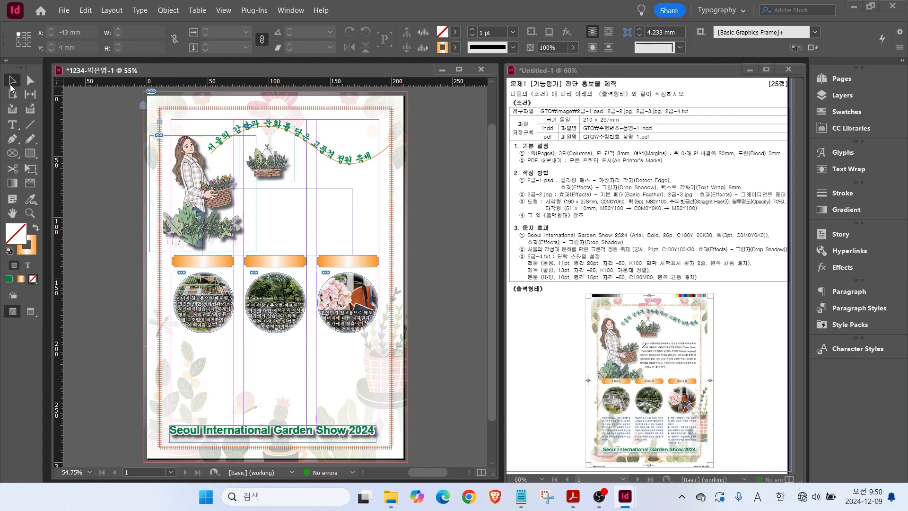
Remove the curved title's path stroke, add a drop shadow, and nudge it up and right.
{"action": "left_click", "coordinate": [315, 141]}
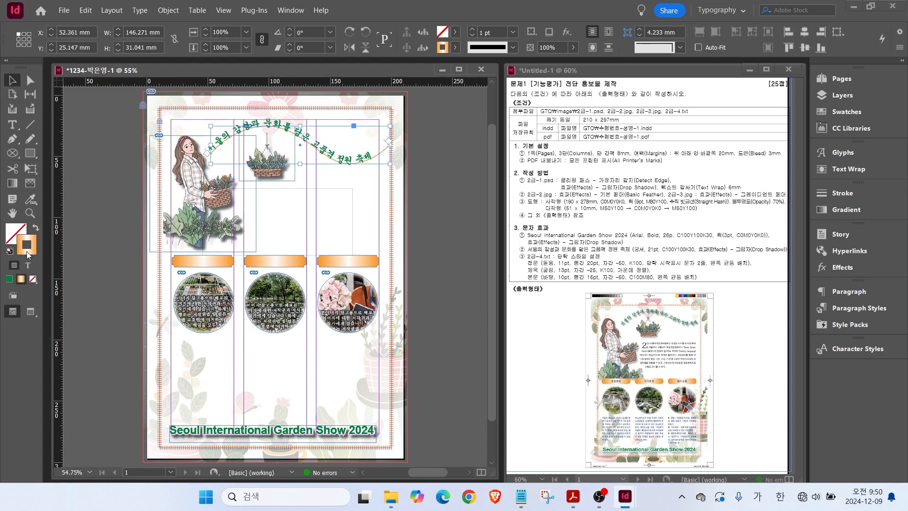
{"action": "left_click", "coordinate": [33, 280]}
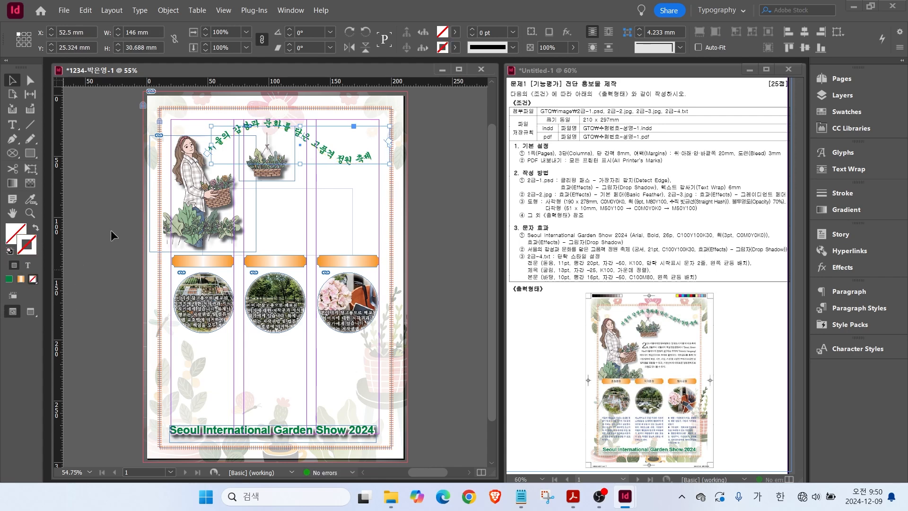
{"action": "right_click", "coordinate": [239, 135]}
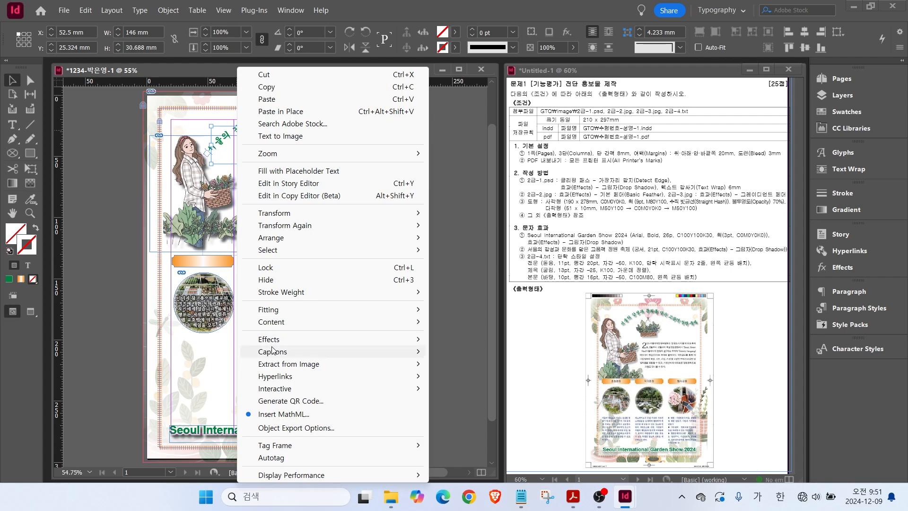
{"action": "mouse_move", "coordinate": [266, 341]}
{"action": "left_click", "coordinate": [467, 358]}
{"action": "key", "text": "Return"}
{"action": "mouse_move", "coordinate": [339, 163]}
{"action": "left_mouse_down"}
{"action": "mouse_move", "coordinate": [352, 159]}
{"action": "mouse_move", "coordinate": [345, 156]}
{"action": "left_mouse_up"}
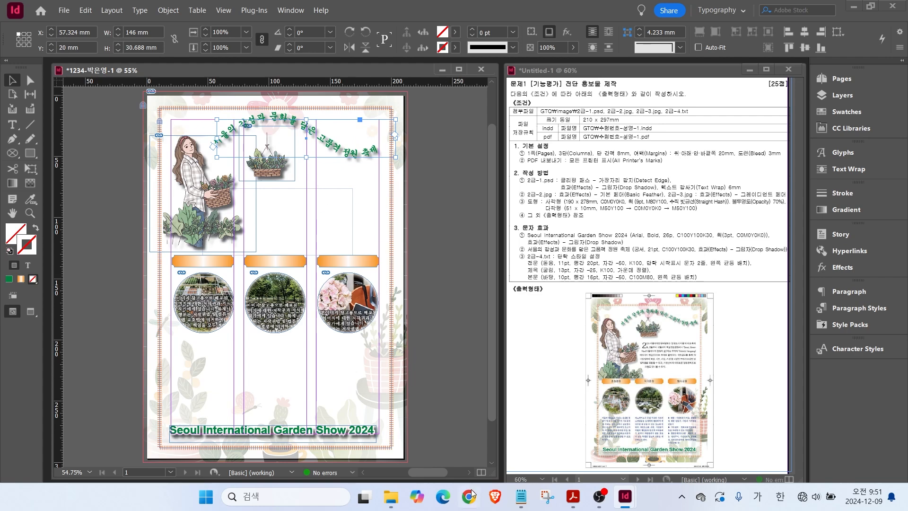
{"action": "left_click", "coordinate": [521, 496]}
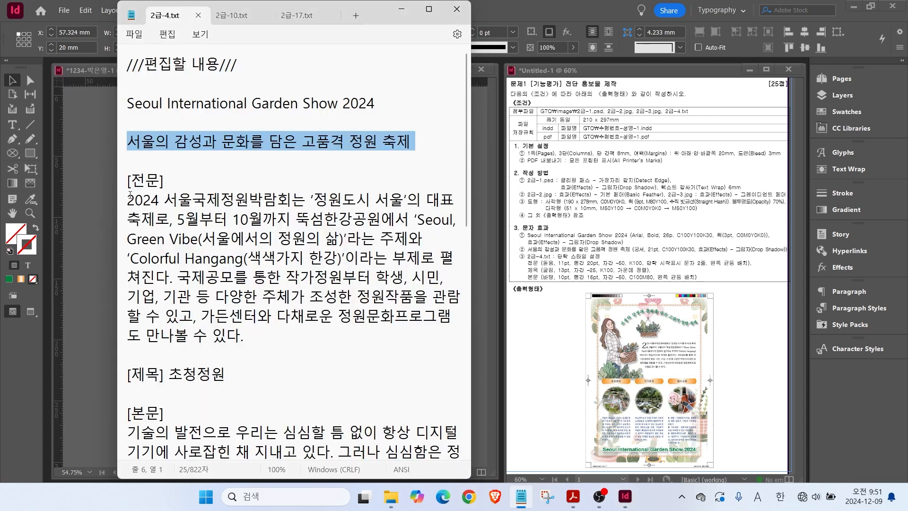
Paste the 2024 garden show introduction into a new text frame under the curved title.
{"action": "left_click_drag", "start_coordinate": [129, 199], "coordinate": [259, 337]}
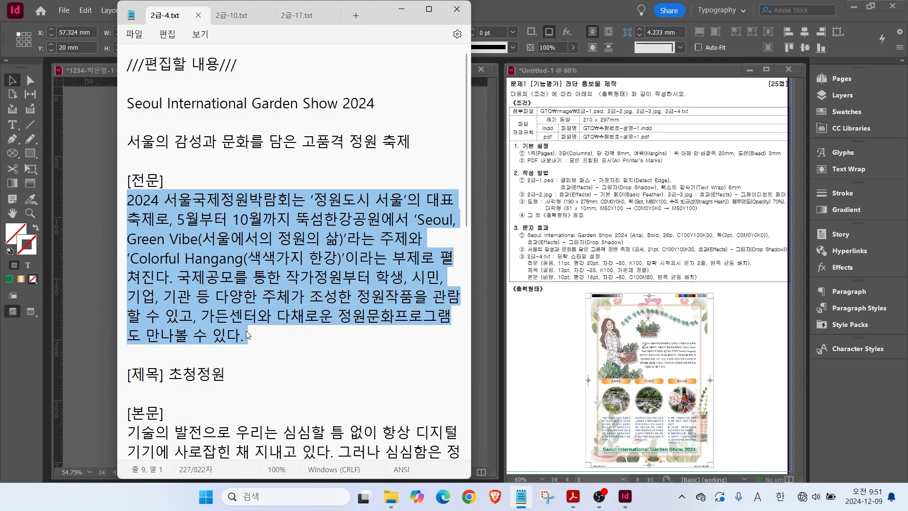
{"action": "left_click", "coordinate": [81, 232]}
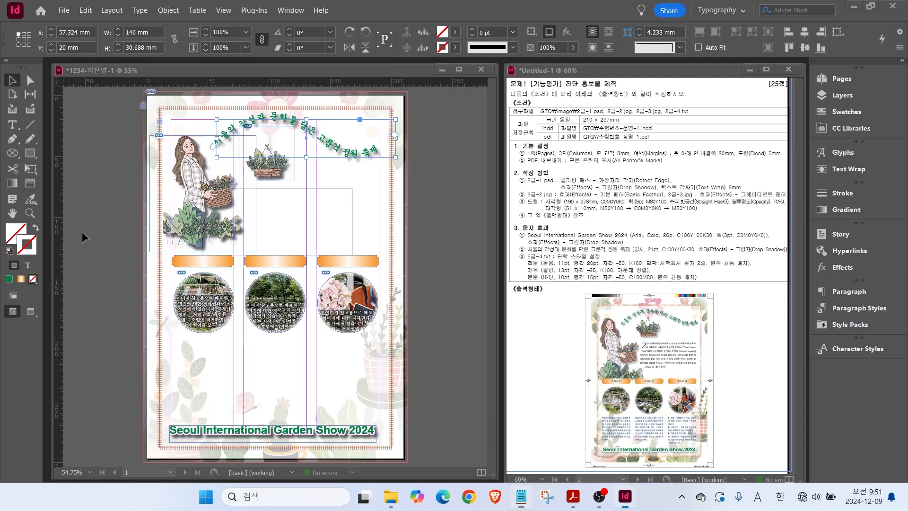
{"action": "left_click", "coordinate": [81, 231]}
{"action": "key", "text": "t"}
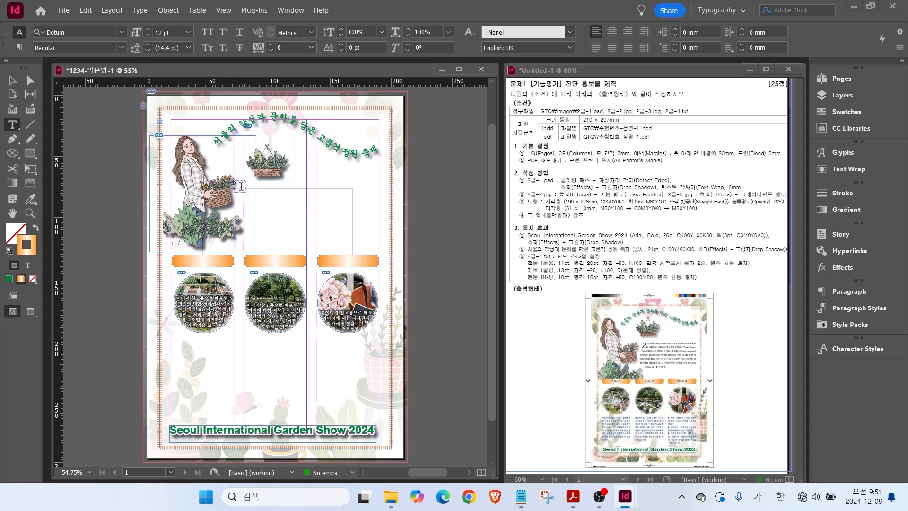
{"action": "left_click_drag", "start_coordinate": [239, 176], "coordinate": [372, 248]}
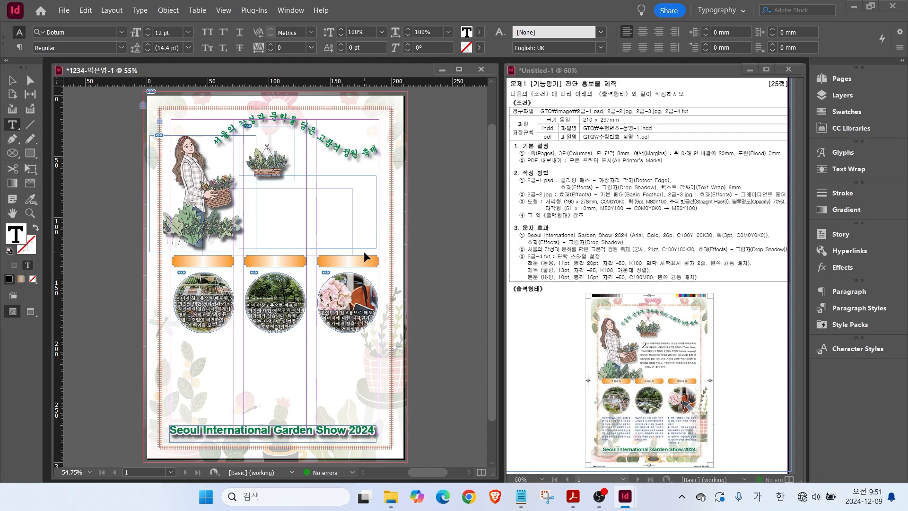
{"action": "key", "text": "ctrl+v"}
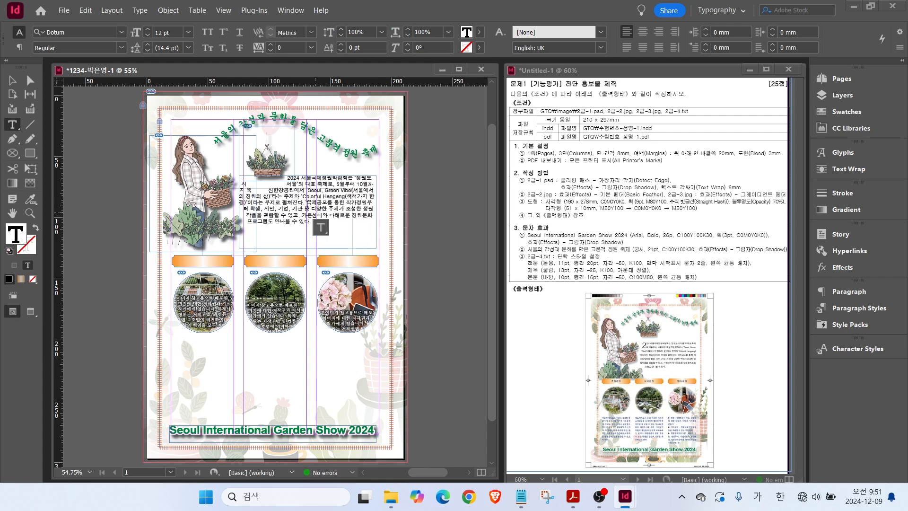
Apply the 전문 paragraph style to the introduction and lower the frame's top edge.
{"action": "left_click_drag", "start_coordinate": [303, 183], "coordinate": [334, 218]}
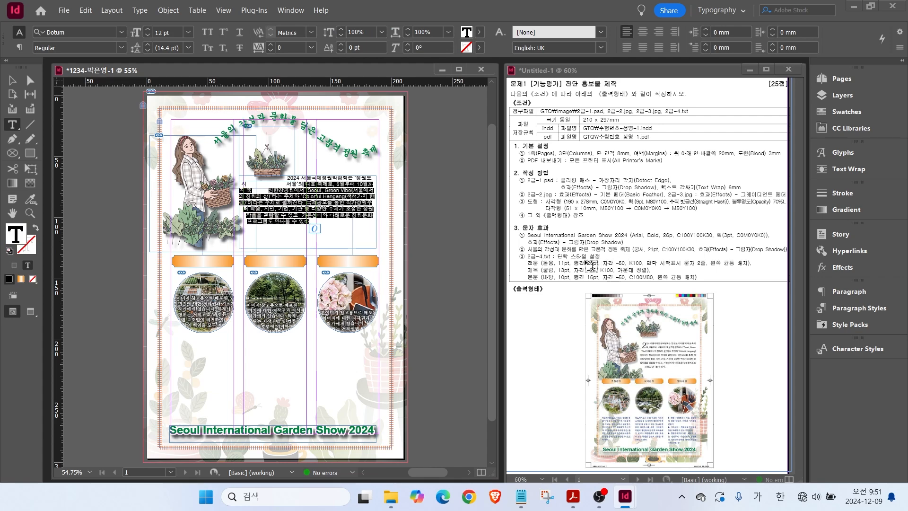
{"action": "key", "text": "ctrl"}
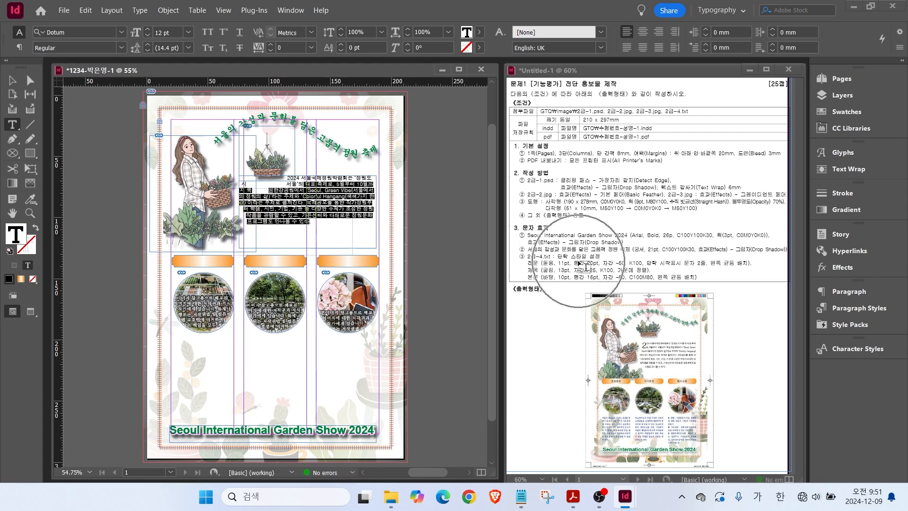
{"action": "left_click", "coordinate": [829, 309]}
{"action": "left_click", "coordinate": [693, 355]}
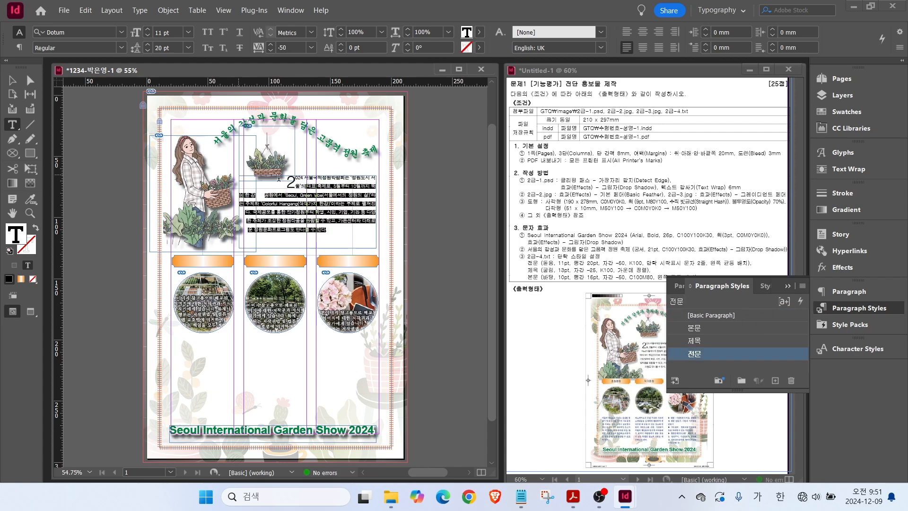
{"action": "left_click", "coordinate": [11, 81]}
{"action": "left_click_drag", "start_coordinate": [307, 176], "coordinate": [307, 188]}
{"action": "left_click", "coordinate": [788, 286]}
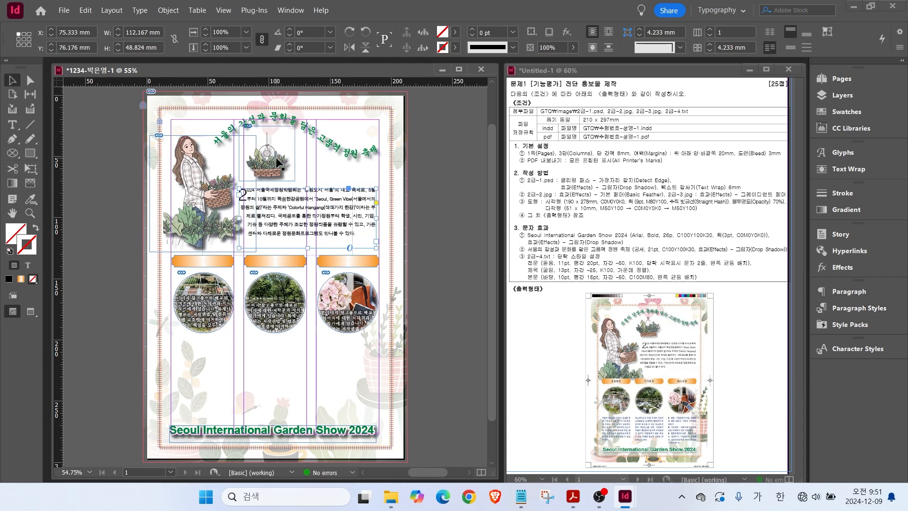
{"action": "left_click", "coordinate": [275, 374]}
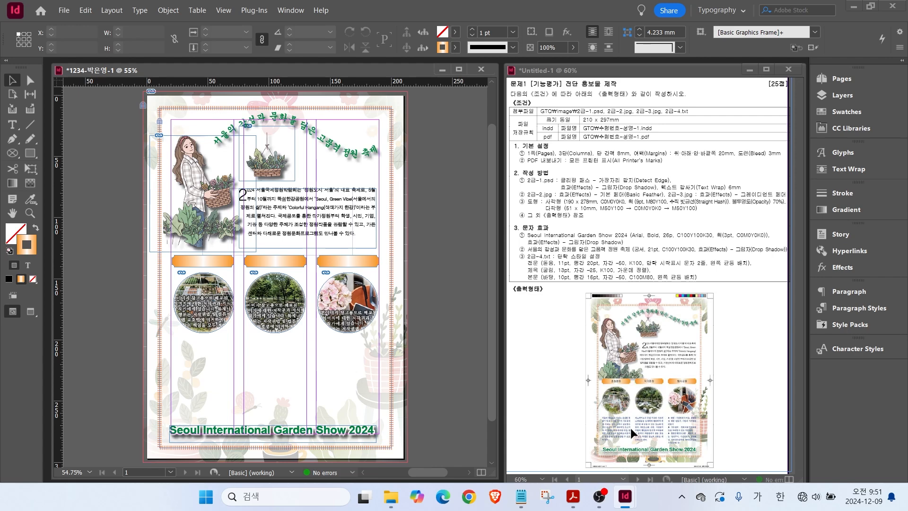
{"action": "key", "text": "ctrl"}
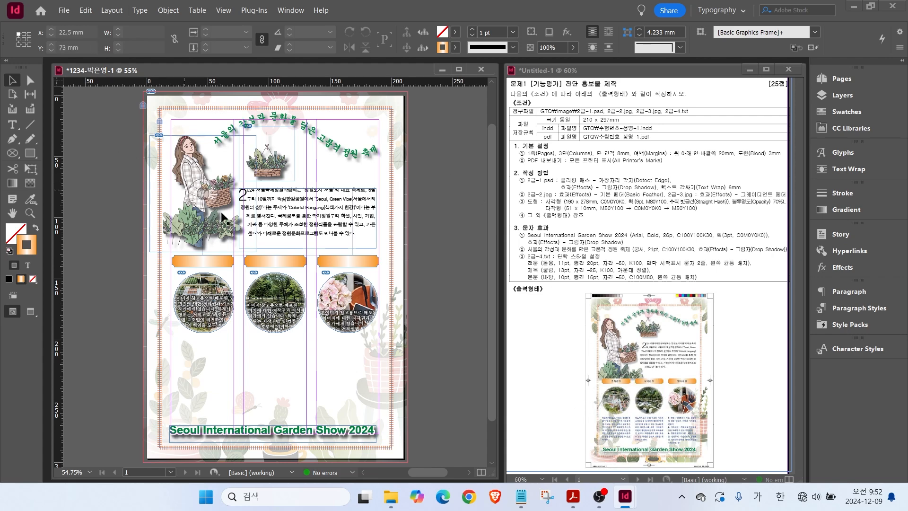
Place the 초청정원 heading on the first orange banner in the 제목 style.
{"action": "left_click", "coordinate": [521, 496]}
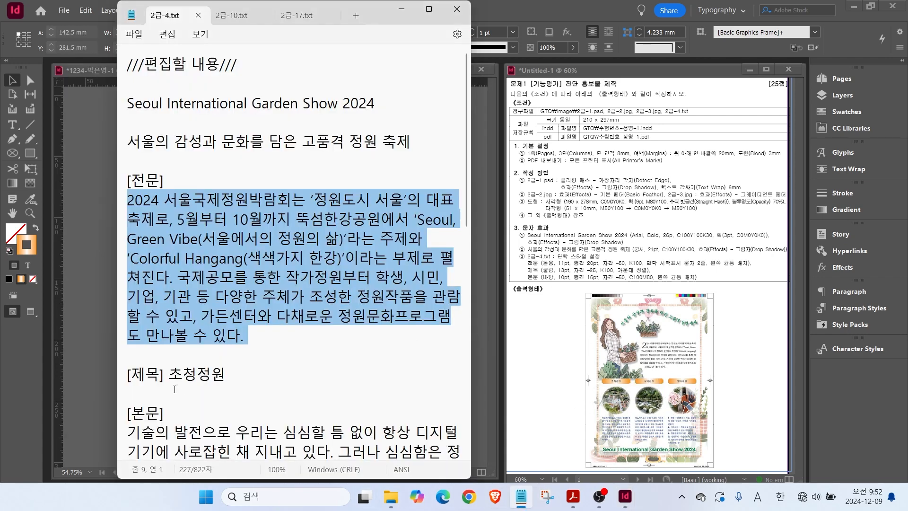
{"action": "left_click_drag", "start_coordinate": [169, 374], "coordinate": [233, 386]}
{"action": "key", "text": "ctrl+c"}
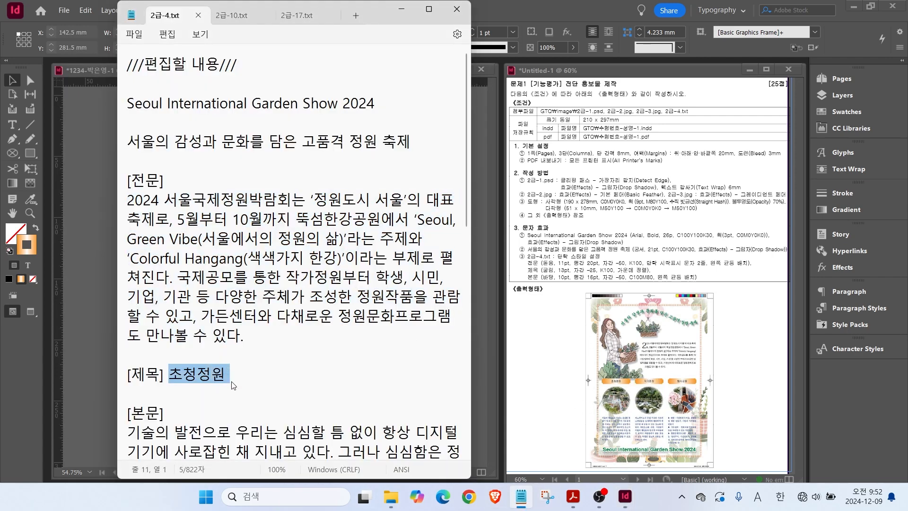
{"action": "left_click", "coordinate": [92, 337]}
{"action": "scroll", "coordinate": [207, 277], "scroll_direction": "up", "scroll_amount": 3}
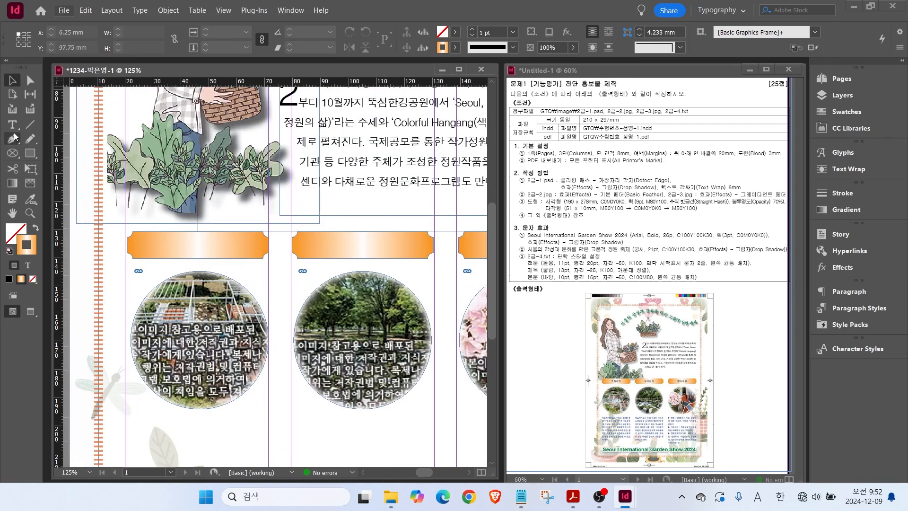
{"action": "left_click", "coordinate": [12, 124]}
{"action": "left_click_drag", "start_coordinate": [146, 231], "coordinate": [249, 258]}
{"action": "key", "text": "ctrl+v"}
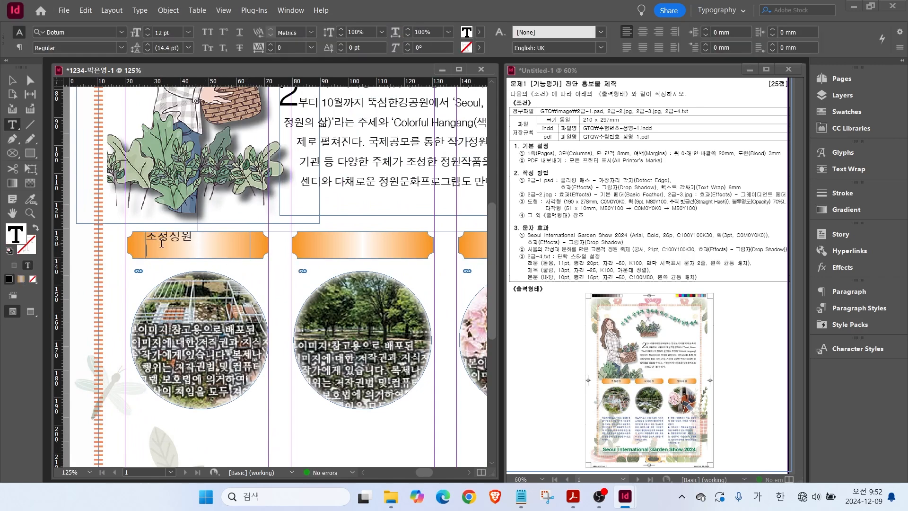
{"action": "left_click", "coordinate": [859, 308]}
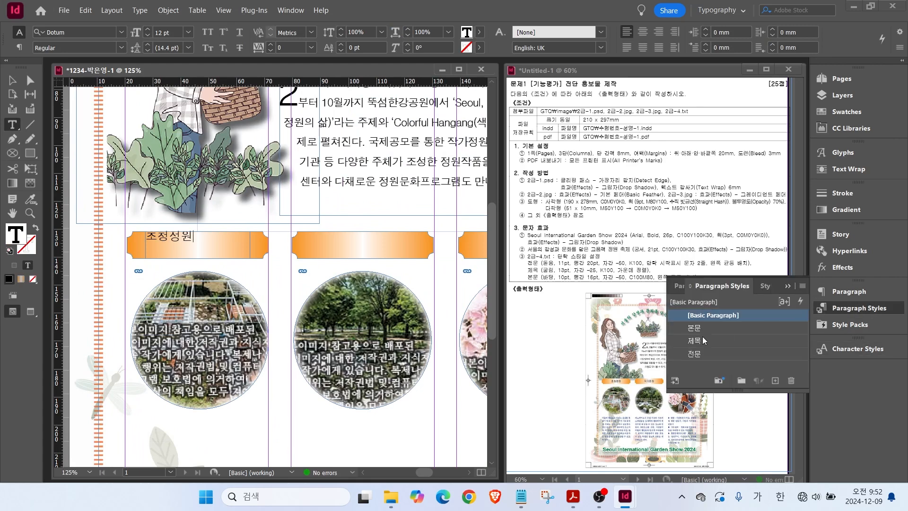
{"action": "left_click", "coordinate": [697, 341]}
{"action": "left_click", "coordinate": [12, 80]}
{"action": "left_click_drag", "start_coordinate": [198, 231], "coordinate": [469, 255]}
Copy the heading onto the other banners and change the second one to 작가정원.
{"action": "scroll", "coordinate": [379, 469], "scroll_direction": "right", "scroll_amount": 1}
{"action": "left_click_drag", "start_coordinate": [480, 218], "coordinate": [389, 223]}
{"action": "left_click_drag", "start_coordinate": [385, 254], "coordinate": [396, 254]}
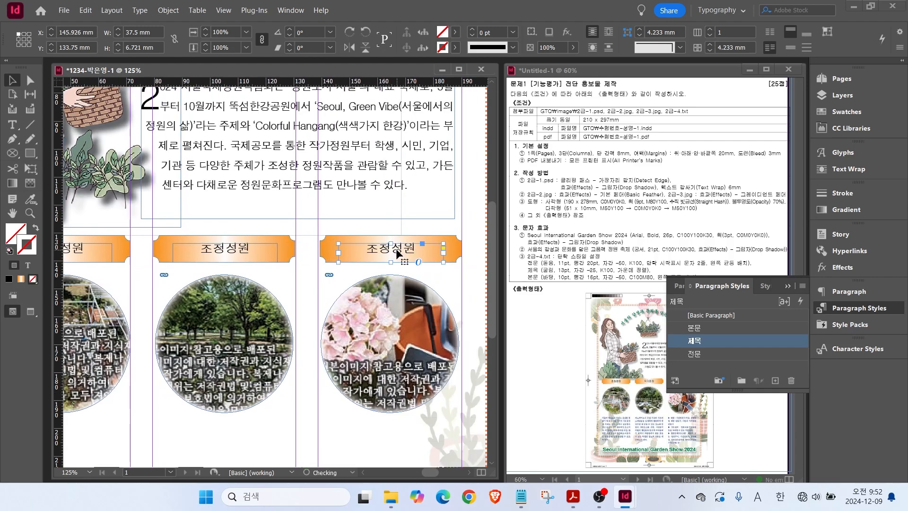
{"action": "left_click", "coordinate": [520, 503]}
{"action": "scroll", "coordinate": [265, 321], "scroll_direction": "down", "scroll_amount": 4}
{"action": "left_click_drag", "start_coordinate": [165, 298], "coordinate": [225, 304]}
{"action": "key", "text": "ctrl+c"}
{"action": "key", "text": "alt+Tab"}
{"action": "double_click", "coordinate": [209, 253]}
{"action": "key", "text": "ctrl+a"}
{"action": "key", "text": "ctrl+v"}
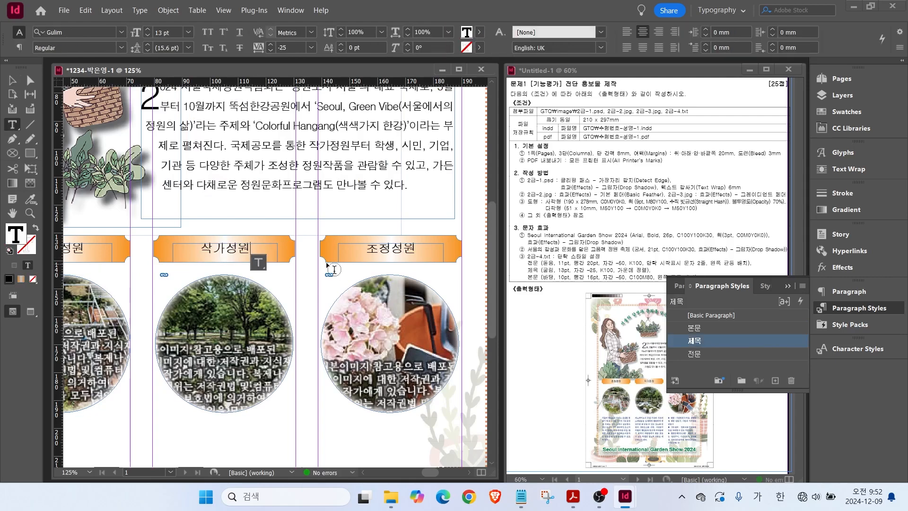
Replace the third banner's heading with 행사내용.
{"action": "left_click", "coordinate": [520, 498]}
{"action": "left_click_drag", "start_coordinate": [182, 298], "coordinate": [229, 301]}
{"action": "key", "text": "ctrl+c"}
{"action": "key", "text": "alt+Tab"}
{"action": "double_click", "coordinate": [390, 251]}
{"action": "key", "text": "ctrl+v"}
{"action": "scroll", "coordinate": [393, 265], "scroll_direction": "down", "scroll_amount": 4}
{"action": "key", "text": "Escape"}
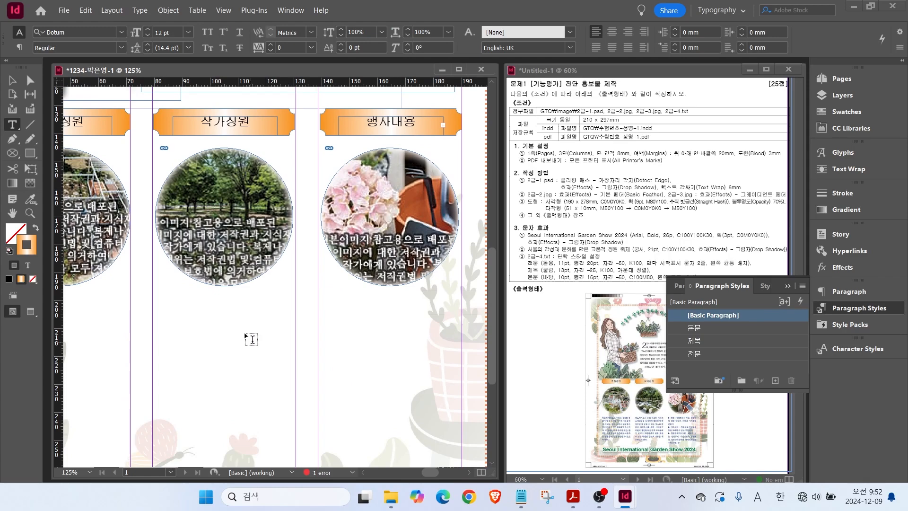
Copy the first garden's body paragraph from the brochure text file.
{"action": "left_click_drag", "start_coordinate": [222, 417], "coordinate": [361, 300]}
{"action": "key", "text": "alt+Tab"}
{"action": "scroll", "coordinate": [284, 284], "scroll_direction": "up", "scroll_amount": 7}
{"action": "left_click_drag", "start_coordinate": [128, 355], "coordinate": [371, 433]}
{"action": "key", "text": "ctrl+c"}
{"action": "key", "text": "alt+Tab"}
Paste the first garden's body text below its photo in the 본문 style and duplicate the frame.
{"action": "key", "text": "t"}
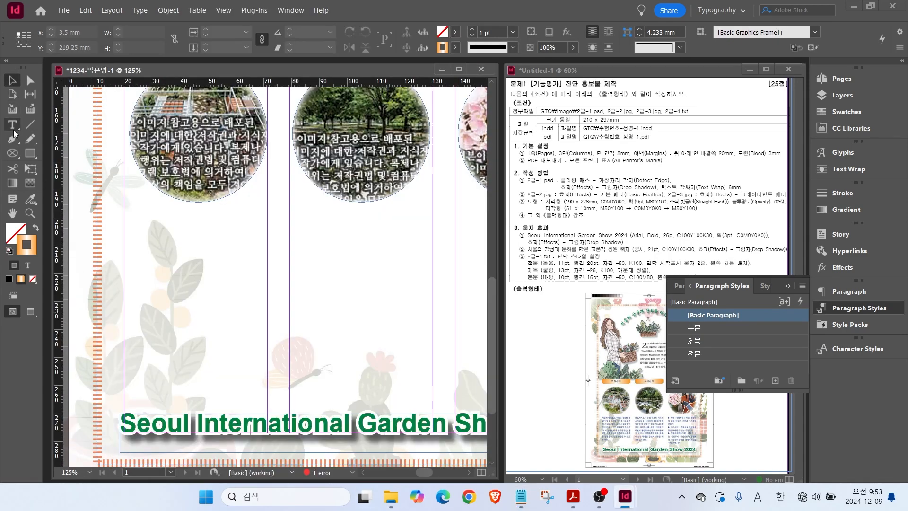
{"action": "mouse_move", "coordinate": [126, 210]}
{"action": "left_mouse_down"}
{"action": "mouse_move", "coordinate": [267, 362]}
{"action": "mouse_move", "coordinate": [268, 395]}
{"action": "left_mouse_up"}
{"action": "key", "text": "ctrl+v"}
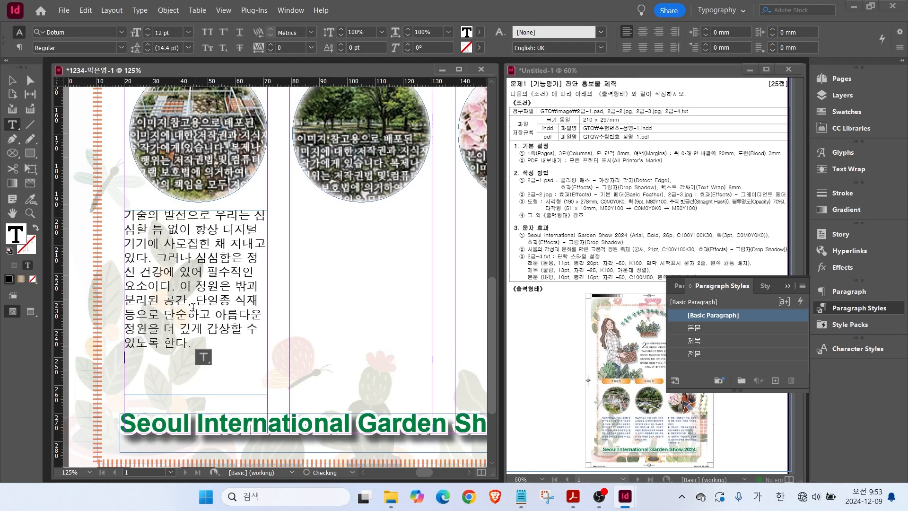
{"action": "left_click_drag", "start_coordinate": [193, 342], "coordinate": [137, 230]}
{"action": "left_click", "coordinate": [698, 331]}
{"action": "key", "text": "Escape"}
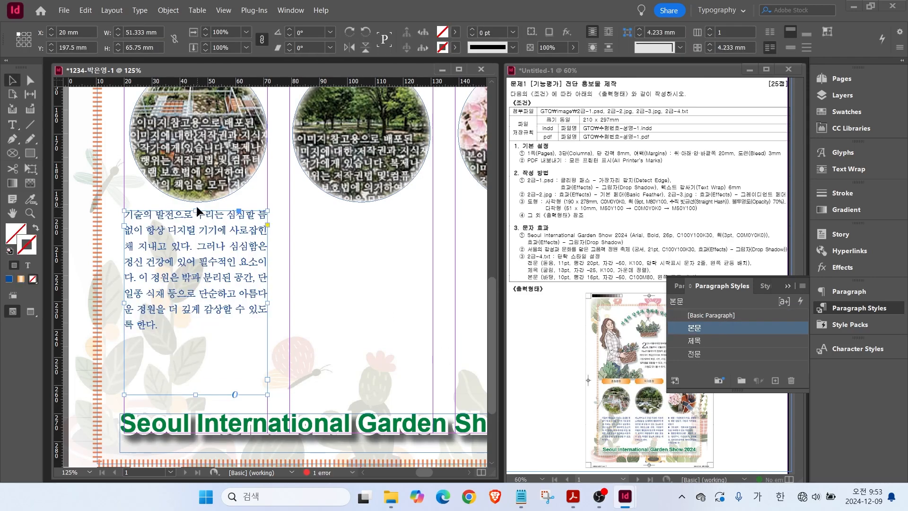
{"action": "left_click_drag", "start_coordinate": [196, 211], "coordinate": [196, 227]}
{"action": "left_click_drag", "start_coordinate": [165, 265], "coordinate": [339, 303]}
Replace the middle column's text with the next garden's body paragraph.
{"action": "left_click", "coordinate": [521, 496]}
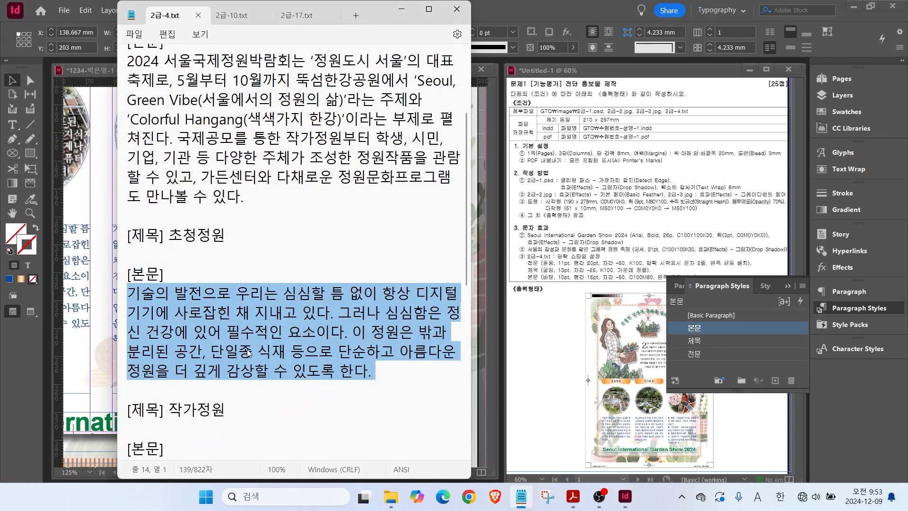
{"action": "scroll", "coordinate": [293, 283], "scroll_direction": "down", "scroll_amount": 3}
{"action": "left_click_drag", "start_coordinate": [127, 306], "coordinate": [397, 393]}
{"action": "left_click", "coordinate": [108, 310]}
{"action": "double_click", "coordinate": [147, 337]}
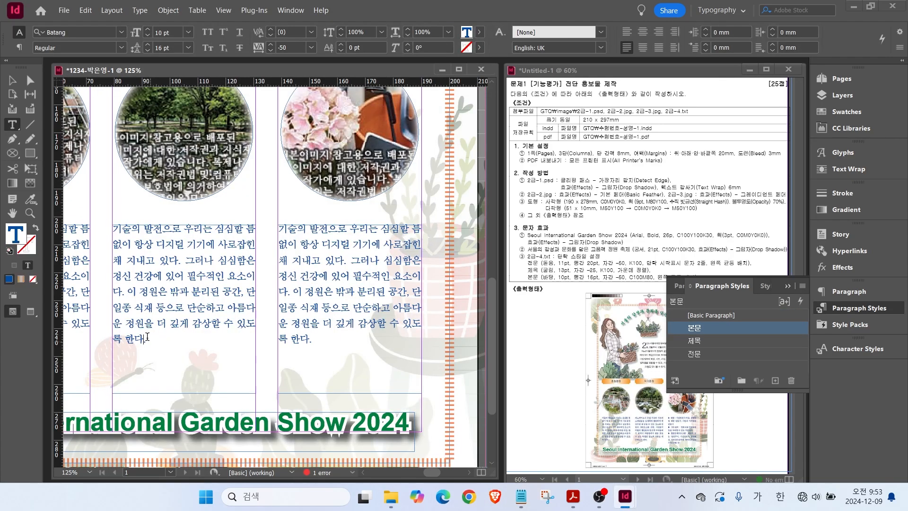
{"action": "key", "text": "ctrl+a"}
{"action": "key", "text": "ctrl+v"}
Fill the third column with the ▶ bullet lines from the notes.
{"action": "key", "text": "alt+Tab"}
{"action": "scroll", "coordinate": [293, 283], "scroll_direction": "down", "scroll_amount": 5}
{"action": "left_click_drag", "start_coordinate": [128, 257], "coordinate": [207, 377]}
{"action": "key", "text": "ctrl+c"}
{"action": "left_click", "coordinate": [86, 310]}
{"action": "left_click", "coordinate": [301, 347]}
{"action": "key", "text": "ctrl+a"}
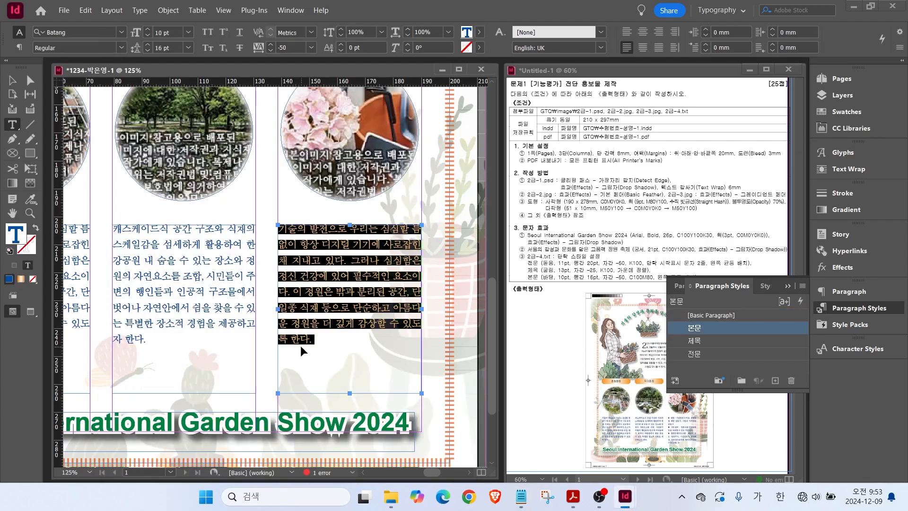
{"action": "key", "text": "ctrl+v"}
Fit the whole page in the window and preview the layout without guides.
{"action": "double_click", "coordinate": [13, 213]}
{"action": "left_click", "coordinate": [848, 307]}
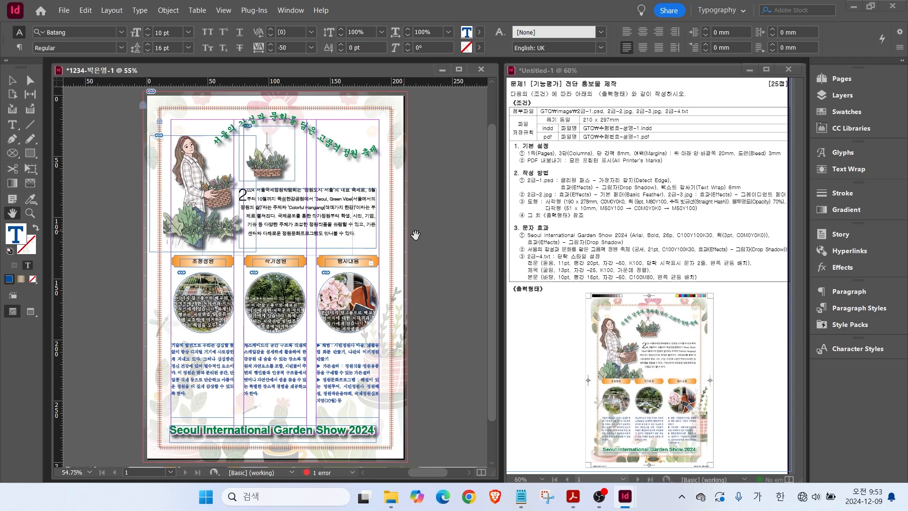
{"action": "left_click", "coordinate": [30, 312]}
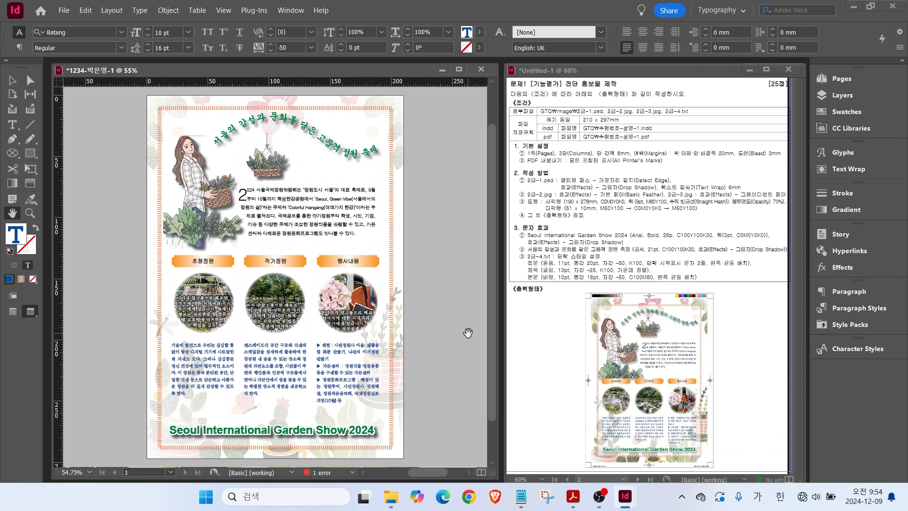
{"action": "key", "text": "v"}
{"action": "left_click_drag", "start_coordinate": [142, 101], "coordinate": [431, 411]}
{"action": "left_click_drag", "start_coordinate": [284, 345], "coordinate": [284, 355]}
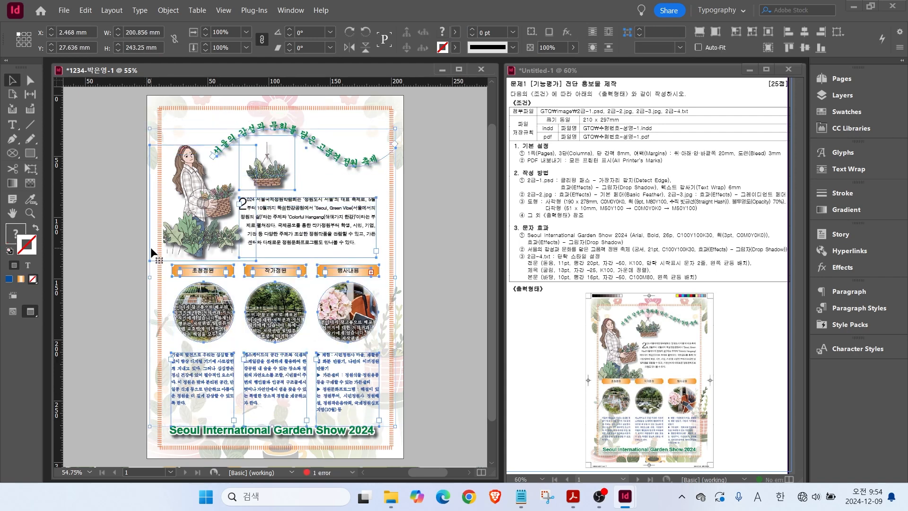
{"action": "left_click", "coordinate": [110, 147]}
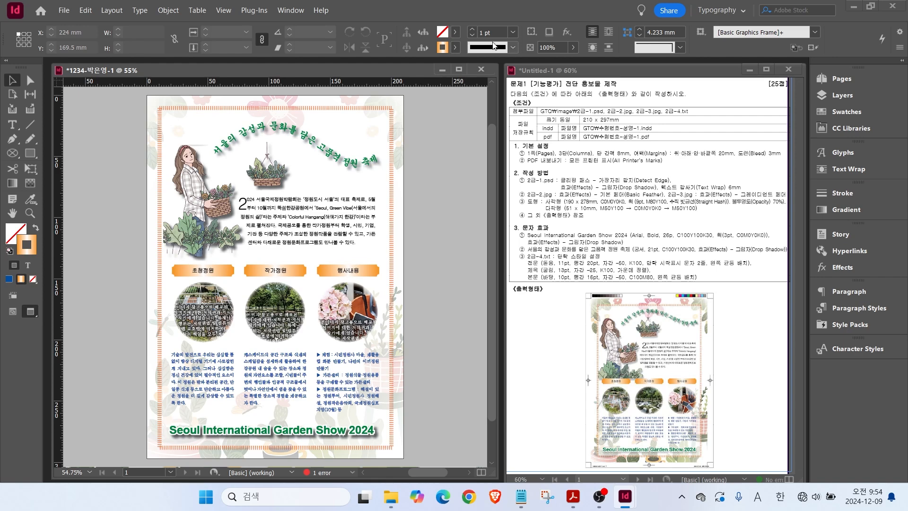
{"action": "left_click", "coordinate": [62, 11]}
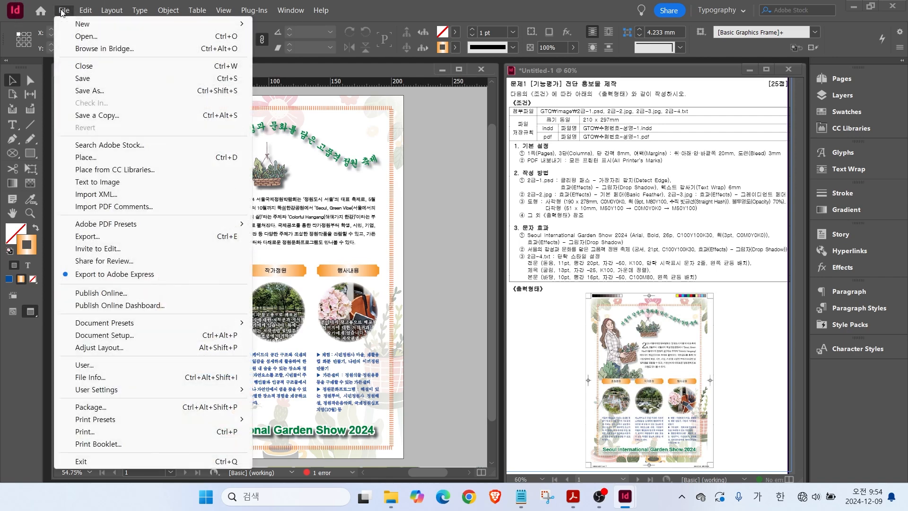
Save the garden show brochure as an .indd file in the GTQ folder.
{"action": "left_click", "coordinate": [76, 80]}
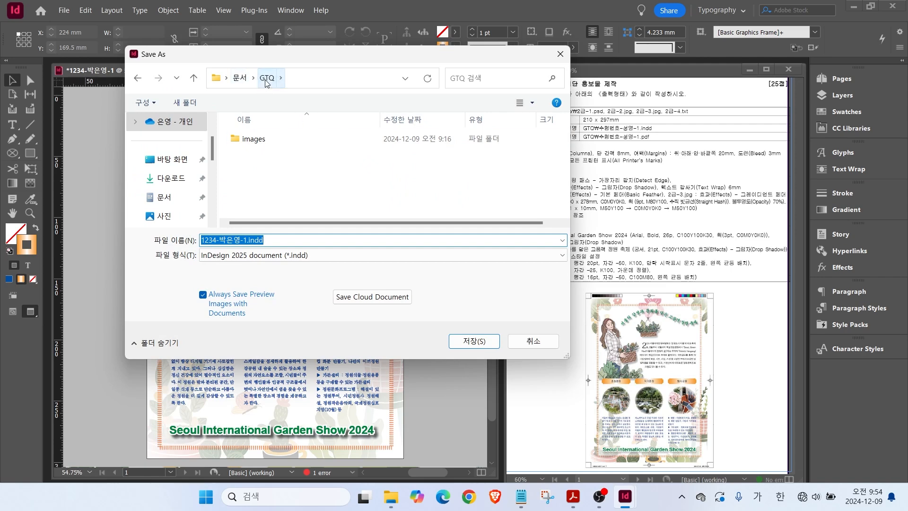
{"action": "key", "text": "ctrl"}
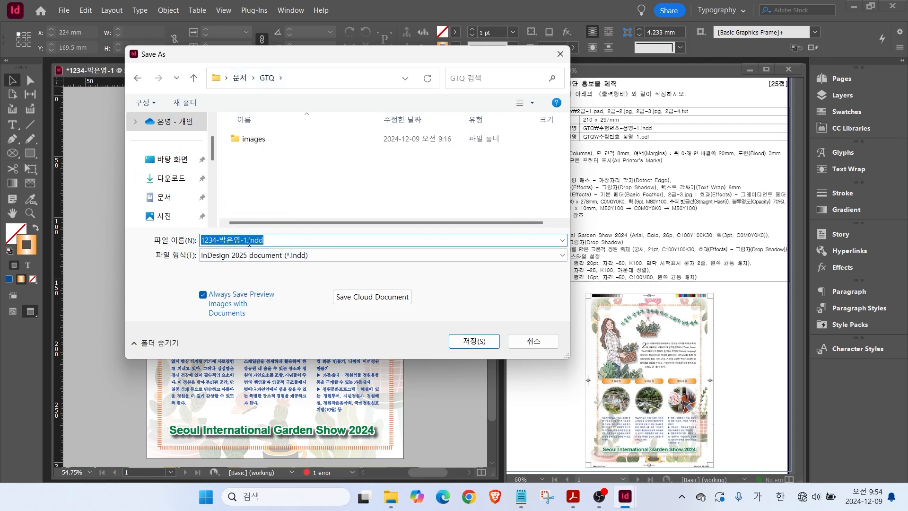
{"action": "left_click", "coordinate": [475, 340]}
{"action": "key", "text": "ctrl"}
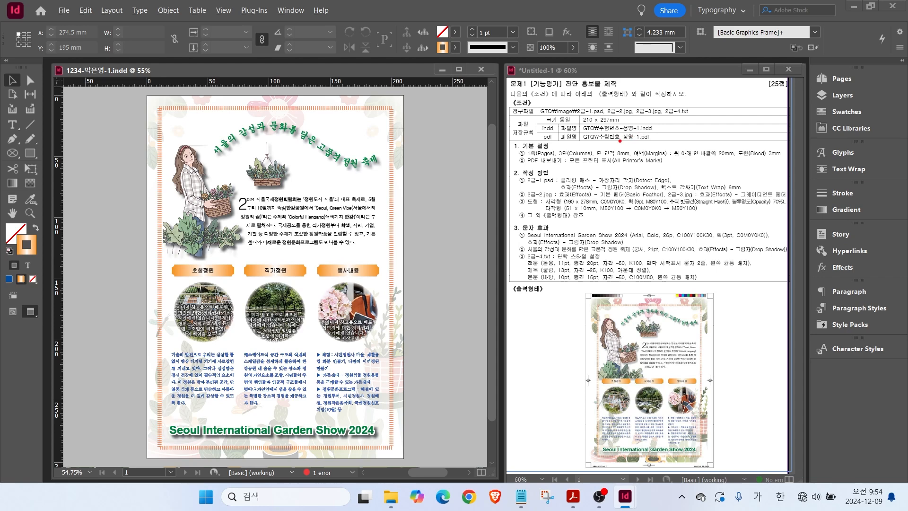
{"action": "mouse_move", "coordinate": [548, 165]}
{"action": "left_mouse_down"}
{"action": "mouse_move", "coordinate": [572, 192]}
{"action": "mouse_move", "coordinate": [569, 166]}
{"action": "mouse_move", "coordinate": [715, 166]}
{"action": "left_mouse_up"}
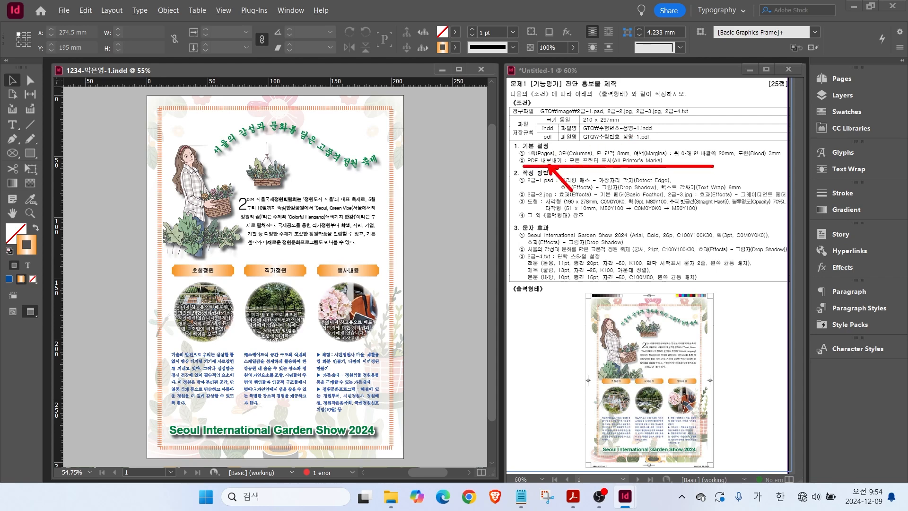
{"action": "key", "text": "Escape"}
{"action": "left_click", "coordinate": [64, 10]}
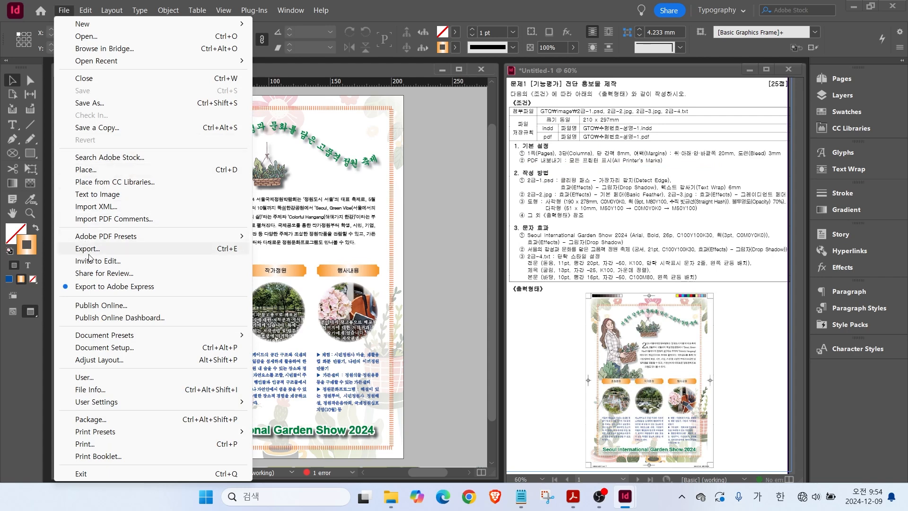
Export the page as Adobe PDF (Print) with All Printer's Marks enabled.
{"action": "left_click", "coordinate": [88, 250]}
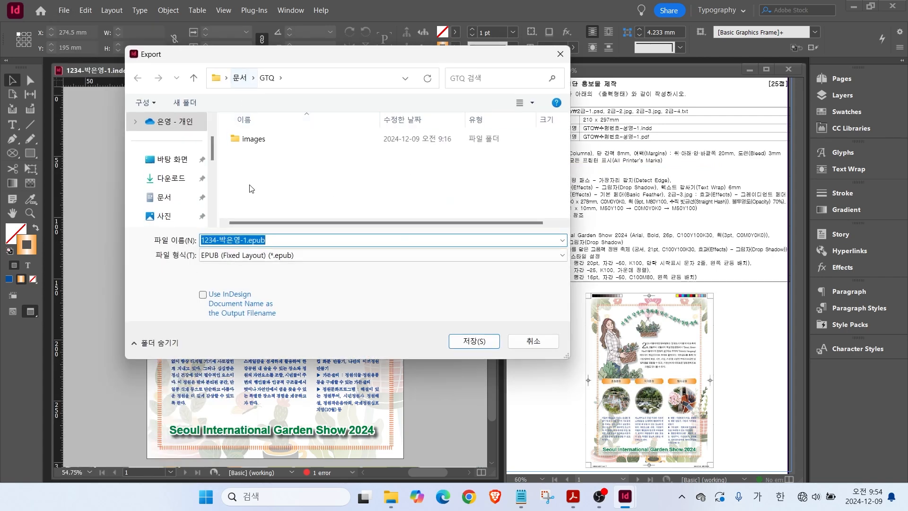
{"action": "left_click", "coordinate": [256, 256]}
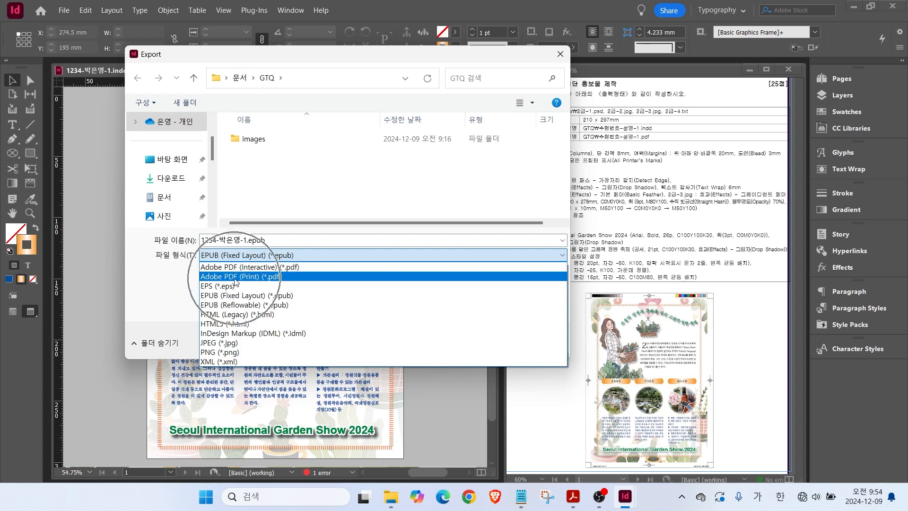
{"action": "left_click", "coordinate": [235, 279]}
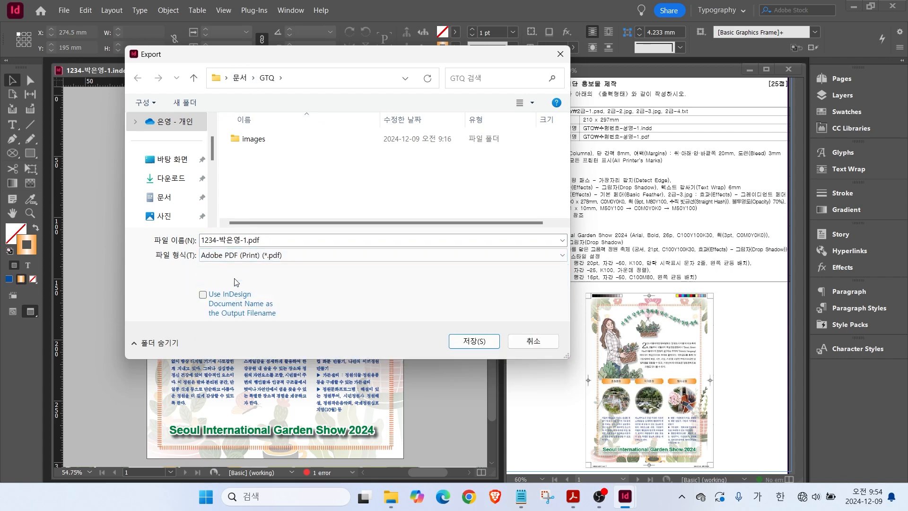
{"action": "left_click", "coordinate": [474, 341]}
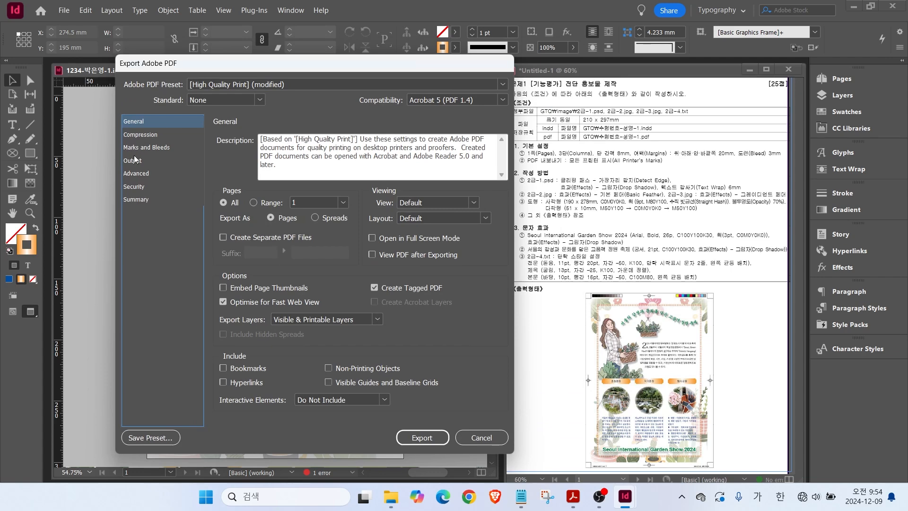
{"action": "left_click", "coordinate": [132, 148]}
{"action": "key", "text": "alt"}
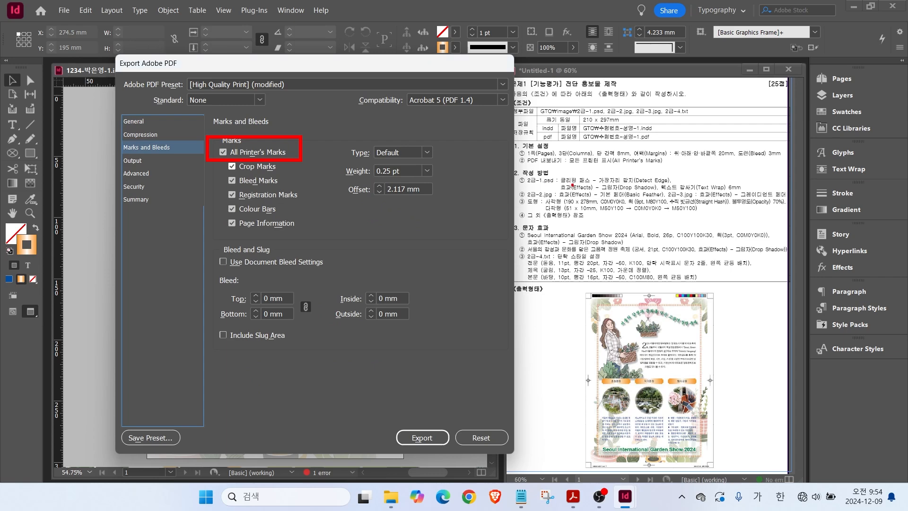
{"action": "left_click_drag", "start_coordinate": [587, 167], "coordinate": [684, 167]}
{"action": "left_click", "coordinate": [421, 436]}
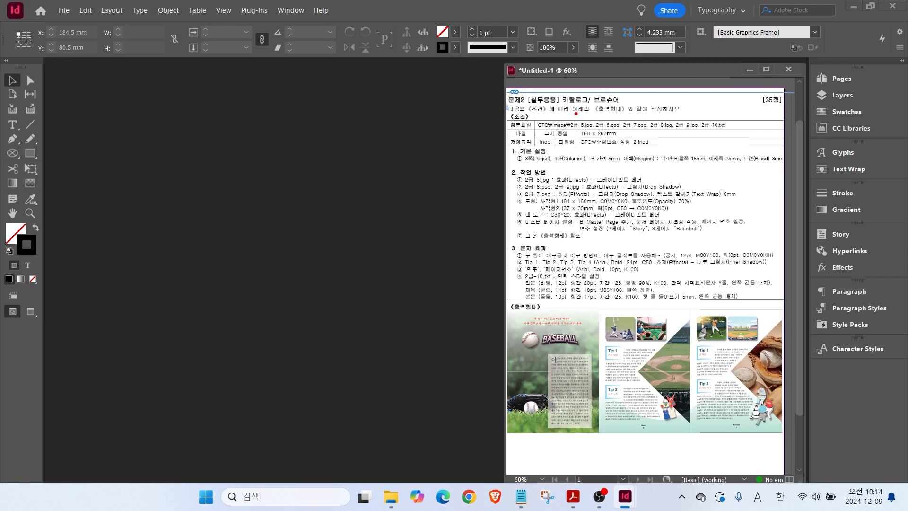
Start a new document named with the candidate's number and name, sized 198 × 267 mm.
{"action": "mouse_move", "coordinate": [571, 115]}
{"action": "left_mouse_down"}
{"action": "mouse_move", "coordinate": [630, 140]}
{"action": "mouse_move", "coordinate": [667, 171]}
{"action": "mouse_move", "coordinate": [641, 143]}
{"action": "left_mouse_up"}
{"action": "left_click", "coordinate": [64, 9]}
{"action": "mouse_move", "coordinate": [90, 24]}
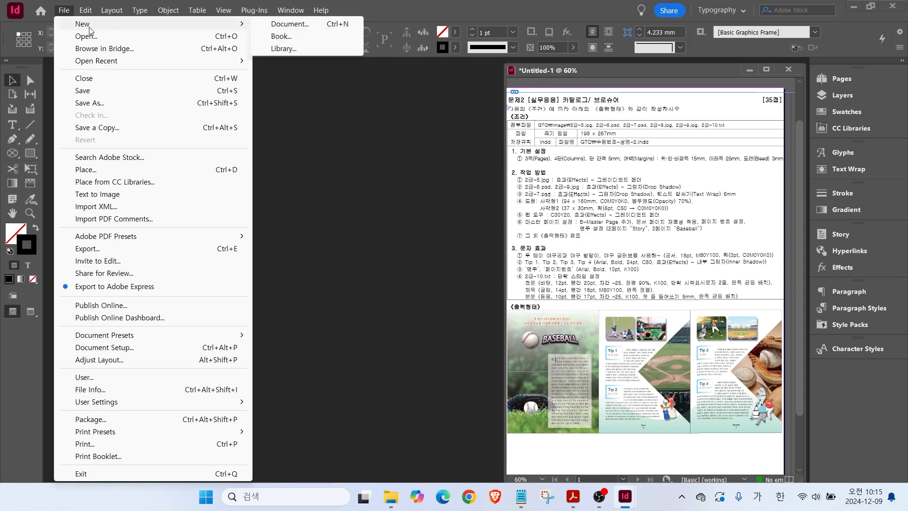
{"action": "left_click", "coordinate": [286, 24]}
{"action": "double_click", "coordinate": [357, 126]}
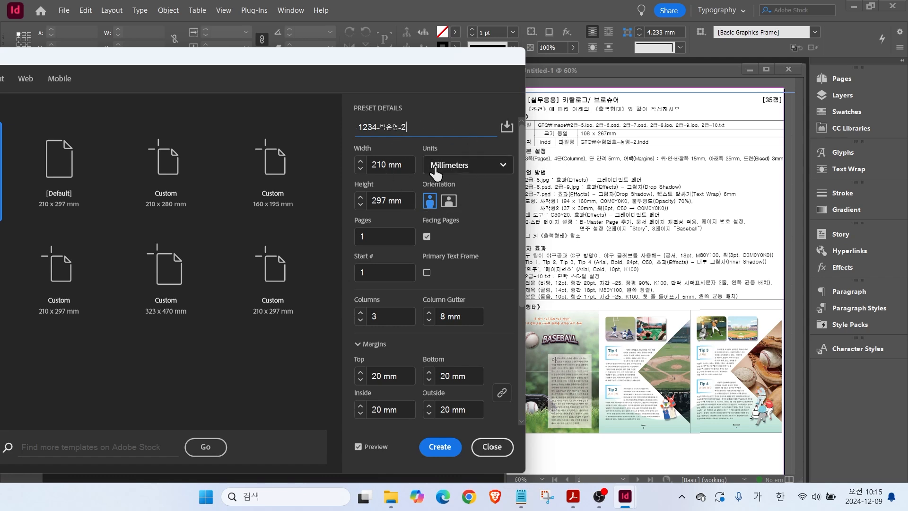
{"action": "left_click_drag", "start_coordinate": [402, 164], "coordinate": [358, 163]}
{"action": "type", "text": "198"}
{"action": "key", "text": "Tab"}
{"action": "type", "text": "267"}
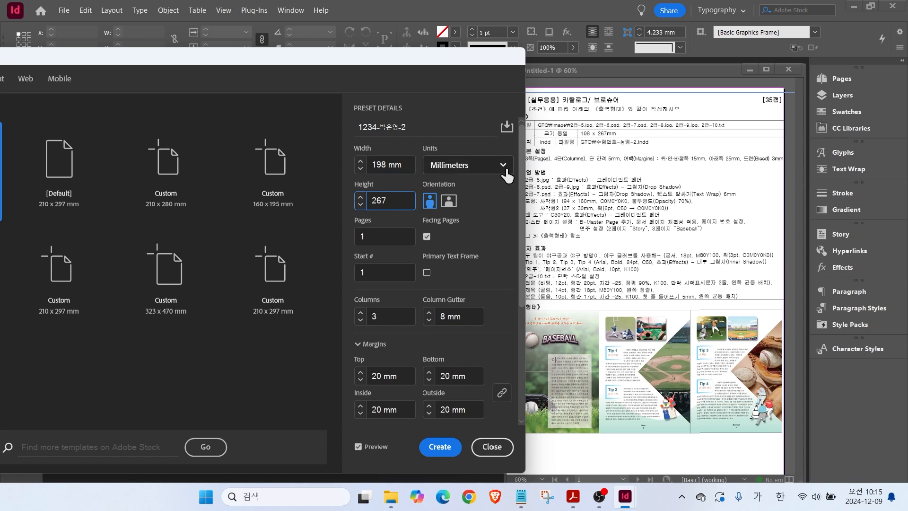
Set 3 pages, 4 columns with a 5 mm gutter, and unlink the margins.
{"action": "left_click", "coordinate": [368, 235]}
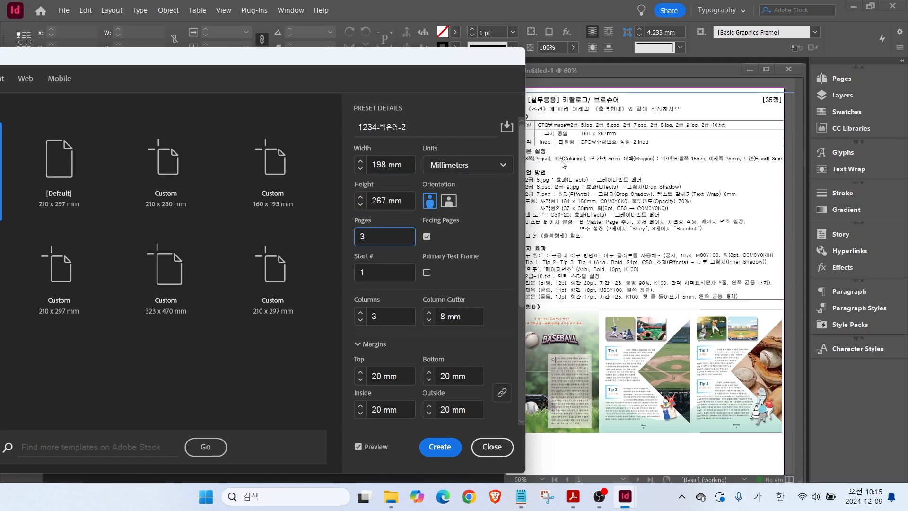
{"action": "left_click", "coordinate": [371, 272]}
{"action": "key", "text": "Tab"}
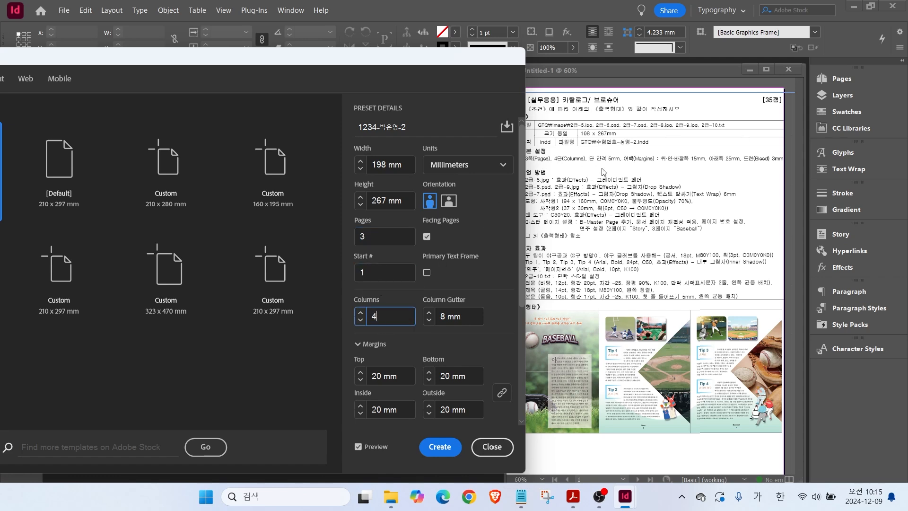
{"action": "left_click", "coordinate": [429, 322]}
{"action": "left_click", "coordinate": [502, 393]}
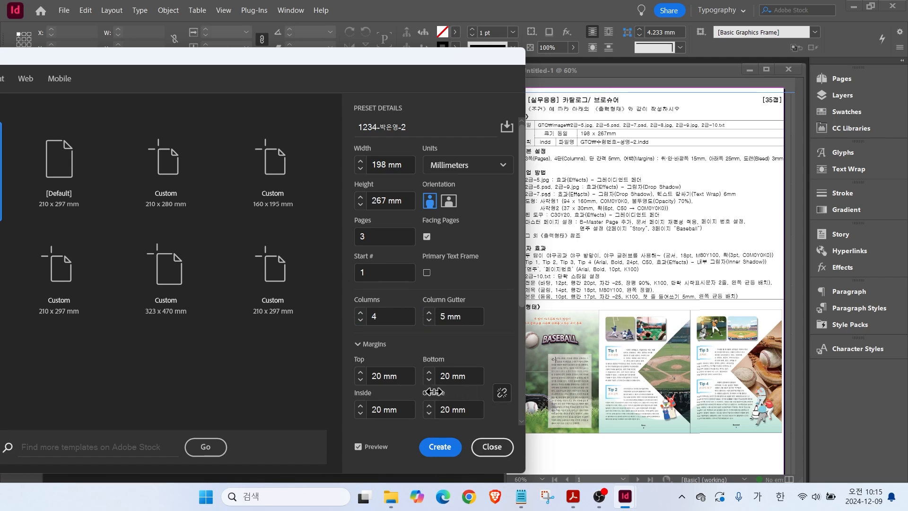
Set all margins to 15 mm except a 25 mm bottom, and create the document.
{"action": "left_click", "coordinate": [404, 375]}
{"action": "type", "text": "15"}
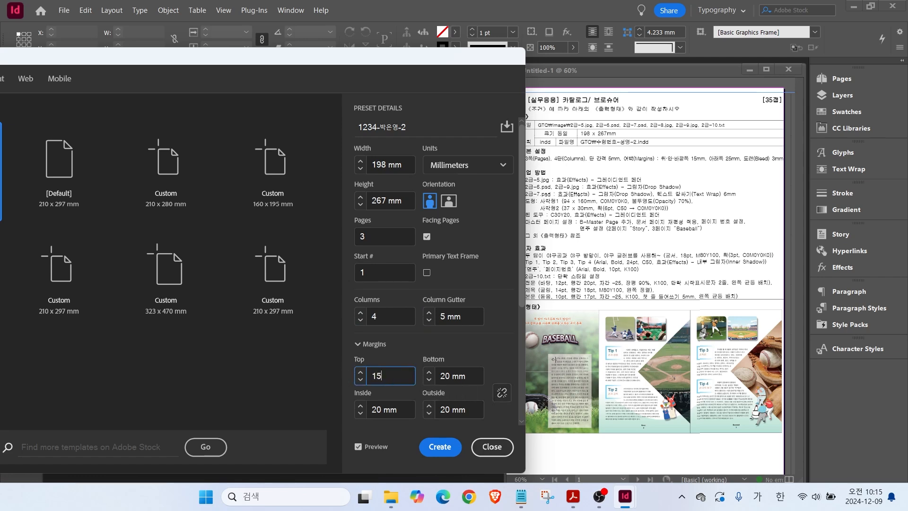
{"action": "key", "text": "Tab"}
{"action": "type", "text": "15"}
{"action": "key", "text": "Tab"}
{"action": "type", "text": "15"}
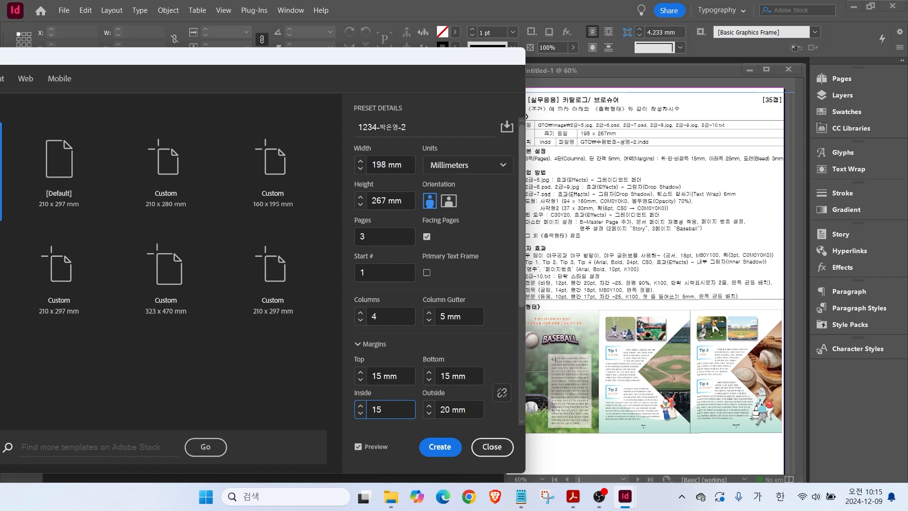
{"action": "key", "text": "Tab"}
{"action": "type", "text": "15"}
{"action": "left_click", "coordinate": [461, 374]}
{"action": "type", "text": "25"}
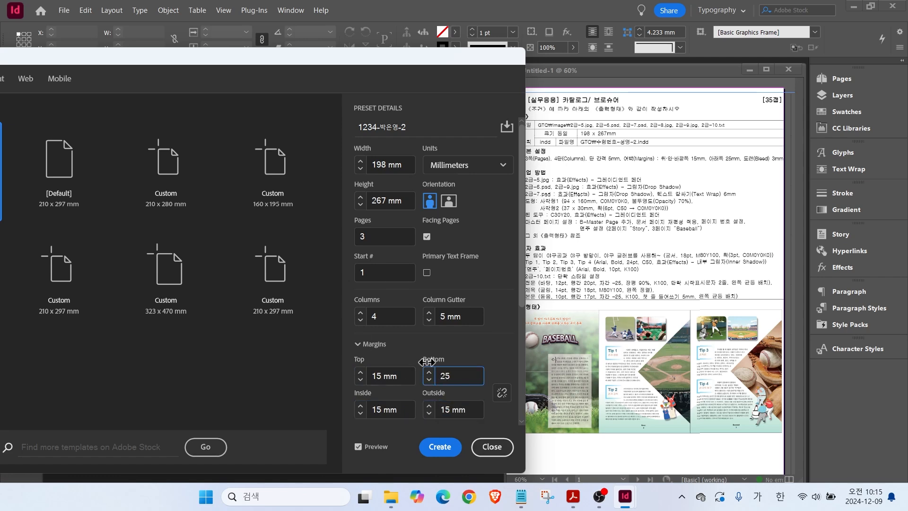
{"action": "scroll", "coordinate": [519, 292], "scroll_direction": "down", "scroll_amount": 4}
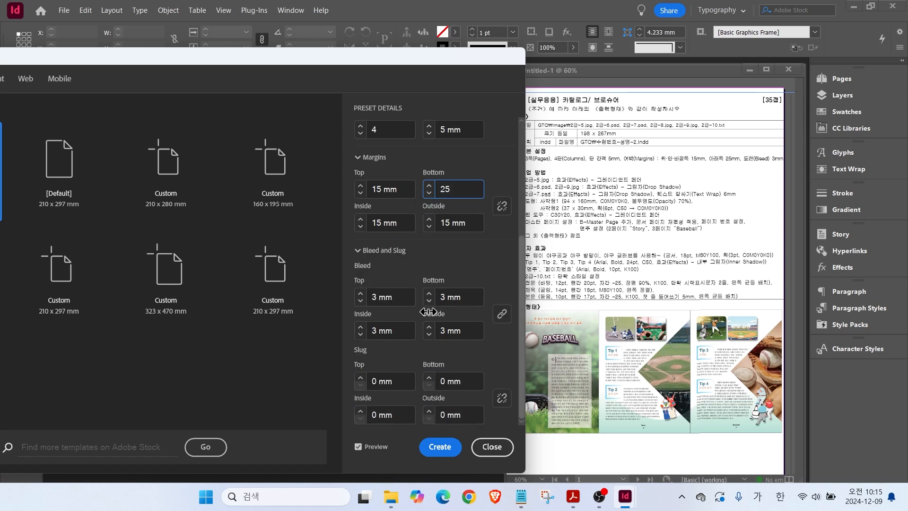
{"action": "left_click", "coordinate": [438, 447]}
{"action": "scroll", "coordinate": [241, 262], "scroll_direction": "down", "scroll_amount": 5}
{"action": "scroll", "coordinate": [239, 272], "scroll_direction": "down", "scroll_amount": 10}
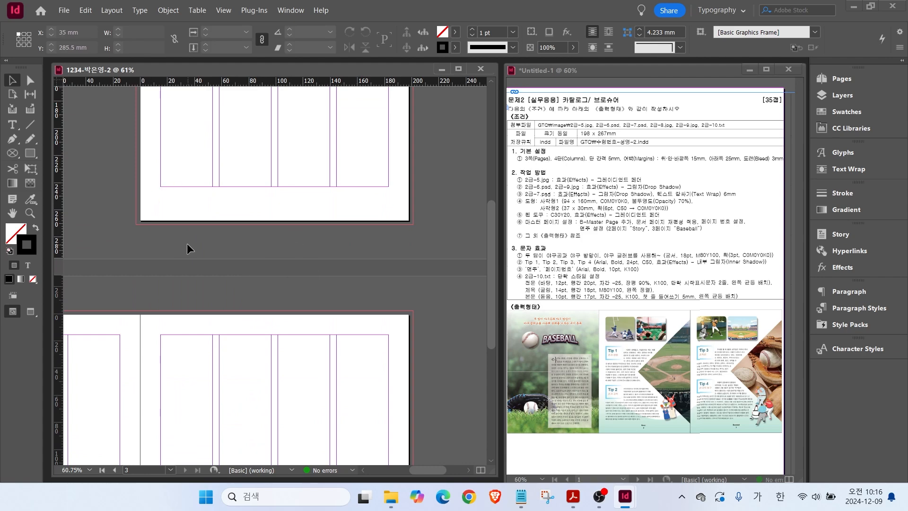
Turn off page shuffling in the Pages panel and drag page 2 beside page 1.
{"action": "scroll", "coordinate": [189, 249], "scroll_direction": "down", "scroll_amount": 3}
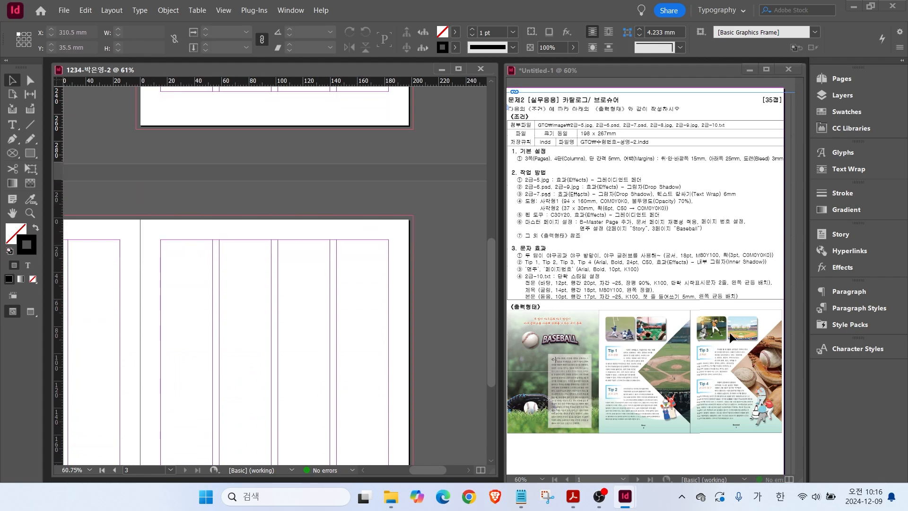
{"action": "left_click", "coordinate": [836, 81]}
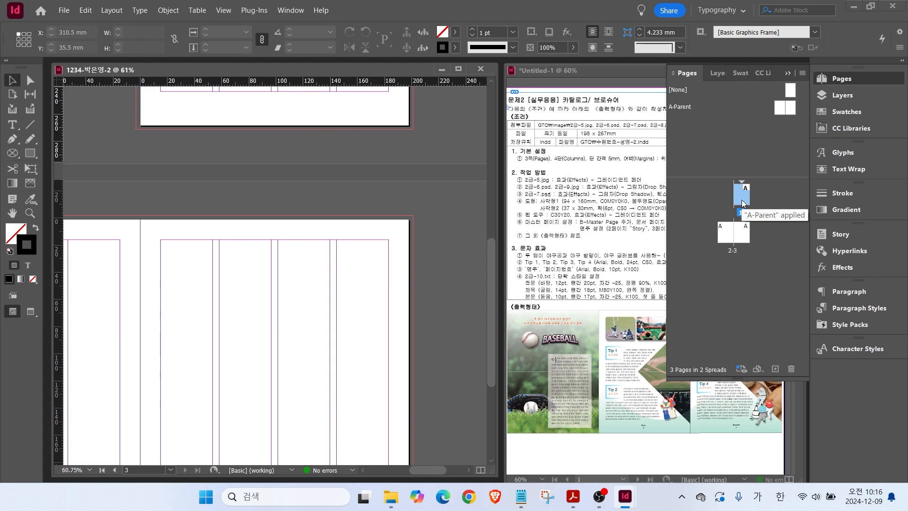
{"action": "left_click", "coordinate": [727, 233]}
{"action": "right_click", "coordinate": [740, 215]}
{"action": "left_click", "coordinate": [720, 399]}
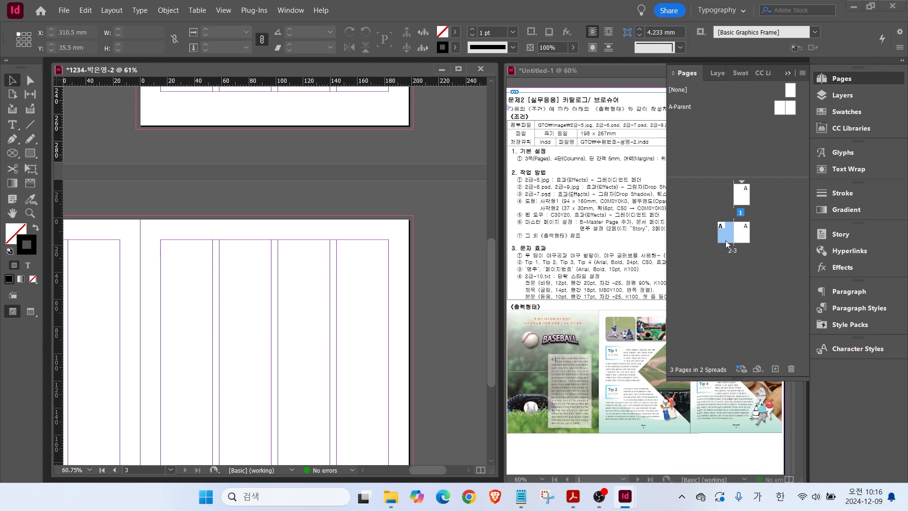
{"action": "left_click_drag", "start_coordinate": [728, 243], "coordinate": [769, 204]}
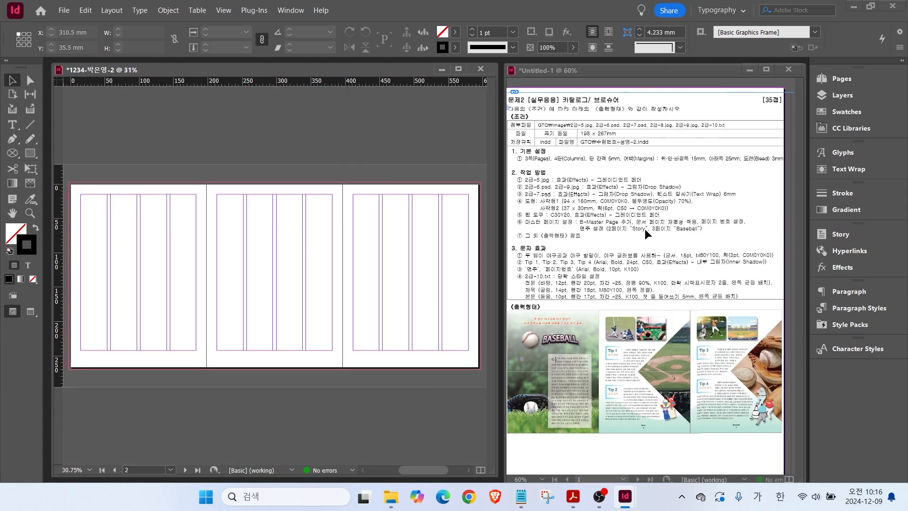
Duplicate the blue swatch into a white C=0 M=0 Y=0 K=0 swatch and a mint C=30 M=0 Y=20 K=0 swatch.
{"action": "left_click", "coordinate": [843, 112]}
{"action": "left_click", "coordinate": [706, 230]}
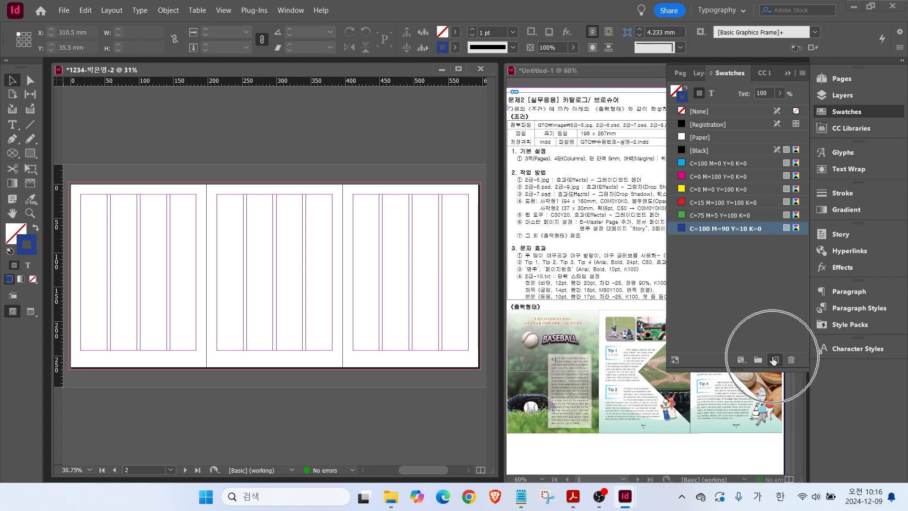
{"action": "left_click", "coordinate": [774, 360]}
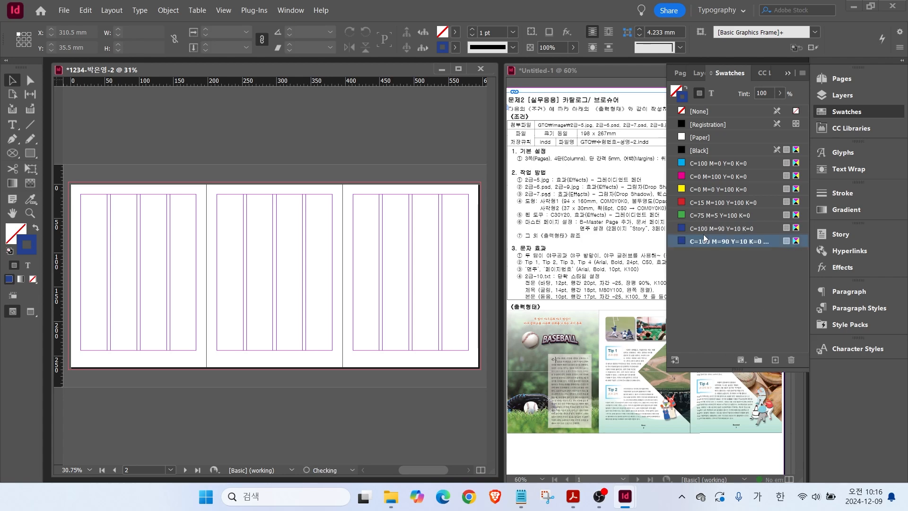
{"action": "double_click", "coordinate": [695, 242]}
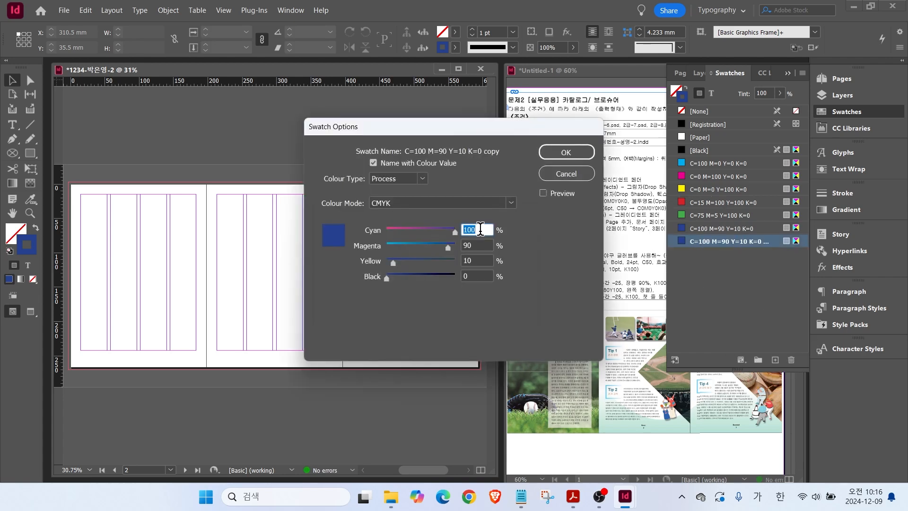
{"action": "type", "text": "0"}
{"action": "key", "text": "Tab"}
{"action": "type", "text": "0"}
{"action": "key", "text": "Tab"}
{"action": "type", "text": "0"}
{"action": "key", "text": "Return"}
{"action": "double_click", "coordinate": [775, 360]}
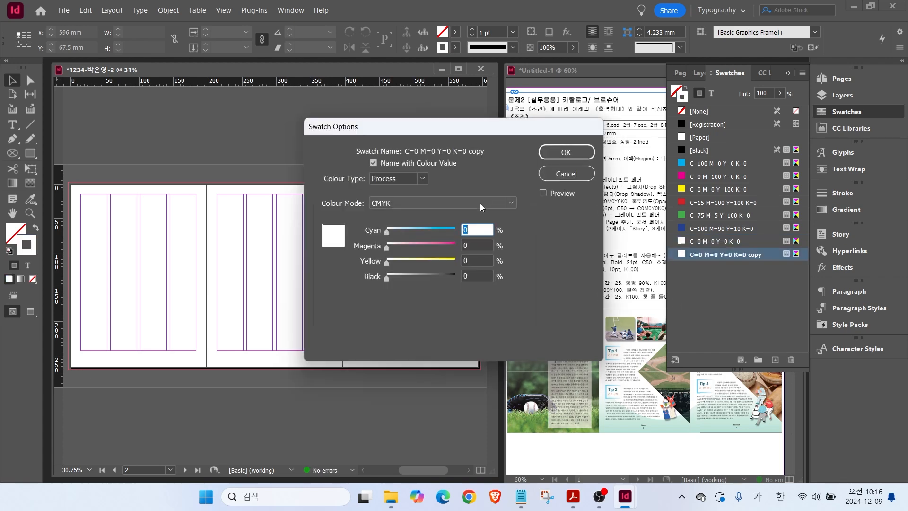
{"action": "type", "text": "30"}
{"action": "key", "text": "Tab"}
{"action": "key", "text": "Tab"}
{"action": "type", "text": "20"}
{"action": "key", "text": "Return"}
Add an orange C=0 M=80 Y=100 K=0 swatch and a black C=0 M=0 Y=0 K=100 swatch, then delete the extra black copy.
{"action": "double_click", "coordinate": [775, 360]}
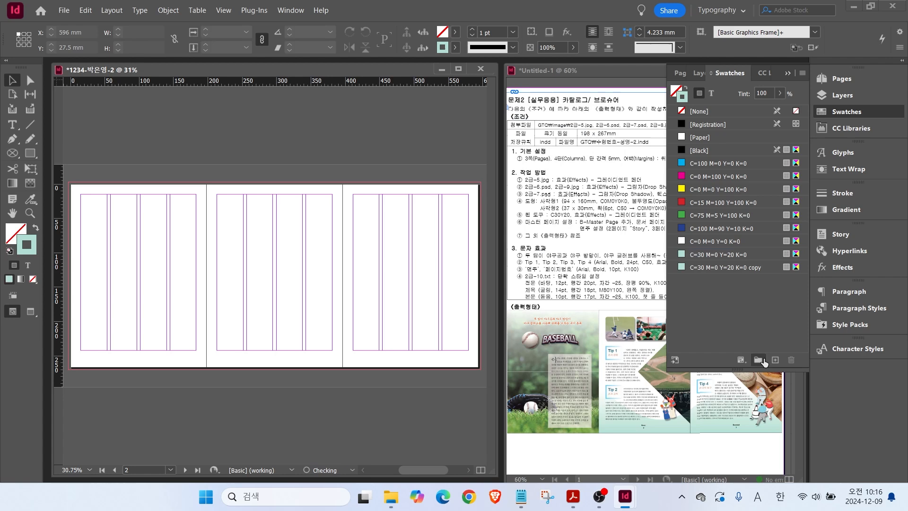
{"action": "type", "text": "0"}
{"action": "key", "text": "Tab"}
{"action": "type", "text": "80"}
{"action": "key", "text": "Tab"}
{"action": "type", "text": "100"}
{"action": "key", "text": "Return"}
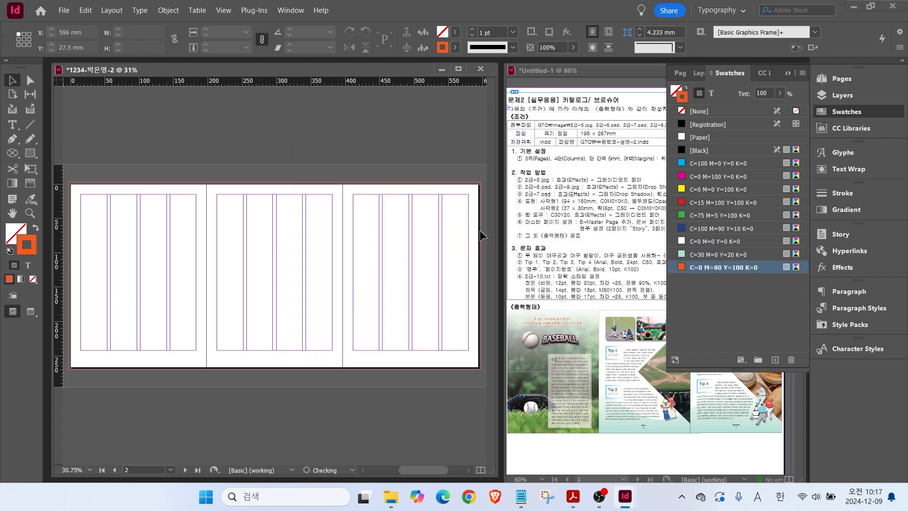
{"action": "left_click", "coordinate": [774, 359]}
{"action": "double_click", "coordinate": [677, 276]}
{"action": "key", "text": "Tab"}
{"action": "type", "text": "0"}
{"action": "key", "text": "Tab"}
{"action": "type", "text": "0"}
{"action": "key", "text": "Tab"}
{"action": "type", "text": "100"}
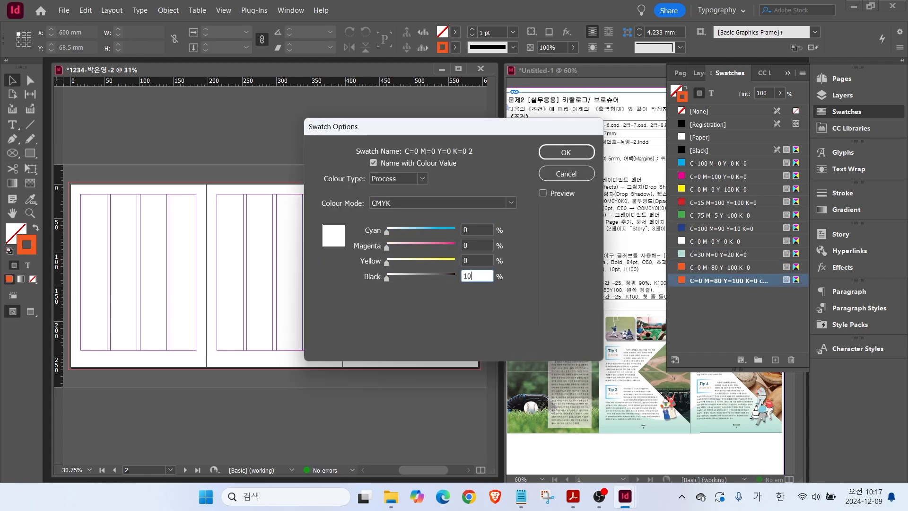
{"action": "key", "text": "Return"}
{"action": "left_click", "coordinate": [775, 359]}
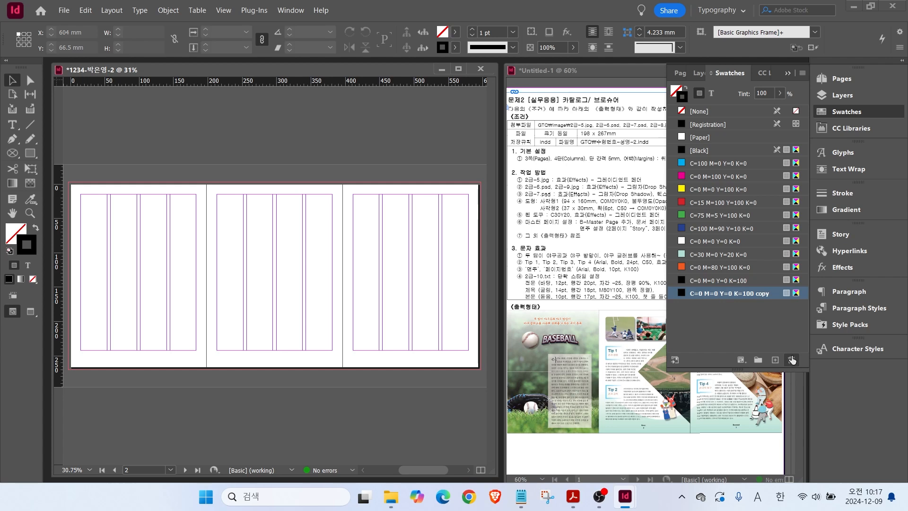
{"action": "left_click", "coordinate": [792, 359]}
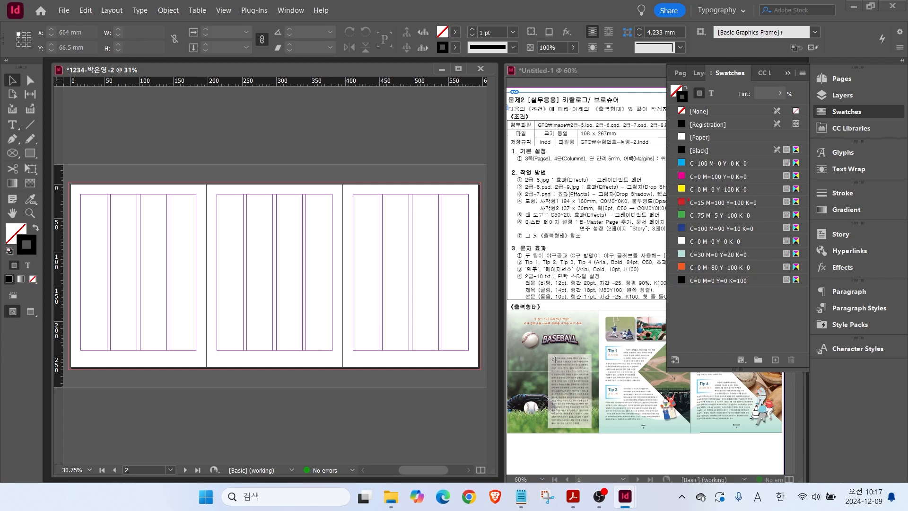
Bring up the Gradient panel and start a Linear gradient.
{"action": "left_click_drag", "start_coordinate": [616, 213], "coordinate": [667, 213]}
{"action": "left_click_drag", "start_coordinate": [815, 201], "coordinate": [876, 218]}
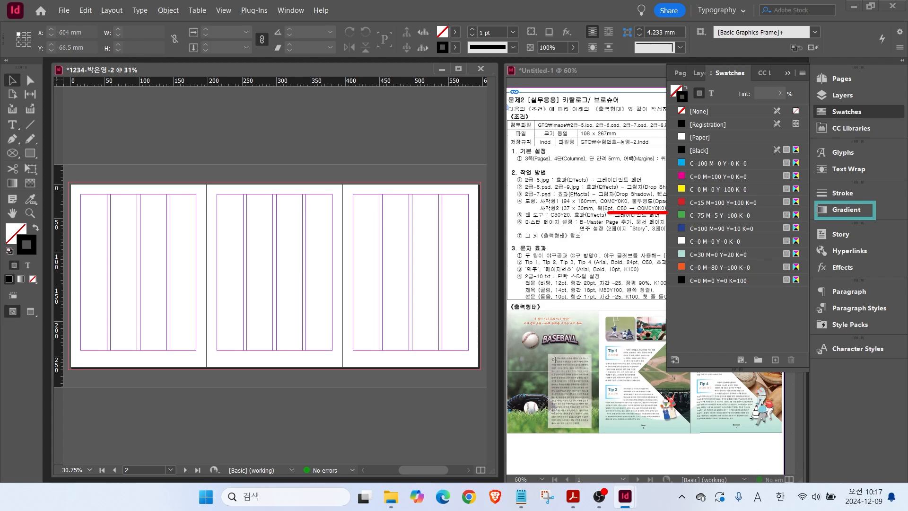
{"action": "left_click", "coordinate": [839, 212]}
{"action": "left_click", "coordinate": [678, 209]}
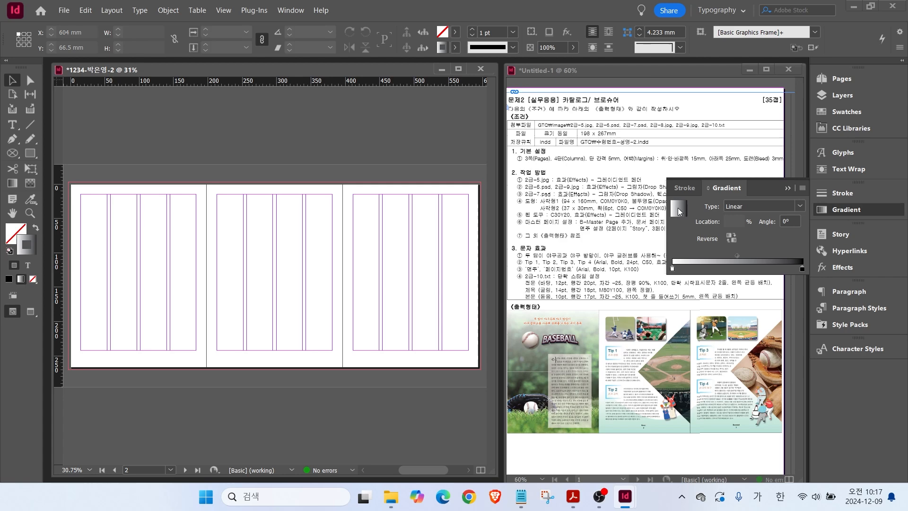
Save the linear gradient to the swatch list as New Gradient Swatch.
{"action": "right_click", "coordinate": [679, 211]}
{"action": "left_click", "coordinate": [708, 222]}
{"action": "left_click", "coordinate": [846, 112]}
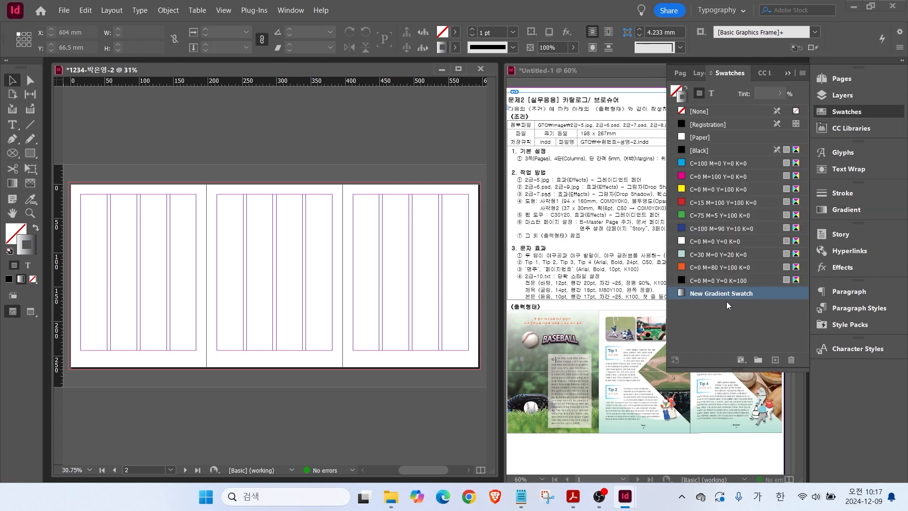
Set the gradient swatch's left stop to Cyan 50 and its right stop to white.
{"action": "double_click", "coordinate": [708, 294]}
{"action": "left_click", "coordinate": [377, 304]}
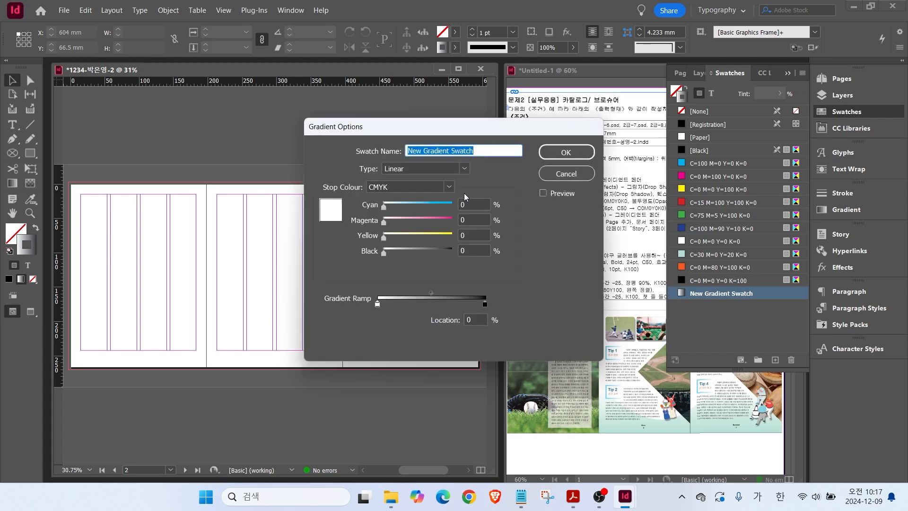
{"action": "left_click", "coordinate": [473, 204]}
{"action": "type", "text": "50"}
{"action": "key", "text": "Tab"}
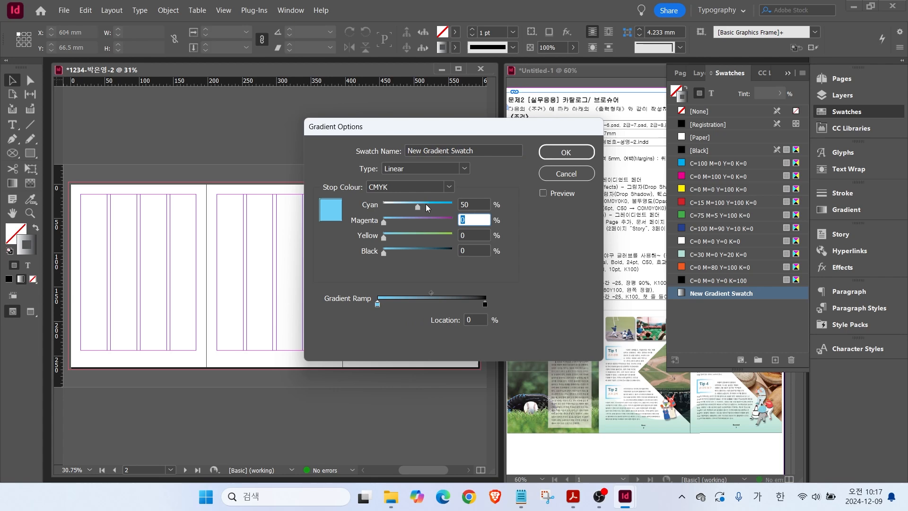
{"action": "left_click", "coordinate": [485, 303]}
{"action": "scroll", "coordinate": [388, 210], "scroll_direction": "down", "scroll_amount": 2}
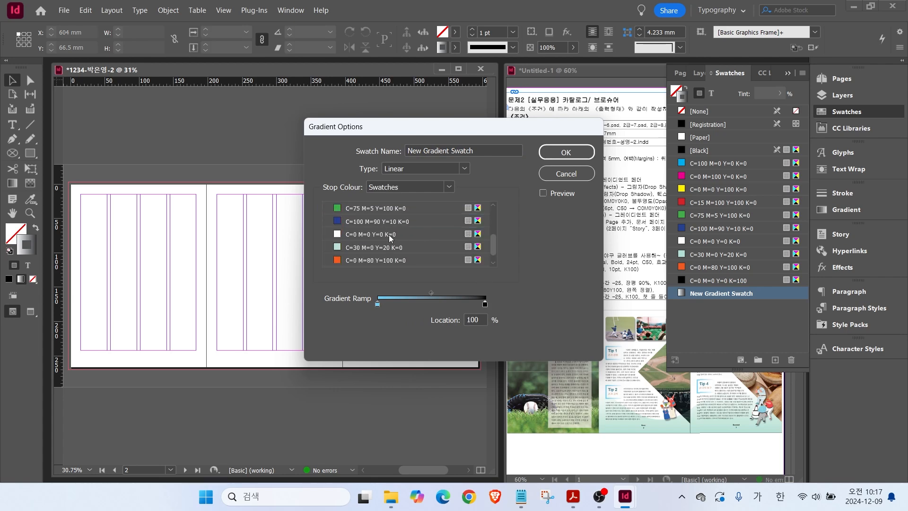
{"action": "left_click", "coordinate": [390, 235]}
{"action": "left_click", "coordinate": [565, 152]}
{"action": "left_click", "coordinate": [829, 114]}
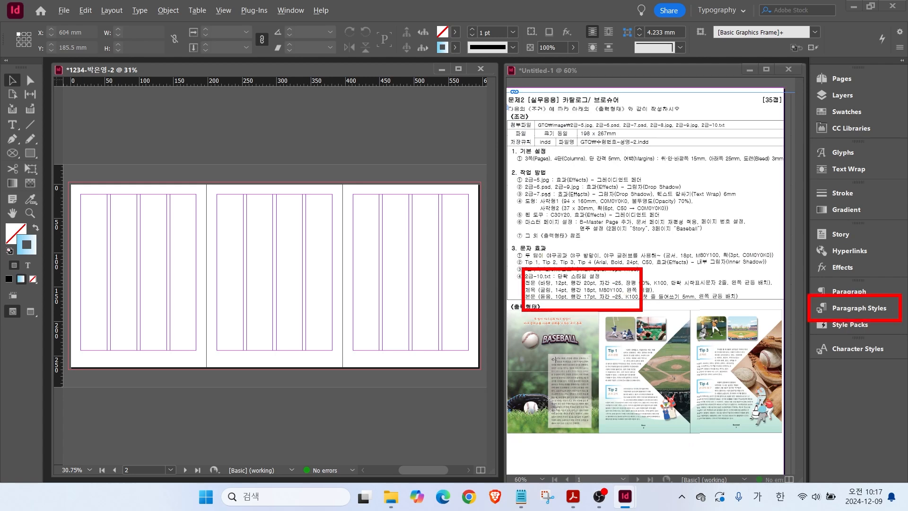
Change the [Basic Paragraph] font family to Dotum and add a new Paragraph Style 1.
{"action": "left_click", "coordinate": [854, 310]}
{"action": "left_click", "coordinate": [707, 316]}
{"action": "double_click", "coordinate": [707, 316]}
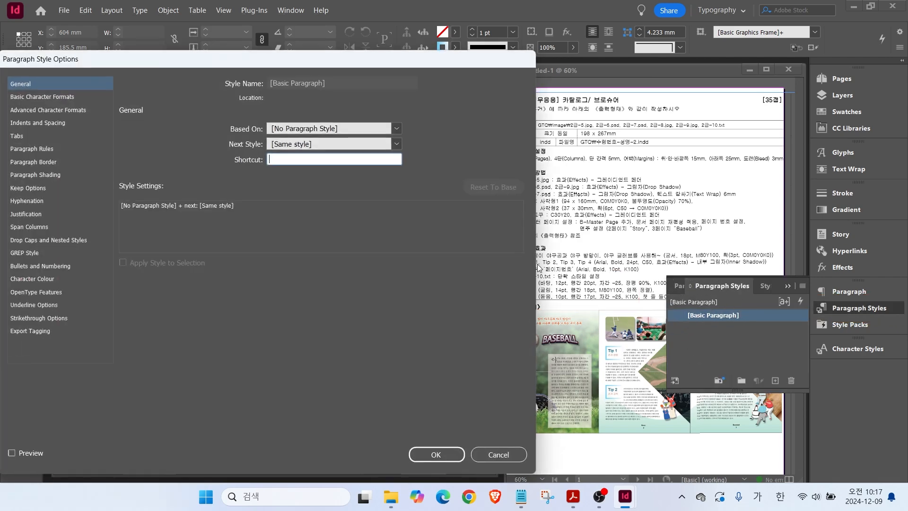
{"action": "left_click", "coordinate": [49, 97]}
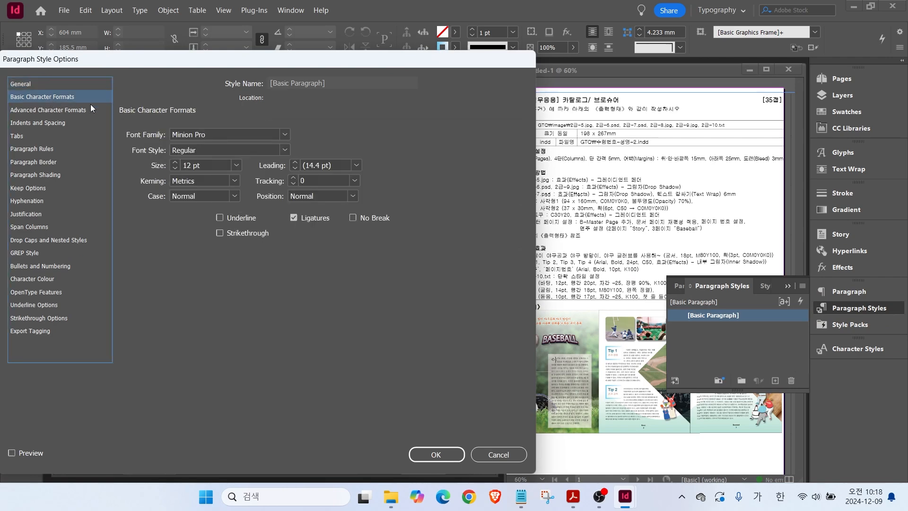
{"action": "left_click", "coordinate": [283, 136]}
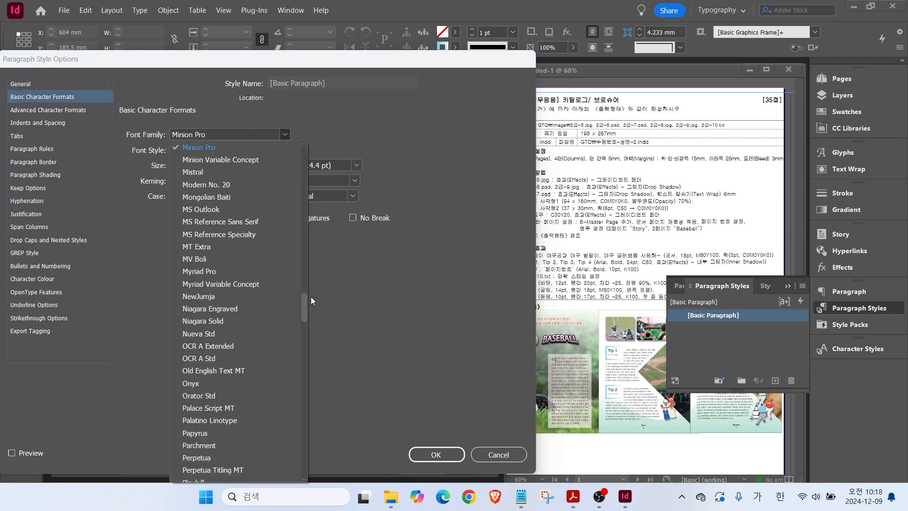
{"action": "left_click_drag", "start_coordinate": [305, 310], "coordinate": [299, 146]}
{"action": "left_click", "coordinate": [211, 171]}
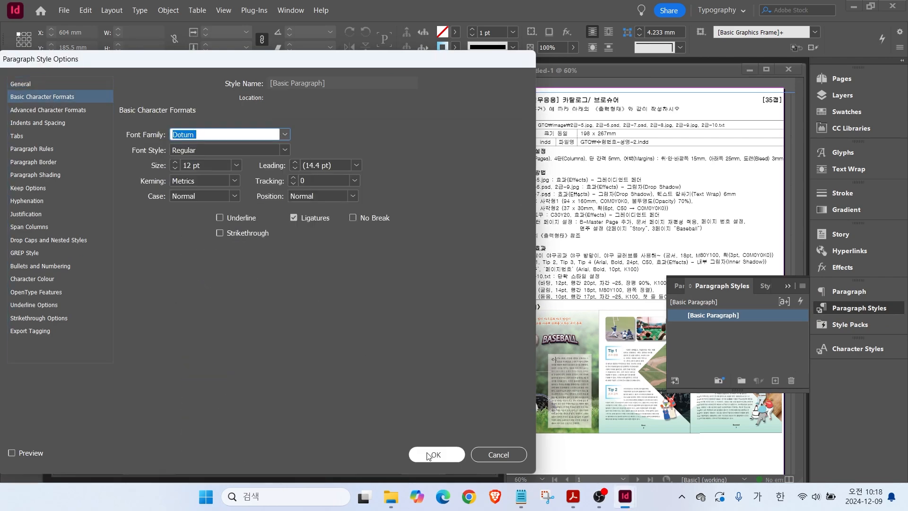
{"action": "left_click", "coordinate": [436, 454]}
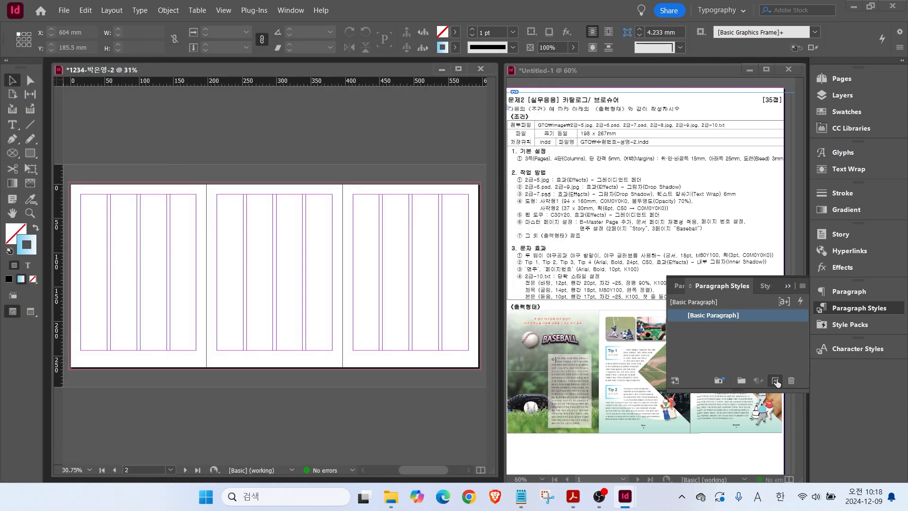
{"action": "left_click", "coordinate": [776, 380]}
Name the new paragraph style 전문 and set its font to Batang.
{"action": "double_click", "coordinate": [701, 329]}
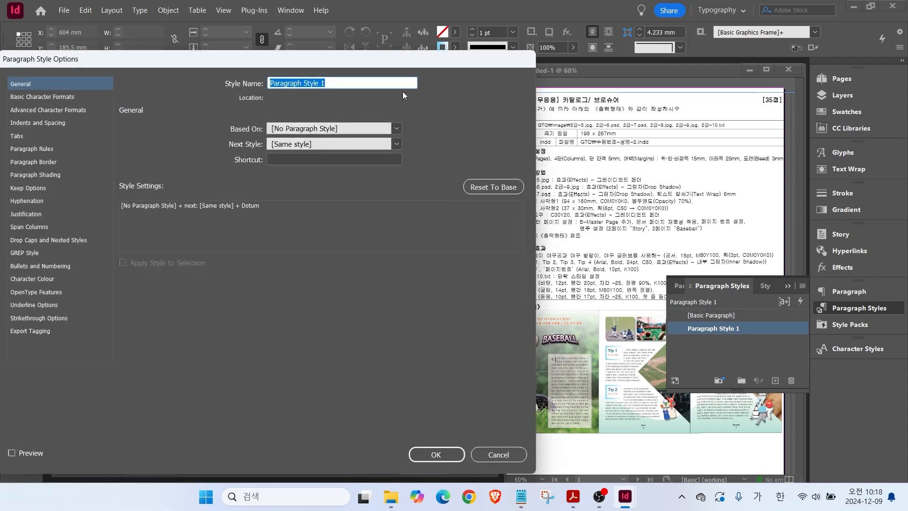
{"action": "left_click_drag", "start_coordinate": [338, 66], "coordinate": [304, 76]}
{"action": "key", "text": "ctrl"}
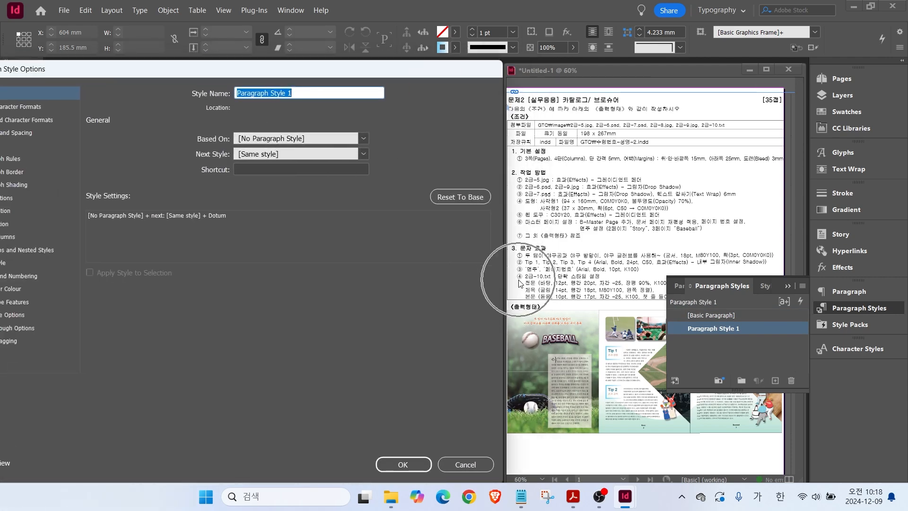
{"action": "left_click_drag", "start_coordinate": [325, 77], "coordinate": [345, 67]}
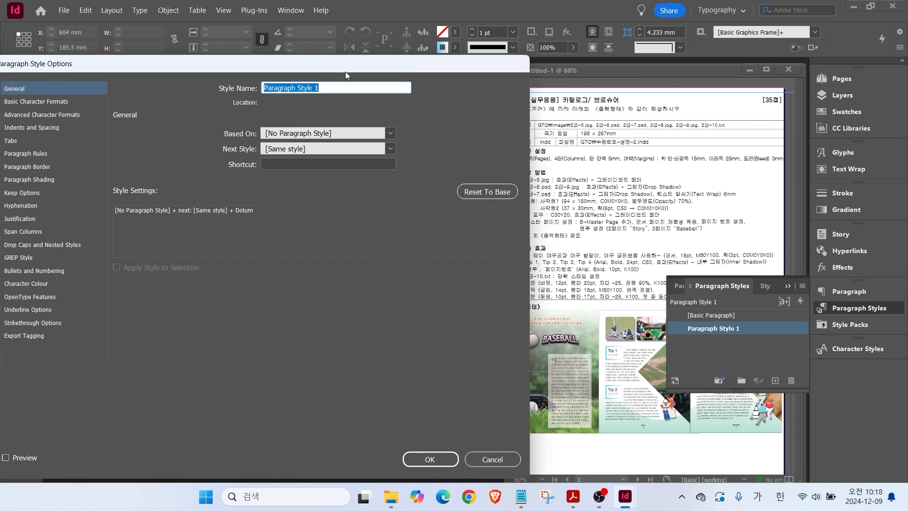
{"action": "type", "text": "진문"}
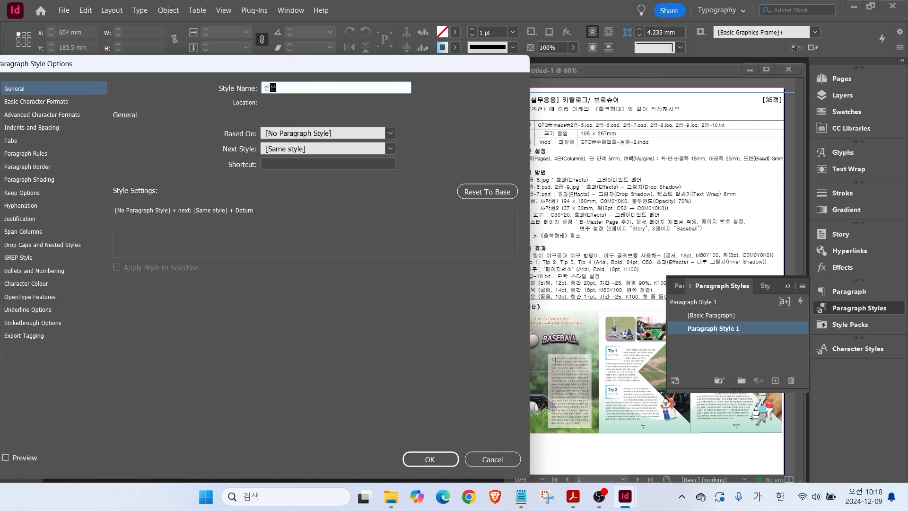
{"action": "left_click", "coordinate": [52, 102]}
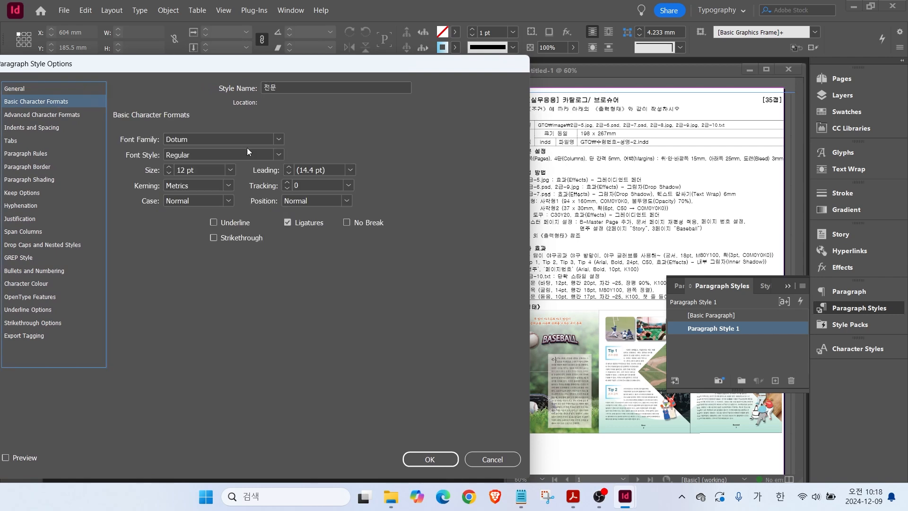
{"action": "left_click", "coordinate": [279, 138]}
{"action": "scroll", "coordinate": [213, 165], "scroll_direction": "up", "scroll_amount": 1}
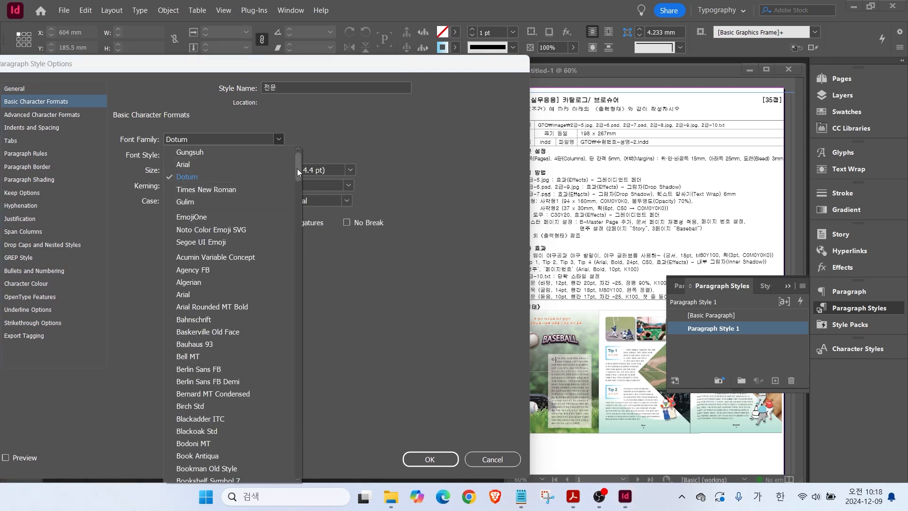
{"action": "left_click", "coordinate": [194, 137]}
{"action": "type", "text": "Batang"}
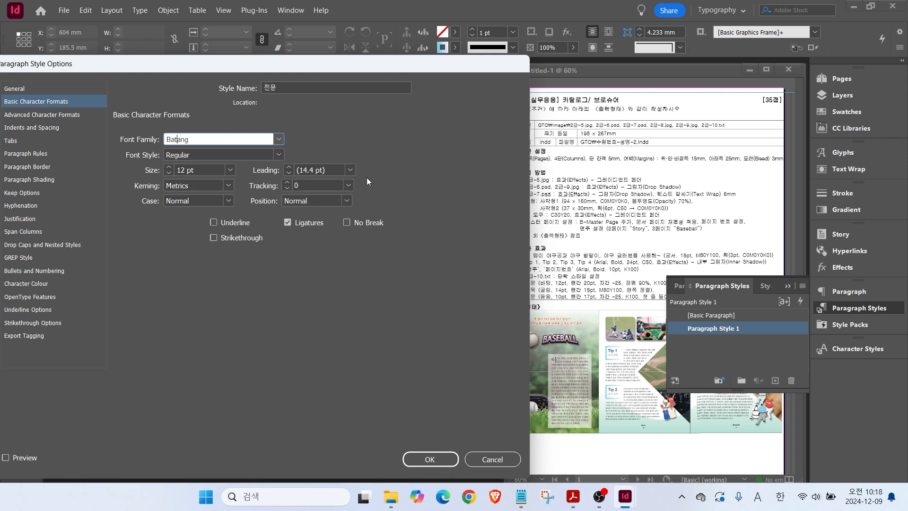
Give 전문 20 pt leading, -25 tracking and 90% horizontal scale.
{"action": "left_click", "coordinate": [350, 170]}
{"action": "left_click", "coordinate": [312, 294]}
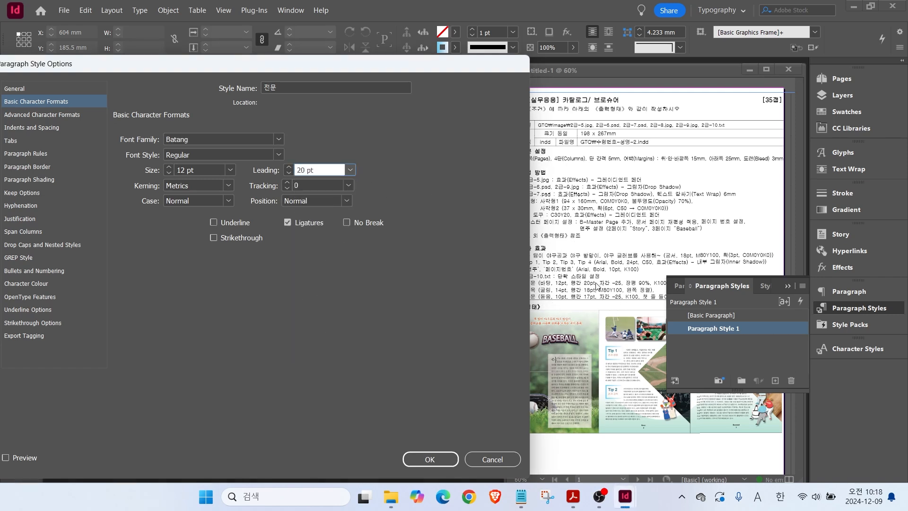
{"action": "left_click", "coordinate": [348, 185]}
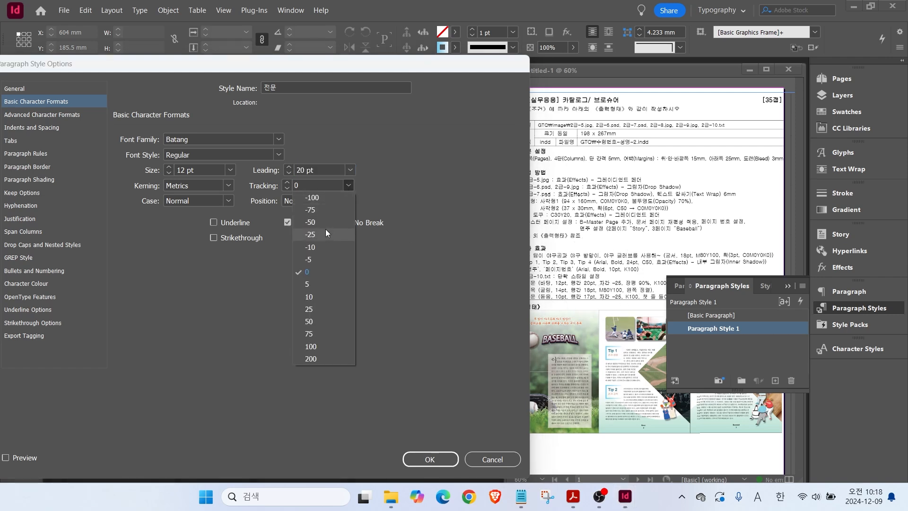
{"action": "left_click", "coordinate": [312, 313]}
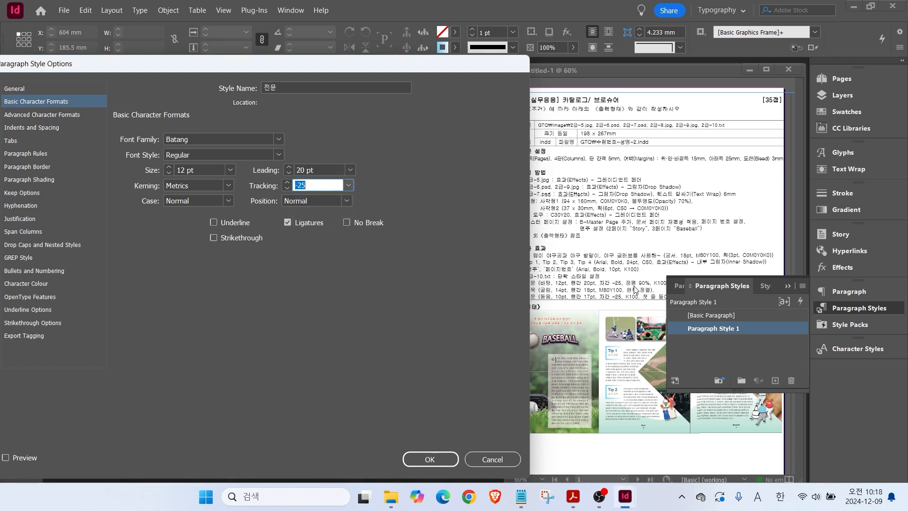
{"action": "left_click", "coordinate": [61, 114]}
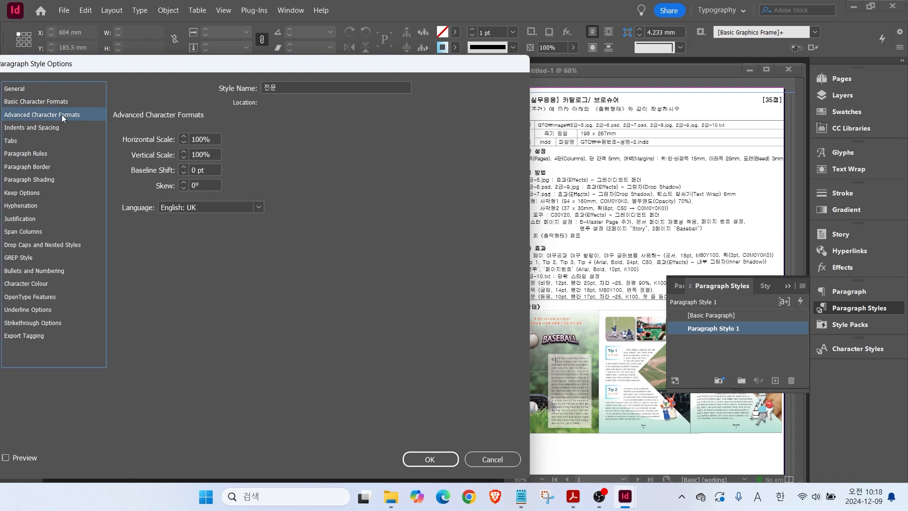
{"action": "left_click", "coordinate": [214, 140]}
{"action": "type", "text": "90"}
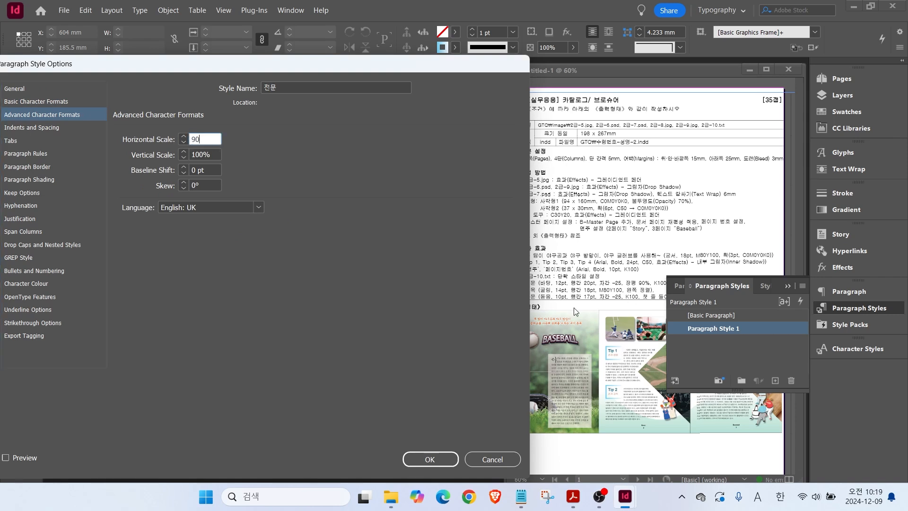
Set 전문 to Left Justify alignment and save the style.
{"action": "left_click", "coordinate": [27, 284]}
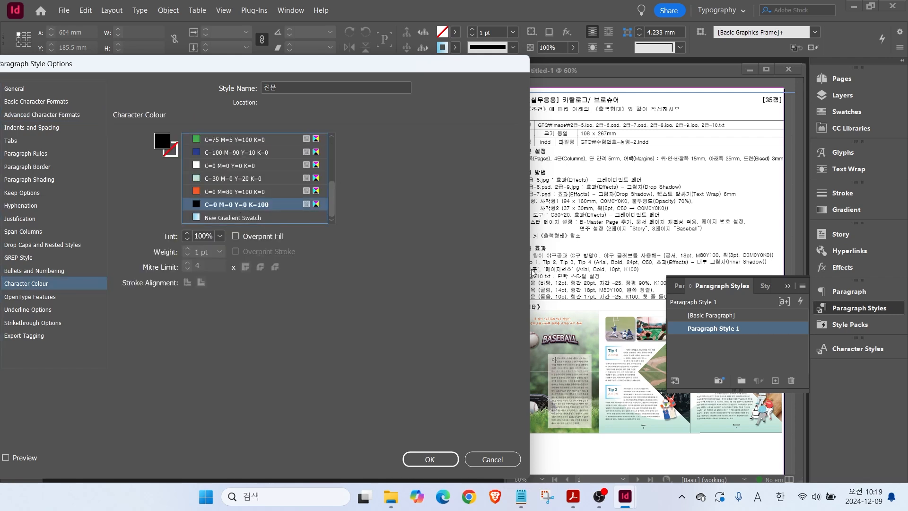
{"action": "left_click", "coordinate": [23, 246]}
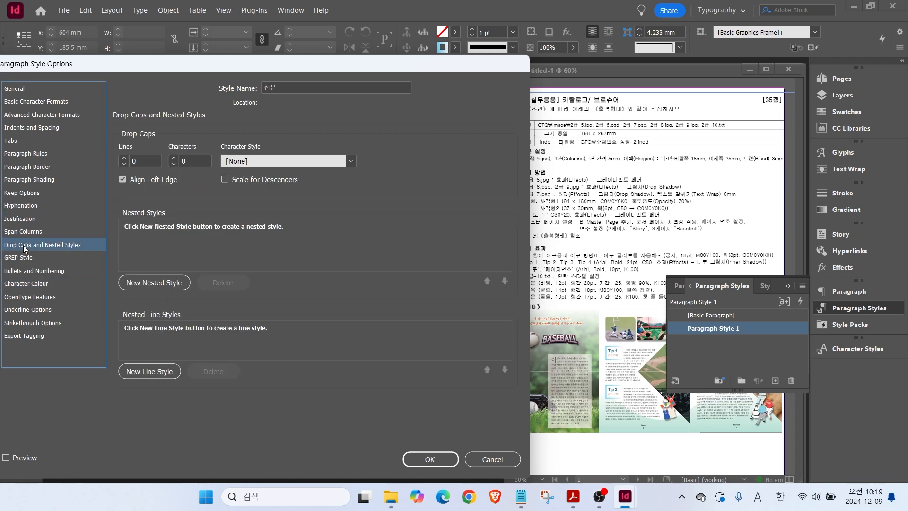
{"action": "key", "text": "ctrl"}
{"action": "key", "text": "ctrl"}
{"action": "key", "text": "ctrl"}
{"action": "left_click", "coordinate": [41, 128]}
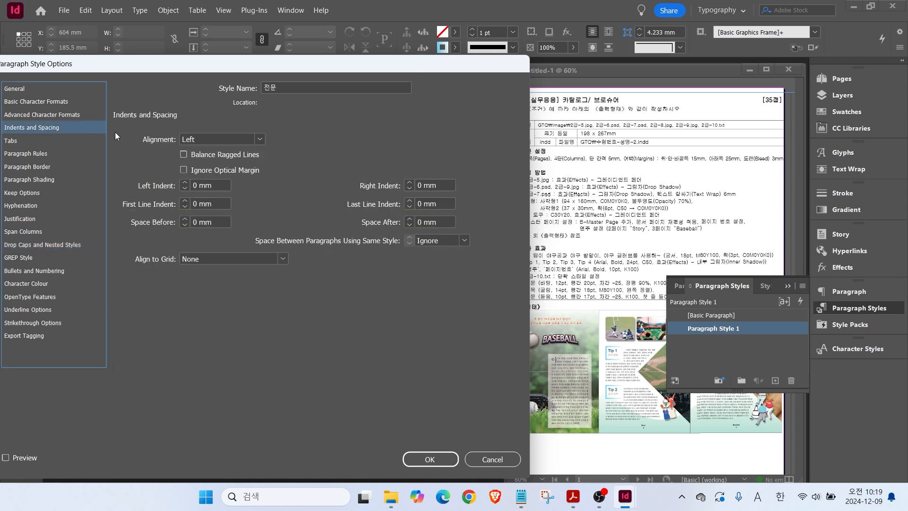
{"action": "left_click", "coordinate": [203, 142]}
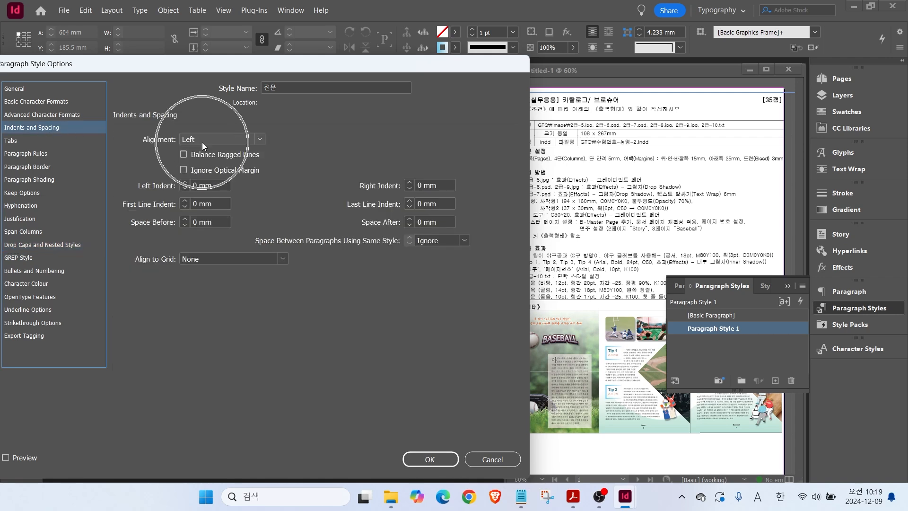
{"action": "left_click", "coordinate": [260, 141]}
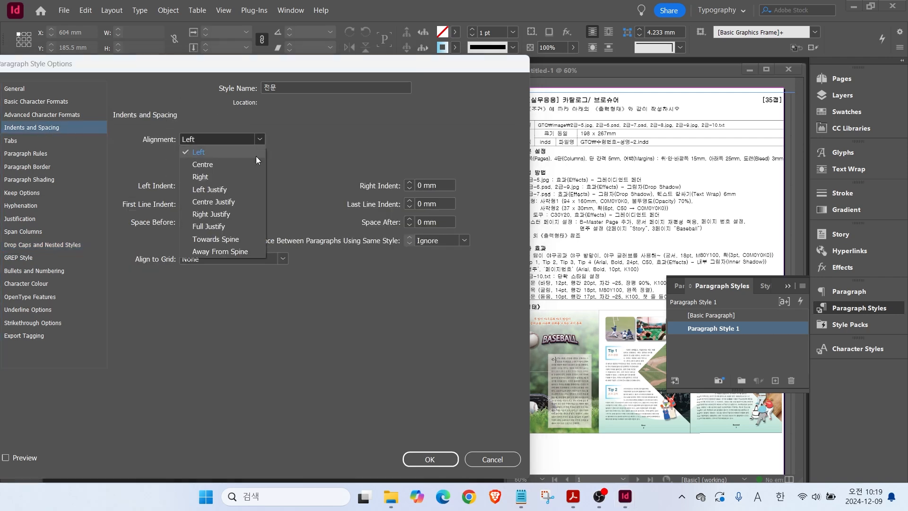
{"action": "left_click", "coordinate": [214, 188]}
{"action": "left_click", "coordinate": [443, 462]}
{"action": "left_click", "coordinate": [714, 315]}
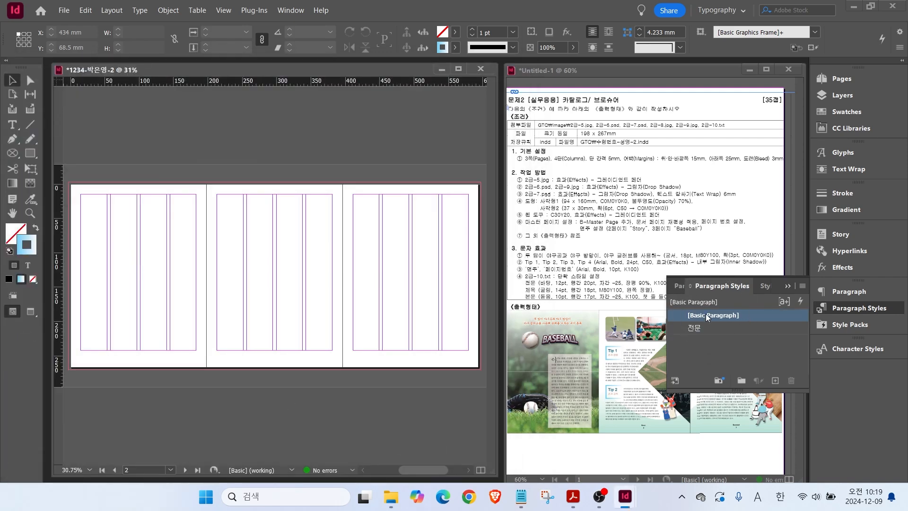
Create a new paragraph style and name it 제목.
{"action": "left_click", "coordinate": [776, 381]}
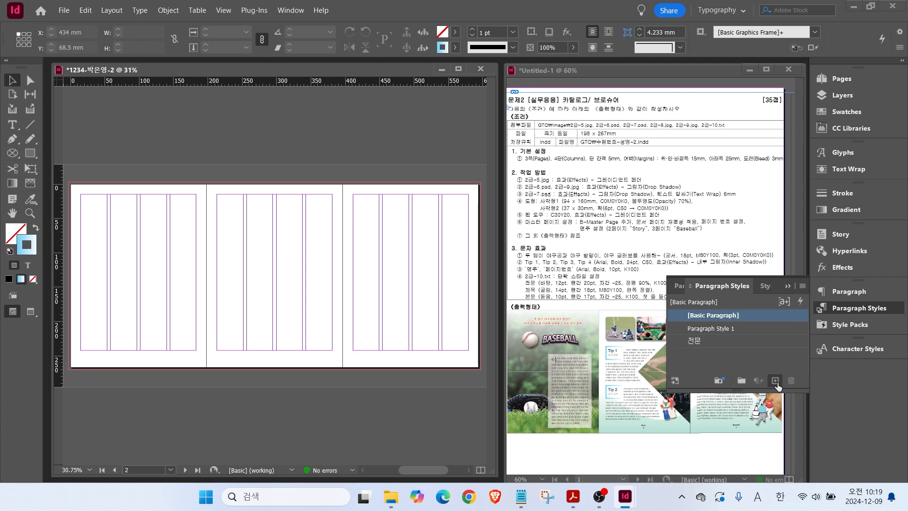
{"action": "left_click", "coordinate": [695, 330]}
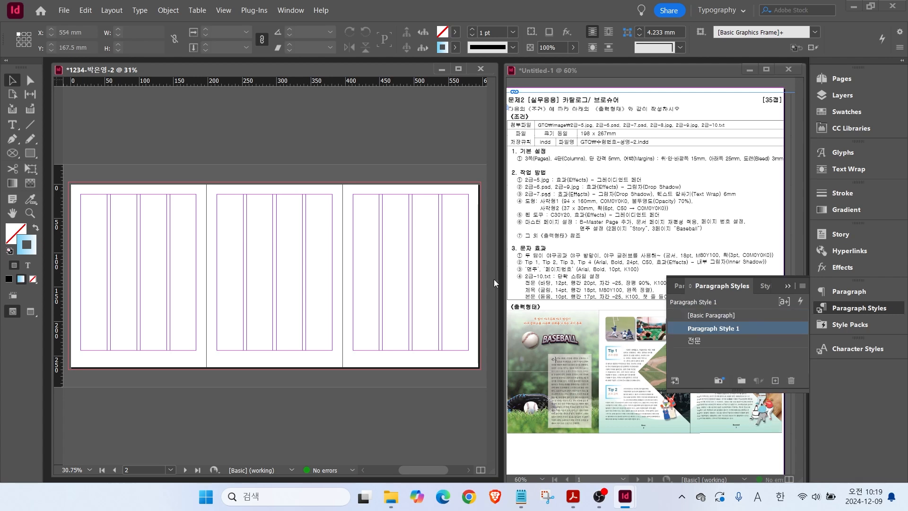
{"action": "double_click", "coordinate": [679, 327]}
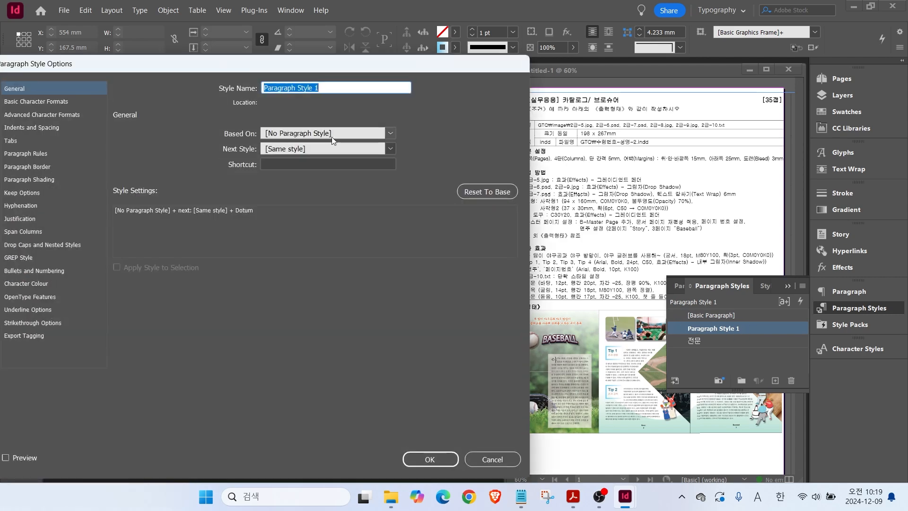
{"action": "type", "text": "wpahr"}
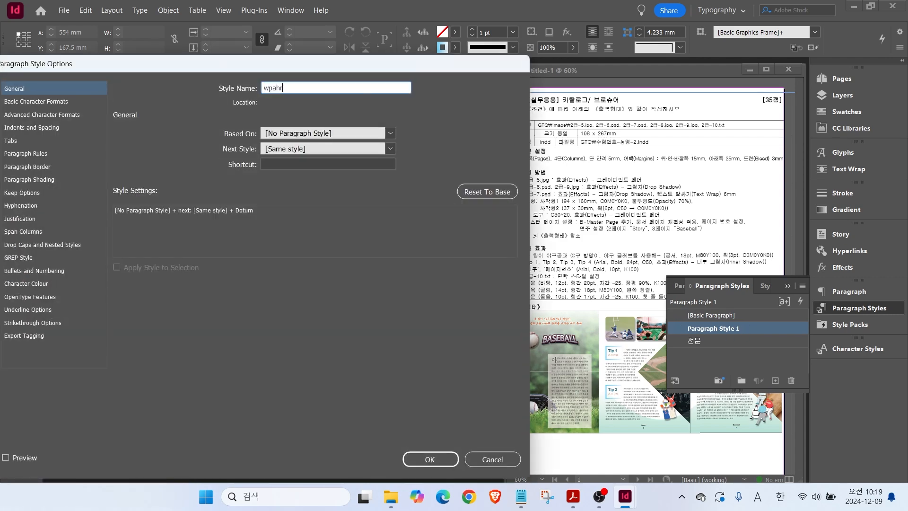
{"action": "key", "text": "Hangul"}
{"action": "type", "text": "제목"}
Set 제목 to the Gulim font with orange C=0 M=80 Y=100 K=0 text and save it.
{"action": "left_click", "coordinate": [67, 103]}
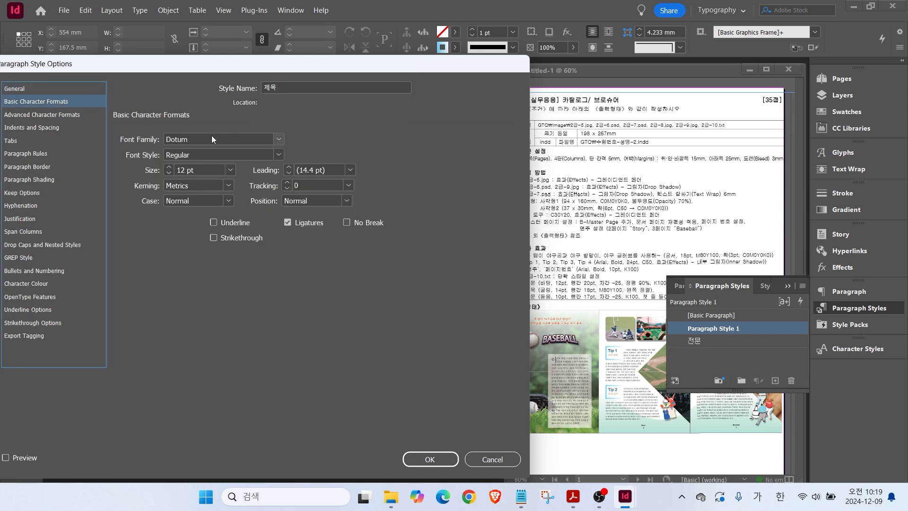
{"action": "left_click", "coordinate": [279, 140]}
{"action": "left_click", "coordinate": [222, 189]}
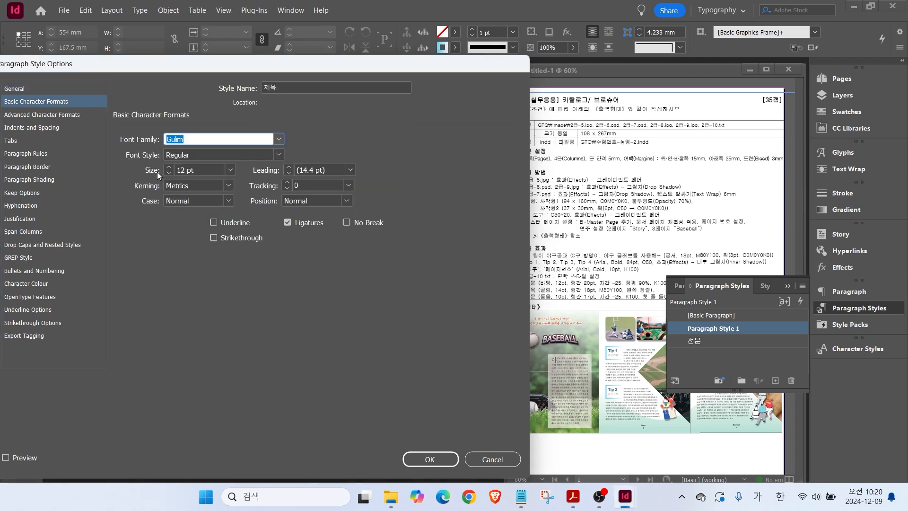
{"action": "left_click", "coordinate": [26, 283]}
{"action": "scroll", "coordinate": [331, 175], "scroll_direction": "down", "scroll_amount": 3}
{"action": "left_click", "coordinate": [220, 194]}
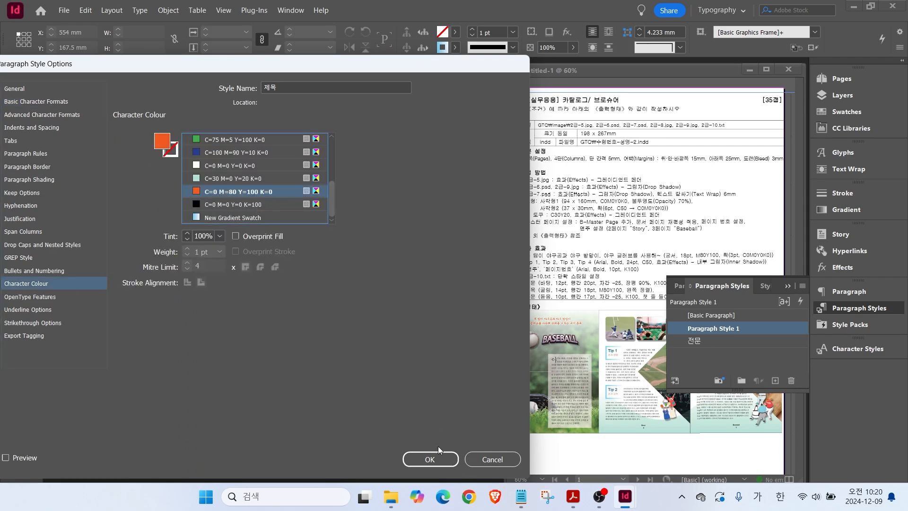
{"action": "left_click", "coordinate": [429, 459]}
{"action": "left_click", "coordinate": [706, 314]}
{"action": "left_click", "coordinate": [775, 380]}
Name the new style 본문 with Dotum 10 pt, 17 pt leading and -25 tracking.
{"action": "double_click", "coordinate": [710, 329]}
{"action": "type", "text": "본문"}
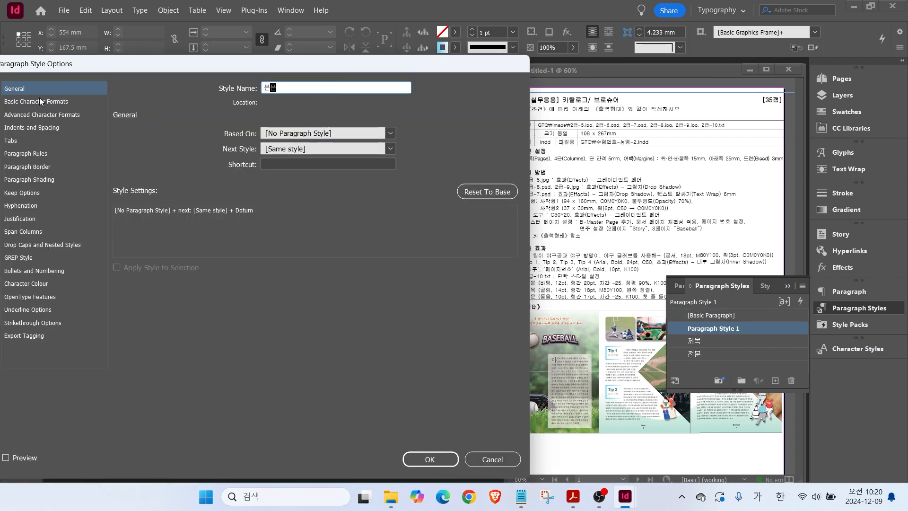
{"action": "left_click", "coordinate": [36, 101]}
{"action": "left_click", "coordinate": [279, 139]}
{"action": "left_click", "coordinate": [189, 153]}
{"action": "left_click", "coordinate": [169, 173]}
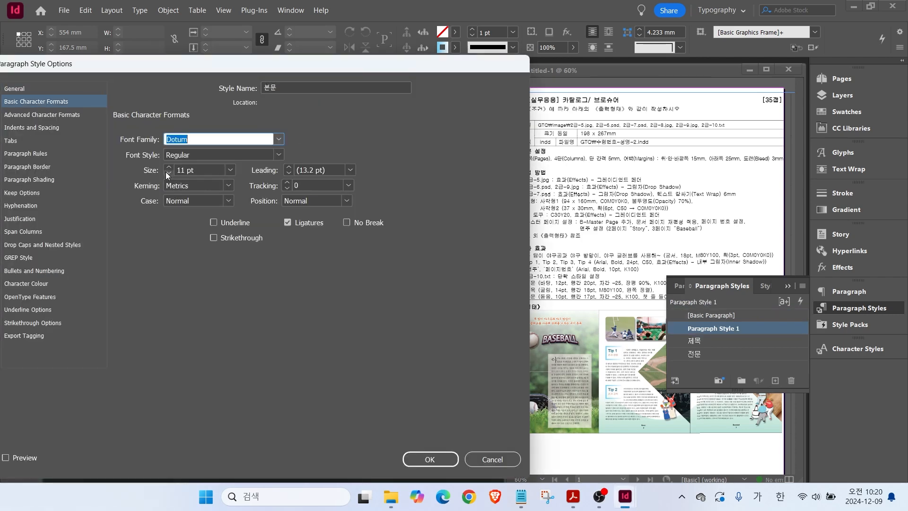
{"action": "left_click", "coordinate": [169, 173]}
{"action": "left_click", "coordinate": [351, 169]}
{"action": "left_click", "coordinate": [314, 281]}
{"action": "left_click", "coordinate": [289, 173]}
{"action": "left_click", "coordinate": [348, 185]}
{"action": "left_click", "coordinate": [314, 231]}
Give 본문 black text, Left Justify alignment and a 2 mm first-line indent, then save it.
{"action": "left_click", "coordinate": [26, 284]}
{"action": "scroll", "coordinate": [230, 199], "scroll_direction": "down", "scroll_amount": 2}
{"action": "left_click", "coordinate": [230, 204]}
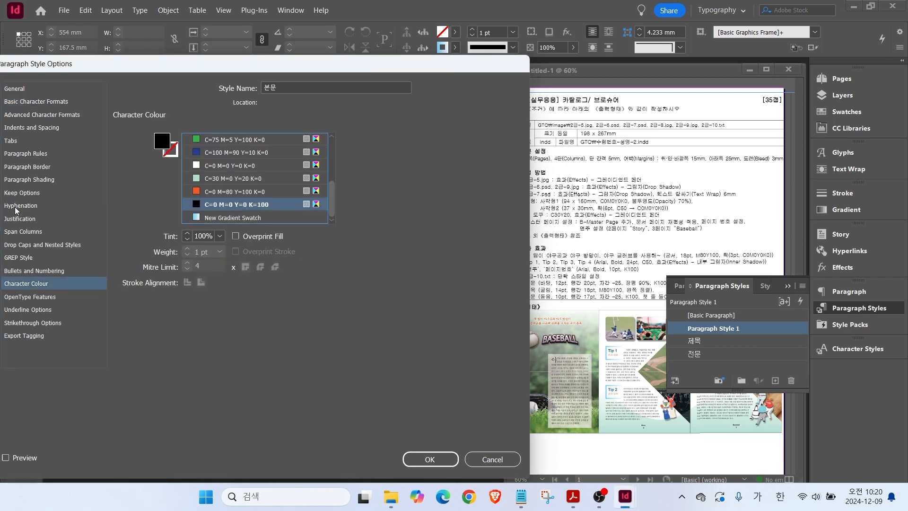
{"action": "left_click", "coordinate": [20, 131]}
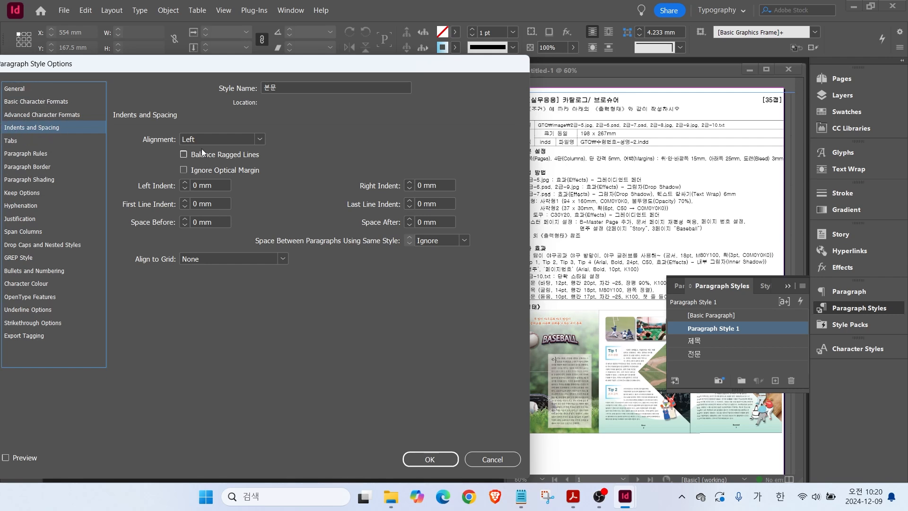
{"action": "left_click", "coordinate": [237, 139]}
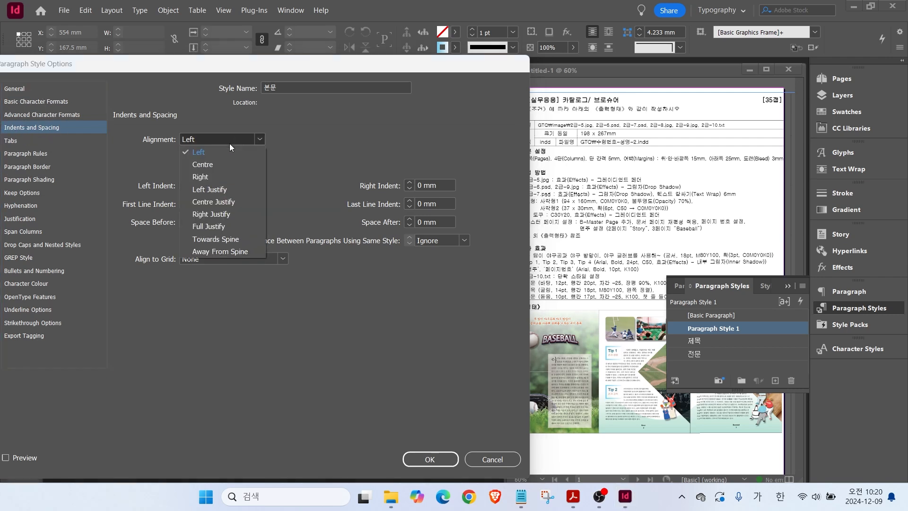
{"action": "left_click", "coordinate": [207, 190]}
{"action": "key", "text": "ctrl"}
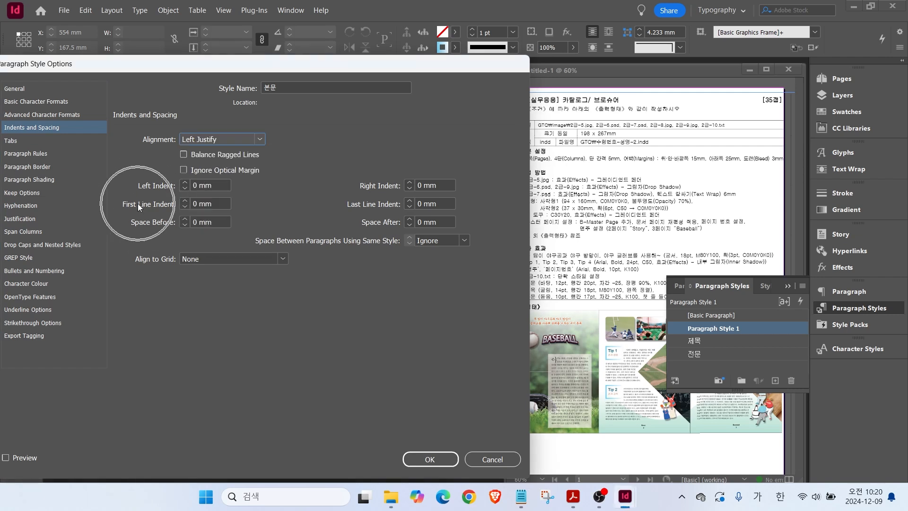
{"action": "left_click", "coordinate": [184, 201]}
{"action": "left_click", "coordinate": [184, 201]}
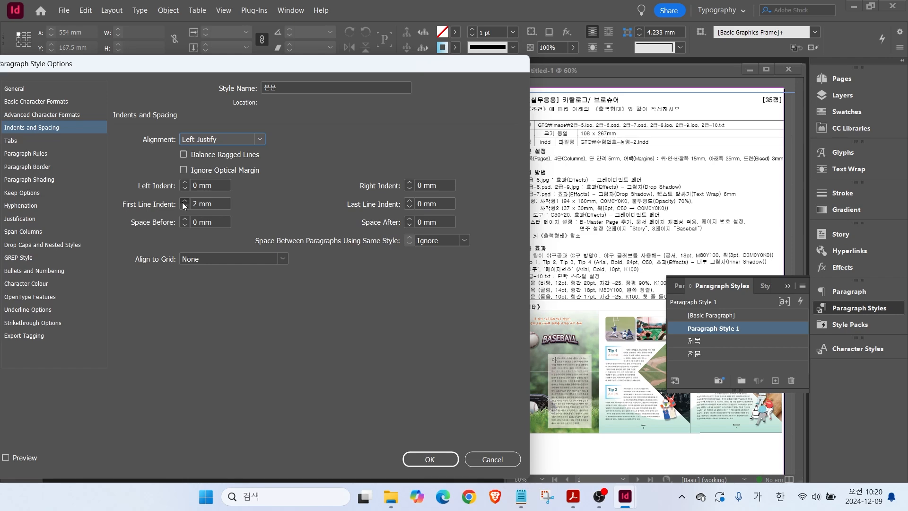
{"action": "left_click", "coordinate": [428, 460]}
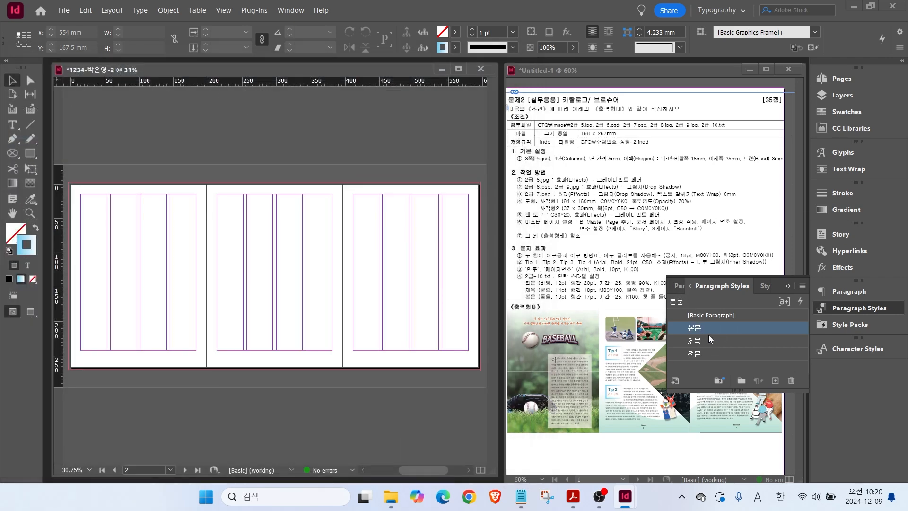
{"action": "left_click", "coordinate": [708, 313]}
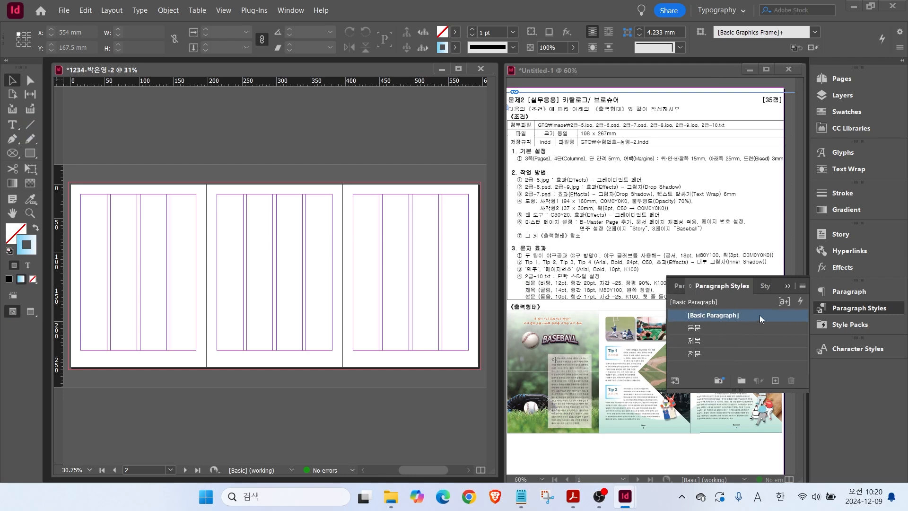
Place 2급-5.jpg so it covers the whole first page.
{"action": "left_click", "coordinate": [835, 309]}
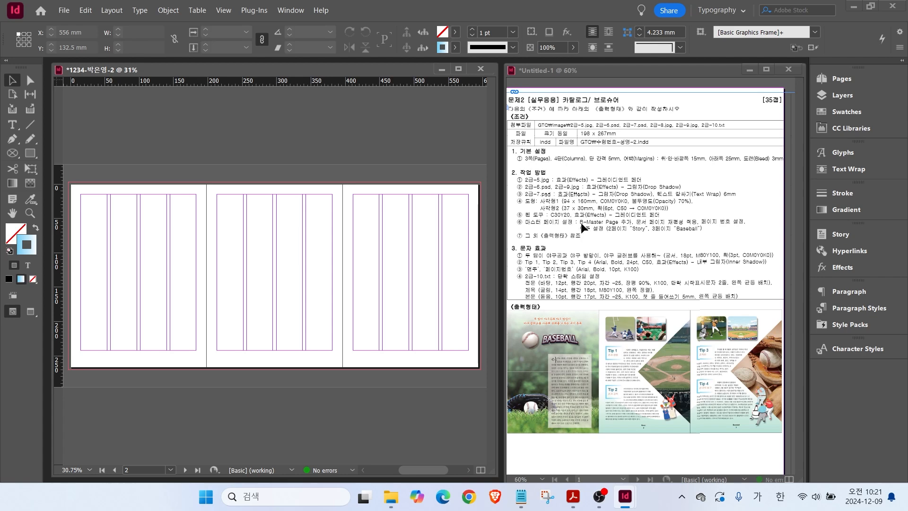
{"action": "left_click", "coordinate": [66, 12]}
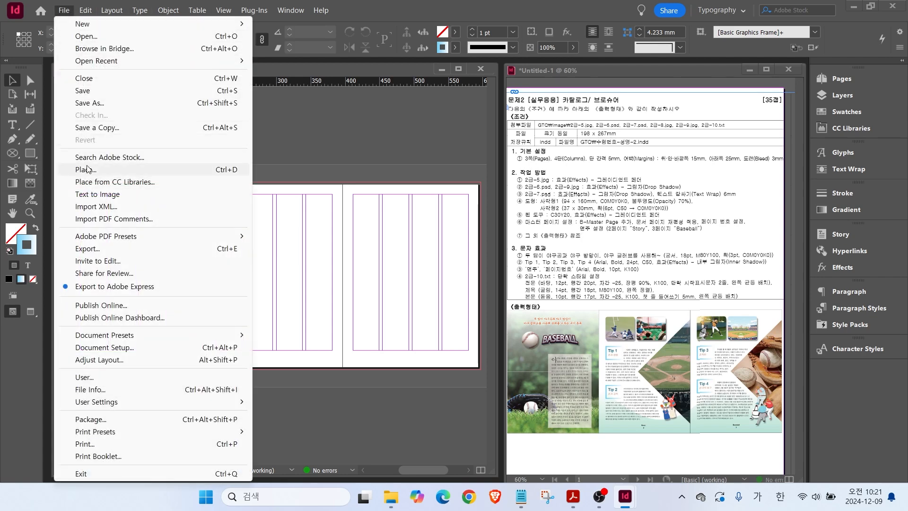
{"action": "left_click", "coordinate": [229, 170]}
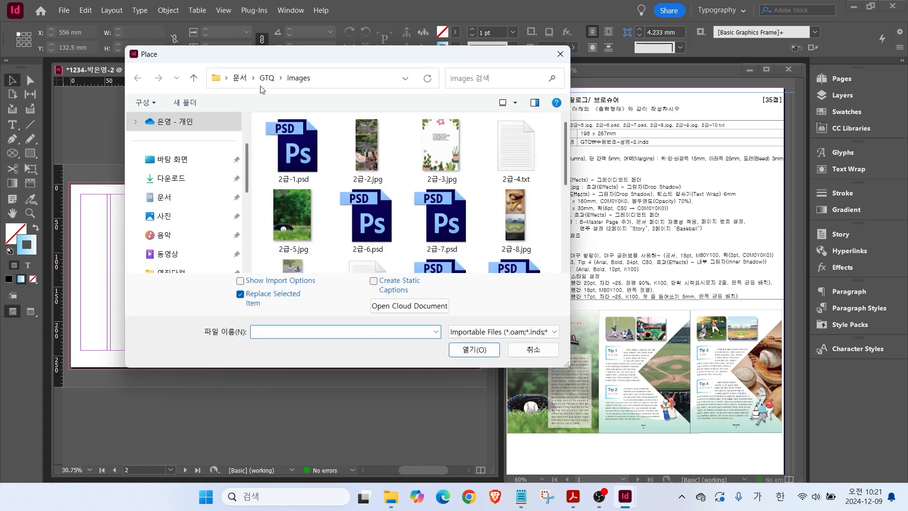
{"action": "left_click", "coordinate": [294, 225]}
{"action": "left_click", "coordinate": [474, 349]}
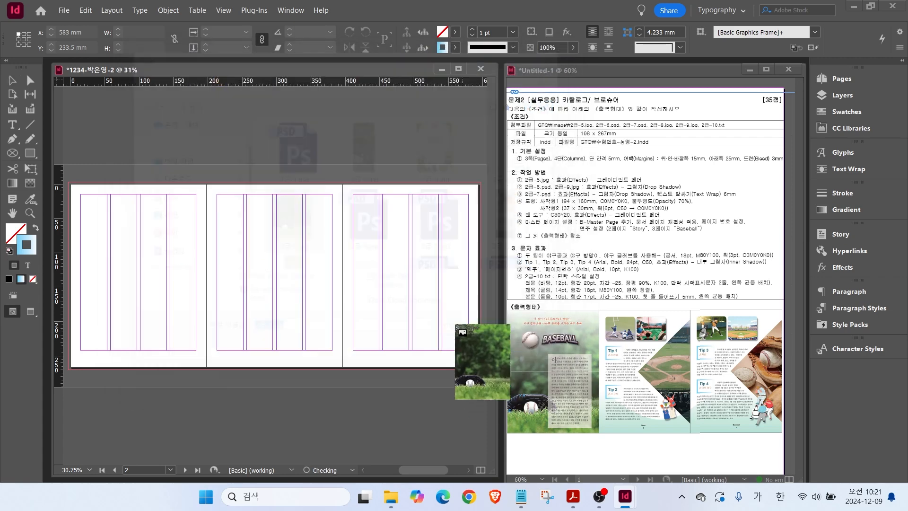
{"action": "left_click_drag", "start_coordinate": [70, 185], "coordinate": [231, 370]}
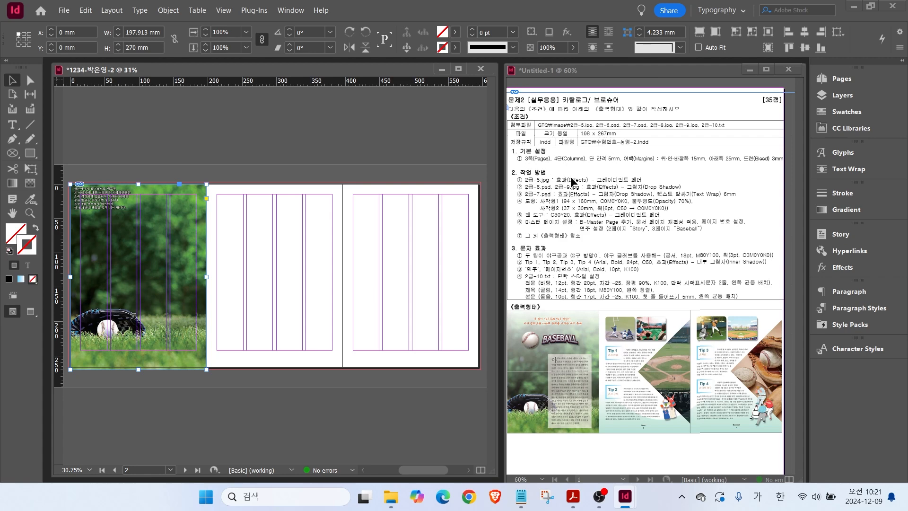
Apply a 97° Gradient Feather to the photo and lock it in place.
{"action": "right_click", "coordinate": [155, 218]}
{"action": "mouse_move", "coordinate": [331, 267]}
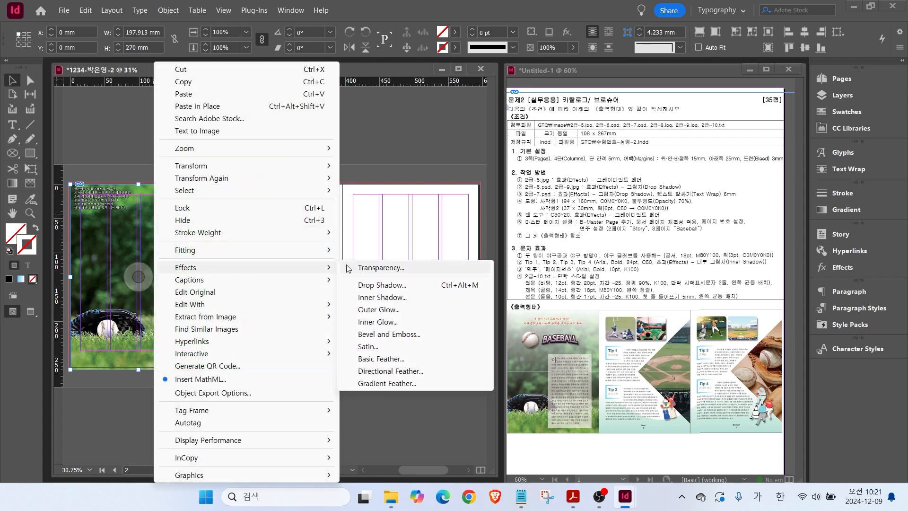
{"action": "left_click", "coordinate": [359, 385]}
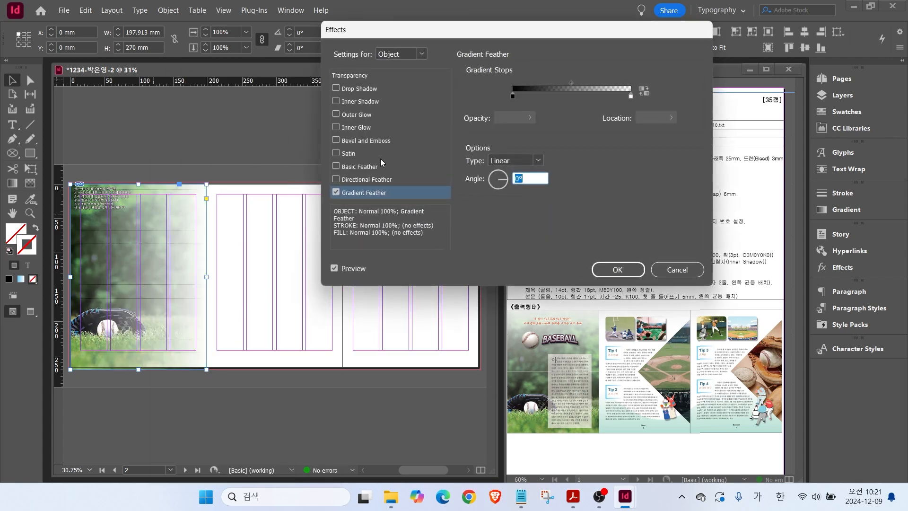
{"action": "mouse_move", "coordinate": [501, 184]}
{"action": "left_mouse_down"}
{"action": "mouse_move", "coordinate": [493, 179]}
{"action": "mouse_move", "coordinate": [499, 173]}
{"action": "left_mouse_up"}
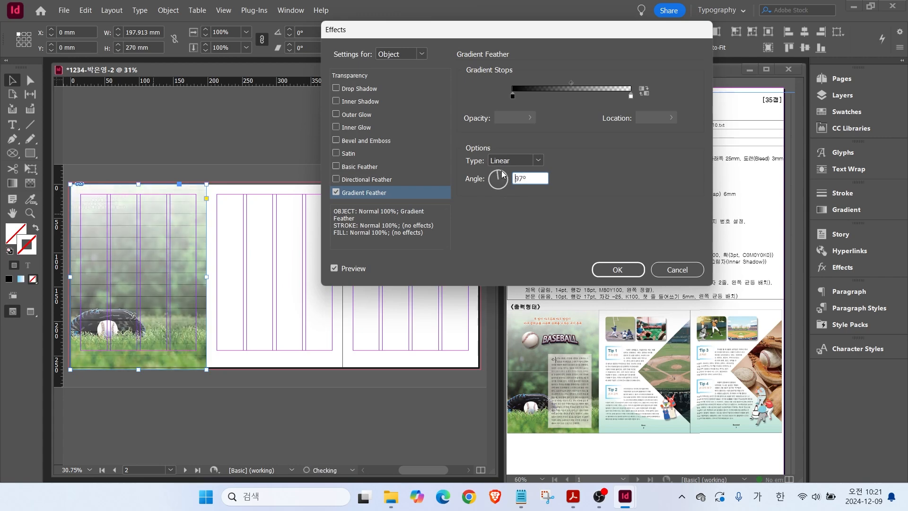
{"action": "key", "text": "Return"}
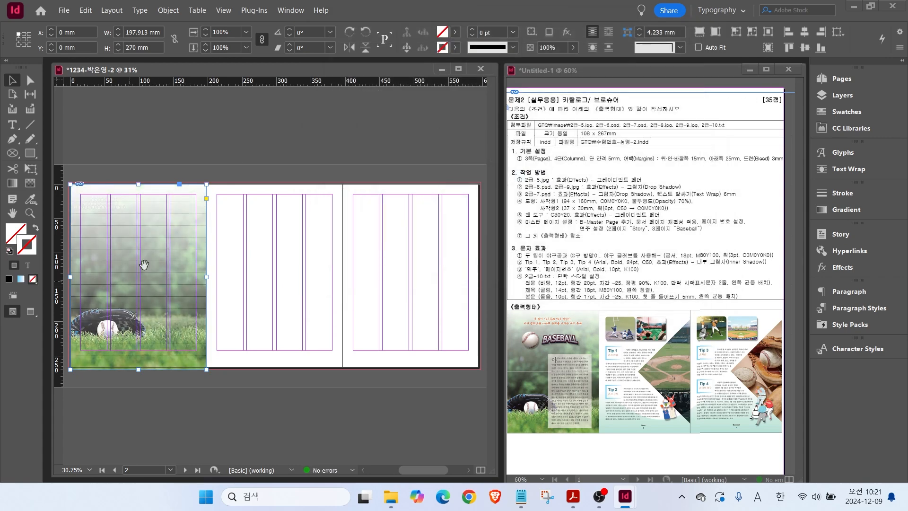
{"action": "right_click", "coordinate": [151, 228]}
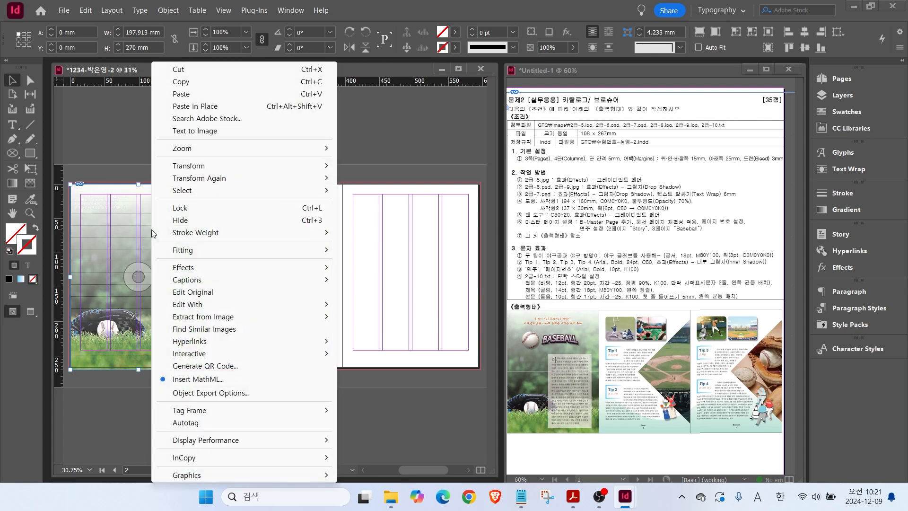
{"action": "left_click", "coordinate": [185, 208]}
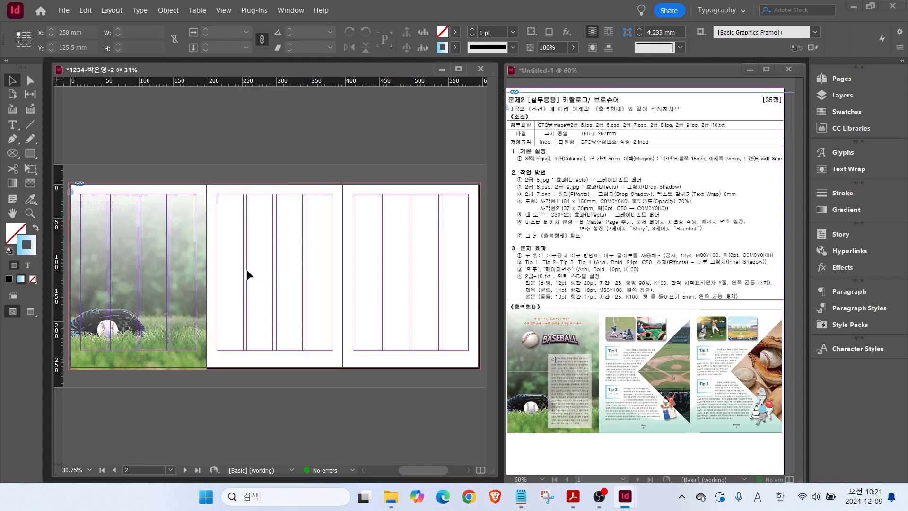
{"action": "key", "text": "ctrl+d"}
Place the 2급-6.psd BASEBALL logo at the first page's top-left with Auto-Fit enabled.
{"action": "left_click", "coordinate": [368, 220]}
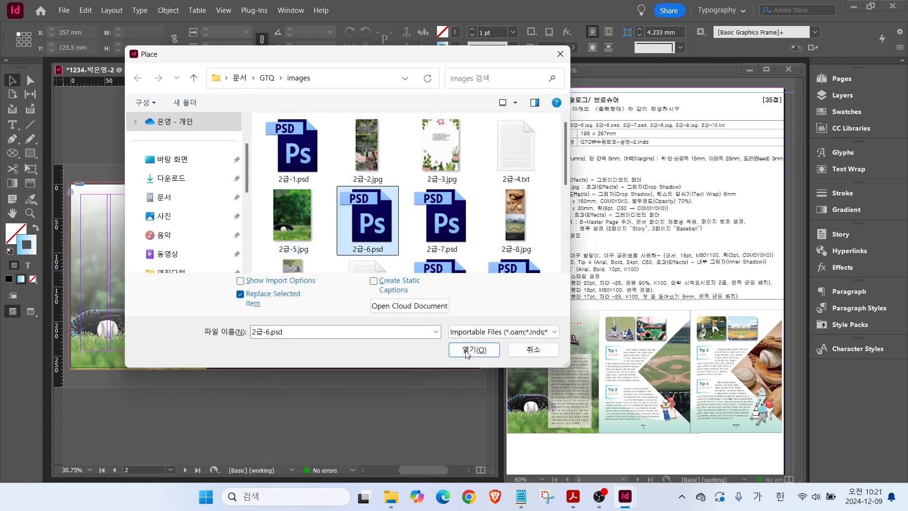
{"action": "left_click", "coordinate": [473, 349]}
{"action": "left_click_drag", "start_coordinate": [83, 207], "coordinate": [165, 277]}
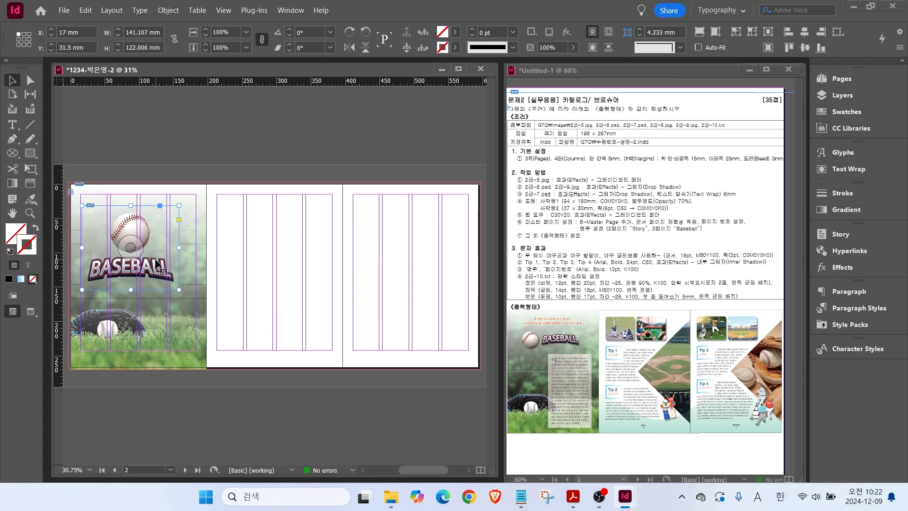
{"action": "mouse_move", "coordinate": [74, 16]}
{"action": "left_mouse_down"}
{"action": "mouse_move", "coordinate": [432, 81]}
{"action": "mouse_move", "coordinate": [822, 70]}
{"action": "left_mouse_up"}
{"action": "left_click_drag", "start_coordinate": [686, 36], "coordinate": [744, 56]}
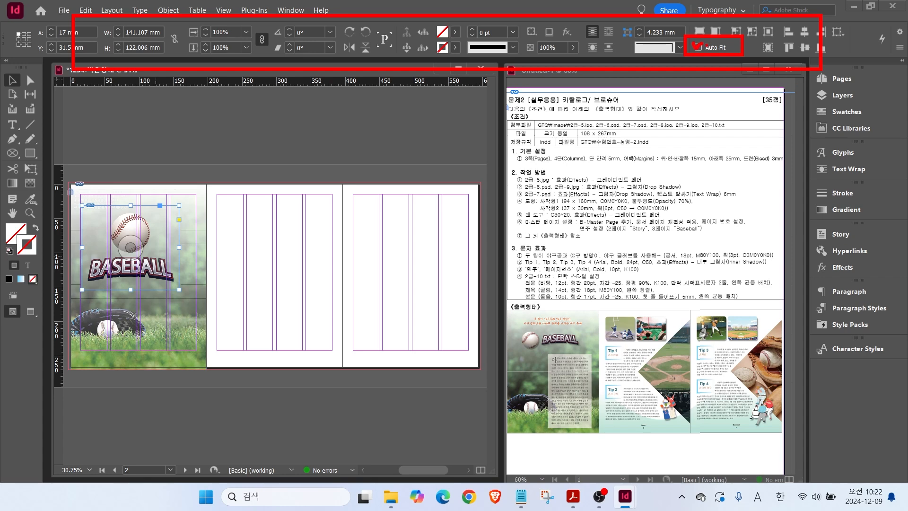
{"action": "key", "text": "Escape"}
{"action": "left_click", "coordinate": [700, 48]}
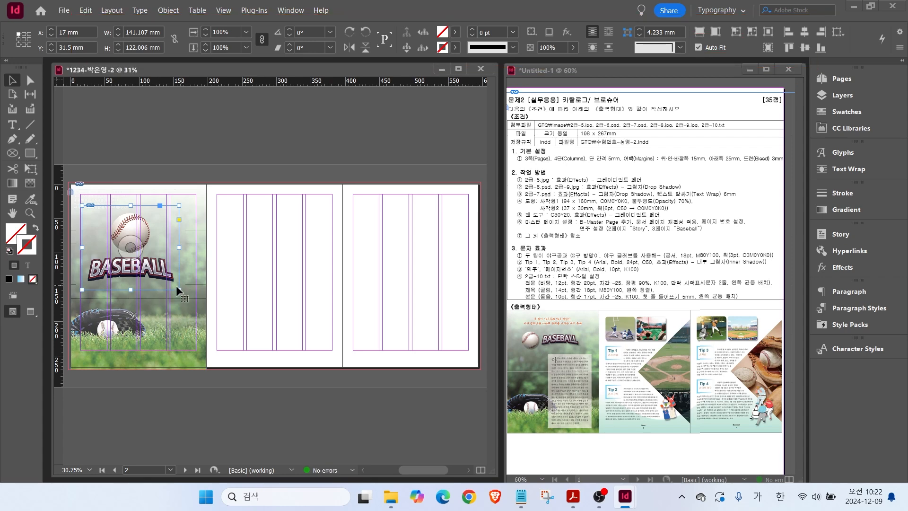
Shrink the logo frame, turn off auto-fit, and crop it down to just the baseball.
{"action": "left_click_drag", "start_coordinate": [179, 289], "coordinate": [153, 266]}
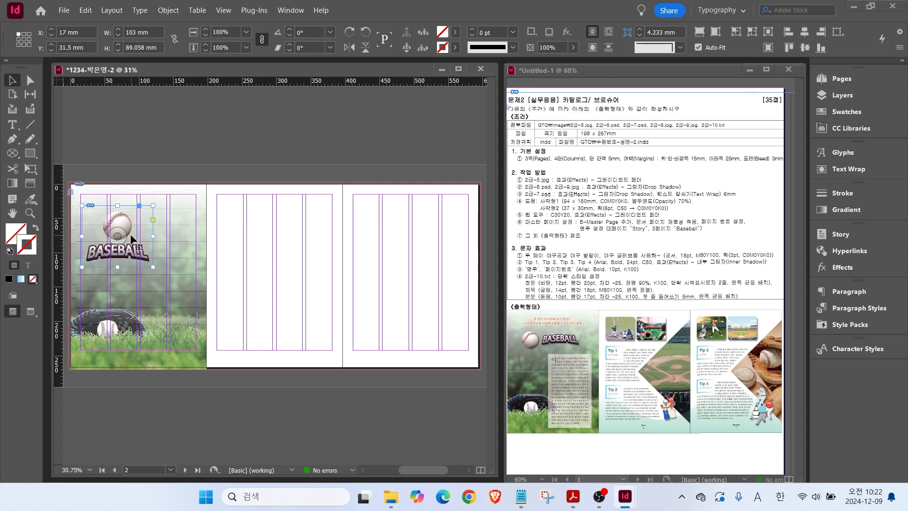
{"action": "mouse_move", "coordinate": [140, 228]}
{"action": "left_mouse_down"}
{"action": "mouse_move", "coordinate": [117, 240]}
{"action": "mouse_move", "coordinate": [100, 205]}
{"action": "mouse_move", "coordinate": [142, 224]}
{"action": "left_mouse_up"}
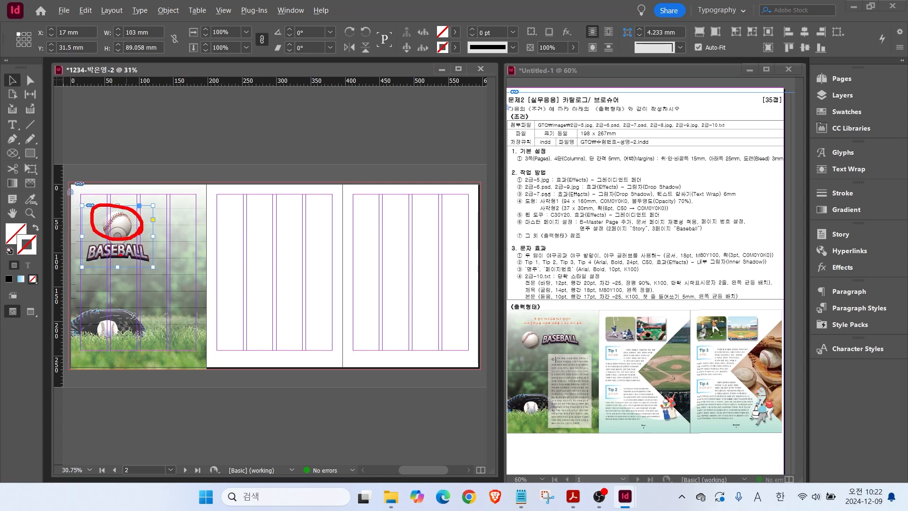
{"action": "left_click_drag", "start_coordinate": [74, 238], "coordinate": [179, 239]}
{"action": "mouse_move", "coordinate": [87, 262]}
{"action": "left_mouse_down"}
{"action": "mouse_move", "coordinate": [122, 246]}
{"action": "mouse_move", "coordinate": [127, 267]}
{"action": "left_mouse_up"}
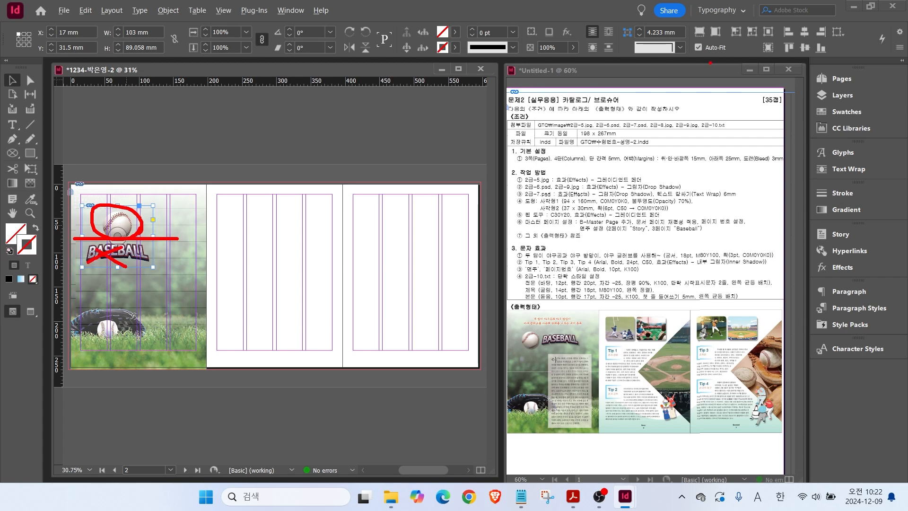
{"action": "mouse_move", "coordinate": [711, 63]}
{"action": "left_mouse_down"}
{"action": "mouse_move", "coordinate": [689, 44]}
{"action": "mouse_move", "coordinate": [733, 61]}
{"action": "left_mouse_up"}
{"action": "key", "text": "Escape"}
{"action": "left_click", "coordinate": [699, 47]}
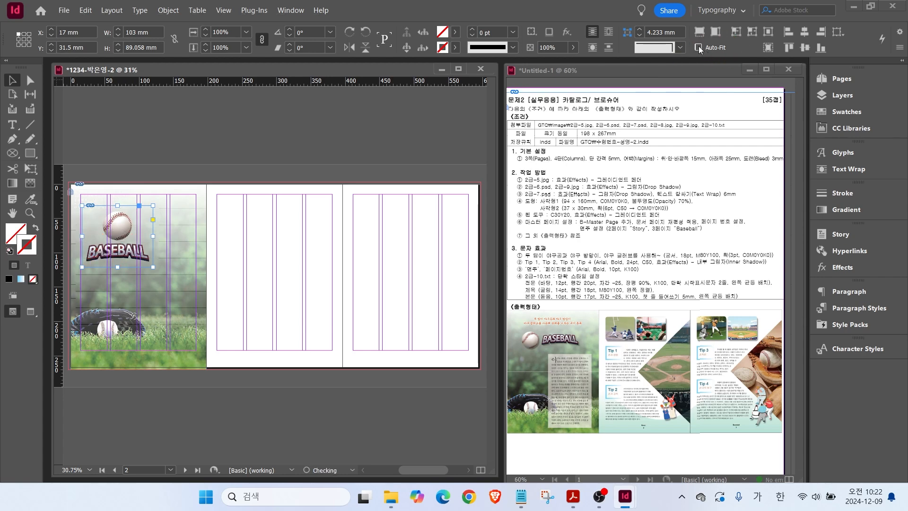
{"action": "key", "text": "ctrl"}
{"action": "left_click_drag", "start_coordinate": [115, 267], "coordinate": [122, 241]}
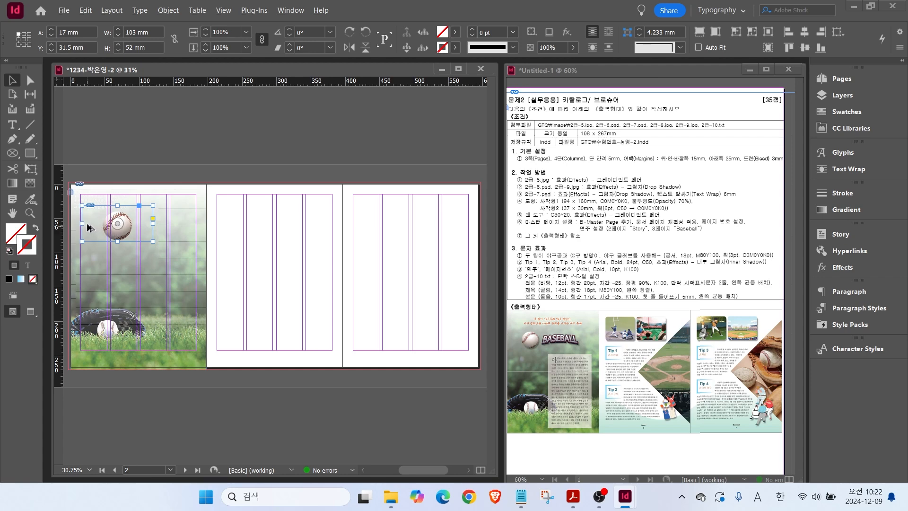
Duplicate the baseball frame to the right and shift the copy's content to show the BASEBALL word.
{"action": "left_click_drag", "start_coordinate": [97, 226], "coordinate": [174, 236]}
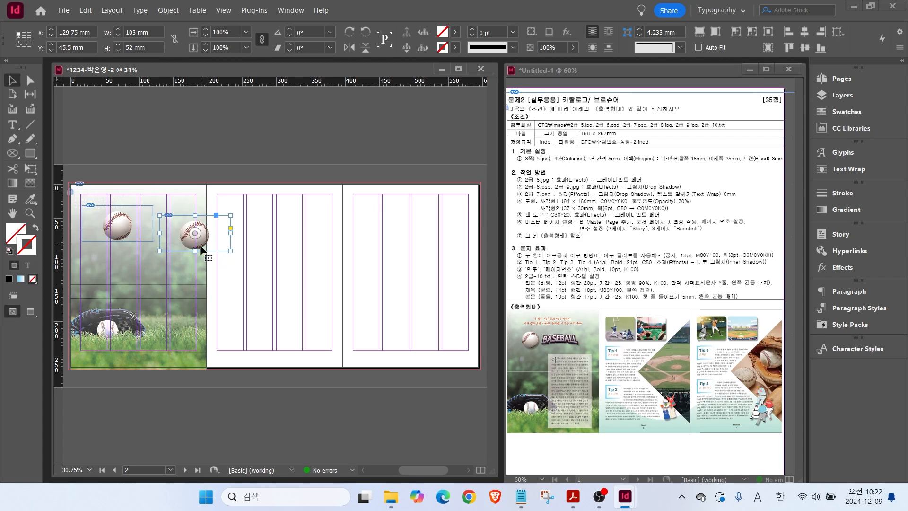
{"action": "key", "text": "ctrl"}
{"action": "left_click_drag", "start_coordinate": [195, 233], "coordinate": [199, 205]}
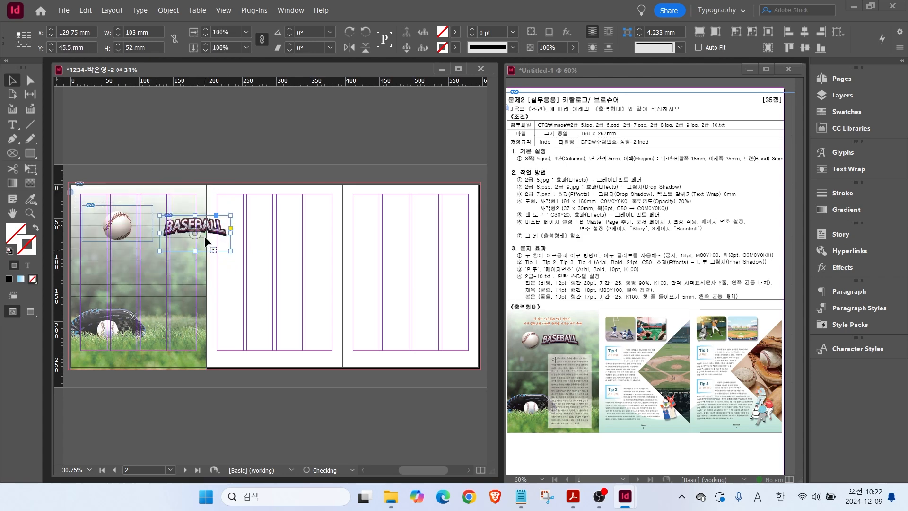
Trim the baseball frame, move the BASEBALL word left, and auto-fit the ball to about 40 mm.
{"action": "left_click", "coordinate": [194, 243]}
{"action": "left_click", "coordinate": [190, 244]}
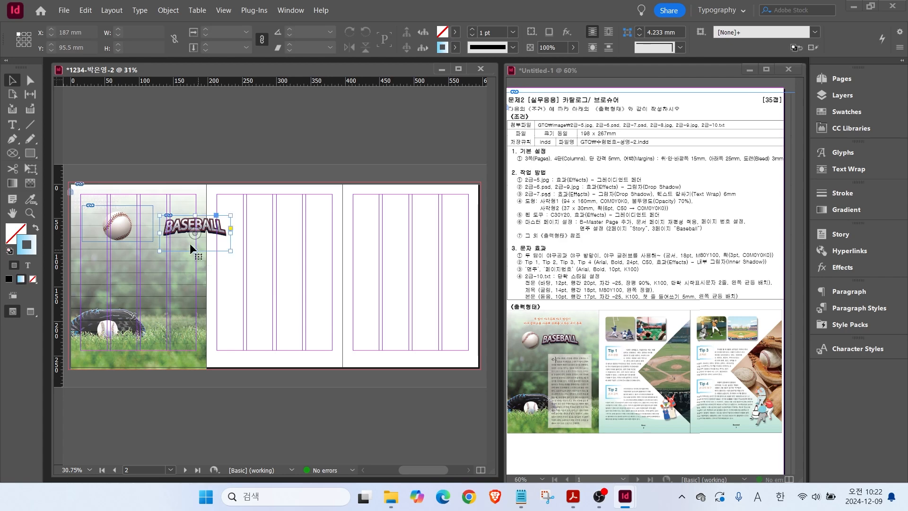
{"action": "left_click", "coordinate": [126, 227]}
{"action": "left_click_drag", "start_coordinate": [153, 224], "coordinate": [135, 226]}
{"action": "left_click_drag", "start_coordinate": [81, 224], "coordinate": [106, 238]}
{"action": "left_click_drag", "start_coordinate": [188, 229], "coordinate": [161, 240]}
{"action": "left_click", "coordinate": [109, 239]}
{"action": "left_click", "coordinate": [697, 48]}
{"action": "left_click_drag", "start_coordinate": [117, 210], "coordinate": [115, 236]}
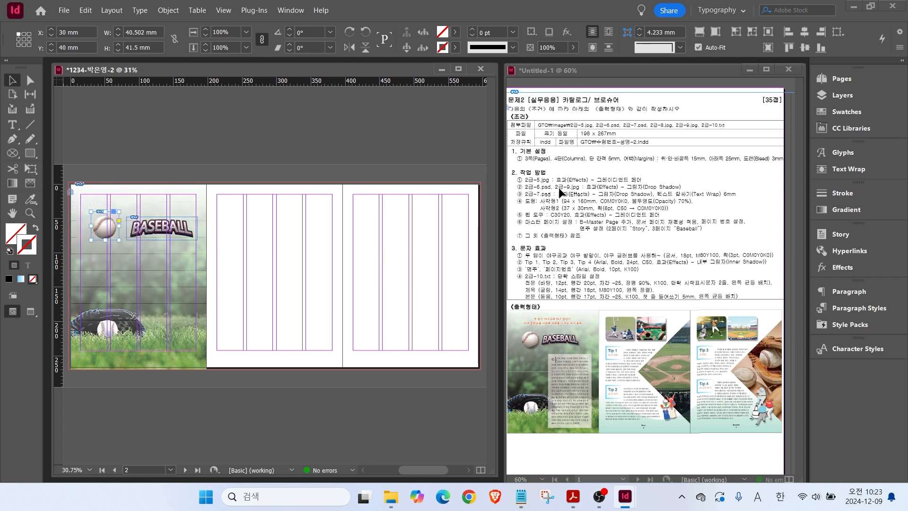
{"action": "key", "text": "ctrl"}
{"action": "key", "text": "ctrl"}
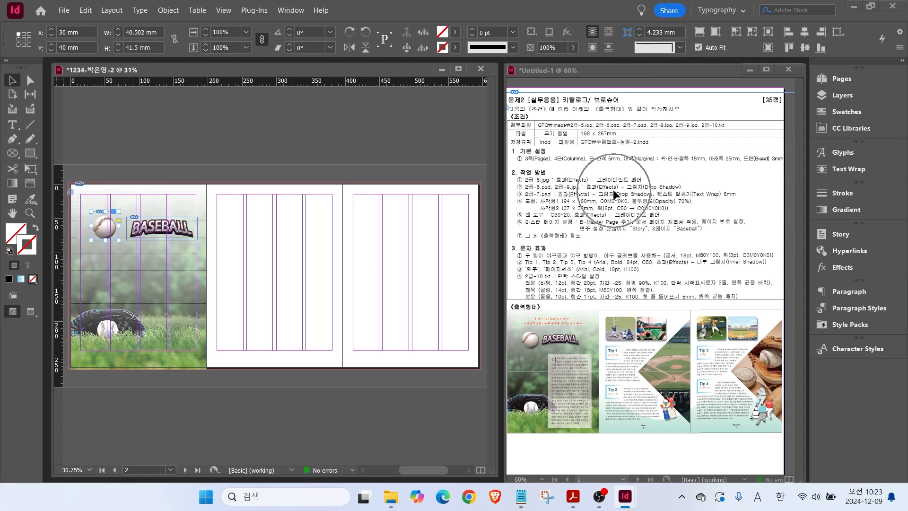
Add a drop shadow to the baseball and to the BASEBALL word, then nudge the word closer.
{"action": "right_click", "coordinate": [106, 233]}
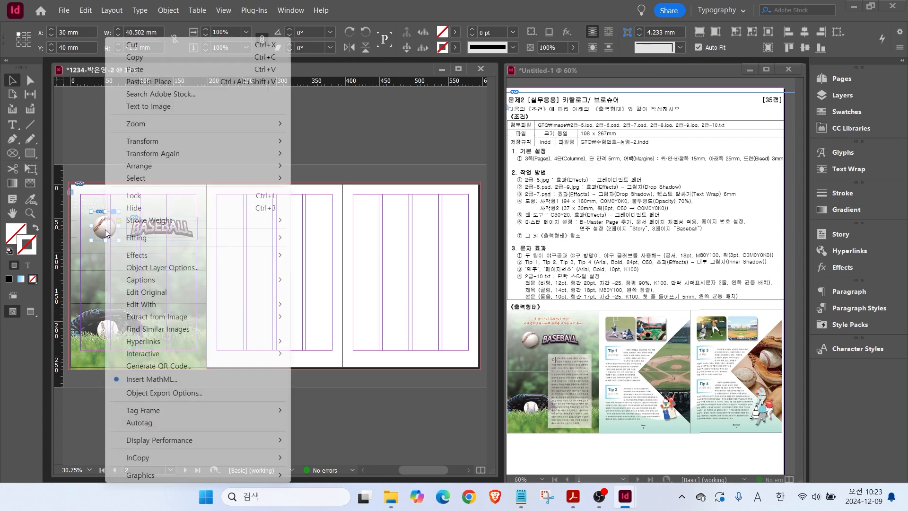
{"action": "mouse_move", "coordinate": [264, 255]}
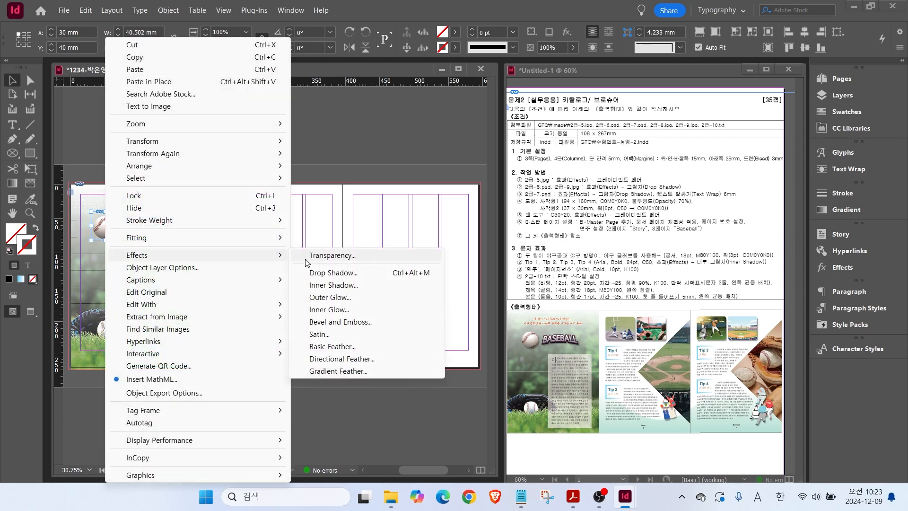
{"action": "left_click", "coordinate": [327, 273]}
{"action": "left_click", "coordinate": [619, 269]}
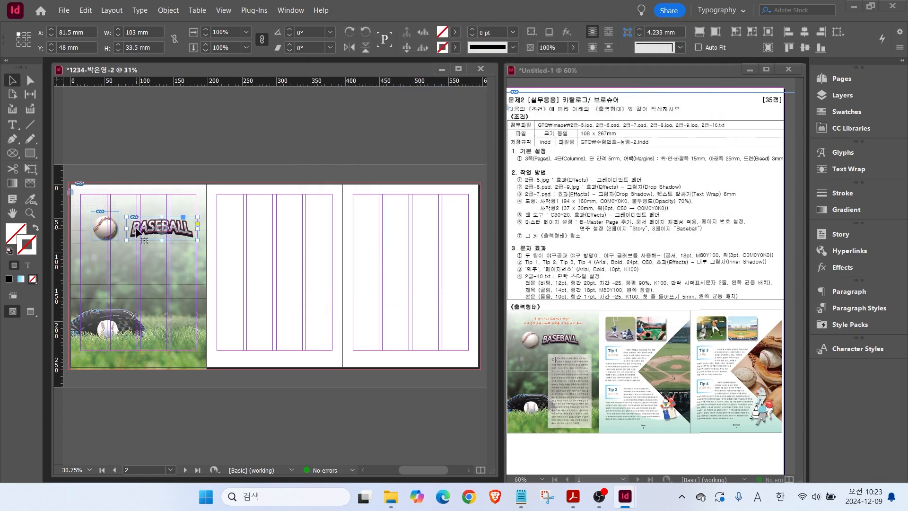
{"action": "right_click", "coordinate": [135, 232]}
{"action": "mouse_move", "coordinate": [265, 254]}
{"action": "left_click", "coordinate": [364, 271]}
{"action": "left_click", "coordinate": [614, 270]}
{"action": "left_click", "coordinate": [335, 259]}
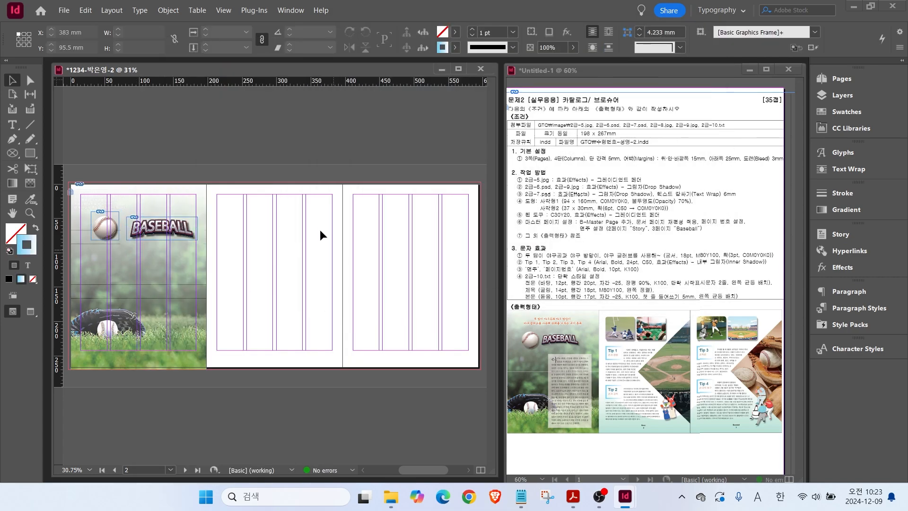
{"action": "left_click_drag", "start_coordinate": [139, 238], "coordinate": [131, 230]}
{"action": "left_click", "coordinate": [163, 265]}
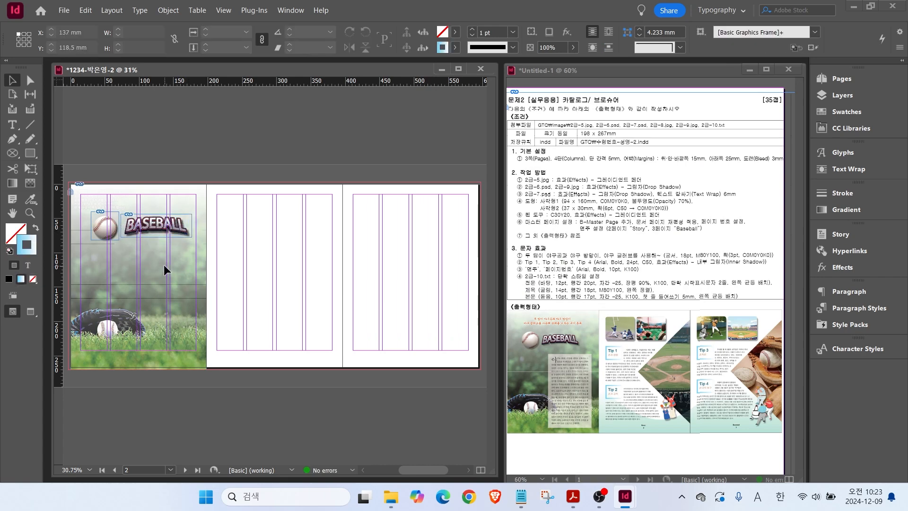
Place the 2급-7.psd player illustration on page two and shrink it proportionally.
{"action": "key", "text": "ctrl+d"}
{"action": "left_click", "coordinate": [427, 225]}
{"action": "left_click", "coordinate": [479, 350]}
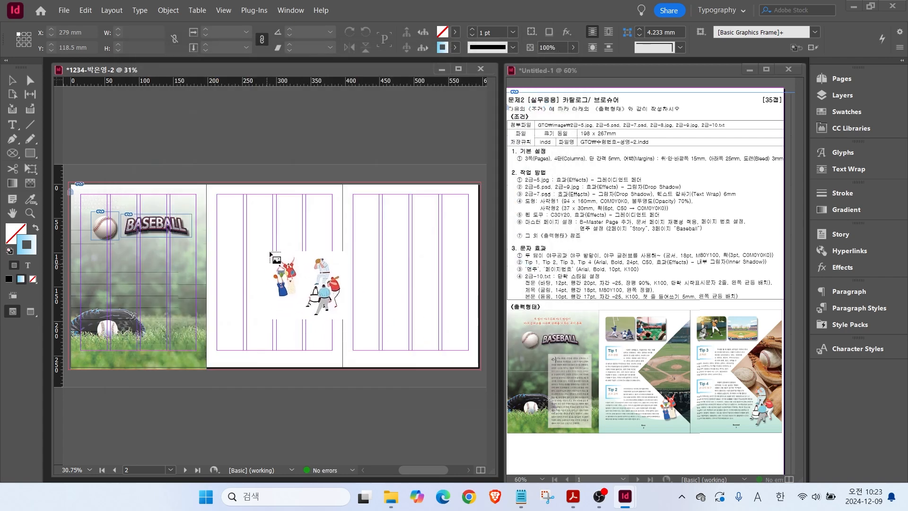
{"action": "left_click_drag", "start_coordinate": [245, 221], "coordinate": [349, 315]}
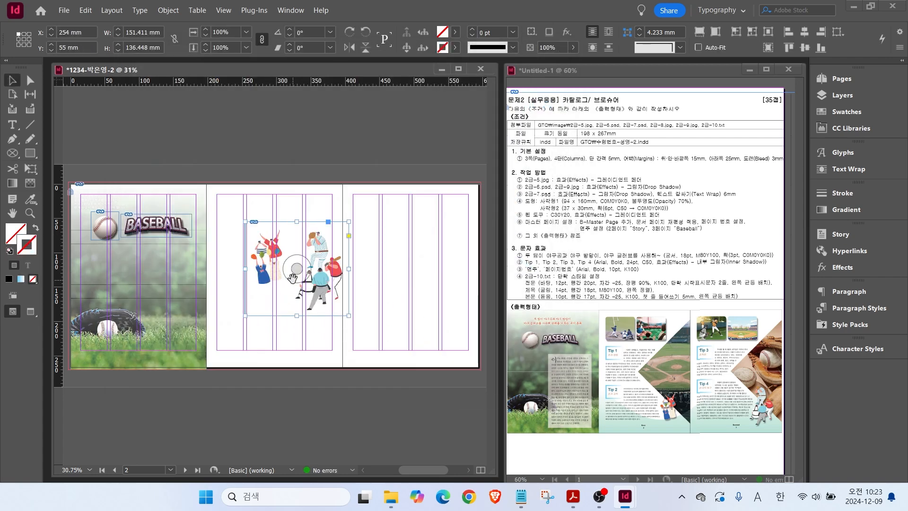
{"action": "left_click_drag", "start_coordinate": [348, 221], "coordinate": [316, 251]}
Crop the illustration to a single player figure and give it a drop shadow.
{"action": "left_click", "coordinate": [701, 49]}
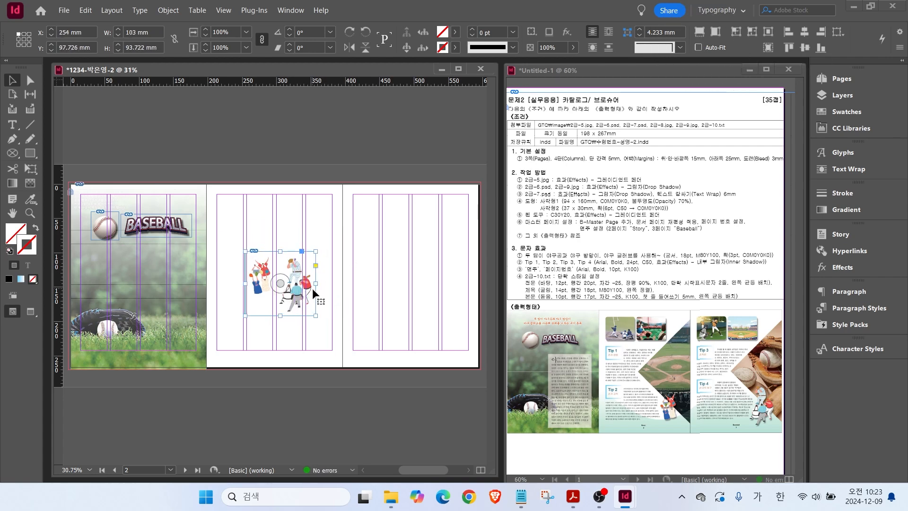
{"action": "left_click_drag", "start_coordinate": [316, 283], "coordinate": [275, 283]}
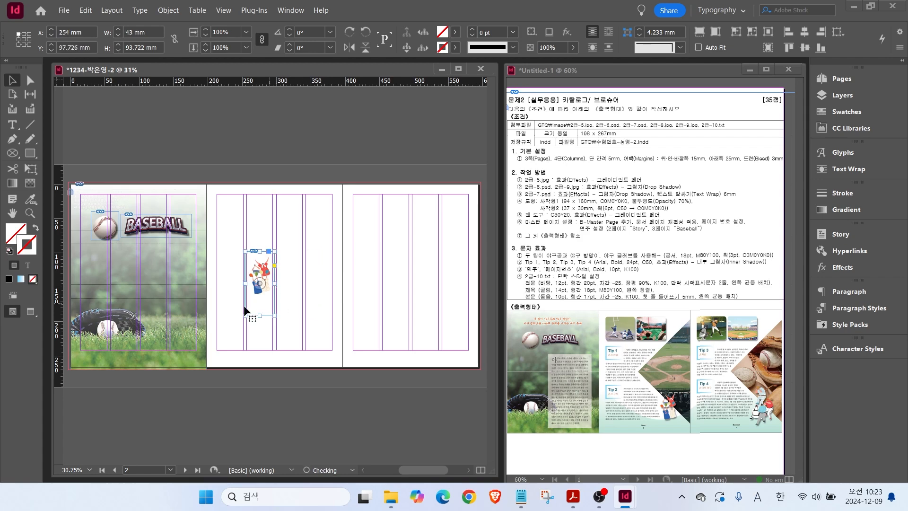
{"action": "left_click_drag", "start_coordinate": [260, 315], "coordinate": [260, 316]}
{"action": "right_click", "coordinate": [259, 284]}
{"action": "mouse_move", "coordinate": [295, 258]}
{"action": "left_click", "coordinate": [458, 276]}
{"action": "key", "text": "Return"}
Move the illustration to the page bottom, show a different player in the page-three copy, and enlarge it.
{"action": "left_click_drag", "start_coordinate": [266, 289], "coordinate": [433, 336]}
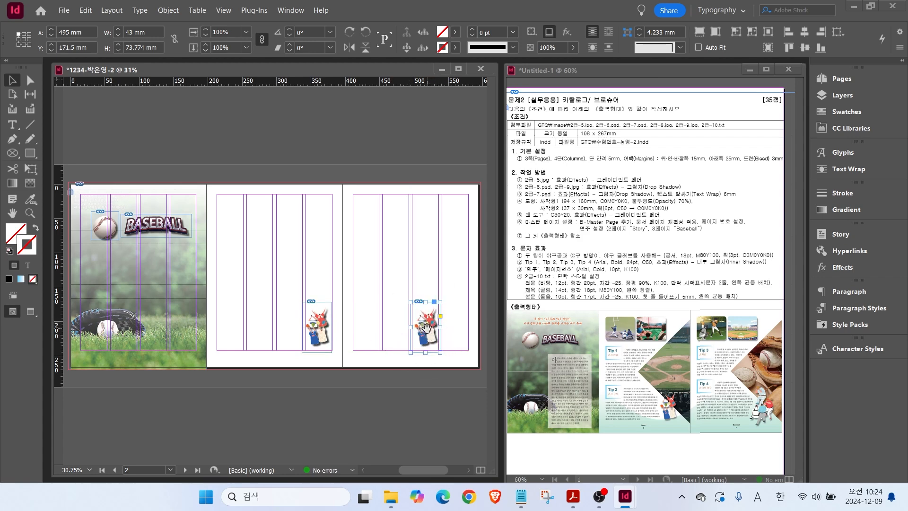
{"action": "left_click_drag", "start_coordinate": [427, 333], "coordinate": [393, 326]}
{"action": "left_click", "coordinate": [394, 327]}
{"action": "left_click", "coordinate": [426, 318]}
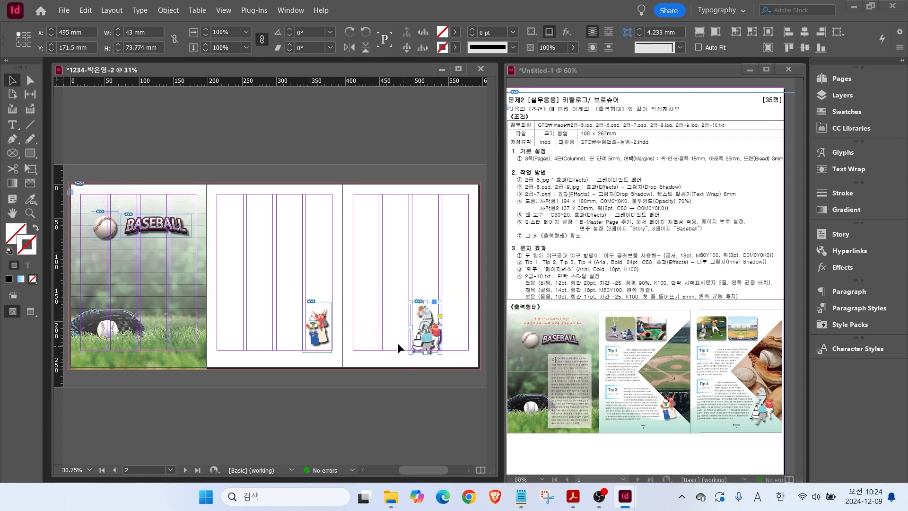
{"action": "left_click_drag", "start_coordinate": [441, 352], "coordinate": [459, 334]}
Pick 2급-8.jpg for placing, then cancel the placement without placing it.
{"action": "left_click", "coordinate": [386, 297]}
{"action": "key", "text": "ctrl+d"}
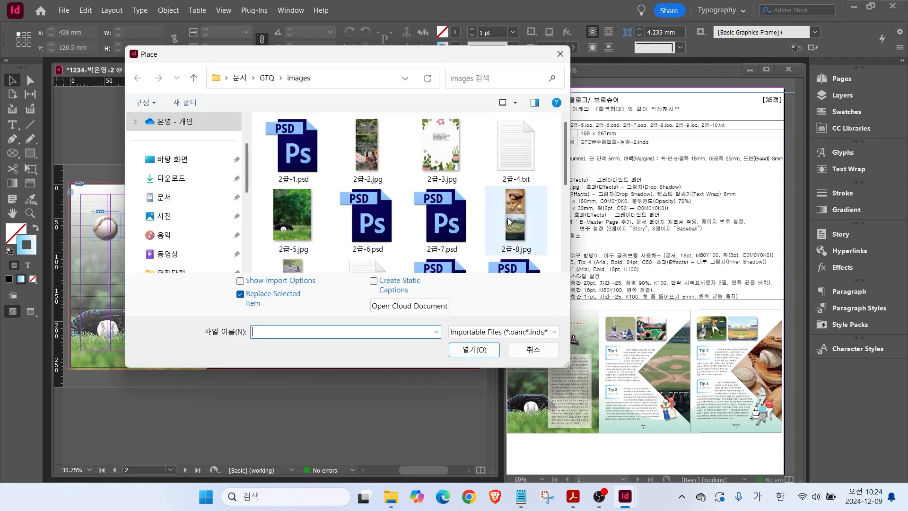
{"action": "left_click", "coordinate": [512, 217]}
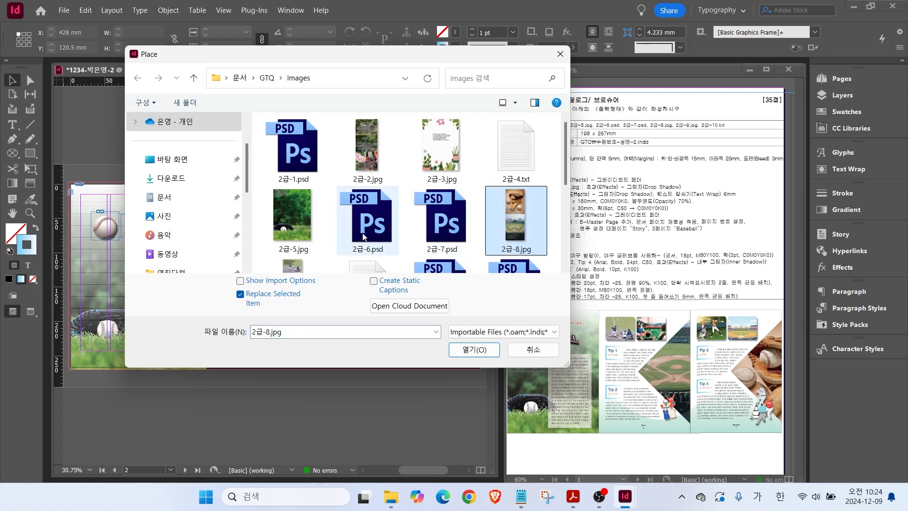
{"action": "key", "text": "alt+2"}
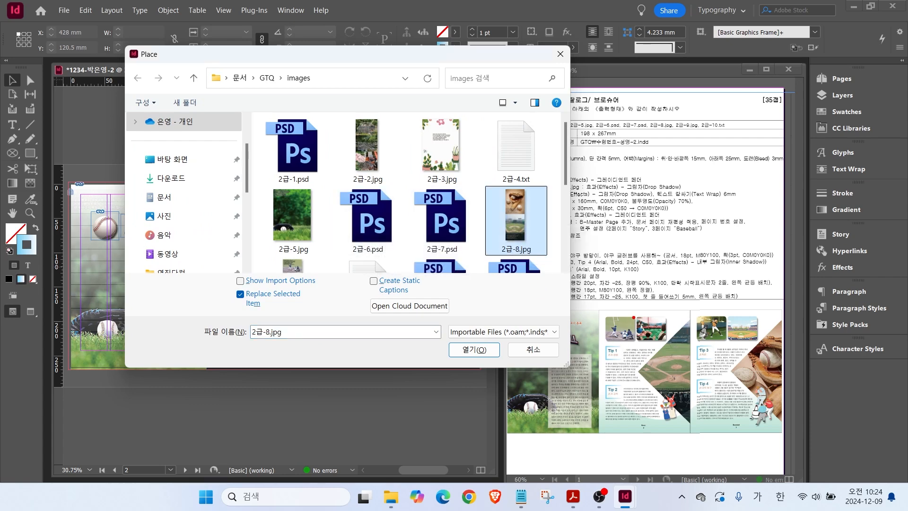
{"action": "left_click_drag", "start_coordinate": [633, 320], "coordinate": [676, 355]}
{"action": "left_click_drag", "start_coordinate": [714, 323], "coordinate": [752, 360]}
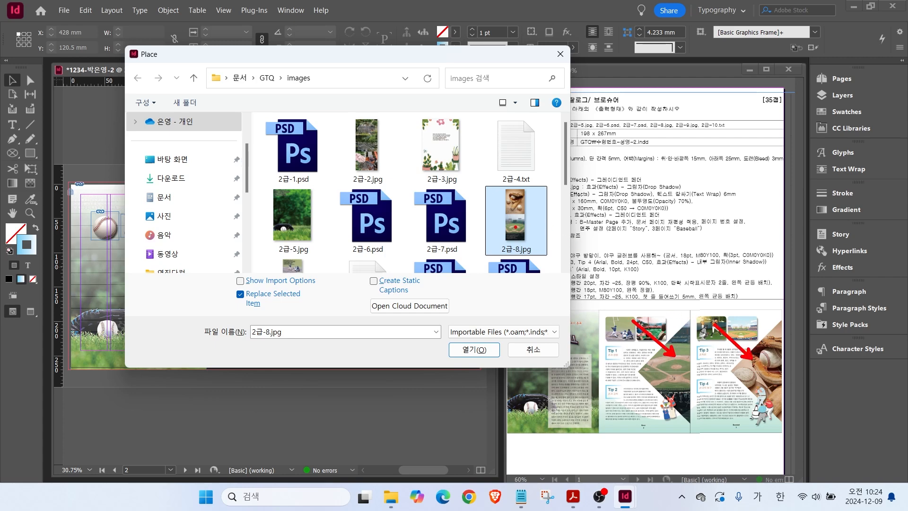
{"action": "key", "text": "Escape"}
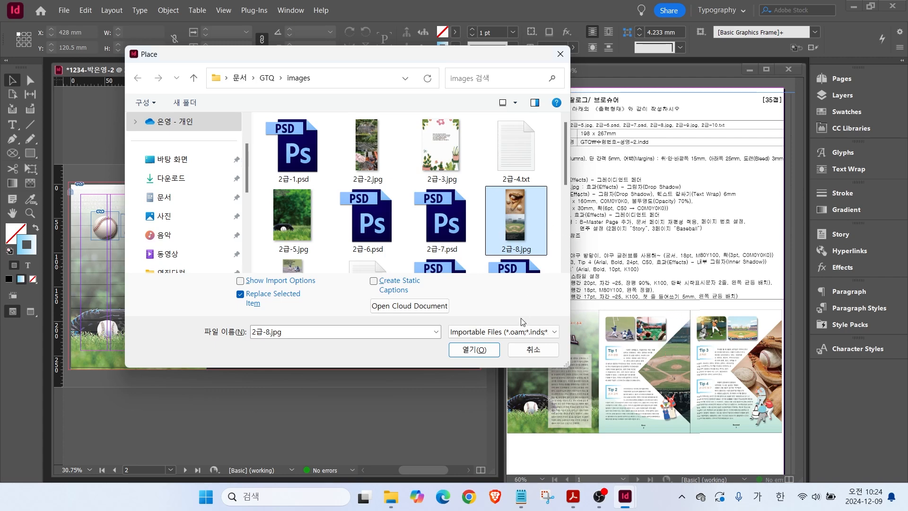
{"action": "left_click", "coordinate": [526, 352]}
Draw a tall rectangle frame over page two's right-hand columns.
{"action": "left_click", "coordinate": [14, 155]}
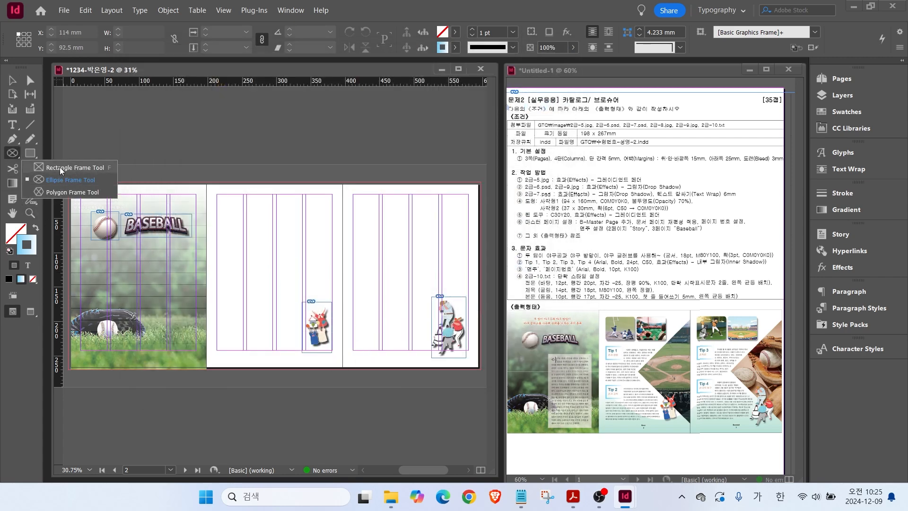
{"action": "left_click", "coordinate": [60, 167]}
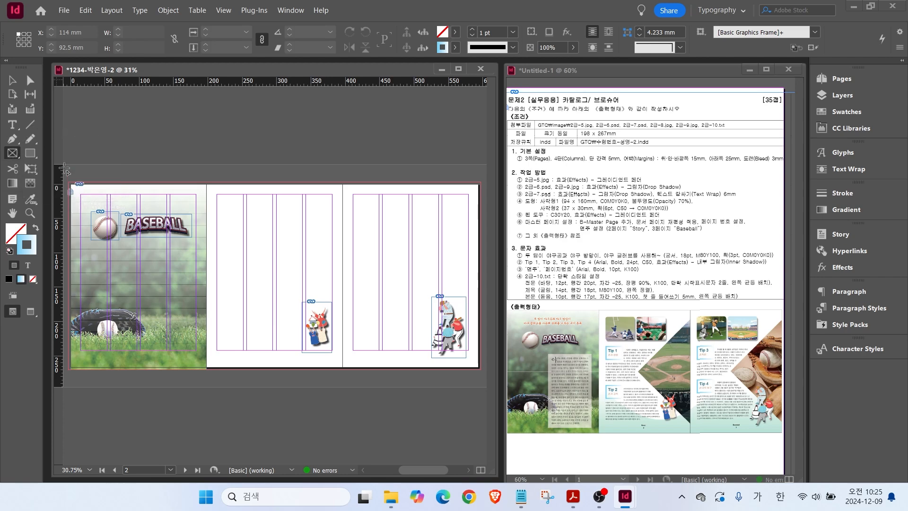
{"action": "left_click_drag", "start_coordinate": [262, 198], "coordinate": [343, 344]}
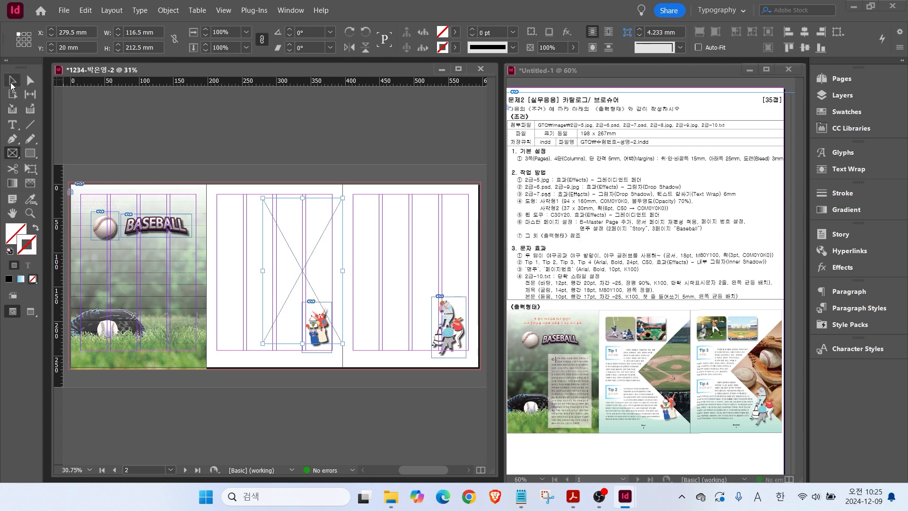
Delete the frame's top-left anchor and raise the bottom-left point to mid-height, forming a triangle.
{"action": "left_click", "coordinate": [14, 141]}
{"action": "right_click", "coordinate": [14, 140]}
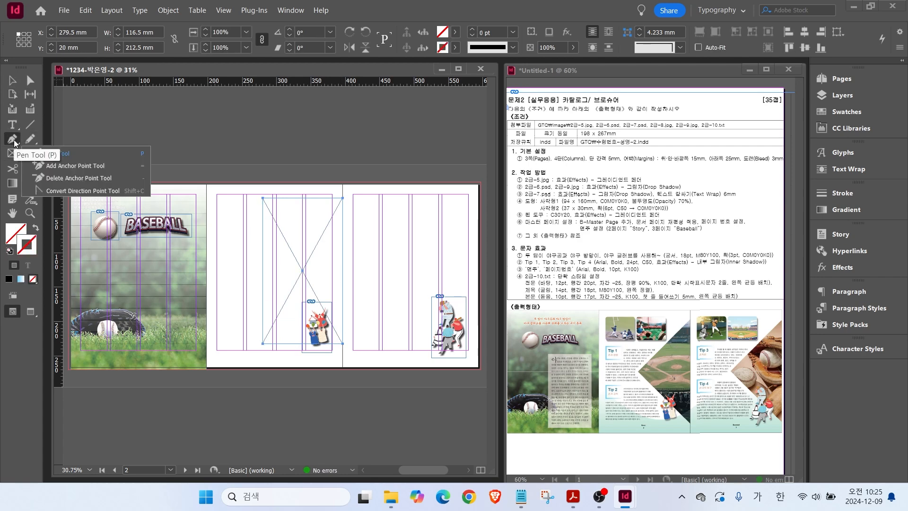
{"action": "left_click", "coordinate": [59, 179]}
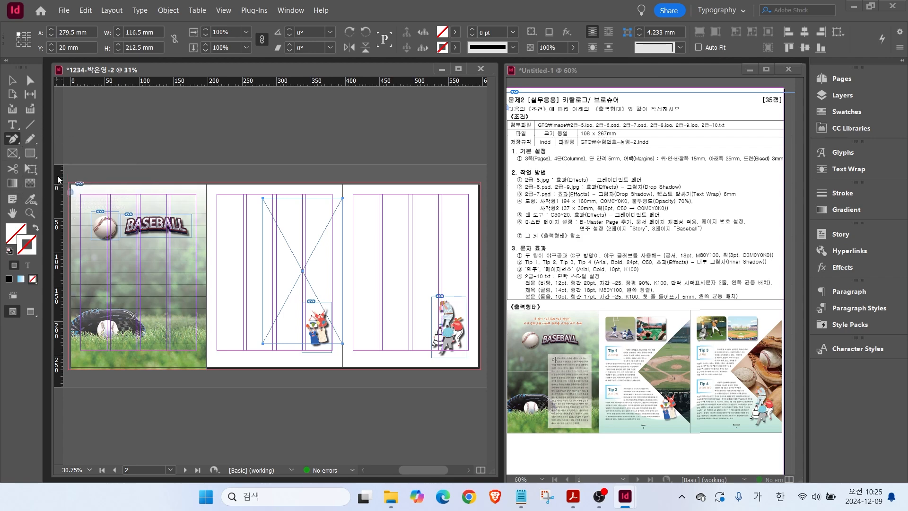
{"action": "left_click", "coordinate": [263, 197]}
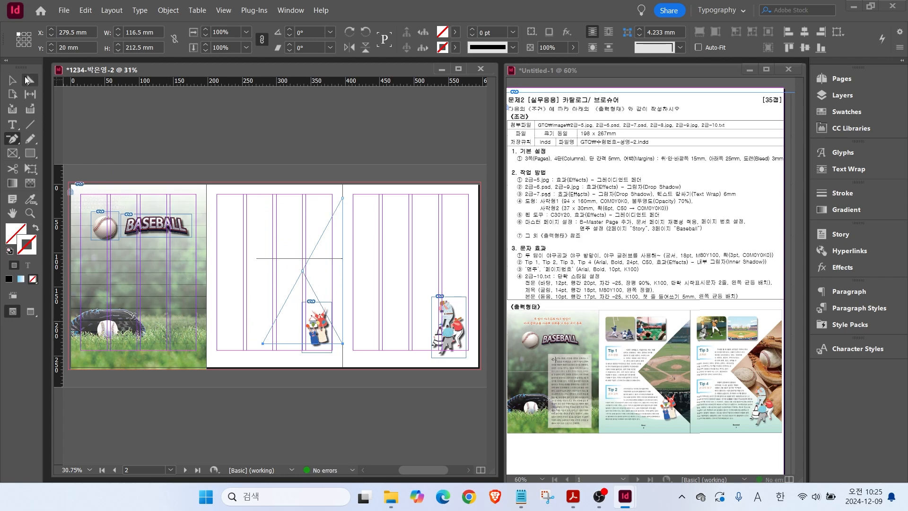
{"action": "left_click", "coordinate": [29, 83]}
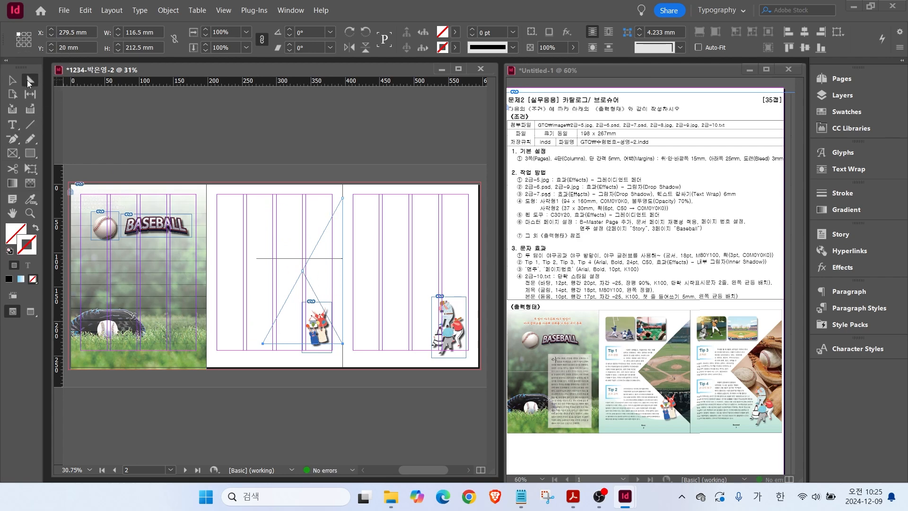
{"action": "left_click", "coordinate": [263, 349]}
{"action": "left_click_drag", "start_coordinate": [264, 348], "coordinate": [274, 267]}
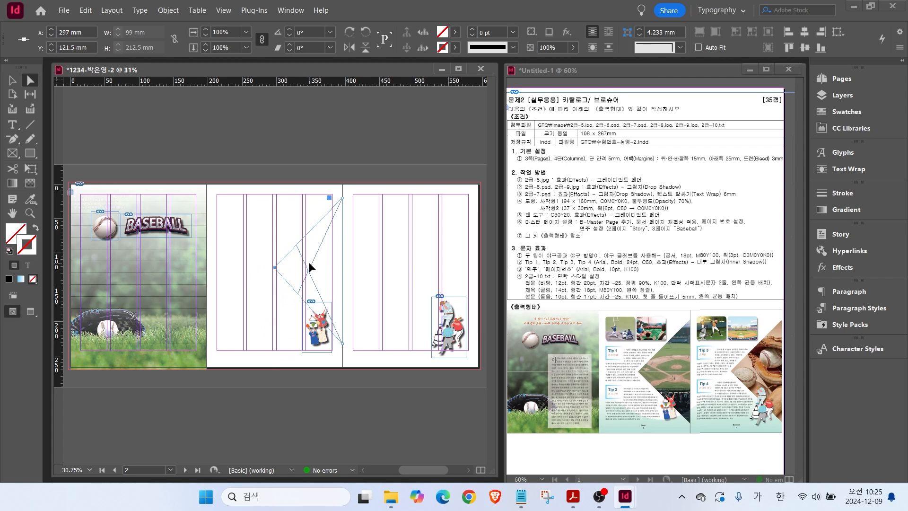
{"action": "key", "text": "ctrl+d"}
Place 2급-8.jpg into the triangle and shift the picture to show the baseball field.
{"action": "left_click", "coordinate": [544, 242]}
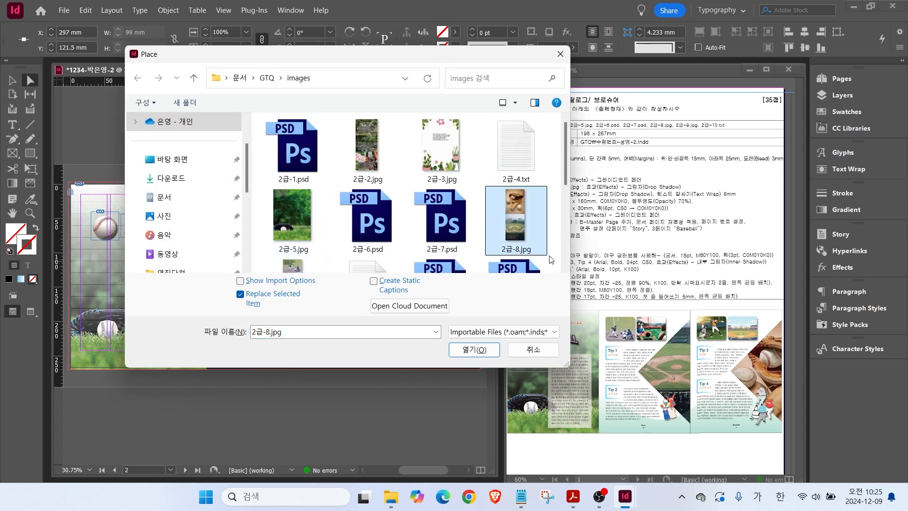
{"action": "left_click", "coordinate": [469, 351]}
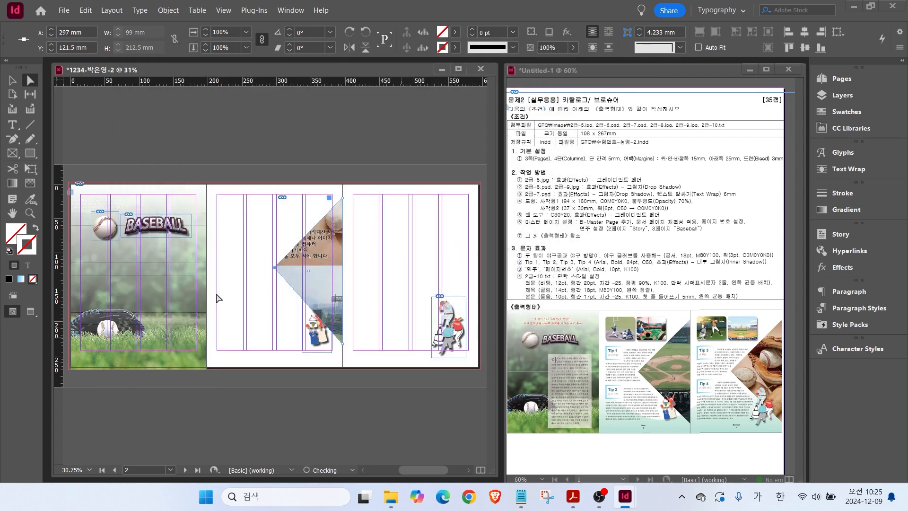
{"action": "key", "text": "v"}
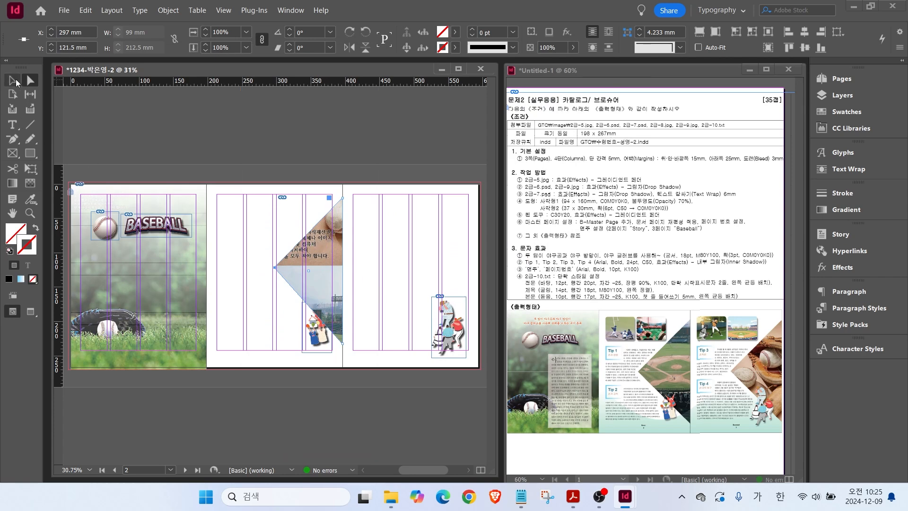
{"action": "left_click", "coordinate": [264, 221]}
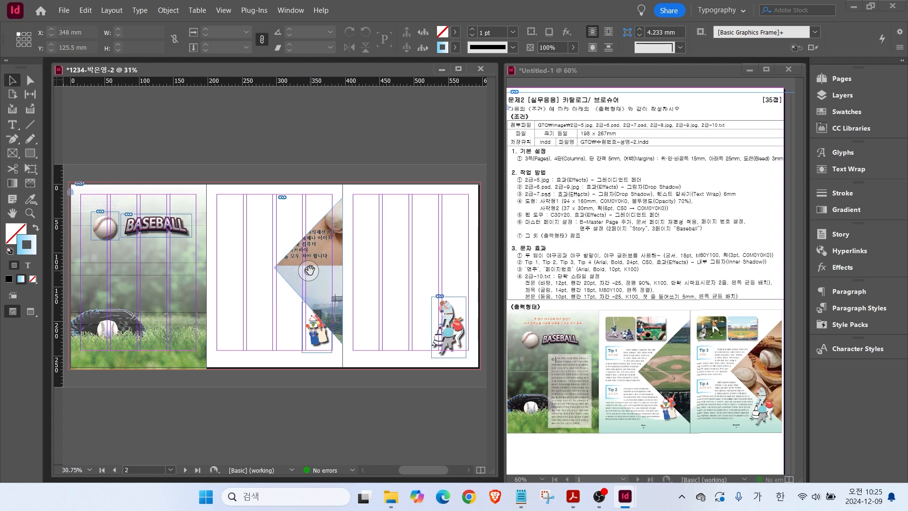
{"action": "left_click_drag", "start_coordinate": [309, 272], "coordinate": [333, 179]}
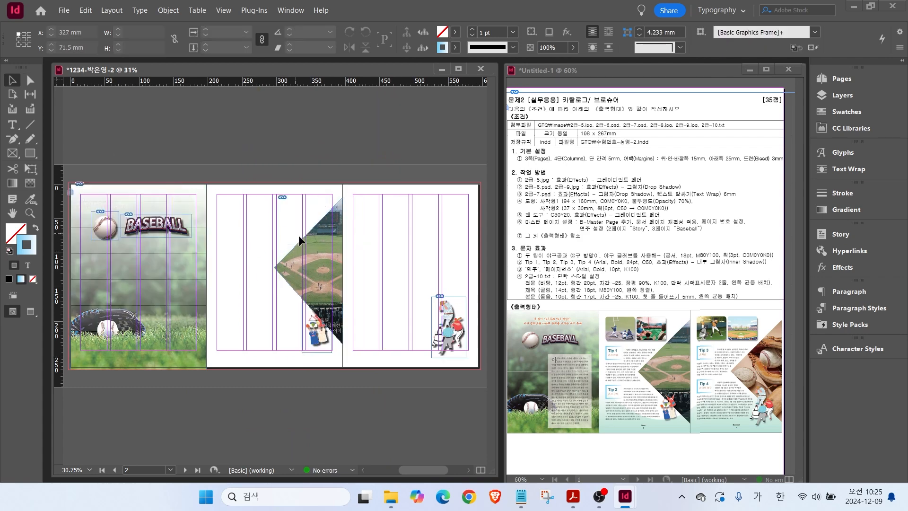
Copy the triangle photo frame onto page three, showing the balls and glove.
{"action": "left_click", "coordinate": [316, 240]}
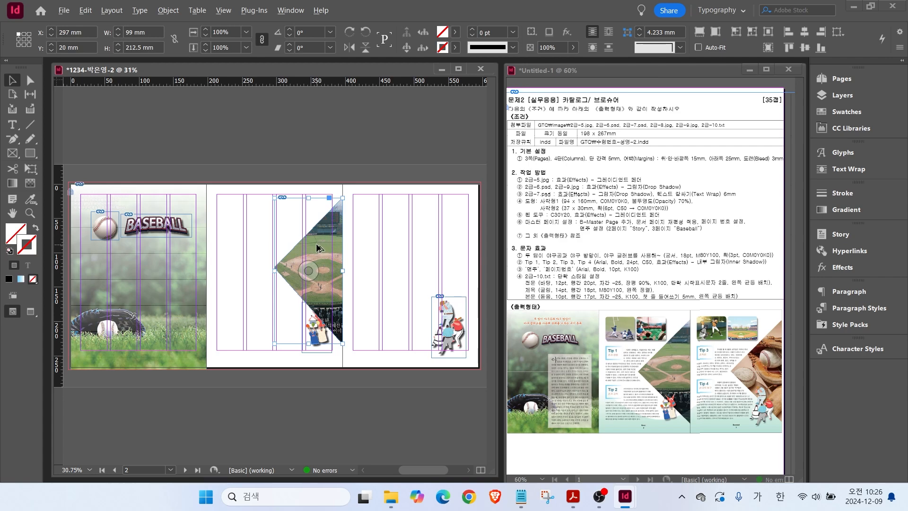
{"action": "left_click_drag", "start_coordinate": [316, 243], "coordinate": [443, 253]}
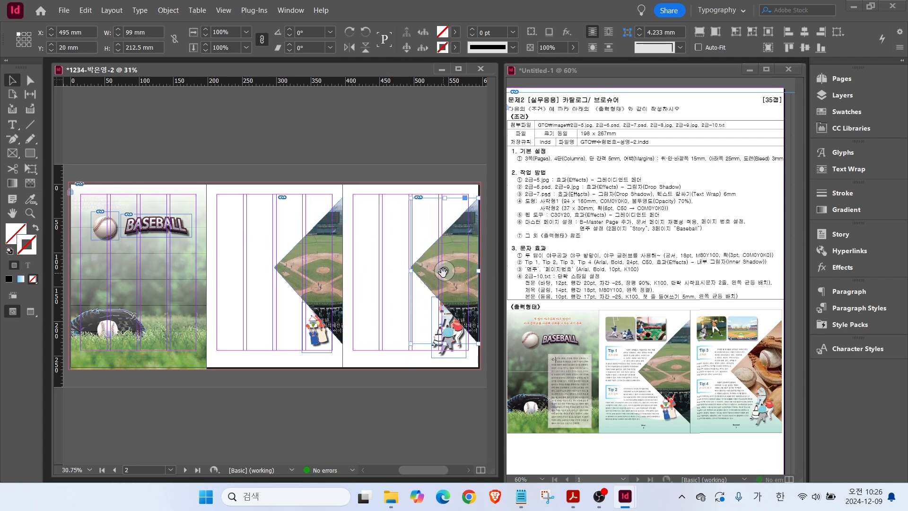
{"action": "left_click_drag", "start_coordinate": [442, 273], "coordinate": [447, 304]}
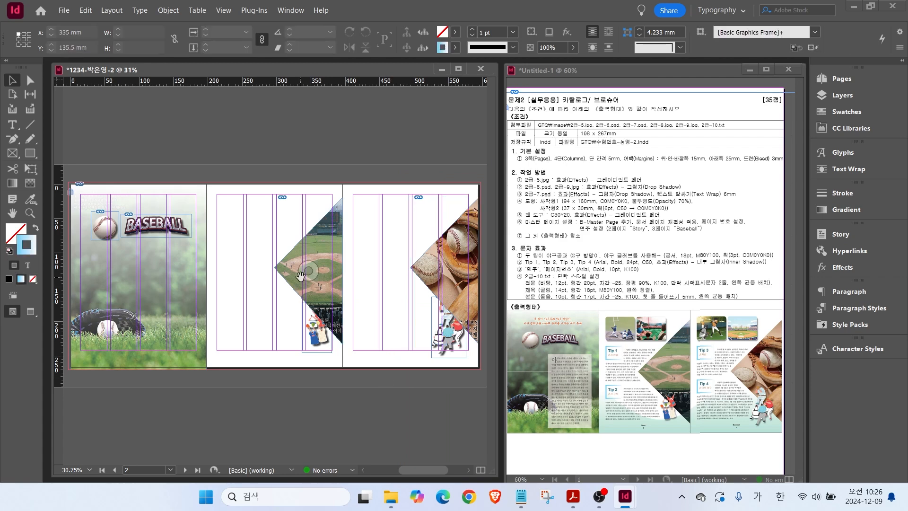
Bring the player illustrations in front of the triangle photos.
{"action": "right_click", "coordinate": [314, 338]}
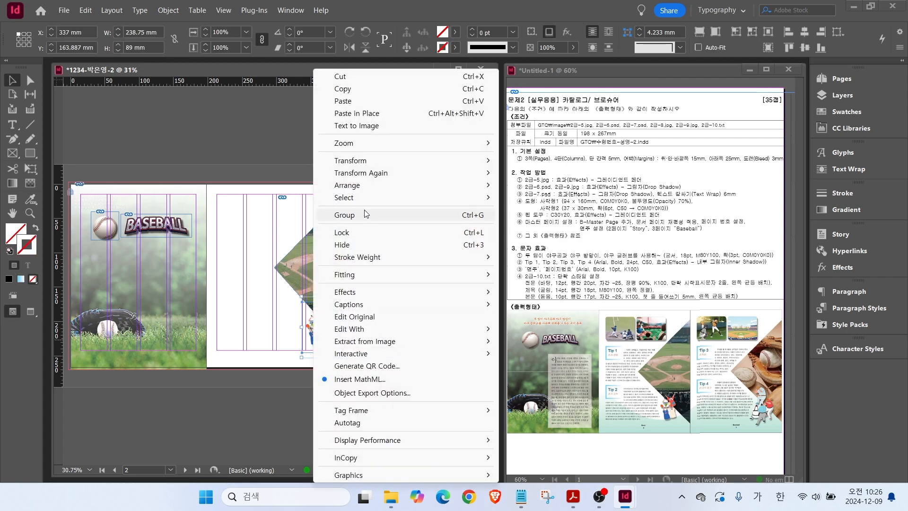
{"action": "mouse_move", "coordinate": [368, 188]}
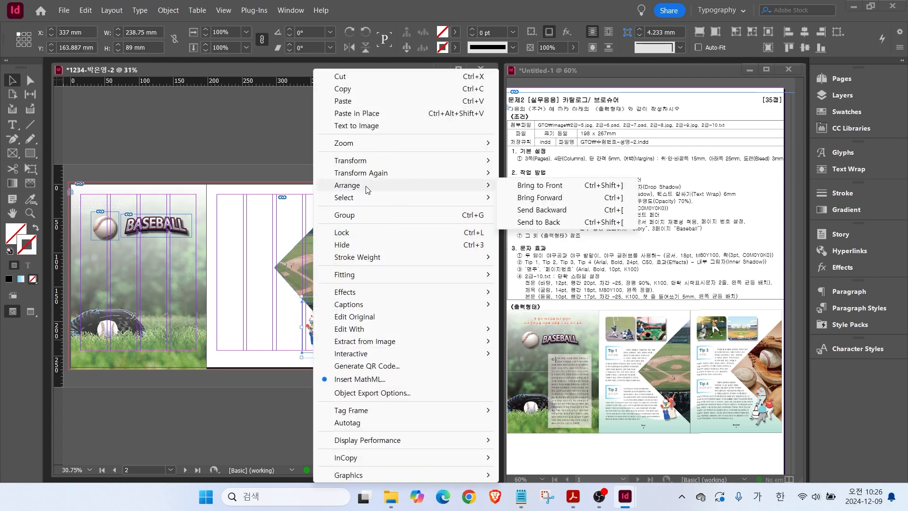
{"action": "left_click", "coordinate": [537, 186]}
{"action": "left_click", "coordinate": [250, 344]}
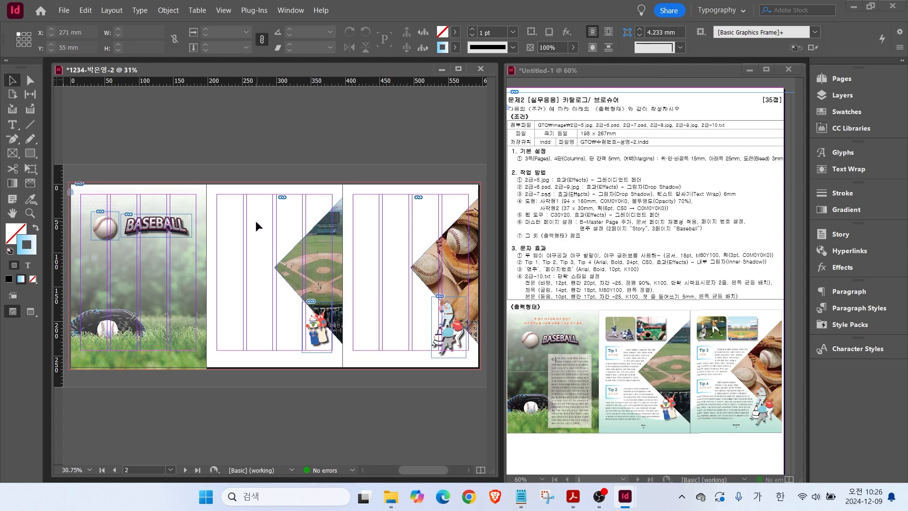
Place 2급-9.jpg in a small frame at page two's top-left and nudge it into position.
{"action": "key", "text": "ctrl+d"}
{"action": "scroll", "coordinate": [430, 225], "scroll_direction": "down", "scroll_amount": 1}
{"action": "left_click", "coordinate": [294, 236]}
{"action": "left_click", "coordinate": [474, 350]}
{"action": "left_click_drag", "start_coordinate": [218, 193], "coordinate": [240, 221]}
{"action": "scroll", "coordinate": [252, 222], "scroll_direction": "up", "scroll_amount": 5}
{"action": "scroll", "coordinate": [252, 208], "scroll_direction": "up", "scroll_amount": 3}
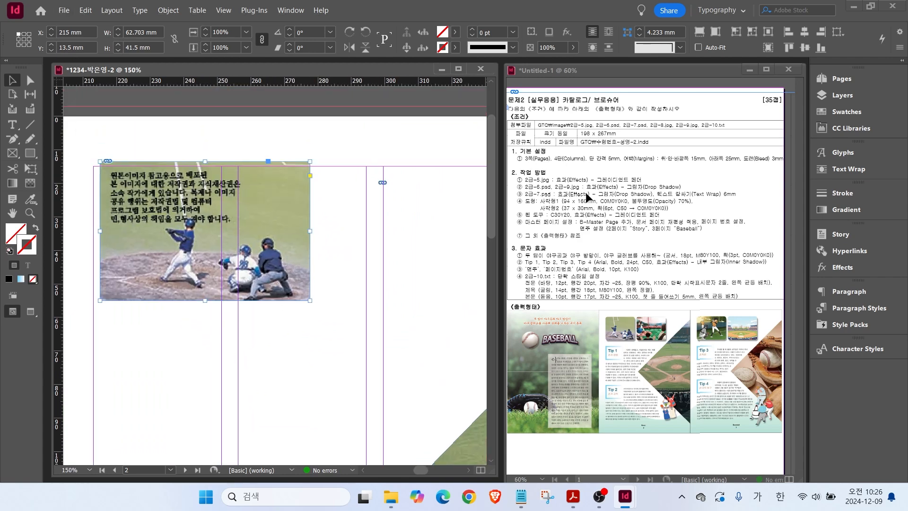
{"action": "left_click_drag", "start_coordinate": [274, 214], "coordinate": [267, 217]}
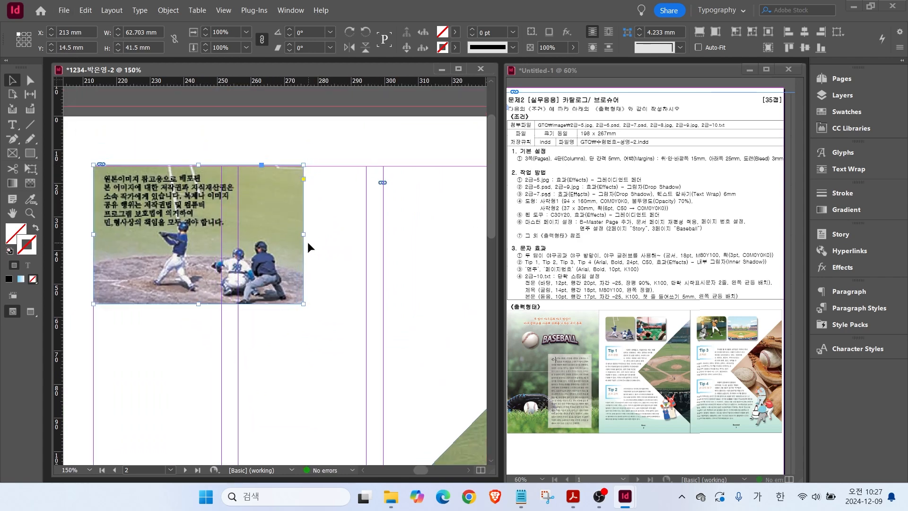
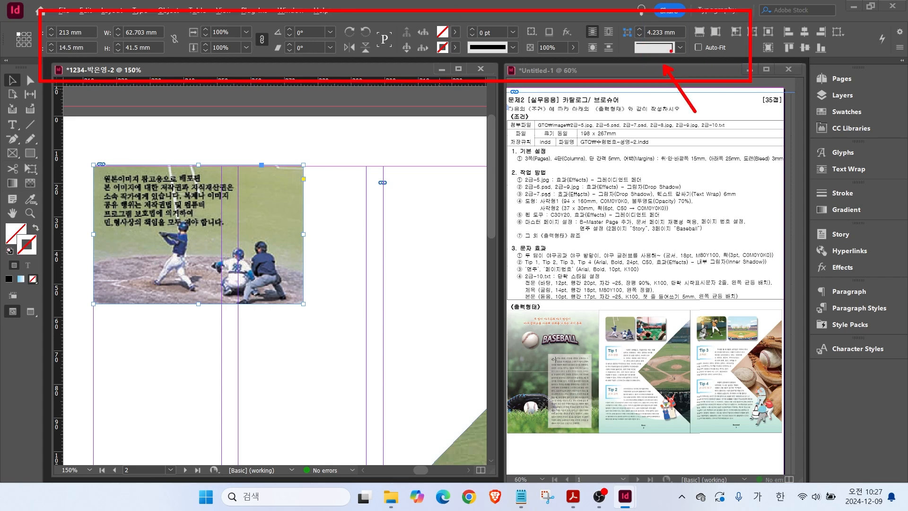
Give the batter photo rounded corners and a drop shadow, then place an aligned copy to its right.
{"action": "left_click", "coordinate": [679, 47]}
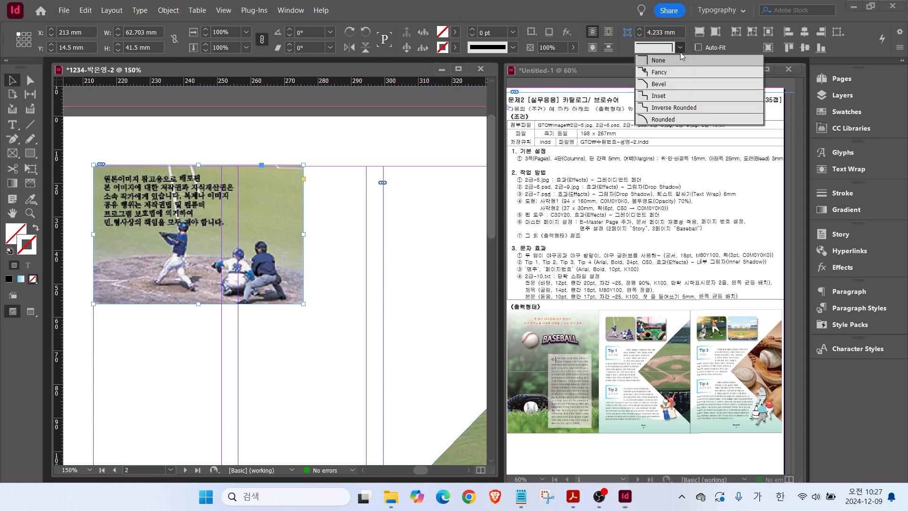
{"action": "left_click", "coordinate": [662, 119]}
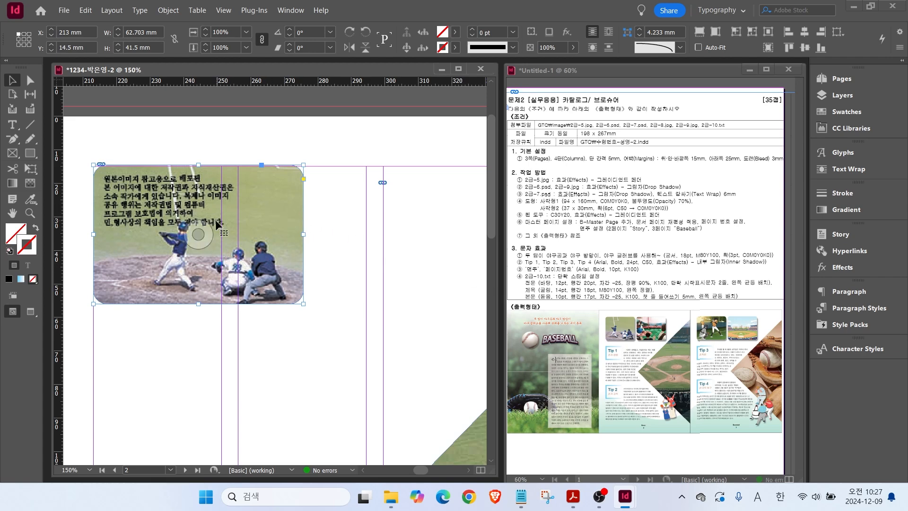
{"action": "right_click", "coordinate": [247, 214]}
{"action": "mouse_move", "coordinate": [284, 267]}
{"action": "left_click", "coordinate": [460, 289]}
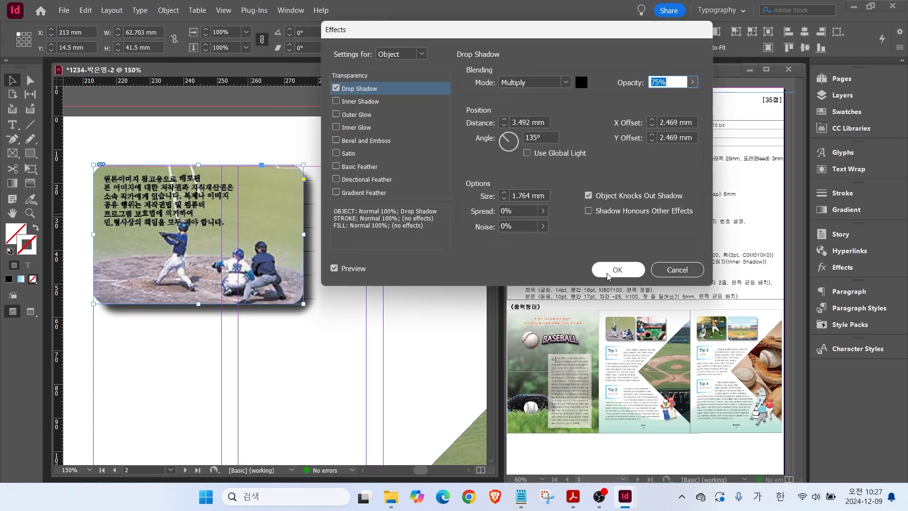
{"action": "key", "text": "Return"}
{"action": "left_click_drag", "start_coordinate": [129, 234], "coordinate": [361, 258]}
{"action": "scroll", "coordinate": [360, 267], "scroll_direction": "down", "scroll_amount": 3}
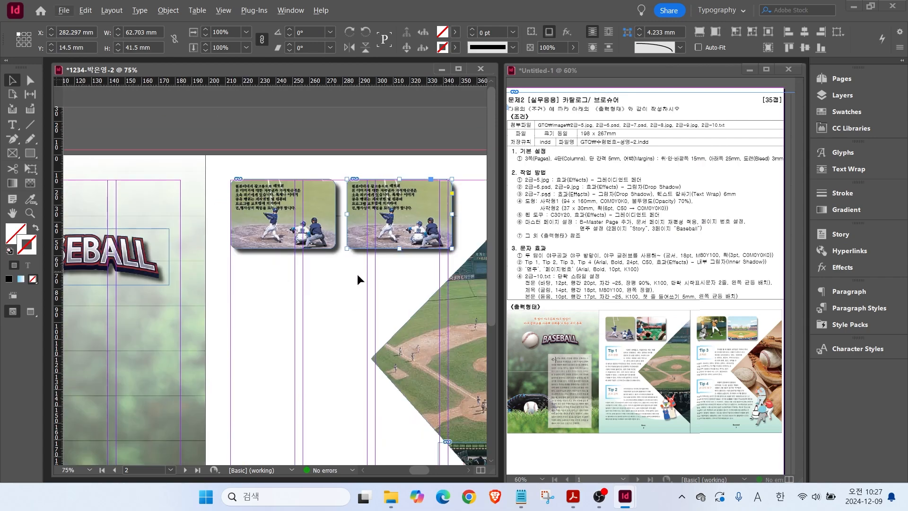
Shift the photo up in its frame, copy the frame onto page 3, and reframe it on the batter.
{"action": "scroll", "coordinate": [358, 279], "scroll_direction": "right", "scroll_amount": 3}
{"action": "left_click_drag", "start_coordinate": [239, 215], "coordinate": [243, 147]}
{"action": "key", "text": "Escape"}
{"action": "scroll", "coordinate": [246, 248], "scroll_direction": "down", "scroll_amount": 1}
{"action": "scroll", "coordinate": [237, 250], "scroll_direction": "right", "scroll_amount": 2}
{"action": "left_click_drag", "start_coordinate": [119, 188], "coordinate": [274, 133]}
{"action": "left_click_drag", "start_coordinate": [265, 192], "coordinate": [349, 130]}
{"action": "left_click", "coordinate": [305, 302]}
Wrap text around the object shape of both diamond images with a 6 mm offset.
{"action": "left_click", "coordinate": [153, 253]}
{"action": "left_click", "coordinate": [384, 279], "text": "shift"}
{"action": "left_click", "coordinate": [848, 169]}
{"action": "left_click", "coordinate": [710, 167]}
{"action": "left_click", "coordinate": [676, 185]}
{"action": "type", "text": "6"}
{"action": "key", "text": "Return"}
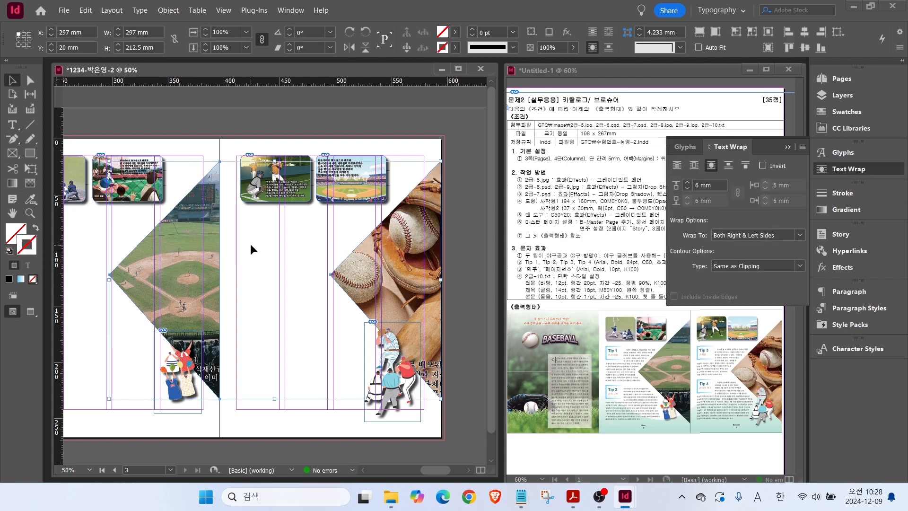
Check the left diamond image's text wrap, then pan back to the BASEBALL cover page.
{"action": "left_click", "coordinate": [277, 265]}
{"action": "left_click", "coordinate": [191, 267]}
{"action": "left_click", "coordinate": [840, 170]}
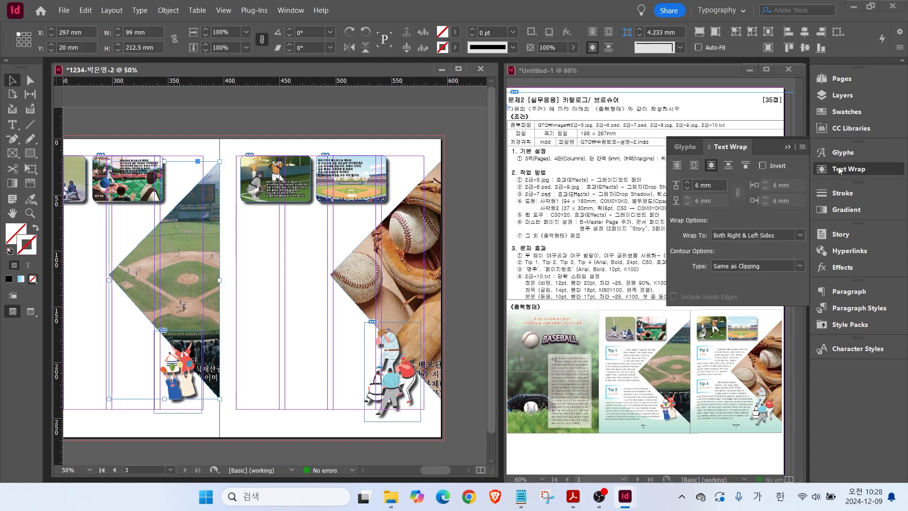
{"action": "left_click", "coordinate": [840, 171]}
{"action": "left_click", "coordinate": [79, 299]}
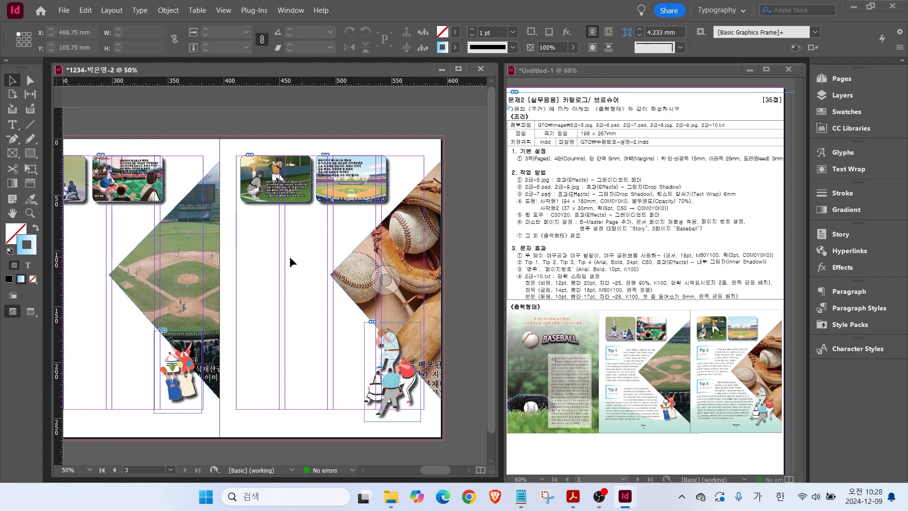
{"action": "left_click_drag", "start_coordinate": [265, 268], "coordinate": [410, 274]}
{"action": "left_click_drag", "start_coordinate": [204, 283], "coordinate": [310, 279]}
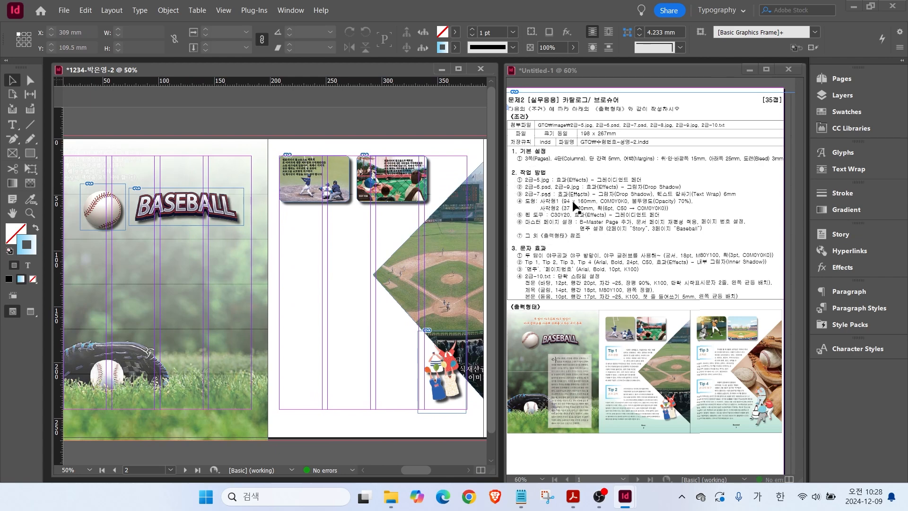
Draw a 94 × 160 mm rectangle on the page.
{"action": "left_click", "coordinate": [31, 153]}
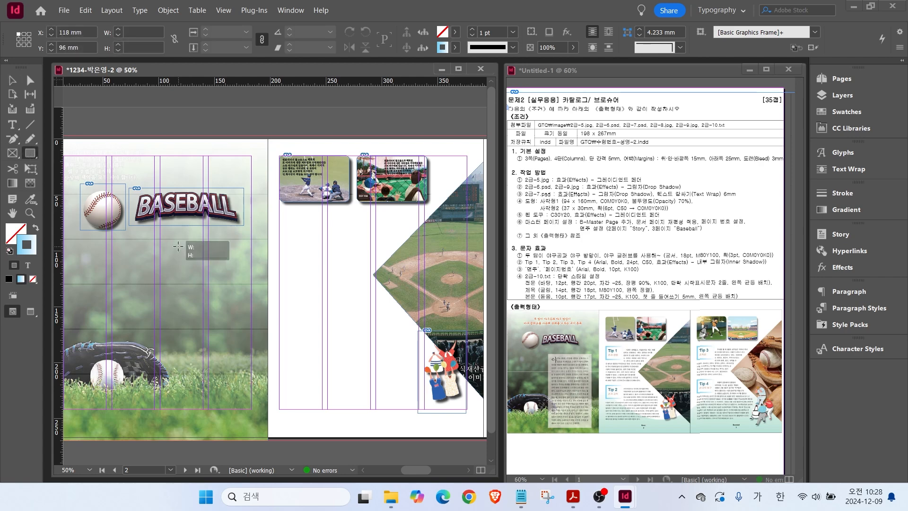
{"action": "left_click", "coordinate": [334, 313]}
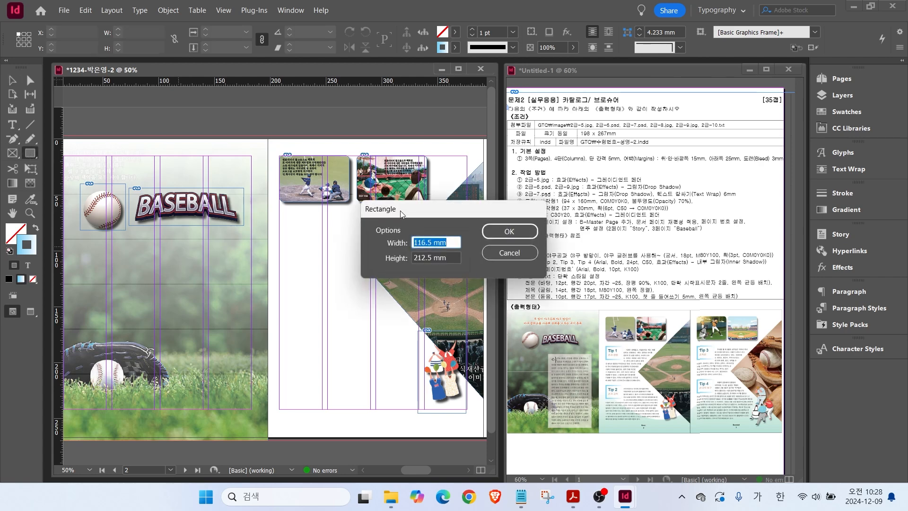
{"action": "type", "text": "94"}
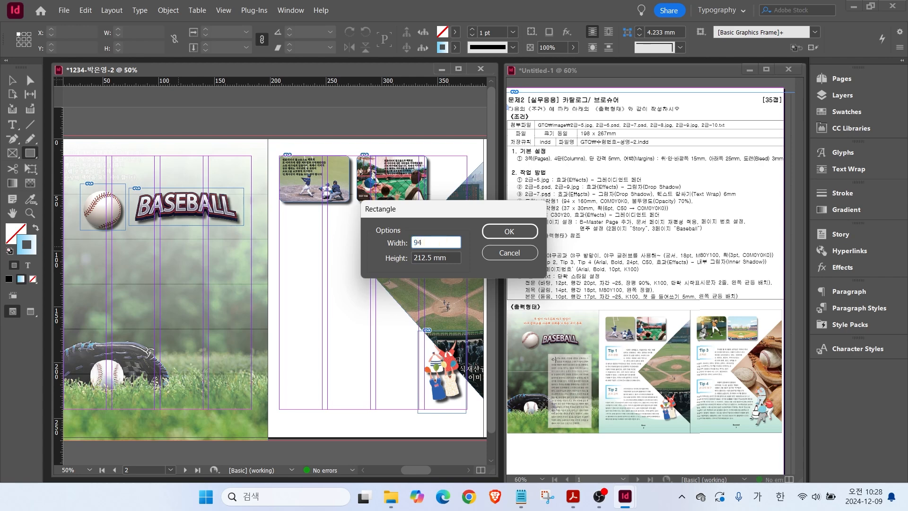
{"action": "key", "text": "Tab"}
{"action": "type", "text": "160"}
{"action": "key", "text": "Return"}
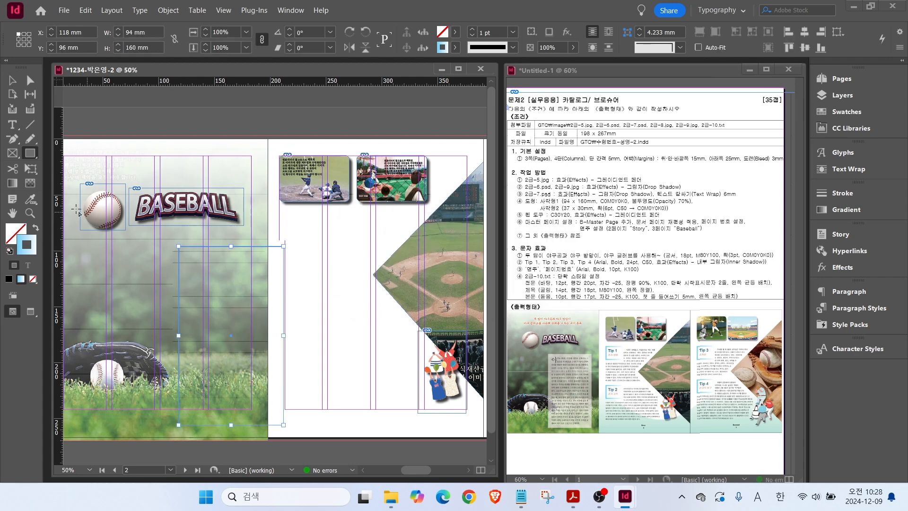
Fill the rectangle with white and move it left onto the cover panel.
{"action": "left_click", "coordinate": [36, 229]}
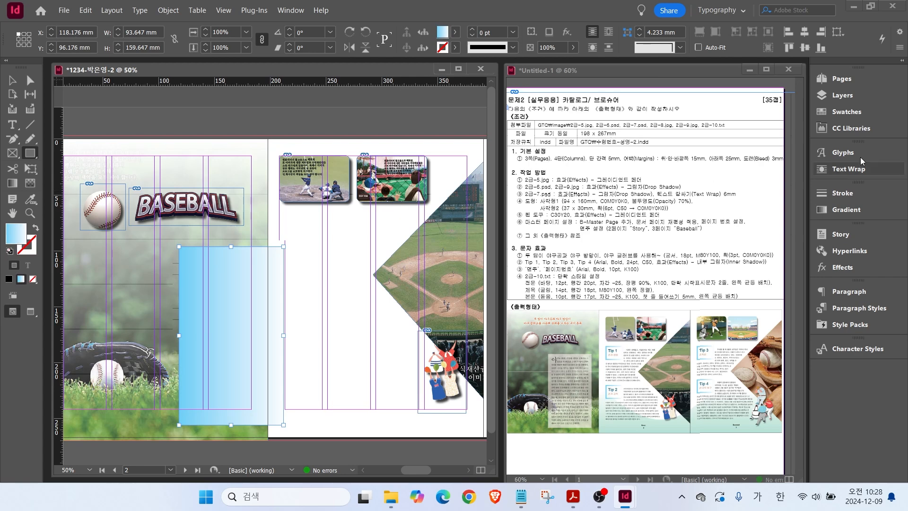
{"action": "left_click", "coordinate": [847, 112]}
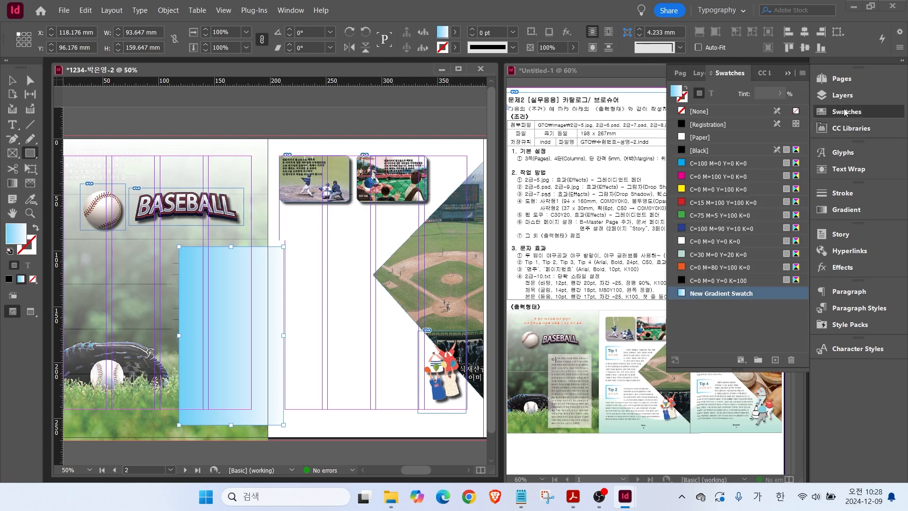
{"action": "left_click", "coordinate": [716, 241]}
{"action": "key", "text": "v"}
{"action": "left_click_drag", "start_coordinate": [228, 291], "coordinate": [198, 290]}
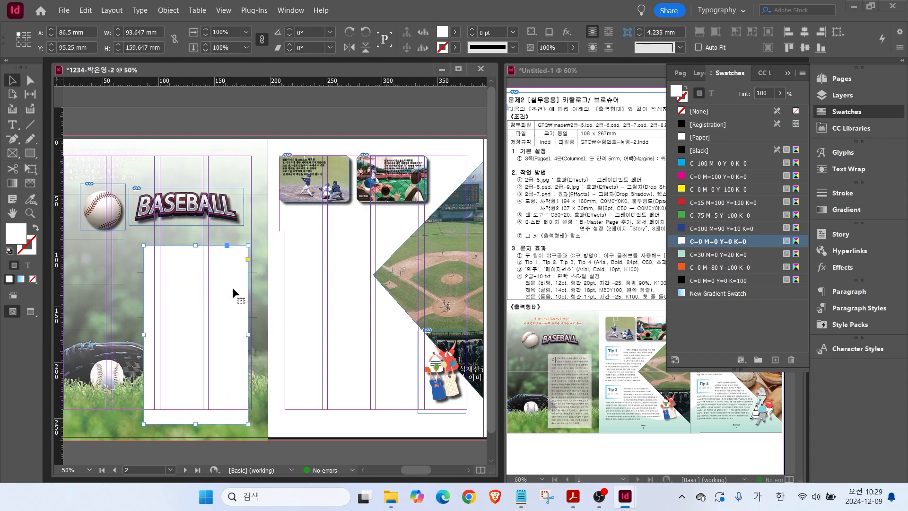
{"action": "left_click", "coordinate": [847, 112]}
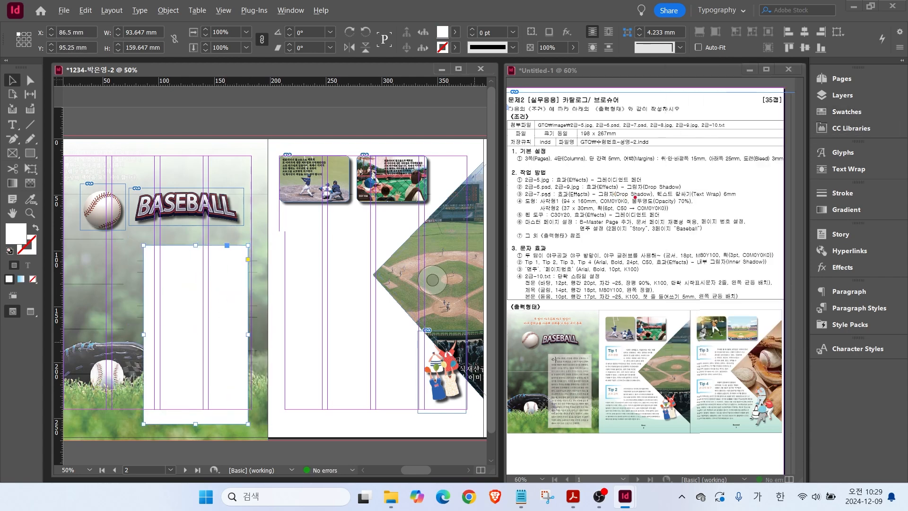
Set the white rectangle's opacity to 70%.
{"action": "left_click_drag", "start_coordinate": [655, 196], "coordinate": [713, 172]}
{"action": "left_click_drag", "start_coordinate": [84, 2], "coordinate": [790, 70]}
{"action": "mouse_move", "coordinate": [547, 55]}
{"action": "left_mouse_down"}
{"action": "mouse_move", "coordinate": [560, 40]}
{"action": "mouse_move", "coordinate": [582, 84]}
{"action": "left_mouse_up"}
{"action": "key", "text": "Escape"}
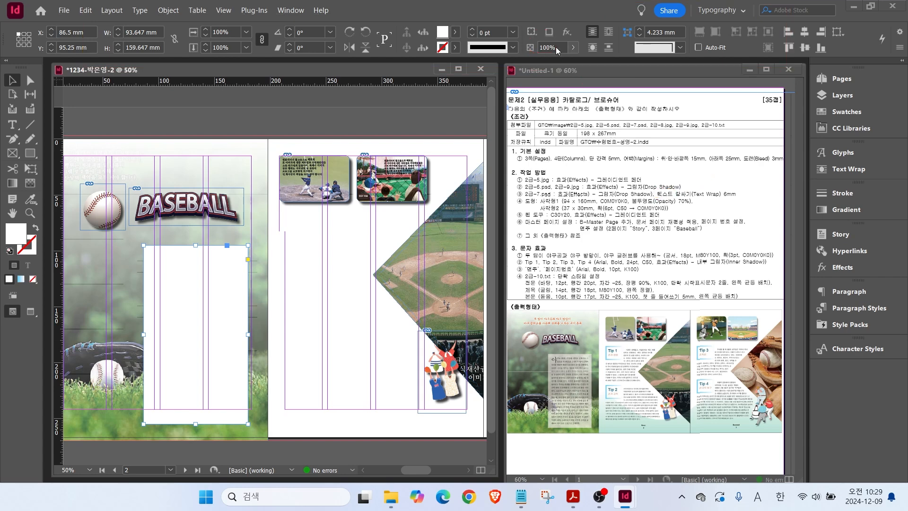
{"action": "double_click", "coordinate": [549, 48]}
{"action": "type", "text": "70"}
{"action": "key", "text": "Return"}
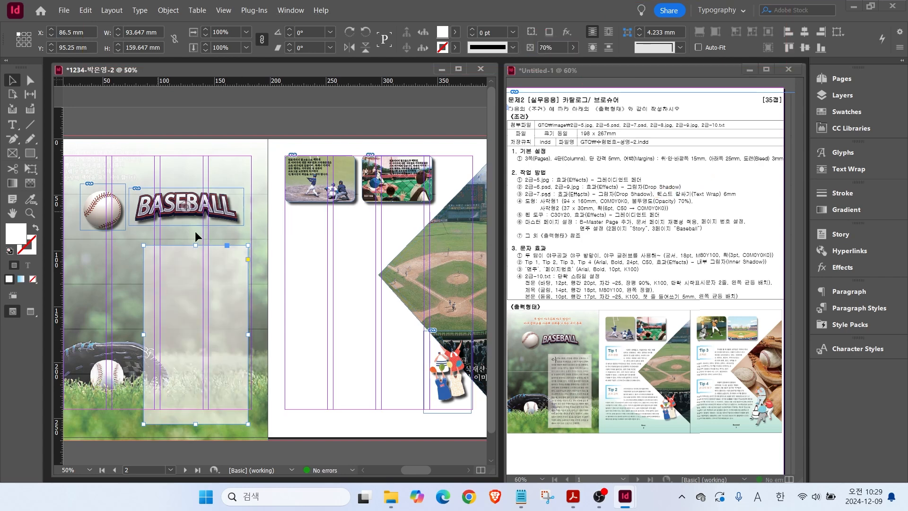
Draw a 37 × 30 mm frame and move it under the top photos.
{"action": "key", "text": "m"}
{"action": "left_click", "coordinate": [277, 237]}
{"action": "key", "text": "Return"}
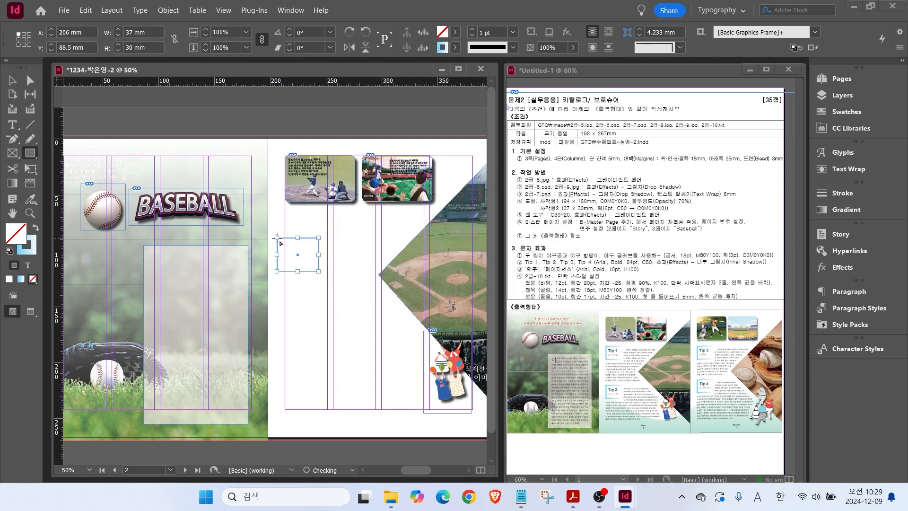
{"action": "key", "text": "v"}
{"action": "left_click_drag", "start_coordinate": [306, 244], "coordinate": [314, 218]}
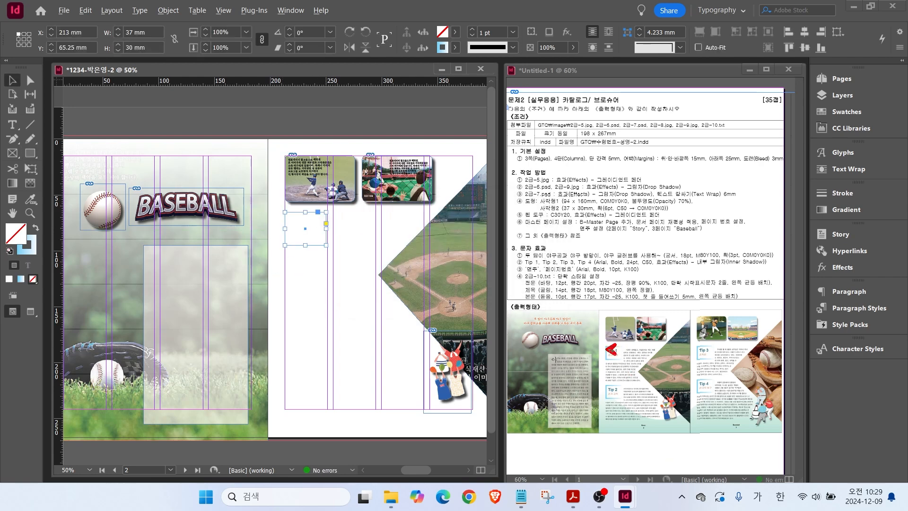
{"action": "key", "text": "Escape"}
Give the frame a 7 pt gradient stroke, copy it below, and copy the pair onto the next page.
{"action": "left_click", "coordinate": [27, 248]}
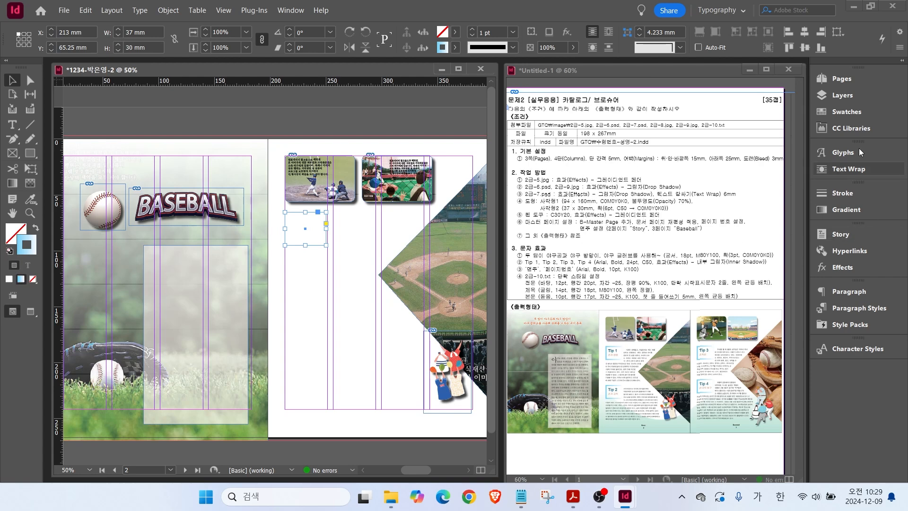
{"action": "left_click", "coordinate": [472, 29]}
{"action": "left_click", "coordinate": [473, 29]}
{"action": "left_click", "coordinate": [472, 29]}
{"action": "left_click", "coordinate": [472, 29]}
{"action": "left_click", "coordinate": [472, 29]}
{"action": "left_click", "coordinate": [472, 30]}
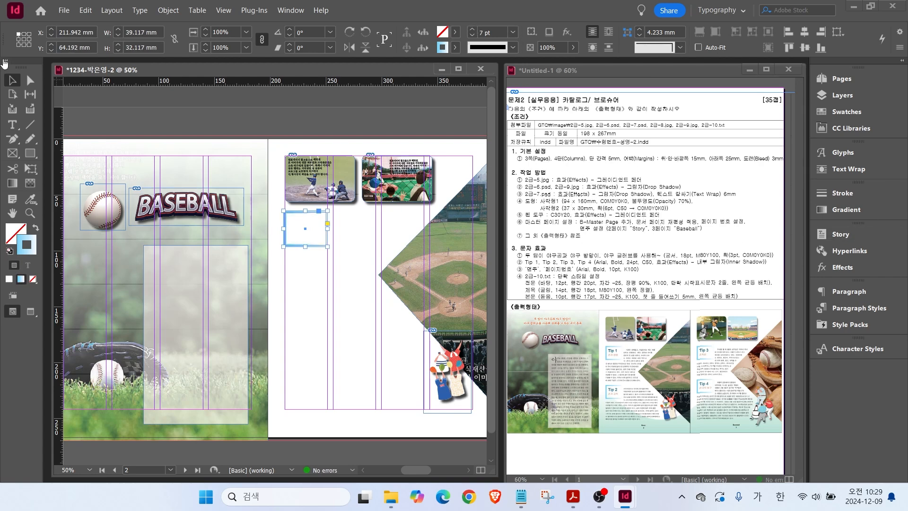
{"action": "left_click_drag", "start_coordinate": [286, 239], "coordinate": [294, 334]}
{"action": "scroll", "coordinate": [373, 357], "scroll_direction": "right", "scroll_amount": 1}
{"action": "scroll", "coordinate": [374, 357], "scroll_direction": "right", "scroll_amount": 5}
{"action": "left_click", "coordinate": [101, 245], "text": "shift"}
{"action": "left_click_drag", "start_coordinate": [101, 245], "coordinate": [326, 252]}
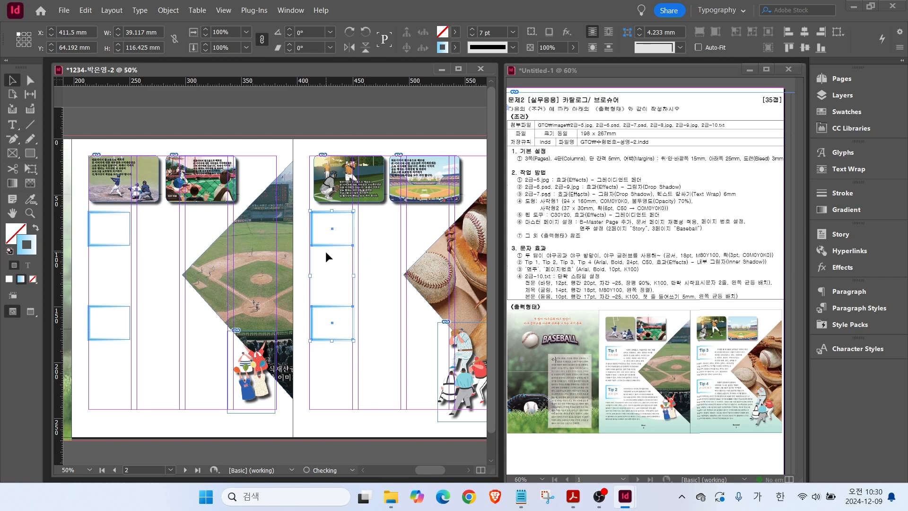
Nudge the two top-right baseball photos slightly left.
{"action": "left_click", "coordinate": [329, 197]}
{"action": "key", "text": "Left"}
{"action": "key", "text": "Left"}
{"action": "key", "text": "Left"}
{"action": "key", "text": "Left"}
{"action": "key", "text": "Left"}
{"action": "key", "text": "Left"}
{"action": "key", "text": "Left"}
{"action": "key", "text": "Left"}
{"action": "key", "text": "Left"}
{"action": "key", "text": "Left"}
{"action": "key", "text": "Left"}
{"action": "key", "text": "Left"}
{"action": "key", "text": "Left"}
{"action": "key", "text": "Left"}
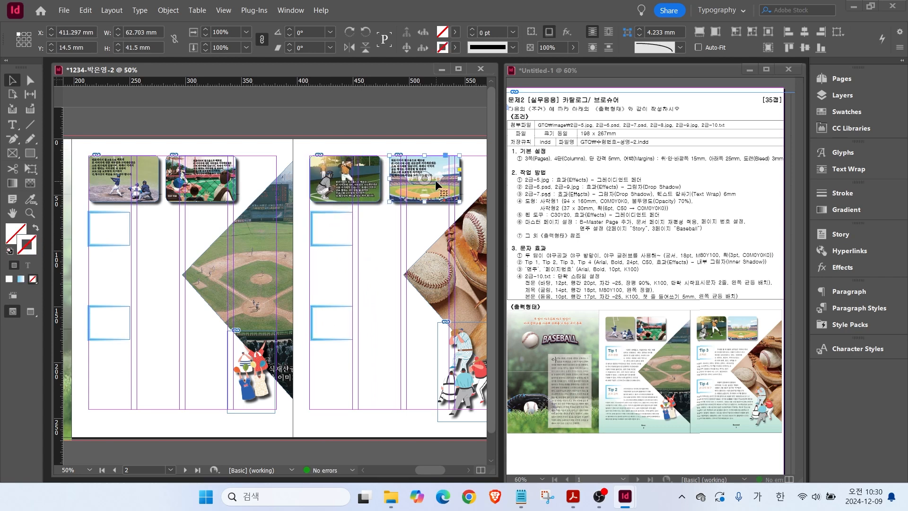
{"action": "left_click", "coordinate": [435, 180]}
{"action": "key", "text": "Left"}
{"action": "key", "text": "Left"}
{"action": "key", "text": "Left"}
{"action": "key", "text": "Left"}
{"action": "key", "text": "Left"}
{"action": "left_click", "coordinate": [391, 299]}
{"action": "key", "text": "ctrl+2"}
{"action": "left_click_drag", "start_coordinate": [544, 221], "coordinate": [658, 221]}
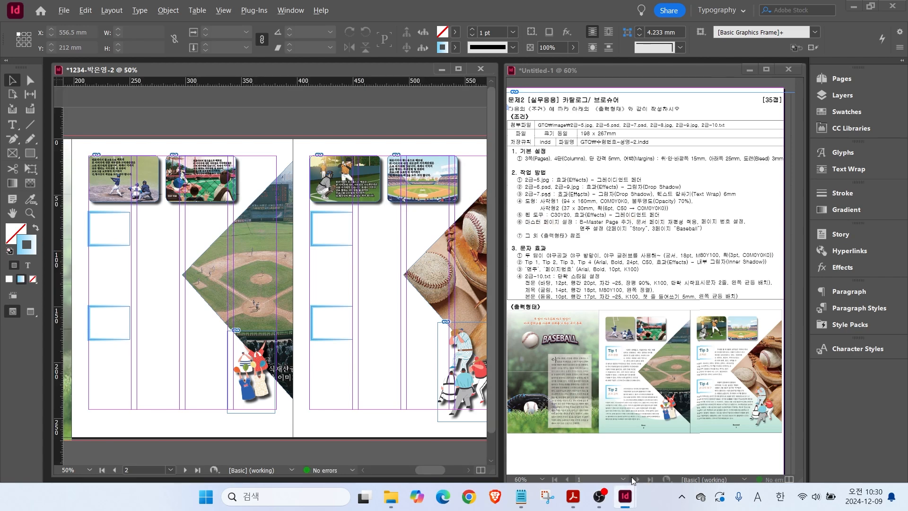
Draw a closed wavy shape with the Pen tool along the bottom of both inner pages.
{"action": "mouse_move", "coordinate": [609, 389]}
{"action": "left_mouse_down"}
{"action": "mouse_move", "coordinate": [646, 419]}
{"action": "mouse_move", "coordinate": [718, 393]}
{"action": "mouse_move", "coordinate": [750, 395]}
{"action": "mouse_move", "coordinate": [780, 417]}
{"action": "left_mouse_up"}
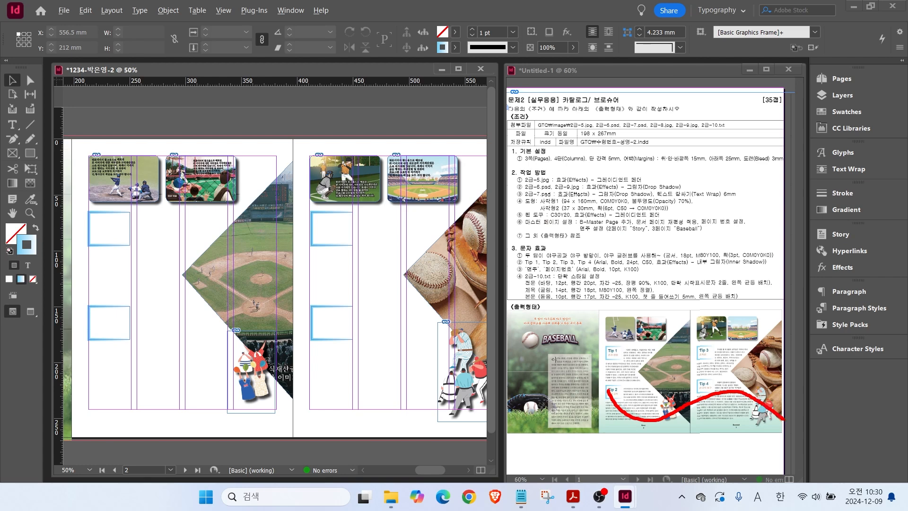
{"action": "key", "text": "Escape"}
{"action": "key", "text": "space"}
{"action": "key", "text": "ctrl+minus"}
{"action": "left_click", "coordinate": [12, 139]}
{"action": "key", "text": "ctrl"}
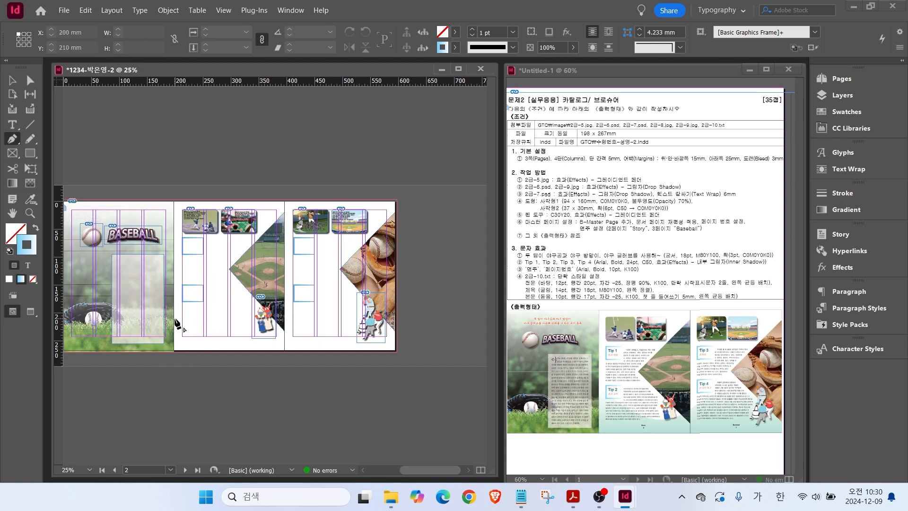
{"action": "left_click", "coordinate": [175, 318]}
{"action": "left_click_drag", "start_coordinate": [205, 311], "coordinate": [220, 310]}
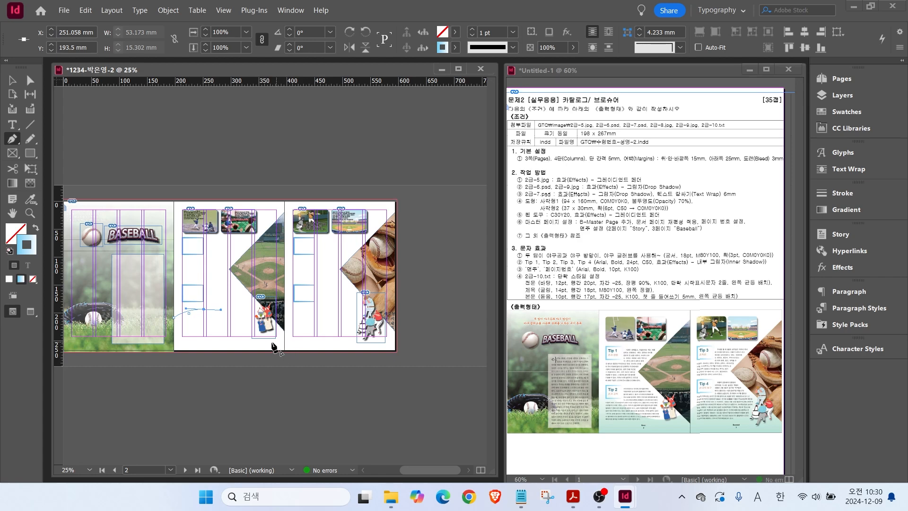
{"action": "left_click_drag", "start_coordinate": [268, 342], "coordinate": [281, 345]}
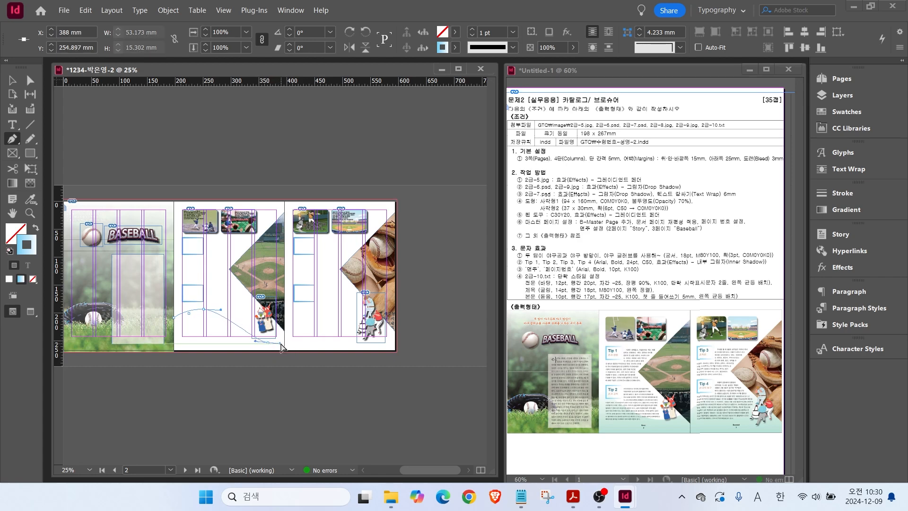
{"action": "left_click_drag", "start_coordinate": [333, 311], "coordinate": [354, 309]}
{"action": "left_click_drag", "start_coordinate": [396, 334], "coordinate": [407, 344]}
{"action": "left_click", "coordinate": [396, 350]}
{"action": "left_click", "coordinate": [174, 350]}
{"action": "left_click", "coordinate": [174, 318]}
Fill the wave with the C=30 M=0 Y=20 K=0 swatch instead of a stroke.
{"action": "left_click", "coordinate": [36, 228]}
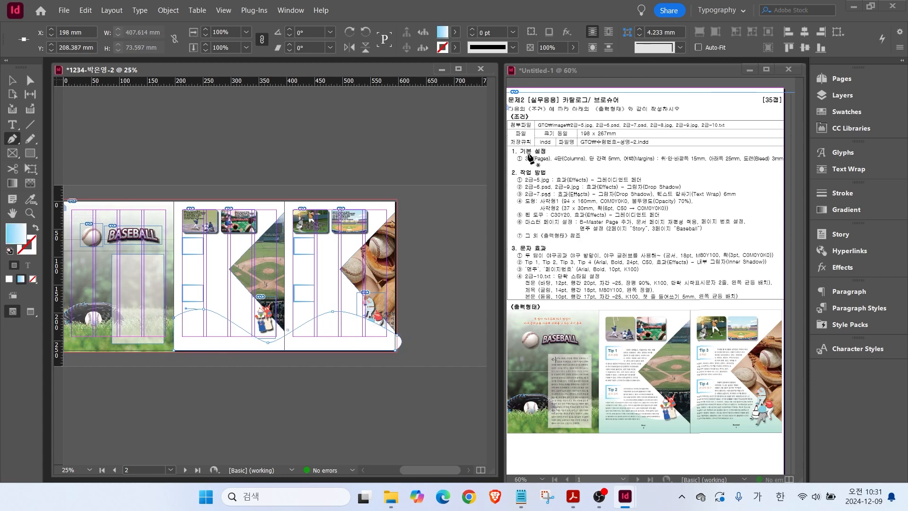
{"action": "left_click", "coordinate": [847, 112]}
{"action": "left_click", "coordinate": [729, 255]}
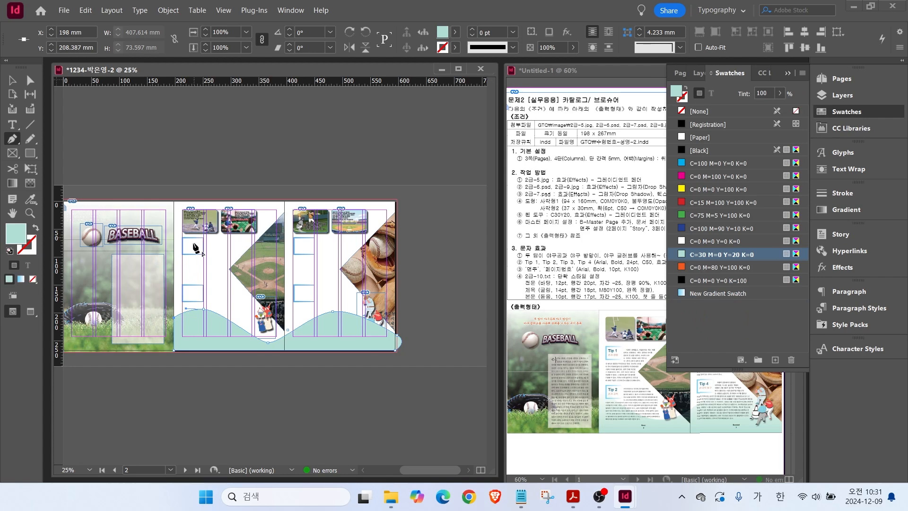
{"action": "left_click", "coordinate": [833, 114]}
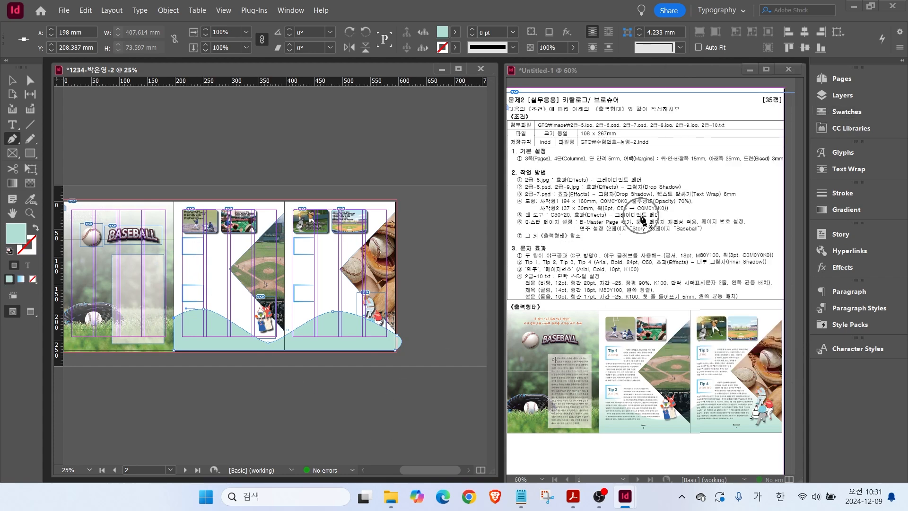
Apply a Gradient Feather effect at a 90° angle to the wave.
{"action": "right_click", "coordinate": [198, 333]}
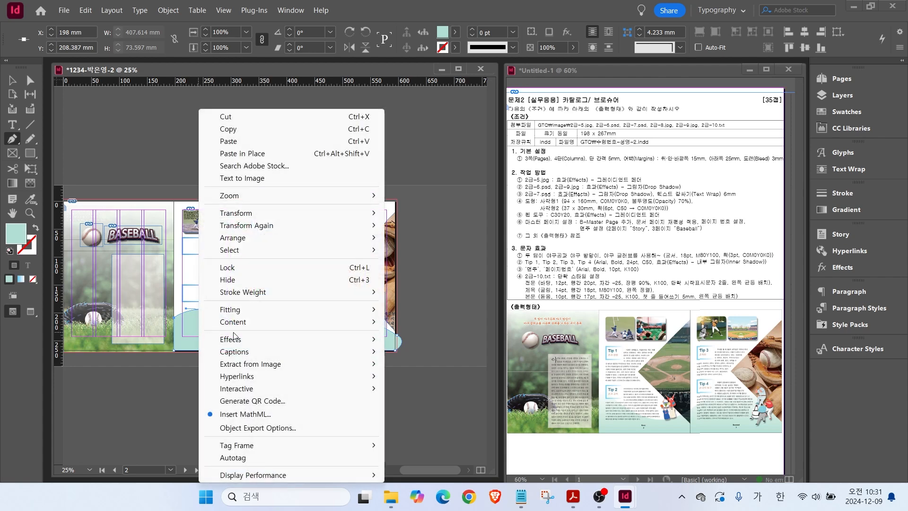
{"action": "mouse_move", "coordinate": [235, 337]}
{"action": "left_click", "coordinate": [428, 456]}
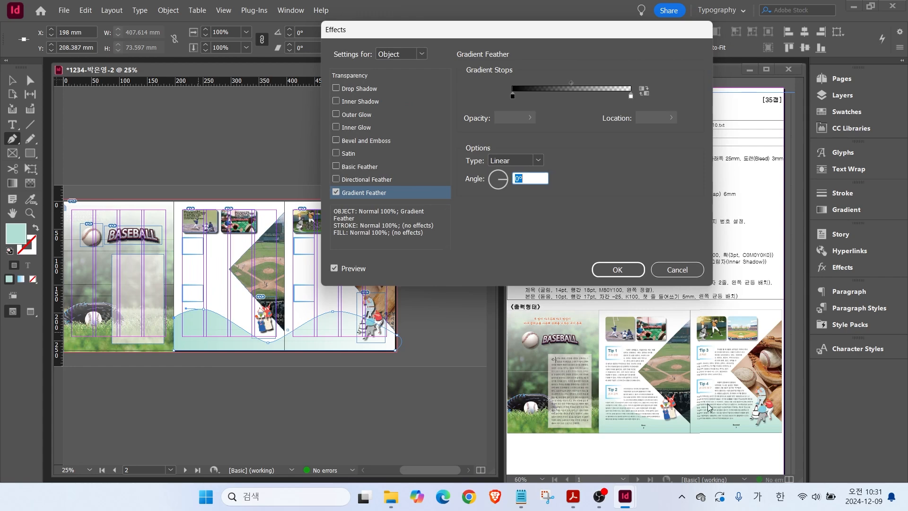
{"action": "left_click_drag", "start_coordinate": [505, 182], "coordinate": [501, 166]}
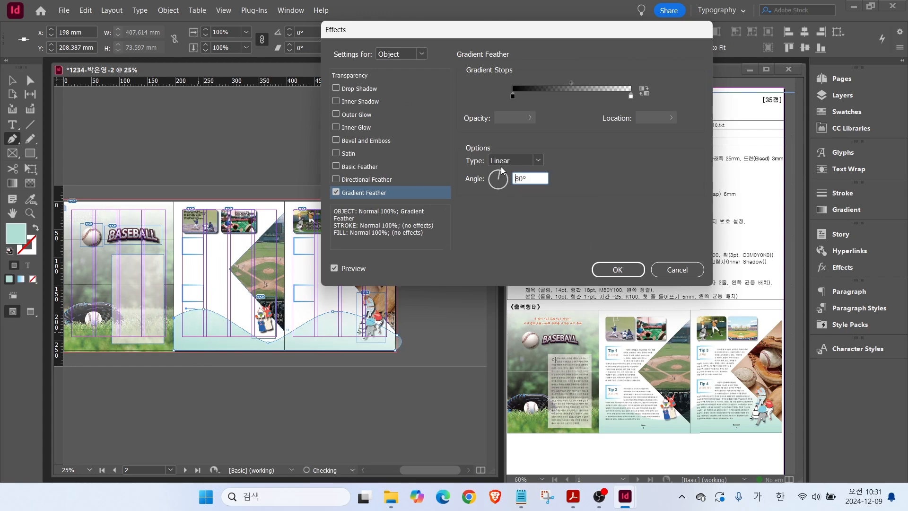
{"action": "left_click", "coordinate": [615, 270]}
Send the wave shape to the back behind the player cut-outs.
{"action": "key", "text": "v"}
{"action": "right_click", "coordinate": [332, 327]}
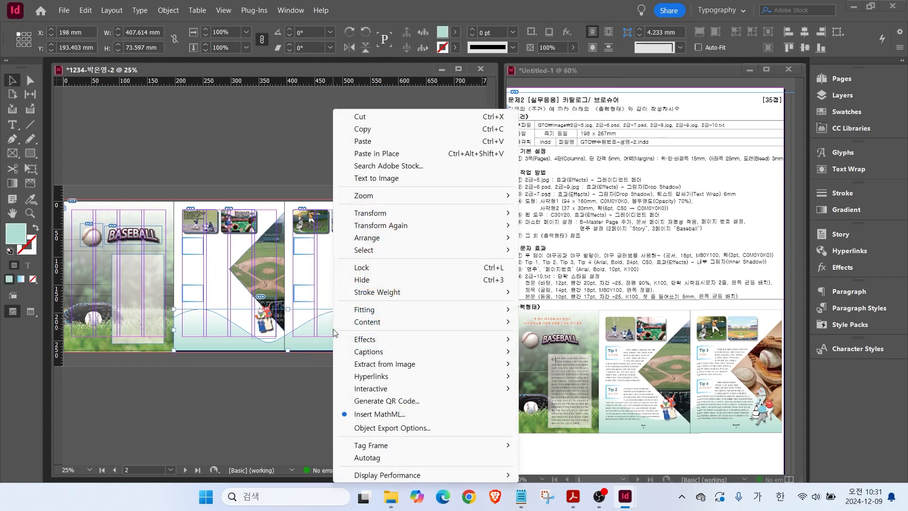
{"action": "mouse_move", "coordinate": [388, 238]}
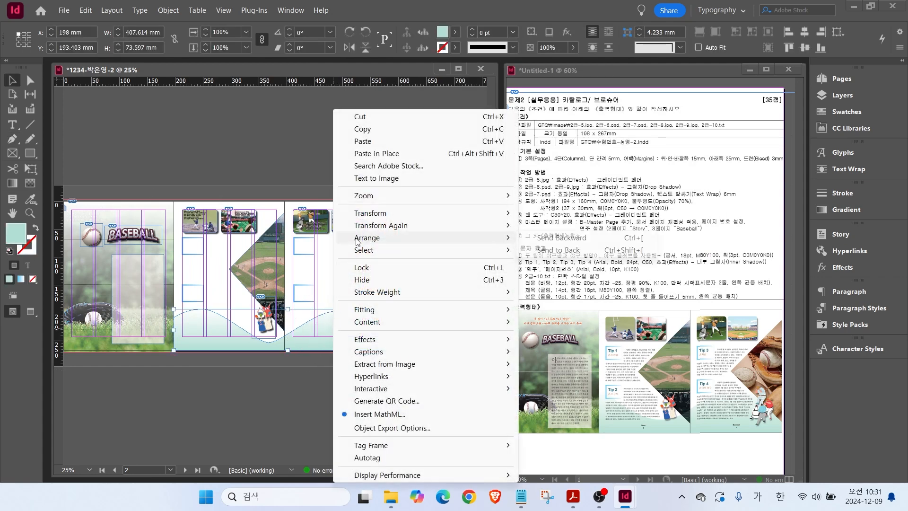
{"action": "left_click", "coordinate": [541, 251]}
{"action": "left_click", "coordinate": [240, 372]}
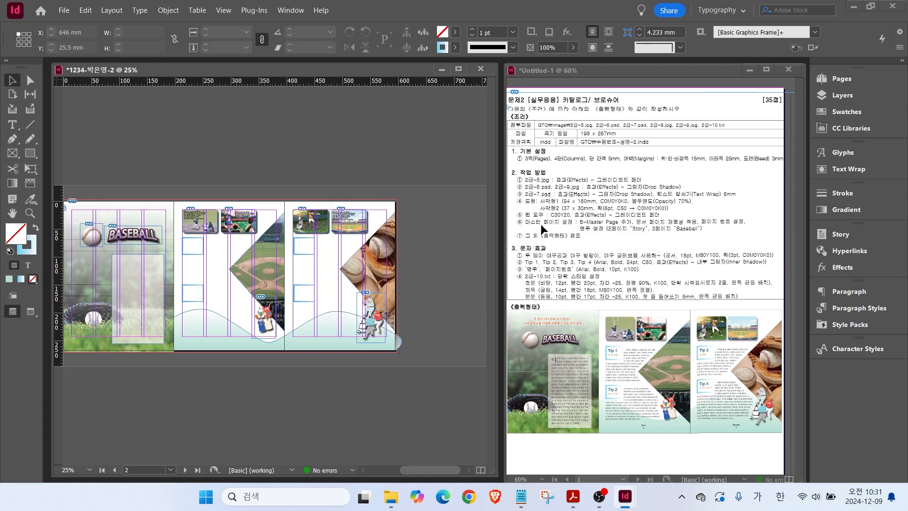
{"action": "left_click_drag", "start_coordinate": [522, 227], "coordinate": [685, 226]}
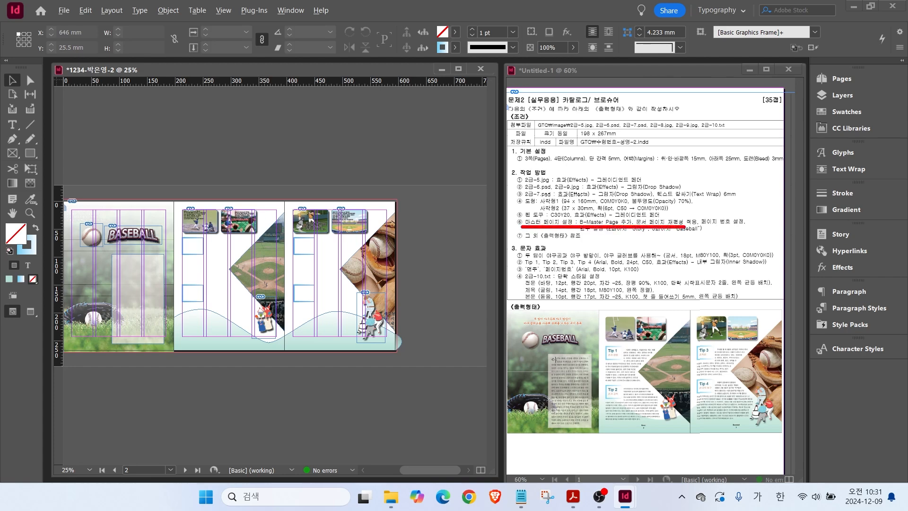
{"action": "left_click_drag", "start_coordinate": [598, 215], "coordinate": [633, 189]}
Create a new three-page B-Parent from the A-Parent in the Pages panel.
{"action": "left_click", "coordinate": [841, 80]}
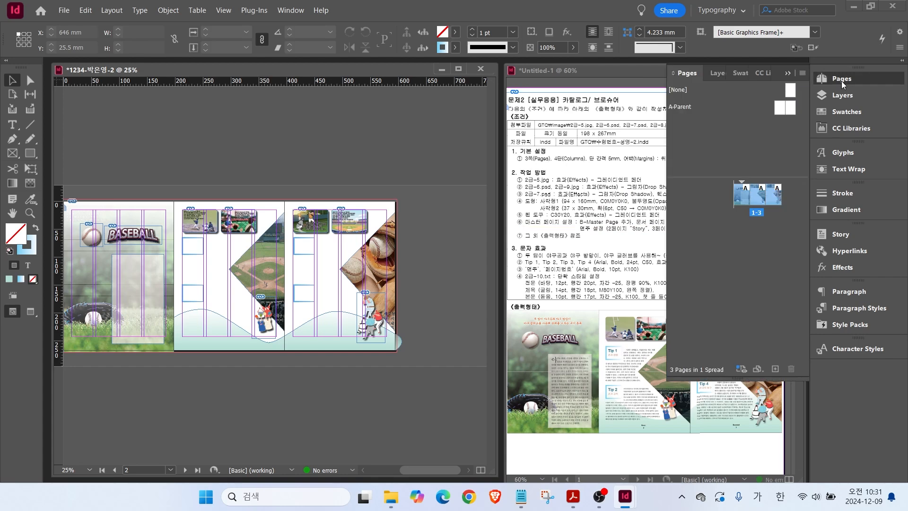
{"action": "left_click", "coordinate": [684, 106]}
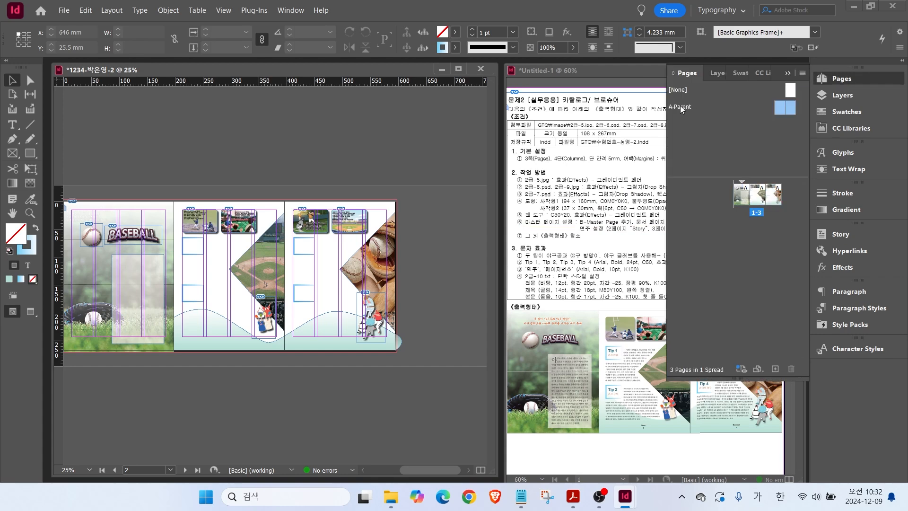
{"action": "key", "text": "ctrl"}
{"action": "right_click", "coordinate": [681, 108]}
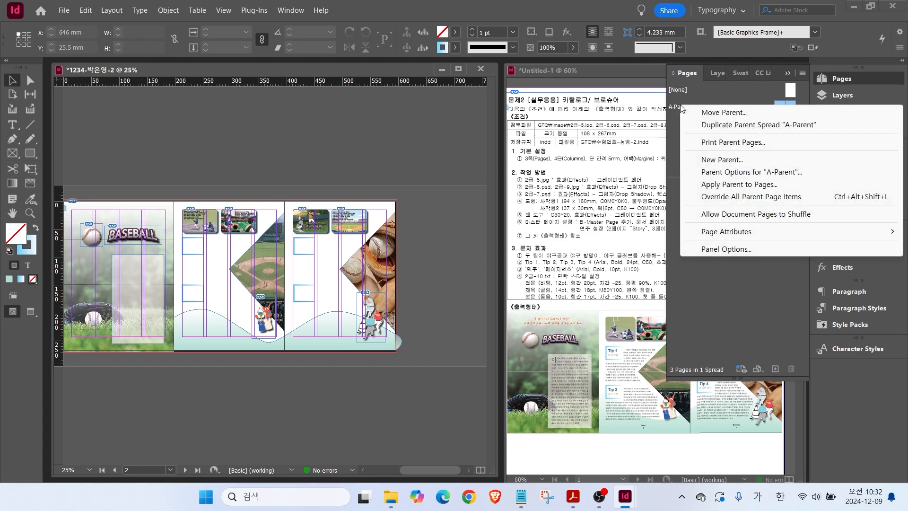
{"action": "key", "text": "ctrl"}
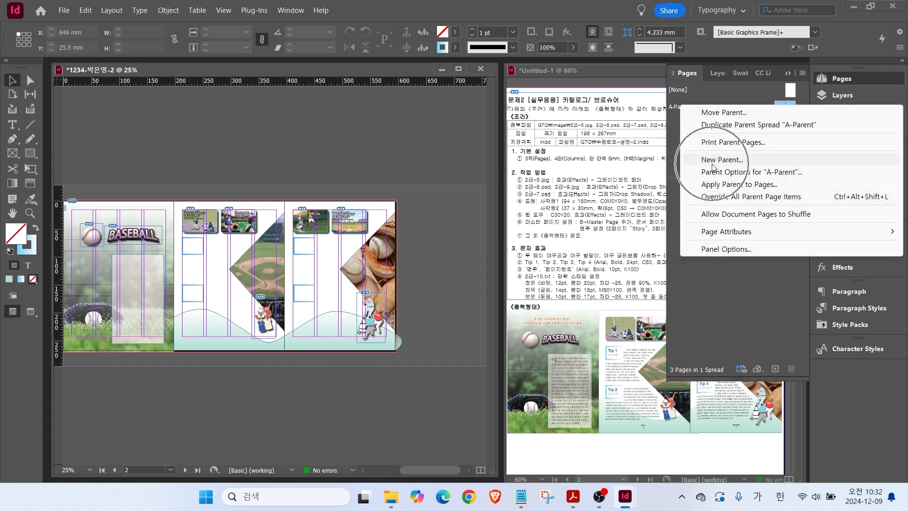
{"action": "left_click", "coordinate": [713, 164]}
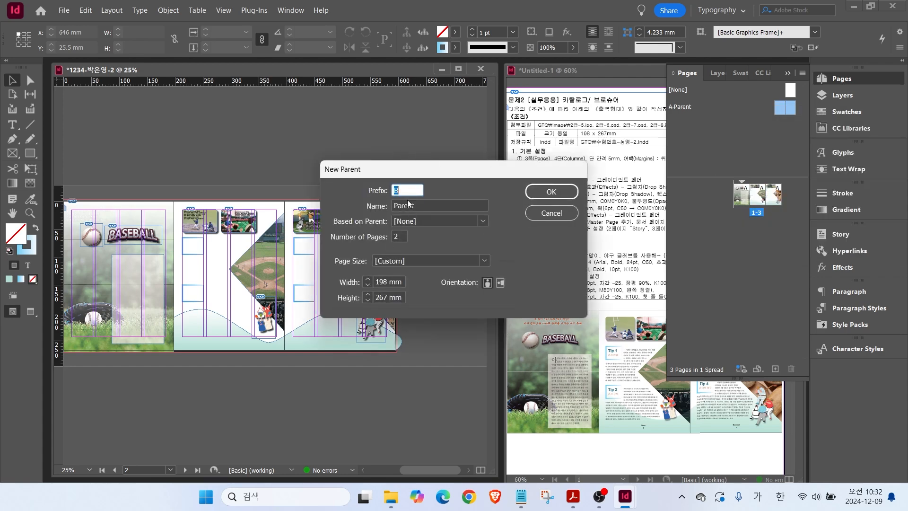
{"action": "double_click", "coordinate": [402, 235]}
{"action": "type", "text": "3"}
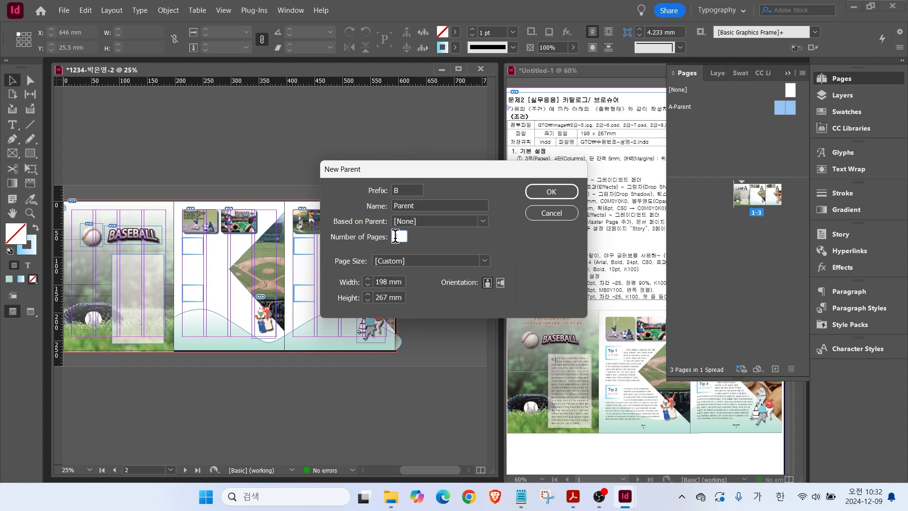
{"action": "left_click", "coordinate": [552, 192]}
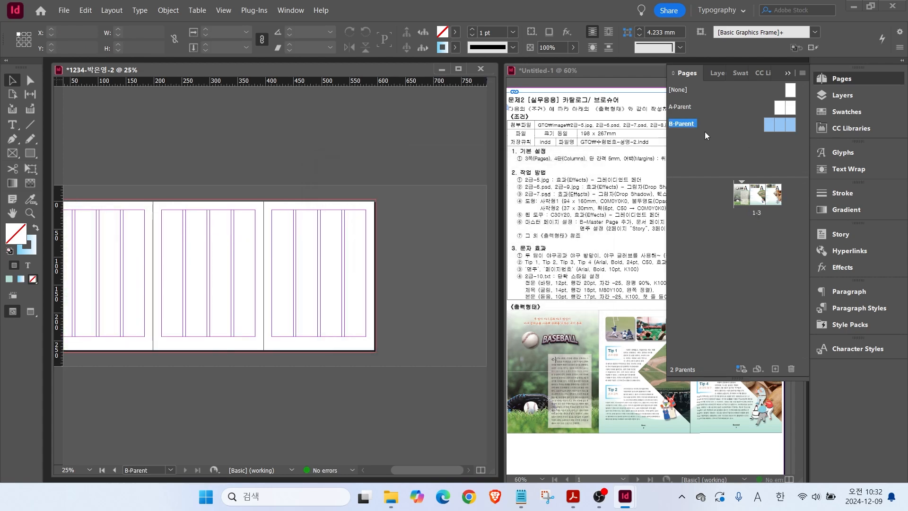
{"action": "left_click", "coordinate": [688, 124]}
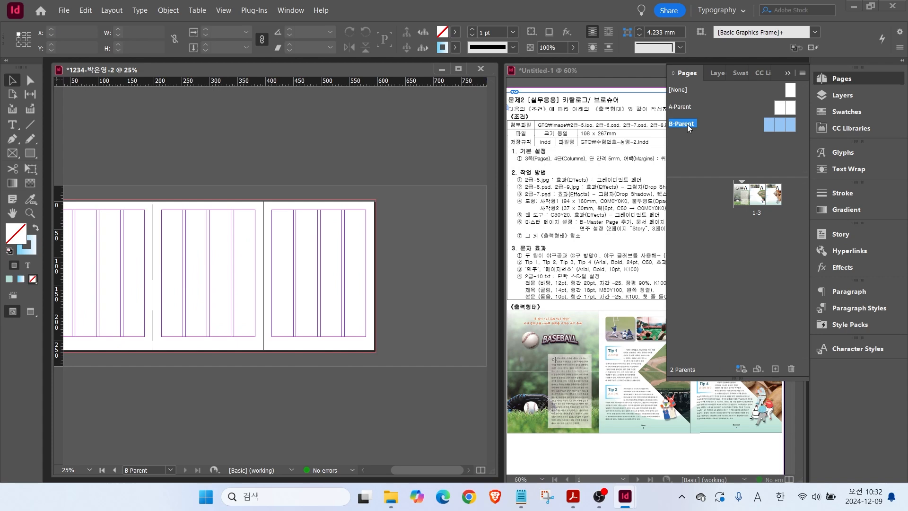
Apply B-Parent to All Pages and open it for editing.
{"action": "right_click", "coordinate": [741, 198]}
{"action": "left_click", "coordinate": [714, 291]}
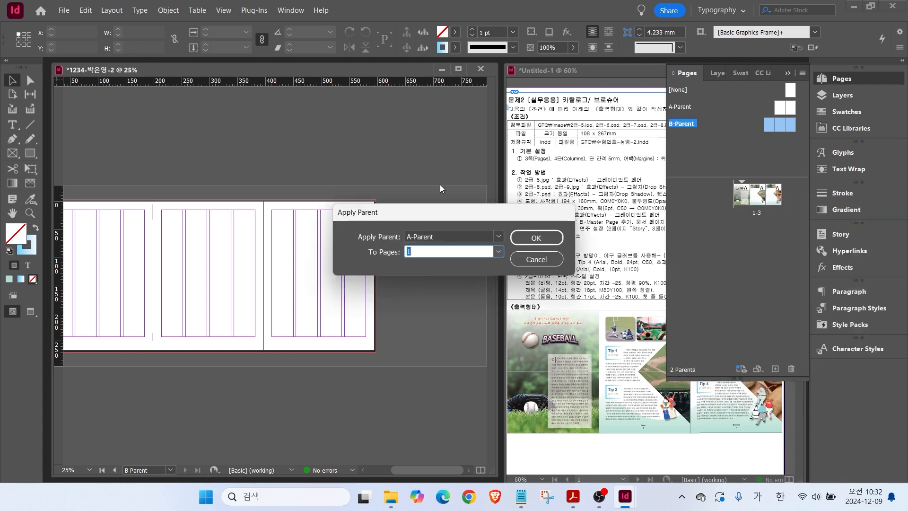
{"action": "left_click", "coordinate": [449, 237]}
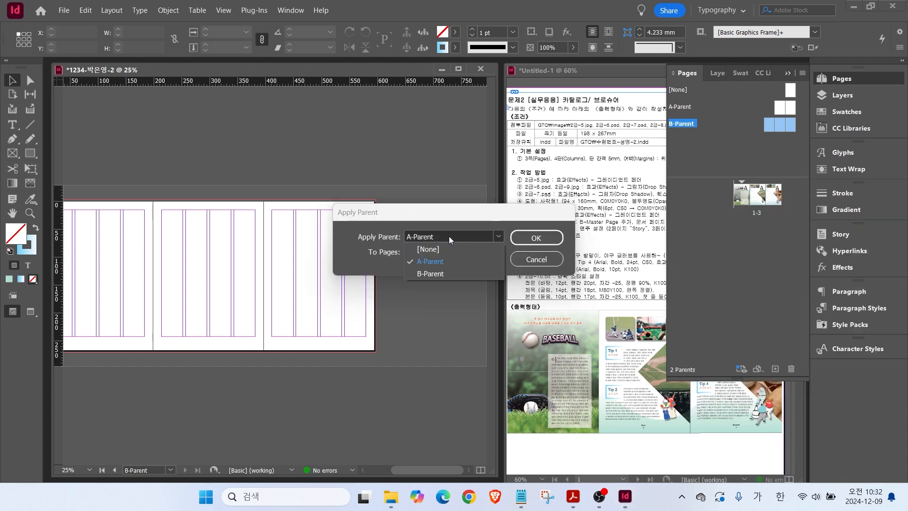
{"action": "left_click", "coordinate": [422, 274]}
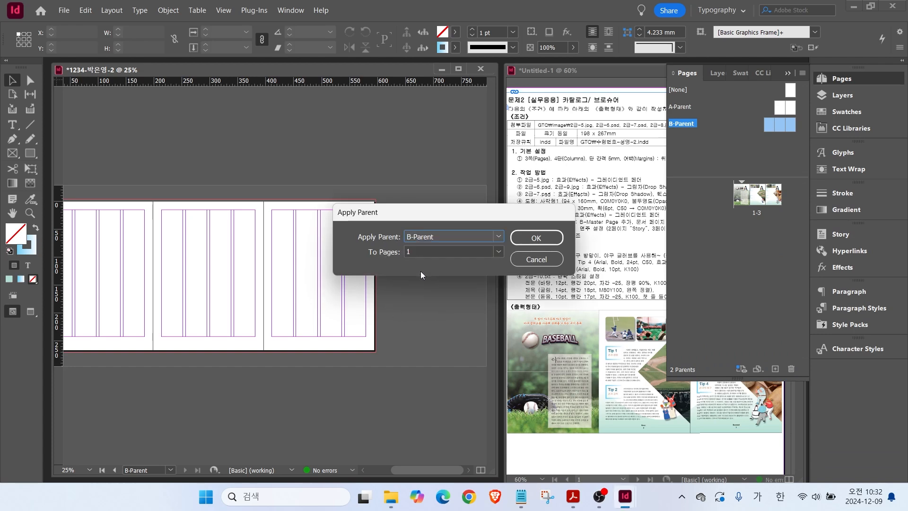
{"action": "left_click", "coordinate": [420, 252]}
{"action": "left_click", "coordinate": [499, 252]}
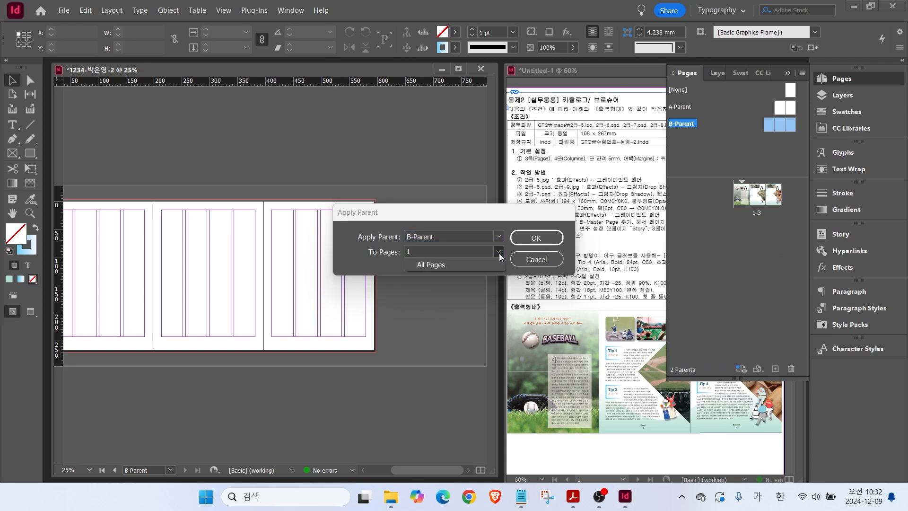
{"action": "left_click", "coordinate": [442, 266]}
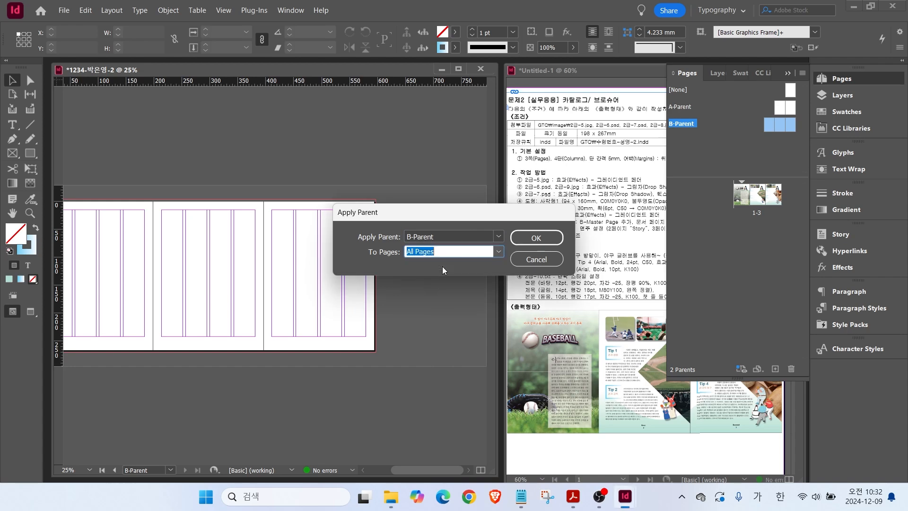
{"action": "left_click", "coordinate": [532, 240]}
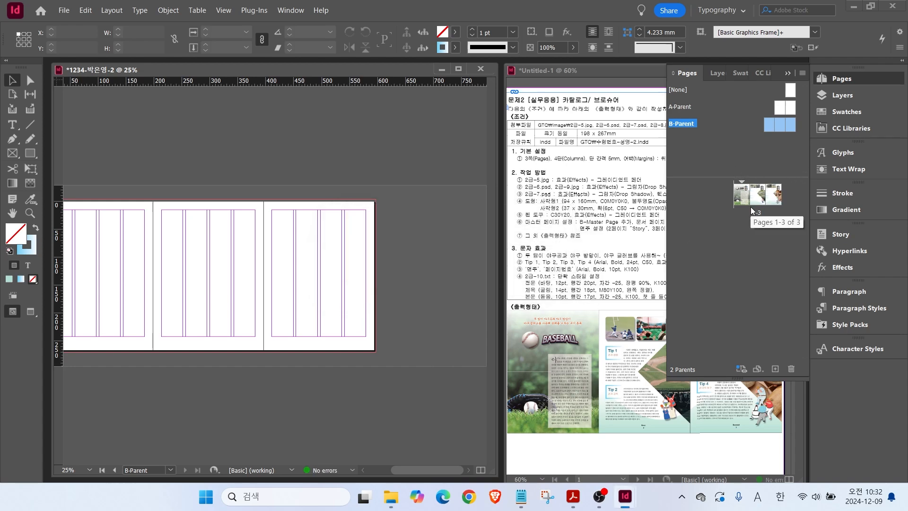
{"action": "left_click", "coordinate": [692, 123]}
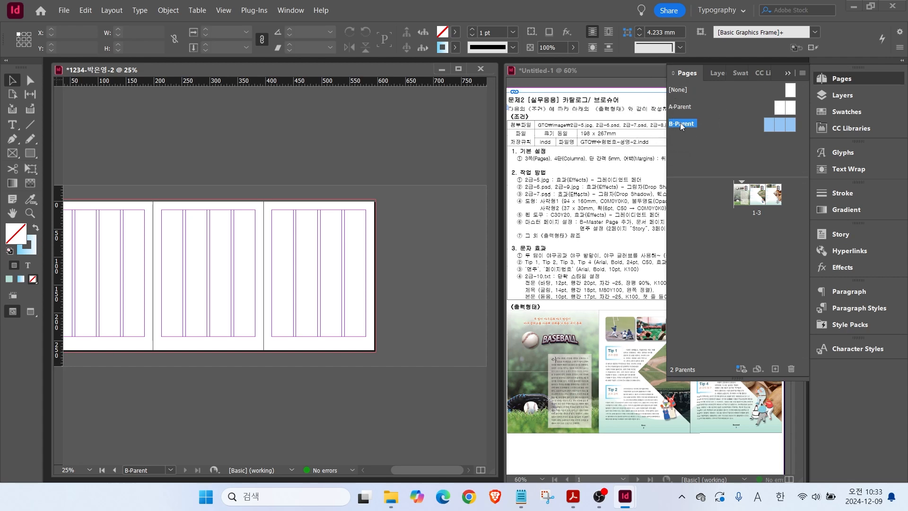
Zoom to the bottom of B-Parent's middle page and draw a small 15.333 × 9 mm text frame.
{"action": "key", "text": "ctrl+2"}
{"action": "mouse_move", "coordinate": [799, 141]}
{"action": "left_mouse_down"}
{"action": "mouse_move", "coordinate": [791, 111]}
{"action": "mouse_move", "coordinate": [802, 139]}
{"action": "left_mouse_up"}
{"action": "key", "text": "Escape"}
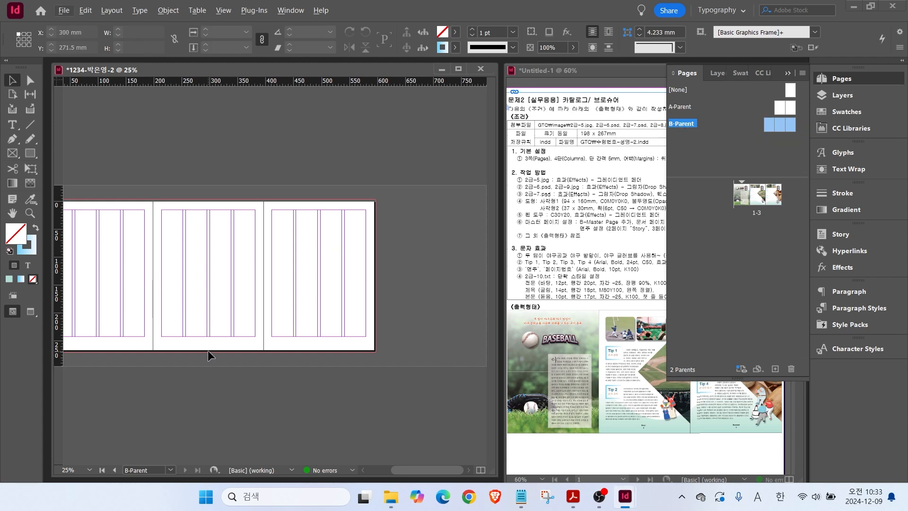
{"action": "left_click_drag", "start_coordinate": [225, 346], "coordinate": [226, 346]}
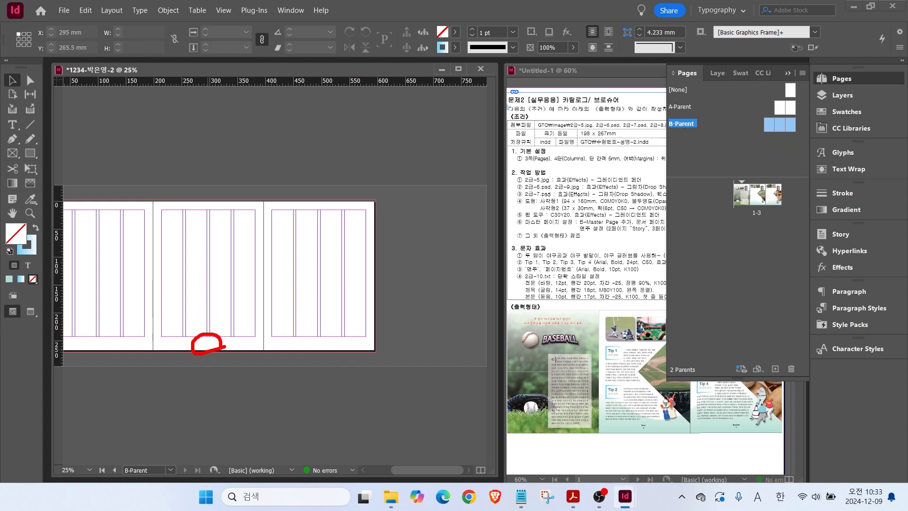
{"action": "left_click_drag", "start_coordinate": [340, 352], "coordinate": [331, 354]}
{"action": "key", "text": "Escape"}
{"action": "scroll", "coordinate": [207, 350], "scroll_direction": "up", "scroll_amount": 3}
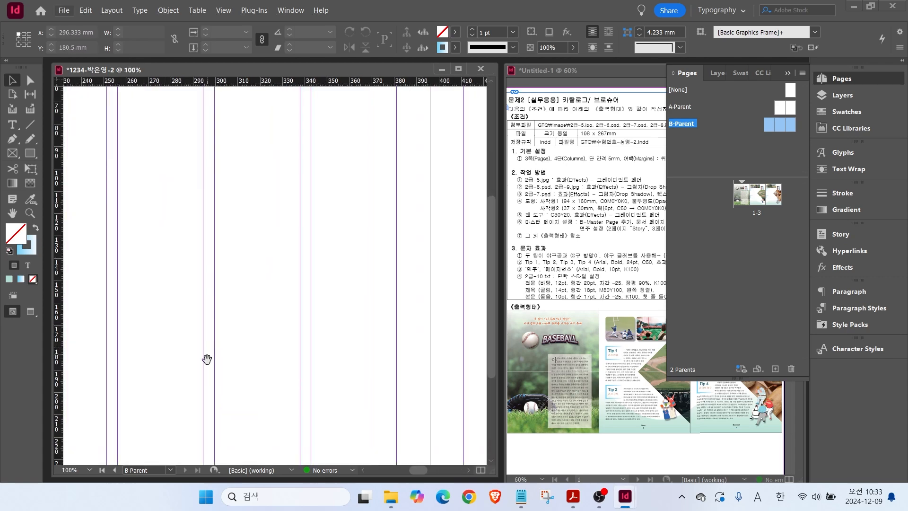
{"action": "scroll", "coordinate": [227, 179], "scroll_direction": "down", "scroll_amount": 3}
{"action": "scroll", "coordinate": [221, 219], "scroll_direction": "left", "scroll_amount": 2}
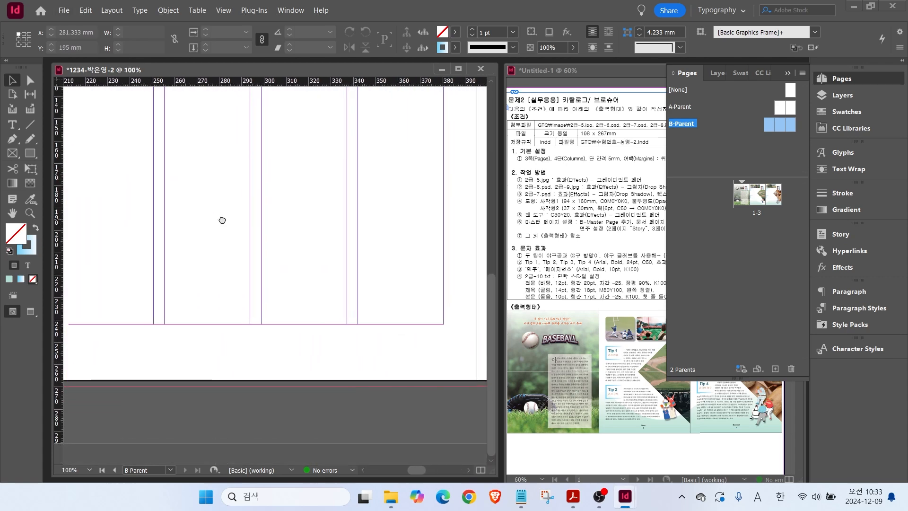
{"action": "left_click", "coordinate": [13, 124]}
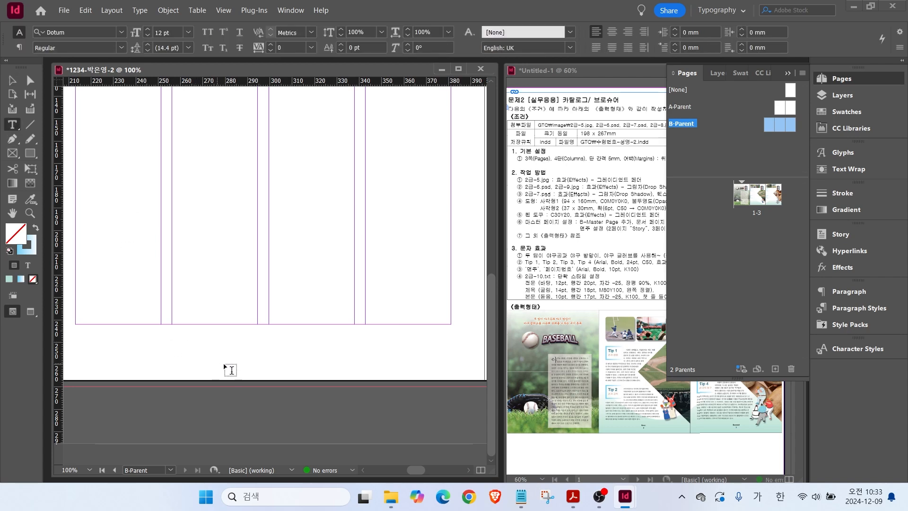
{"action": "left_click_drag", "start_coordinate": [246, 350], "coordinate": [282, 371]}
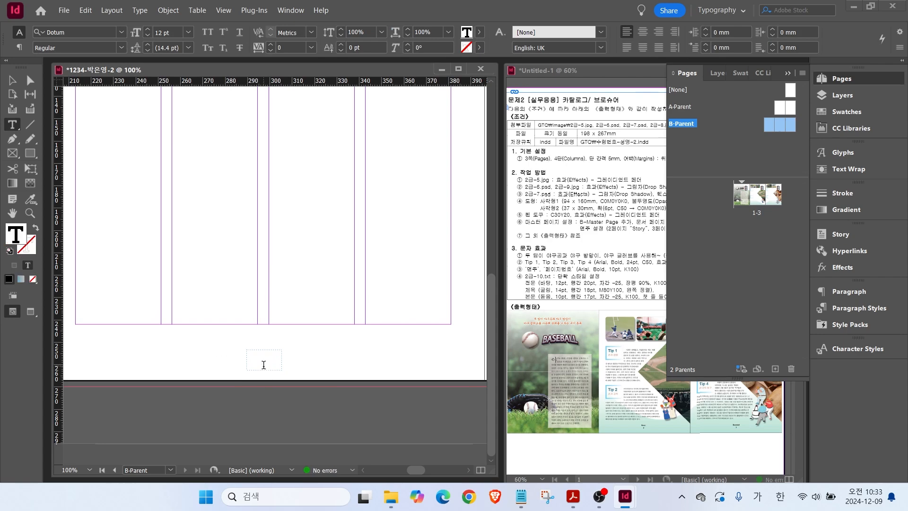
Insert a current page number marker into the B-Parent footer frame and select it.
{"action": "left_click", "coordinate": [139, 11]}
{"action": "mouse_move", "coordinate": [186, 369]}
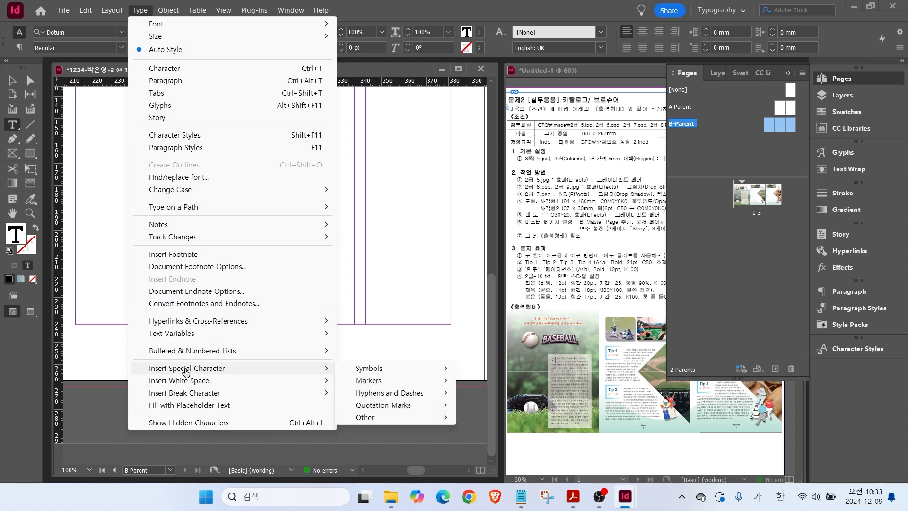
{"action": "left_click", "coordinate": [369, 387]}
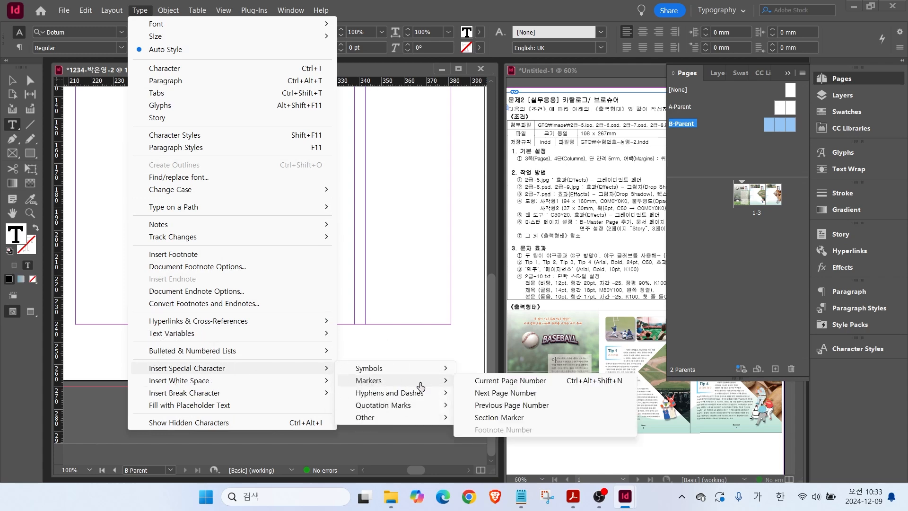
{"action": "left_click", "coordinate": [503, 383]}
{"action": "left_click_drag", "start_coordinate": [256, 355], "coordinate": [243, 355]}
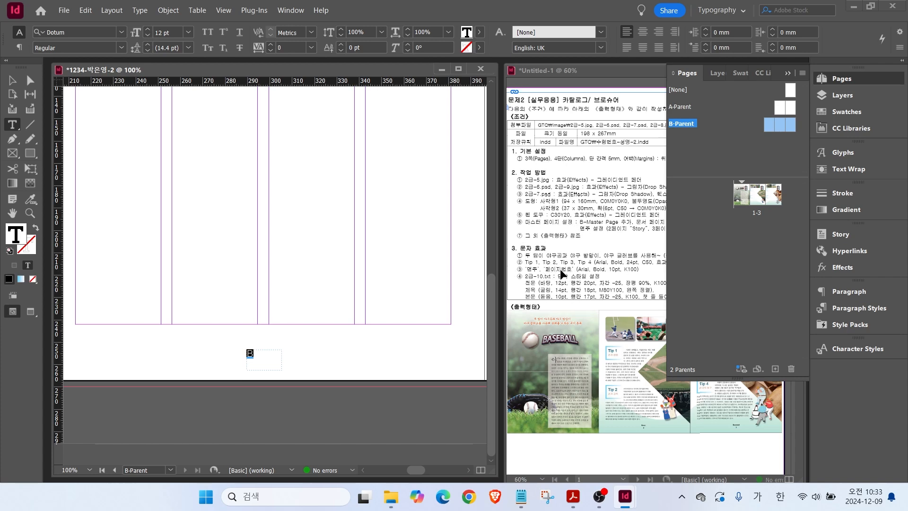
Set the page number marker to Arial Bold 10 pt, centred, in solid black.
{"action": "left_click", "coordinate": [122, 32]}
{"action": "left_click", "coordinate": [67, 95]}
{"action": "left_click", "coordinate": [121, 47]}
{"action": "left_click", "coordinate": [66, 134]}
{"action": "left_click", "coordinate": [147, 35]}
{"action": "left_click", "coordinate": [148, 36]}
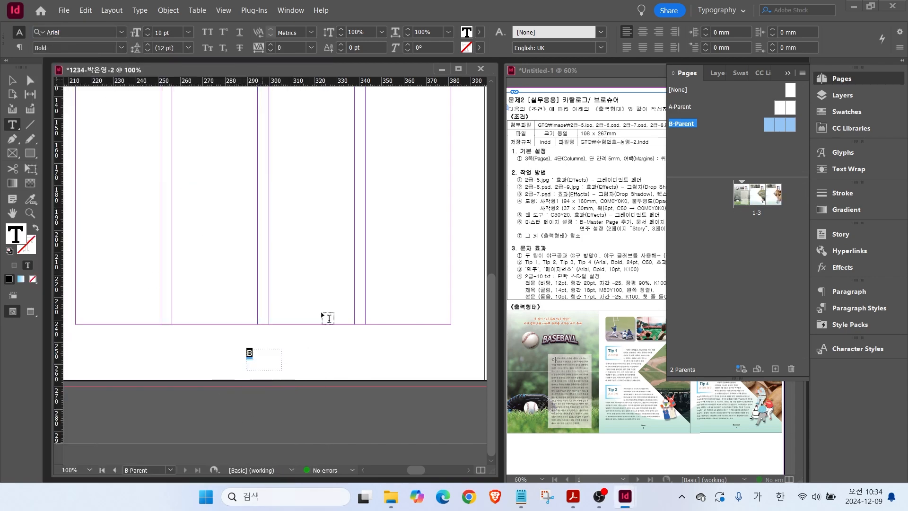
{"action": "left_click", "coordinate": [643, 32]}
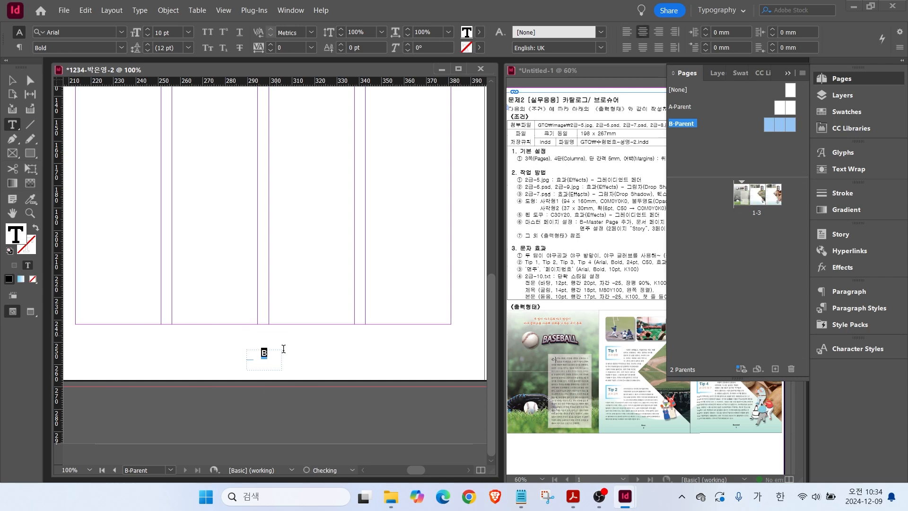
{"action": "left_click", "coordinate": [847, 112]}
{"action": "left_click", "coordinate": [672, 280]}
{"action": "left_click", "coordinate": [13, 81]}
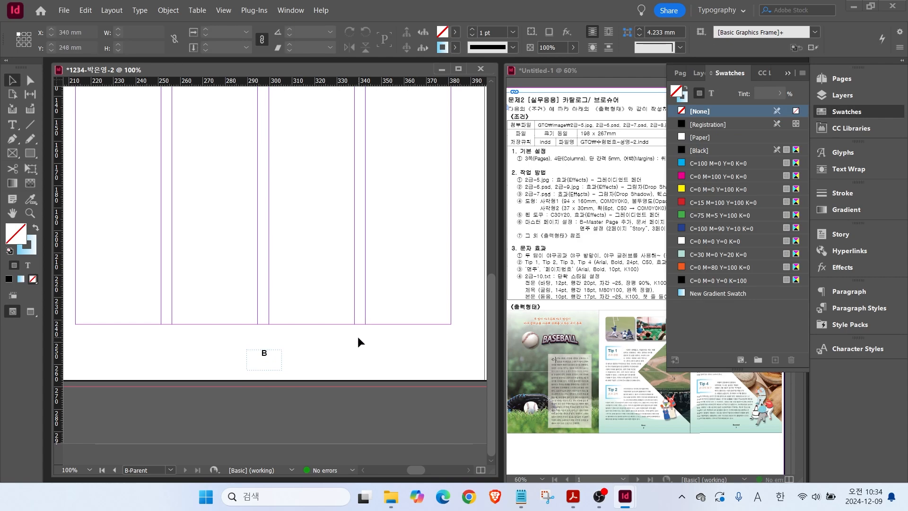
Draw a text frame above the page number and type 'Story'.
{"action": "scroll", "coordinate": [284, 369], "scroll_direction": "up", "scroll_amount": 1}
{"action": "key", "text": "t"}
{"action": "left_click_drag", "start_coordinate": [187, 318], "coordinate": [337, 345]}
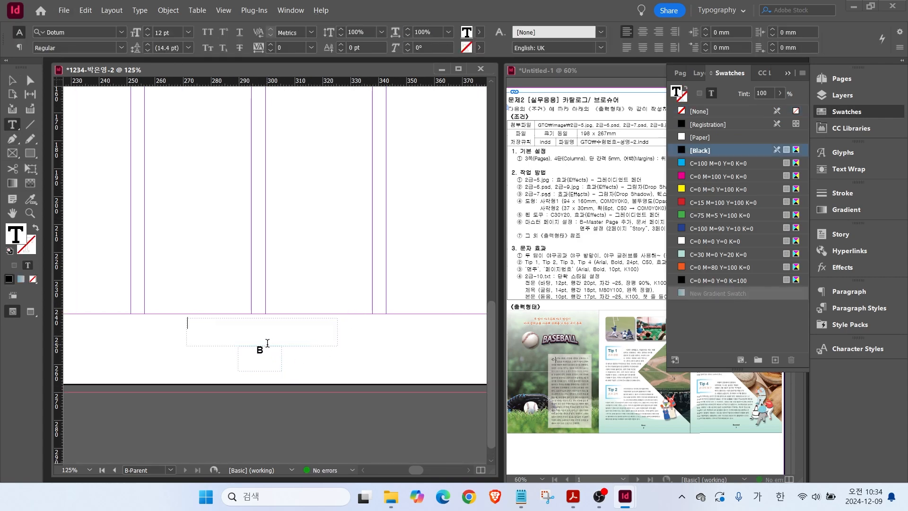
{"action": "key", "text": "Hangul"}
{"action": "type", "text": "Story"}
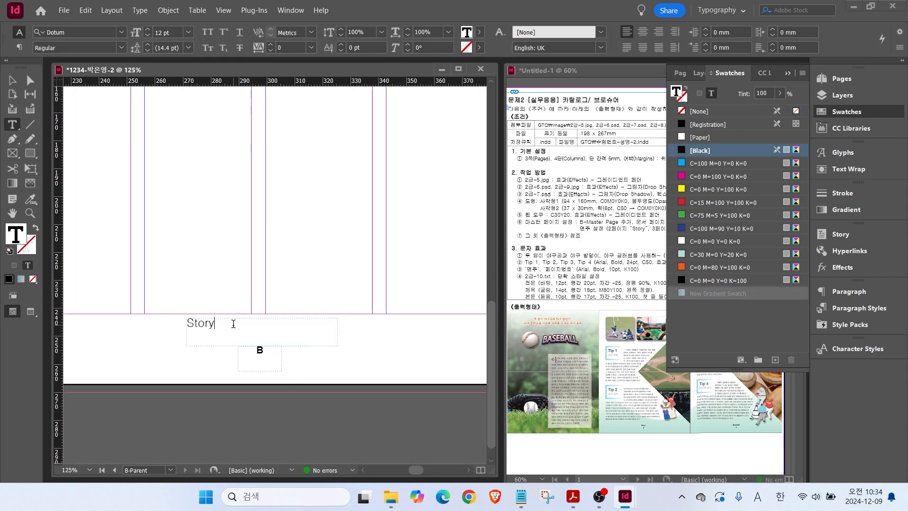
{"action": "key", "text": "ctrl+a"}
Set 'Story' in Arial Bold 10 pt, centred and black, just above the page number.
{"action": "left_click", "coordinate": [121, 33]}
{"action": "left_click", "coordinate": [69, 88]}
{"action": "left_click", "coordinate": [121, 47]}
{"action": "left_click", "coordinate": [90, 136]}
{"action": "left_click", "coordinate": [147, 36]}
{"action": "left_click", "coordinate": [147, 36]}
{"action": "left_click", "coordinate": [643, 32]}
{"action": "left_click", "coordinate": [846, 112]}
{"action": "left_click", "coordinate": [847, 112]}
{"action": "left_click", "coordinate": [703, 280]}
{"action": "key", "text": "Escape"}
{"action": "left_click_drag", "start_coordinate": [267, 327], "coordinate": [265, 334]}
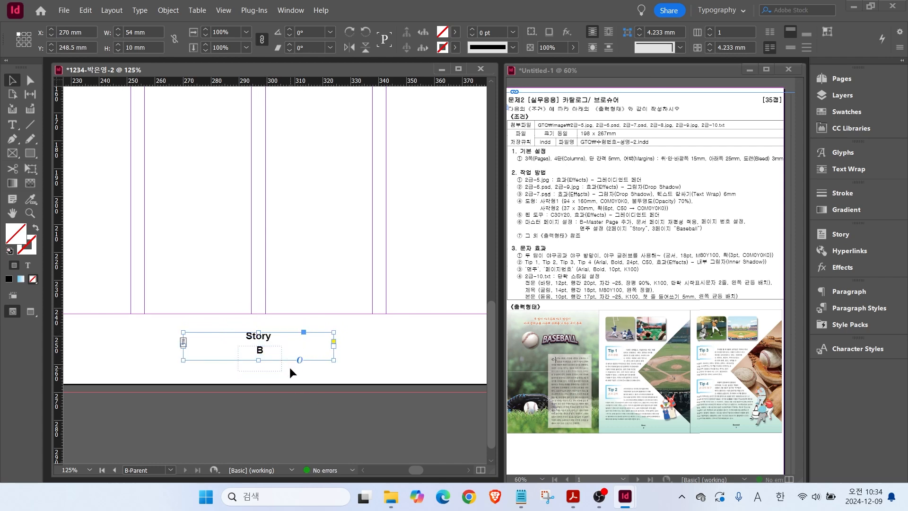
Duplicate the Story and page number frames onto the right-hand page.
{"action": "left_click", "coordinate": [255, 360], "text": "shift"}
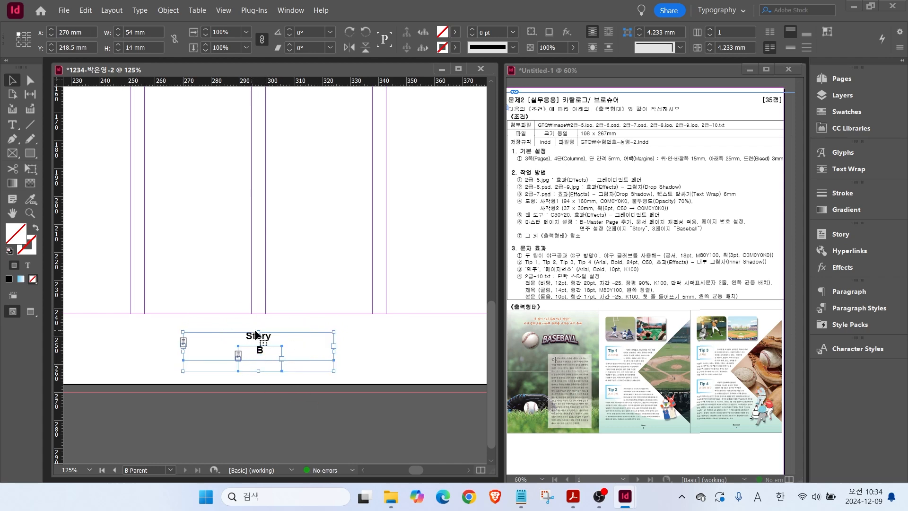
{"action": "scroll", "coordinate": [258, 334], "scroll_direction": "down", "scroll_amount": 3}
{"action": "key", "text": "alt"}
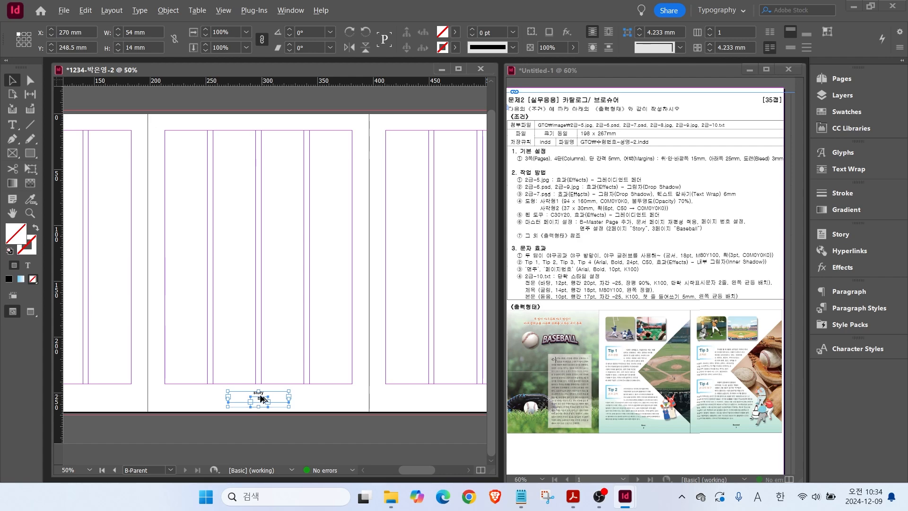
{"action": "left_click_drag", "start_coordinate": [258, 399], "coordinate": [465, 399]}
{"action": "scroll", "coordinate": [312, 399], "scroll_direction": "right", "scroll_amount": 5}
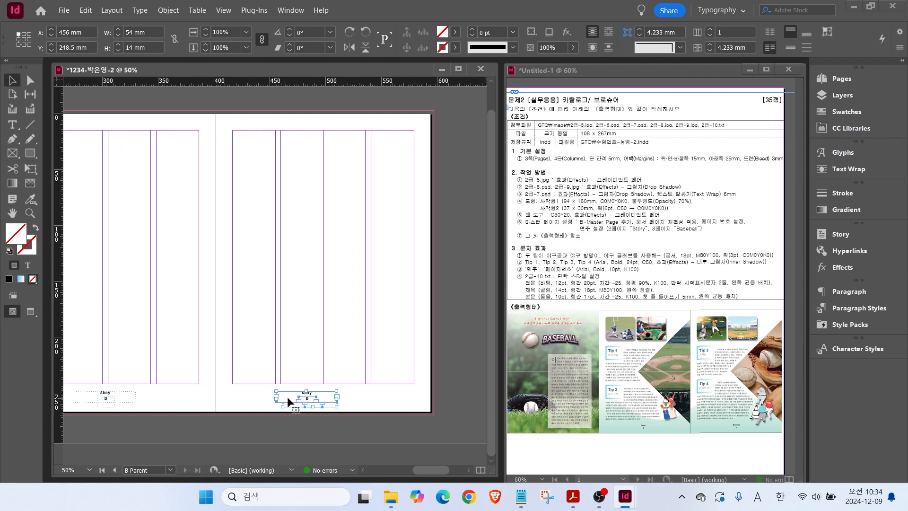
{"action": "left_click_drag", "start_coordinate": [307, 397], "coordinate": [321, 397]}
Change the copied footer title to 'Baseball' and fit the spread in the window.
{"action": "scroll", "coordinate": [335, 397], "scroll_direction": "up", "scroll_amount": 3}
{"action": "scroll", "coordinate": [335, 400], "scroll_direction": "up", "scroll_amount": 2}
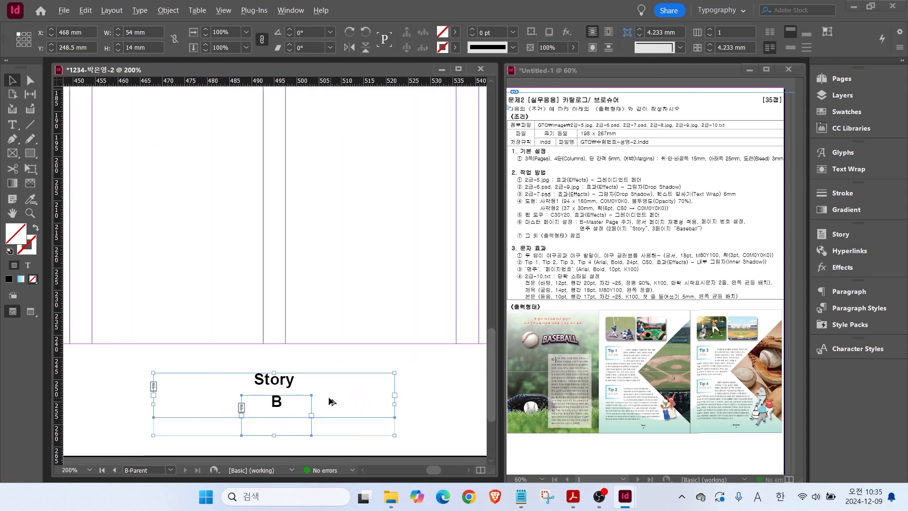
{"action": "double_click", "coordinate": [273, 379]}
{"action": "left_click_drag", "start_coordinate": [255, 380], "coordinate": [301, 382]}
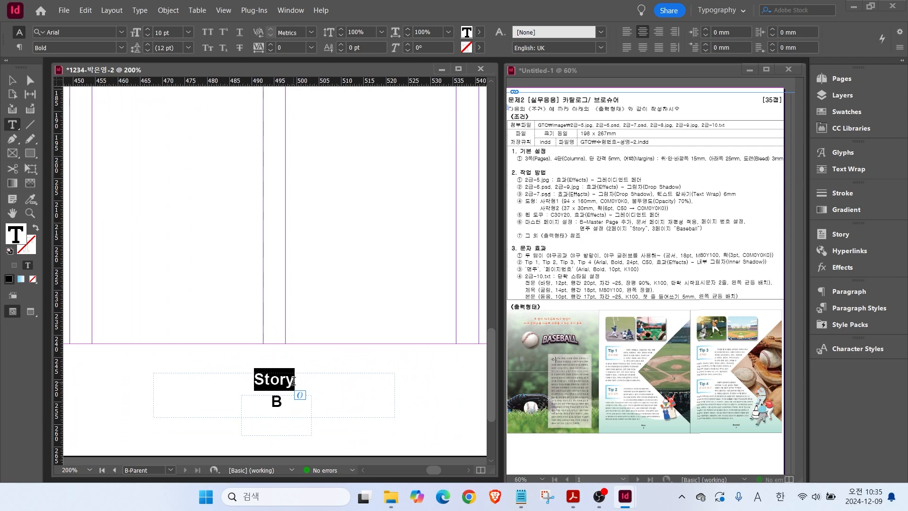
{"action": "type", "text": "Baseball"}
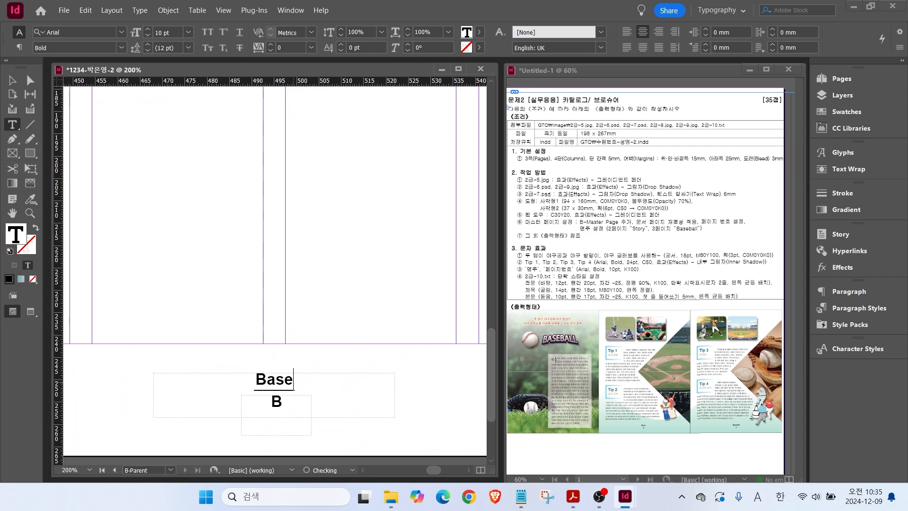
{"action": "key", "text": "Escape"}
{"action": "left_click", "coordinate": [95, 331]}
{"action": "double_click", "coordinate": [12, 213]}
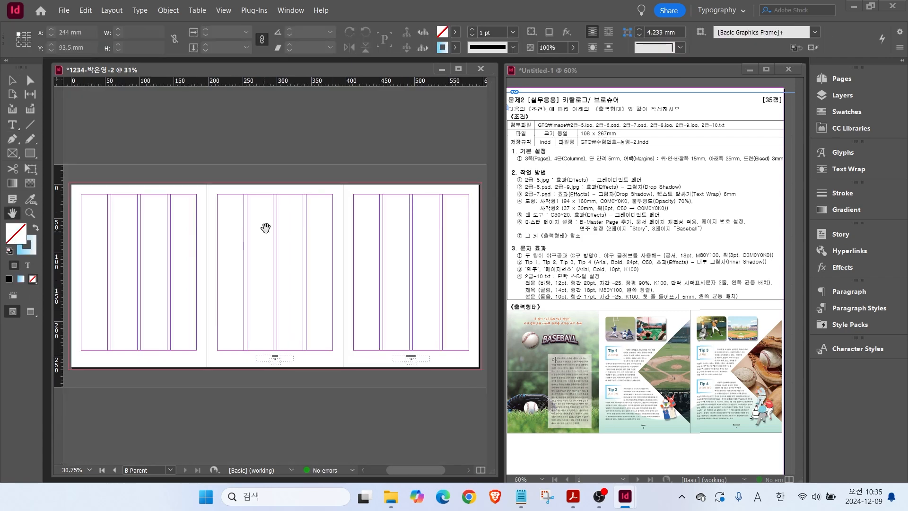
Show spread 1-3 from the Pages panel to check the footers.
{"action": "left_click", "coordinate": [834, 81]}
{"action": "key", "text": "ctrl"}
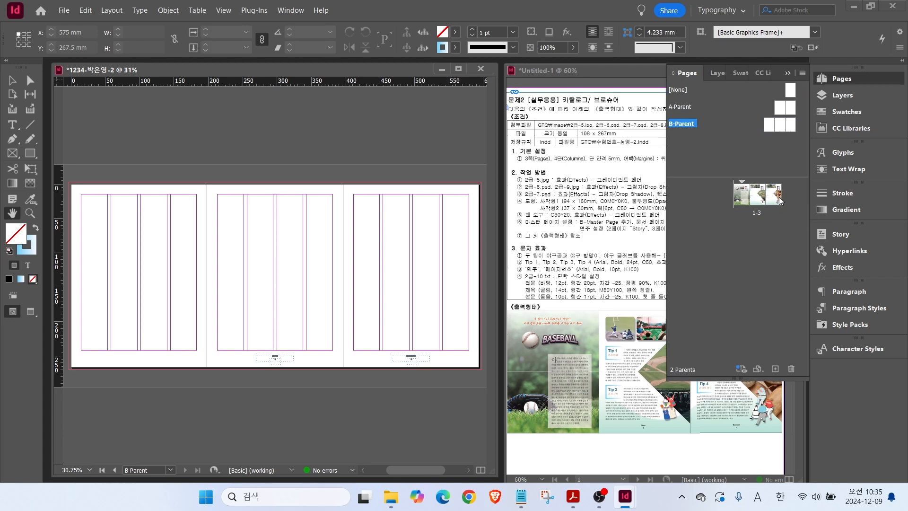
{"action": "key", "text": "ctrl"}
{"action": "double_click", "coordinate": [753, 196]}
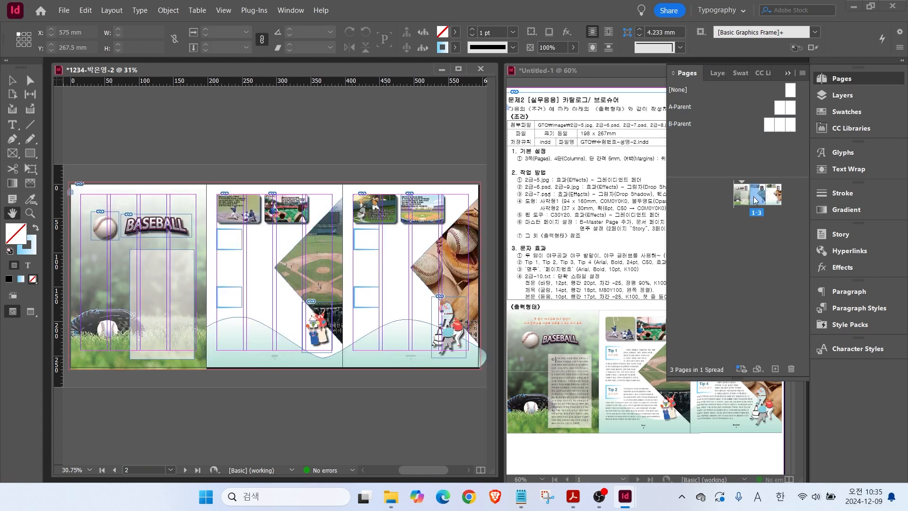
{"action": "key", "text": "ctrl+2"}
{"action": "left_click_drag", "start_coordinate": [286, 368], "coordinate": [281, 363]}
{"action": "mouse_move", "coordinate": [421, 365]}
{"action": "left_mouse_down"}
{"action": "mouse_move", "coordinate": [387, 357]}
{"action": "mouse_move", "coordinate": [418, 348]}
{"action": "mouse_move", "coordinate": [414, 368]}
{"action": "left_mouse_up"}
{"action": "key", "text": "ctrl"}
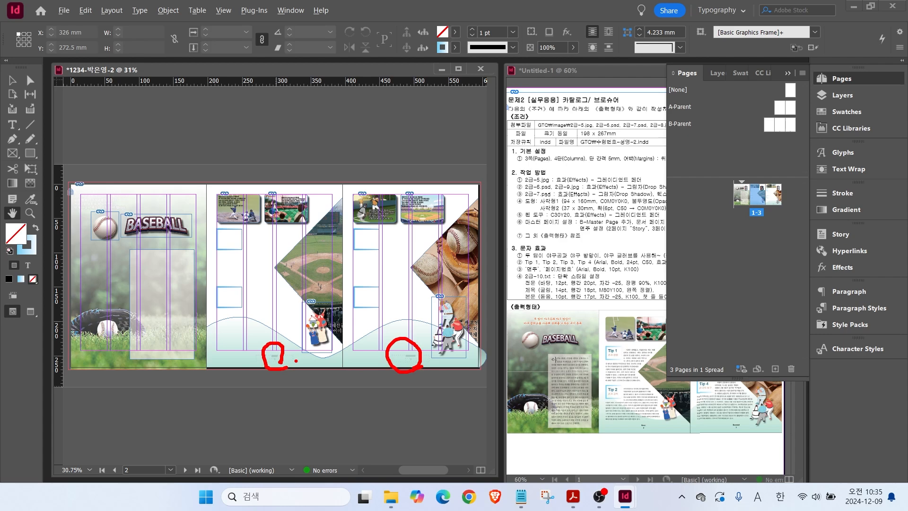
{"action": "key", "text": "Escape"}
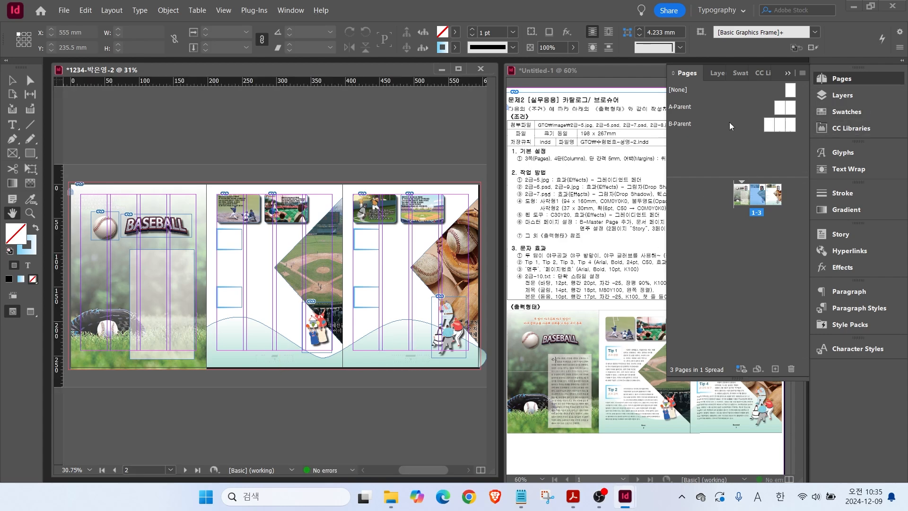
Open the B-Parent spread for editing from the Pages panel.
{"action": "left_click", "coordinate": [687, 123]}
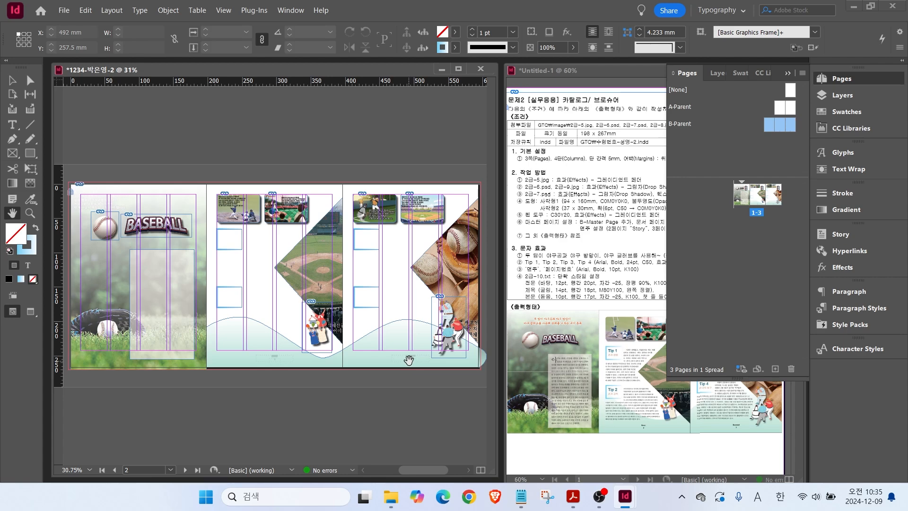
{"action": "left_click", "coordinate": [838, 98]}
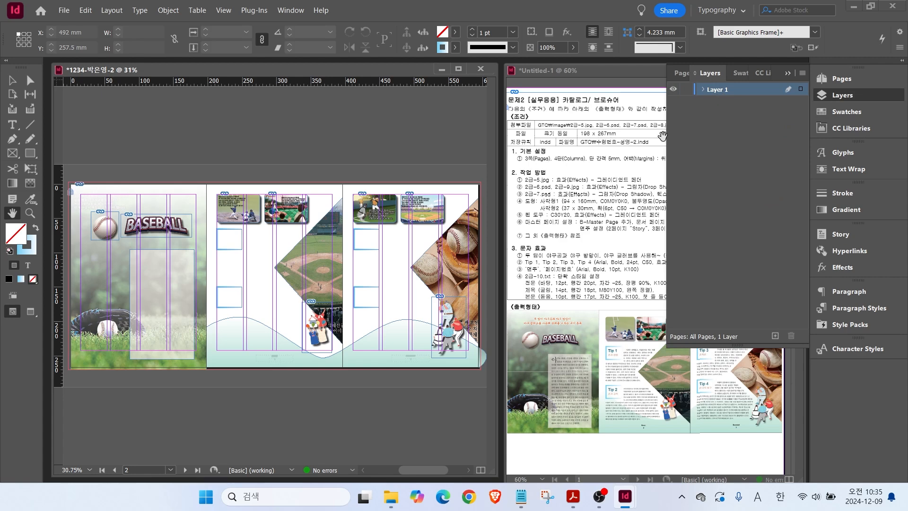
{"action": "left_click", "coordinate": [835, 78]}
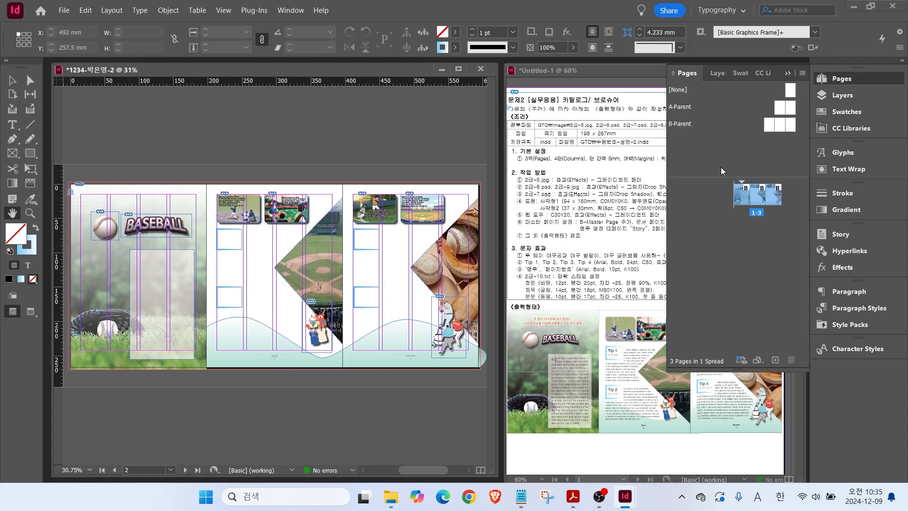
{"action": "double_click", "coordinate": [772, 128]}
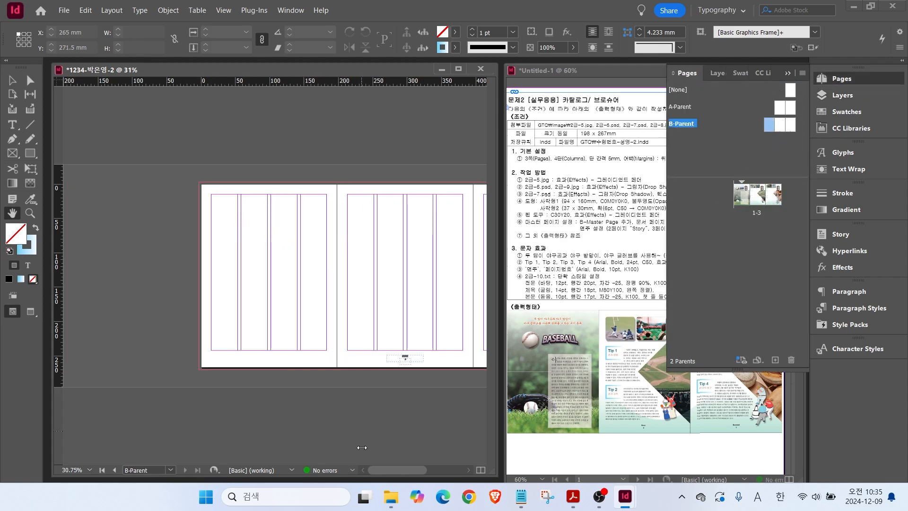
Remove both footer frames from the bottom of the B-Parent pages.
{"action": "left_click_drag", "start_coordinate": [399, 476], "coordinate": [418, 478]}
{"action": "left_click", "coordinate": [12, 80]}
{"action": "left_click_drag", "start_coordinate": [252, 369], "coordinate": [442, 333]}
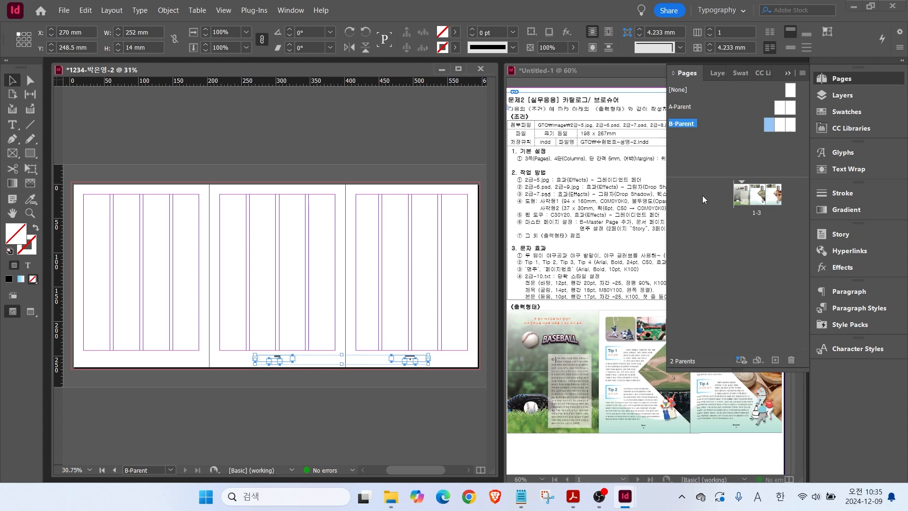
{"action": "key", "text": "Delete"}
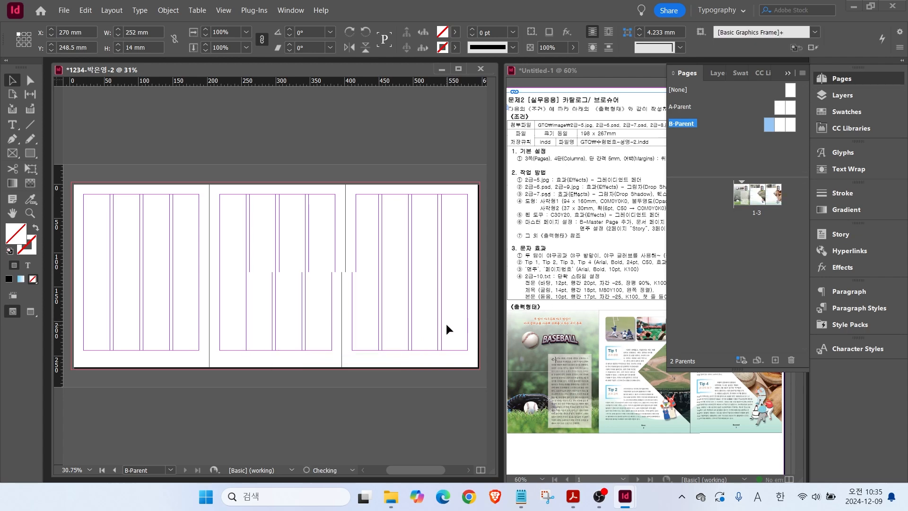
{"action": "left_click", "coordinate": [838, 95]}
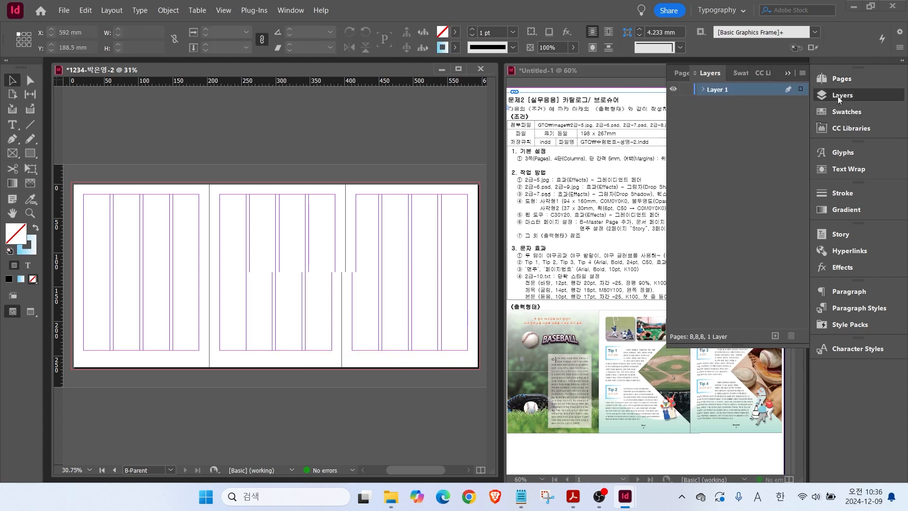
Add Layer 2 and paste the footer frames onto it at the page bottom.
{"action": "left_click", "coordinate": [715, 91]}
{"action": "left_click", "coordinate": [776, 335]}
{"action": "key", "text": "ctrl+v"}
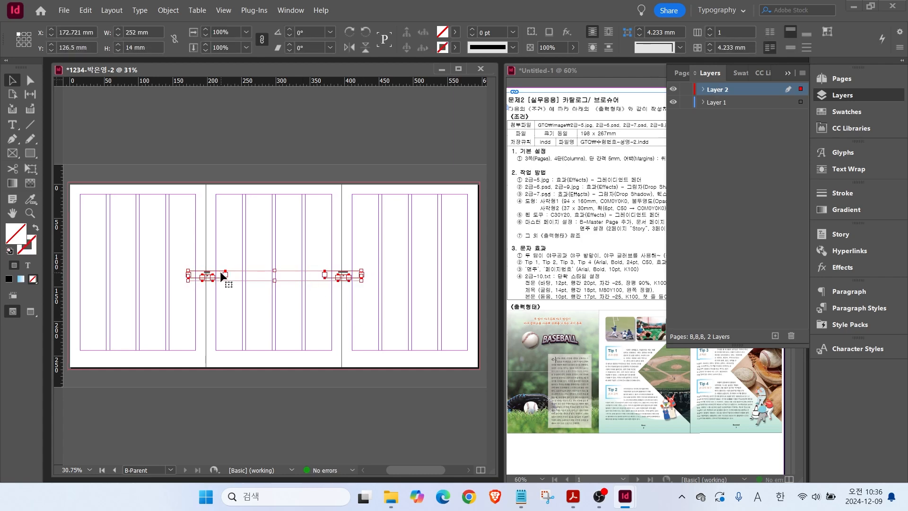
{"action": "left_click_drag", "start_coordinate": [246, 280], "coordinate": [312, 366]}
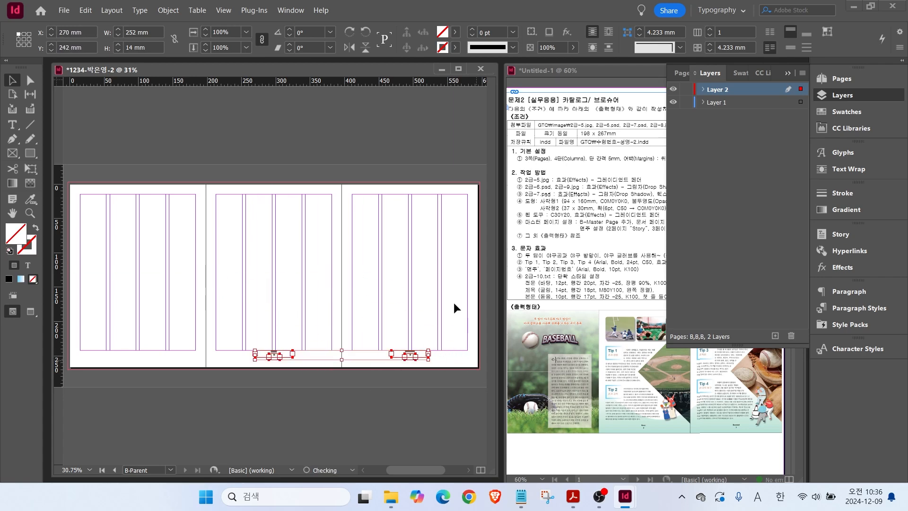
{"action": "key", "text": "Down"}
{"action": "key", "text": "Down"}
{"action": "key", "text": "Down"}
{"action": "key", "text": "Down"}
{"action": "key", "text": "Down"}
{"action": "key", "text": "Down"}
{"action": "key", "text": "Down"}
{"action": "key", "text": "Down"}
{"action": "key", "text": "Down"}
{"action": "key", "text": "Down"}
{"action": "key", "text": "Down"}
{"action": "key", "text": "Down"}
{"action": "key", "text": "Down"}
{"action": "key", "text": "Down"}
{"action": "key", "text": "Down"}
{"action": "key", "text": "Down"}
{"action": "key", "text": "Down"}
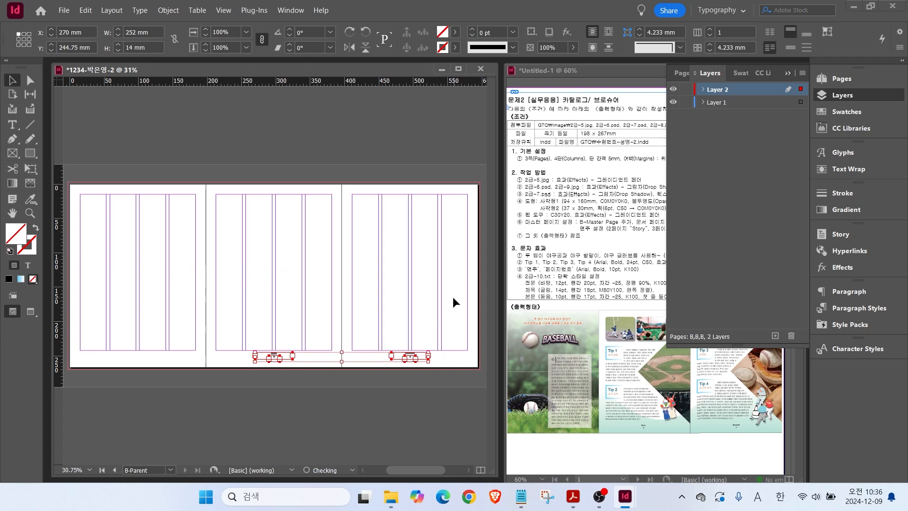
{"action": "key", "text": "Down"}
{"action": "key", "text": "Down"}
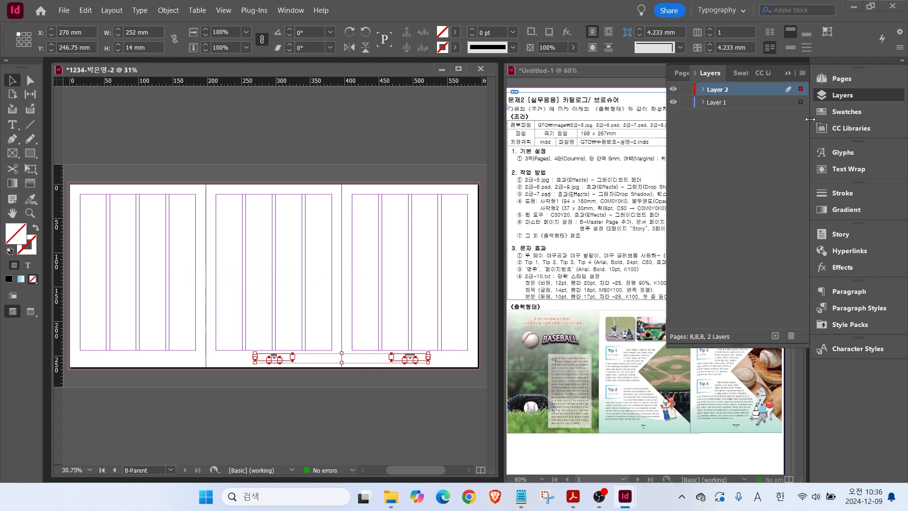
Apply B-Parent to spread 1-3 and check the footers on the pages.
{"action": "left_click", "coordinate": [836, 78]}
{"action": "left_click", "coordinate": [756, 197], "text": "alt"}
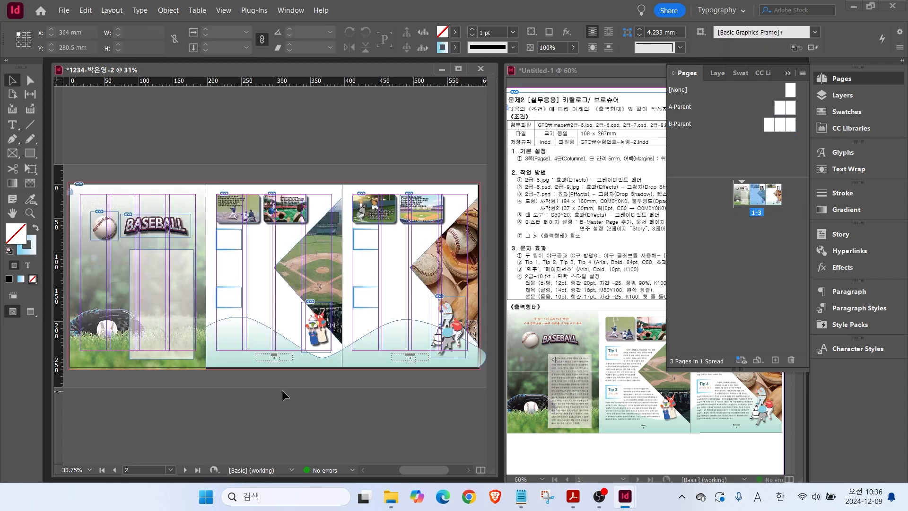
{"action": "key", "text": "ctrl+="}
{"action": "key", "text": "ctrl+="}
{"action": "key", "text": "ctrl+="}
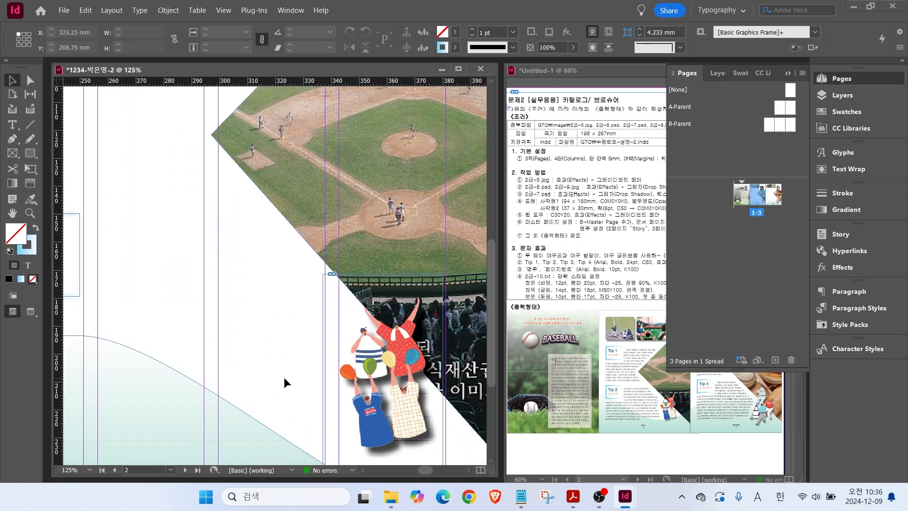
{"action": "scroll", "coordinate": [230, 337], "scroll_direction": "down", "scroll_amount": 3}
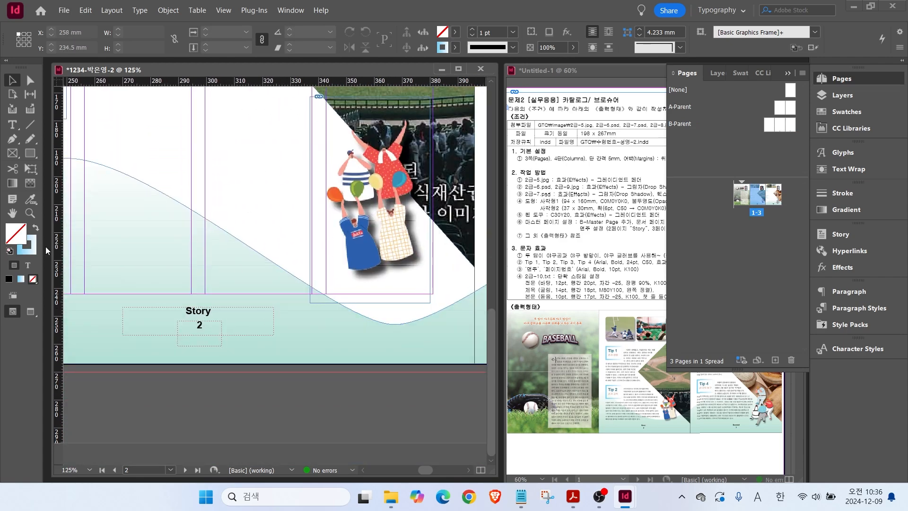
{"action": "double_click", "coordinate": [12, 214]}
{"action": "key", "text": "ctrl"}
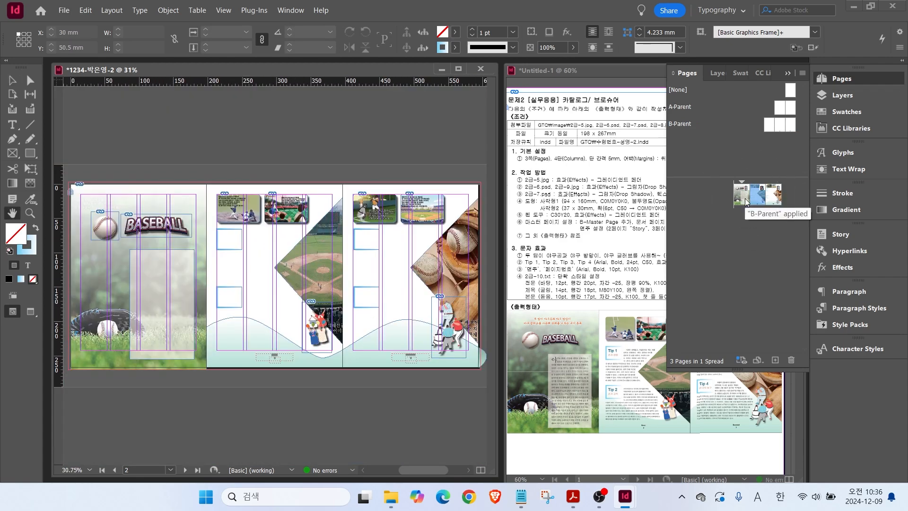
{"action": "double_click", "coordinate": [746, 201]}
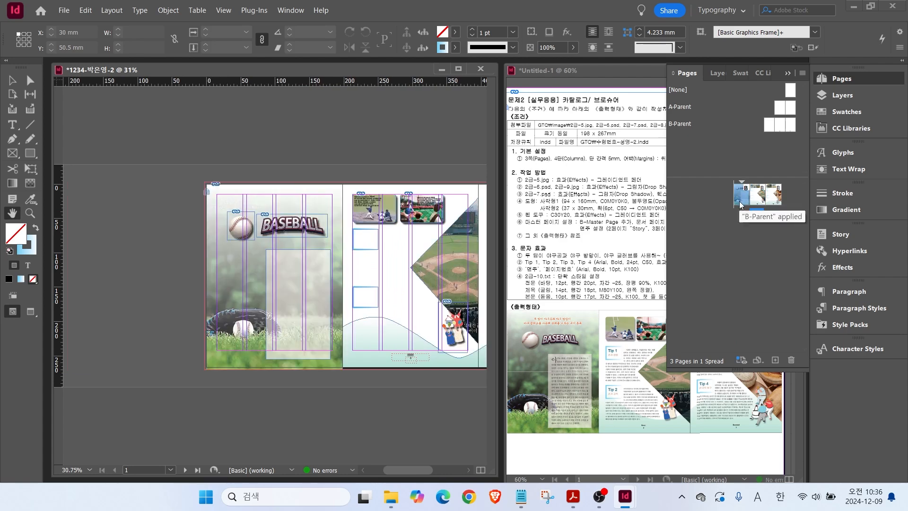
{"action": "left_click_drag", "start_coordinate": [410, 469], "coordinate": [424, 469]}
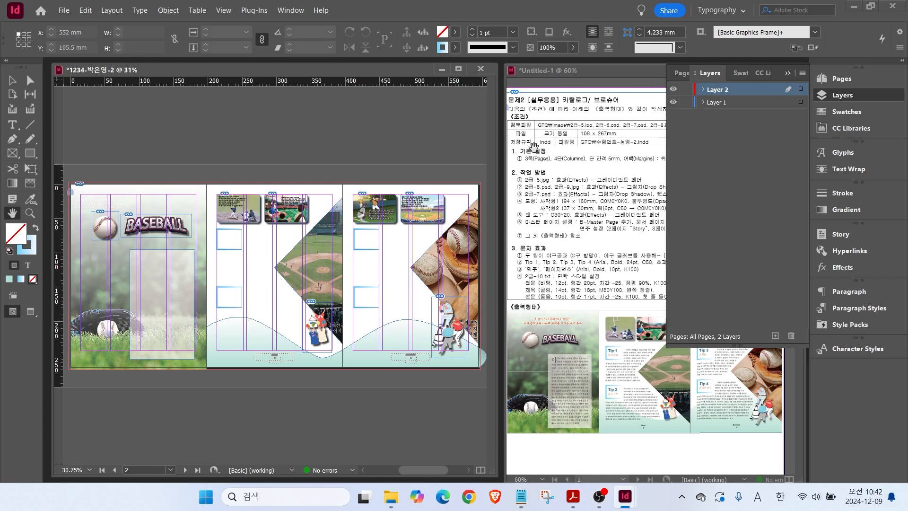
Make Layer 1 active and drag B-Parent onto the three-page spread.
{"action": "left_click", "coordinate": [720, 103]}
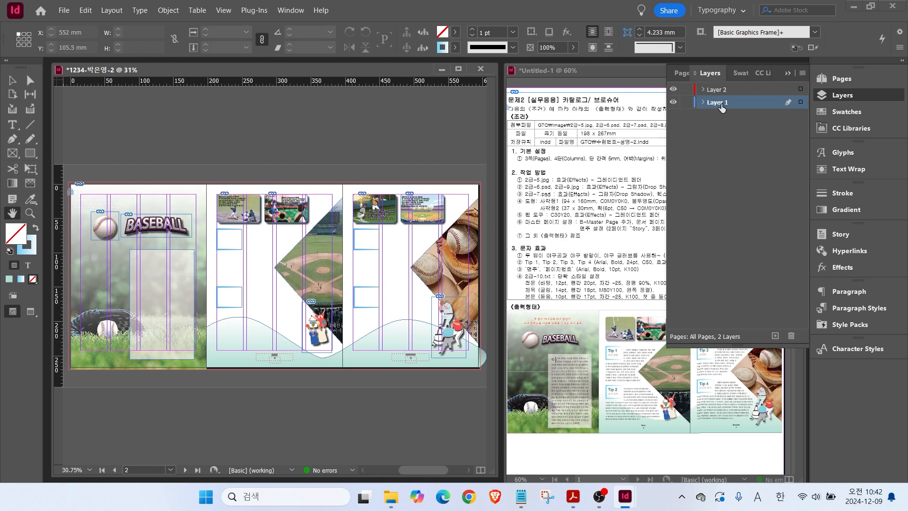
{"action": "left_click", "coordinate": [850, 97]}
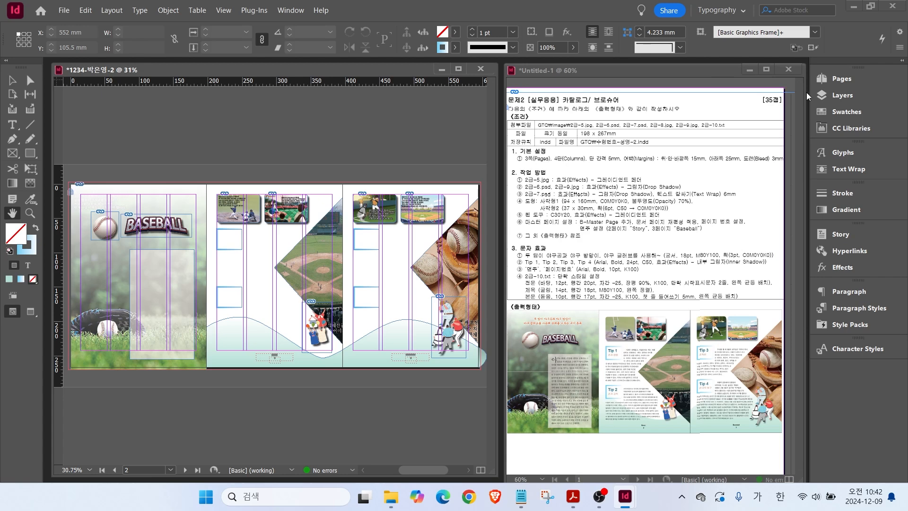
{"action": "left_click", "coordinate": [835, 80]}
{"action": "left_click_drag", "start_coordinate": [780, 124], "coordinate": [754, 196]}
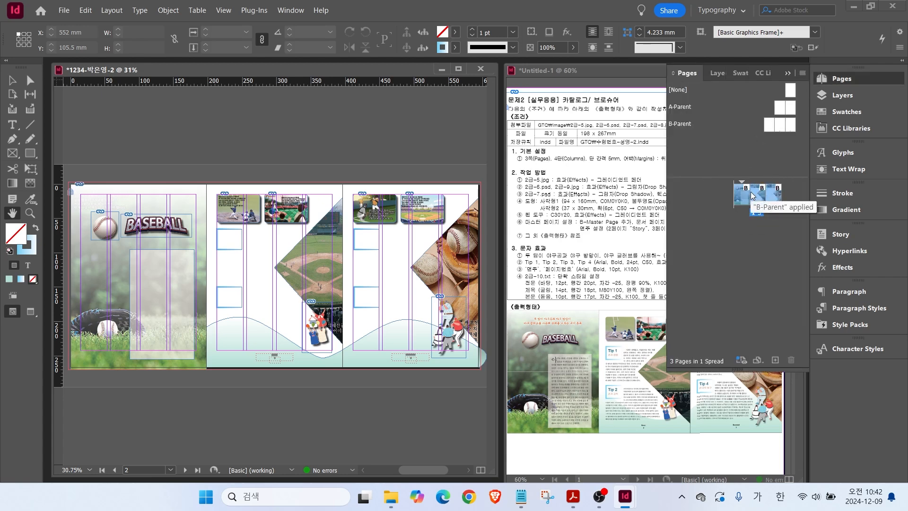
{"action": "left_click", "coordinate": [829, 79]}
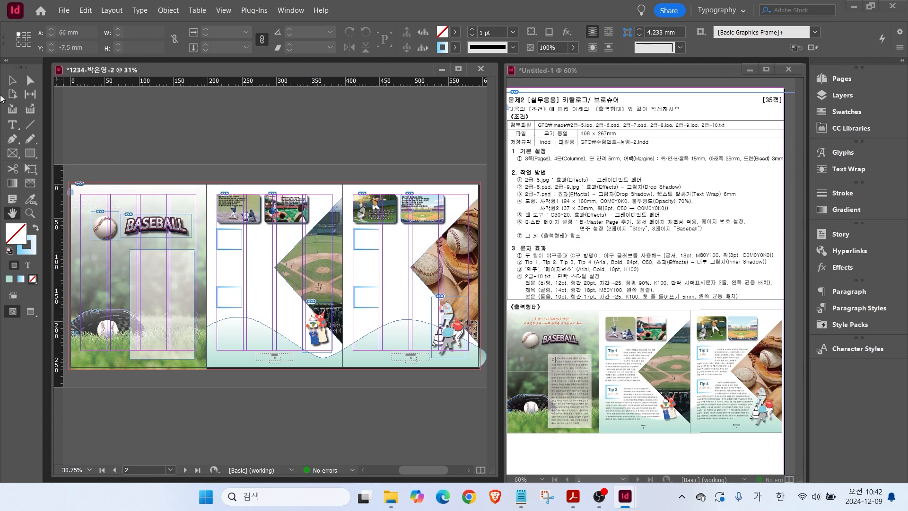
{"action": "left_click", "coordinate": [14, 129]}
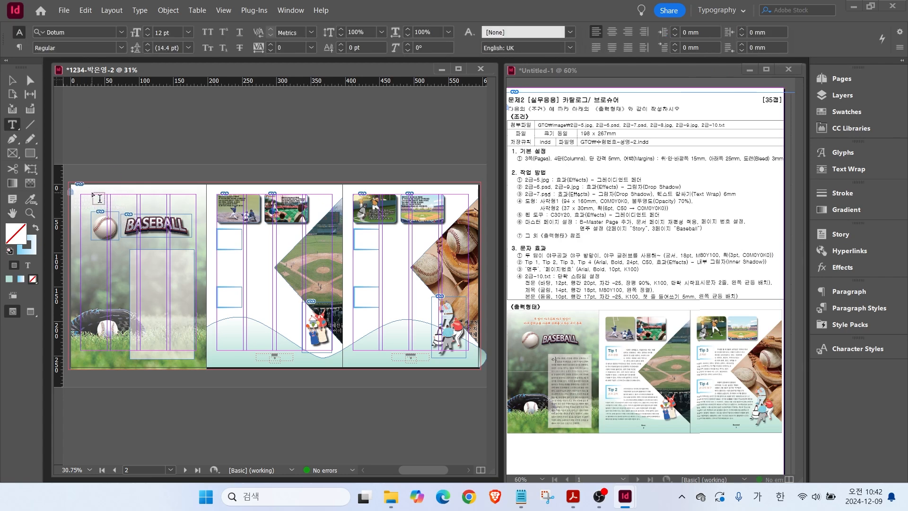
Draw a text frame at the top of page 1 and paste the two heading lines.
{"action": "left_click_drag", "start_coordinate": [86, 194], "coordinate": [191, 208]}
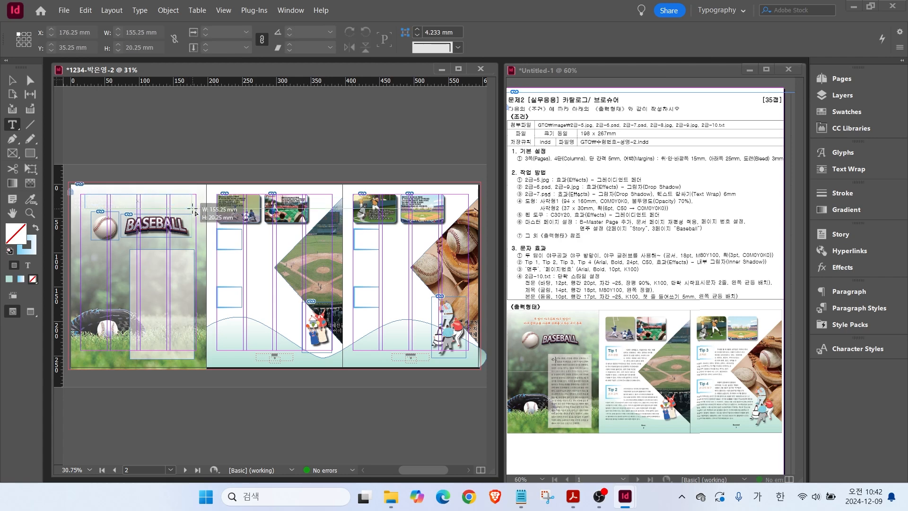
{"action": "left_click", "coordinate": [520, 496]}
{"action": "scroll", "coordinate": [210, 175], "scroll_direction": "up", "scroll_amount": 10}
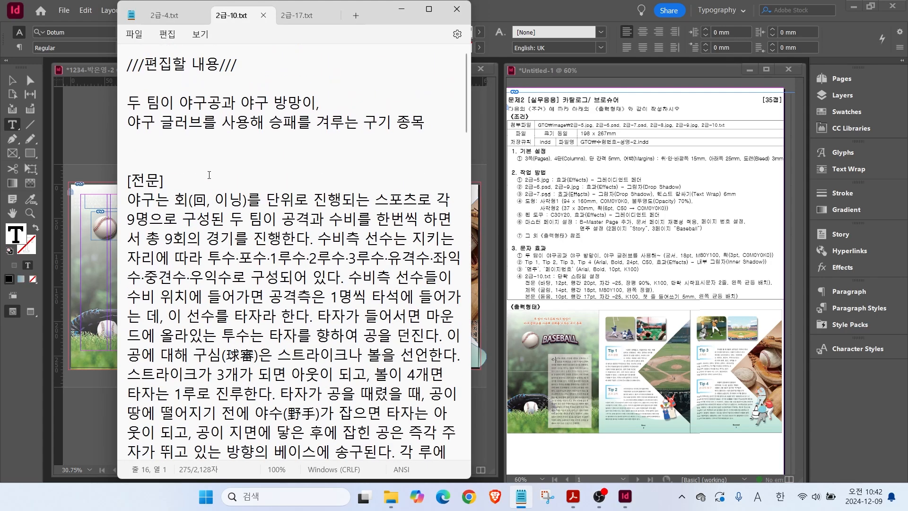
{"action": "left_click_drag", "start_coordinate": [138, 107], "coordinate": [428, 120]}
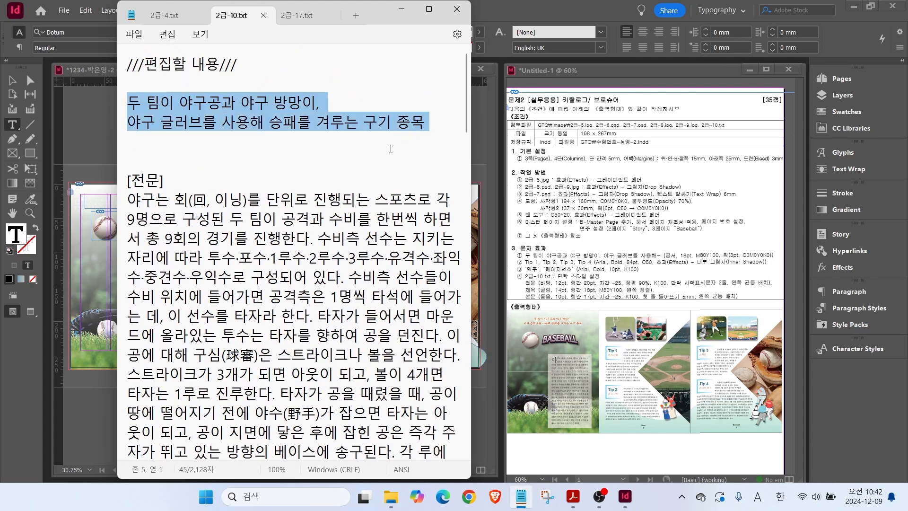
{"action": "left_click", "coordinate": [108, 199]}
{"action": "key", "text": "ctrl+v"}
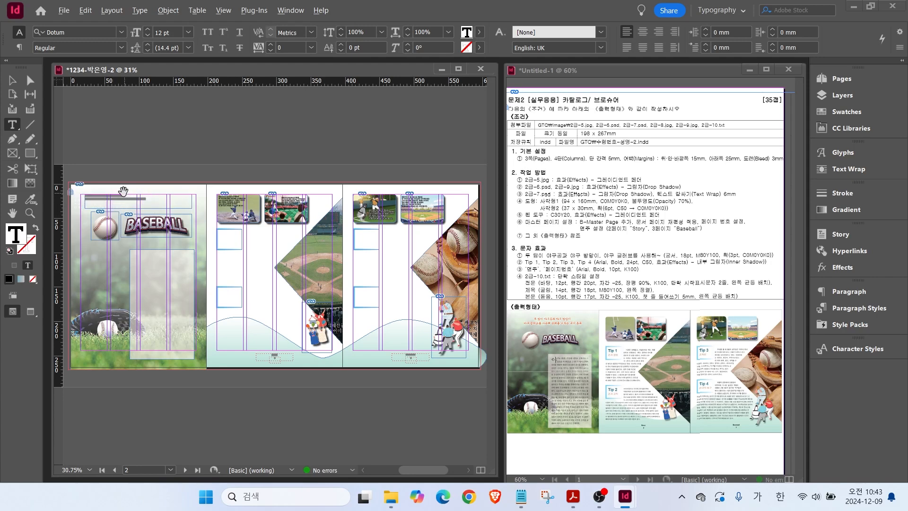
Set the heading in Gungsuh 24 pt, centred.
{"action": "key", "text": "ctrl+1"}
{"action": "left_click", "coordinate": [267, 151]}
{"action": "key", "text": "ctrl+a"}
{"action": "mouse_move", "coordinate": [410, 470]}
{"action": "left_mouse_down"}
{"action": "mouse_move", "coordinate": [396, 461]}
{"action": "mouse_move", "coordinate": [407, 466]}
{"action": "left_mouse_up"}
{"action": "left_click", "coordinate": [121, 32]}
{"action": "left_click", "coordinate": [71, 127]}
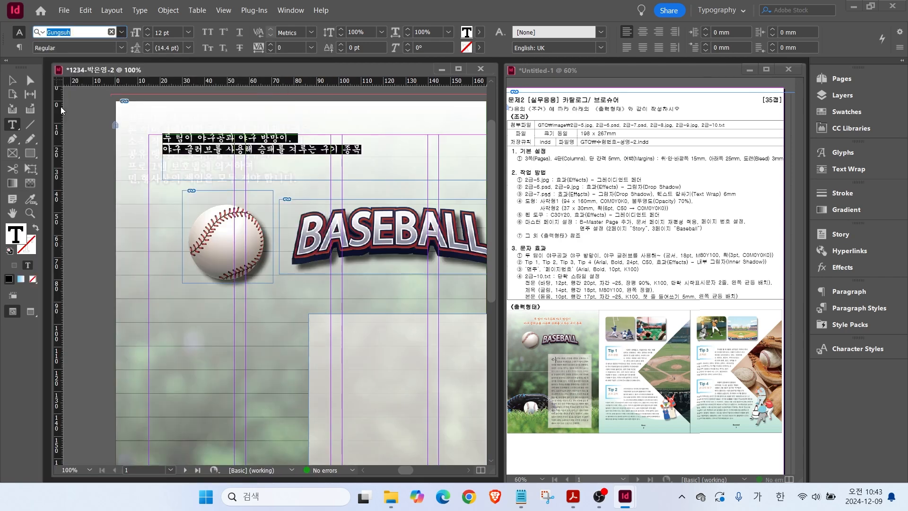
{"action": "left_click", "coordinate": [188, 32]}
{"action": "left_click", "coordinate": [170, 160]}
{"action": "left_click", "coordinate": [642, 32]}
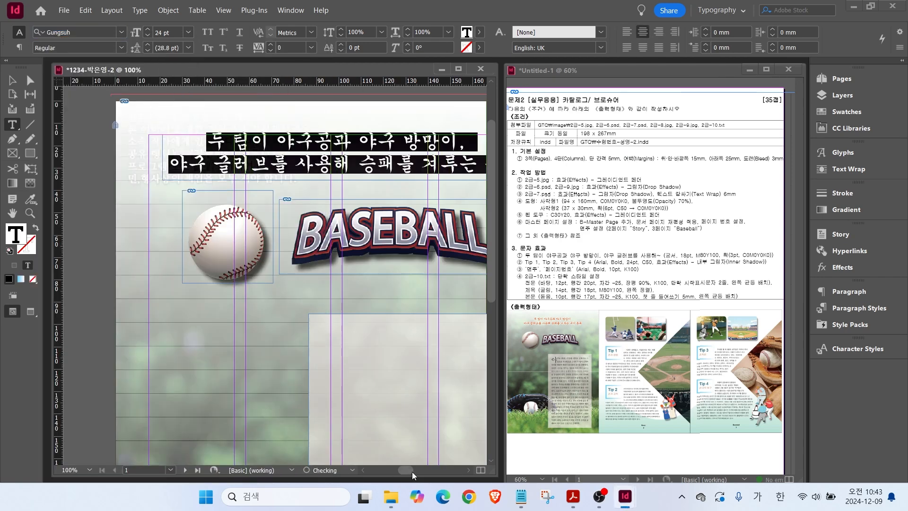
Widen the heading frame on both the left and right sides.
{"action": "scroll", "coordinate": [182, 114], "scroll_direction": "right", "scroll_amount": 2}
{"action": "left_click", "coordinate": [8, 81]}
{"action": "left_click_drag", "start_coordinate": [123, 157], "coordinate": [109, 158]}
{"action": "left_click_drag", "start_coordinate": [469, 157], "coordinate": [484, 159]}
Colour the heading orange (C=0 M=80 Y=100 K=0) with a 3 pt white Paper outline.
{"action": "double_click", "coordinate": [422, 155]}
{"action": "key", "text": "ctrl+a"}
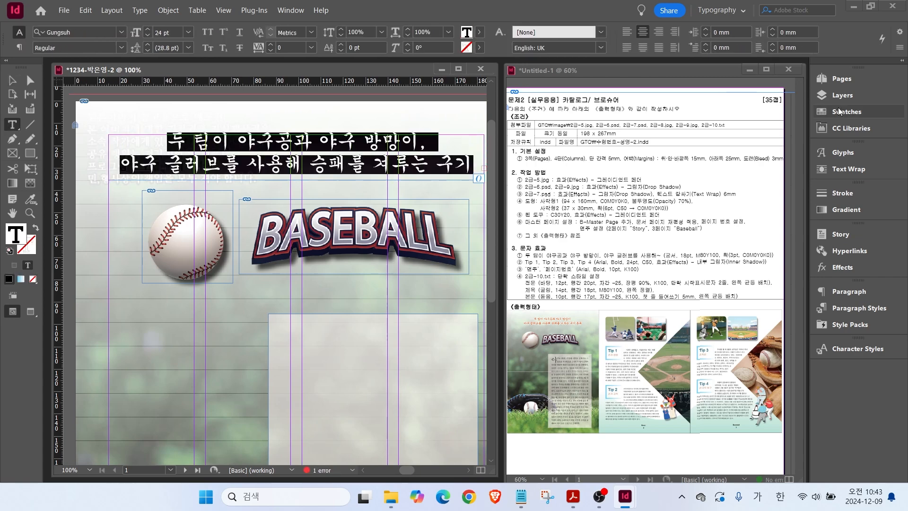
{"action": "left_click", "coordinate": [847, 112]}
{"action": "left_click", "coordinate": [706, 266]}
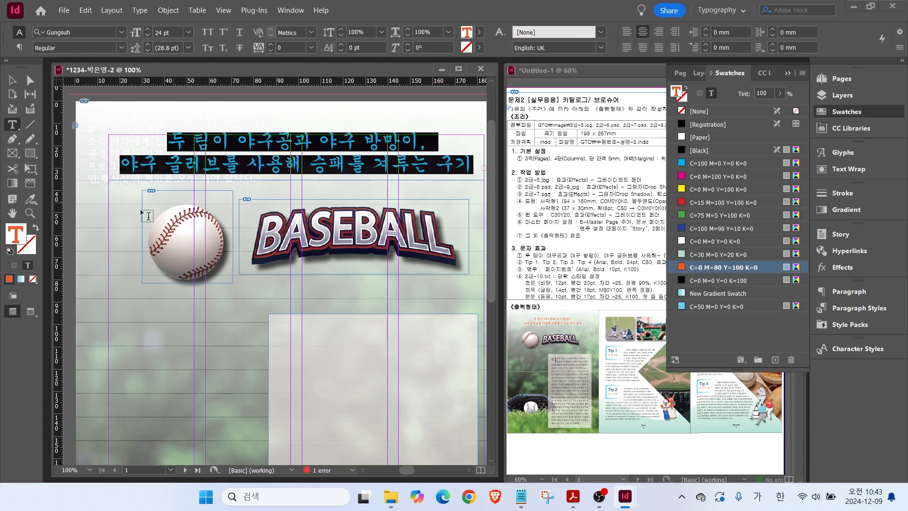
{"action": "left_click", "coordinate": [26, 253]}
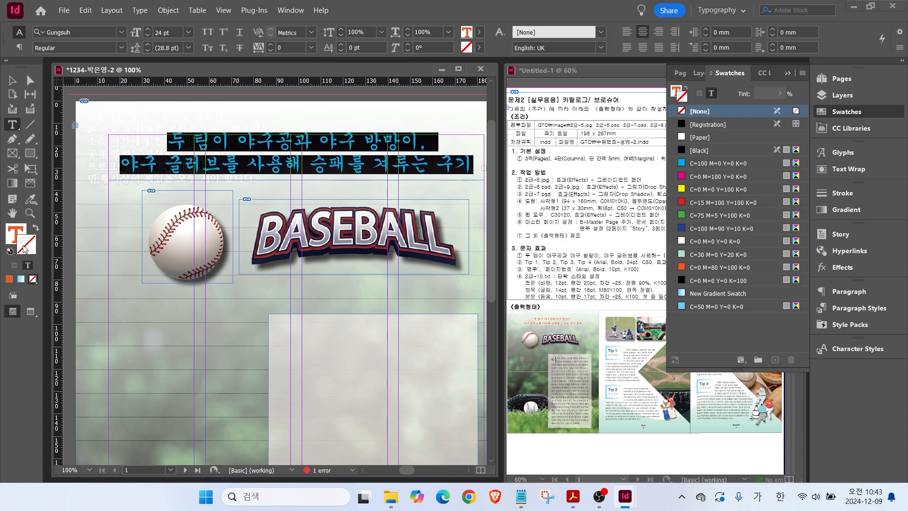
{"action": "left_click", "coordinate": [24, 250]}
{"action": "left_click", "coordinate": [702, 241]}
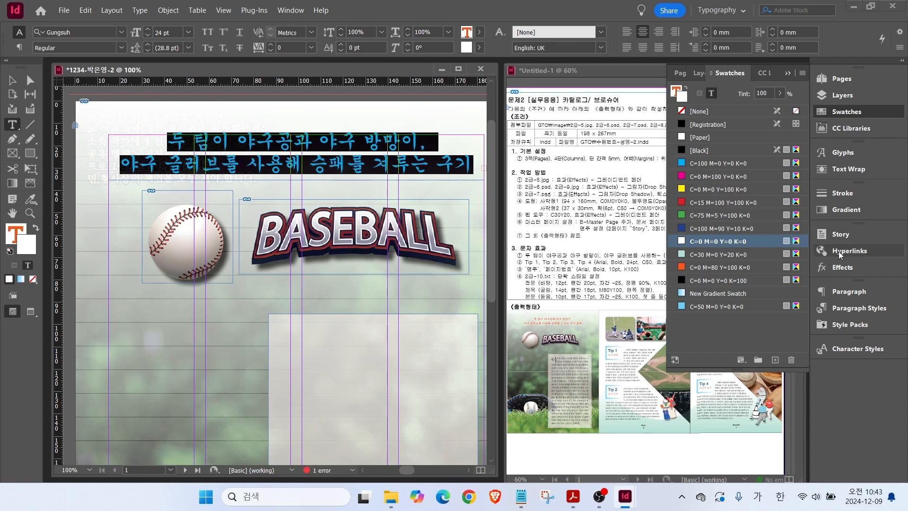
{"action": "left_click", "coordinate": [842, 193]}
{"action": "left_click", "coordinate": [716, 204]}
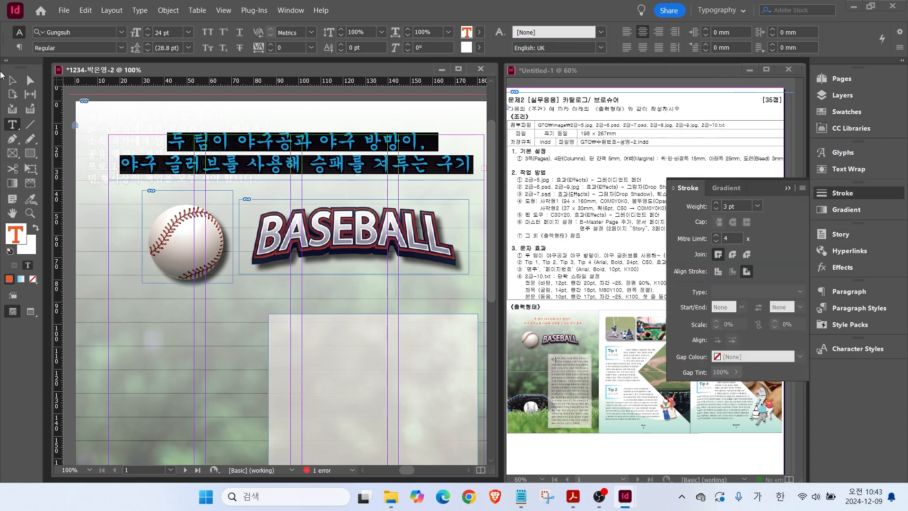
{"action": "key", "text": "Escape"}
Select the body paragraph in the source text file.
{"action": "scroll", "coordinate": [283, 334], "scroll_direction": "down", "scroll_amount": 1}
{"action": "scroll", "coordinate": [282, 334], "scroll_direction": "down", "scroll_amount": 5}
{"action": "left_click", "coordinate": [521, 497]}
{"action": "scroll", "coordinate": [331, 333], "scroll_direction": "down", "scroll_amount": 1}
{"action": "left_click_drag", "start_coordinate": [128, 196], "coordinate": [448, 360]}
Paste the body paragraph into a new text frame over page 1's pale panel.
{"action": "scroll", "coordinate": [332, 334], "scroll_direction": "down", "scroll_amount": 3}
{"action": "key", "text": "ctrl+c"}
{"action": "left_click", "coordinate": [90, 145]}
{"action": "left_click", "coordinate": [12, 124]}
{"action": "left_click_drag", "start_coordinate": [277, 109], "coordinate": [465, 444]}
{"action": "key", "text": "ctrl+v"}
Apply the 전문 paragraph style and shift the frame's left edge slightly right.
{"action": "key", "text": "ctrl+a"}
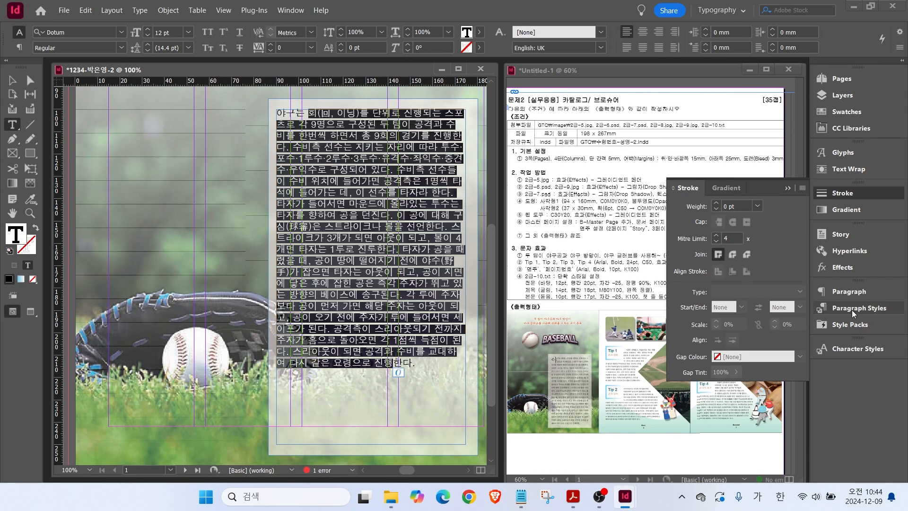
{"action": "left_click", "coordinate": [858, 310]}
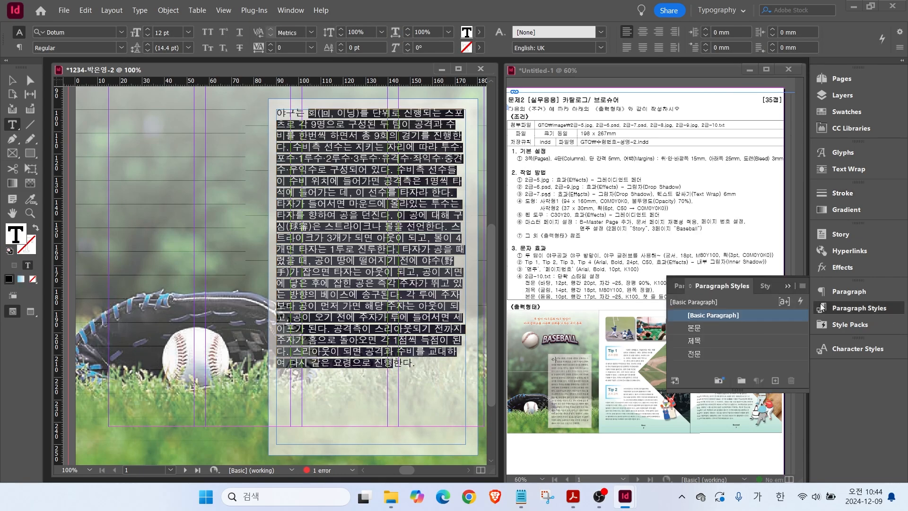
{"action": "left_click", "coordinate": [705, 358]}
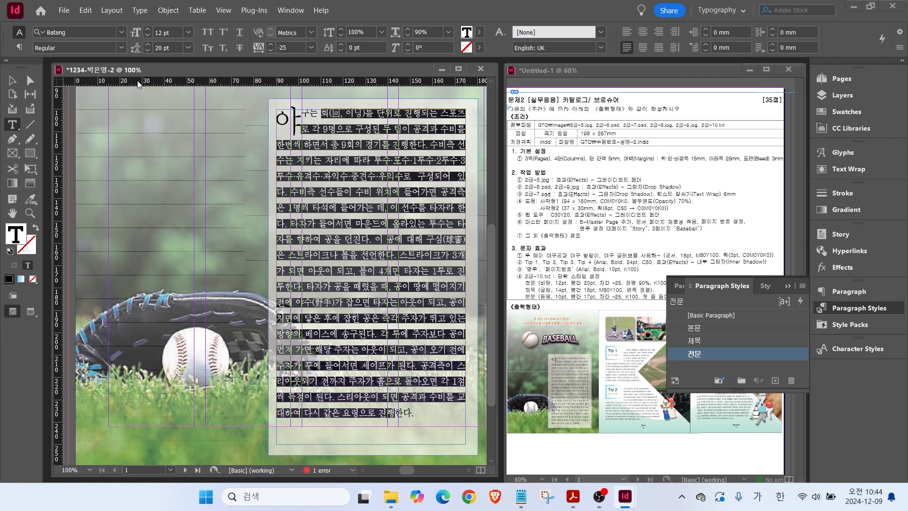
{"action": "left_click", "coordinate": [12, 81]}
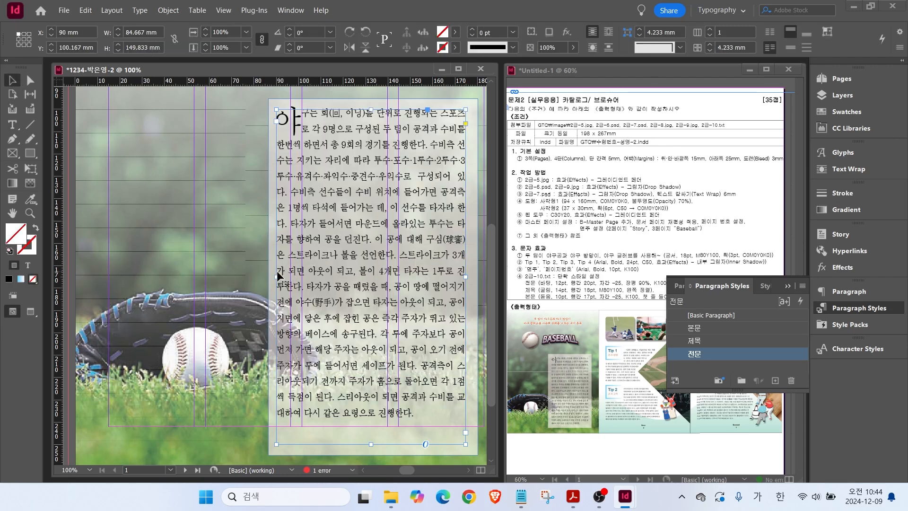
{"action": "left_click_drag", "start_coordinate": [276, 276], "coordinate": [282, 275]}
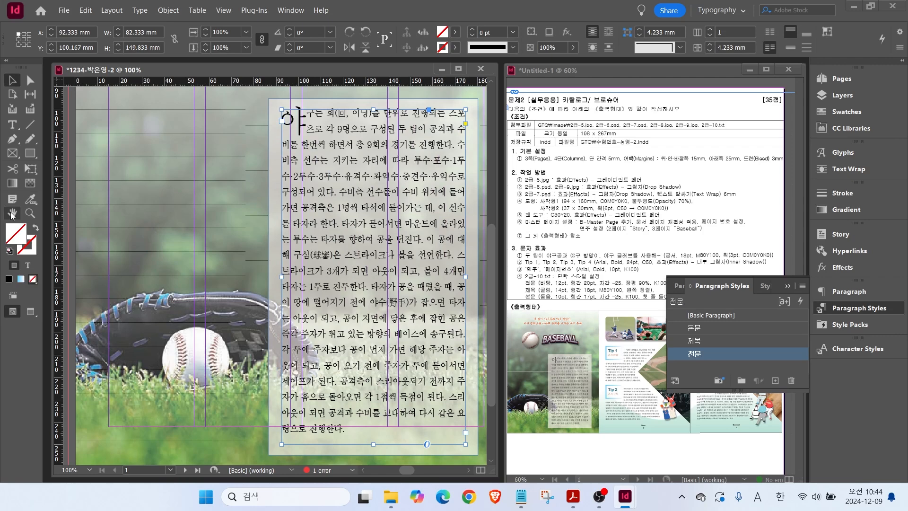
Fit the spread in the window and bring page 2's left column into view.
{"action": "key", "text": "ctrl+alt+0"}
{"action": "scroll", "coordinate": [341, 308], "scroll_direction": "up", "scroll_amount": 2}
{"action": "left_click", "coordinate": [12, 80]}
{"action": "left_click_drag", "start_coordinate": [135, 213], "coordinate": [217, 208]}
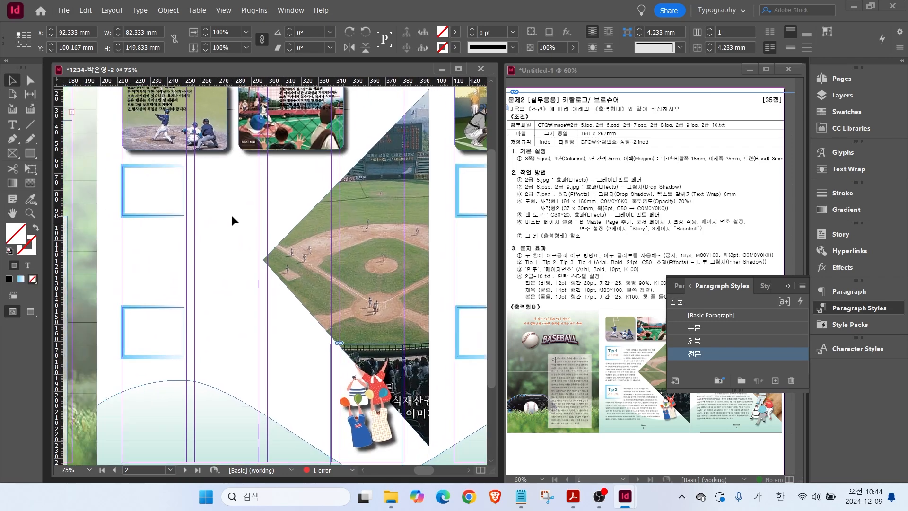
Paste the Tip 1 경기 방법 heading into a new frame in page 2's left column, styled 제목.
{"action": "left_click", "coordinate": [10, 125]}
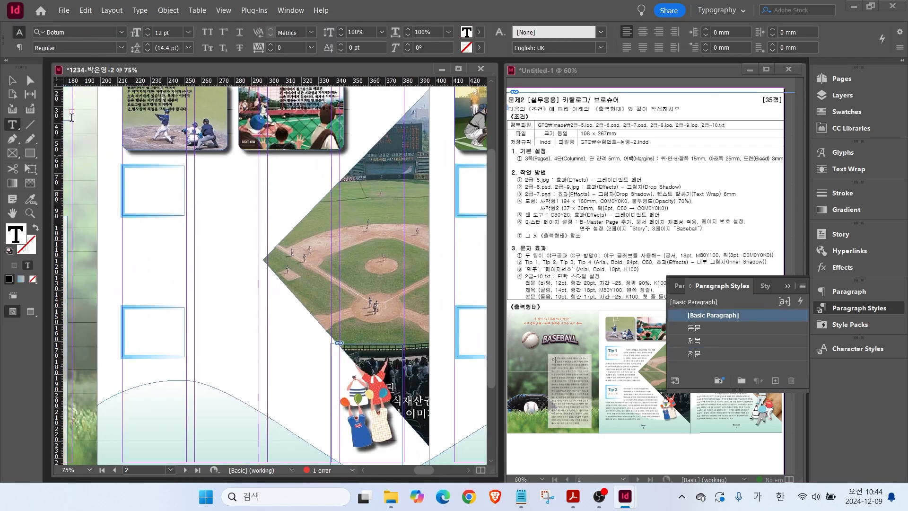
{"action": "left_click_drag", "start_coordinate": [117, 172], "coordinate": [192, 208]}
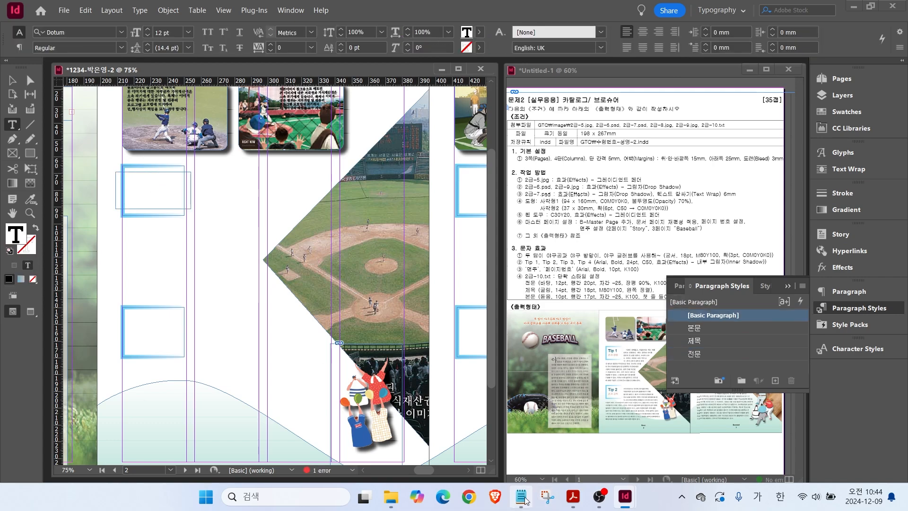
{"action": "left_click", "coordinate": [521, 497]}
{"action": "left_click_drag", "start_coordinate": [127, 213], "coordinate": [252, 266]}
{"action": "left_click", "coordinate": [106, 184]}
{"action": "left_click", "coordinate": [122, 182]}
{"action": "key", "text": "ctrl+v"}
{"action": "mouse_move", "coordinate": [140, 191]}
{"action": "left_mouse_down"}
{"action": "mouse_move", "coordinate": [115, 191]}
{"action": "mouse_move", "coordinate": [148, 194]}
{"action": "mouse_move", "coordinate": [133, 176]}
{"action": "left_mouse_up"}
{"action": "key", "text": "Delete"}
{"action": "left_click", "coordinate": [694, 341]}
Format the Tip 1 heading in Arial Bold, 24 pt, light blue.
{"action": "left_click", "coordinate": [121, 32]}
{"action": "left_click", "coordinate": [62, 102]}
{"action": "left_click", "coordinate": [121, 48]}
{"action": "left_click", "coordinate": [52, 134]}
{"action": "left_click", "coordinate": [188, 32]}
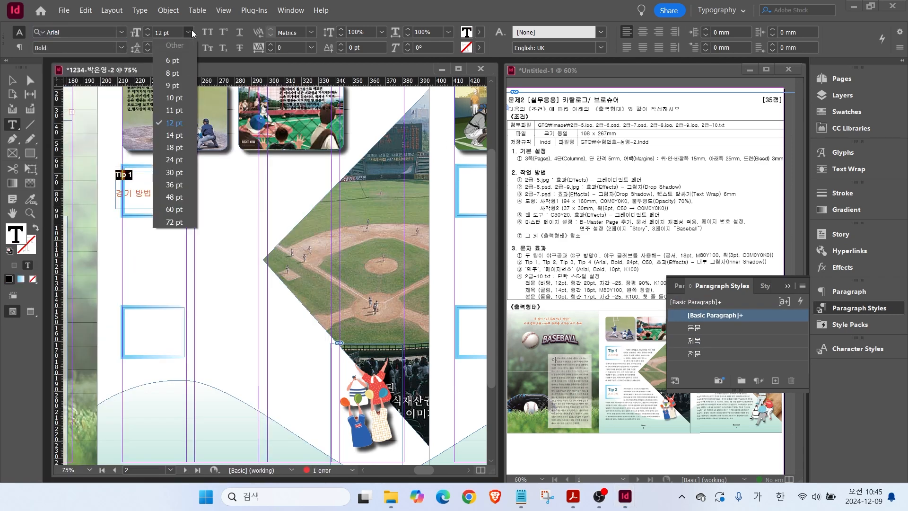
{"action": "left_click", "coordinate": [174, 160]}
{"action": "left_click", "coordinate": [847, 112]}
{"action": "left_click", "coordinate": [711, 306]}
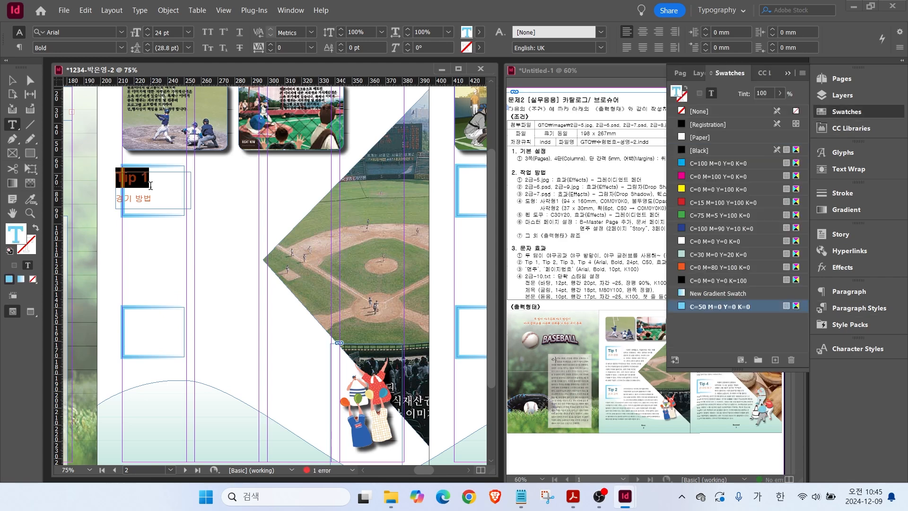
{"action": "key", "text": "Escape"}
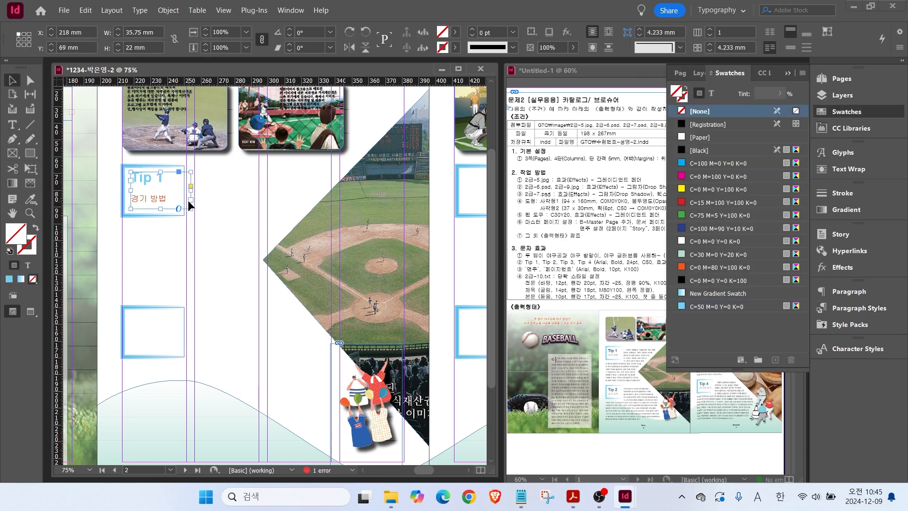
Duplicate the Tip 1 heading into the lower box and change it to Tip 2 경기 규칙.
{"action": "left_click_drag", "start_coordinate": [176, 203], "coordinate": [175, 344], "text": "alt"}
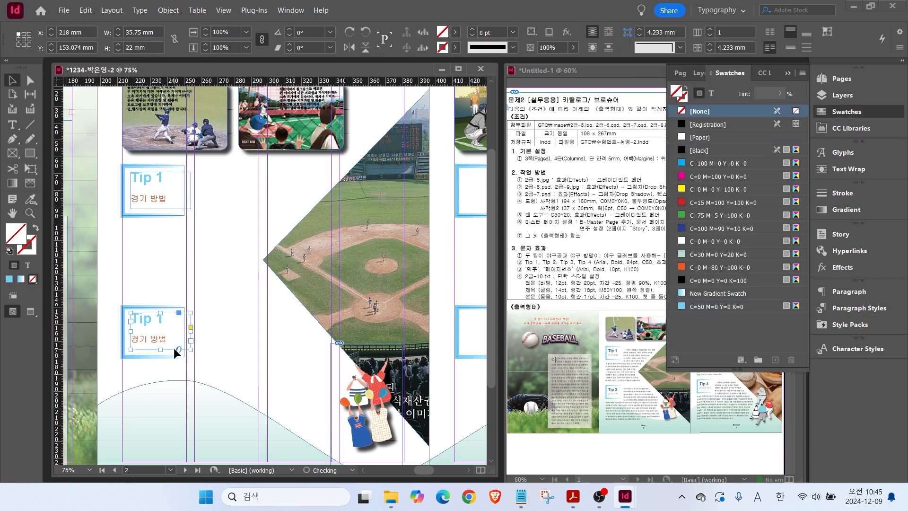
{"action": "left_click", "coordinate": [13, 127]}
{"action": "double_click", "coordinate": [161, 318]}
{"action": "type", "text": "2"}
{"action": "key", "text": "Delete"}
{"action": "left_click_drag", "start_coordinate": [152, 330], "coordinate": [170, 334]}
{"action": "type", "text": "ㄱㅠ칙"}
{"action": "key", "text": "Escape"}
Copy both headings to the right page as Tip 3 포지션 and Tip 4 한국의 야구, then nudge all four down.
{"action": "left_click", "coordinate": [188, 206]}
{"action": "left_click", "coordinate": [172, 316], "text": "shift"}
{"action": "left_click_drag", "start_coordinate": [171, 316], "coordinate": [430, 179], "text": "alt"}
{"action": "left_click", "coordinate": [426, 157]}
{"action": "left_click", "coordinate": [12, 125]}
{"action": "type", "text": "3"}
{"action": "key", "text": "Down"}
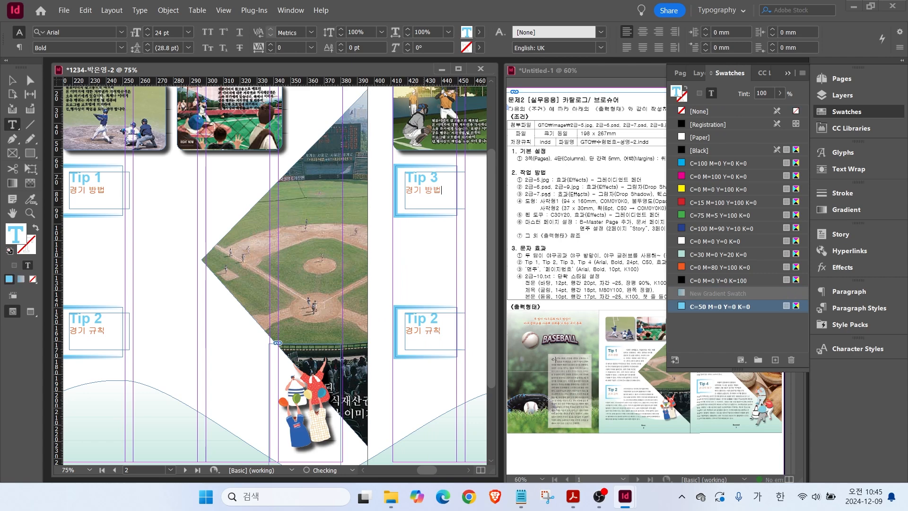
{"action": "type", "text": "포지션"}
{"action": "key", "text": "Delete"}
{"action": "key", "text": "Delete"}
{"action": "key", "text": "Delete"}
{"action": "key", "text": "Delete"}
{"action": "key", "text": "Delete"}
{"action": "mouse_move", "coordinate": [439, 319]}
{"action": "left_mouse_down"}
{"action": "mouse_move", "coordinate": [431, 317]}
{"action": "mouse_move", "coordinate": [432, 331]}
{"action": "left_mouse_up"}
{"action": "type", "text": "4 한국의 야구"}
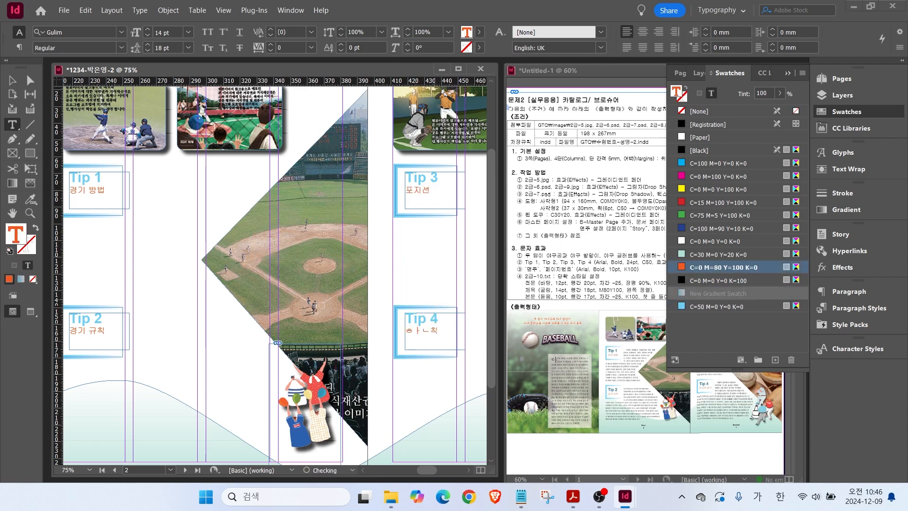
{"action": "key", "text": "Delete"}
{"action": "key", "text": "Escape"}
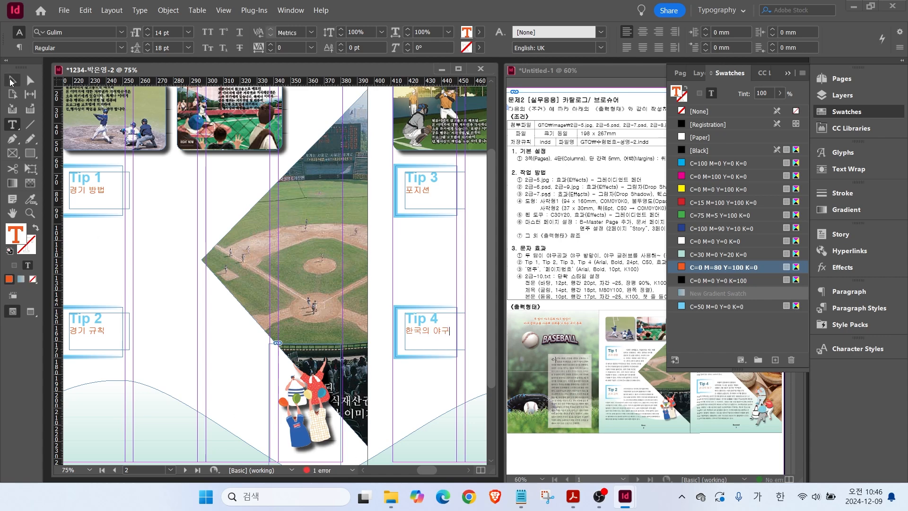
{"action": "left_click", "coordinate": [90, 336]}
{"action": "key", "text": "Down"}
{"action": "key", "text": "Down"}
{"action": "key", "text": "Down"}
{"action": "key", "text": "Down"}
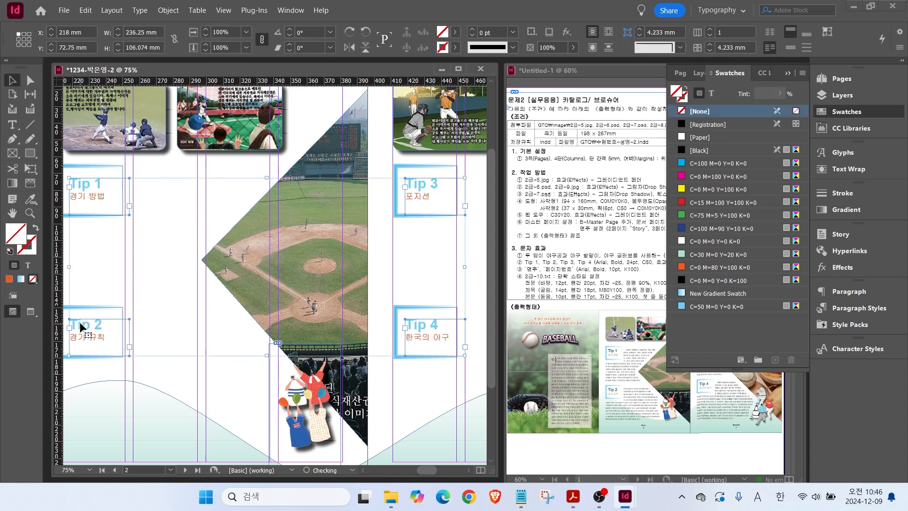
Set the Tip 1 and Tip 2 heading frames to Wrap around object shape.
{"action": "left_click", "coordinate": [200, 328]}
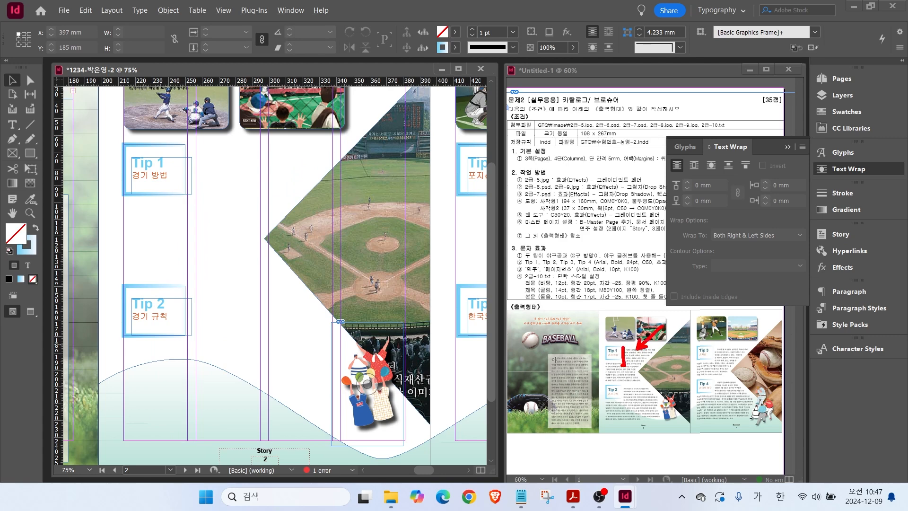
{"action": "left_click_drag", "start_coordinate": [603, 365], "coordinate": [626, 395]}
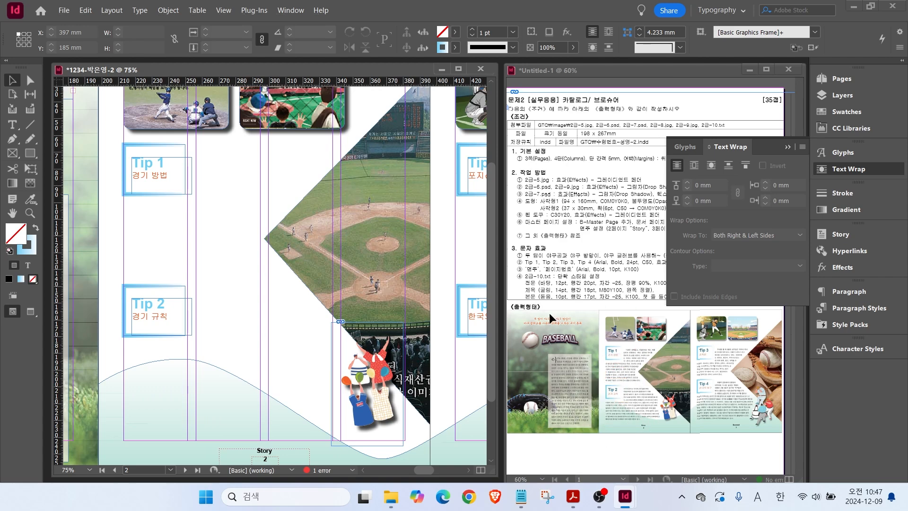
{"action": "left_click", "coordinate": [347, 256]}
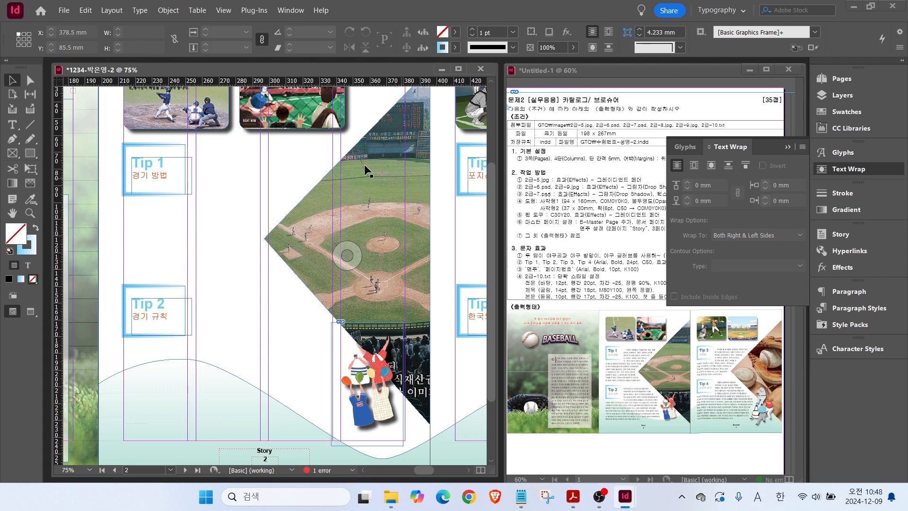
{"action": "left_click", "coordinate": [166, 175]}
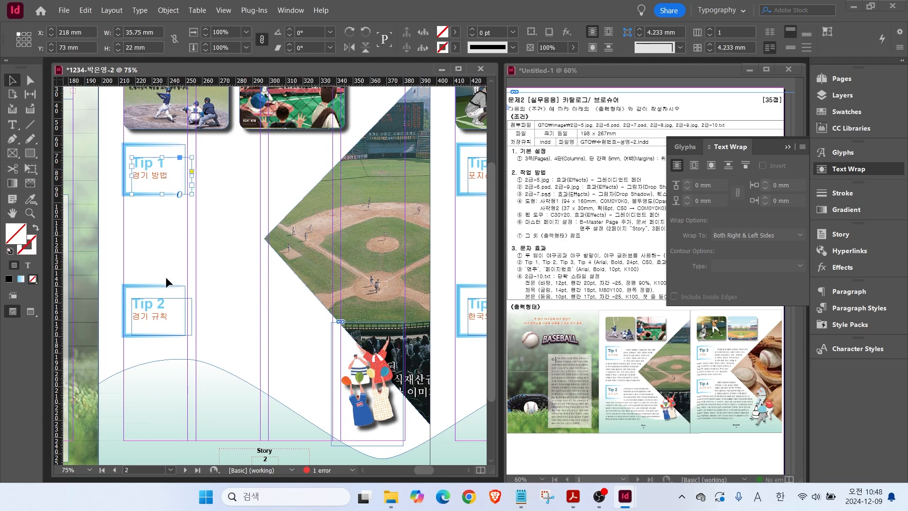
{"action": "left_click", "coordinate": [166, 317], "text": "shift"}
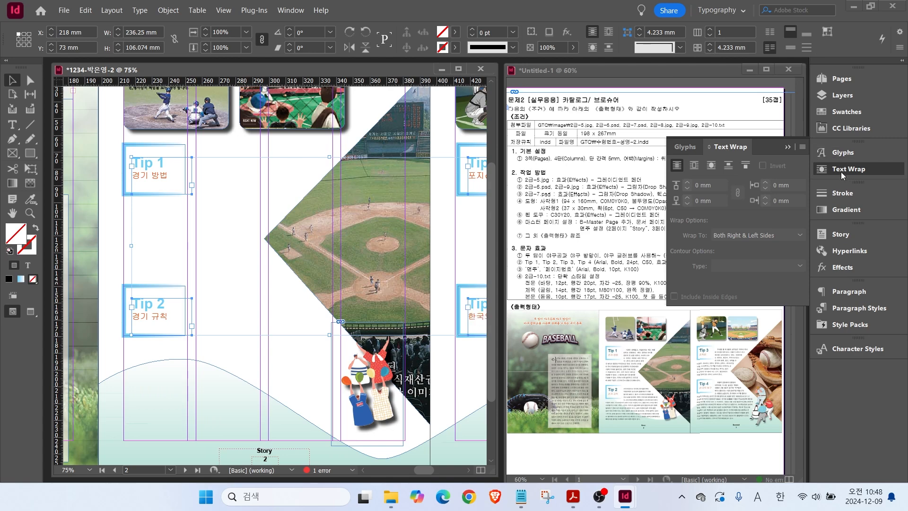
{"action": "left_click", "coordinate": [711, 167]}
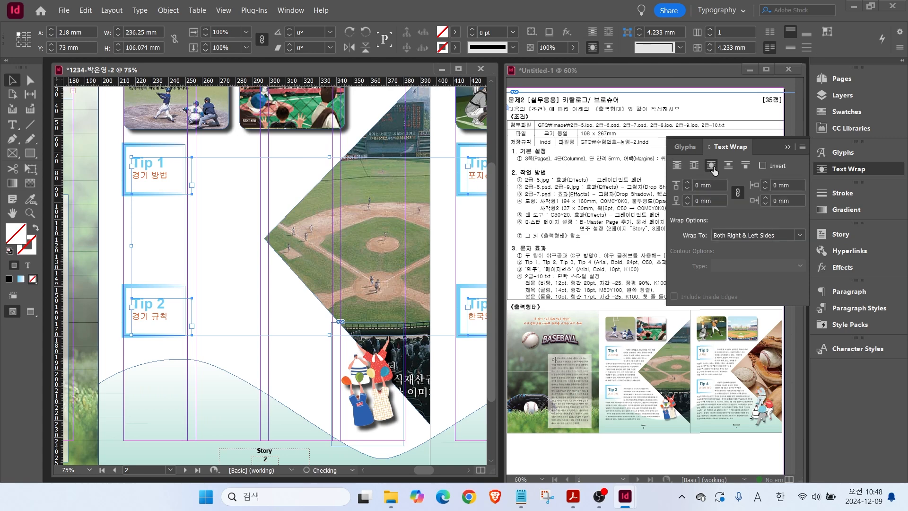
{"action": "left_click", "coordinate": [81, 175]}
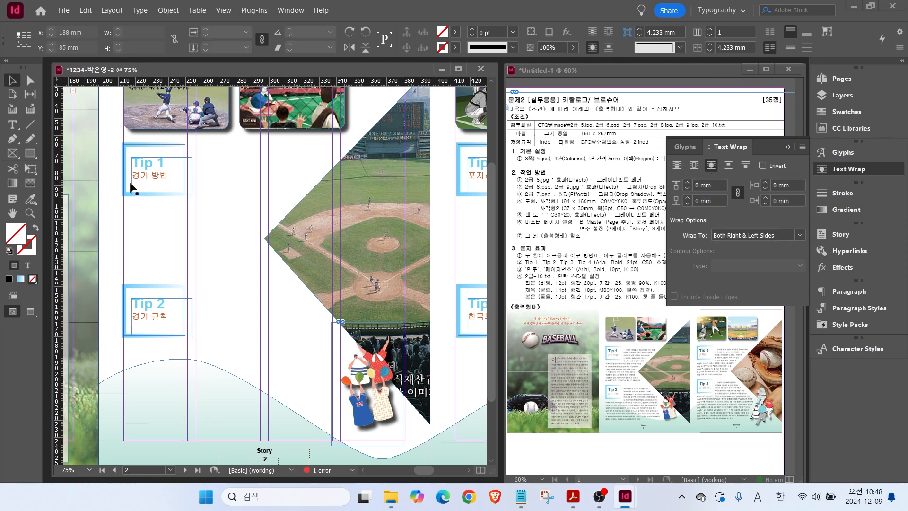
{"action": "left_click", "coordinate": [12, 125]}
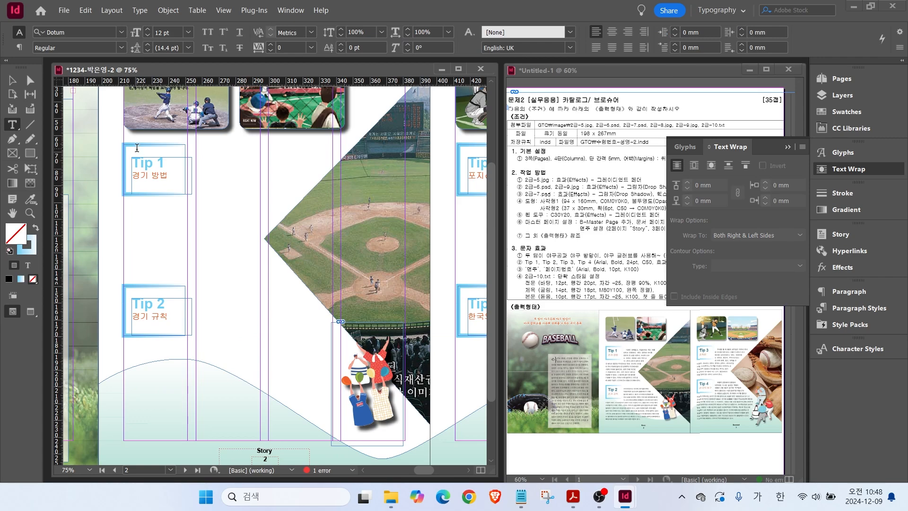
Draw a left-panel text frame, paste the Tip 1 body paragraph, and position it beside the Tip 1 heading.
{"action": "left_click_drag", "start_coordinate": [136, 139], "coordinate": [381, 433]}
{"action": "left_click", "coordinate": [521, 497]}
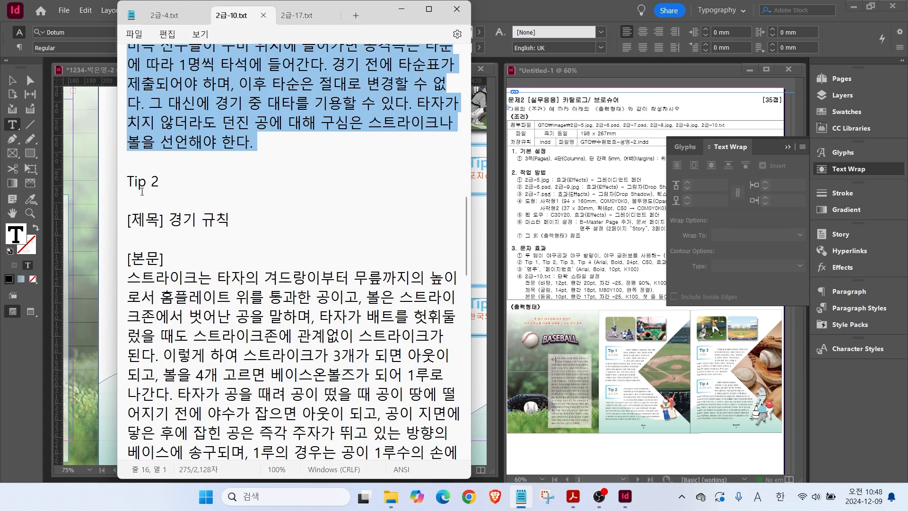
{"action": "scroll", "coordinate": [172, 138], "scroll_direction": "up", "scroll_amount": 4}
{"action": "left_click", "coordinate": [164, 218]}
{"action": "left_click_drag", "start_coordinate": [130, 197], "coordinate": [286, 375]}
{"action": "key", "text": "ctrl+c"}
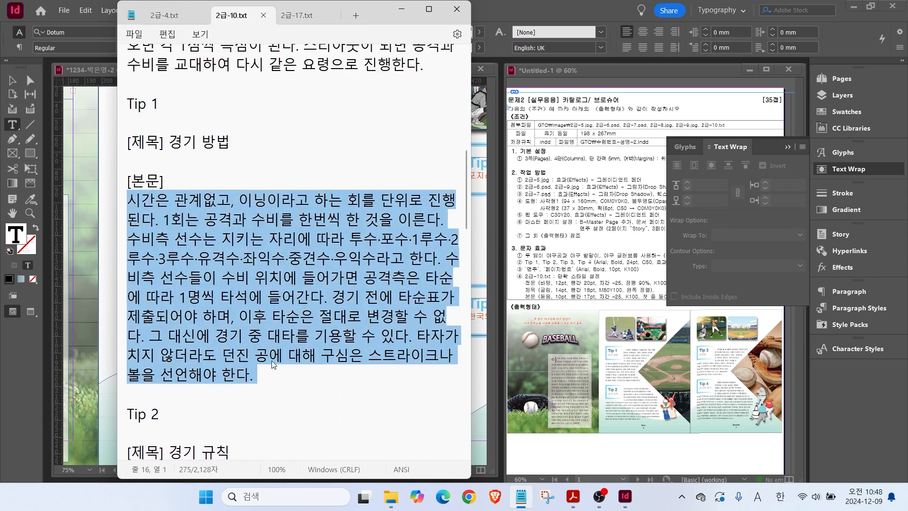
{"action": "left_click", "coordinate": [61, 296]}
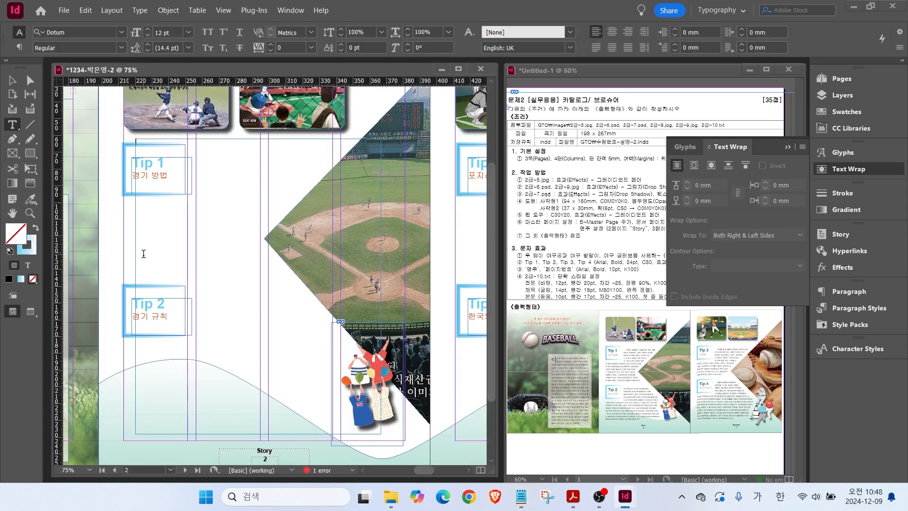
{"action": "key", "text": "ctrl+v"}
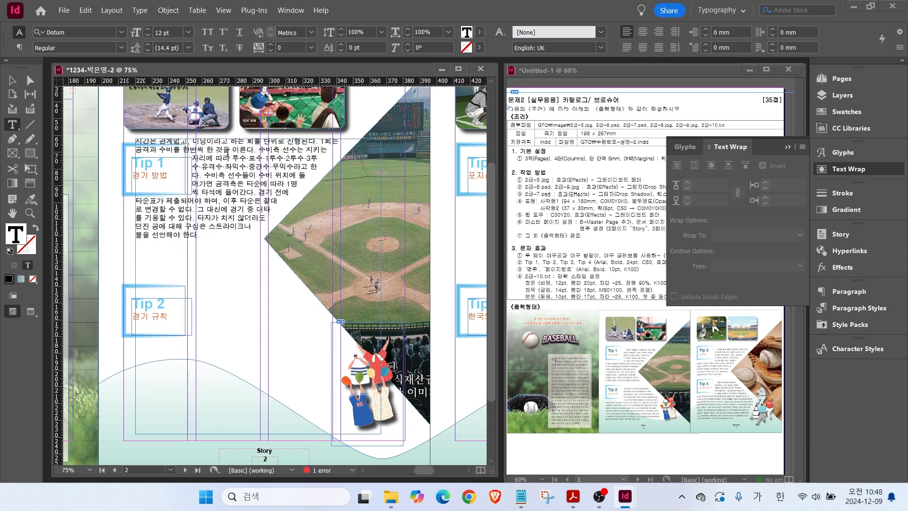
{"action": "key", "text": "Escape"}
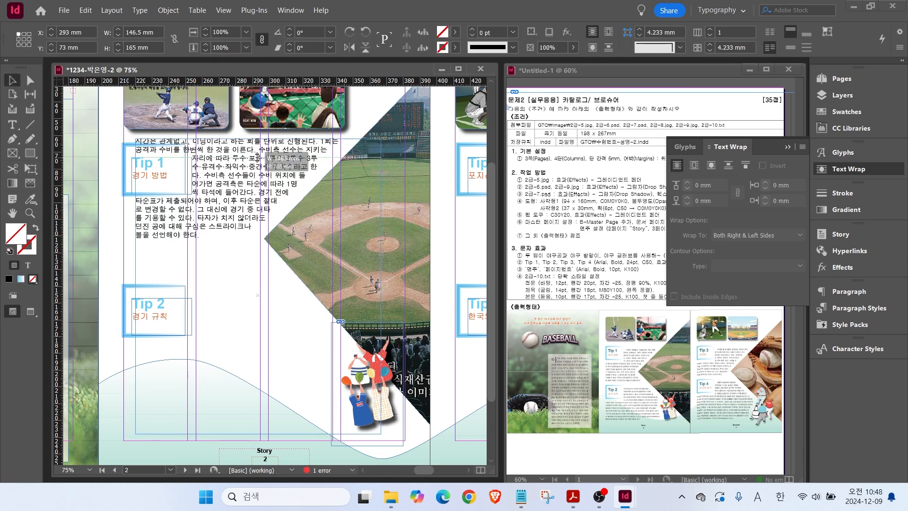
{"action": "left_click_drag", "start_coordinate": [258, 155], "coordinate": [258, 172]}
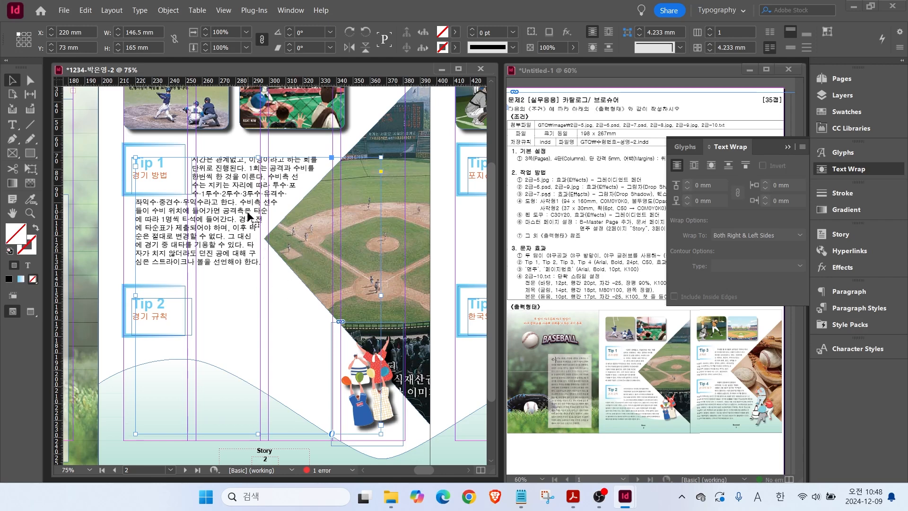
Append the Tip 2 body paragraph from the text file to the end of the frame.
{"action": "double_click", "coordinate": [259, 260]}
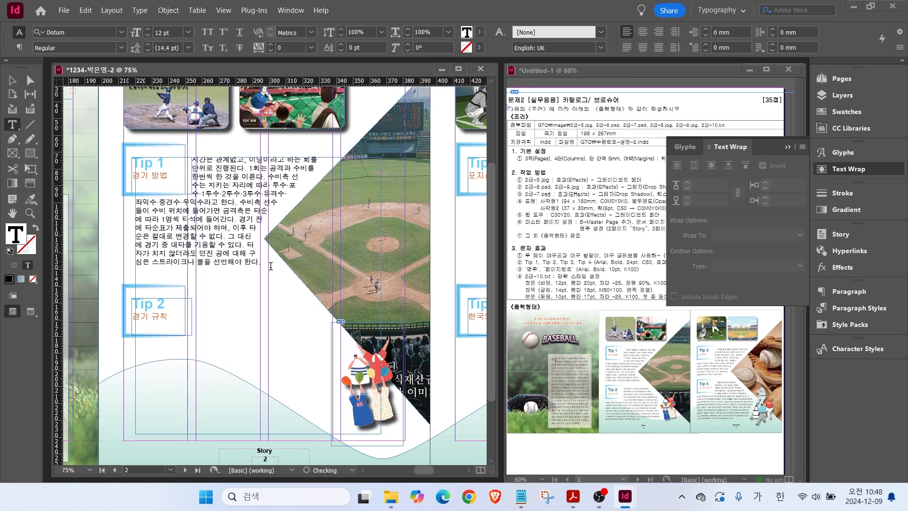
{"action": "left_click", "coordinate": [521, 496]}
{"action": "scroll", "coordinate": [283, 236], "scroll_direction": "down", "scroll_amount": 5}
{"action": "left_click_drag", "start_coordinate": [128, 247], "coordinate": [335, 298]}
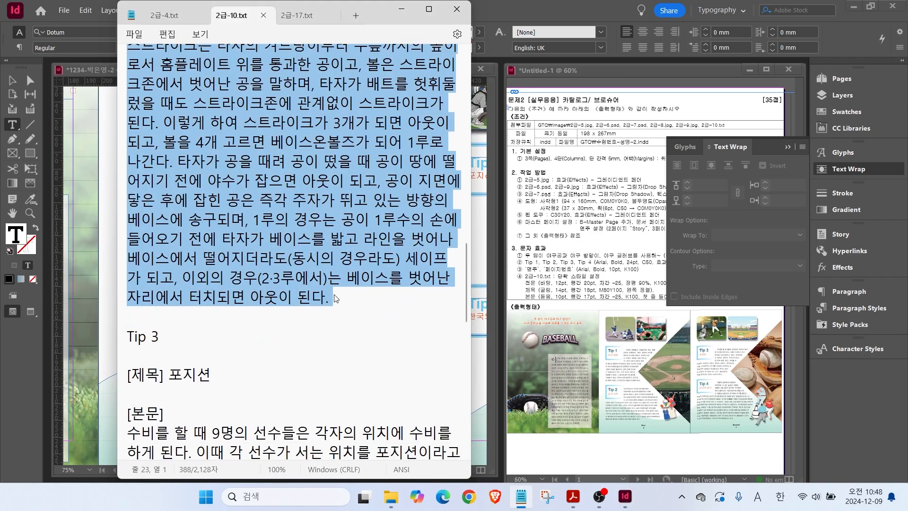
{"action": "key", "text": "ctrl+c"}
{"action": "left_click", "coordinate": [96, 318]}
{"action": "key", "text": "ctrl+v"}
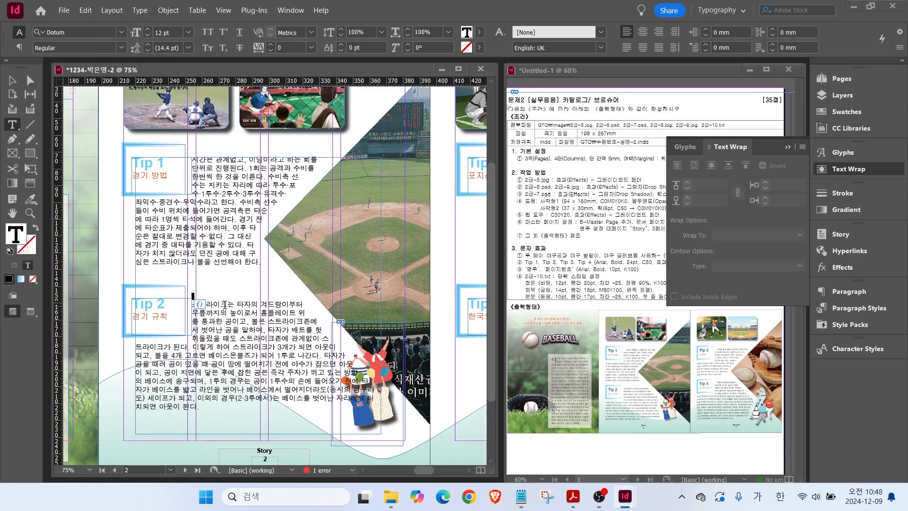
{"action": "left_click", "coordinate": [12, 80]}
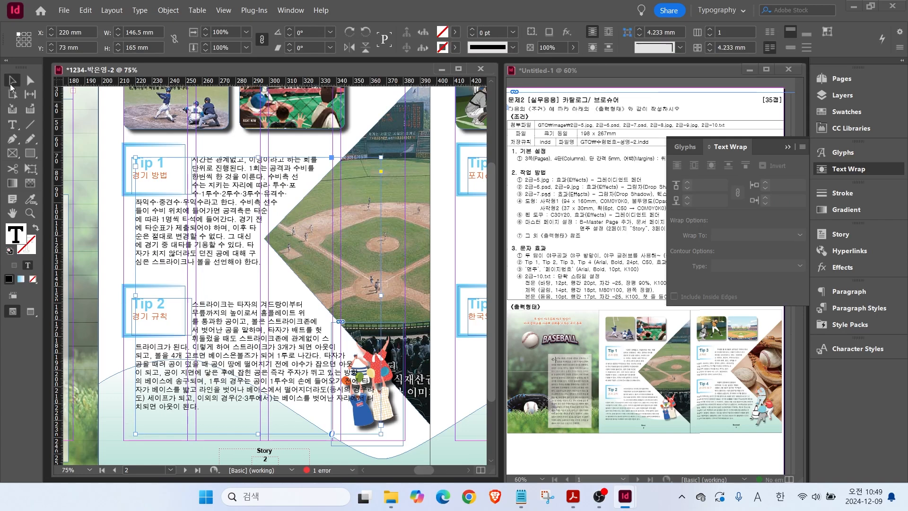
{"action": "left_click", "coordinate": [395, 415]}
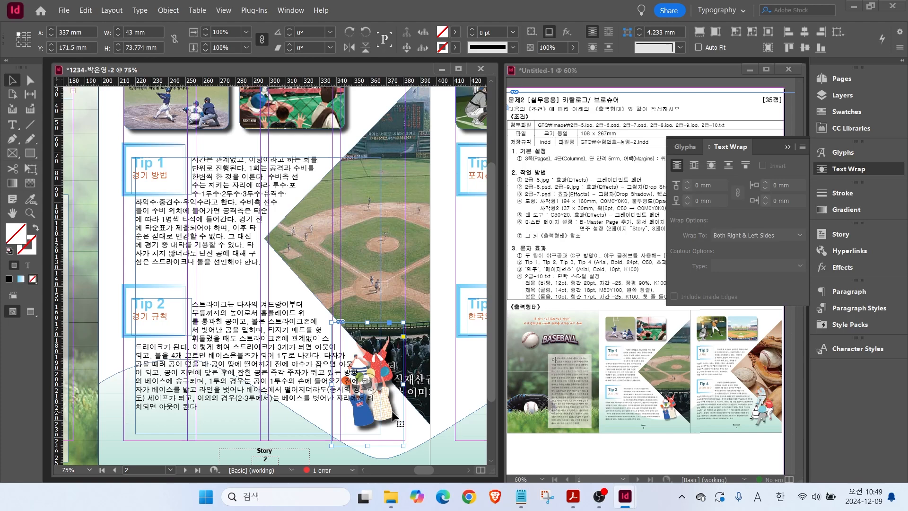
Wrap text around the player illustration's shape with a 6 mm offset.
{"action": "left_click", "coordinate": [711, 166]}
{"action": "left_click_drag", "start_coordinate": [712, 183], "coordinate": [643, 187]}
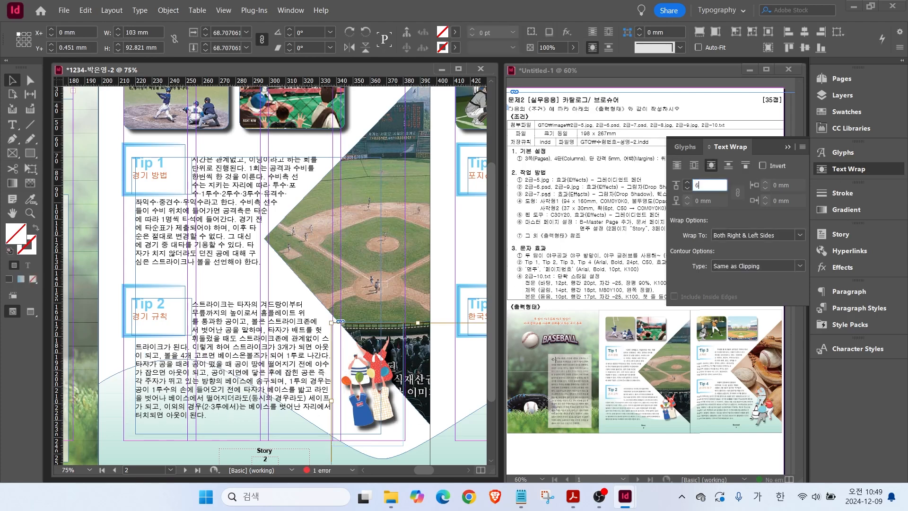
{"action": "type", "text": "6"}
{"action": "key", "text": "Return"}
{"action": "left_click", "coordinate": [167, 10]}
{"action": "left_click", "coordinate": [430, 454]}
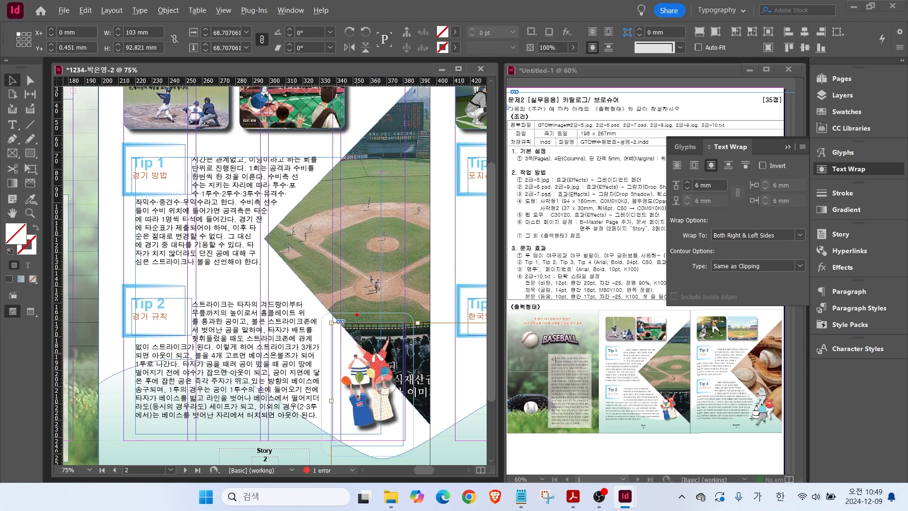
{"action": "key", "text": "Escape"}
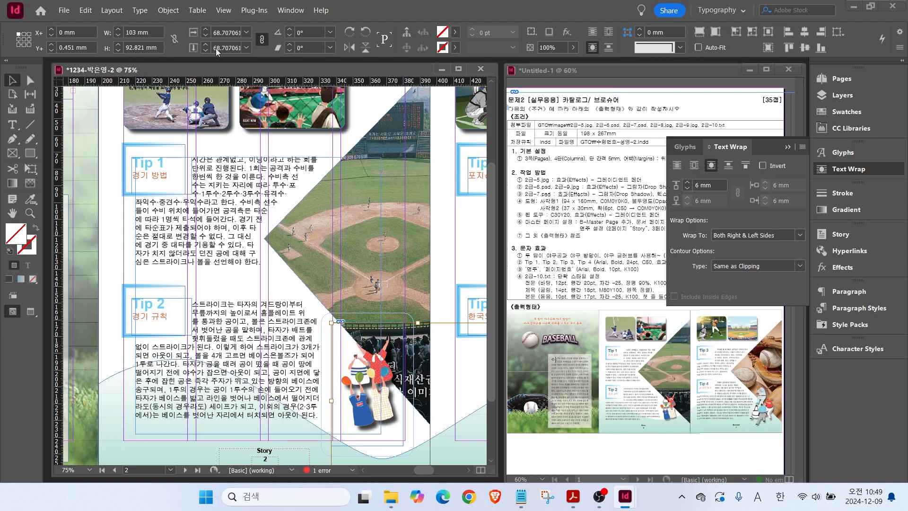
Give the illustration a Detect Edges clipping path via Object > Clipping Path > Options.
{"action": "left_click", "coordinate": [167, 10]}
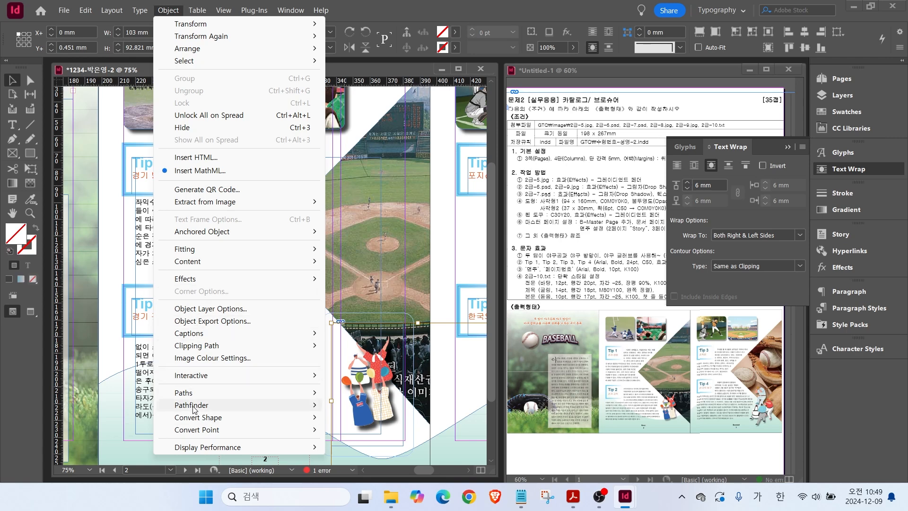
{"action": "mouse_move", "coordinate": [199, 346]}
{"action": "left_click", "coordinate": [349, 346]}
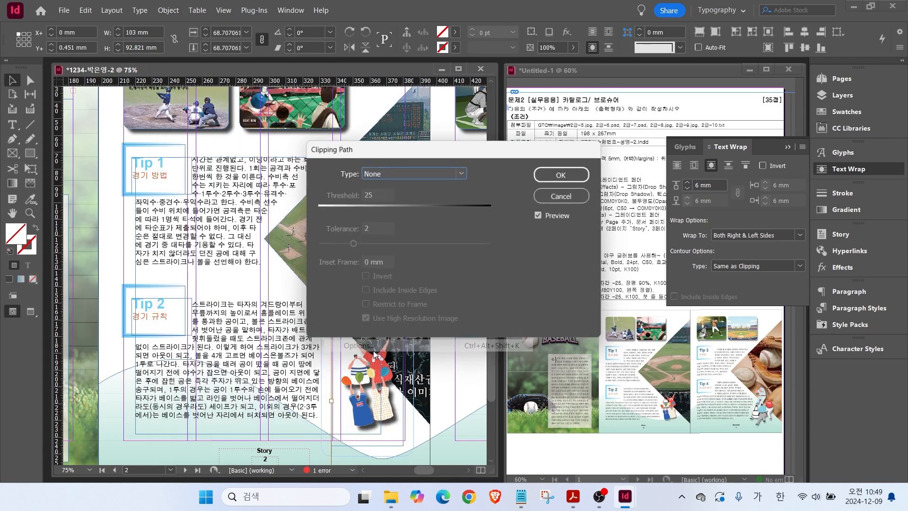
{"action": "left_click", "coordinate": [418, 174]}
{"action": "left_click", "coordinate": [396, 199]}
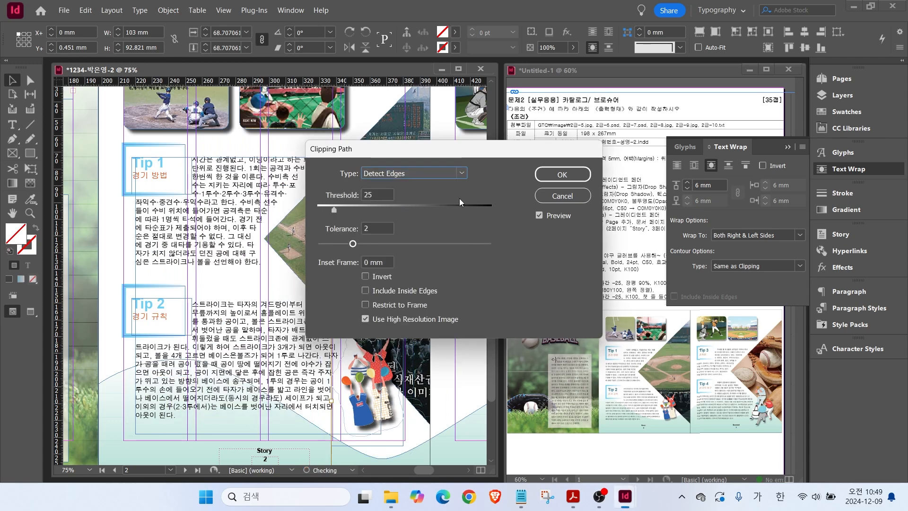
{"action": "left_click", "coordinate": [561, 175]}
Apply a Detect Edges clipping path to the player image itself and wrap around its shape at 6 mm.
{"action": "scroll", "coordinate": [428, 470], "scroll_direction": "right", "scroll_amount": 5}
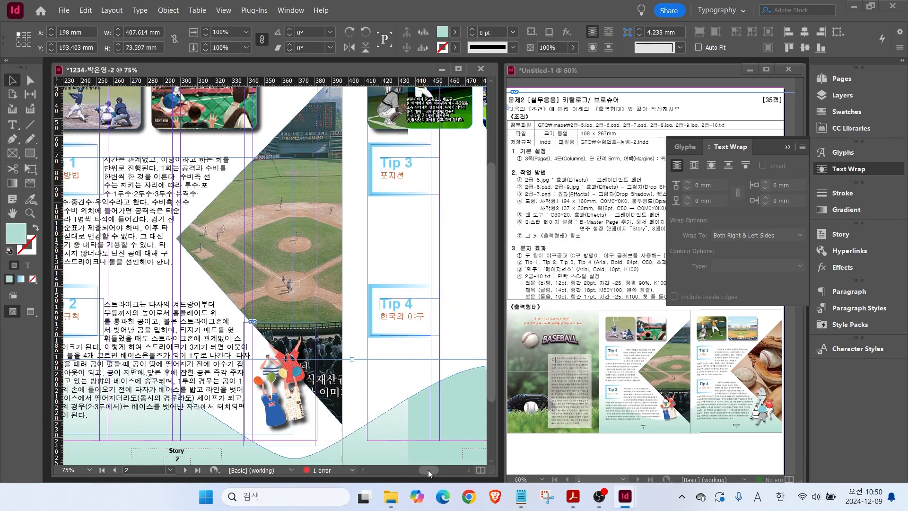
{"action": "left_click", "coordinate": [168, 11]}
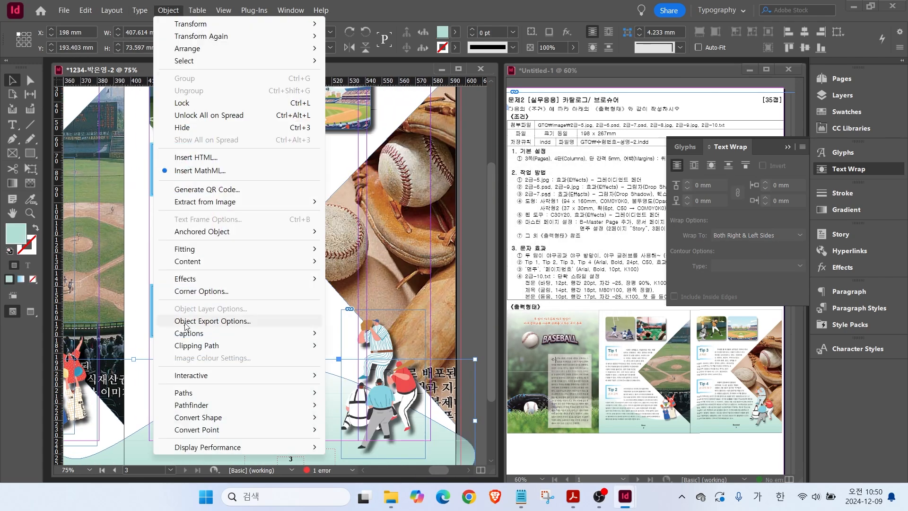
{"action": "left_click", "coordinate": [374, 358]}
{"action": "left_click", "coordinate": [366, 350]}
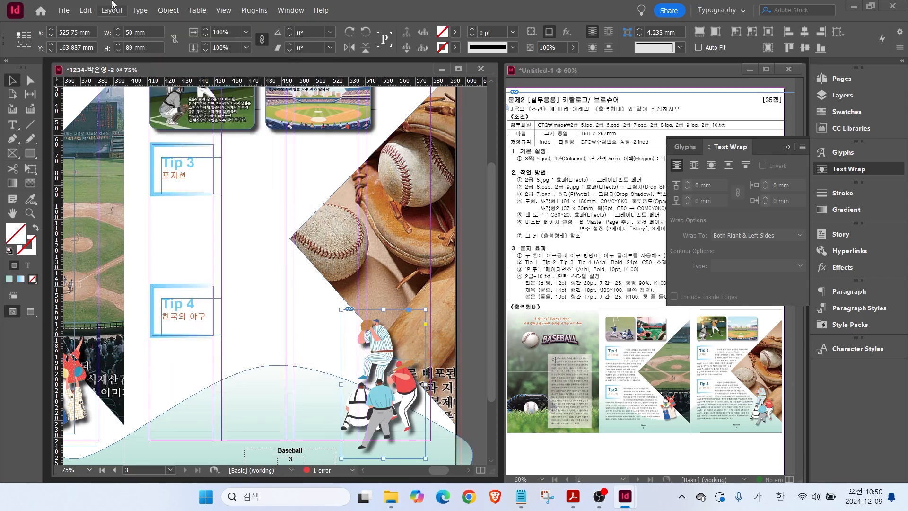
{"action": "left_click", "coordinate": [168, 10]}
{"action": "left_click", "coordinate": [374, 359]}
{"action": "left_click", "coordinate": [412, 173]}
{"action": "left_click", "coordinate": [395, 198]}
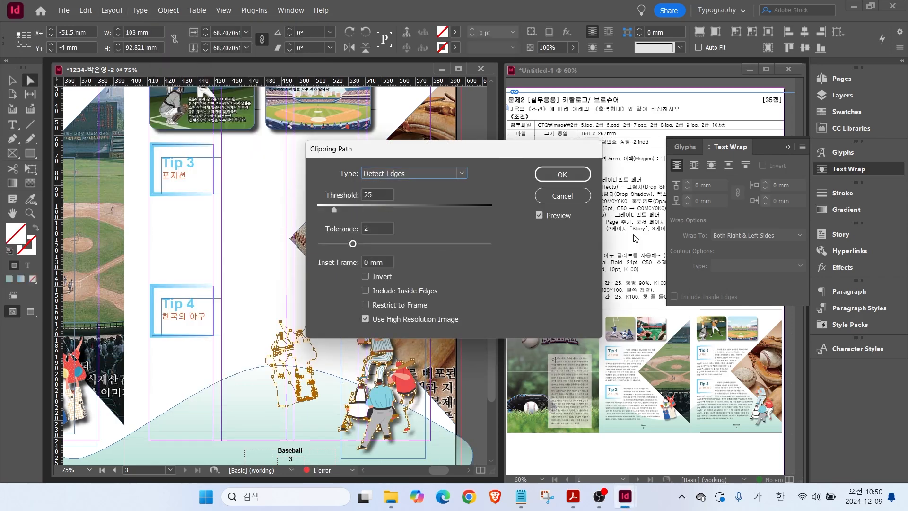
{"action": "left_click", "coordinate": [556, 175]}
{"action": "left_click", "coordinate": [711, 165]}
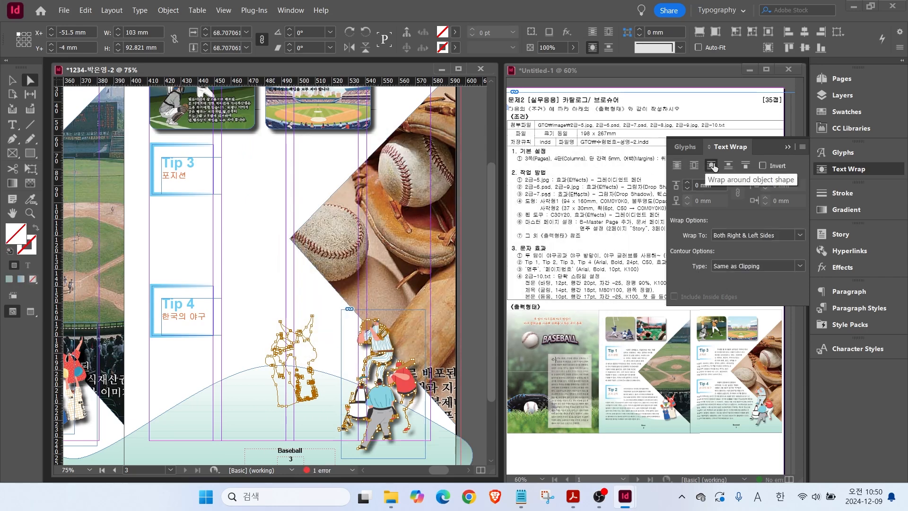
{"action": "type", "text": "6"}
{"action": "key", "text": "Return"}
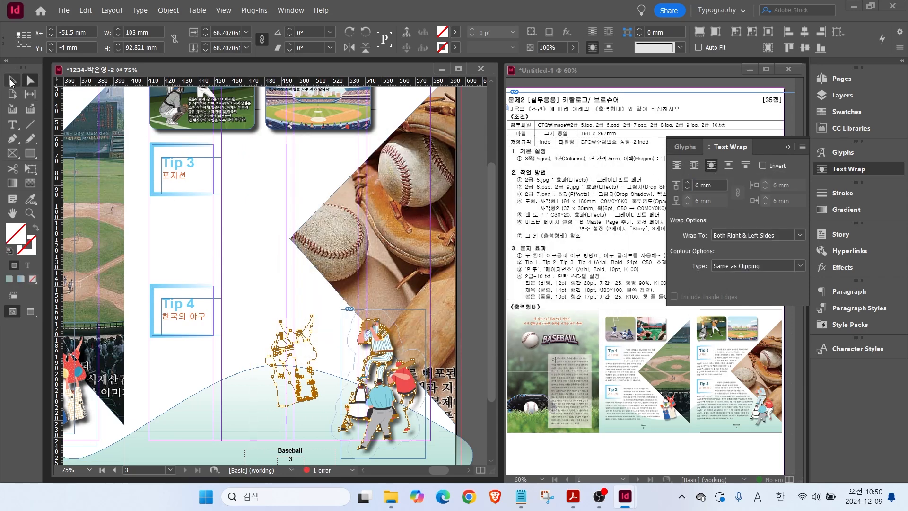
{"action": "left_click", "coordinate": [12, 124]}
{"action": "scroll", "coordinate": [206, 159], "scroll_direction": "down", "scroll_amount": 3}
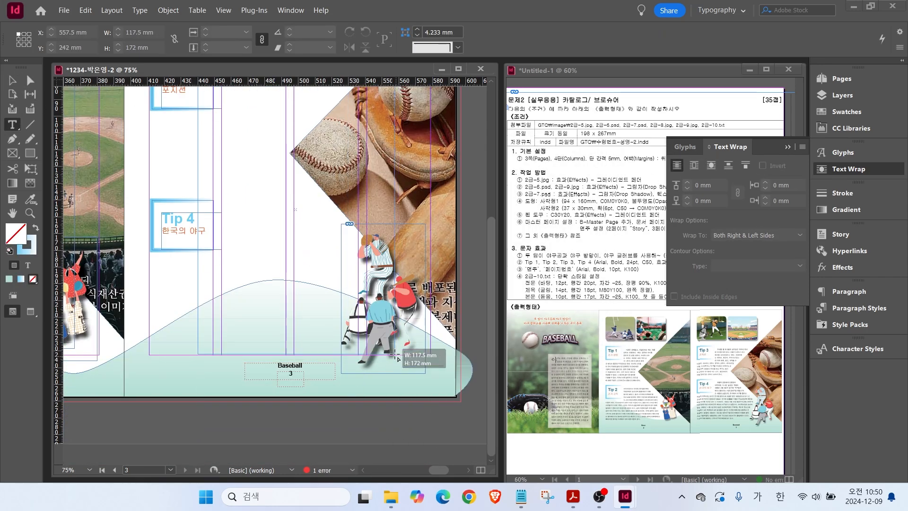
Paste the Tip 3 body paragraph into page 3's frame, apply the 본문 style, and shorten the frame from the top.
{"action": "key", "text": "alt+Tab"}
{"action": "left_click_drag", "start_coordinate": [128, 199], "coordinate": [371, 337]}
{"action": "key", "text": "ctrl+c"}
{"action": "key", "text": "alt+Tab"}
{"action": "key", "text": "ctrl+v"}
{"action": "key", "text": "ctrl+a"}
{"action": "left_click", "coordinate": [859, 308]}
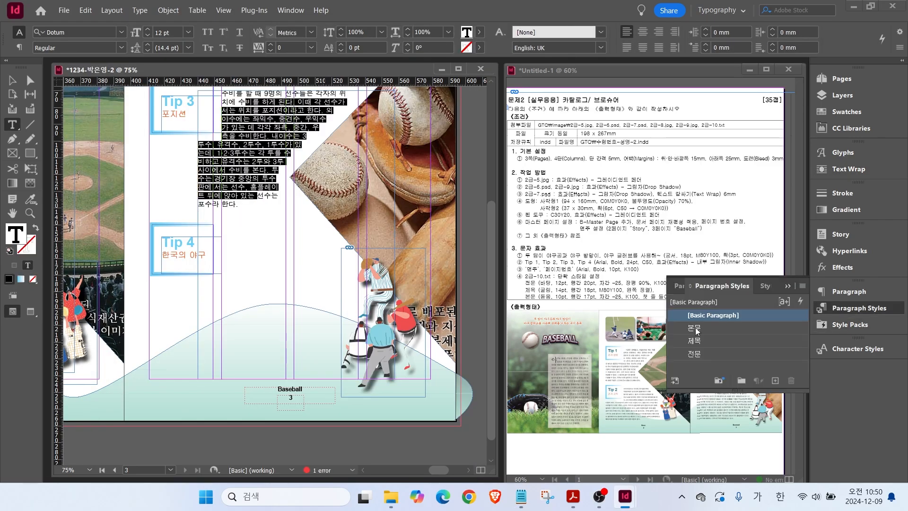
{"action": "left_click", "coordinate": [694, 328]}
{"action": "key", "text": "Escape"}
{"action": "left_click_drag", "start_coordinate": [296, 91], "coordinate": [296, 103]}
{"action": "key", "text": "Up"}
{"action": "key", "text": "Up"}
{"action": "key", "text": "Up"}
{"action": "key", "text": "Up"}
{"action": "key", "text": "Up"}
{"action": "key", "text": "Up"}
{"action": "key", "text": "Up"}
{"action": "key", "text": "Up"}
{"action": "key", "text": "Up"}
{"action": "key", "text": "Up"}
{"action": "key", "text": "Up"}
{"action": "key", "text": "Up"}
{"action": "key", "text": "Up"}
{"action": "key", "text": "Up"}
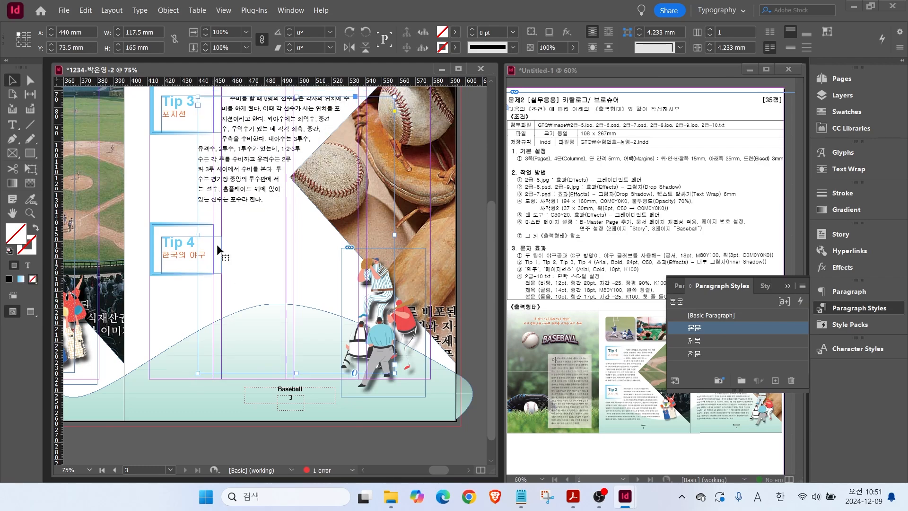
Paste the Tip 4 history paragraph into the body text and lengthen the frame to show it all.
{"action": "left_click", "coordinate": [521, 496]}
{"action": "scroll", "coordinate": [293, 237], "scroll_direction": "down", "scroll_amount": 5}
{"action": "left_click_drag", "start_coordinate": [127, 178], "coordinate": [329, 379]}
{"action": "key", "text": "alt+Tab"}
{"action": "double_click", "coordinate": [264, 202]}
{"action": "key", "text": "ctrl+v"}
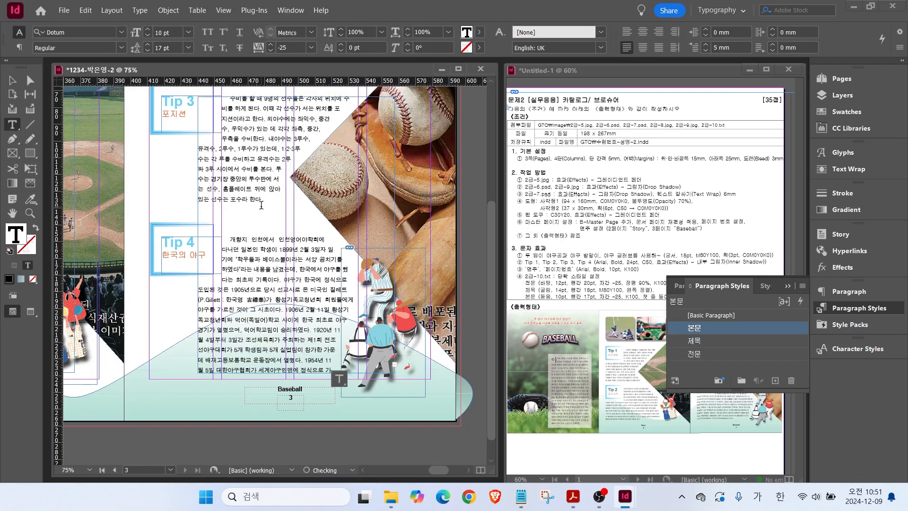
{"action": "key", "text": "Escape"}
{"action": "left_click_drag", "start_coordinate": [297, 374], "coordinate": [297, 410]}
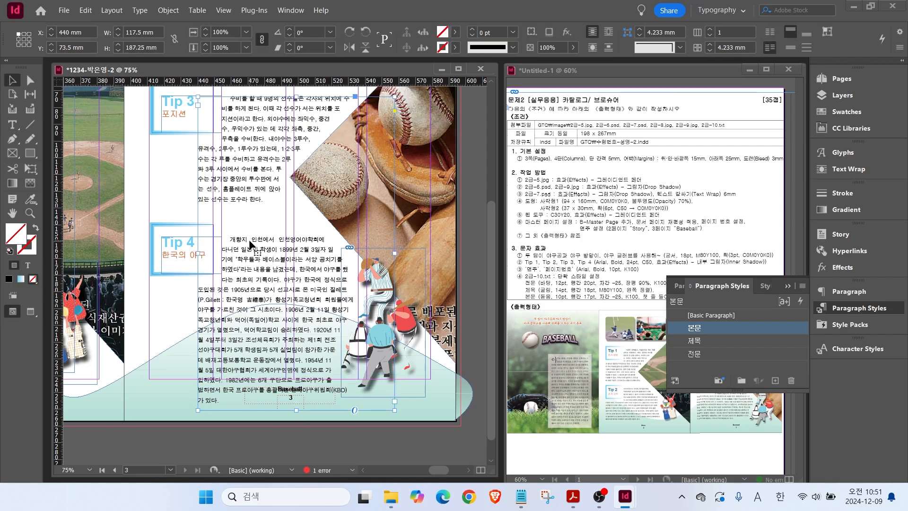
{"action": "scroll", "coordinate": [262, 146], "scroll_direction": "up", "scroll_amount": 3}
{"action": "left_click_drag", "start_coordinate": [296, 159], "coordinate": [297, 155]}
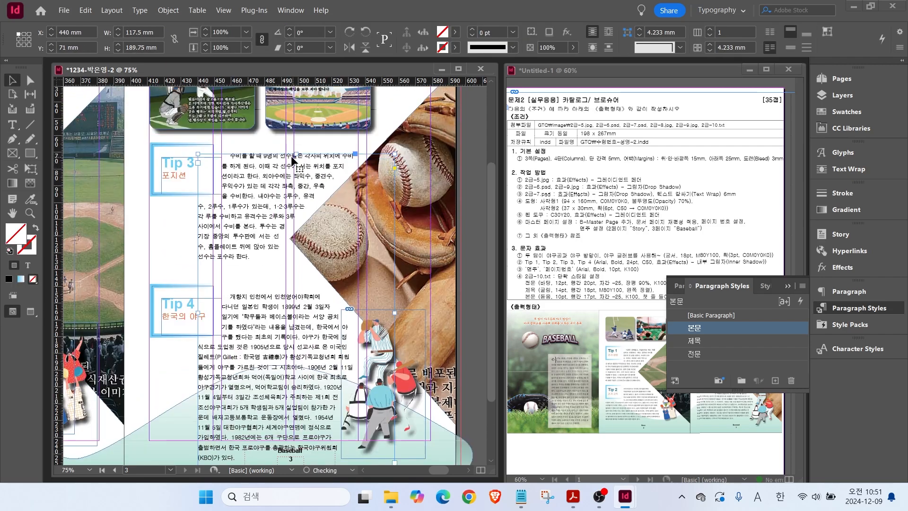
Raise the Tip 4 box beside its text and delete the blank line above the Tip 4 paragraph.
{"action": "left_click", "coordinate": [171, 305]}
{"action": "left_click_drag", "start_coordinate": [168, 285], "coordinate": [169, 272]}
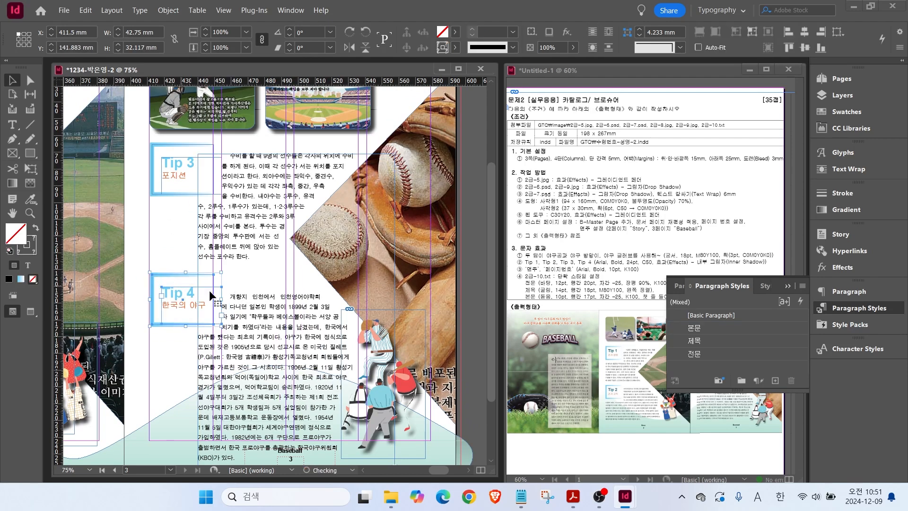
{"action": "double_click", "coordinate": [234, 290]}
{"action": "key", "text": "Delete"}
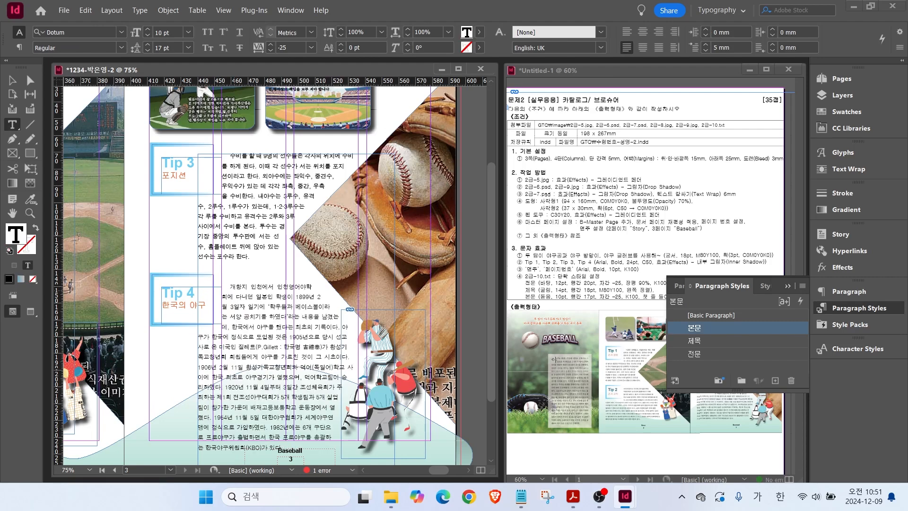
{"action": "scroll", "coordinate": [263, 285], "scroll_direction": "down", "scroll_amount": 2}
{"action": "scroll", "coordinate": [111, 310], "scroll_direction": "up", "scroll_amount": 1}
Nudge the left body frame up and remove the blank lines before the Tip 2 paragraph.
{"action": "key", "text": "Escape"}
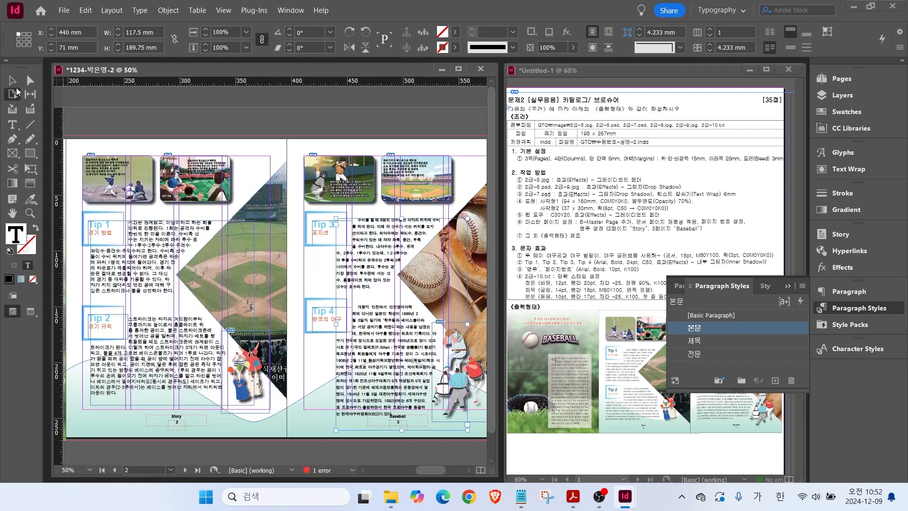
{"action": "left_click", "coordinate": [95, 326]}
{"action": "key", "text": "Up"}
{"action": "key", "text": "Up"}
{"action": "key", "text": "Up"}
{"action": "key", "text": "Up"}
{"action": "key", "text": "Up"}
{"action": "key", "text": "Up"}
{"action": "key", "text": "Up"}
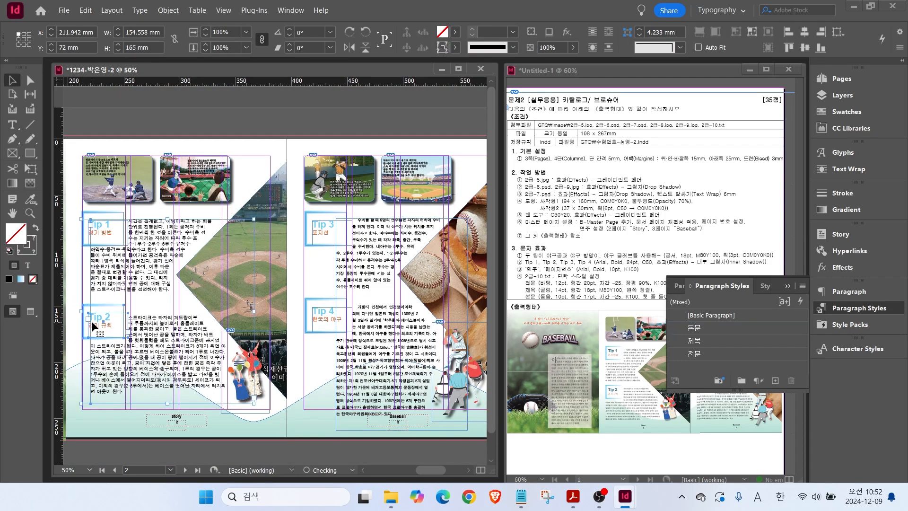
{"action": "left_click", "coordinate": [316, 319]}
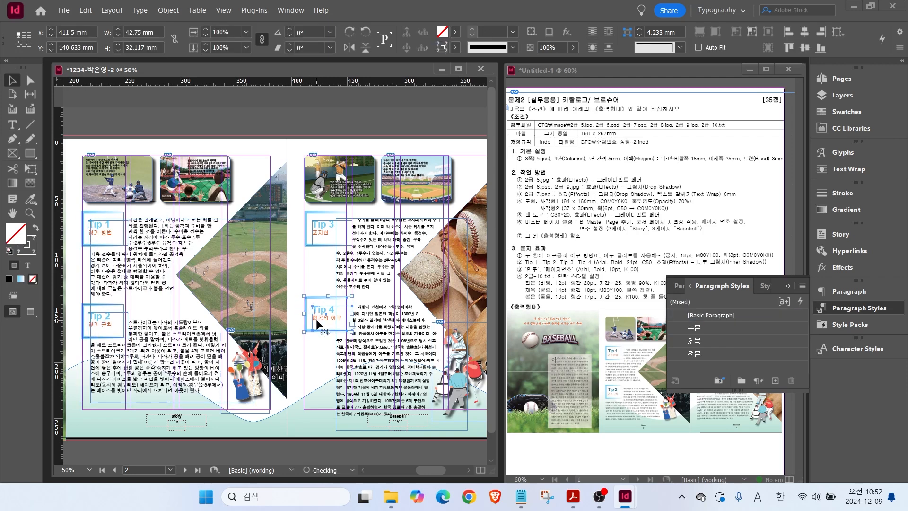
{"action": "left_click", "coordinate": [13, 125]}
{"action": "left_click", "coordinate": [165, 318]}
{"action": "key", "text": "BackSpace"}
{"action": "key", "text": "BackSpace"}
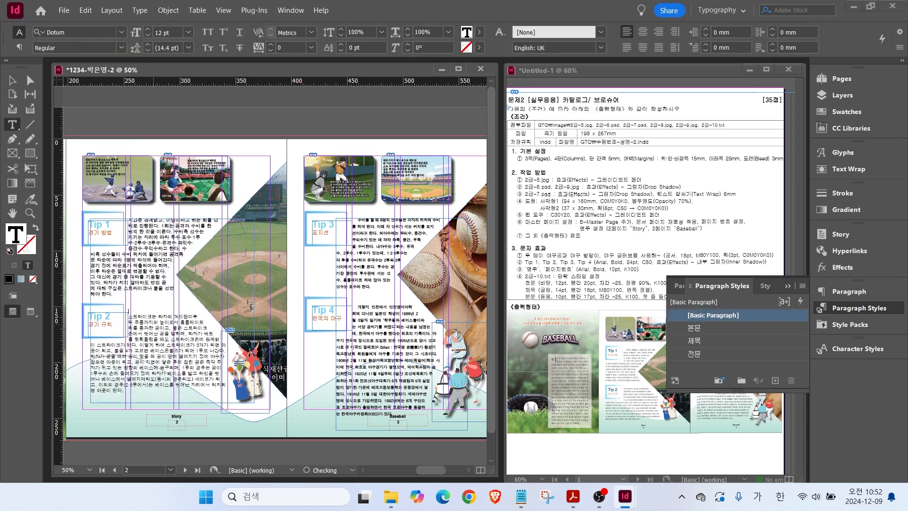
{"action": "left_click", "coordinate": [392, 303]}
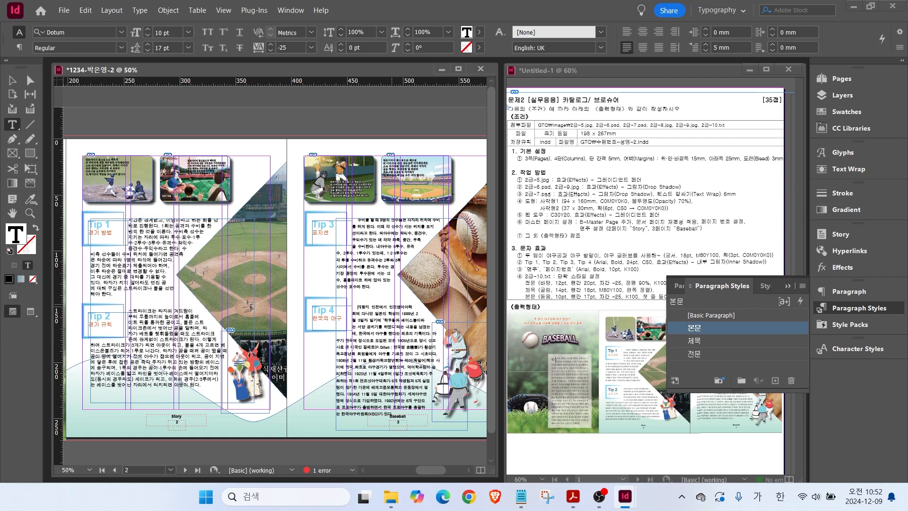
{"action": "key", "text": "Escape"}
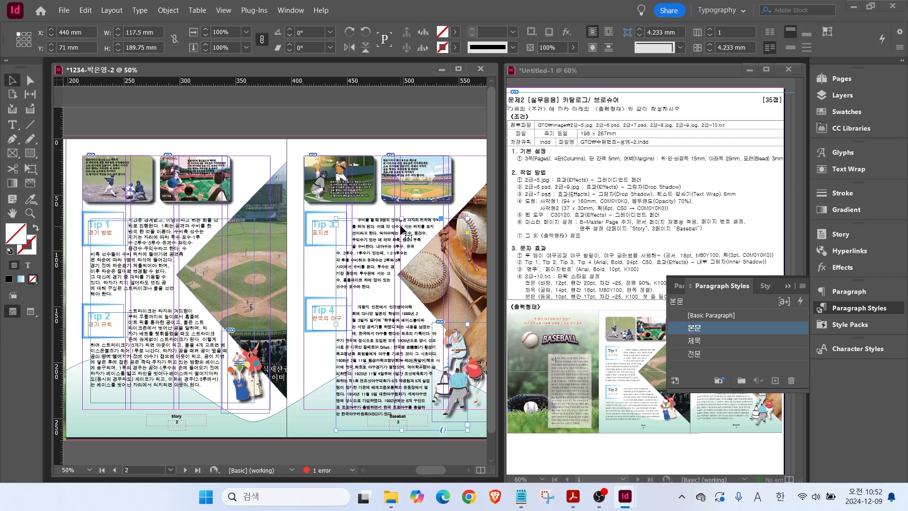
Nudge the Tip boxes and left body frame up, match the right frame's top, and fit the spread in view.
{"action": "left_click", "coordinate": [322, 243]}
{"action": "left_click_drag", "start_coordinate": [70, 206], "coordinate": [316, 230]}
{"action": "key", "text": "Up"}
{"action": "key", "text": "Up"}
{"action": "key", "text": "Up"}
{"action": "key", "text": "Up"}
{"action": "key", "text": "Up"}
{"action": "key", "text": "Up"}
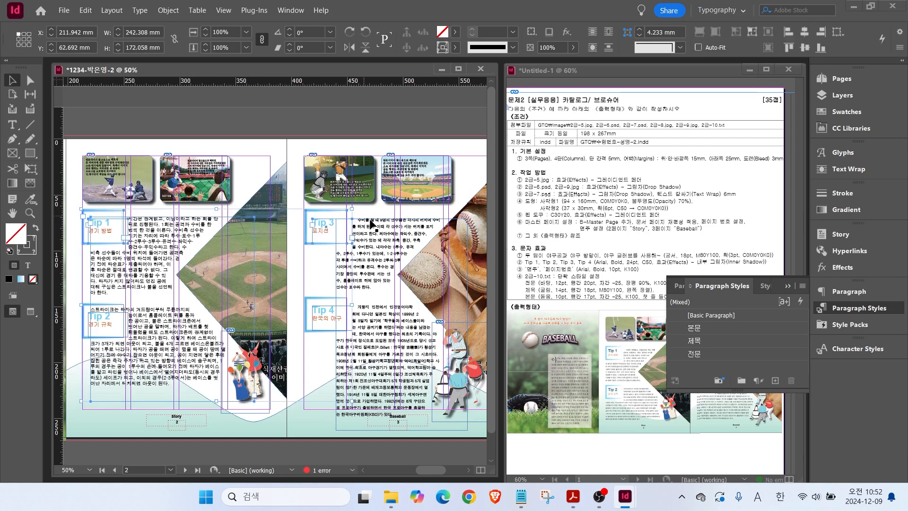
{"action": "left_click", "coordinate": [393, 221]}
{"action": "left_click_drag", "start_coordinate": [402, 218], "coordinate": [402, 216]}
{"action": "left_click", "coordinate": [277, 336]}
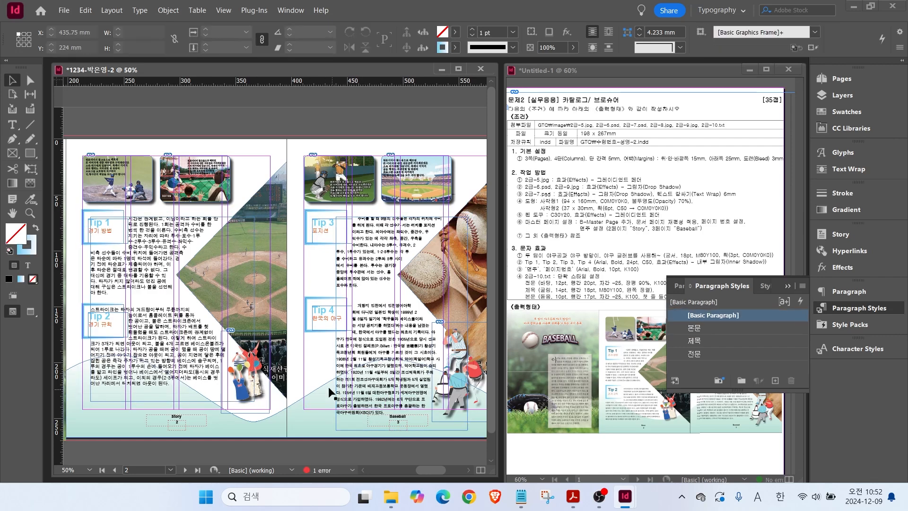
{"action": "double_click", "coordinate": [13, 213]}
{"action": "left_click", "coordinate": [859, 308]}
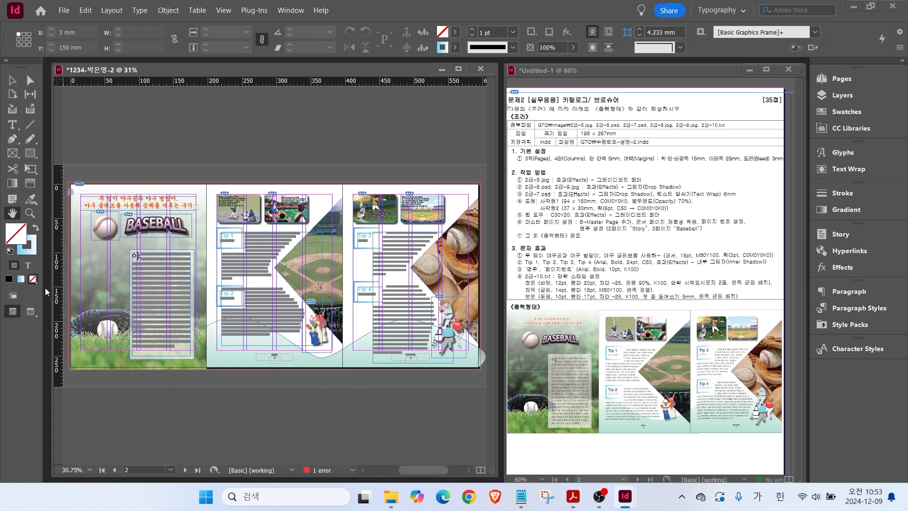
Preview the spread without guides or frame edges and save the leaflet as .indd in the GTQ folder.
{"action": "left_click", "coordinate": [30, 311]}
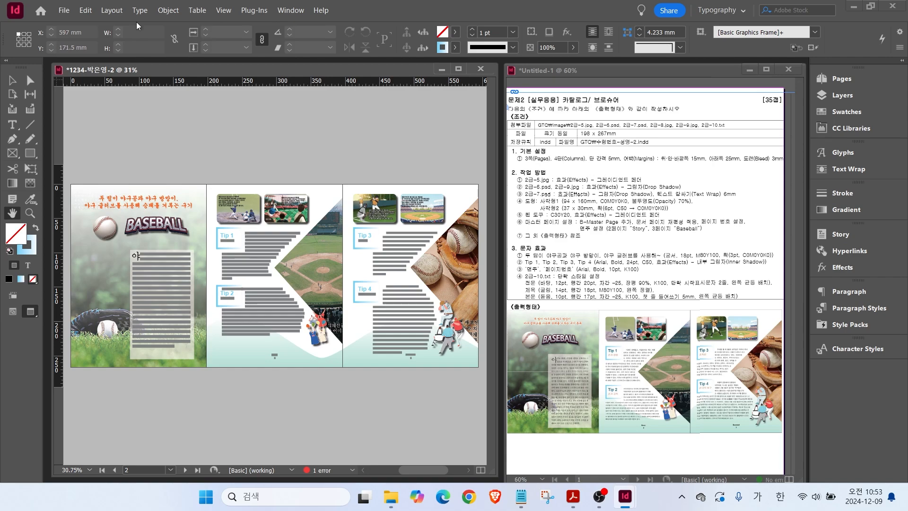
{"action": "left_click", "coordinate": [64, 10]}
{"action": "left_click", "coordinate": [94, 91]}
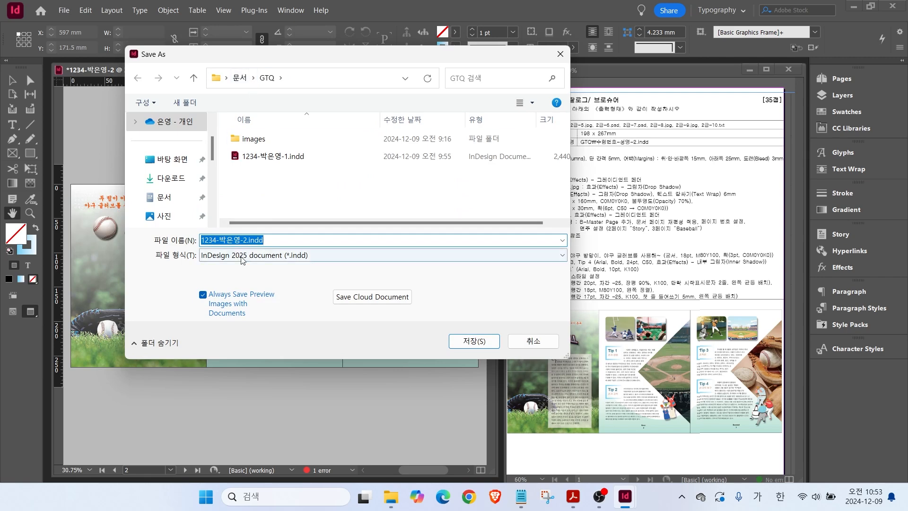
{"action": "key", "text": "ctrl"}
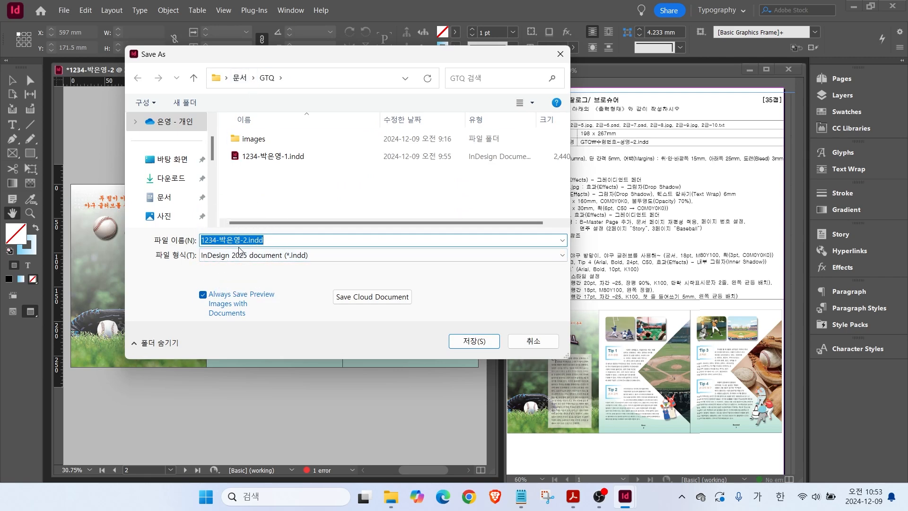
{"action": "left_click", "coordinate": [473, 341]}
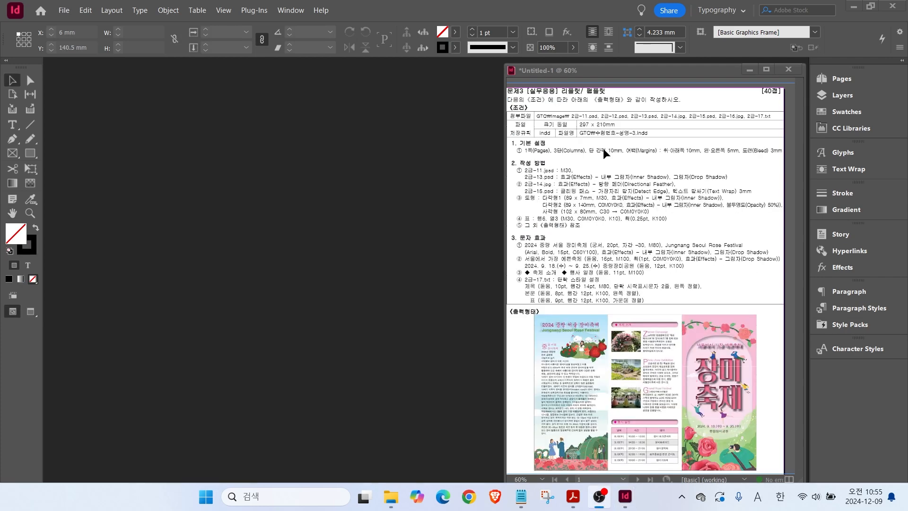
Start a new document and name it with the candidate's exam file name.
{"action": "key", "text": "ctrl+2"}
{"action": "left_click_drag", "start_coordinate": [572, 109], "coordinate": [677, 144]}
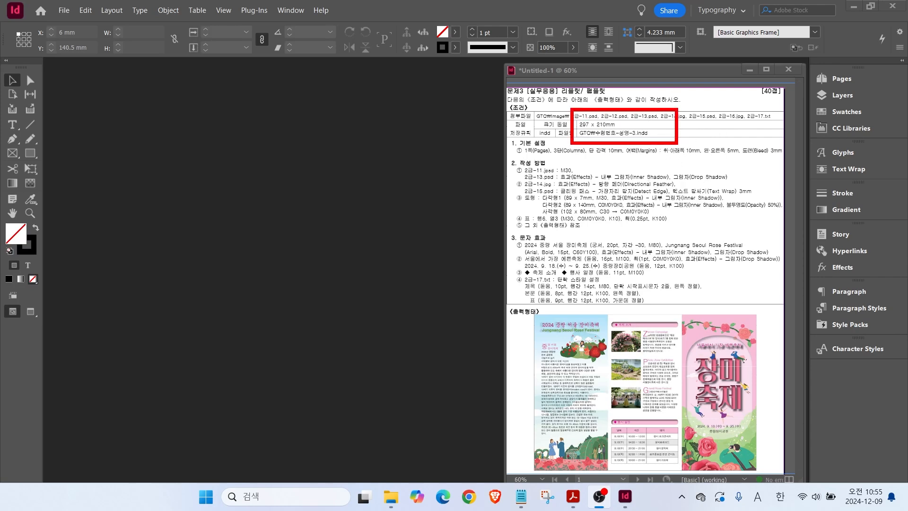
{"action": "key", "text": "Escape"}
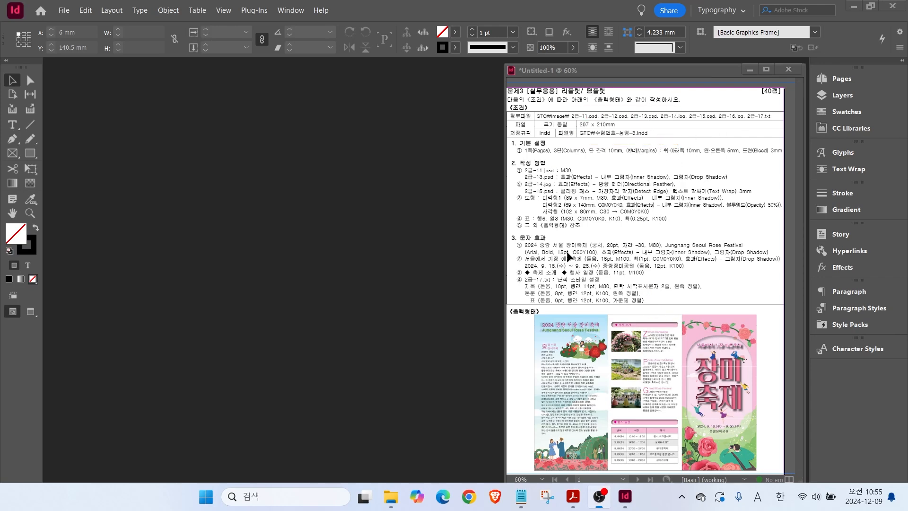
{"action": "left_click", "coordinate": [62, 10]}
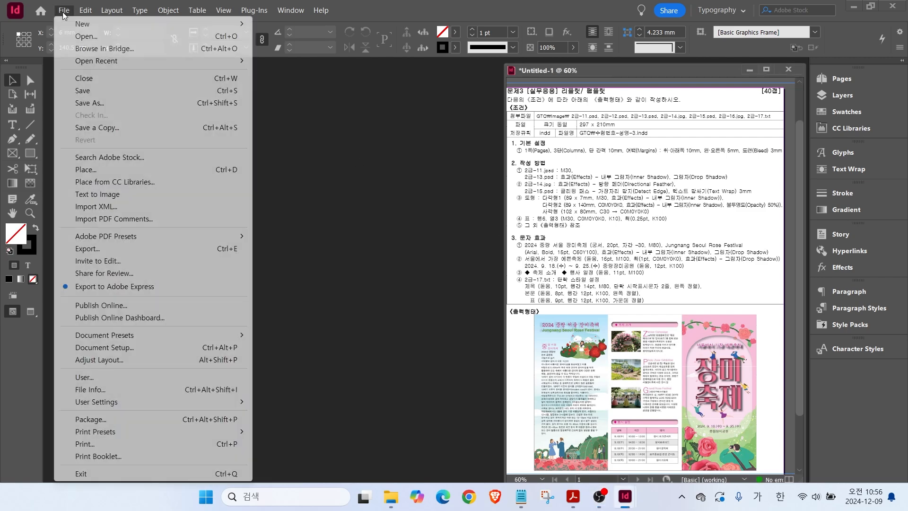
{"action": "mouse_move", "coordinate": [189, 23]}
{"action": "left_click", "coordinate": [272, 25]}
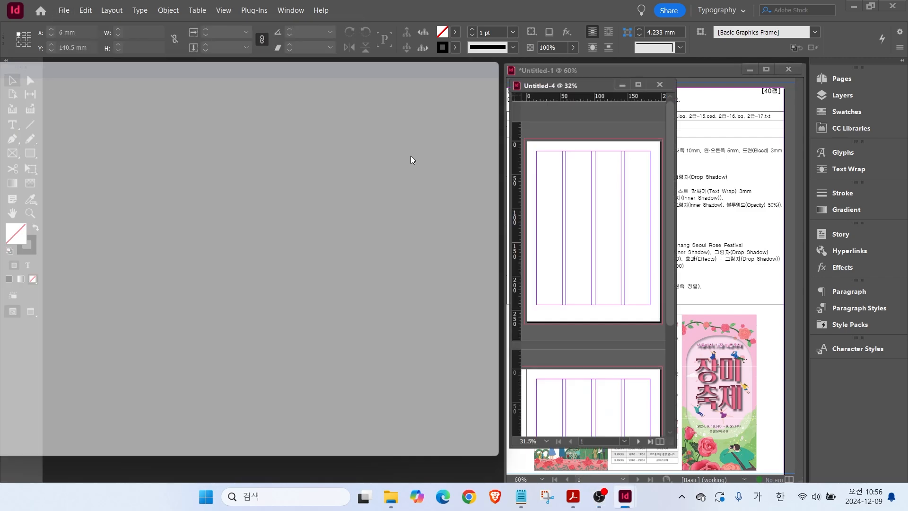
{"action": "double_click", "coordinate": [407, 126]}
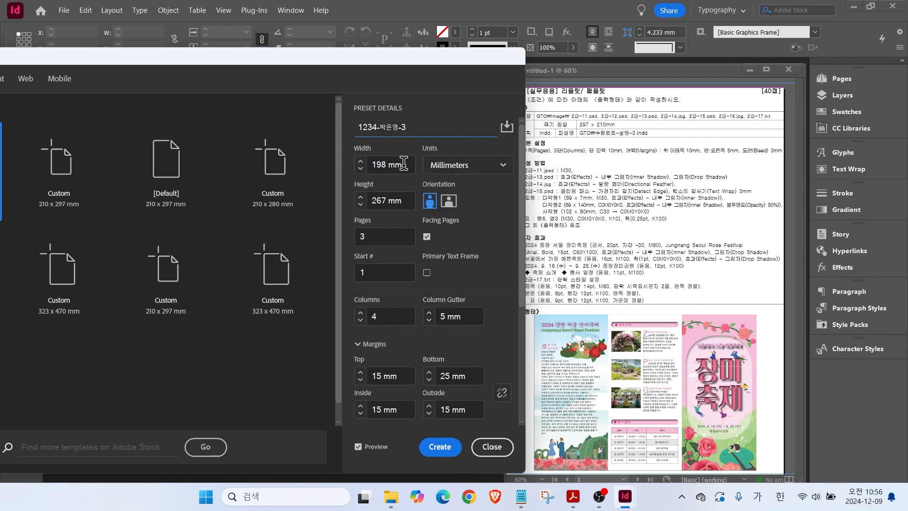
Set the page to 297 × 210 mm, 1 page, 3 columns with a 10 mm gutter.
{"action": "left_click", "coordinate": [361, 165]}
{"action": "type", "text": "297"}
{"action": "key", "text": "Tab"}
{"action": "key", "text": "Tab"}
{"action": "type", "text": "210"}
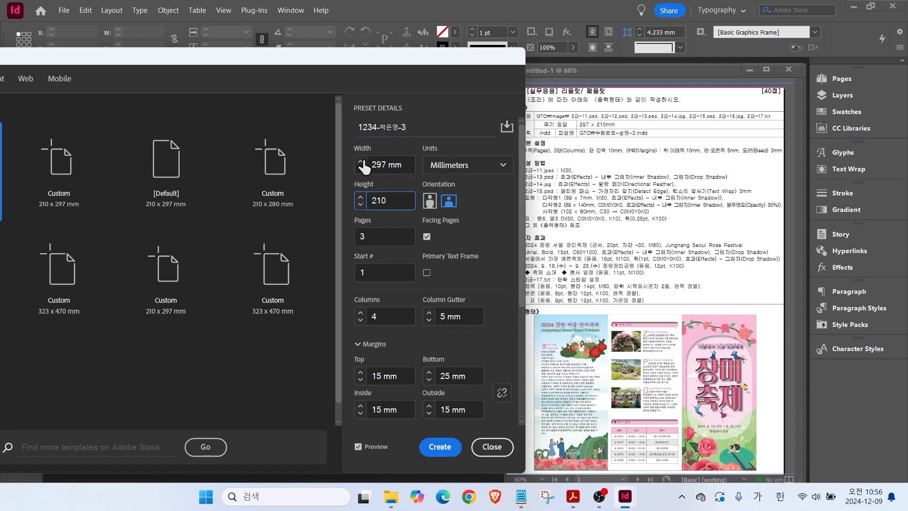
{"action": "left_click", "coordinate": [378, 236]}
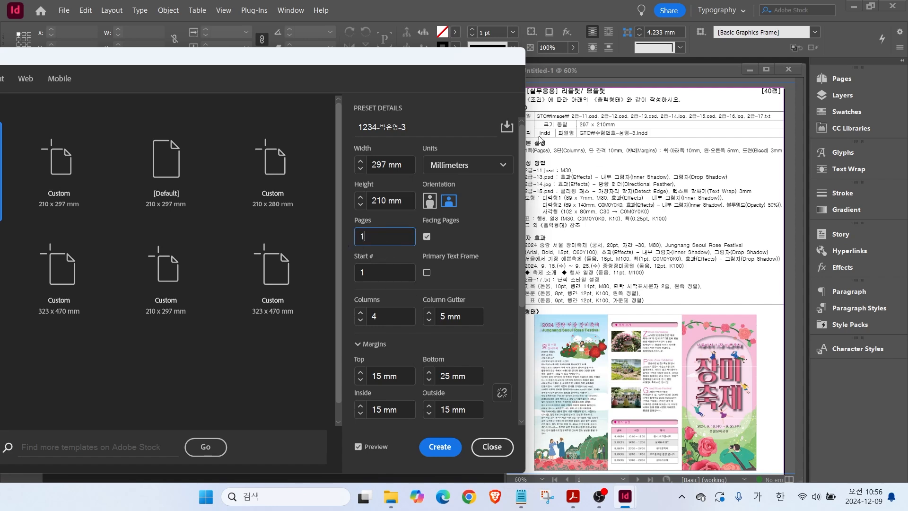
{"action": "left_click", "coordinate": [360, 321]}
{"action": "left_click", "coordinate": [471, 323]}
{"action": "type", "text": "10"}
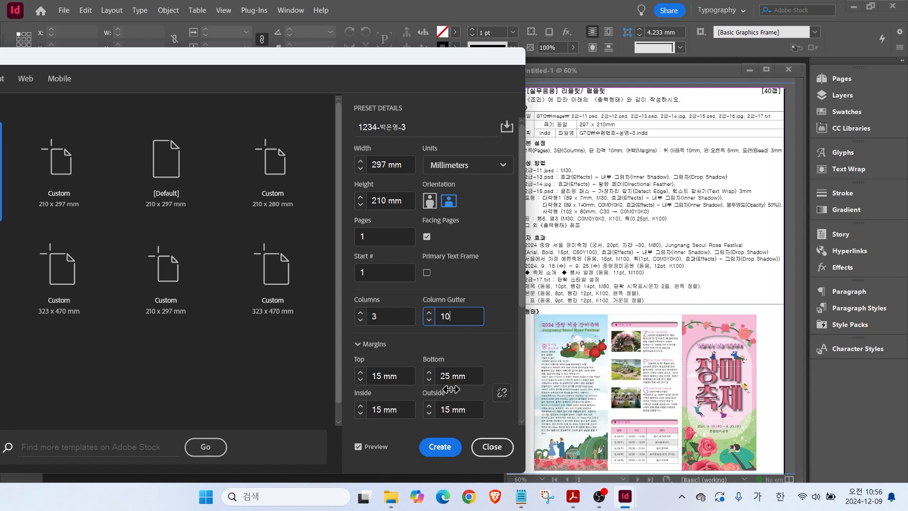
{"action": "left_click", "coordinate": [503, 395]}
Unlink the margins, set 10 mm top/bottom and 5 mm sides, and create the document.
{"action": "left_click", "coordinate": [503, 396]}
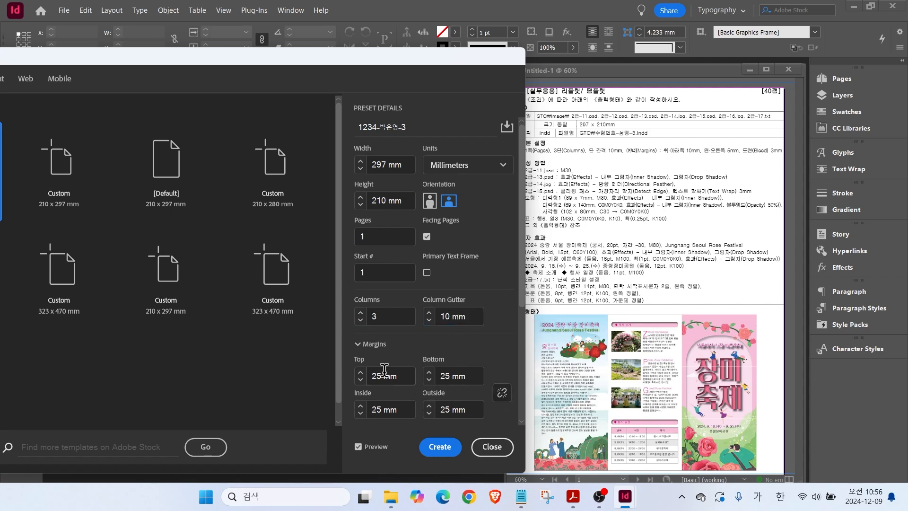
{"action": "left_click", "coordinate": [362, 377]}
{"action": "type", "text": "10"}
{"action": "key", "text": "Tab"}
{"action": "type", "text": "10"}
{"action": "key", "text": "Tab"}
{"action": "type", "text": "5"}
{"action": "key", "text": "Tab"}
{"action": "type", "text": "5"}
{"action": "key", "text": "Tab"}
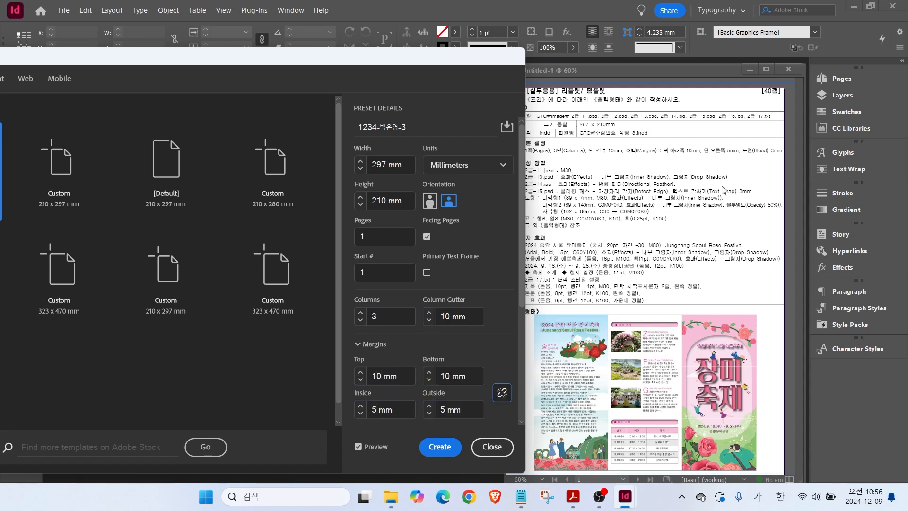
{"action": "scroll", "coordinate": [521, 275], "scroll_direction": "down", "scroll_amount": 4}
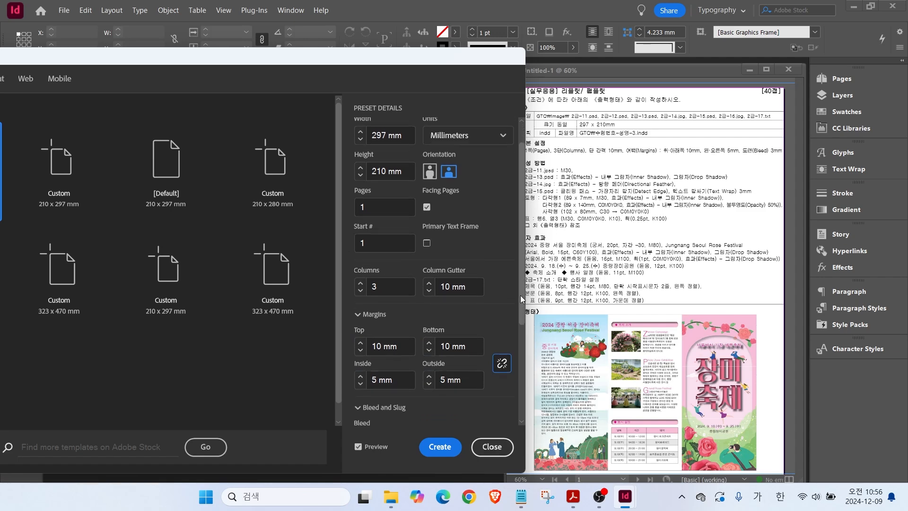
{"action": "left_click", "coordinate": [439, 446]}
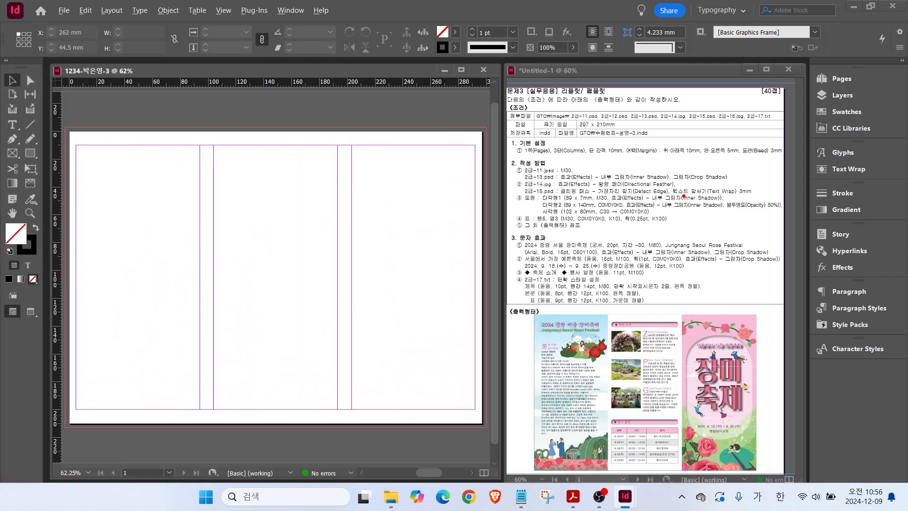
Add a new pink swatch with M=30.
{"action": "left_click", "coordinate": [844, 111]}
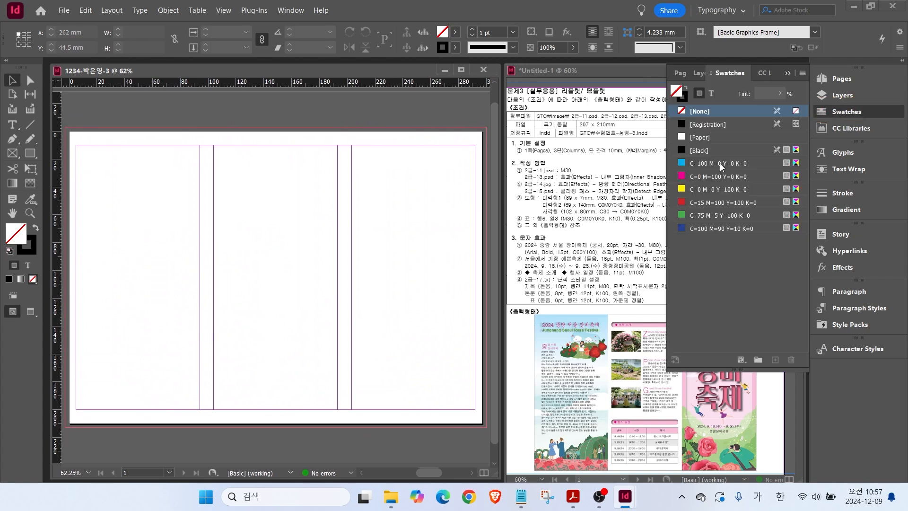
{"action": "left_click", "coordinate": [695, 227]}
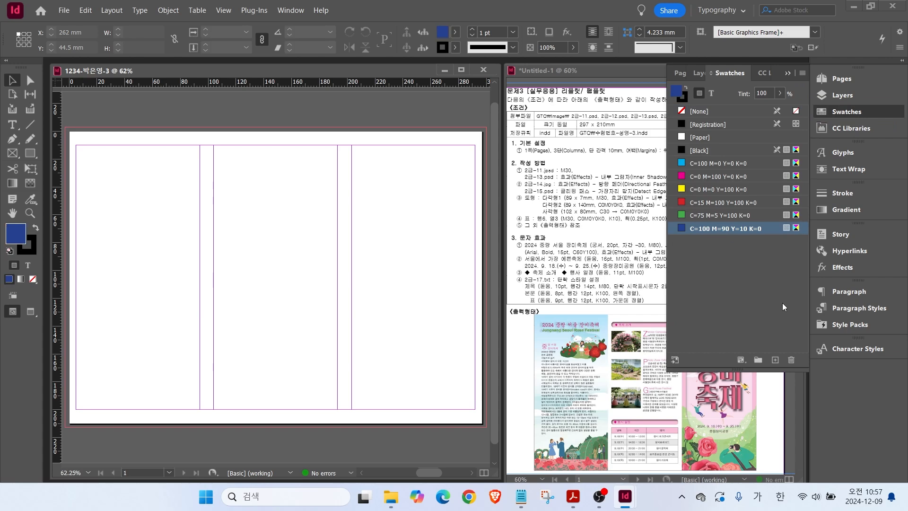
{"action": "left_click", "coordinate": [775, 360]}
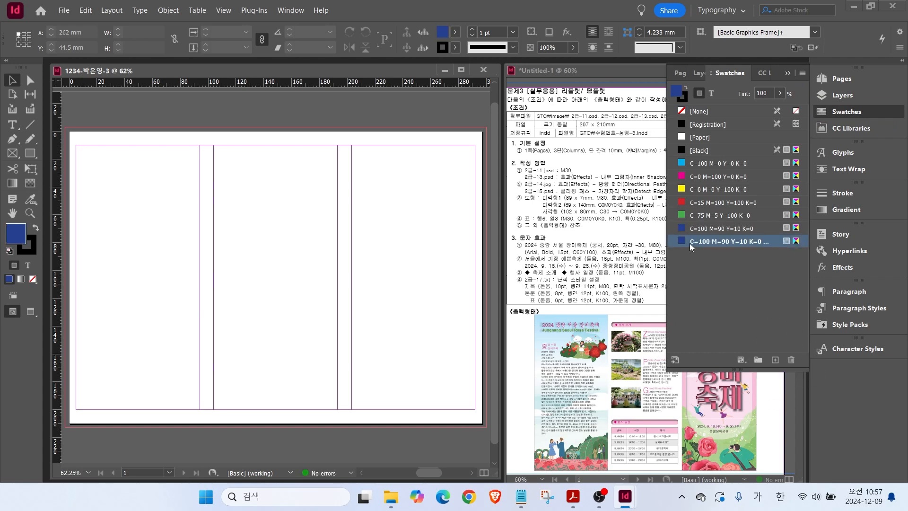
{"action": "double_click", "coordinate": [689, 242]}
{"action": "type", "text": "0"}
{"action": "key", "text": "Tab"}
{"action": "type", "text": "30"}
{"action": "key", "text": "Tab"}
{"action": "type", "text": "0"}
{"action": "key", "text": "Return"}
Add a white swatch and a K=10 grey swatch.
{"action": "left_click", "coordinate": [775, 360]}
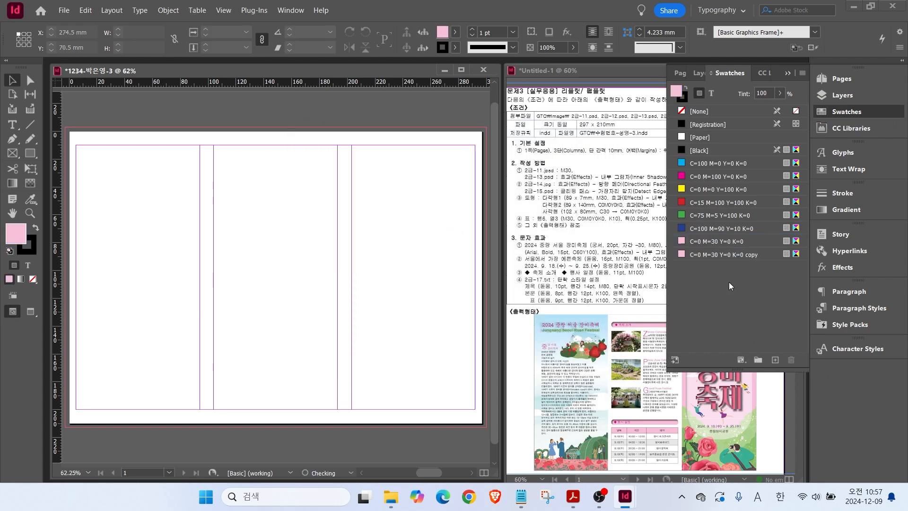
{"action": "double_click", "coordinate": [710, 255]}
{"action": "key", "text": "Tab"}
{"action": "type", "text": "0"}
{"action": "key", "text": "Return"}
{"action": "left_click", "coordinate": [775, 360]}
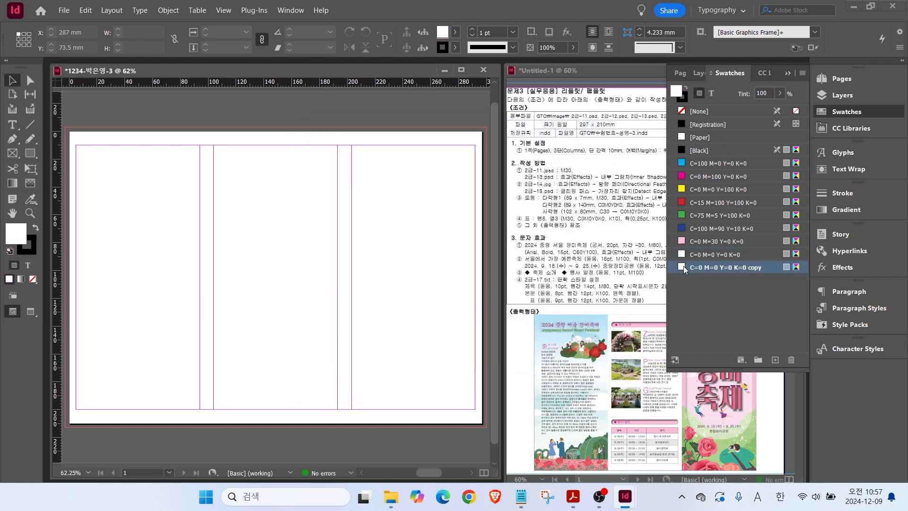
{"action": "double_click", "coordinate": [683, 267]}
{"action": "key", "text": "Tab"}
{"action": "key", "text": "Tab"}
{"action": "type", "text": "10"}
{"action": "key", "text": "Return"}
Add a K=100 black swatch and an M=80 magenta swatch.
{"action": "left_click", "coordinate": [775, 360]}
{"action": "double_click", "coordinate": [690, 280]}
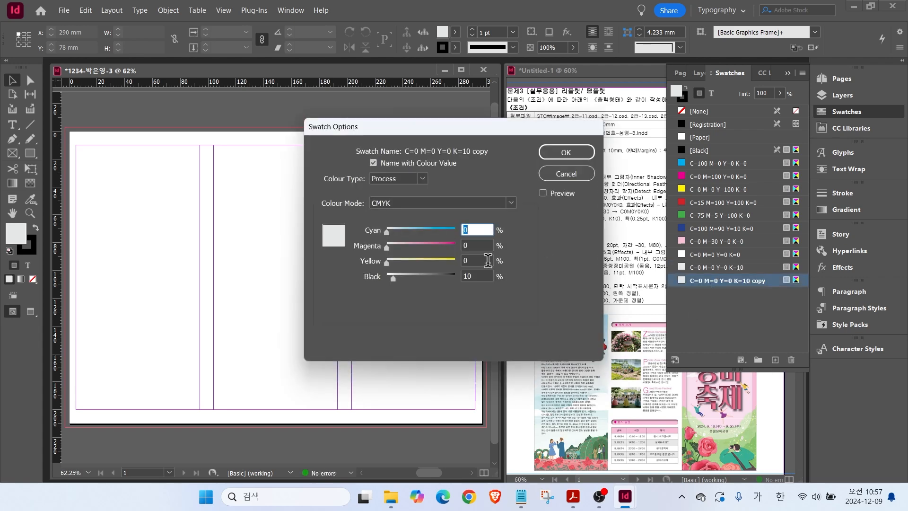
{"action": "key", "text": "Tab"}
{"action": "key", "text": "Tab"}
{"action": "key", "text": "Tab"}
{"action": "type", "text": "100"}
{"action": "key", "text": "Return"}
{"action": "left_click", "coordinate": [776, 360]}
{"action": "double_click", "coordinate": [691, 294]}
{"action": "key", "text": "Tab"}
{"action": "type", "text": "80"}
{"action": "key", "text": "Tab"}
{"action": "key", "text": "Tab"}
{"action": "type", "text": "0"}
{"action": "key", "text": "Return"}
Add a green swatch with C=60 Y=100.
{"action": "left_click", "coordinate": [775, 360]}
{"action": "double_click", "coordinate": [690, 307]}
{"action": "type", "text": "60"}
{"action": "key", "text": "Tab"}
{"action": "type", "text": "0"}
{"action": "key", "text": "Tab"}
{"action": "type", "text": "100"}
{"action": "key", "text": "Tab"}
{"action": "key", "text": "Return"}
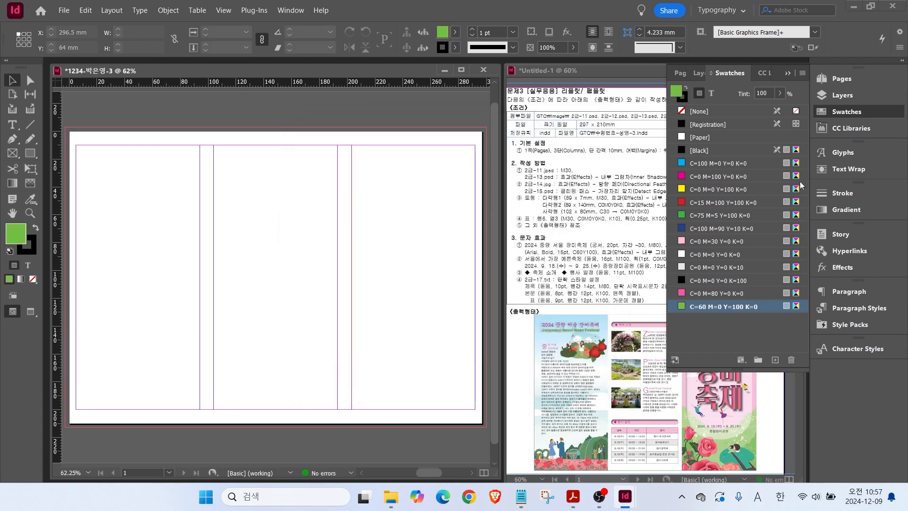
{"action": "left_click", "coordinate": [838, 210]}
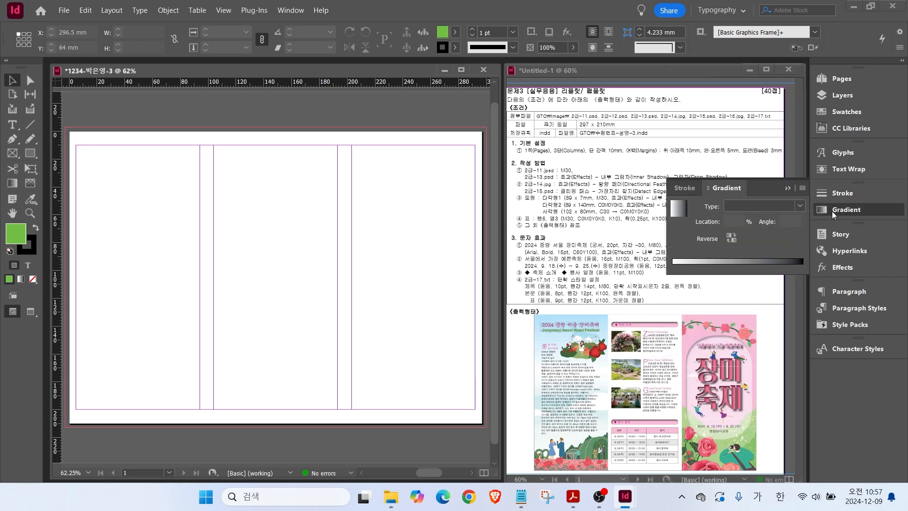
Save a default linear gradient to the swatches as New Gradient Swatch.
{"action": "left_click", "coordinate": [680, 210]}
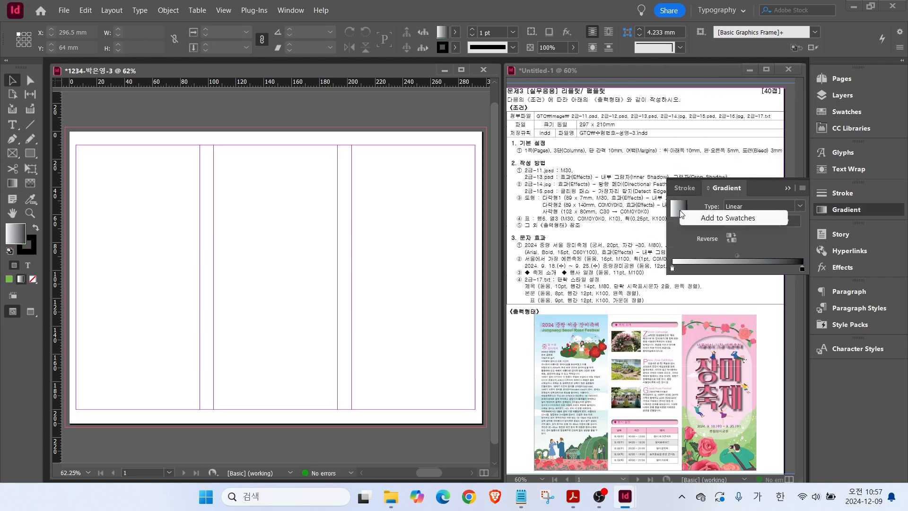
{"action": "left_click", "coordinate": [731, 218]}
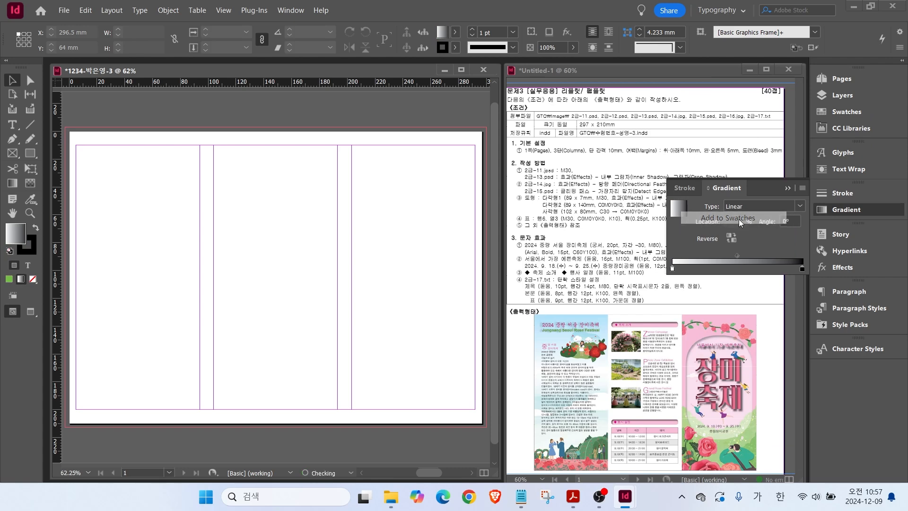
{"action": "left_click", "coordinate": [835, 112]}
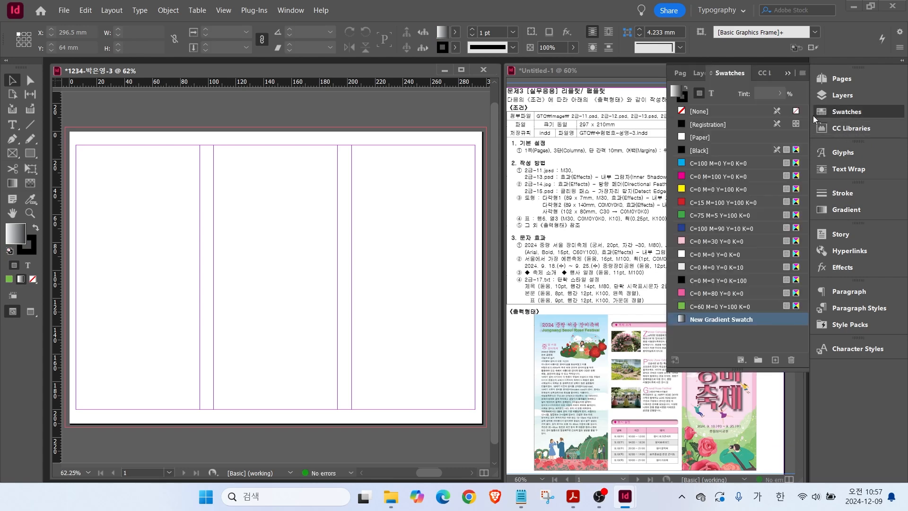
Set New Gradient Swatch's stops to C=30 cyan at the start and white at the end.
{"action": "double_click", "coordinate": [704, 319]}
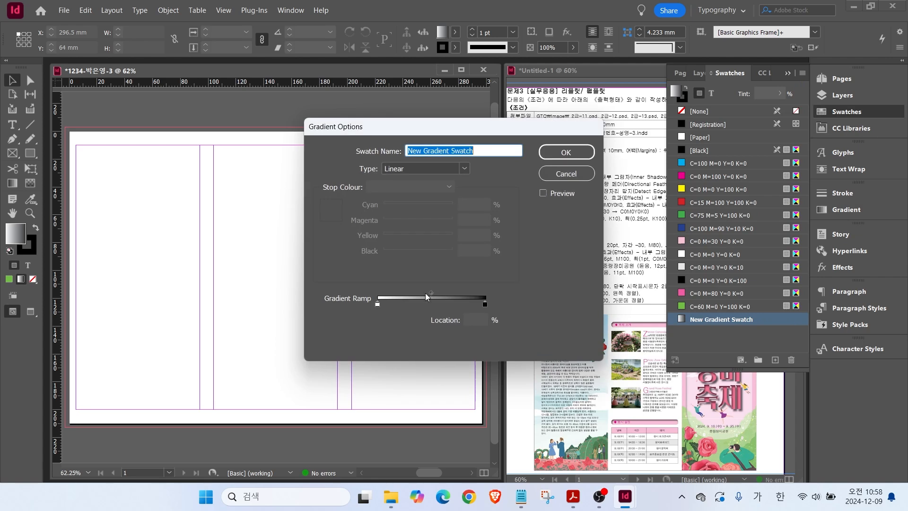
{"action": "left_click", "coordinate": [377, 305]}
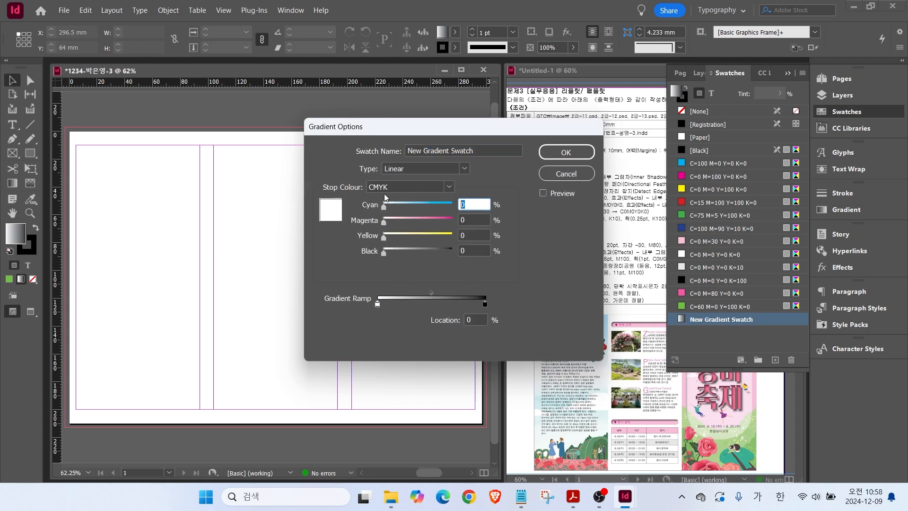
{"action": "type", "text": "30"}
{"action": "left_click", "coordinate": [484, 304]}
{"action": "left_click_drag", "start_coordinate": [496, 220], "coordinate": [496, 251]}
{"action": "left_click", "coordinate": [371, 206]}
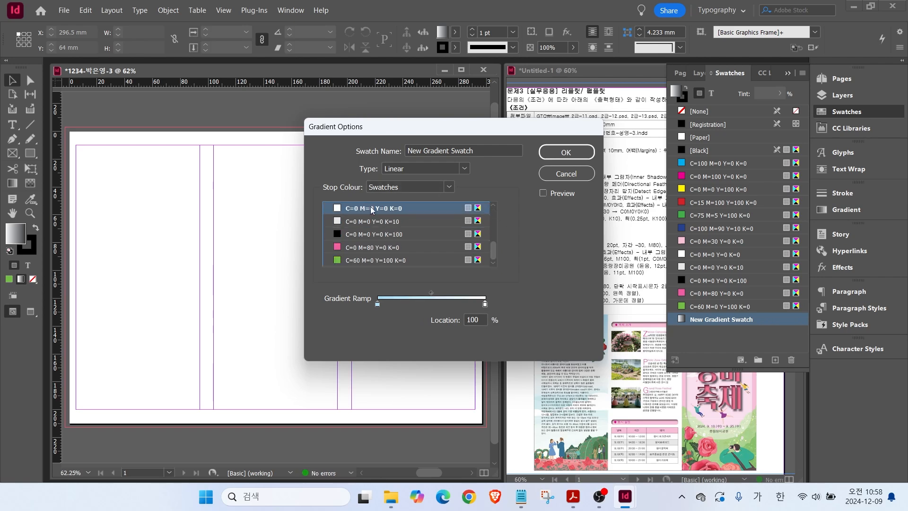
{"action": "left_click", "coordinate": [566, 151]}
{"action": "left_click", "coordinate": [847, 112]}
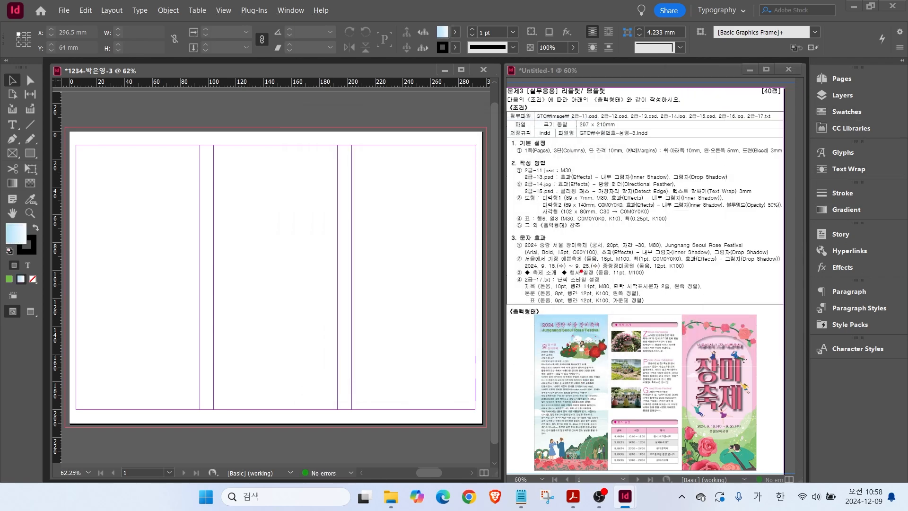
{"action": "left_click_drag", "start_coordinate": [509, 270], "coordinate": [649, 313]}
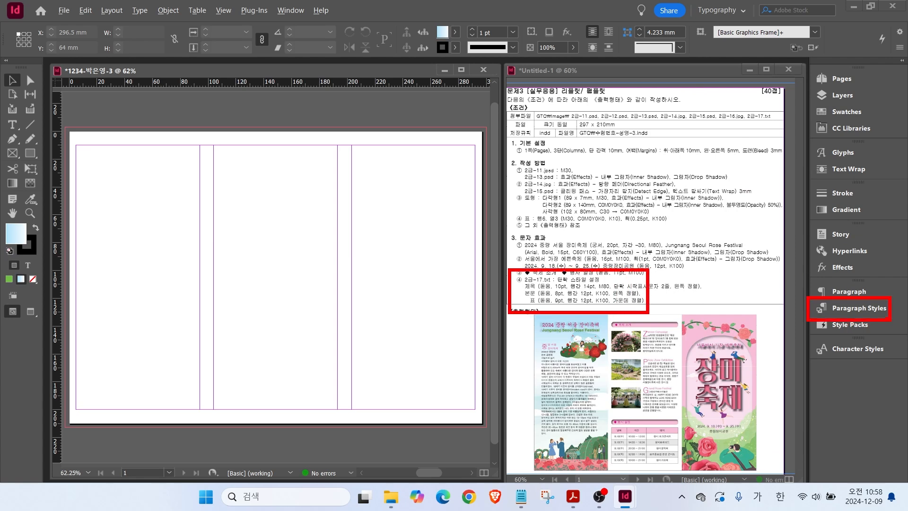
Set the [Basic Paragraph] style's font to Dotum.
{"action": "left_click", "coordinate": [855, 308]}
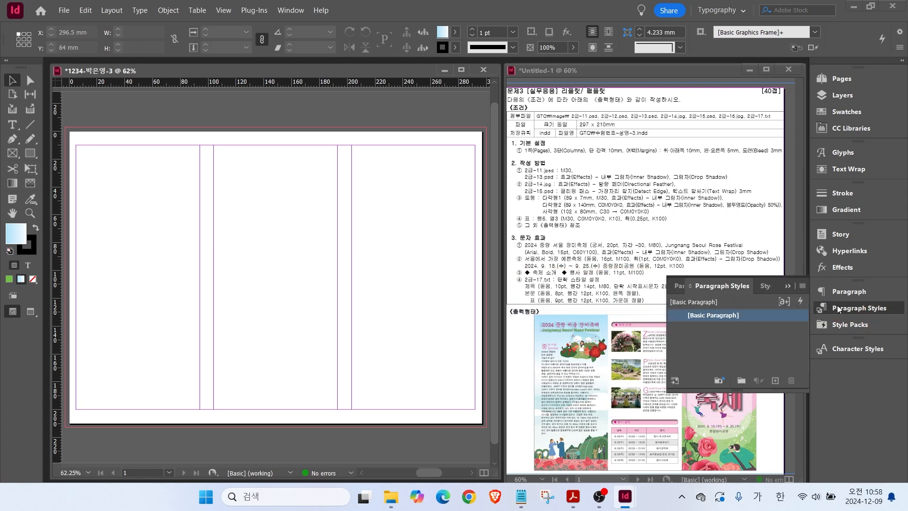
{"action": "double_click", "coordinate": [704, 315]}
{"action": "left_click", "coordinate": [14, 102]}
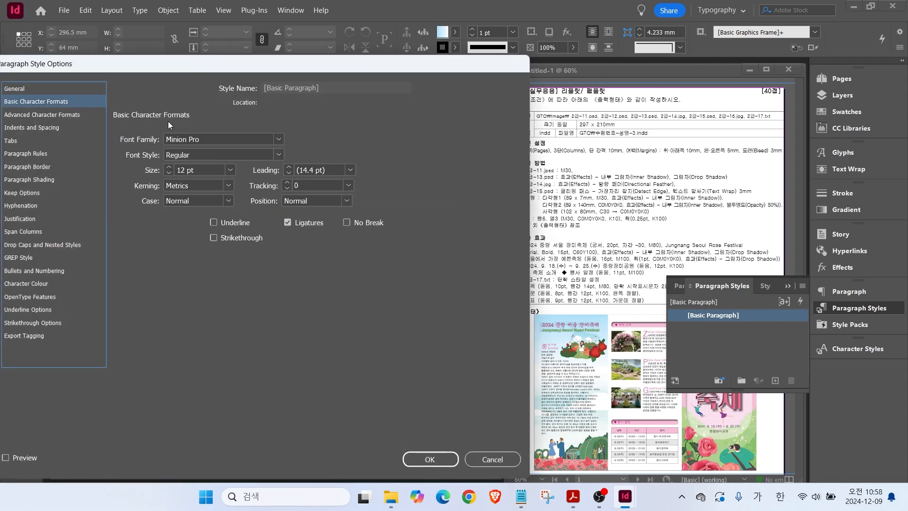
{"action": "left_click", "coordinate": [251, 138]}
{"action": "type", "text": "ㅇ"}
{"action": "key", "text": "Hangul"}
{"action": "type", "text": "Dotum"}
{"action": "left_click", "coordinate": [420, 458]}
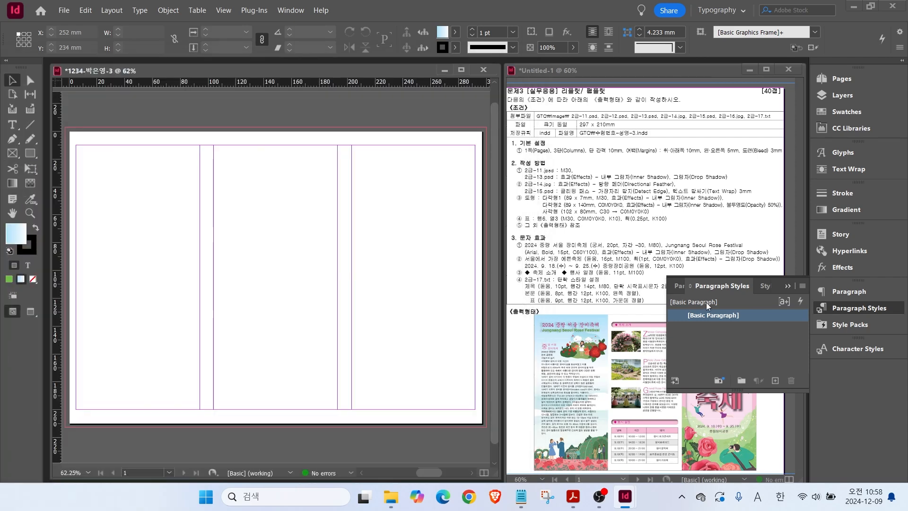
Create a paragraph style named 제목 with 10 pt size and 14 pt leading.
{"action": "left_click", "coordinate": [771, 380]}
{"action": "double_click", "coordinate": [693, 330]}
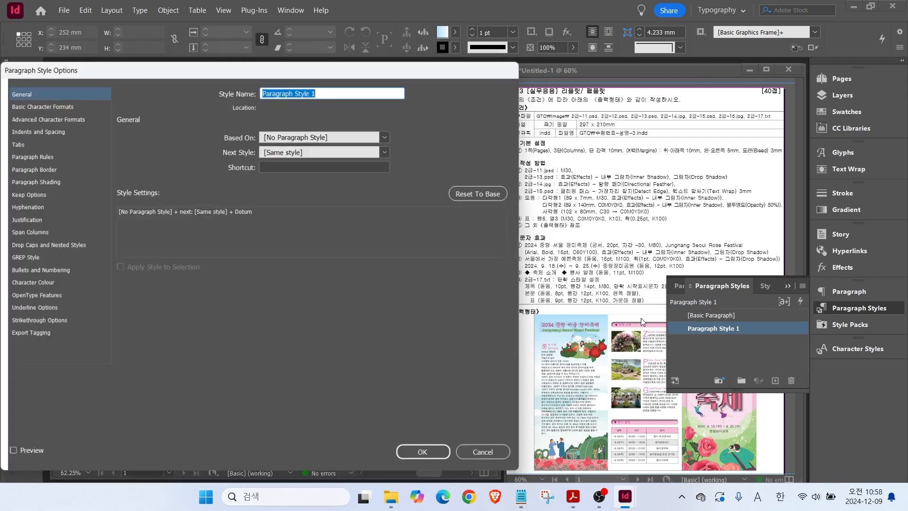
{"action": "key", "text": "ctrl"}
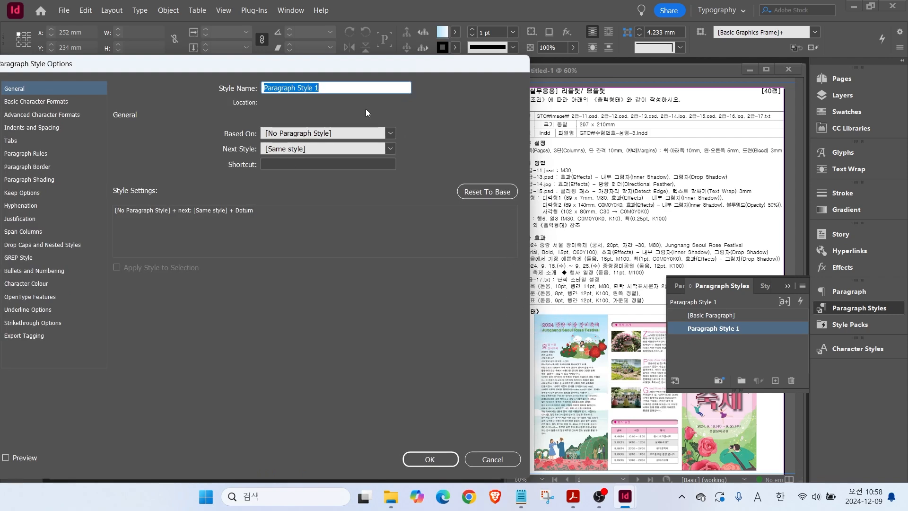
{"action": "key", "text": "BackSpace"}
{"action": "type", "text": "제목"}
{"action": "left_click", "coordinate": [29, 113]}
{"action": "left_click", "coordinate": [36, 103]}
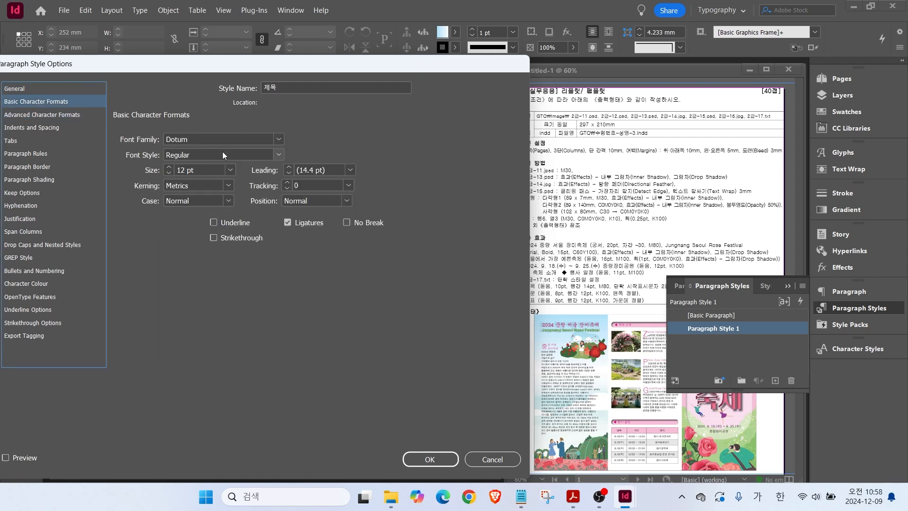
{"action": "left_click", "coordinate": [169, 172]}
{"action": "left_click", "coordinate": [168, 172]}
{"action": "left_click", "coordinate": [350, 170]}
{"action": "left_click", "coordinate": [314, 270]}
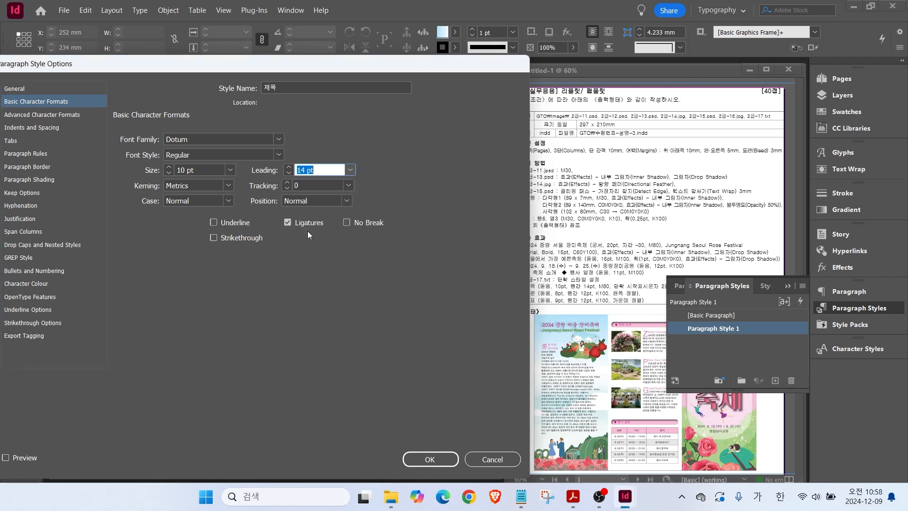
Give 제목 pink C=0 M=80 Y=0 K=0 text and a one-line drop cap.
{"action": "left_click", "coordinate": [26, 283]}
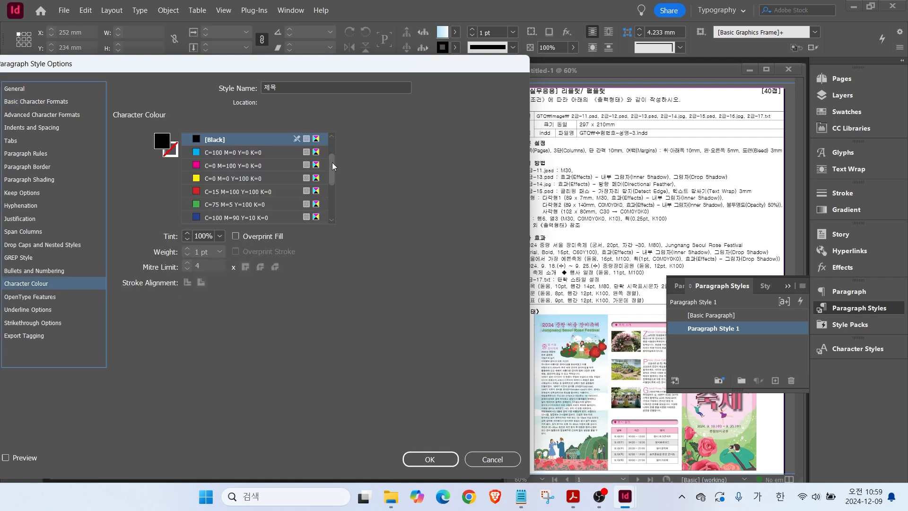
{"action": "scroll", "coordinate": [332, 162], "scroll_direction": "down", "scroll_amount": 5}
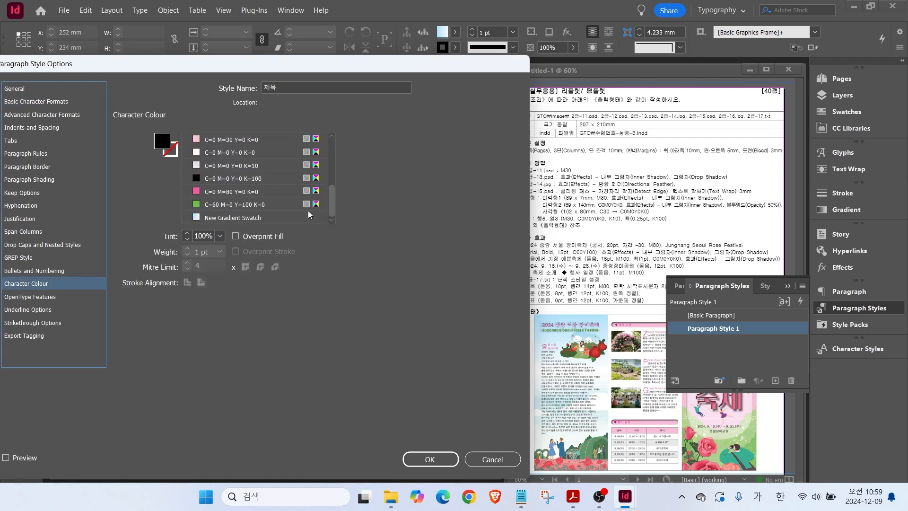
{"action": "left_click", "coordinate": [236, 192]}
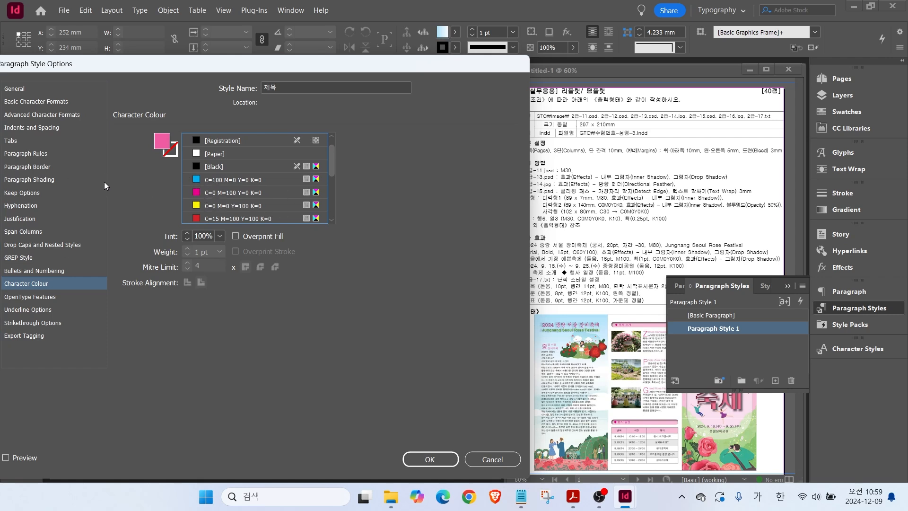
{"action": "left_click", "coordinate": [24, 247]}
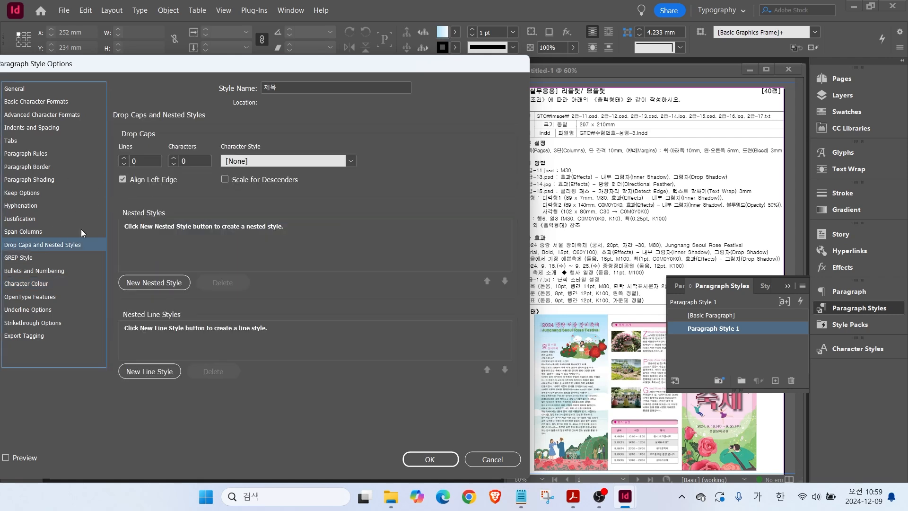
{"action": "left_click", "coordinate": [124, 159]}
{"action": "left_click", "coordinate": [24, 126]}
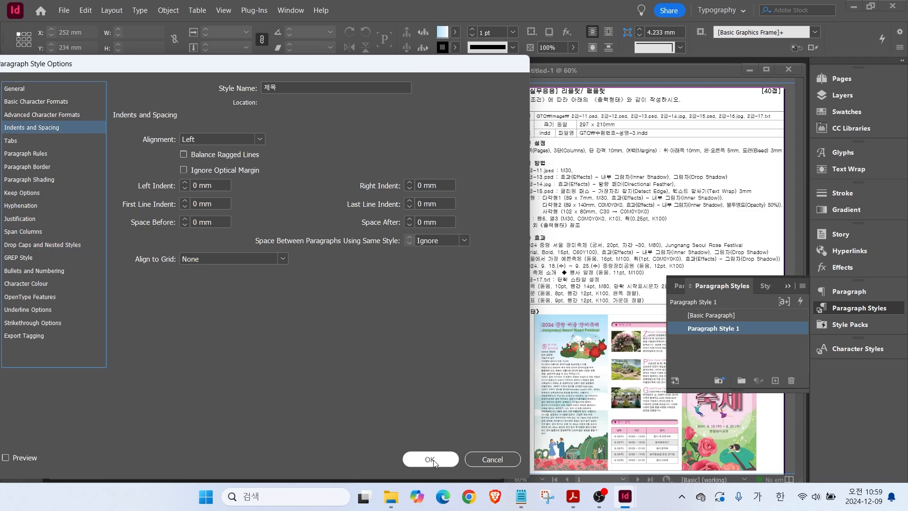
{"action": "left_click", "coordinate": [409, 459]}
{"action": "left_click", "coordinate": [709, 319]}
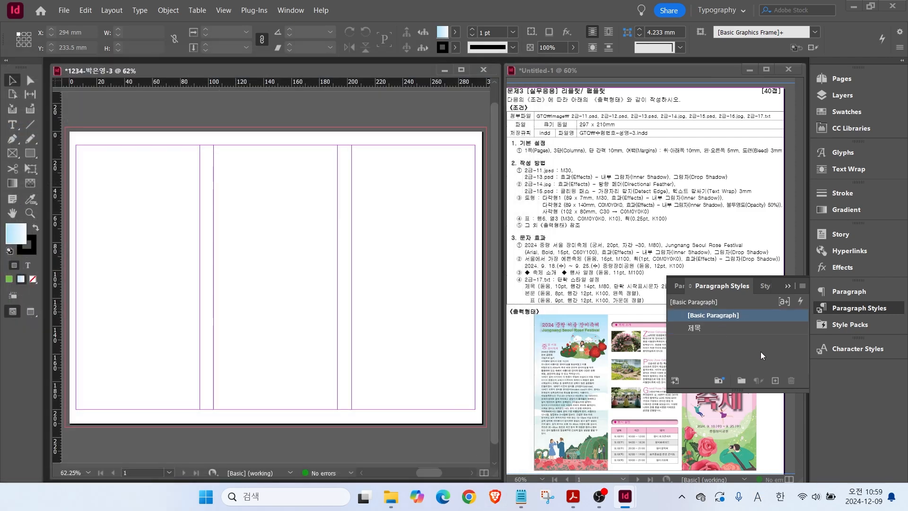
{"action": "left_click", "coordinate": [774, 380]}
Create the 본문 paragraph style with a smaller font size and black K=100 text.
{"action": "double_click", "coordinate": [710, 329]}
{"action": "type", "text": "본문"}
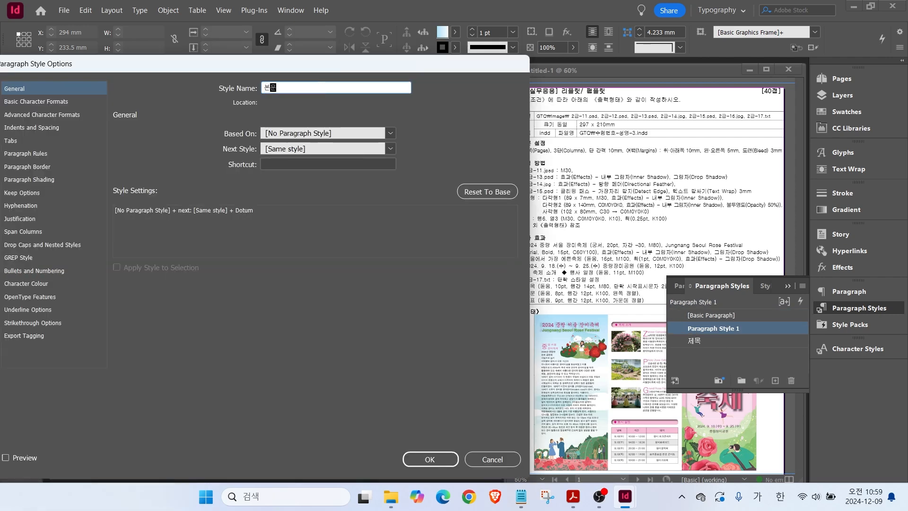
{"action": "left_click", "coordinate": [17, 102]}
{"action": "left_click", "coordinate": [168, 174]}
{"action": "left_click", "coordinate": [168, 174]}
{"action": "left_click", "coordinate": [168, 173]}
{"action": "left_click", "coordinate": [168, 173]}
{"action": "left_click", "coordinate": [289, 167]}
{"action": "left_click", "coordinate": [288, 167]}
{"action": "left_click", "coordinate": [288, 167]}
{"action": "left_click", "coordinate": [19, 286]}
{"action": "scroll", "coordinate": [309, 184], "scroll_direction": "down", "scroll_amount": 3}
{"action": "left_click", "coordinate": [223, 181]}
{"action": "left_click", "coordinate": [432, 460]}
Create the 표 paragraph style with black K=100 text and centred alignment.
{"action": "left_click", "coordinate": [719, 316]}
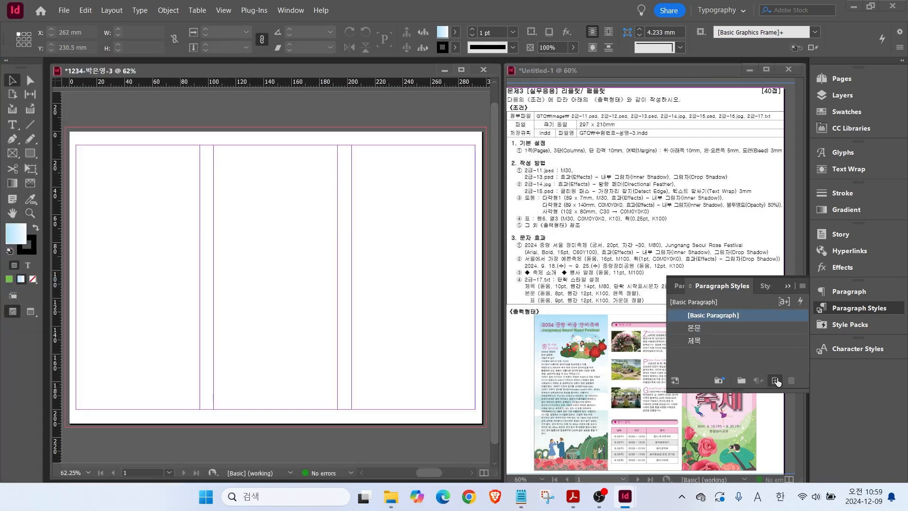
{"action": "left_click", "coordinate": [775, 381]}
{"action": "double_click", "coordinate": [717, 328]}
{"action": "type", "text": "표"}
{"action": "left_click", "coordinate": [36, 101]}
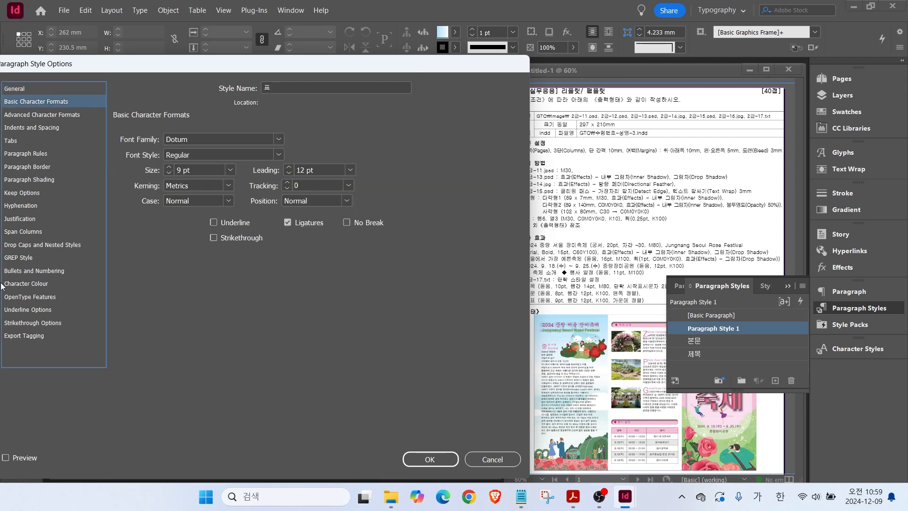
{"action": "left_click", "coordinate": [28, 284]}
{"action": "scroll", "coordinate": [330, 160], "scroll_direction": "down", "scroll_amount": 3}
{"action": "left_click", "coordinate": [216, 180]}
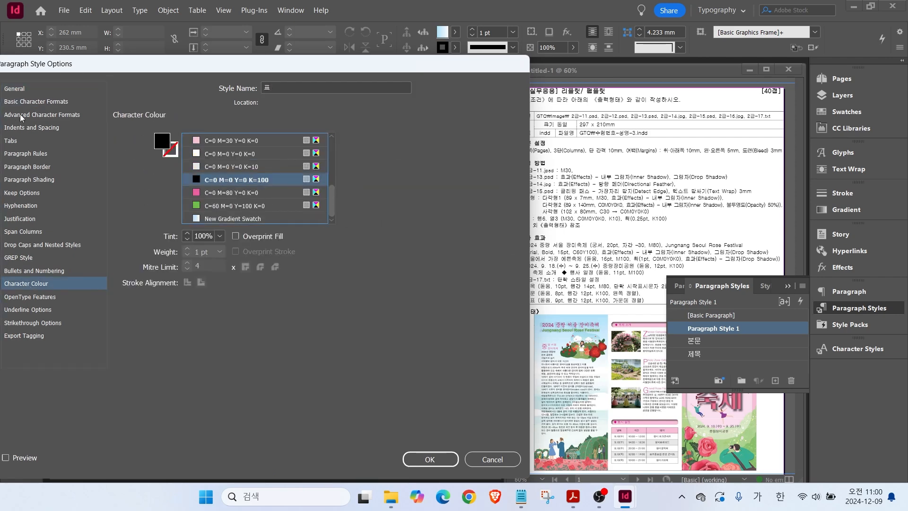
{"action": "left_click", "coordinate": [32, 128]}
{"action": "left_click", "coordinate": [227, 137]}
{"action": "left_click", "coordinate": [223, 173]}
{"action": "left_click", "coordinate": [429, 459]}
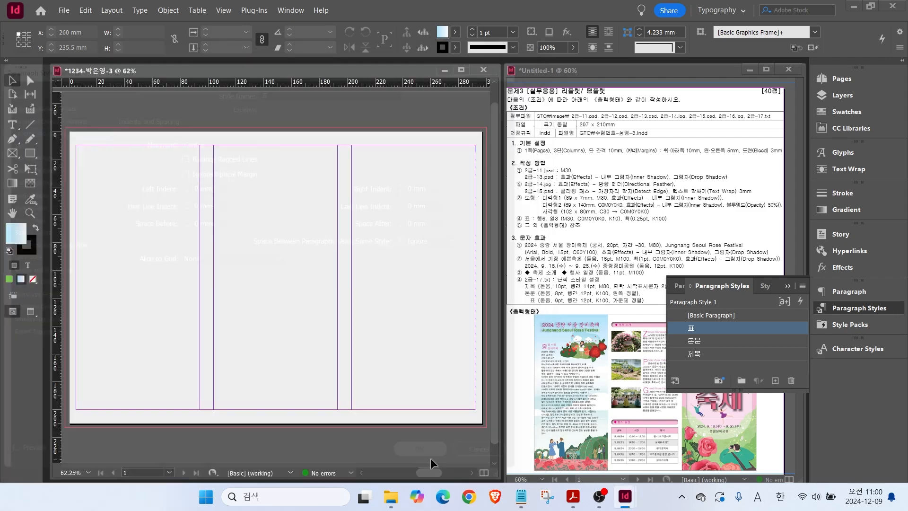
{"action": "left_click", "coordinate": [709, 317]}
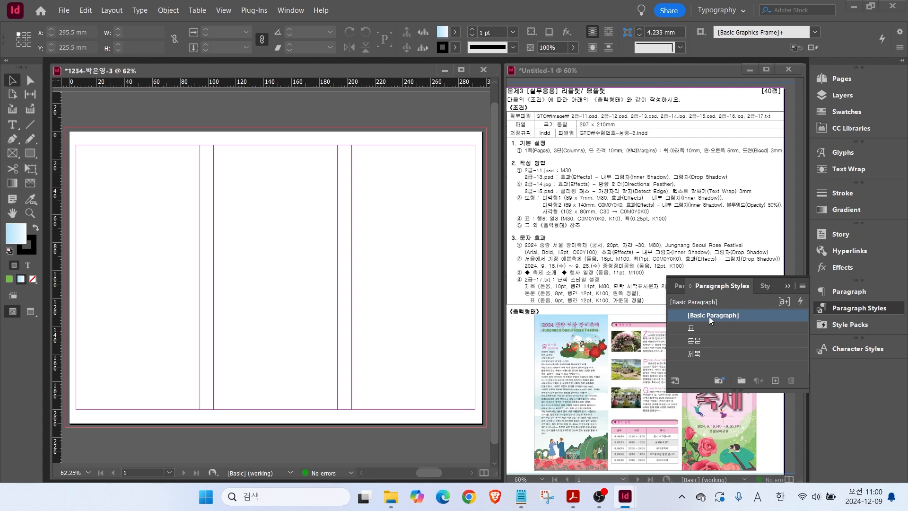
Place 2급-11.psd across the right panel out to the bleed.
{"action": "left_click", "coordinate": [842, 308]}
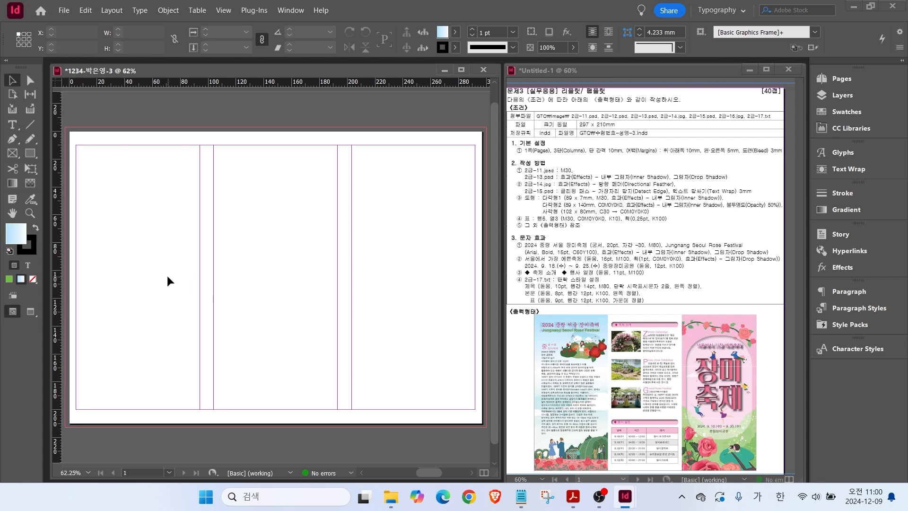
{"action": "key", "text": "ctrl+d"}
{"action": "left_click", "coordinate": [444, 244]}
{"action": "left_click", "coordinate": [474, 349]}
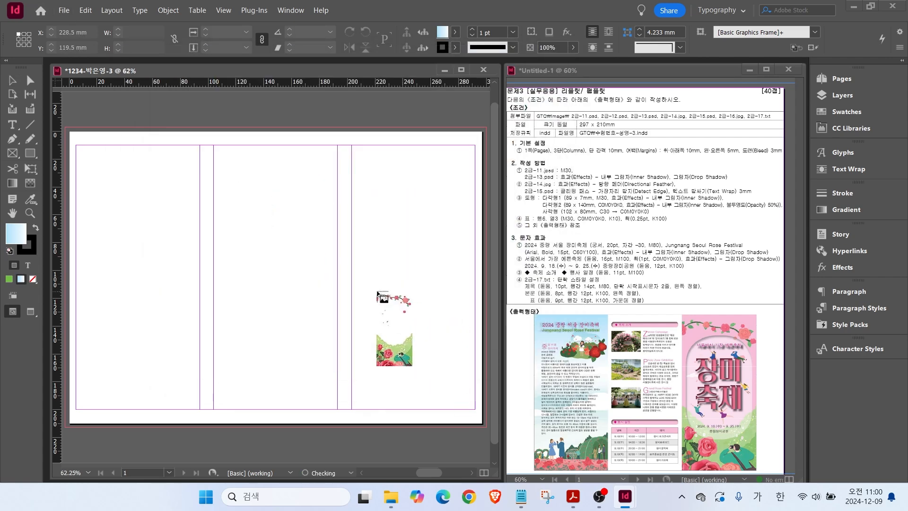
{"action": "left_click_drag", "start_coordinate": [348, 131], "coordinate": [487, 424]}
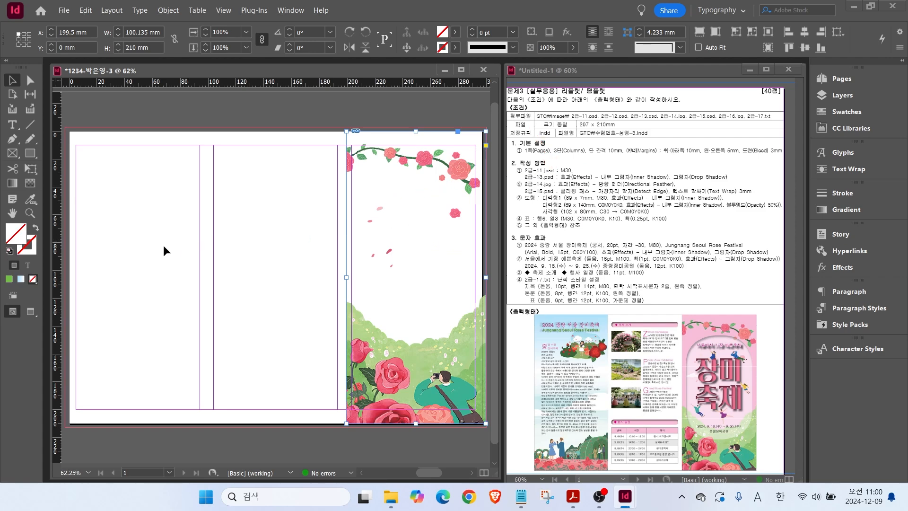
Fill the rose image frame with the light pink swatch C=0 M=30 Y=0 K=0.
{"action": "left_click", "coordinate": [845, 111]}
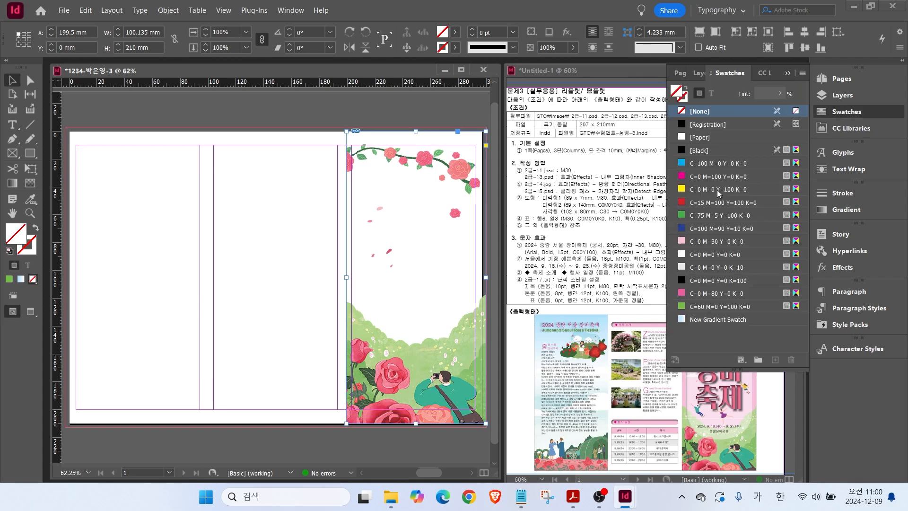
{"action": "left_click", "coordinate": [696, 243]}
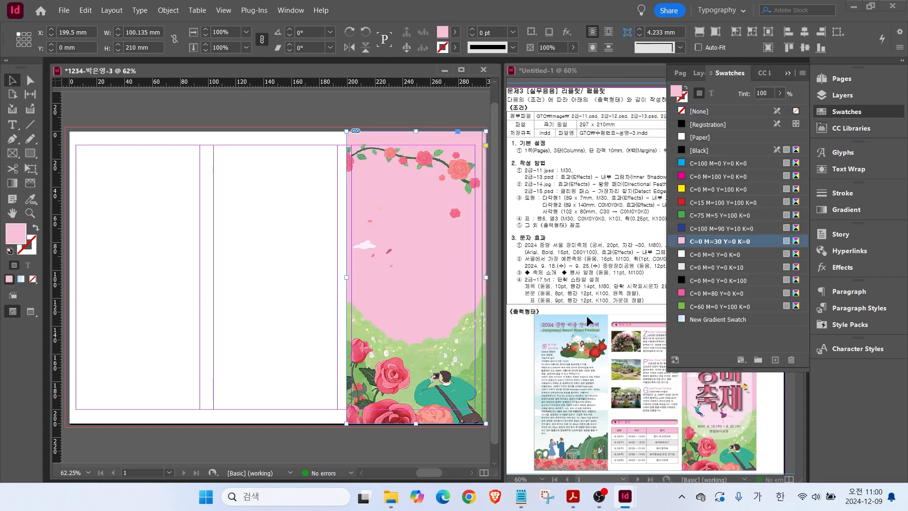
{"action": "left_click", "coordinate": [252, 279]}
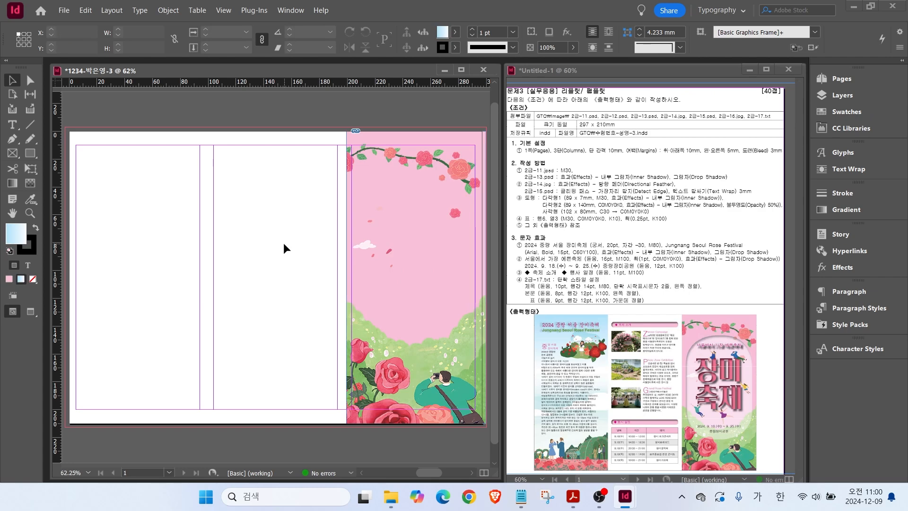
{"action": "key", "text": "ctrl+d"}
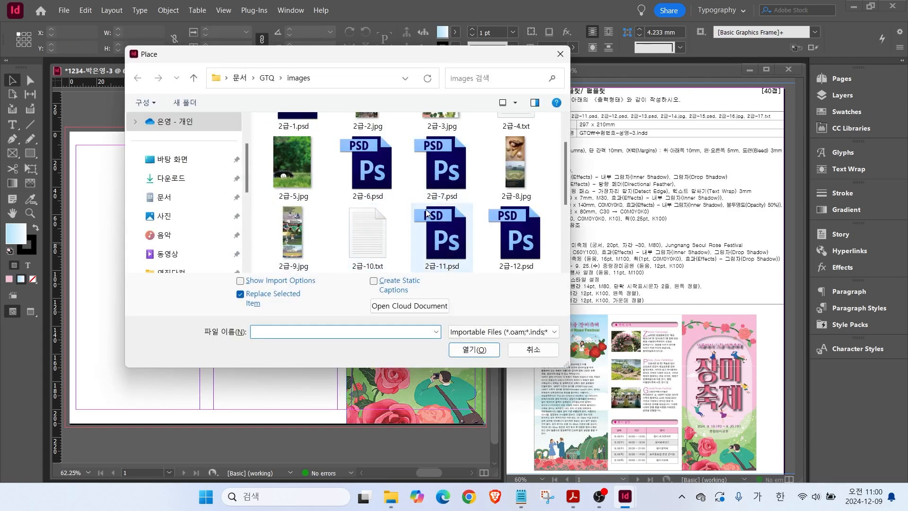
Place the dancing-figures image 2급-12.psd and the 장미축제 title 2급-13.psd in the right panel.
{"action": "scroll", "coordinate": [424, 215], "scroll_direction": "down", "scroll_amount": 2}
{"action": "double_click", "coordinate": [512, 176]}
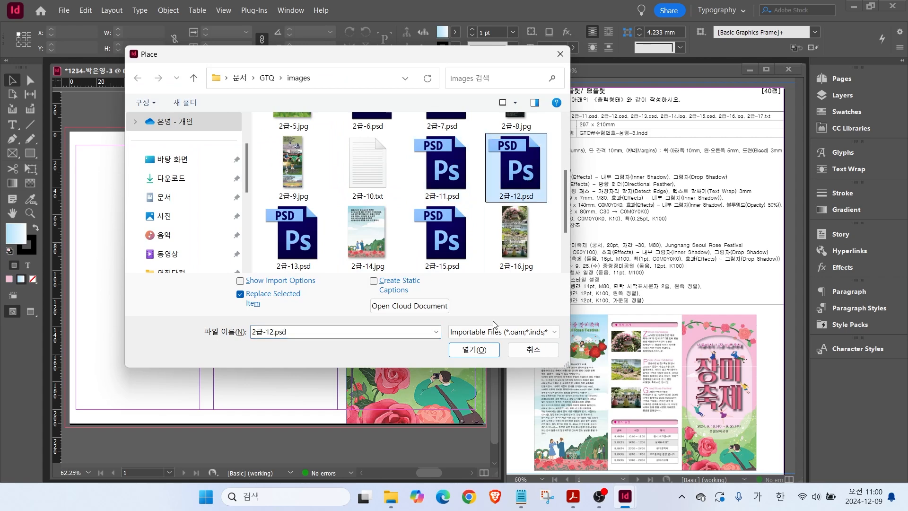
{"action": "left_click_drag", "start_coordinate": [360, 176], "coordinate": [474, 263]}
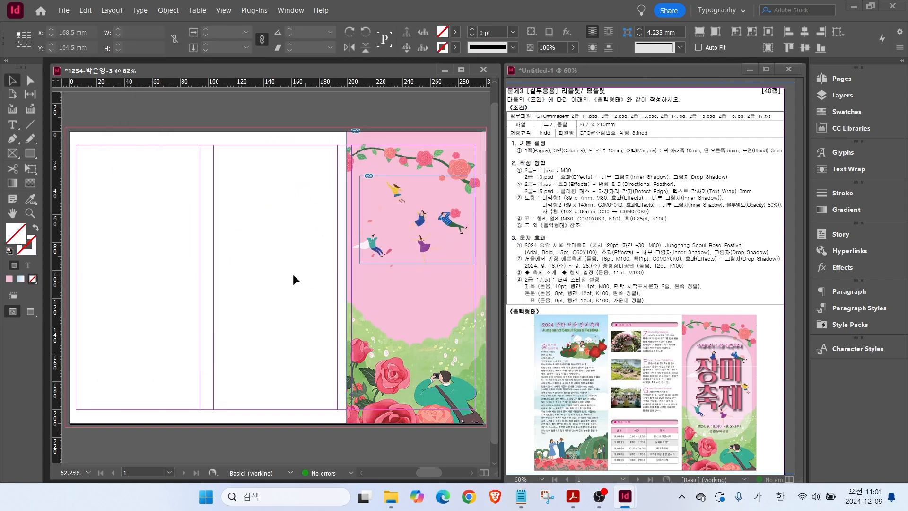
{"action": "left_click", "coordinate": [294, 276]}
{"action": "key", "text": "ctrl+d"}
{"action": "double_click", "coordinate": [305, 233]}
{"action": "left_click_drag", "start_coordinate": [369, 197], "coordinate": [465, 267]}
Add an Inner Shadow effect to the 장미축제 title.
{"action": "right_click", "coordinate": [439, 279]}
{"action": "mouse_move", "coordinate": [473, 254]}
{"action": "left_click", "coordinate": [660, 284]}
{"action": "key", "text": "Return"}
Move the dancers image out from behind the title and bring it to the front.
{"action": "scroll", "coordinate": [455, 231], "scroll_direction": "up", "scroll_amount": 3}
{"action": "left_click_drag", "start_coordinate": [337, 138], "coordinate": [252, 143]}
{"action": "right_click", "coordinate": [252, 144]}
{"action": "mouse_move", "coordinate": [284, 166]}
{"action": "left_click", "coordinate": [480, 166]}
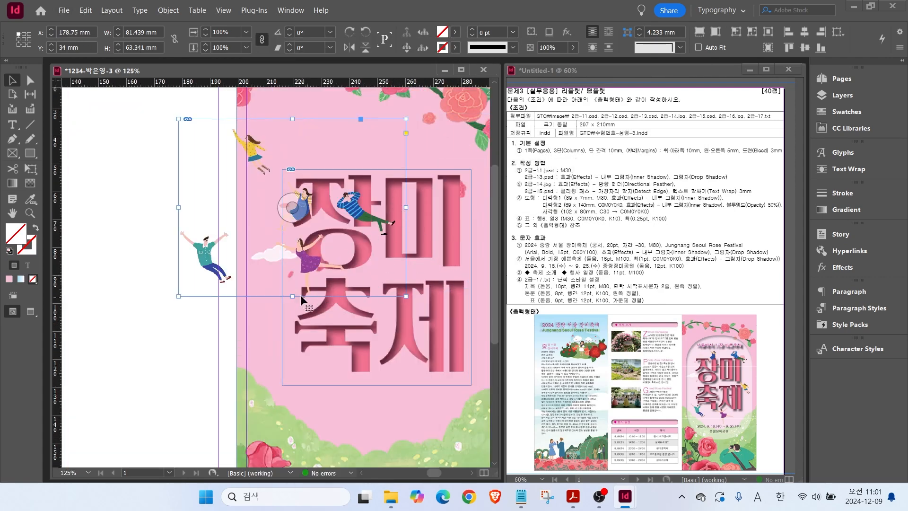
Crop the dancers frame on its bottom, top and left sides, then reposition it.
{"action": "left_click_drag", "start_coordinate": [302, 296], "coordinate": [302, 234]}
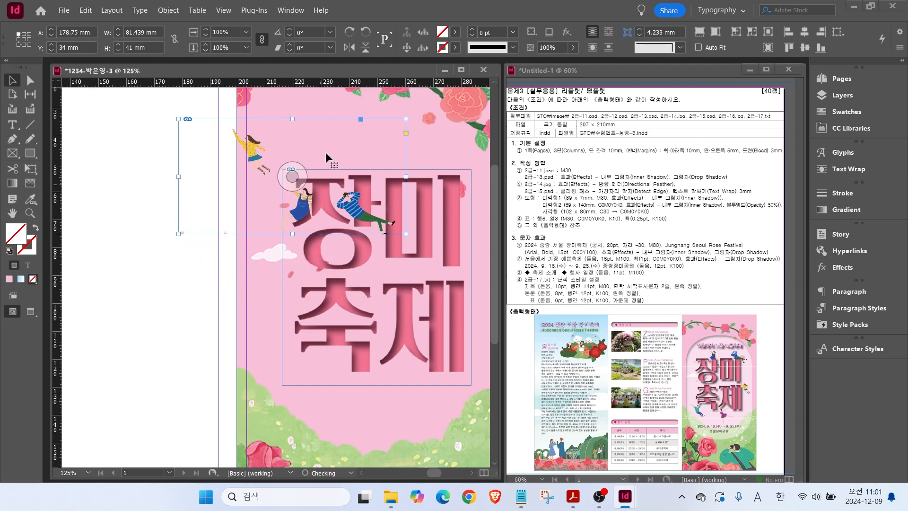
{"action": "left_click_drag", "start_coordinate": [294, 118], "coordinate": [275, 179]}
{"action": "left_click_drag", "start_coordinate": [178, 207], "coordinate": [263, 210]}
{"action": "left_click_drag", "start_coordinate": [358, 212], "coordinate": [430, 168]}
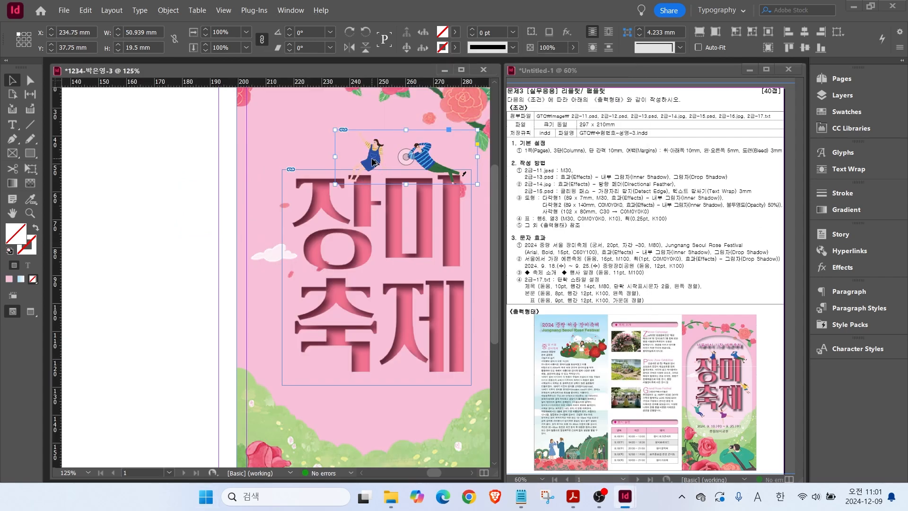
{"action": "left_click_drag", "start_coordinate": [372, 162], "coordinate": [211, 240]}
Adjust the figure inside its frame, enlarge it, and position it over the title.
{"action": "key", "text": "ctrl"}
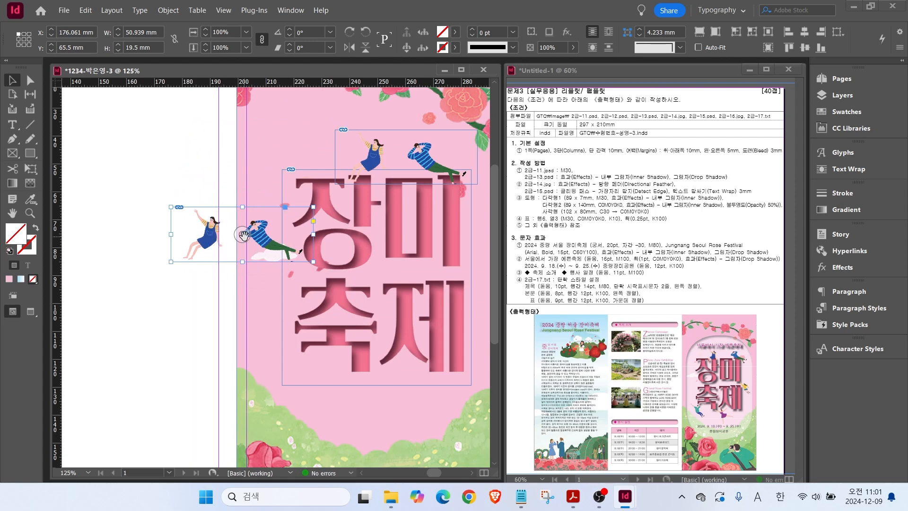
{"action": "left_click_drag", "start_coordinate": [244, 235], "coordinate": [298, 177]}
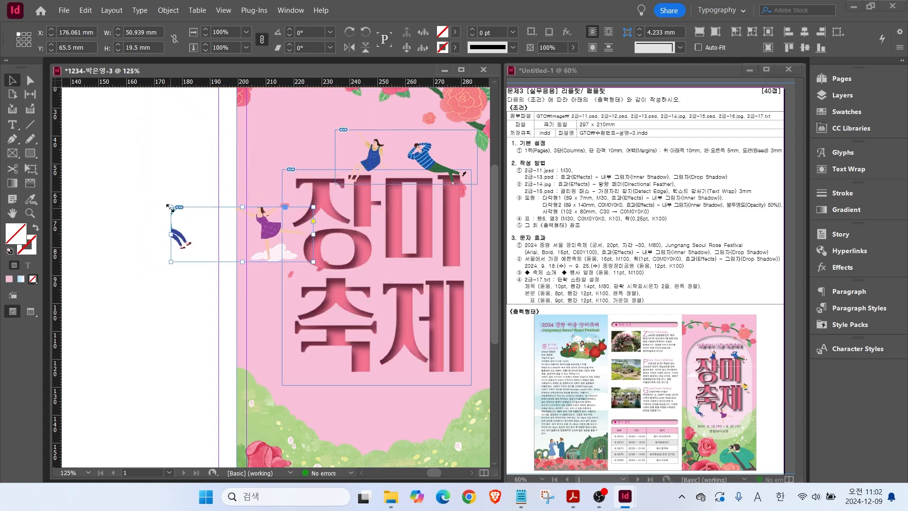
{"action": "left_click_drag", "start_coordinate": [170, 207], "coordinate": [137, 184]}
{"action": "left_click_drag", "start_coordinate": [200, 238], "coordinate": [299, 385]}
{"action": "left_click_drag", "start_coordinate": [351, 340], "coordinate": [350, 356]}
Duplicate the figure frame and crop the copy to the yellow girl beside the title.
{"action": "key", "text": "ctrl+shift+a"}
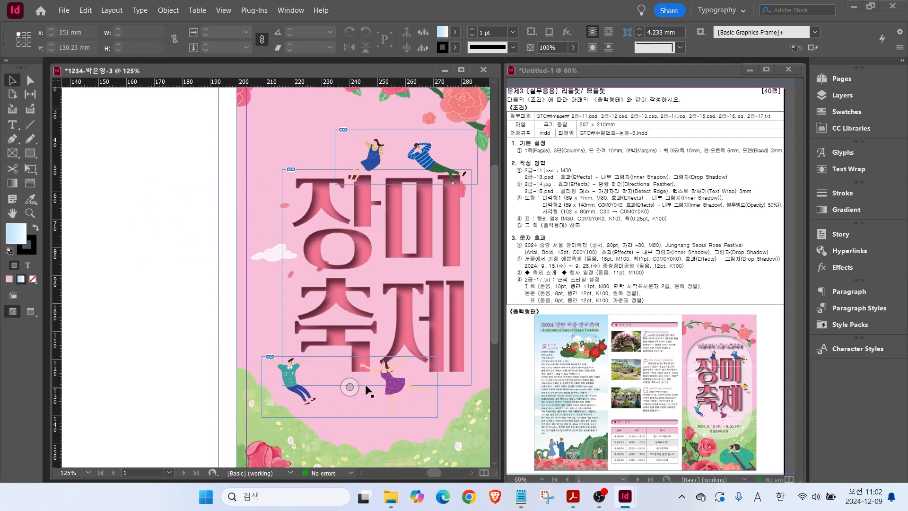
{"action": "key", "text": "ctrl+v"}
{"action": "left_click_drag", "start_coordinate": [226, 280], "coordinate": [293, 399]}
{"action": "left_click_drag", "start_coordinate": [136, 280], "coordinate": [452, 272]}
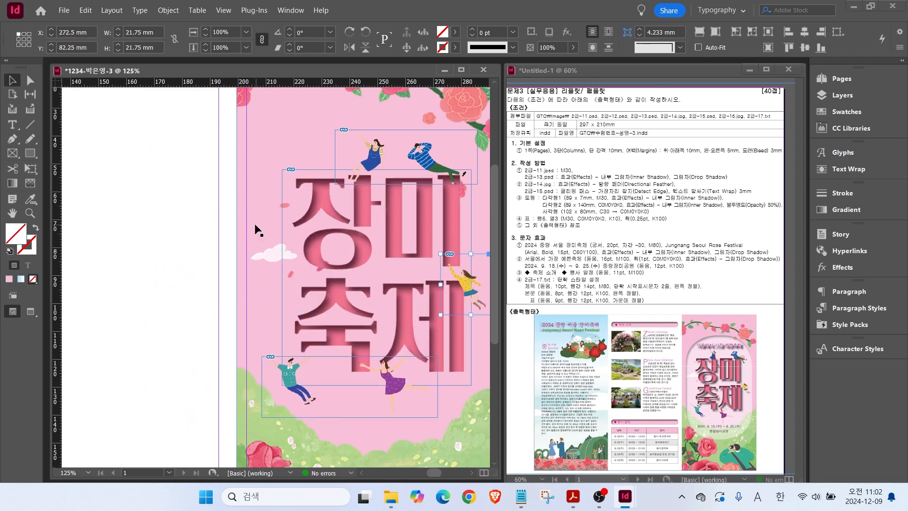
{"action": "left_click", "coordinate": [256, 227]}
{"action": "key", "text": "ctrl+0"}
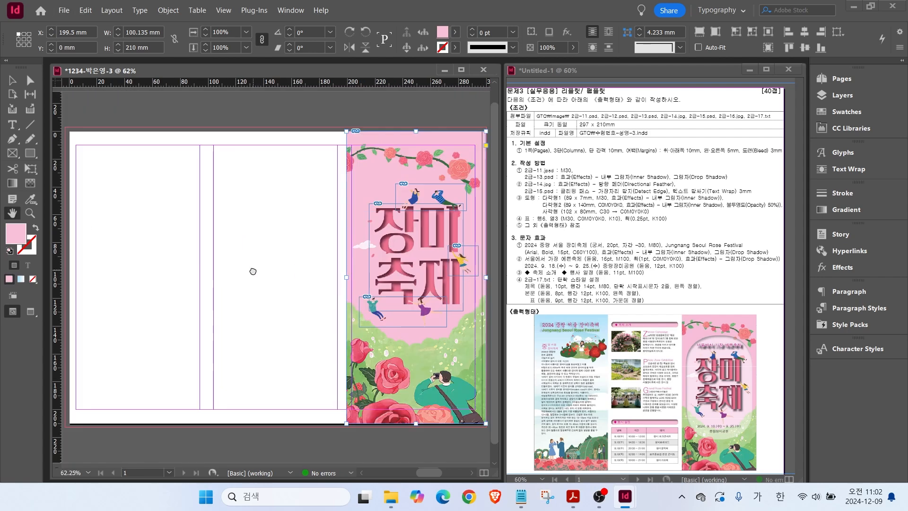
Undo the accidental background replacement by 2급-14.jpg and cancel the loaded image.
{"action": "key", "text": "ctrl+d"}
{"action": "scroll", "coordinate": [331, 222], "scroll_direction": "down", "scroll_amount": 5}
{"action": "double_click", "coordinate": [368, 171]}
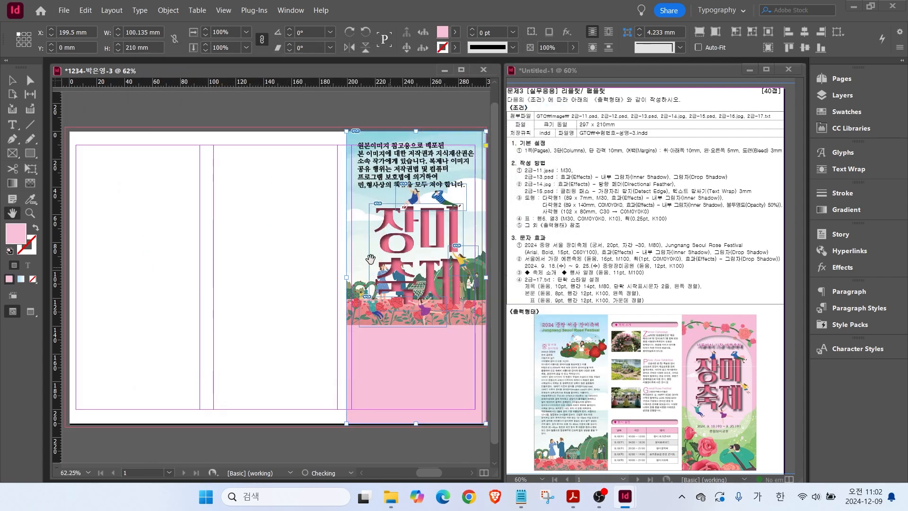
{"action": "key", "text": "ctrl+z"}
{"action": "key", "text": "Escape"}
{"action": "left_click", "coordinate": [236, 214]}
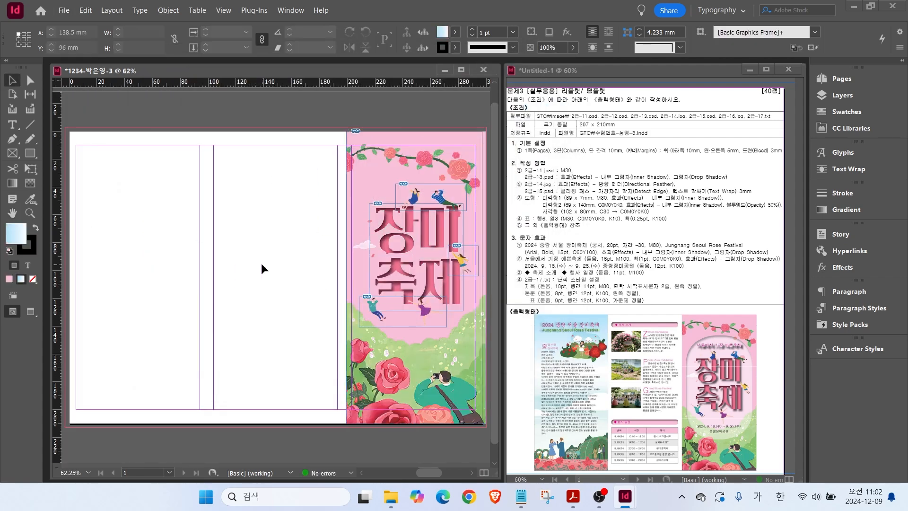
Place 2급-14.jpg across the whole left page.
{"action": "key", "text": "ctrl+d"}
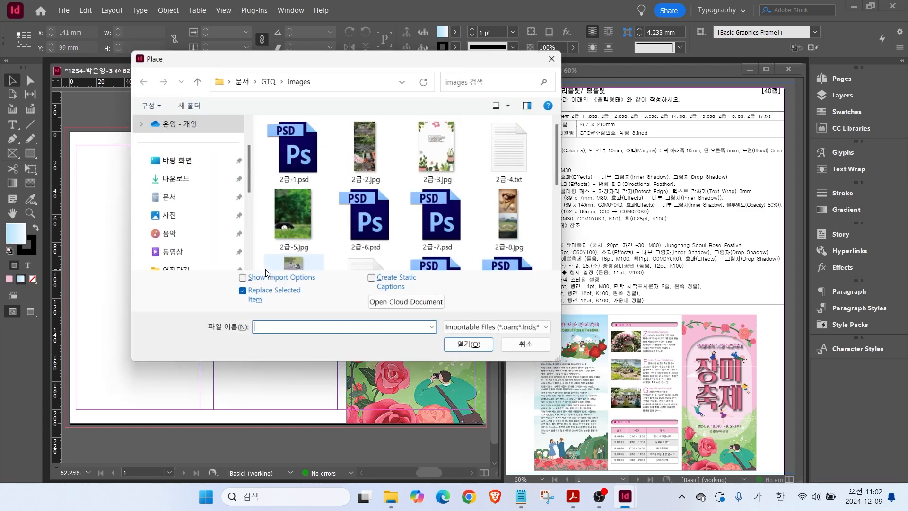
{"action": "scroll", "coordinate": [368, 180], "scroll_direction": "down", "scroll_amount": 5}
{"action": "left_click", "coordinate": [369, 180]}
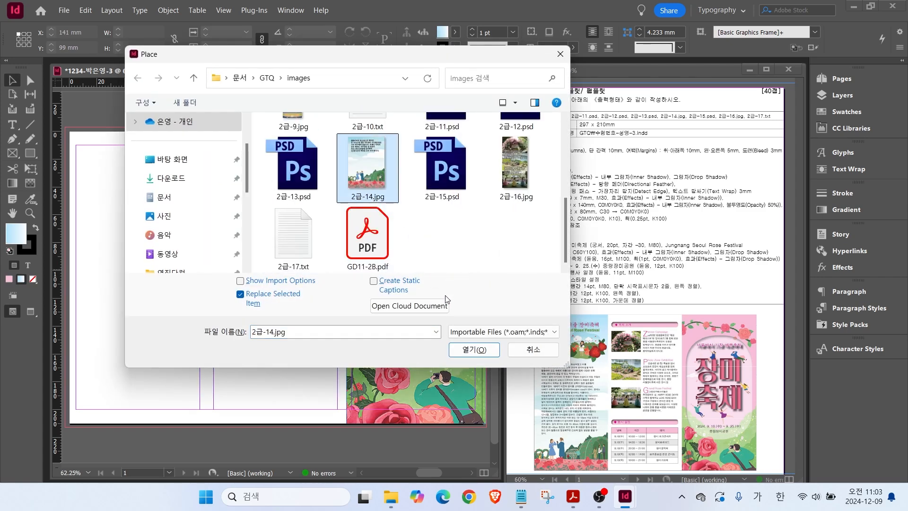
{"action": "left_click", "coordinate": [474, 350]}
{"action": "left_click", "coordinate": [160, 206]}
{"action": "left_click_drag", "start_coordinate": [67, 127], "coordinate": [283, 427]}
Turn on Auto-Fit and shrink the image frame into the lower left column.
{"action": "left_click", "coordinate": [285, 276]}
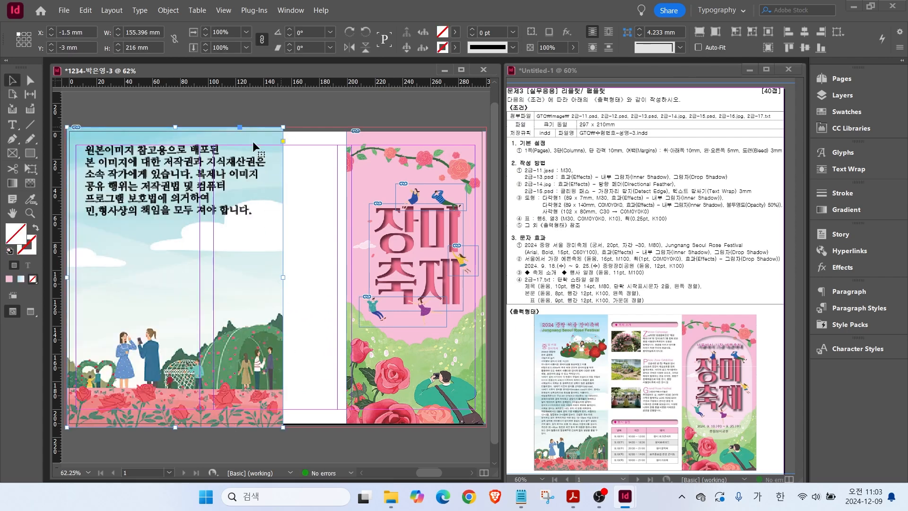
{"action": "left_click", "coordinate": [698, 47]}
{"action": "left_click_drag", "start_coordinate": [282, 128], "coordinate": [207, 232]}
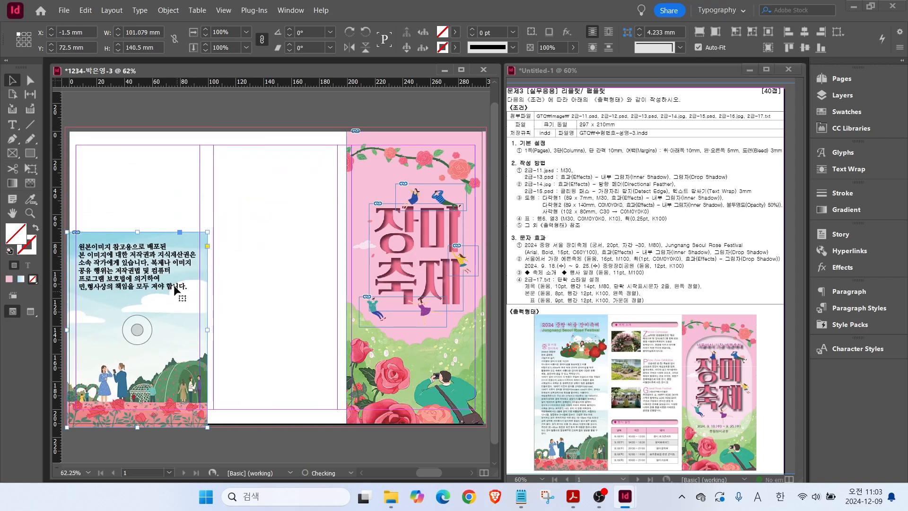
{"action": "left_click", "coordinate": [231, 246]}
Open the sky image's Directional Feather settings, then dismiss them without changes.
{"action": "left_click", "coordinate": [158, 271]}
{"action": "right_click", "coordinate": [168, 272]}
{"action": "mouse_move", "coordinate": [201, 267]}
{"action": "left_click", "coordinate": [416, 371]}
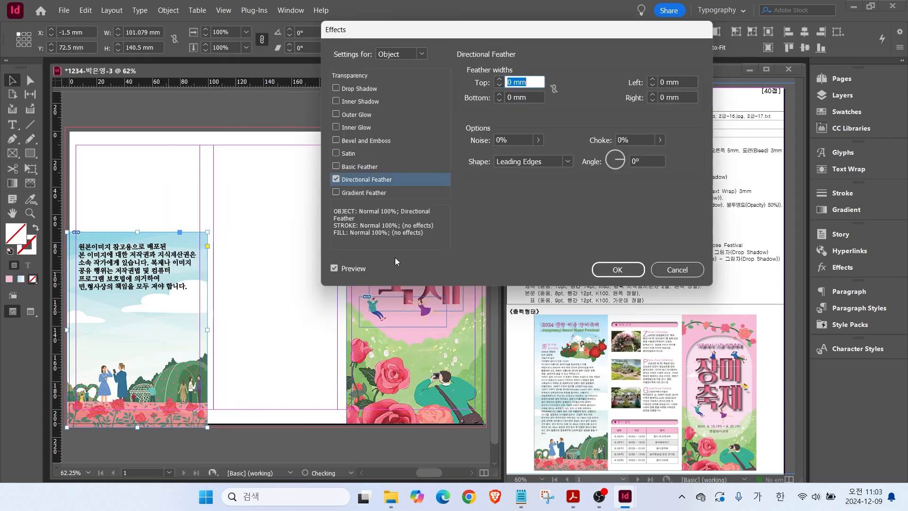
{"action": "key", "text": "Return"}
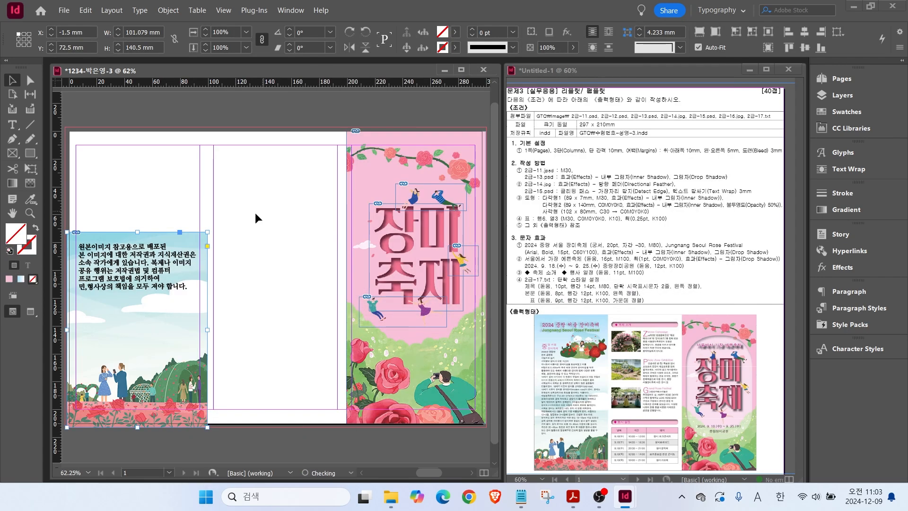
{"action": "left_click", "coordinate": [322, 286]}
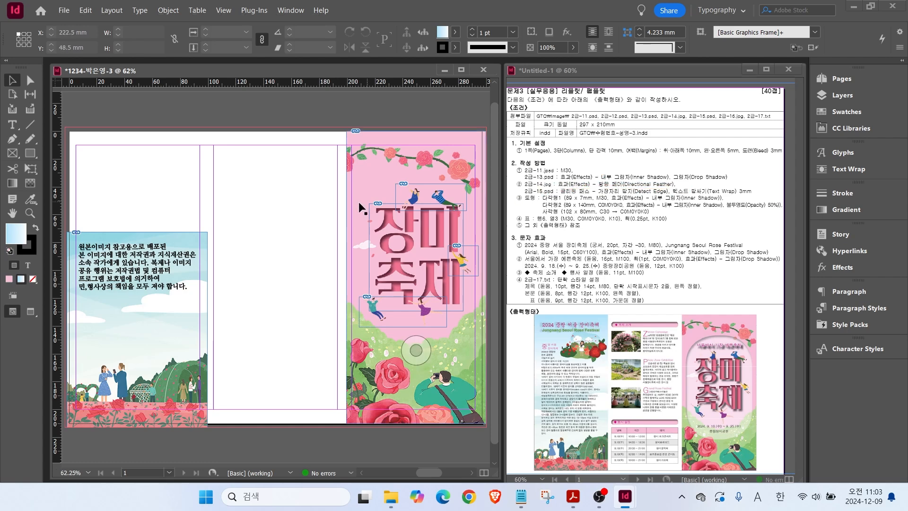
Reopen Directional Feather and preview a 10 mm top feather width.
{"action": "right_click", "coordinate": [181, 284]}
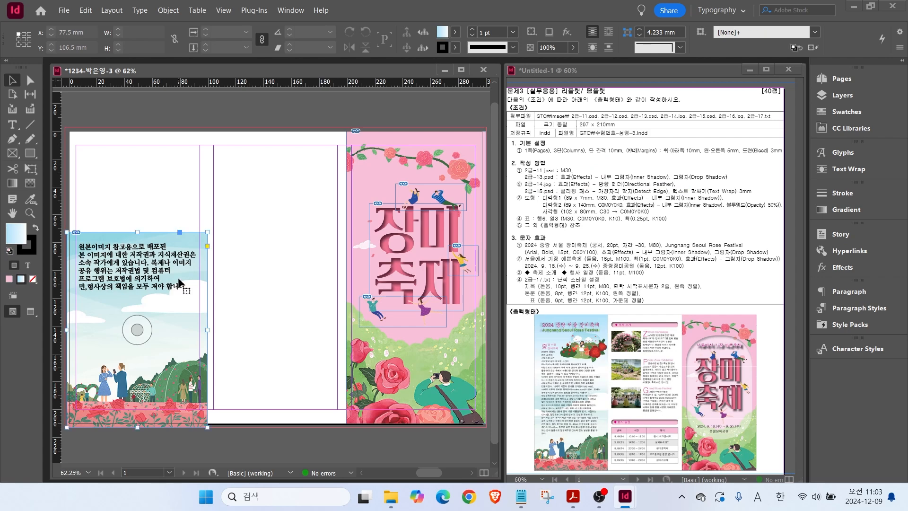
{"action": "mouse_move", "coordinate": [223, 267]}
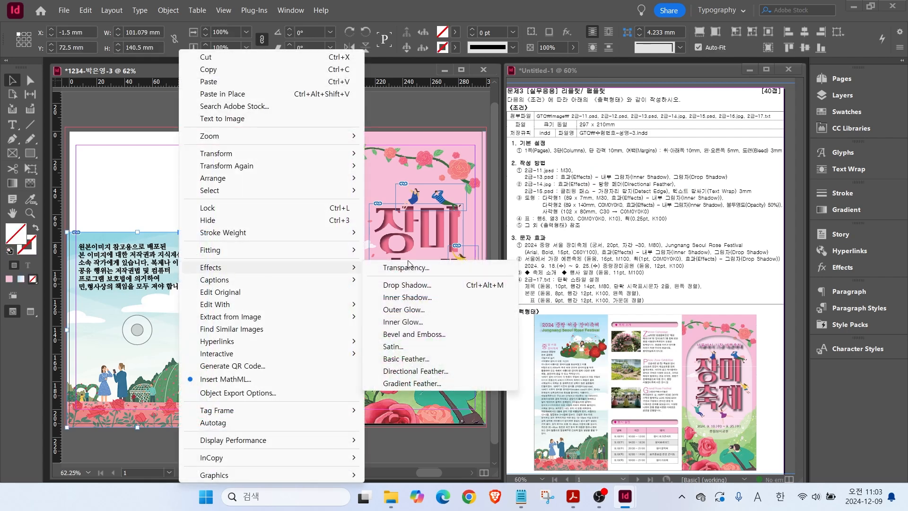
{"action": "left_click", "coordinate": [405, 373]}
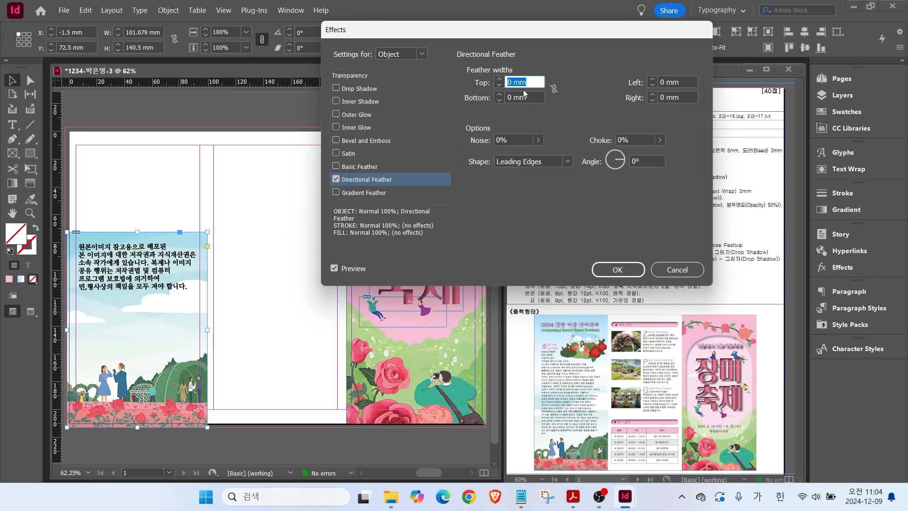
{"action": "type", "text": "10"}
{"action": "left_click", "coordinate": [335, 268]}
{"action": "left_click", "coordinate": [334, 268]}
{"action": "left_click", "coordinate": [334, 268]}
{"action": "left_click", "coordinate": [335, 268]}
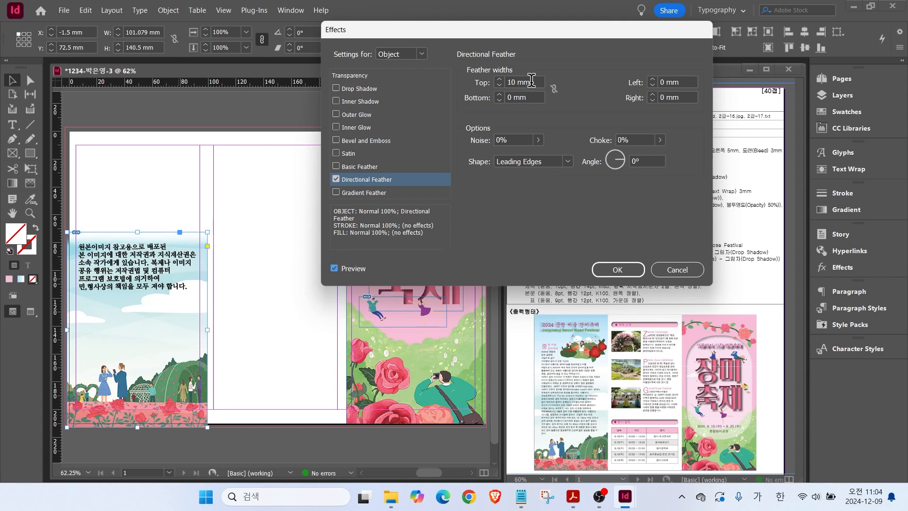
Increase the top feather width to 30 mm and confirm the effect.
{"action": "left_click_drag", "start_coordinate": [530, 82], "coordinate": [452, 90]}
{"action": "type", "text": "30"}
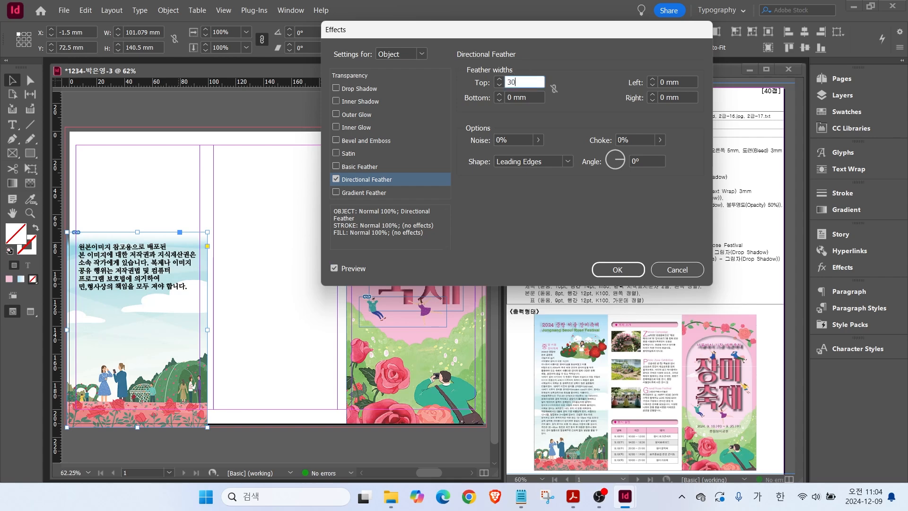
{"action": "left_click", "coordinate": [335, 268]}
{"action": "left_click", "coordinate": [335, 268]}
{"action": "left_click", "coordinate": [335, 268]}
{"action": "left_click", "coordinate": [334, 268]}
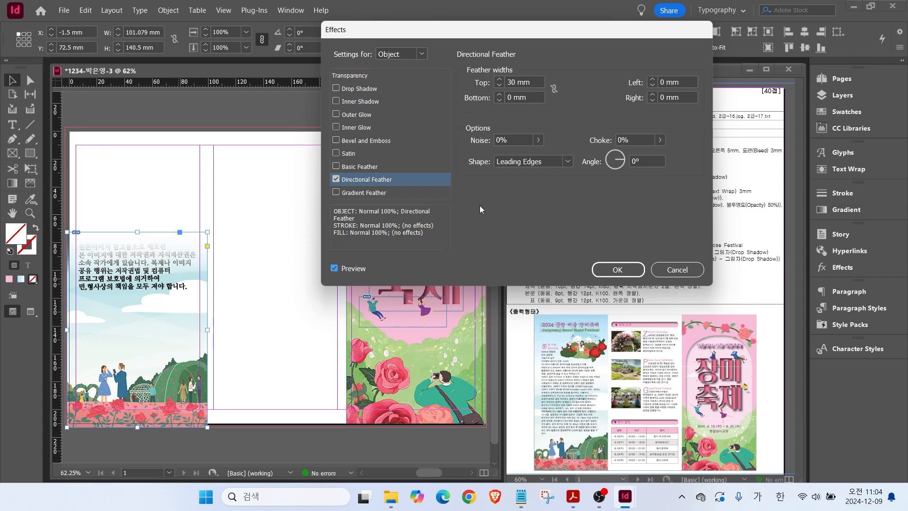
{"action": "left_click_drag", "start_coordinate": [538, 82], "coordinate": [461, 86]}
{"action": "key", "text": "Return"}
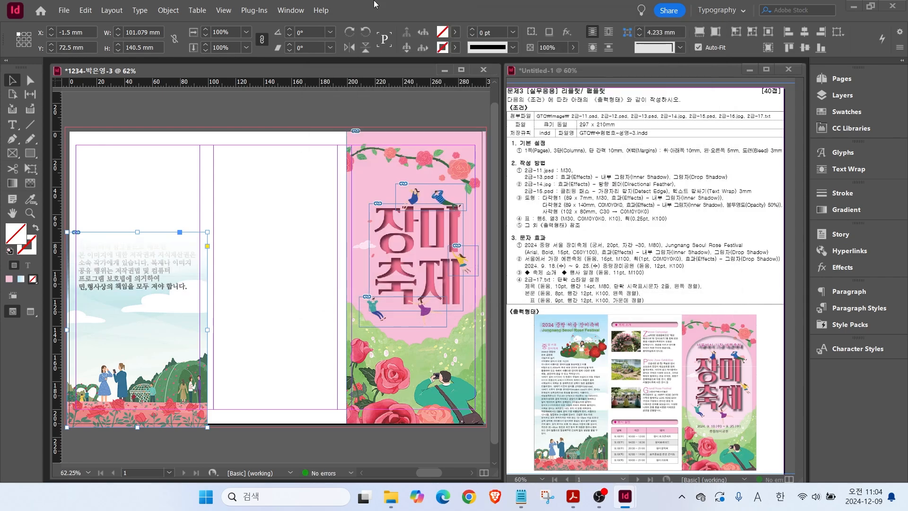
Apply a Drop Shadow effect to the title graphic.
{"action": "right_click", "coordinate": [388, 237]}
{"action": "mouse_move", "coordinate": [473, 255]}
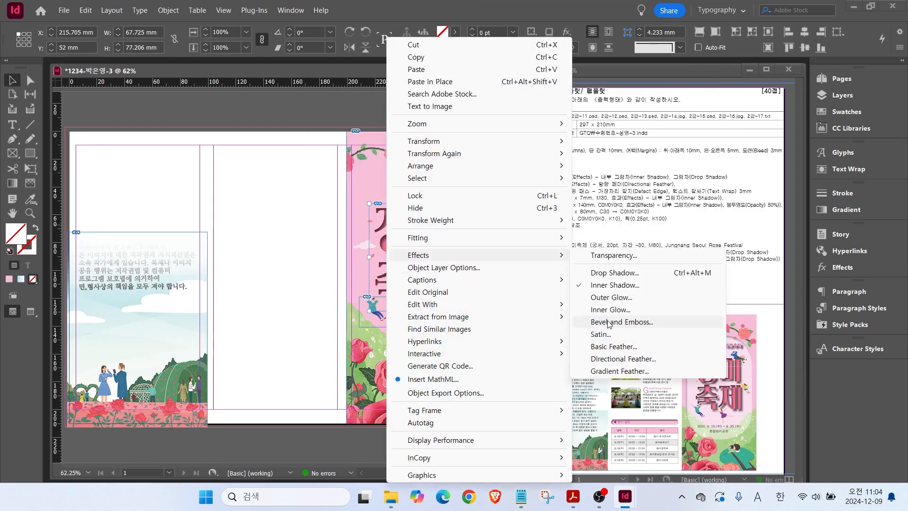
{"action": "left_click", "coordinate": [614, 274]}
{"action": "key", "text": "Return"}
{"action": "left_click", "coordinate": [306, 266]}
Place 2급-15.psd at the top of the left page, about 70.5 mm wide at Y 19.5 mm.
{"action": "key", "text": "ctrl+d"}
{"action": "scroll", "coordinate": [308, 255], "scroll_direction": "down", "scroll_amount": 4}
{"action": "left_click", "coordinate": [442, 170]}
{"action": "left_click", "coordinate": [474, 350]}
{"action": "left_click_drag", "start_coordinate": [126, 161], "coordinate": [205, 225]}
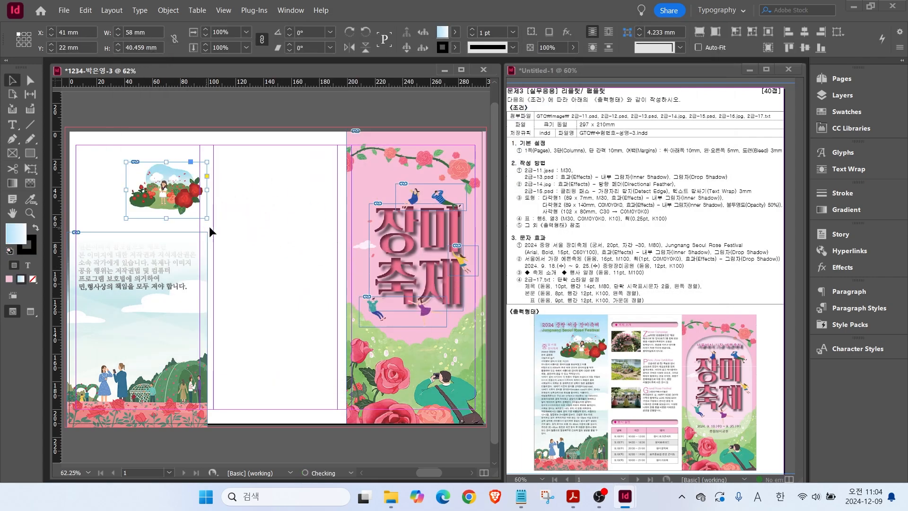
{"action": "left_click_drag", "start_coordinate": [125, 163], "coordinate": [108, 150]}
{"action": "left_click_drag", "start_coordinate": [132, 190], "coordinate": [132, 200]}
Set the illustration's clipping path to Detect Edges.
{"action": "key", "text": "ctrl"}
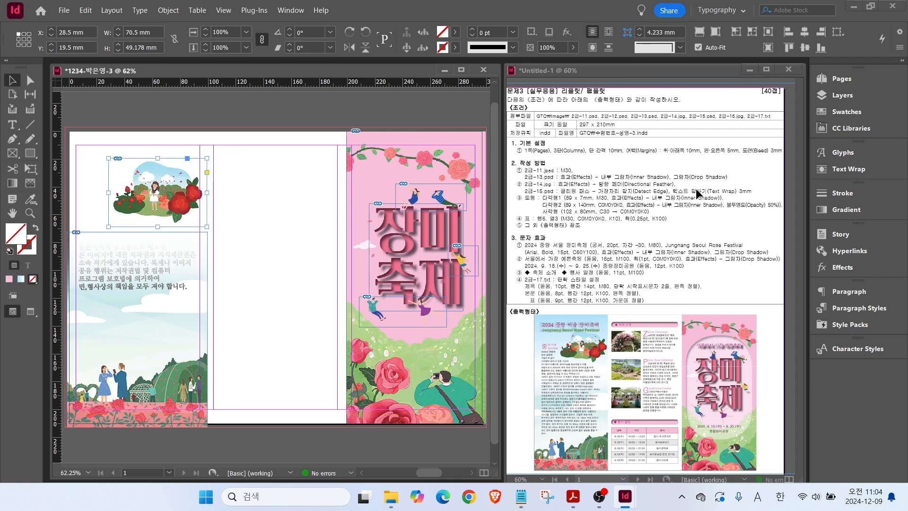
{"action": "left_click", "coordinate": [169, 10]}
{"action": "mouse_move", "coordinate": [196, 345]}
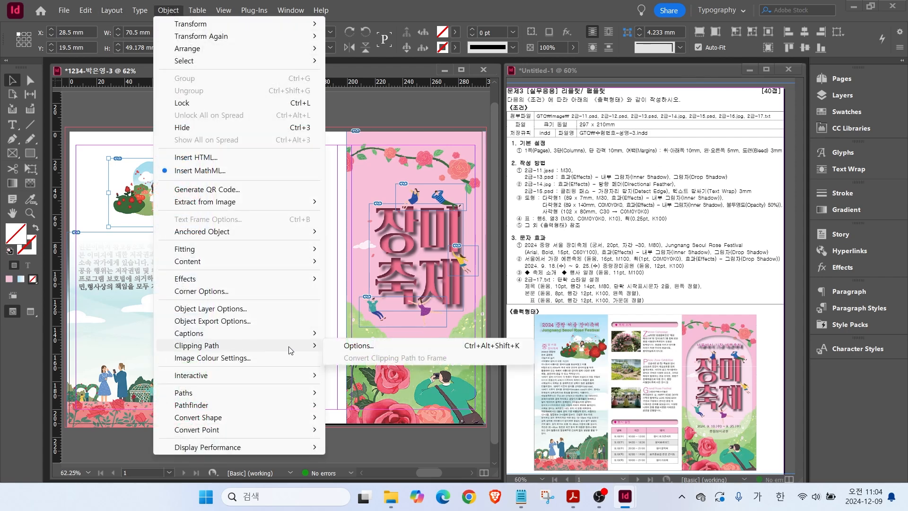
{"action": "left_click", "coordinate": [355, 347]}
{"action": "left_click", "coordinate": [390, 173]}
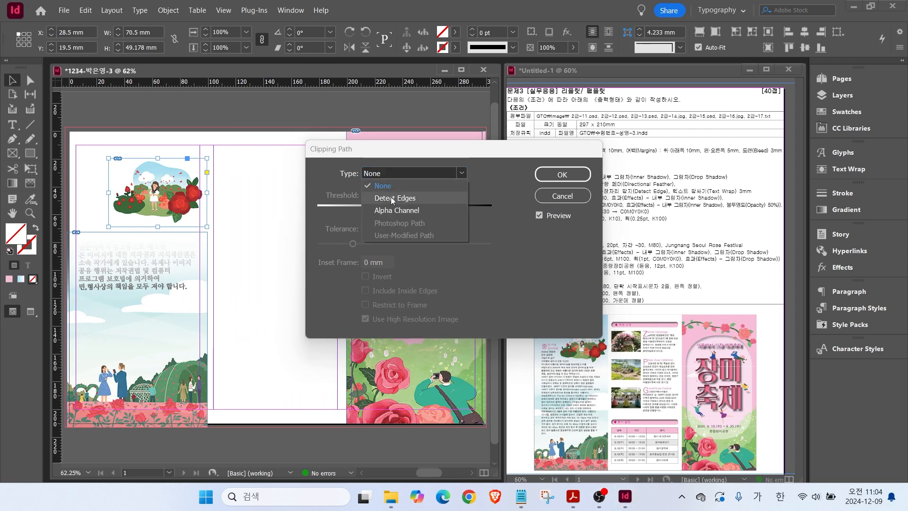
{"action": "left_click", "coordinate": [390, 198]}
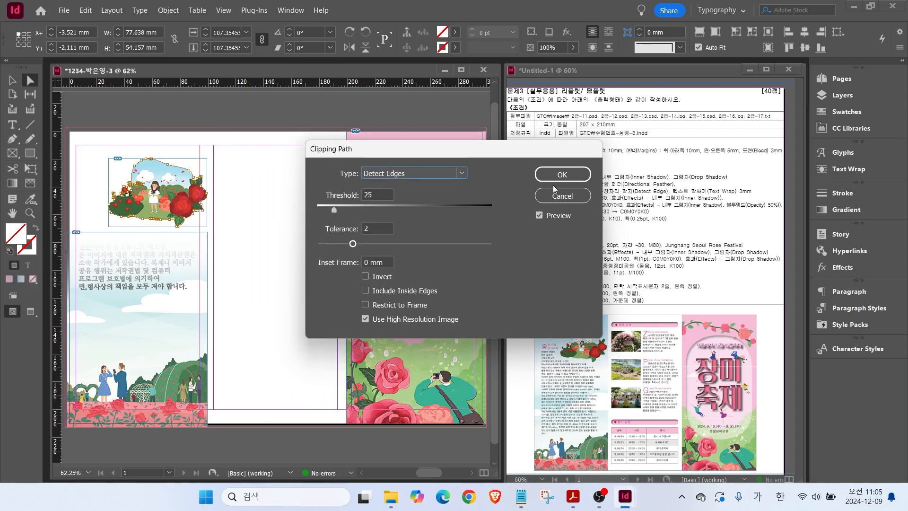
{"action": "left_click", "coordinate": [560, 175]}
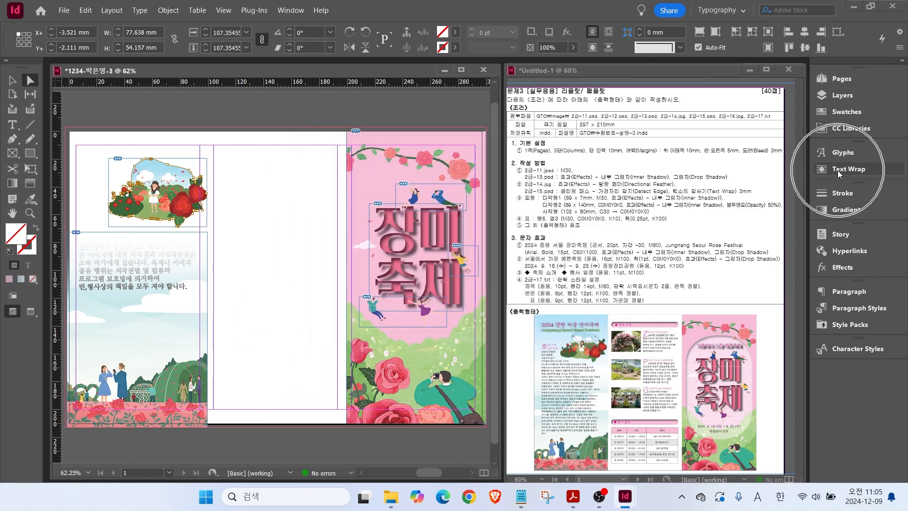
Wrap text around the illustration's shape with a 3 mm offset.
{"action": "left_click", "coordinate": [838, 169]}
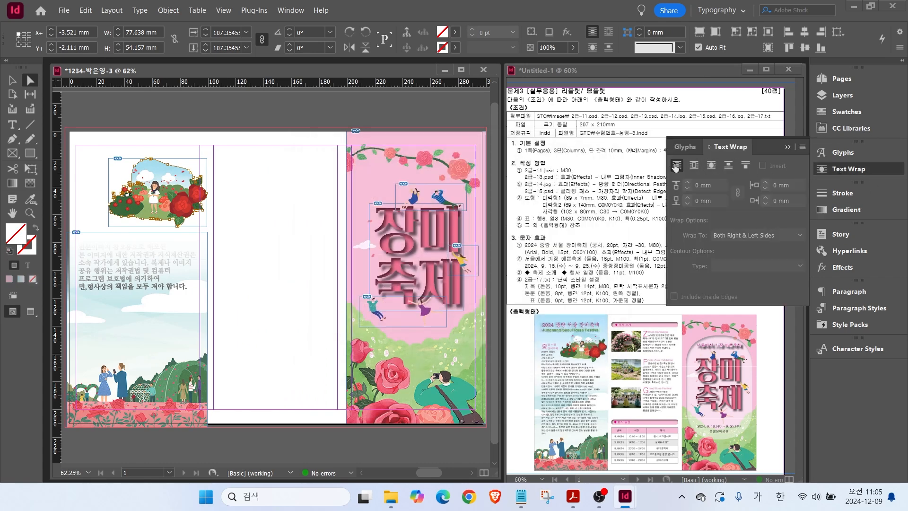
{"action": "left_click", "coordinate": [712, 165]}
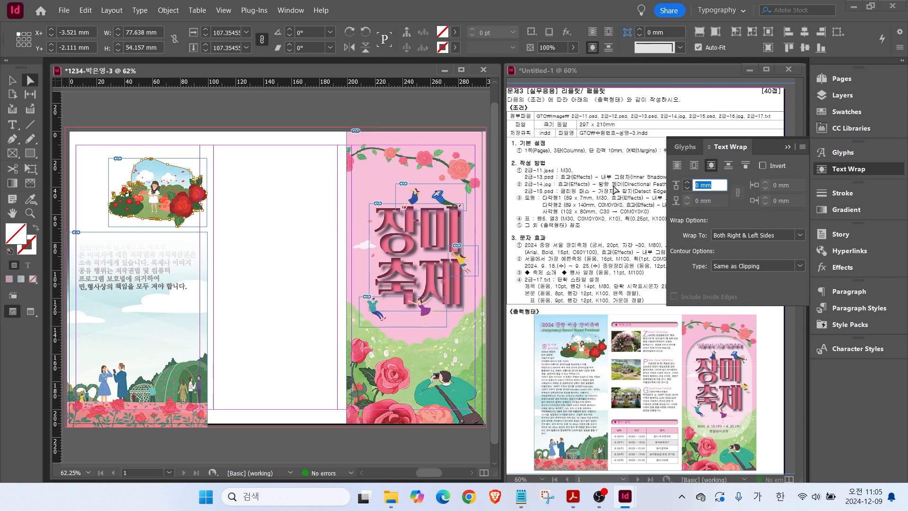
{"action": "type", "text": "3"}
{"action": "key", "text": "Return"}
{"action": "left_click", "coordinate": [282, 236]}
Place 2급-16.jpg beside the illustration and crop its frame to 21.75 mm tall.
{"action": "key", "text": "ctrl+d"}
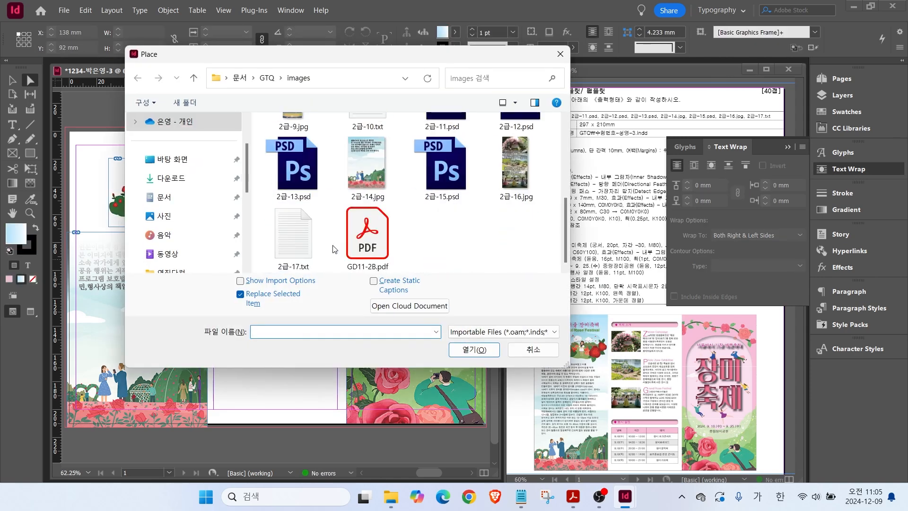
{"action": "left_click", "coordinate": [473, 349]}
{"action": "left_click_drag", "start_coordinate": [210, 158], "coordinate": [254, 190]}
{"action": "left_click", "coordinate": [13, 80]}
{"action": "scroll", "coordinate": [250, 190], "scroll_direction": "up", "scroll_amount": 2}
{"action": "left_click", "coordinate": [847, 169]}
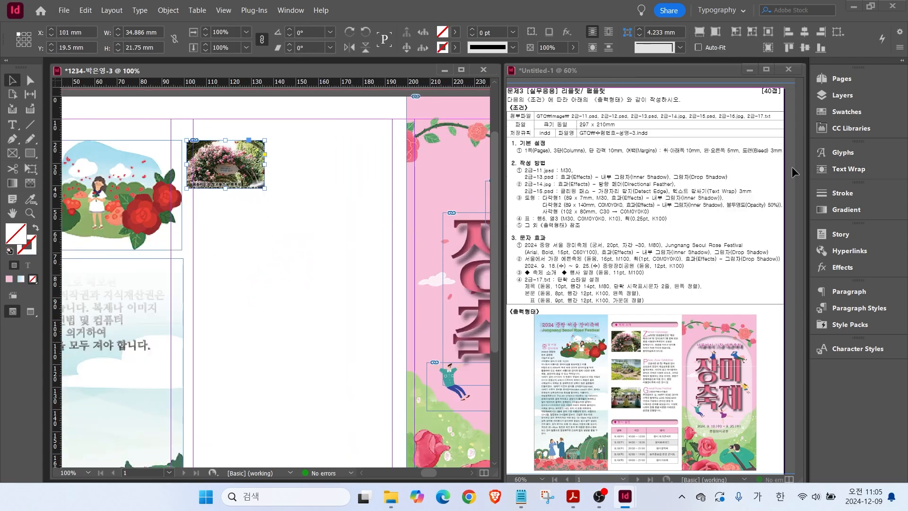
Duplicate the photo frame twice below, then adjust the contents and spacing of the copies.
{"action": "left_click_drag", "start_coordinate": [250, 175], "coordinate": [251, 302]}
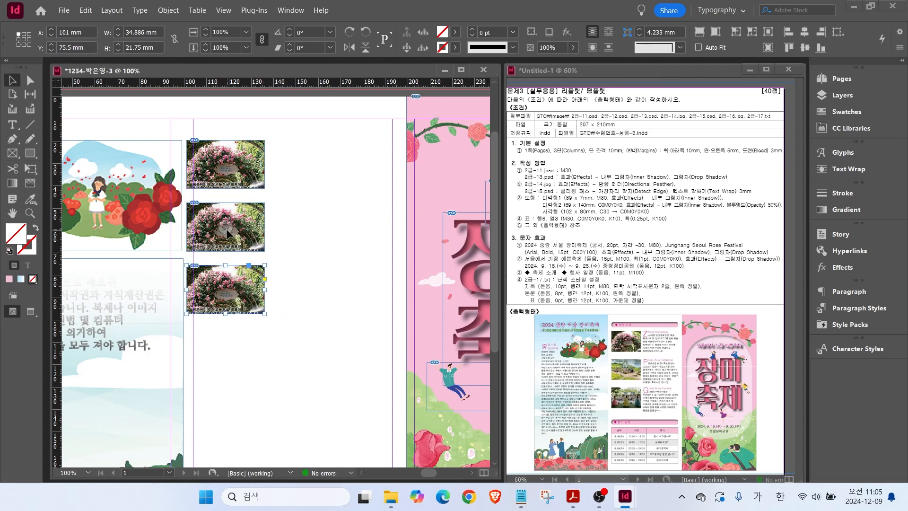
{"action": "left_click_drag", "start_coordinate": [228, 233], "coordinate": [228, 186]}
{"action": "left_click", "coordinate": [237, 255]}
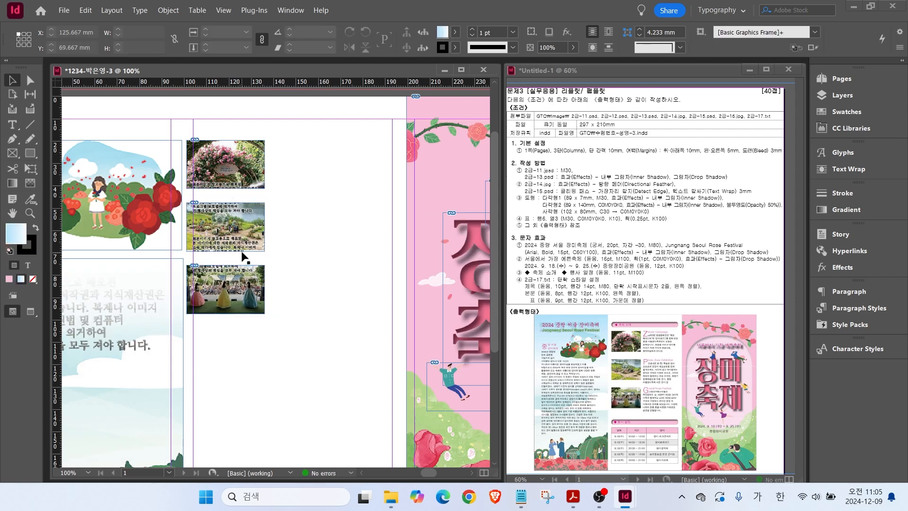
{"action": "left_click_drag", "start_coordinate": [242, 293], "coordinate": [242, 359]}
{"action": "left_click_drag", "start_coordinate": [238, 235], "coordinate": [241, 263]}
{"action": "left_click_drag", "start_coordinate": [253, 359], "coordinate": [253, 342]}
Move all three stacked photos together down to Y 30.375 mm.
{"action": "left_click_drag", "start_coordinate": [296, 385], "coordinate": [220, 179]}
{"action": "left_click_drag", "start_coordinate": [240, 177], "coordinate": [240, 201]}
{"action": "left_click", "coordinate": [267, 299]}
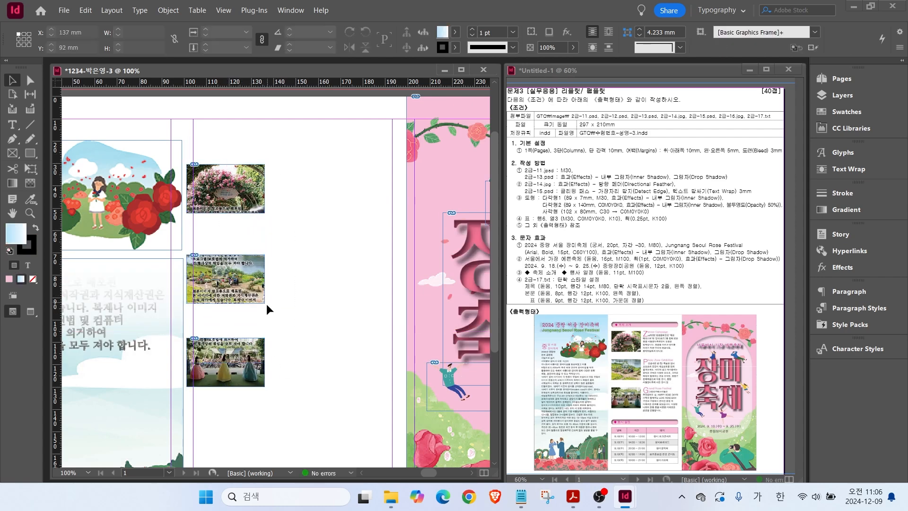
{"action": "left_click_drag", "start_coordinate": [286, 310], "coordinate": [387, 290]}
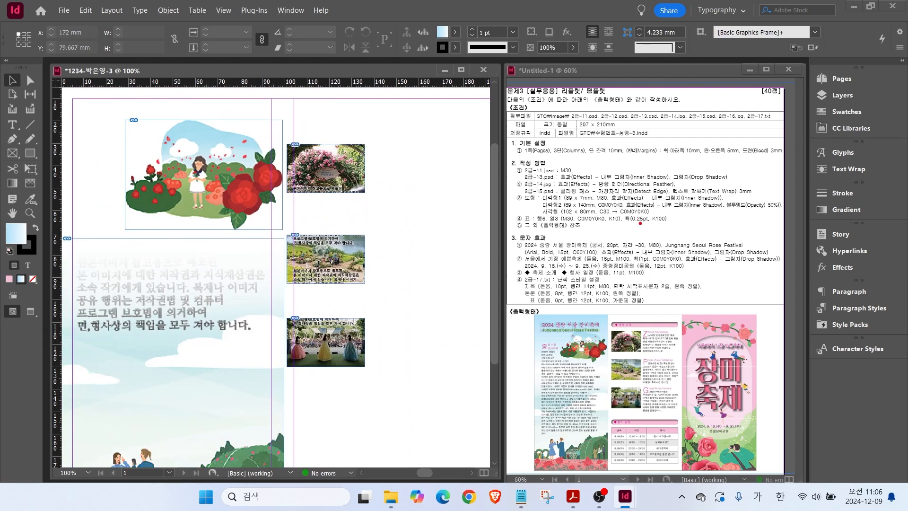
{"action": "left_click_drag", "start_coordinate": [522, 185], "coordinate": [561, 213]}
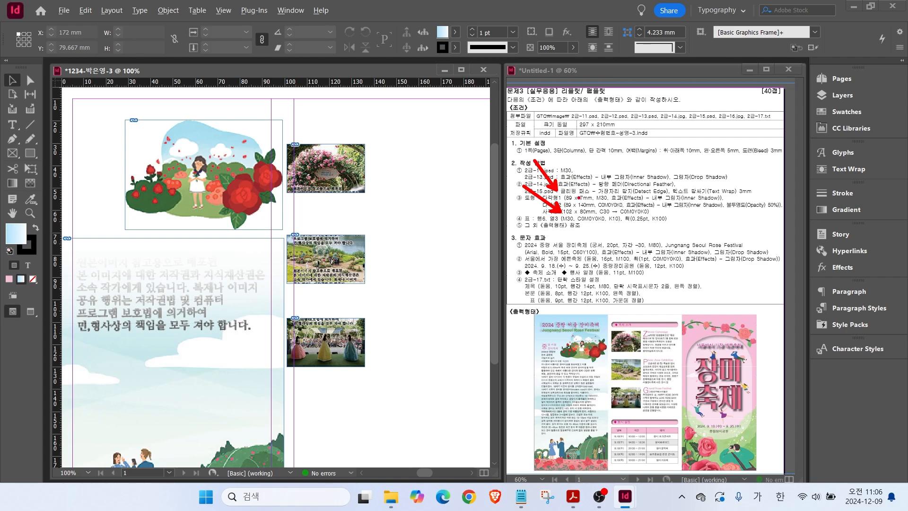
Draw an 89 × 7 mm rectangle and move it to the top of the middle column.
{"action": "left_click_drag", "start_coordinate": [569, 204], "coordinate": [634, 204]}
{"action": "left_click", "coordinate": [30, 153]}
{"action": "left_click", "coordinate": [372, 194]}
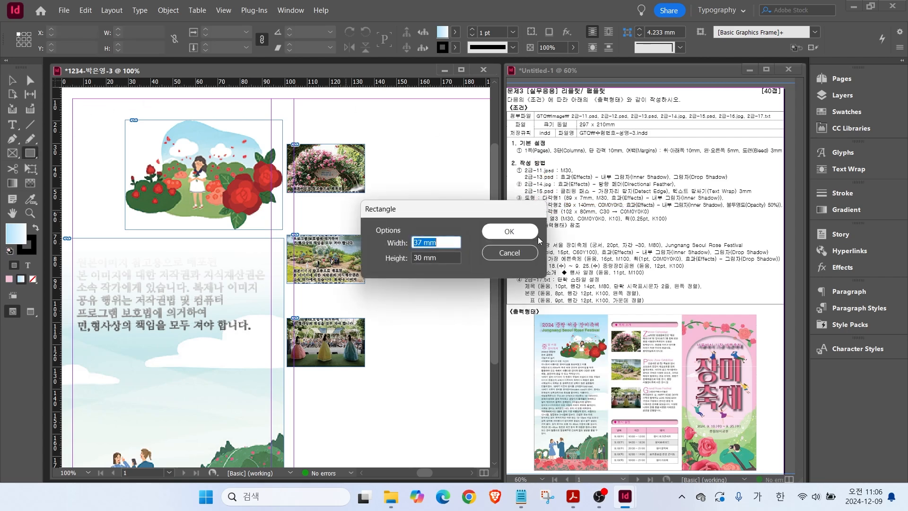
{"action": "type", "text": "89"}
{"action": "key", "text": "Tab"}
{"action": "type", "text": "7"}
{"action": "key", "text": "Return"}
{"action": "left_click", "coordinate": [12, 81]}
{"action": "left_click_drag", "start_coordinate": [395, 221], "coordinate": [343, 122]}
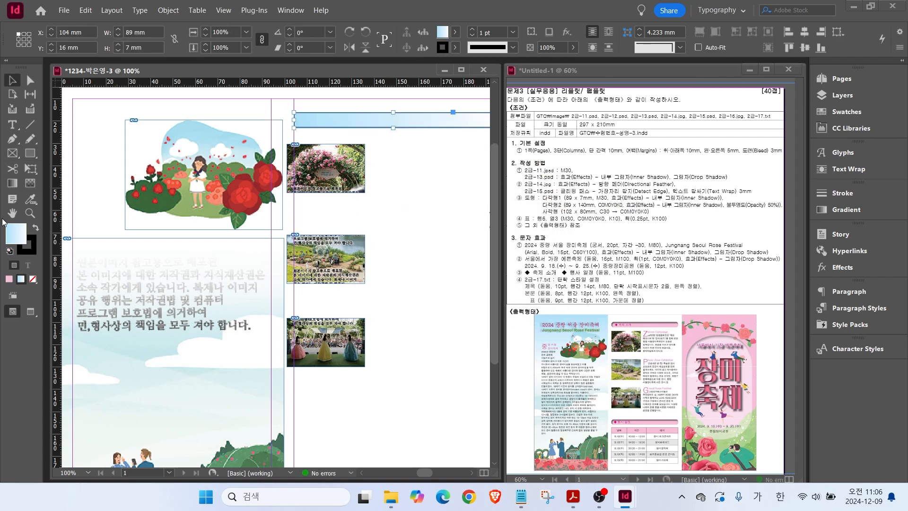
Fill the bar with C=0 M=30 pink, remove its outline, and give it rounded corners.
{"action": "left_click", "coordinate": [847, 112]}
{"action": "left_click", "coordinate": [702, 294]}
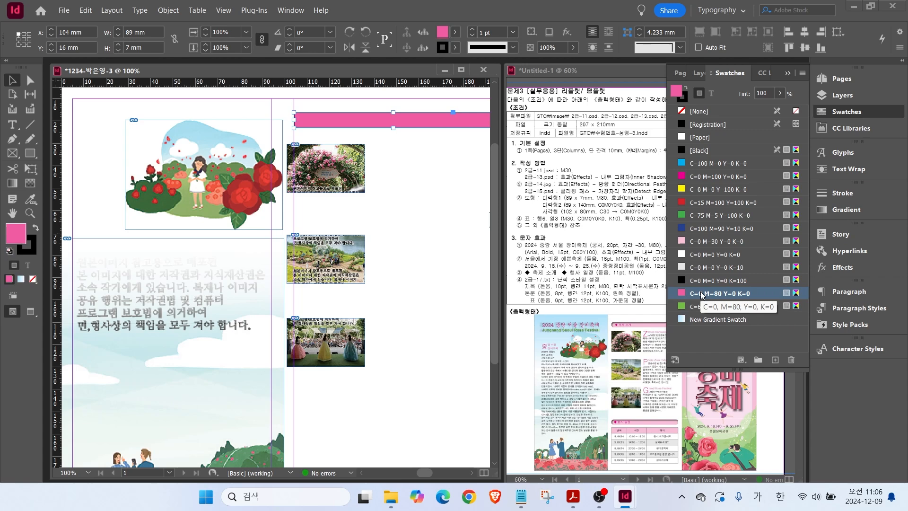
{"action": "left_click", "coordinate": [700, 241]}
{"action": "key", "text": "x"}
{"action": "left_click", "coordinate": [33, 280]}
{"action": "left_click", "coordinate": [33, 280]}
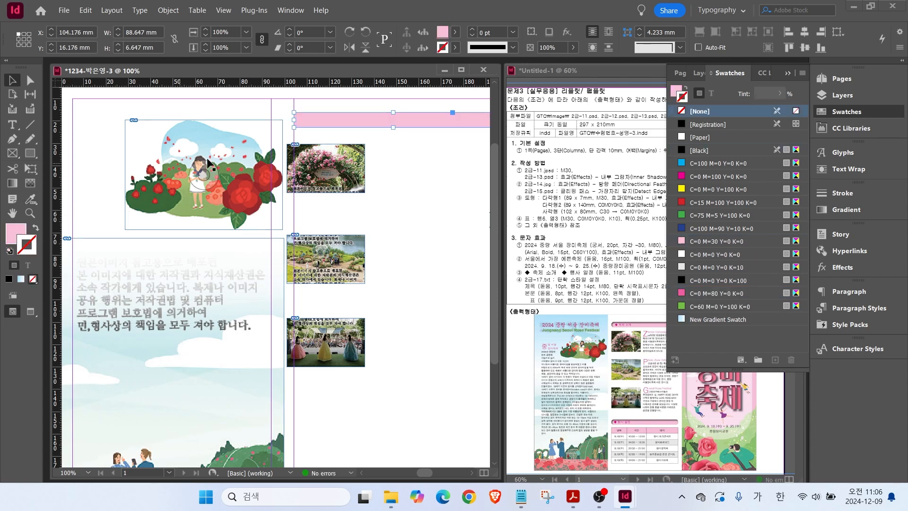
{"action": "left_click", "coordinate": [829, 113]}
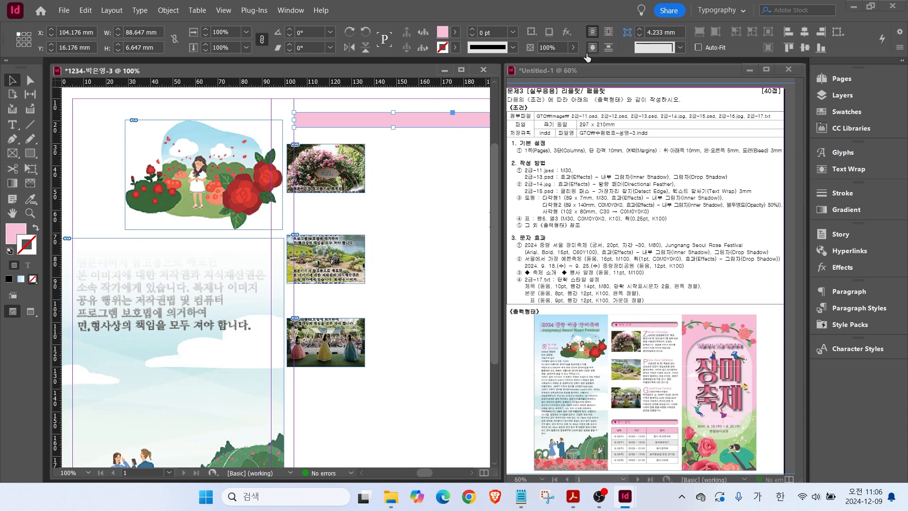
{"action": "left_click", "coordinate": [665, 48]}
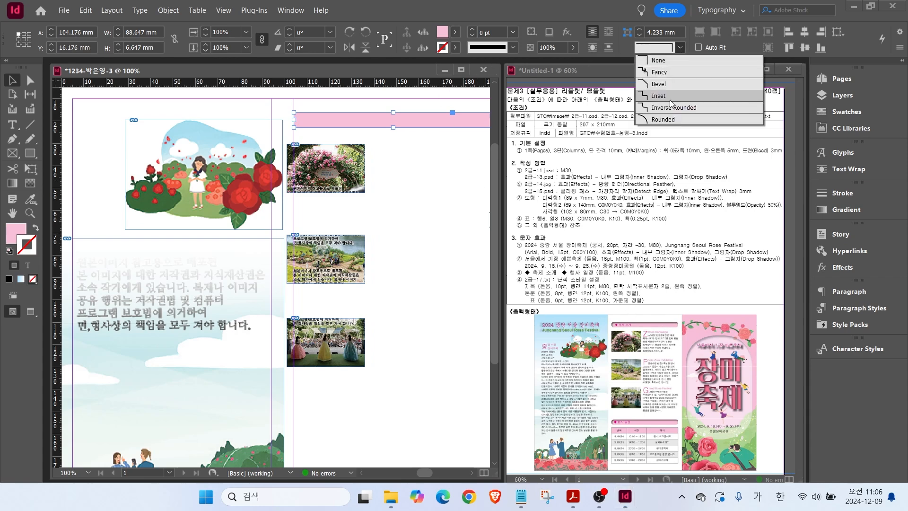
{"action": "left_click", "coordinate": [661, 122]}
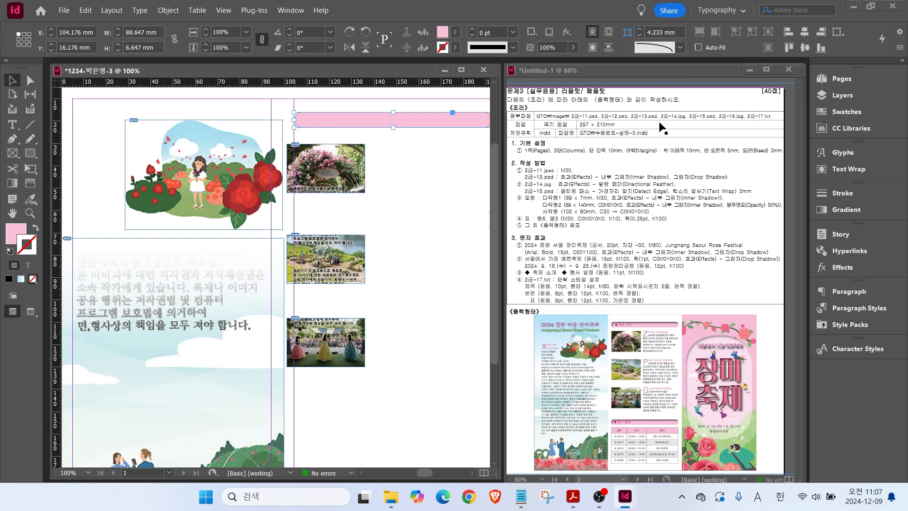
Add an inner shadow effect to the pink bar.
{"action": "right_click", "coordinate": [361, 114]}
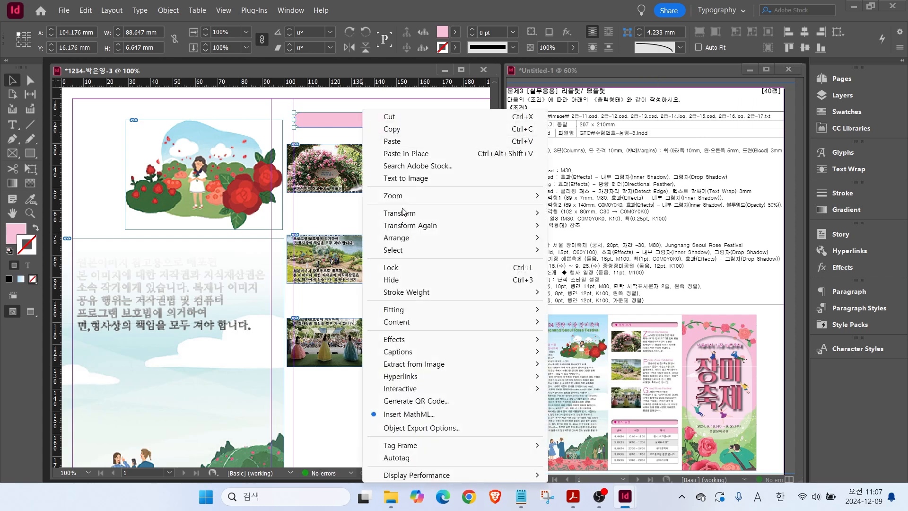
{"action": "mouse_move", "coordinate": [444, 341]}
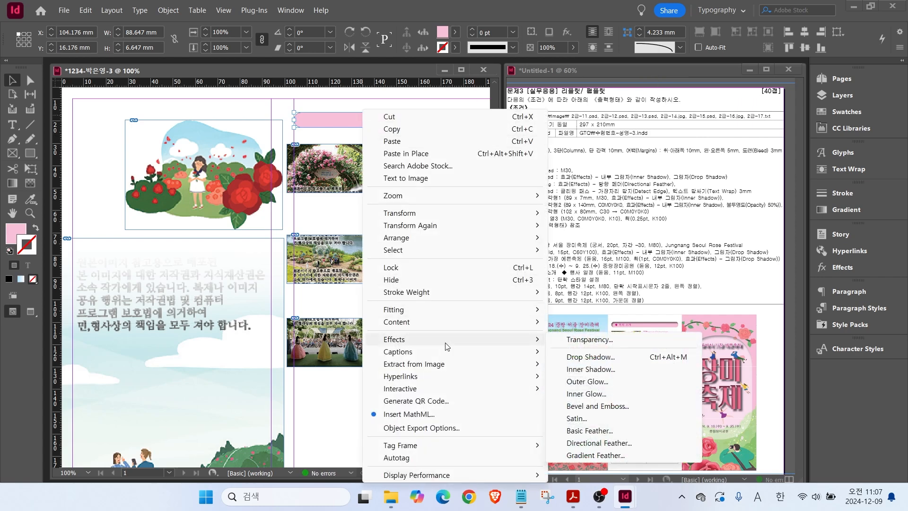
{"action": "left_click", "coordinate": [581, 370]}
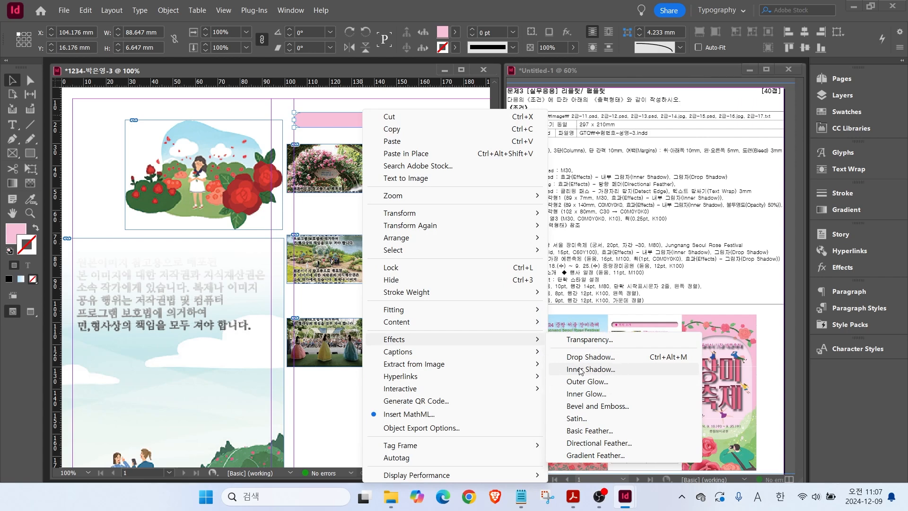
{"action": "left_click", "coordinate": [625, 269]}
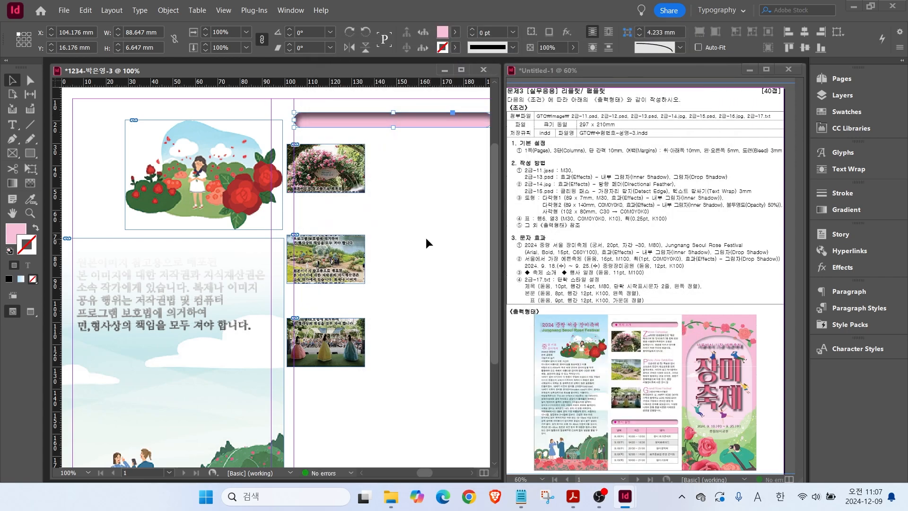
{"action": "key", "text": "Hangul"}
Lower the bar's inner shadow distance to 1 mm and copy the bar near the column bottom.
{"action": "left_click_drag", "start_coordinate": [411, 325], "coordinate": [337, 333]}
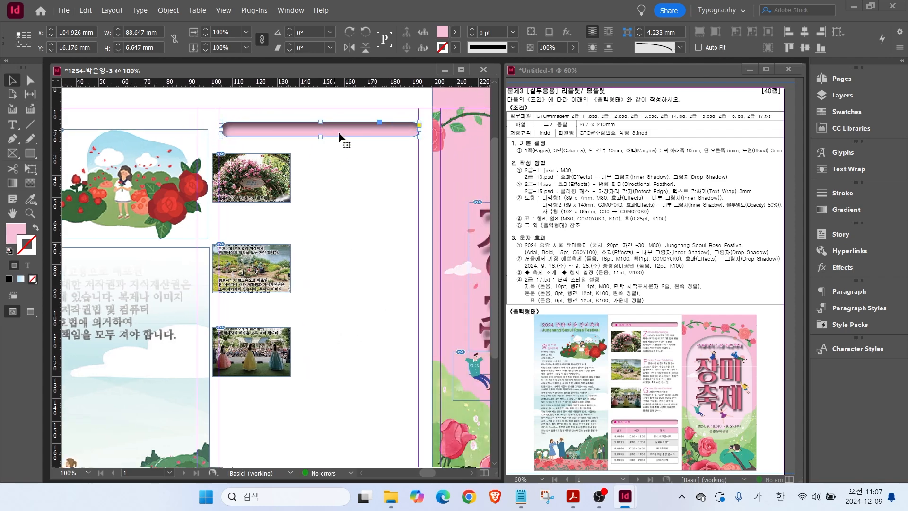
{"action": "right_click", "coordinate": [336, 131]}
{"action": "mouse_move", "coordinate": [363, 341]}
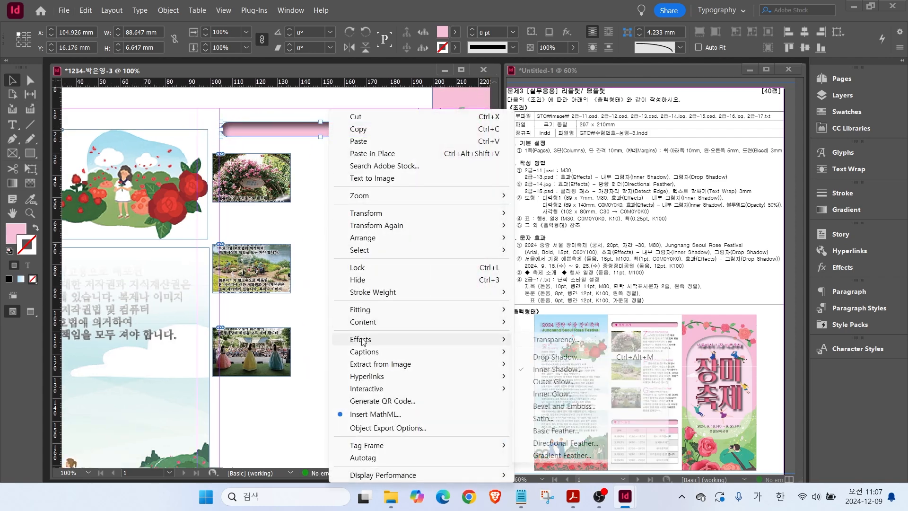
{"action": "left_click", "coordinate": [536, 370]}
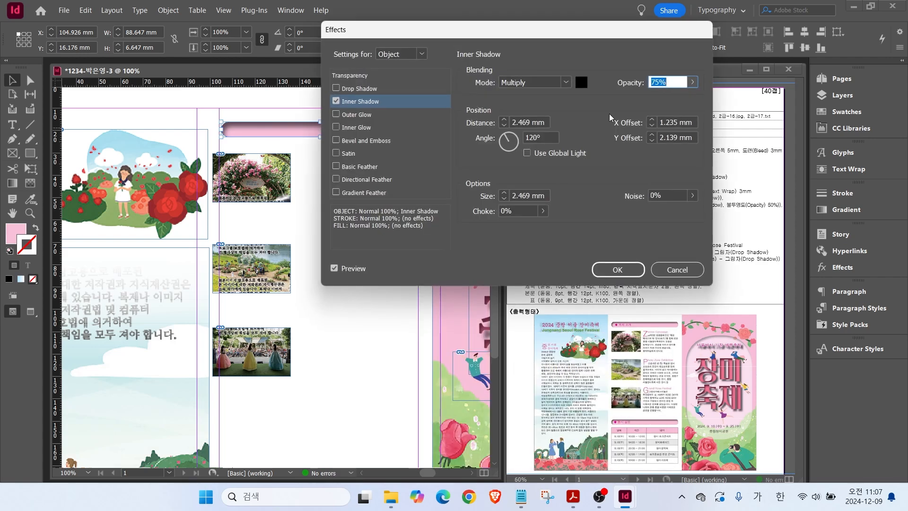
{"action": "left_click", "coordinate": [504, 126]}
{"action": "left_click", "coordinate": [504, 125]}
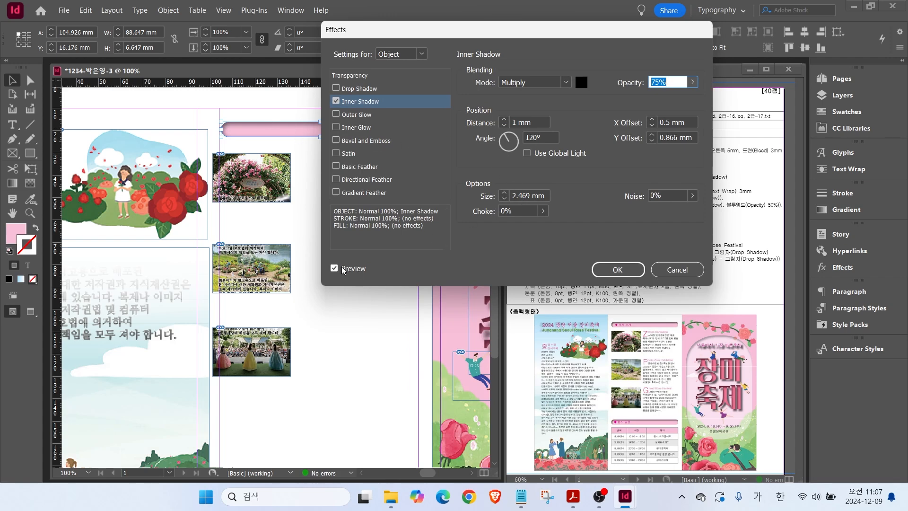
{"action": "left_click", "coordinate": [618, 269]}
{"action": "left_click_drag", "start_coordinate": [331, 129], "coordinate": [331, 402]}
{"action": "left_click", "coordinate": [294, 236]}
Draw an 89 × 140 mm rectangle.
{"action": "key", "text": "m"}
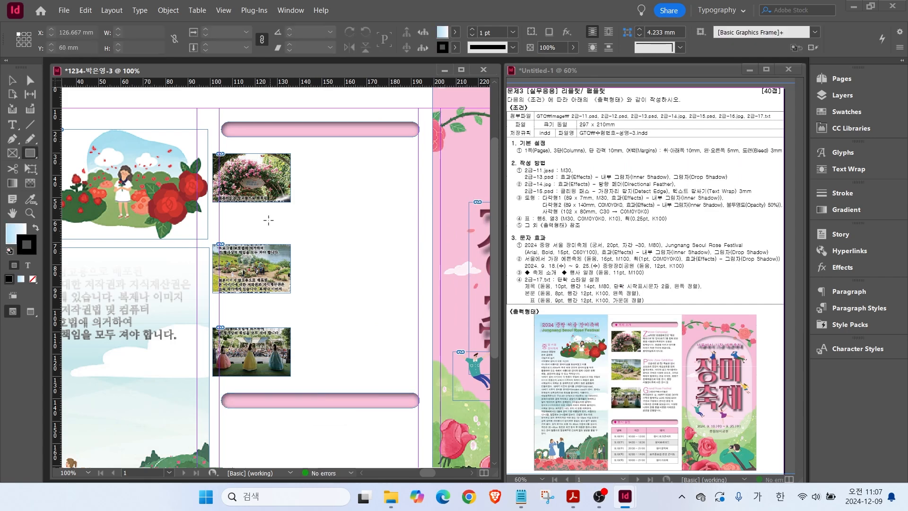
{"action": "left_click", "coordinate": [267, 219]}
{"action": "type", "text": "1"}
{"action": "type", "text": "89"}
{"action": "key", "text": "Tab"}
{"action": "type", "text": "140"}
{"action": "key", "text": "Return"}
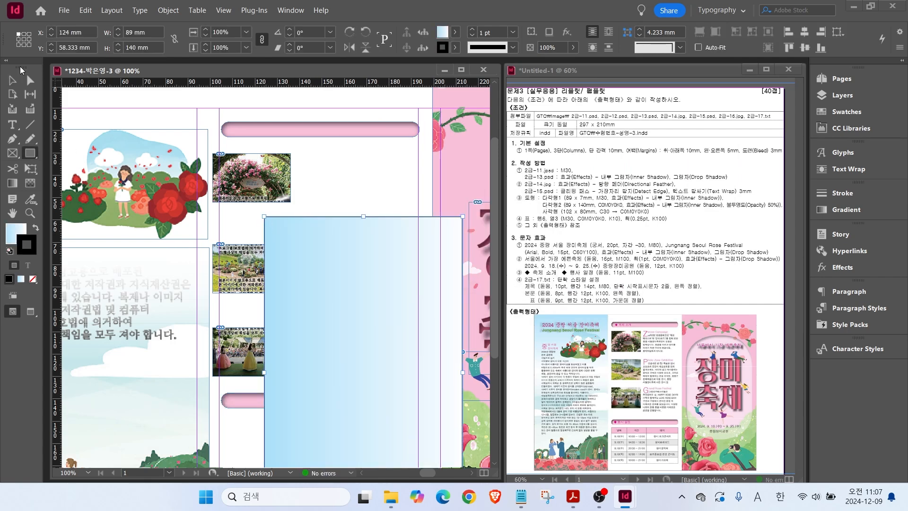
Give the rectangle a white fill with no outline and move it onto the cover panel.
{"action": "left_click", "coordinate": [32, 279]}
{"action": "left_click", "coordinate": [847, 112]}
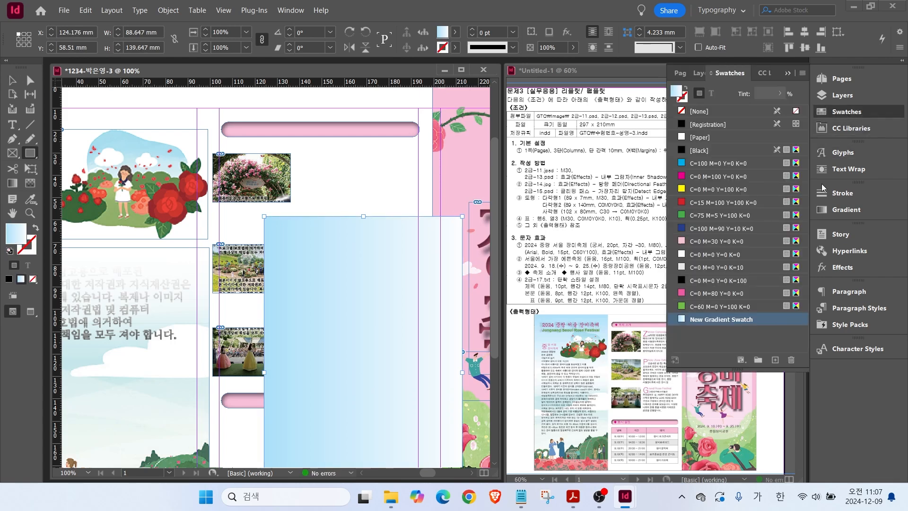
{"action": "left_click", "coordinate": [696, 268]}
{"action": "left_click", "coordinate": [693, 256]}
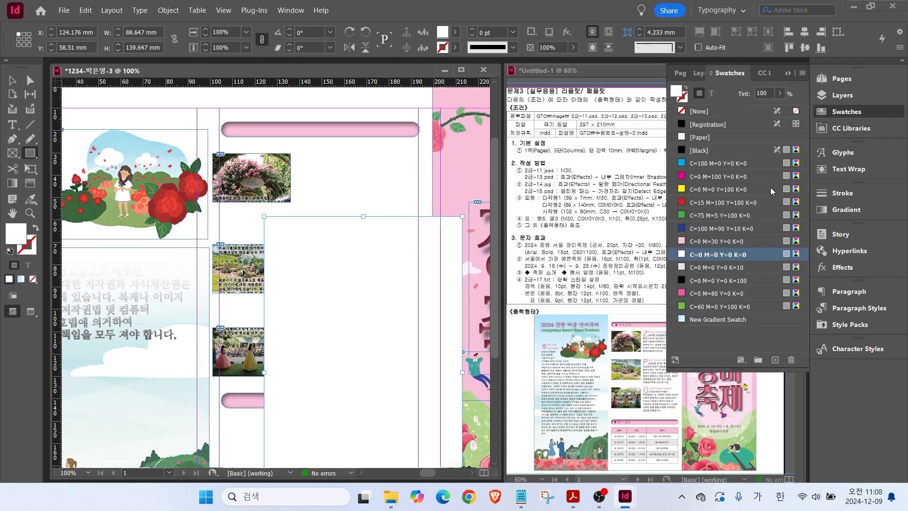
{"action": "left_click", "coordinate": [847, 112]}
{"action": "left_click_drag", "start_coordinate": [429, 472], "coordinate": [437, 473]}
{"action": "key", "text": "v"}
{"action": "left_click_drag", "start_coordinate": [128, 306], "coordinate": [305, 230]}
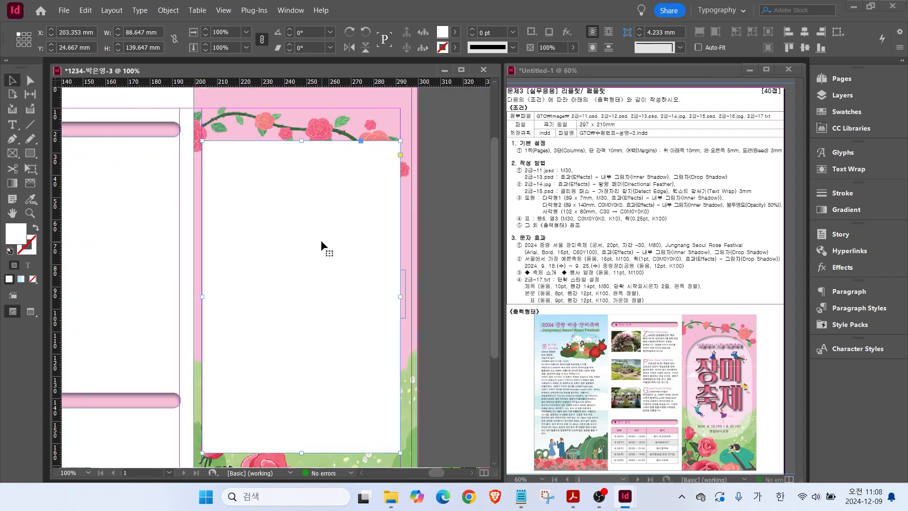
Round the white rectangle's corners with a 30 mm corner size.
{"action": "left_click", "coordinate": [681, 48]}
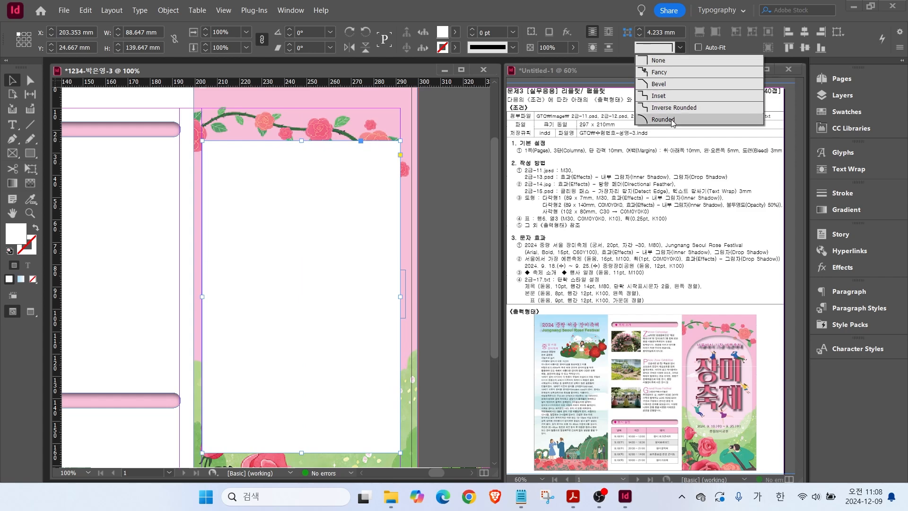
{"action": "left_click", "coordinate": [670, 121]}
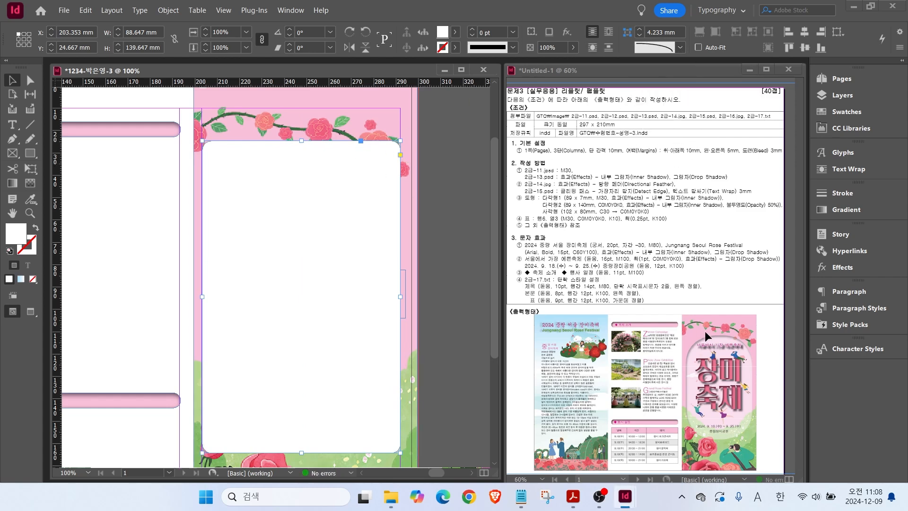
{"action": "triple_click", "coordinate": [678, 31]}
{"action": "type", "text": "20"}
{"action": "key", "text": "Return"}
{"action": "triple_click", "coordinate": [663, 31]}
{"action": "type", "text": "30"}
{"action": "key", "text": "Return"}
{"action": "right_click", "coordinate": [298, 247]}
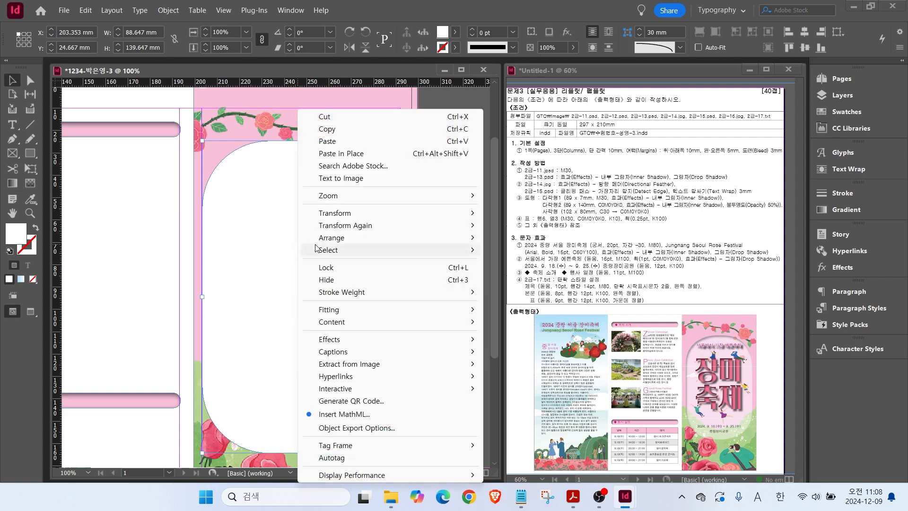
Place the white frame behind the 장미축제 title, set 50% opacity, and nudge it down.
{"action": "mouse_move", "coordinate": [346, 201]}
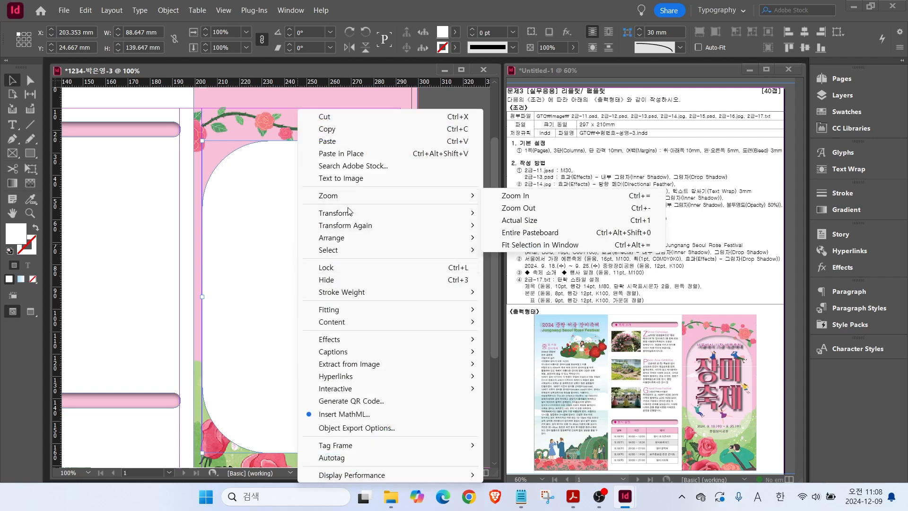
{"action": "mouse_move", "coordinate": [458, 238]}
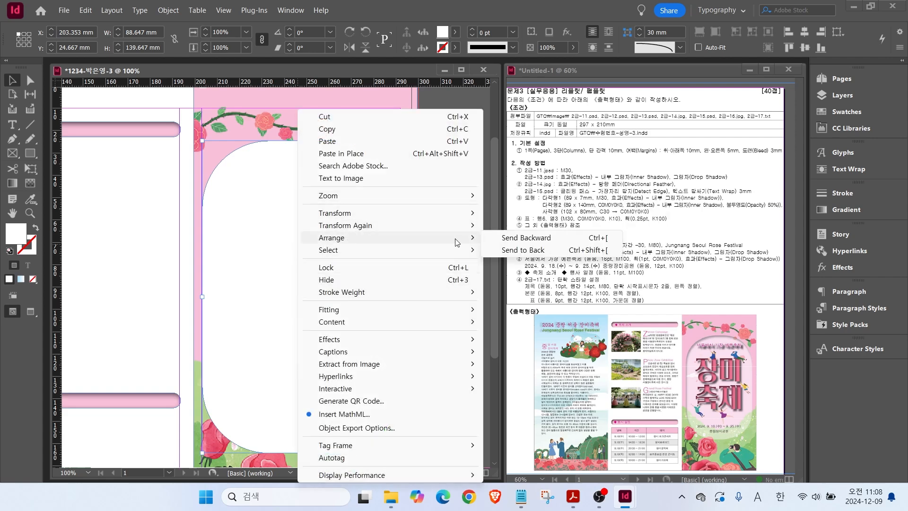
{"action": "left_click", "coordinate": [533, 238]}
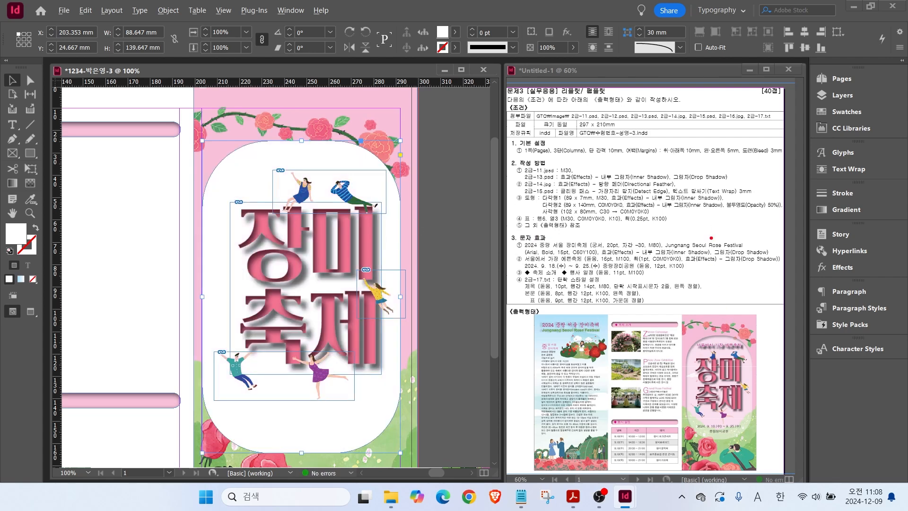
{"action": "mouse_move", "coordinate": [685, 211]}
{"action": "left_mouse_down"}
{"action": "mouse_move", "coordinate": [783, 211]}
{"action": "mouse_move", "coordinate": [804, 168]}
{"action": "left_mouse_up"}
{"action": "left_click_drag", "start_coordinate": [569, 51], "coordinate": [543, 23]}
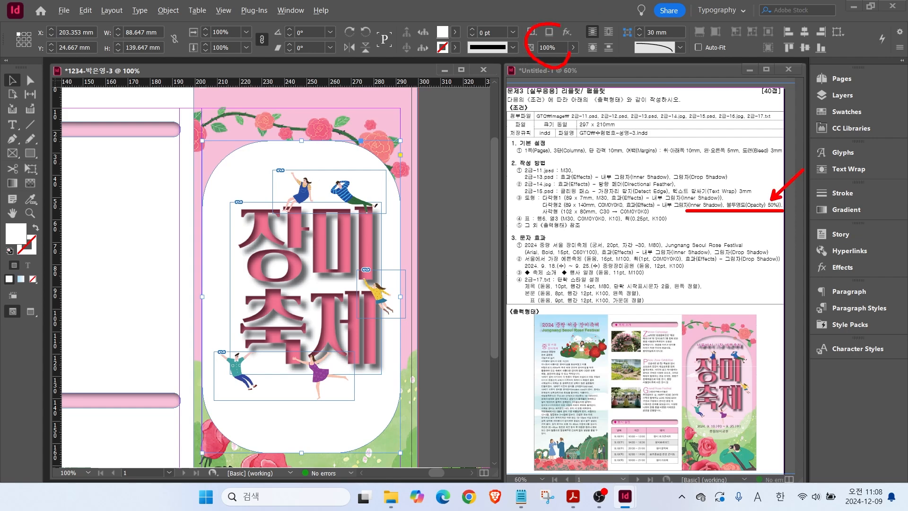
{"action": "key", "text": "Escape"}
{"action": "left_click", "coordinate": [563, 49]}
{"action": "type", "text": "50"}
{"action": "key", "text": "Return"}
{"action": "left_click_drag", "start_coordinate": [227, 148], "coordinate": [230, 150]}
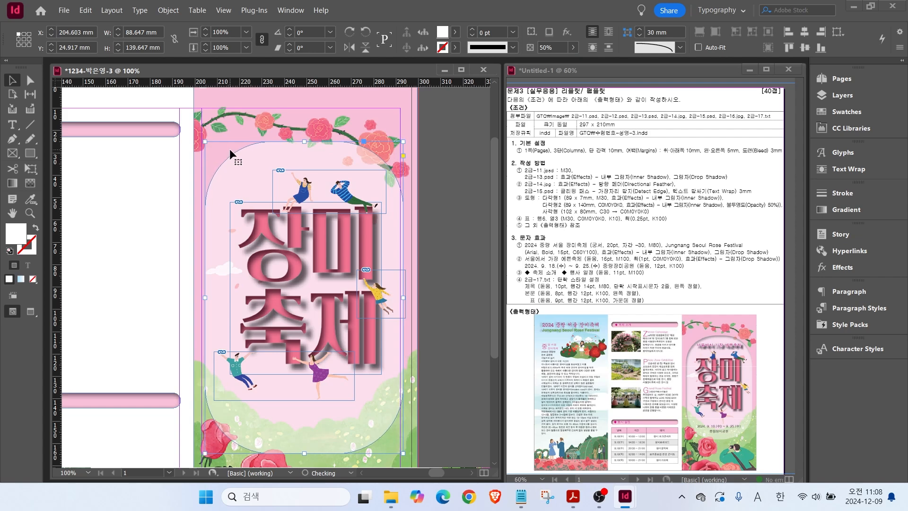
{"action": "key", "text": "shift+Down"}
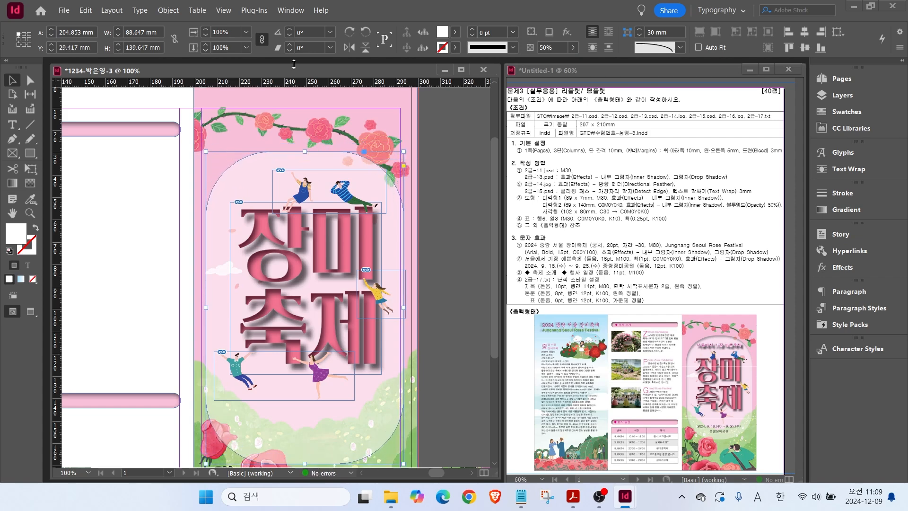
Add an inner shadow to the rounded panel.
{"action": "right_click", "coordinate": [226, 192]}
{"action": "mouse_move", "coordinate": [261, 336]}
{"action": "left_click", "coordinate": [455, 371]}
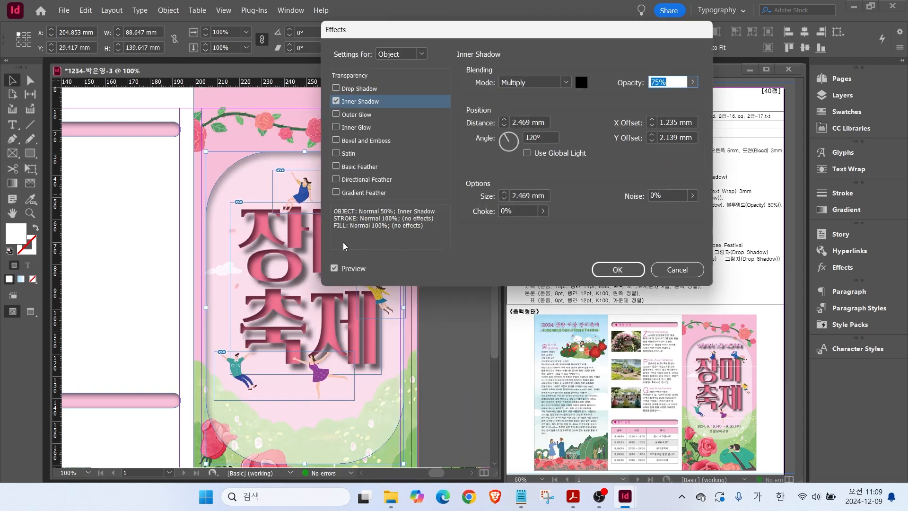
{"action": "left_click", "coordinate": [504, 127]}
{"action": "left_click", "coordinate": [617, 269]}
Give the 장미축제 title an inner shadow and a 2 mm drop shadow.
{"action": "right_click", "coordinate": [255, 257]}
{"action": "mouse_move", "coordinate": [331, 255]}
{"action": "left_click", "coordinate": [492, 273]}
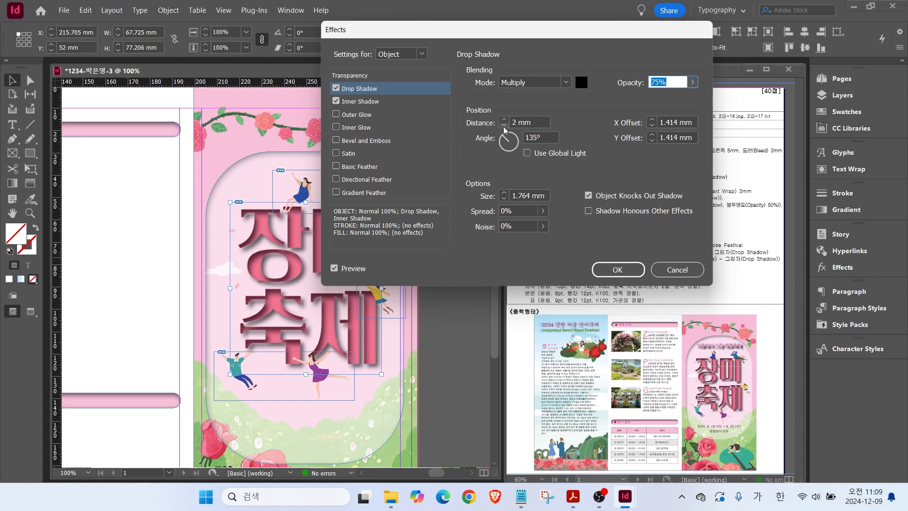
{"action": "left_click", "coordinate": [359, 101]}
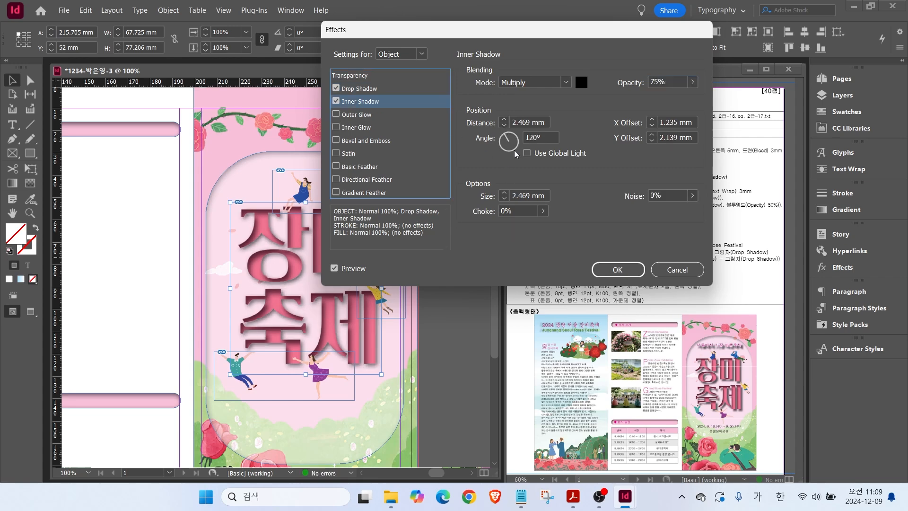
{"action": "left_click", "coordinate": [504, 126]}
{"action": "left_click", "coordinate": [504, 120]}
{"action": "left_click", "coordinate": [377, 90]}
{"action": "left_click", "coordinate": [504, 120]}
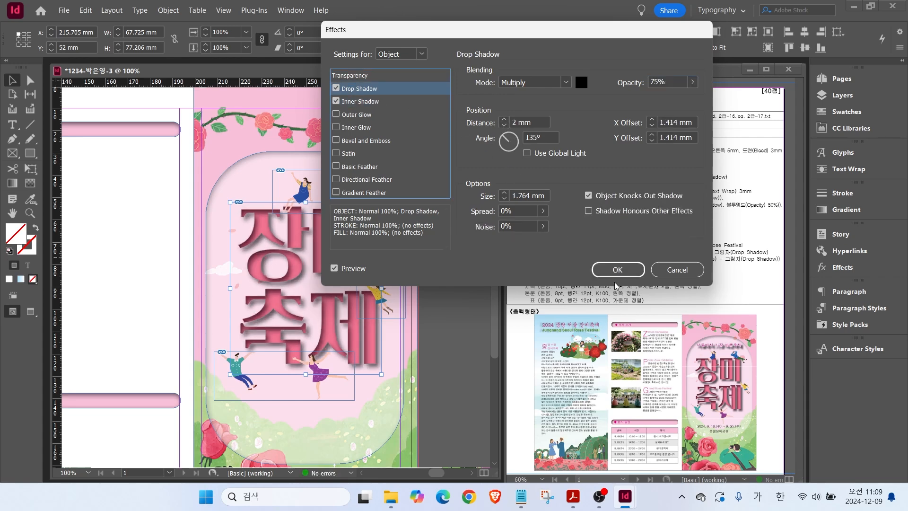
{"action": "left_click", "coordinate": [618, 270]}
{"action": "left_click", "coordinate": [118, 242]}
Bring the inside panels into view and start a new exact-size rectangle there.
{"action": "scroll", "coordinate": [118, 246], "scroll_direction": "down", "scroll_amount": 1}
{"action": "left_click_drag", "start_coordinate": [119, 255], "coordinate": [295, 243]}
{"action": "key", "text": "m"}
{"action": "left_click", "coordinate": [268, 192]}
Create the 102 × 80 mm rectangle with no outline.
{"action": "type", "text": "102"}
{"action": "key", "text": "Return"}
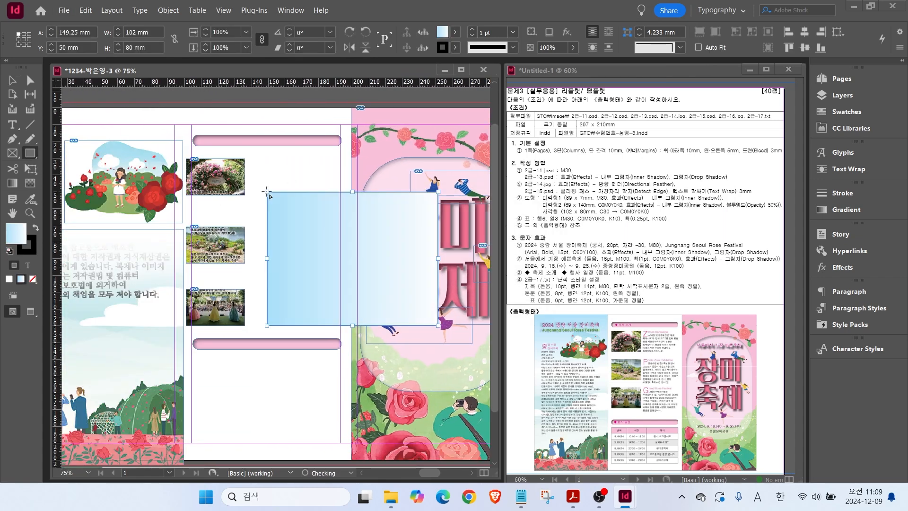
{"action": "left_click", "coordinate": [846, 111]}
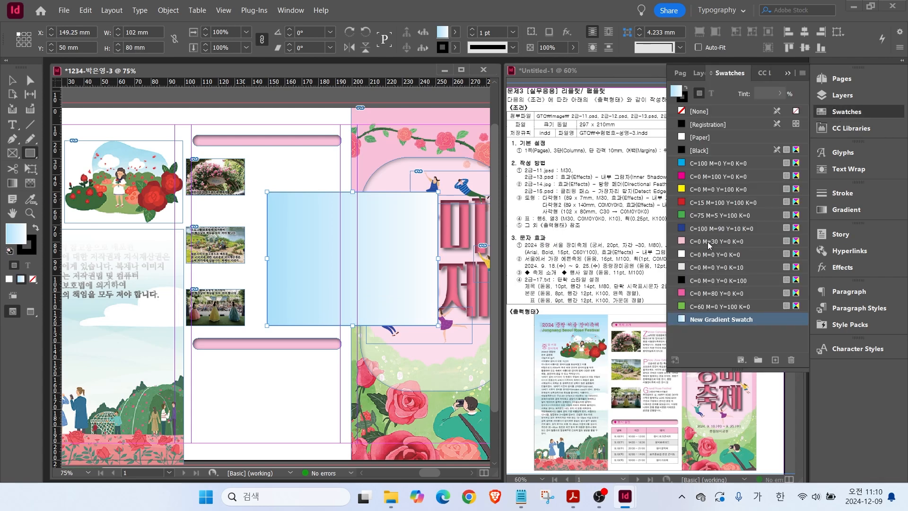
{"action": "left_click", "coordinate": [842, 113]}
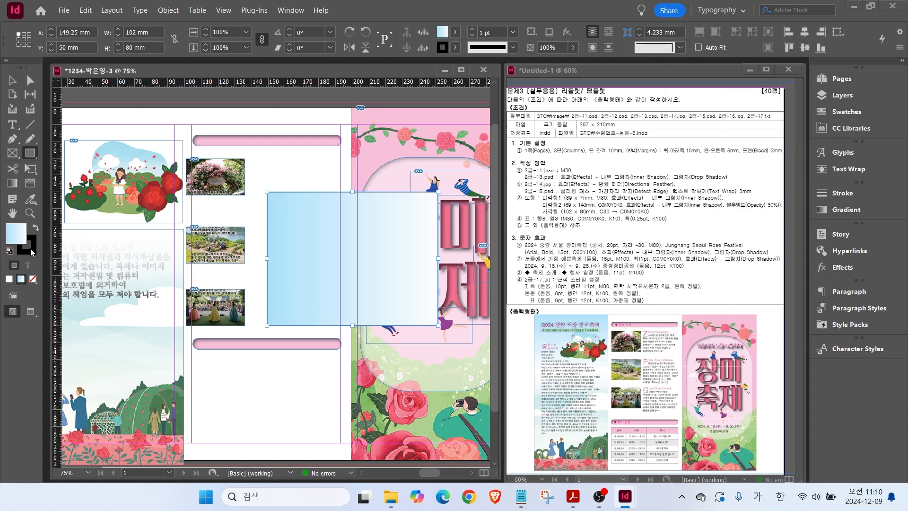
{"action": "left_click", "coordinate": [31, 249]}
{"action": "left_click", "coordinate": [32, 279]}
{"action": "left_click", "coordinate": [13, 236]}
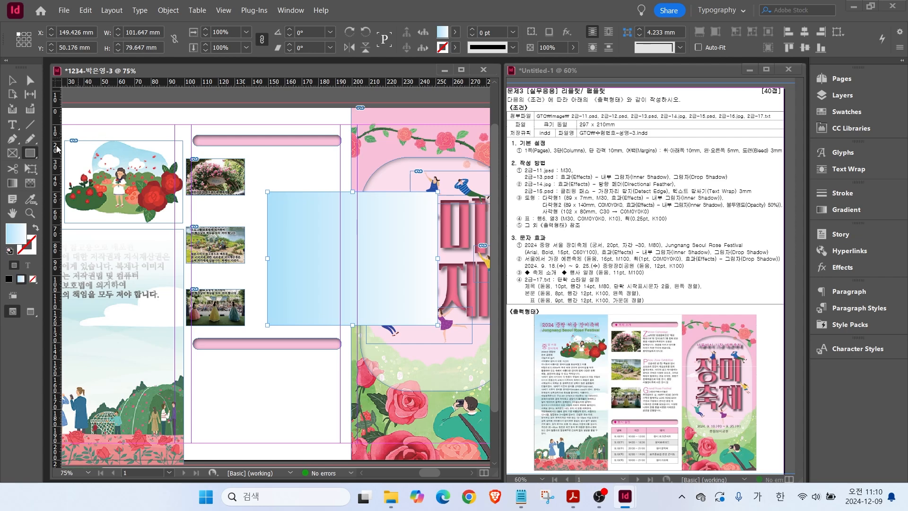
Set the light blue gradient angle to -90° and move the rectangle to the page's top-left corner.
{"action": "key", "text": "v"}
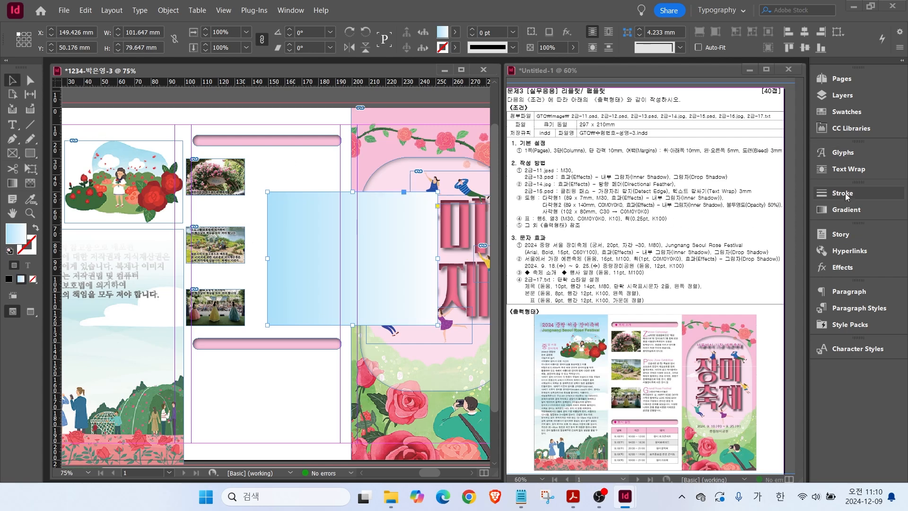
{"action": "left_click", "coordinate": [835, 212]}
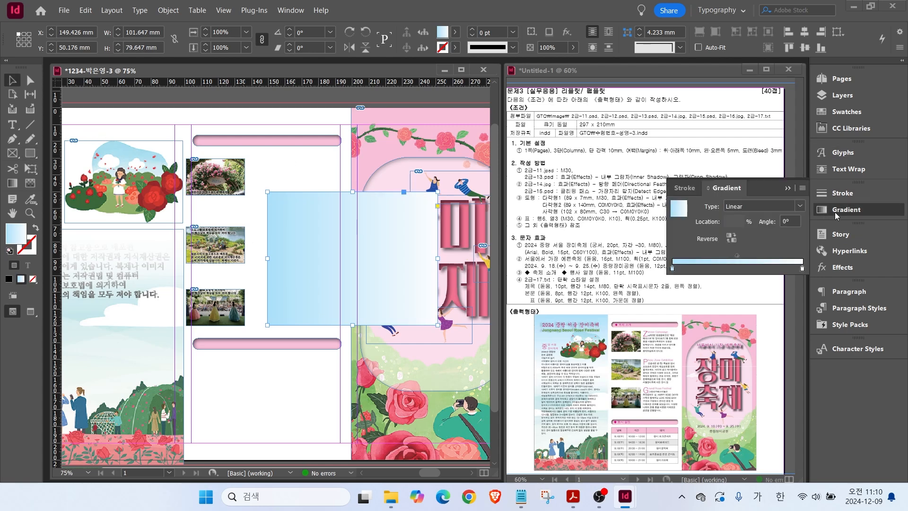
{"action": "left_click", "coordinate": [789, 221]}
{"action": "type", "text": "90"}
{"action": "key", "text": "Return"}
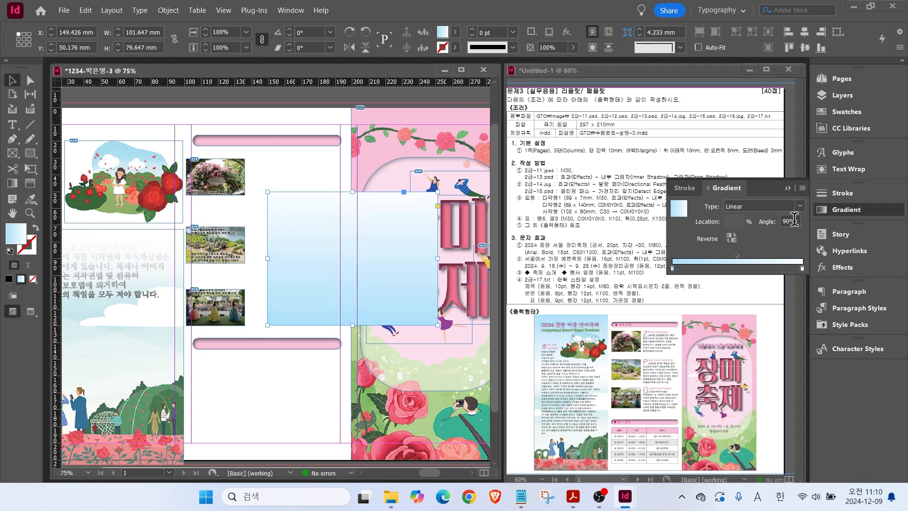
{"action": "type", "text": "-90"}
{"action": "key", "text": "Return"}
{"action": "left_click_drag", "start_coordinate": [314, 225], "coordinate": [64, 143]}
{"action": "left_click_drag", "start_coordinate": [163, 135], "coordinate": [158, 132]}
{"action": "left_click", "coordinate": [837, 212]}
Send the gradient rectangle to the back and align its top with the bleed edge.
{"action": "scroll", "coordinate": [234, 225], "scroll_direction": "left", "scroll_amount": 3}
{"action": "left_click_drag", "start_coordinate": [242, 231], "coordinate": [241, 231]}
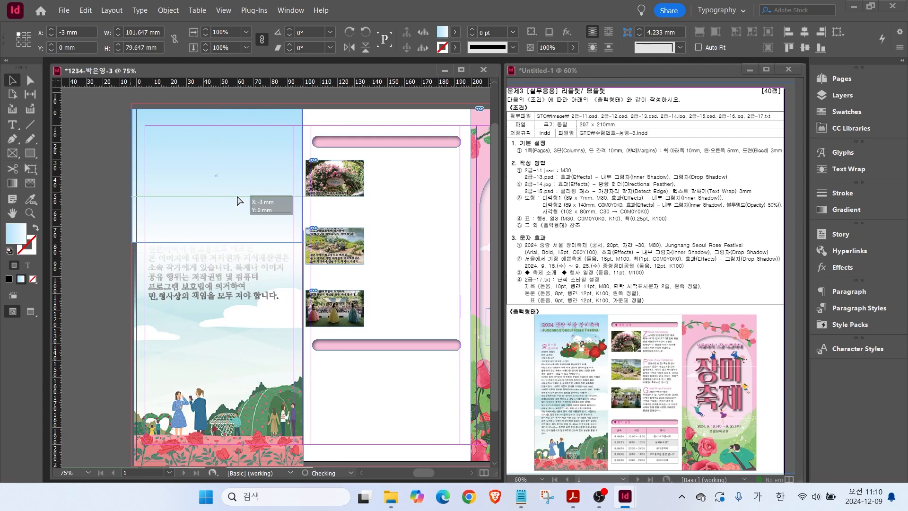
{"action": "right_click", "coordinate": [243, 232]}
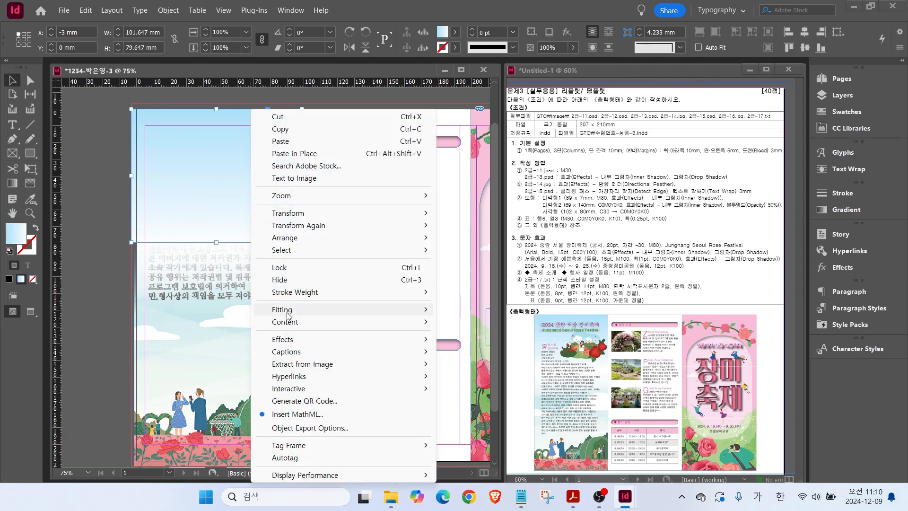
{"action": "mouse_move", "coordinate": [296, 241]}
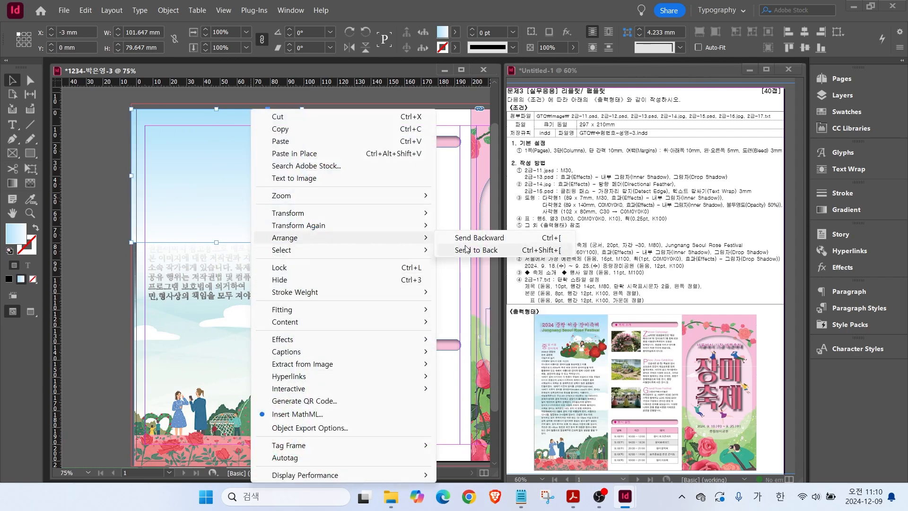
{"action": "left_click", "coordinate": [468, 250]}
{"action": "left_click_drag", "start_coordinate": [161, 162], "coordinate": [148, 118]}
{"action": "left_click", "coordinate": [128, 324]}
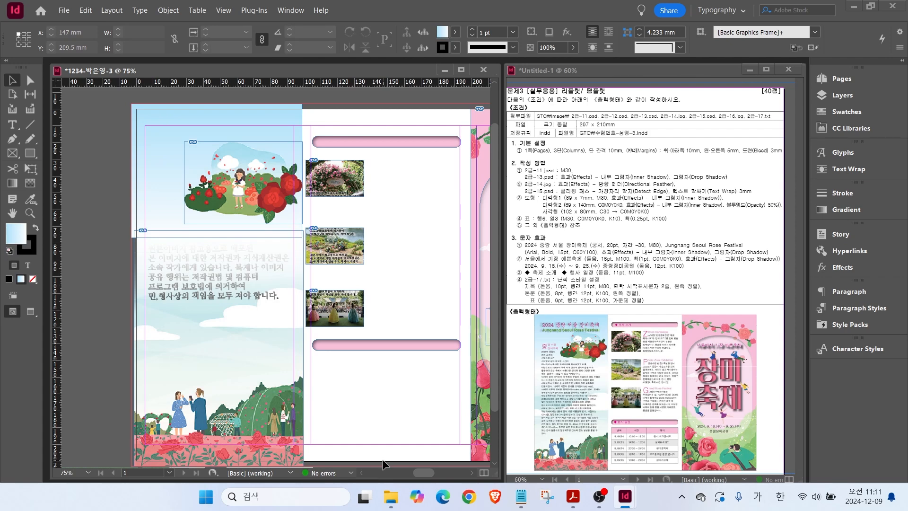
Copy the two festival title lines from Notepad and draw a text frame at the left panel's top.
{"action": "left_click", "coordinate": [519, 502]}
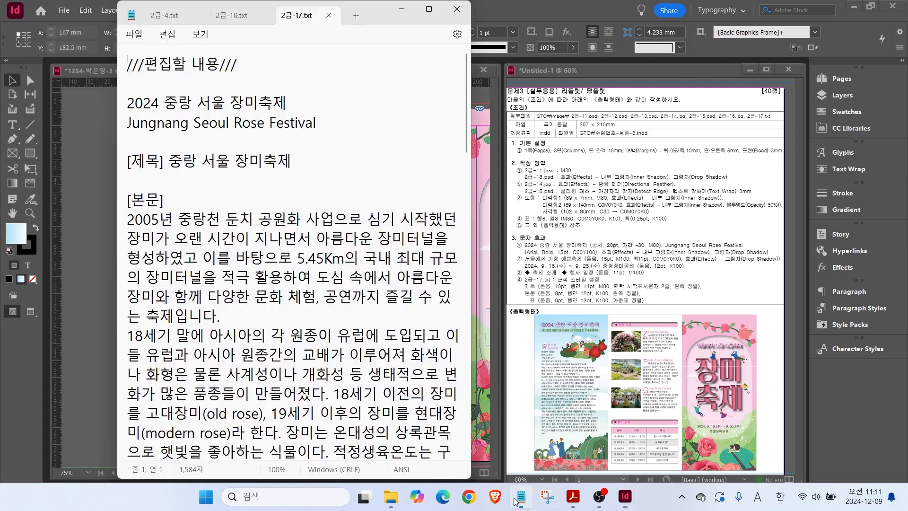
{"action": "left_click", "coordinate": [124, 107]}
{"action": "left_click_drag", "start_coordinate": [316, 121], "coordinate": [133, 104]}
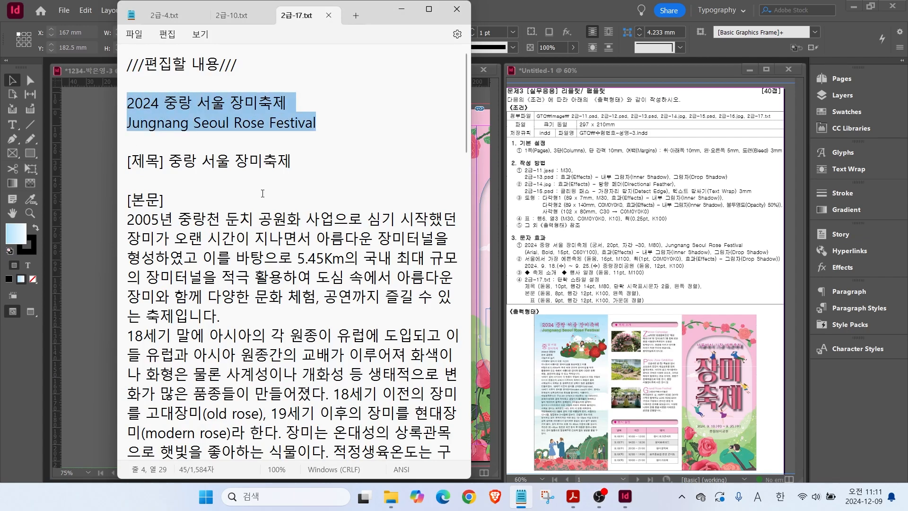
{"action": "left_click", "coordinate": [90, 123]}
{"action": "key", "text": "t"}
{"action": "left_click_drag", "start_coordinate": [145, 115], "coordinate": [298, 158]}
Paste the title lines and set 2024 중랑 서울 장미축제 to Gungsuh 20 pt, tracking -30, pink.
{"action": "key", "text": "ctrl+v"}
{"action": "scroll", "coordinate": [235, 115], "scroll_direction": "up", "scroll_amount": 3}
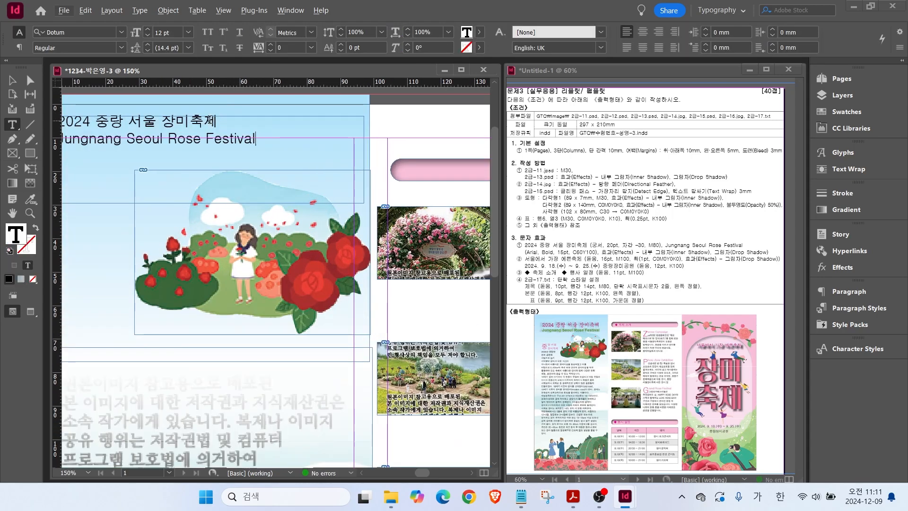
{"action": "triple_click", "coordinate": [210, 120]}
{"action": "left_click", "coordinate": [121, 32]}
{"action": "left_click", "coordinate": [75, 103]}
{"action": "left_click", "coordinate": [188, 32]}
{"action": "left_click", "coordinate": [176, 147]}
{"action": "double_click", "coordinate": [146, 29]}
{"action": "left_click", "coordinate": [310, 48]}
{"action": "left_click", "coordinate": [294, 97]}
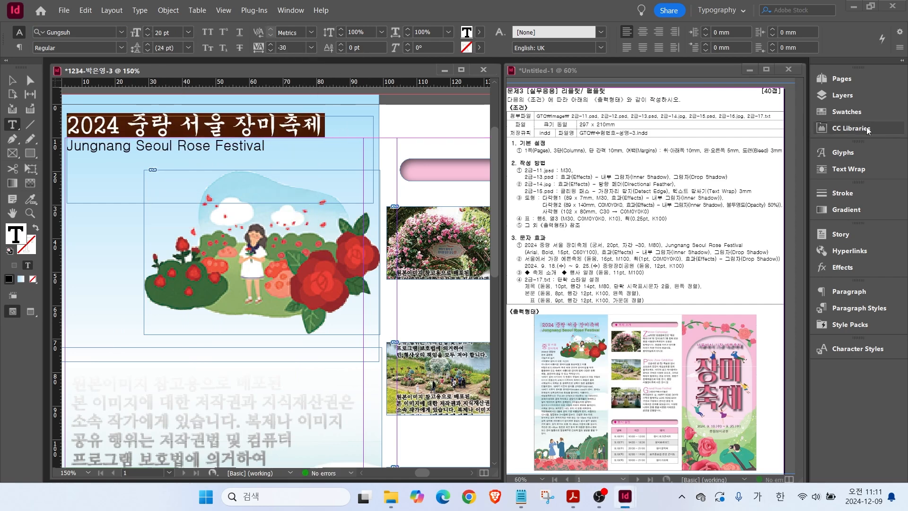
{"action": "left_click", "coordinate": [844, 112]}
{"action": "left_click", "coordinate": [717, 294]}
Set the Jungnang Seoul Rose Festival line to Arial Bold 15 pt in green.
{"action": "triple_click", "coordinate": [90, 135]}
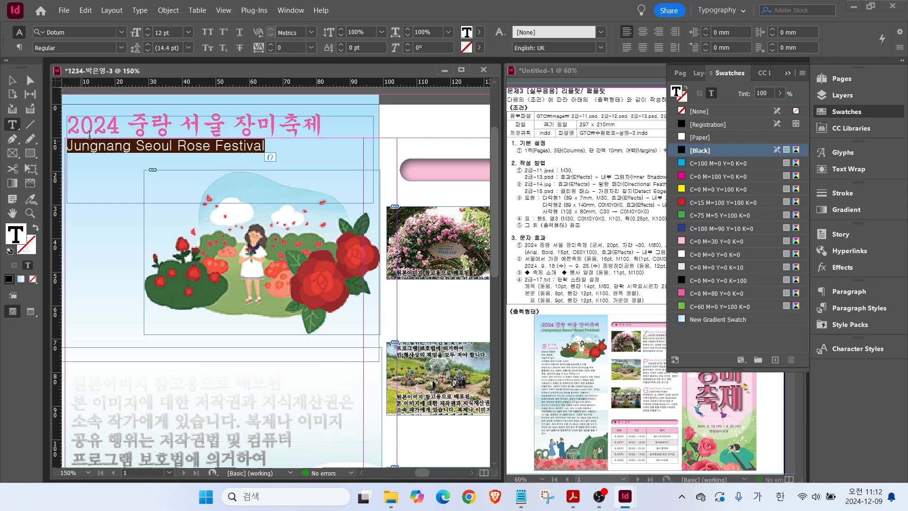
{"action": "left_click", "coordinate": [121, 32]}
{"action": "left_click", "coordinate": [61, 65]}
{"action": "left_click", "coordinate": [121, 48]}
{"action": "left_click", "coordinate": [52, 122]}
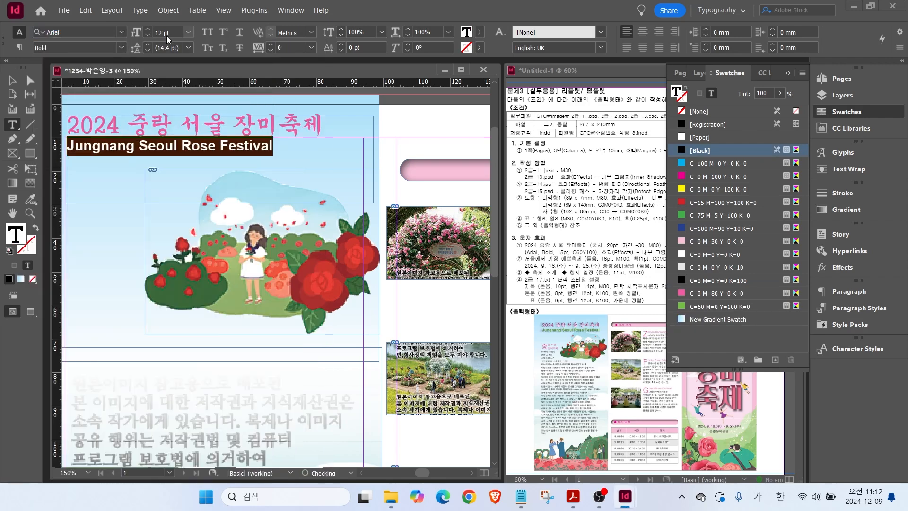
{"action": "left_click", "coordinate": [188, 32]}
{"action": "left_click", "coordinate": [175, 135]}
{"action": "left_click", "coordinate": [147, 30]}
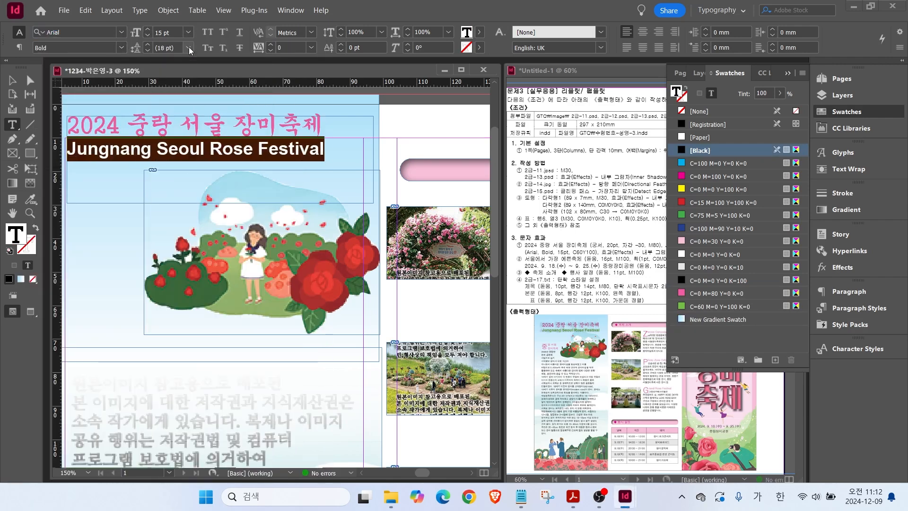
{"action": "left_click", "coordinate": [711, 306]}
{"action": "left_click", "coordinate": [12, 80]}
{"action": "left_click", "coordinate": [837, 112]}
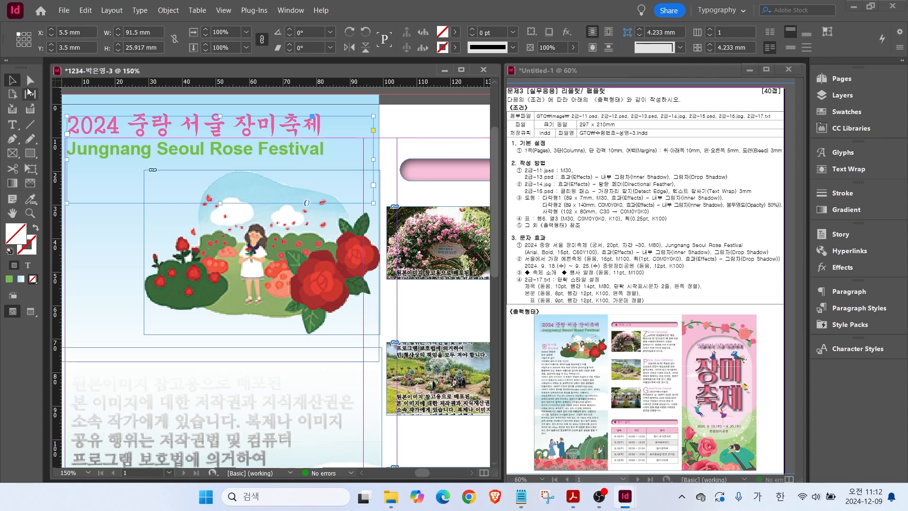
Add a drop shadow with 1 mm distance to the title frame.
{"action": "right_click", "coordinate": [140, 130]}
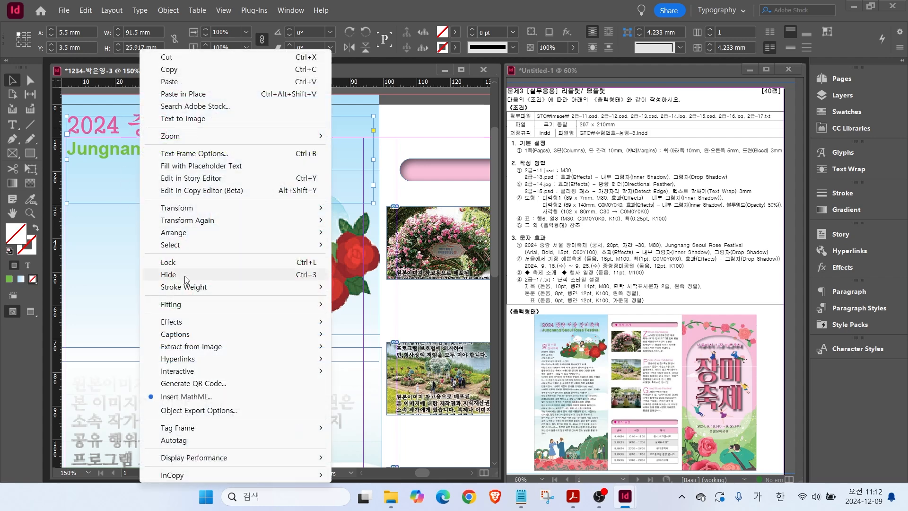
{"action": "mouse_move", "coordinate": [227, 321]}
{"action": "left_click", "coordinate": [364, 340]}
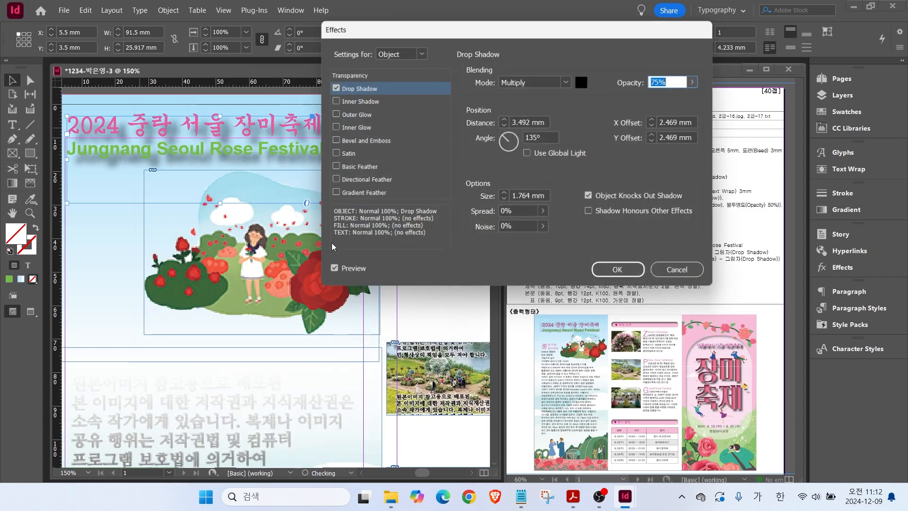
{"action": "left_click", "coordinate": [504, 126]}
{"action": "left_click", "coordinate": [505, 126]}
{"action": "left_click", "coordinate": [504, 126]}
{"action": "left_click", "coordinate": [609, 273]}
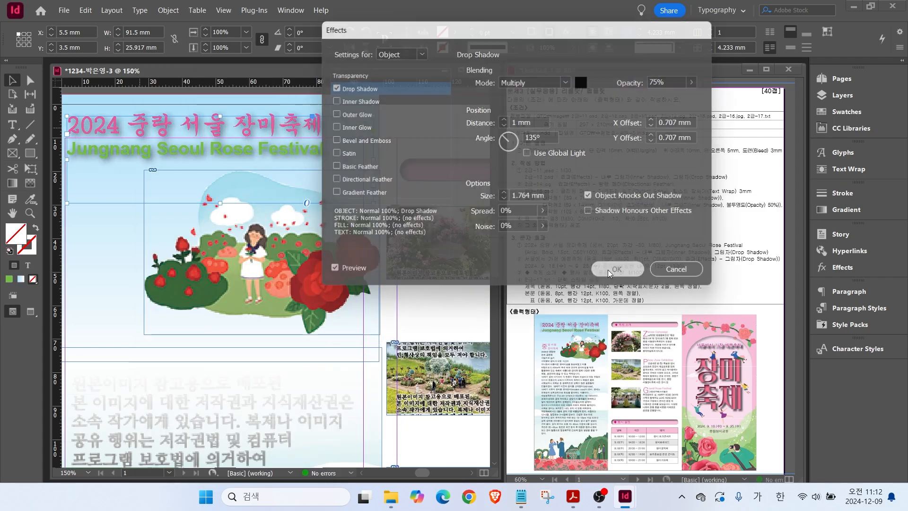
{"action": "key", "text": "ctrl+0"}
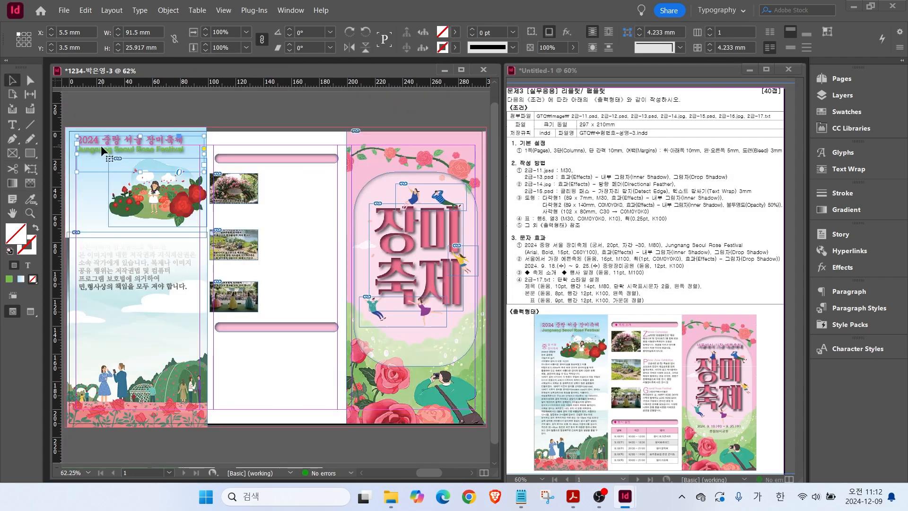
Nudge the title down, then resize and reposition the rose illustration and blue gradient background.
{"action": "left_click_drag", "start_coordinate": [101, 145], "coordinate": [97, 155]}
{"action": "left_click_drag", "start_coordinate": [155, 195], "coordinate": [149, 202]}
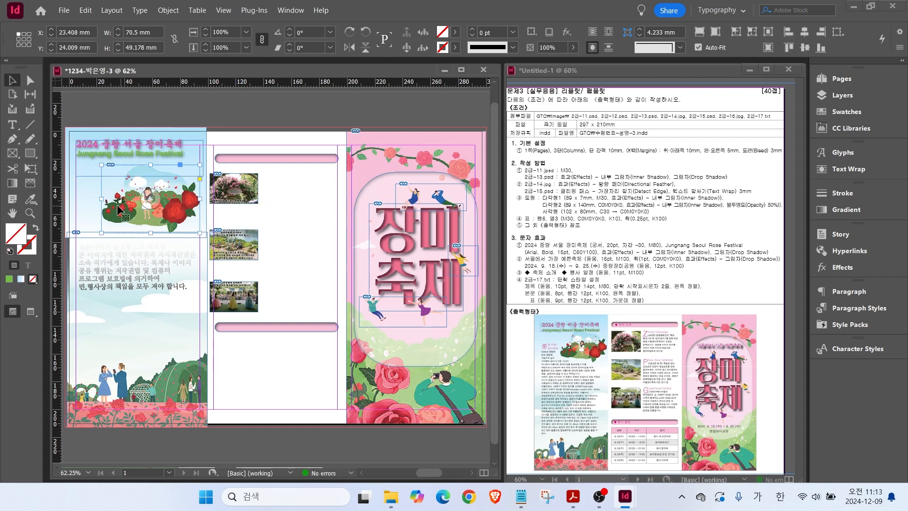
{"action": "left_click_drag", "start_coordinate": [100, 164], "coordinate": [110, 170]}
{"action": "left_click_drag", "start_coordinate": [152, 203], "coordinate": [153, 196]}
{"action": "left_click_drag", "start_coordinate": [86, 222], "coordinate": [79, 201]}
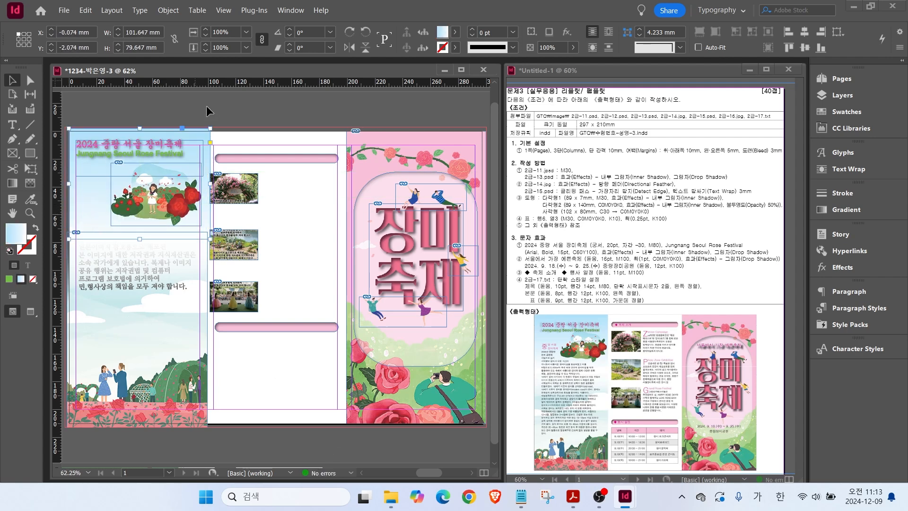
{"action": "left_click", "coordinate": [249, 138]}
Copy the festival introduction from Notepad and paste it into a new left-column text frame.
{"action": "left_click", "coordinate": [520, 495]}
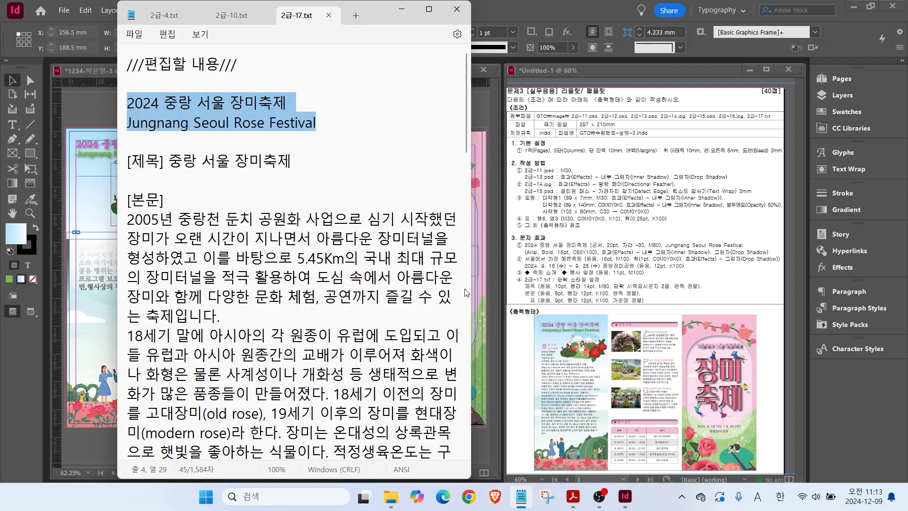
{"action": "left_click_drag", "start_coordinate": [316, 123], "coordinate": [292, 367]}
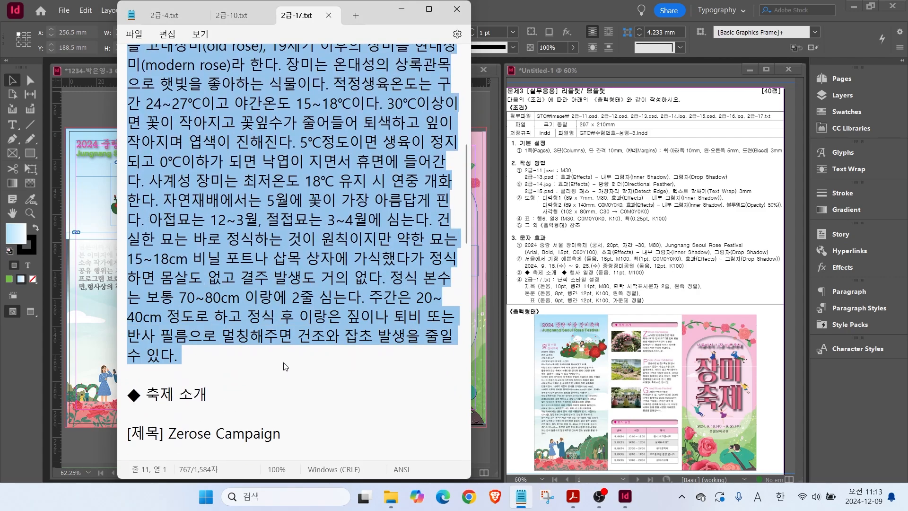
{"action": "left_click", "coordinate": [68, 160]}
{"action": "key", "text": "t"}
{"action": "left_click_drag", "start_coordinate": [74, 173], "coordinate": [188, 366]}
{"action": "key", "text": "ctrl+v"}
Apply 제목 to the title and 본문 to the body, deleting the [본문] label, and lower the frame top.
{"action": "left_click", "coordinate": [97, 174]}
{"action": "left_click", "coordinate": [836, 309]}
{"action": "left_click", "coordinate": [694, 354]}
{"action": "left_click_drag", "start_coordinate": [73, 188], "coordinate": [146, 361]}
{"action": "key", "text": "BackSpace"}
{"action": "left_click", "coordinate": [694, 341]}
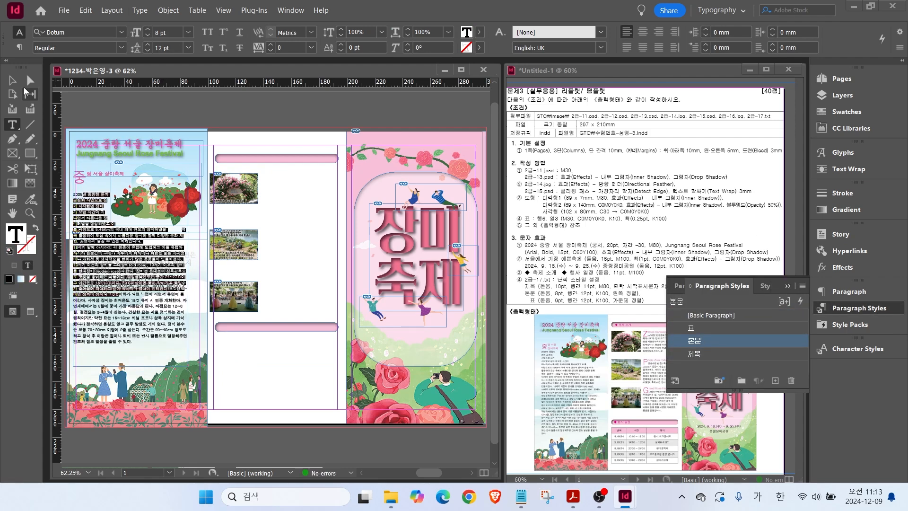
{"action": "key", "text": "Escape"}
{"action": "left_click_drag", "start_coordinate": [132, 172], "coordinate": [132, 184]}
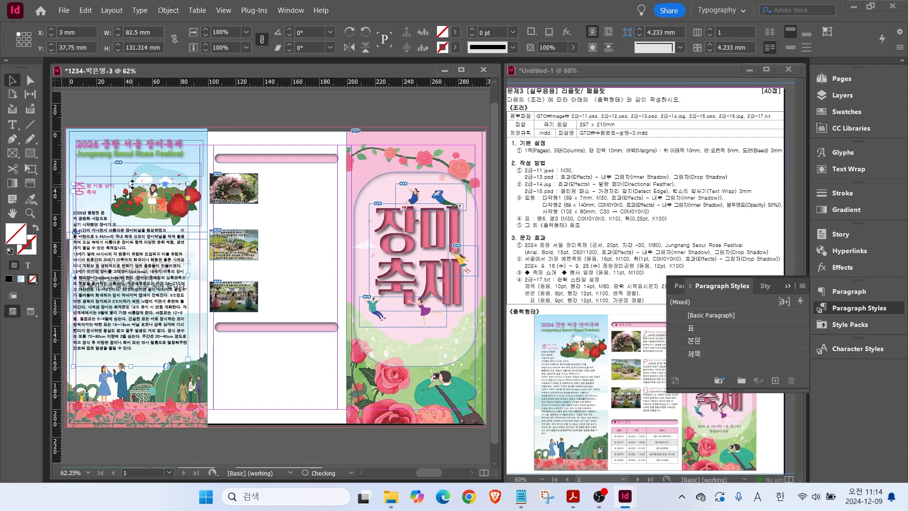
{"action": "left_click", "coordinate": [318, 265]}
Paste the ◆ 축제 소개 heading into a frame on the upper pink bar with the 제목 style.
{"action": "scroll", "coordinate": [297, 166], "scroll_direction": "up", "scroll_amount": 2}
{"action": "left_click", "coordinate": [519, 496]}
{"action": "left_click_drag", "start_coordinate": [122, 399], "coordinate": [221, 398]}
{"action": "key", "text": "ctrl+c"}
{"action": "left_click", "coordinate": [100, 113]}
{"action": "key", "text": "t"}
{"action": "left_click_drag", "start_coordinate": [159, 148], "coordinate": [354, 164]}
{"action": "key", "text": "ctrl+v"}
{"action": "key", "text": "ctrl+a"}
{"action": "left_click", "coordinate": [695, 354]}
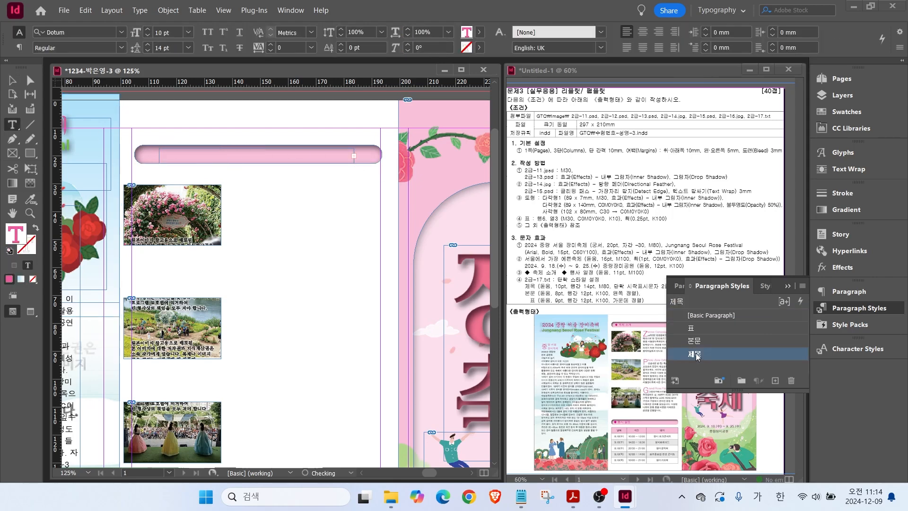
Reset the heading to [Basic Paragraph] and make it 11 pt in C=0 M=100 magenta.
{"action": "left_click", "coordinate": [711, 316]}
{"action": "left_click", "coordinate": [859, 308]}
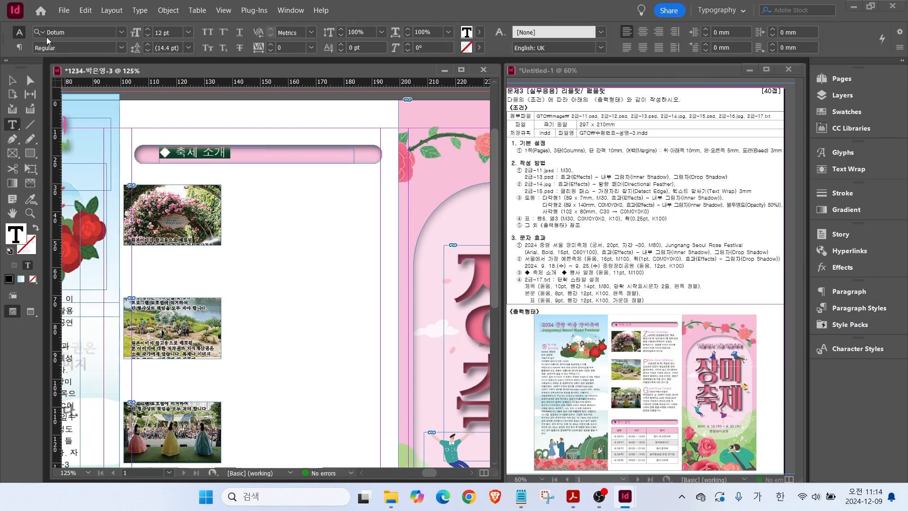
{"action": "left_click", "coordinate": [122, 32]}
{"action": "left_click", "coordinate": [122, 32]}
{"action": "left_click", "coordinate": [148, 36]}
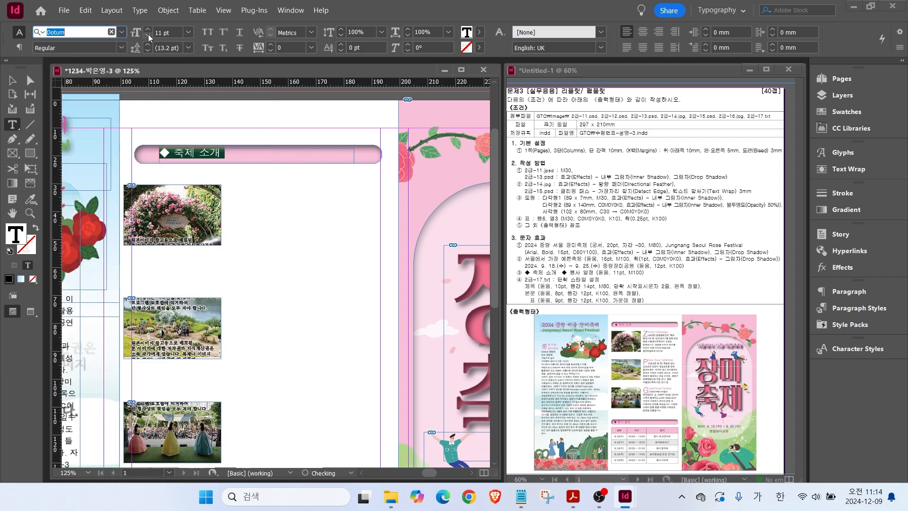
{"action": "left_click", "coordinate": [846, 112]}
{"action": "left_click", "coordinate": [709, 294]}
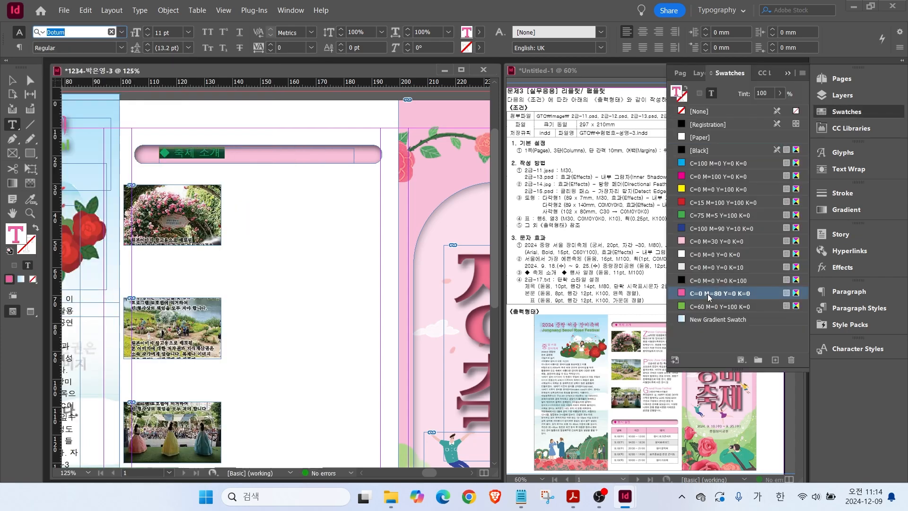
{"action": "left_click", "coordinate": [702, 181]}
{"action": "key", "text": "Escape"}
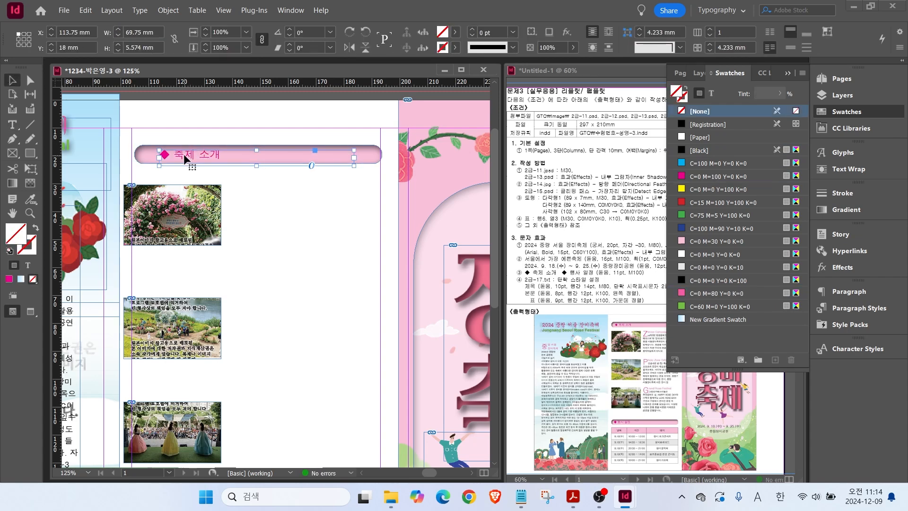
Copy the heading onto the lower pink bar and retype it as 행사 일정.
{"action": "left_click_drag", "start_coordinate": [183, 155], "coordinate": [219, 377]}
{"action": "scroll", "coordinate": [216, 373], "scroll_direction": "down", "scroll_amount": 3}
{"action": "left_click_drag", "start_coordinate": [201, 221], "coordinate": [197, 338]}
{"action": "double_click", "coordinate": [180, 333]}
{"action": "key", "text": "ctrl+a"}
{"action": "type", "text": "행사 일정"}
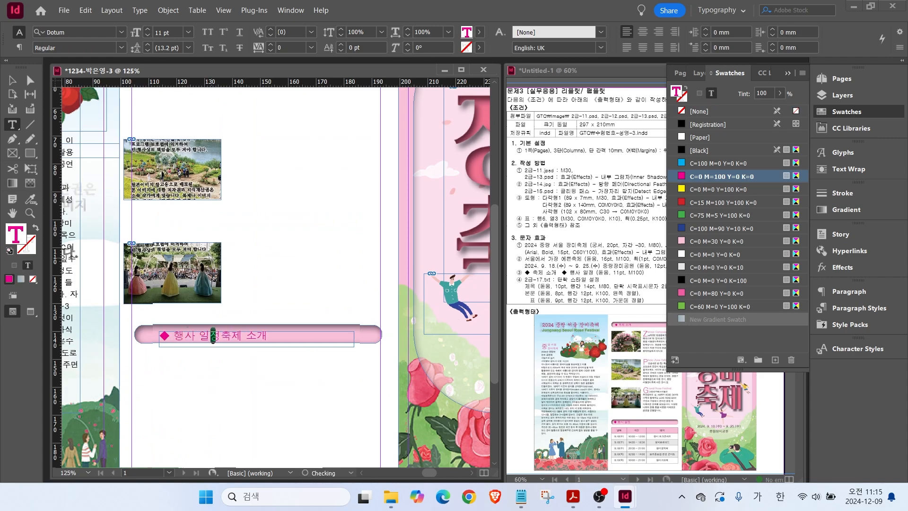
{"action": "key", "text": "Escape"}
{"action": "left_click", "coordinate": [269, 197]}
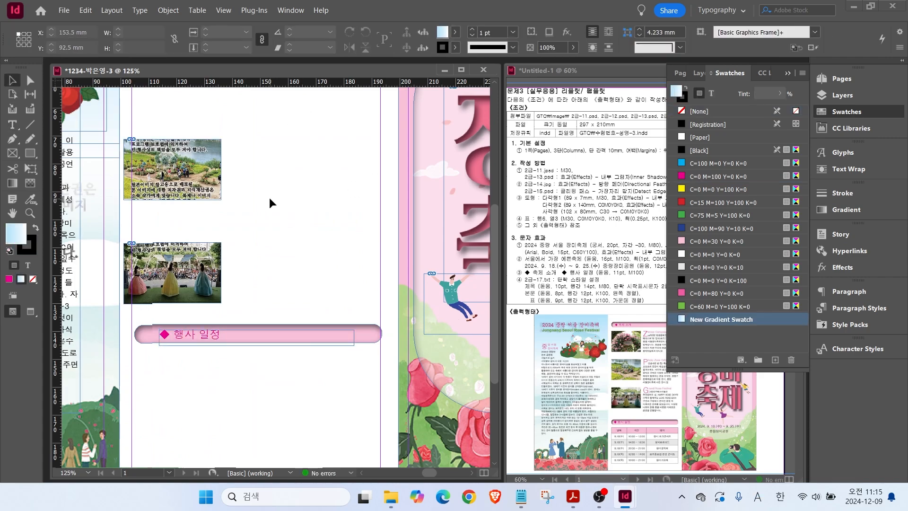
{"action": "scroll", "coordinate": [268, 197], "scroll_direction": "up", "scroll_amount": 3}
{"action": "key", "text": "alt+Tab"}
Paste the Zerose Campaign text beside the top photo, styled 제목 and 본문, without the [본문] label.
{"action": "scroll", "coordinate": [284, 236], "scroll_direction": "down", "scroll_amount": 1}
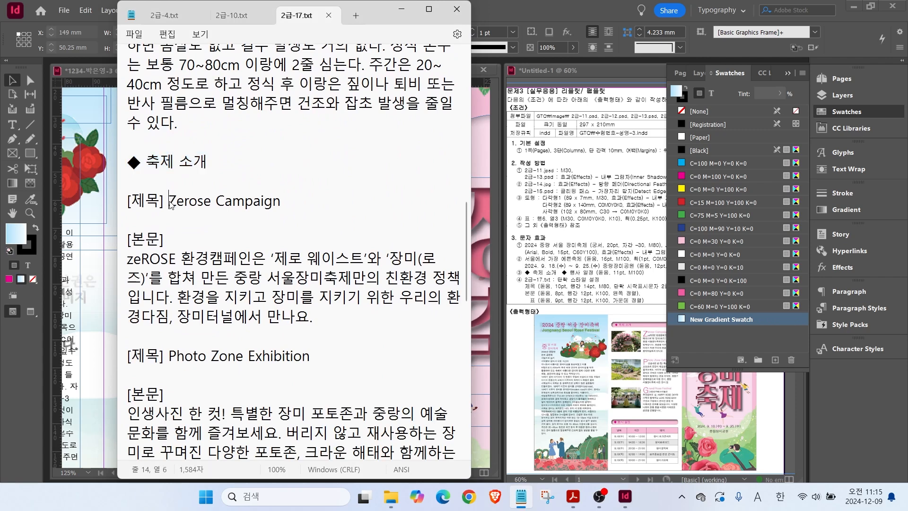
{"action": "left_click_drag", "start_coordinate": [169, 201], "coordinate": [338, 326]}
{"action": "left_click", "coordinate": [107, 199]}
{"action": "left_click", "coordinate": [13, 125]}
{"action": "left_click_drag", "start_coordinate": [225, 117], "coordinate": [376, 190]}
{"action": "key", "text": "ctrl+v"}
{"action": "left_click", "coordinate": [267, 122]}
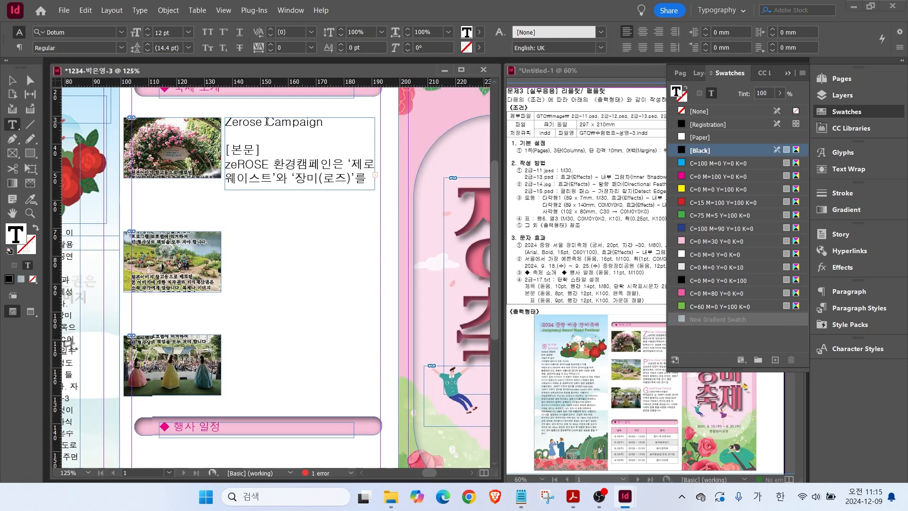
{"action": "left_click", "coordinate": [824, 307]}
{"action": "left_click", "coordinate": [692, 355]}
{"action": "left_click_drag", "start_coordinate": [262, 149], "coordinate": [301, 208]}
{"action": "key", "text": "Delete"}
Extend the Zerose Campaign frame, remove its blank line, and duplicate the frame further down the column.
{"action": "key", "text": "Delete"}
{"action": "left_click", "coordinate": [693, 341]}
{"action": "left_click", "coordinate": [12, 81]}
{"action": "left_click_drag", "start_coordinate": [297, 156], "coordinate": [296, 269]}
{"action": "left_click", "coordinate": [270, 185]}
{"action": "left_click", "coordinate": [12, 125]}
{"action": "left_click", "coordinate": [250, 135]}
{"action": "key", "text": "Delete"}
{"action": "left_click", "coordinate": [12, 81]}
{"action": "left_click_drag", "start_coordinate": [279, 270], "coordinate": [279, 370]}
Replace the second frame's text with the Photo Zone Exhibition text, removing empty lines.
{"action": "left_click", "coordinate": [527, 504]}
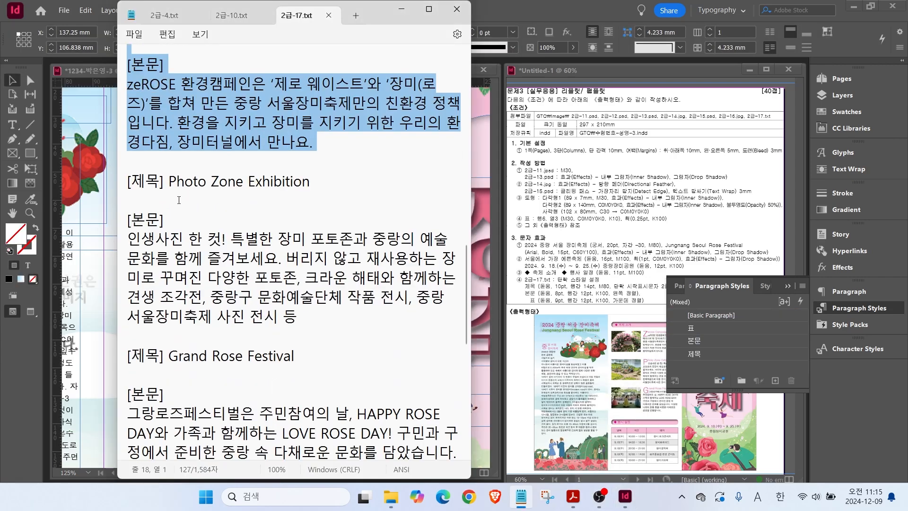
{"action": "left_click_drag", "start_coordinate": [166, 179], "coordinate": [316, 314]}
{"action": "left_click", "coordinate": [147, 205]}
{"action": "double_click", "coordinate": [285, 264]}
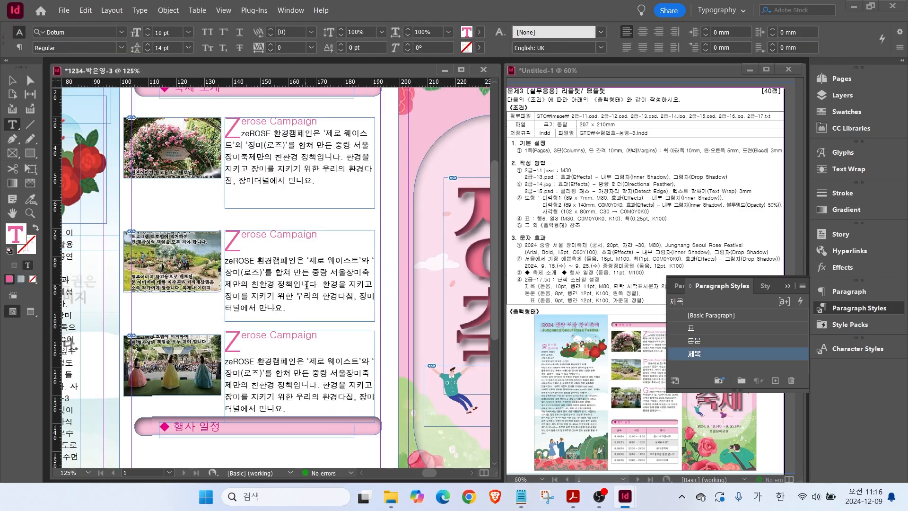
{"action": "key", "text": "ctrl+a"}
{"action": "key", "text": "ctrl+v"}
{"action": "left_click", "coordinate": [257, 259]}
{"action": "key", "text": "BackSpace"}
{"action": "key", "text": "BackSpace"}
Replace the third frame's text with Grand Rose Festival, apply 제목, and delete the [본문] label.
{"action": "left_click", "coordinate": [521, 497]}
{"action": "scroll", "coordinate": [246, 213], "scroll_direction": "down", "scroll_amount": 4}
{"action": "left_click_drag", "start_coordinate": [169, 124], "coordinate": [211, 257]}
{"action": "key", "text": "ctrl+c"}
{"action": "left_click", "coordinate": [107, 261]}
{"action": "left_click", "coordinate": [284, 390]}
{"action": "key", "text": "ctrl+a"}
{"action": "key", "text": "ctrl+v"}
{"action": "left_click", "coordinate": [268, 336]}
{"action": "left_click", "coordinate": [701, 357]}
{"action": "left_click_drag", "start_coordinate": [247, 348], "coordinate": [260, 362]}
{"action": "key", "text": "Delete"}
{"action": "key", "text": "Delete"}
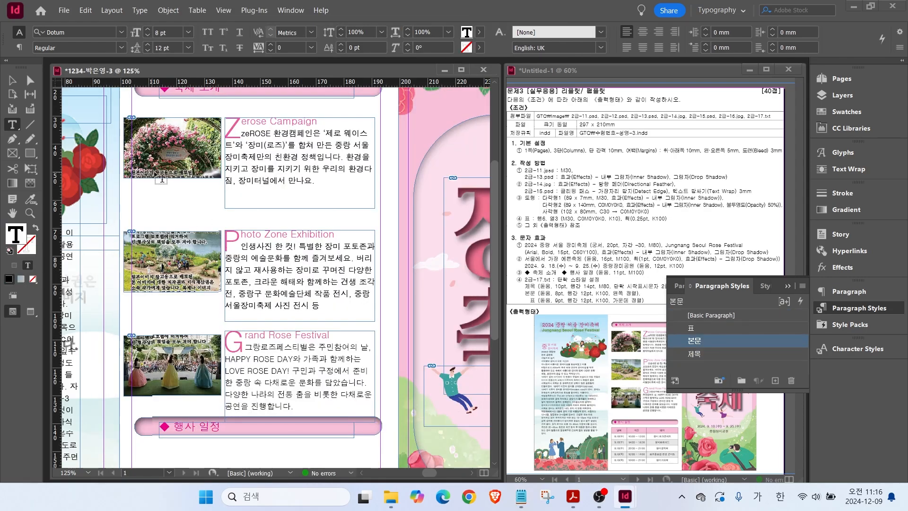
{"action": "key", "text": "Escape"}
Move the 행사 일정 bar slightly down and fit the whole spread in view.
{"action": "scroll", "coordinate": [189, 389], "scroll_direction": "down", "scroll_amount": 4}
{"action": "left_click_drag", "start_coordinate": [163, 231], "coordinate": [163, 231]}
{"action": "left_click_drag", "start_coordinate": [163, 235], "coordinate": [163, 244]}
{"action": "left_click", "coordinate": [197, 308]}
{"action": "double_click", "coordinate": [15, 209]}
{"action": "left_click", "coordinate": [13, 81]}
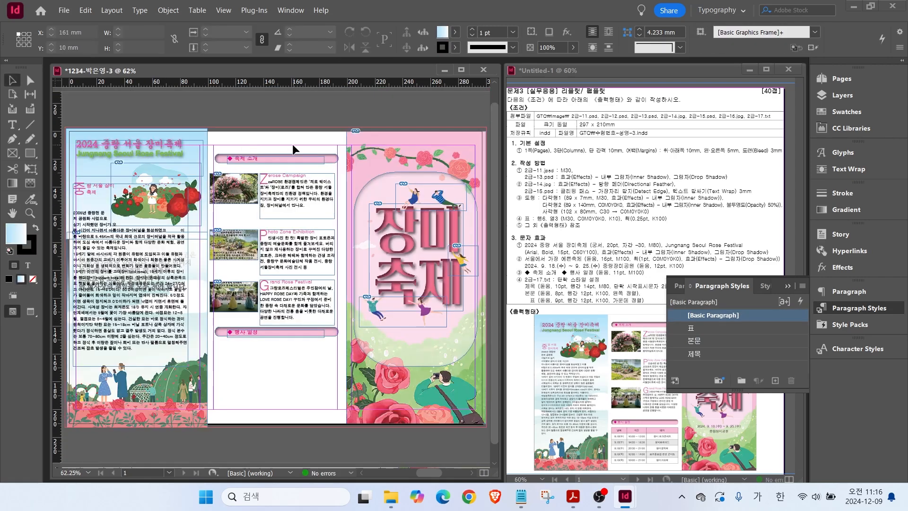
Move the middle-column objects up slightly.
{"action": "left_click_drag", "start_coordinate": [292, 144], "coordinate": [251, 355]}
{"action": "left_click_drag", "start_coordinate": [242, 158], "coordinate": [243, 148]}
{"action": "left_click", "coordinate": [273, 353]}
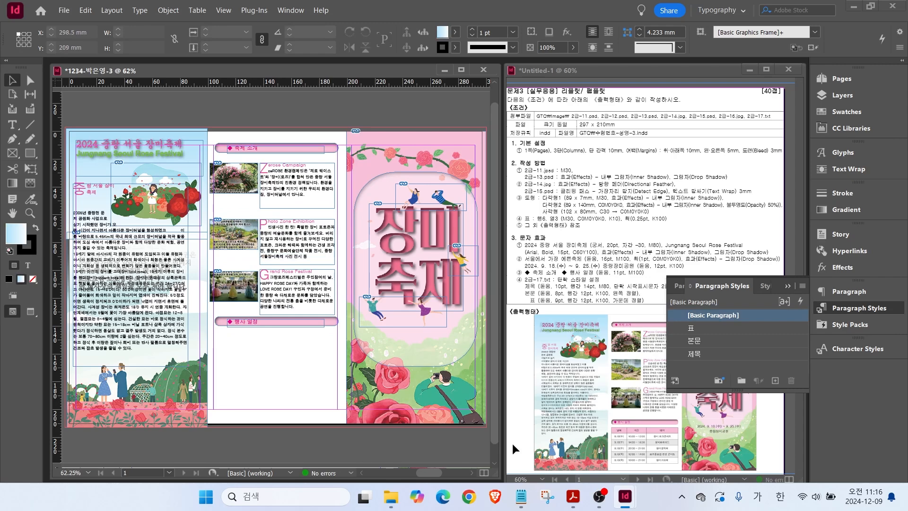
Copy the slogan 서울에서 가장 예쁜축제 from Notepad into a new text frame atop the right page.
{"action": "left_click", "coordinate": [521, 496]}
{"action": "scroll", "coordinate": [293, 284], "scroll_direction": "down", "scroll_amount": 6}
{"action": "triple_click", "coordinate": [294, 339]}
{"action": "key", "text": "alt+Tab"}
{"action": "key", "text": "t"}
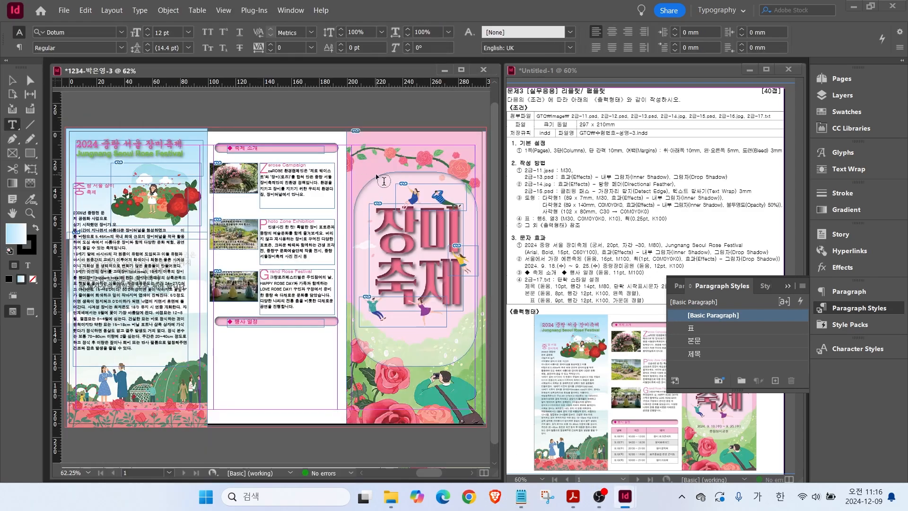
{"action": "left_click_drag", "start_coordinate": [377, 177], "coordinate": [451, 192]}
{"action": "key", "text": "ctrl+v"}
Set the slogan to 16 pt in C=0 M=100 magenta and nudge its frame into place.
{"action": "left_click", "coordinate": [188, 33]}
{"action": "left_click", "coordinate": [178, 135]}
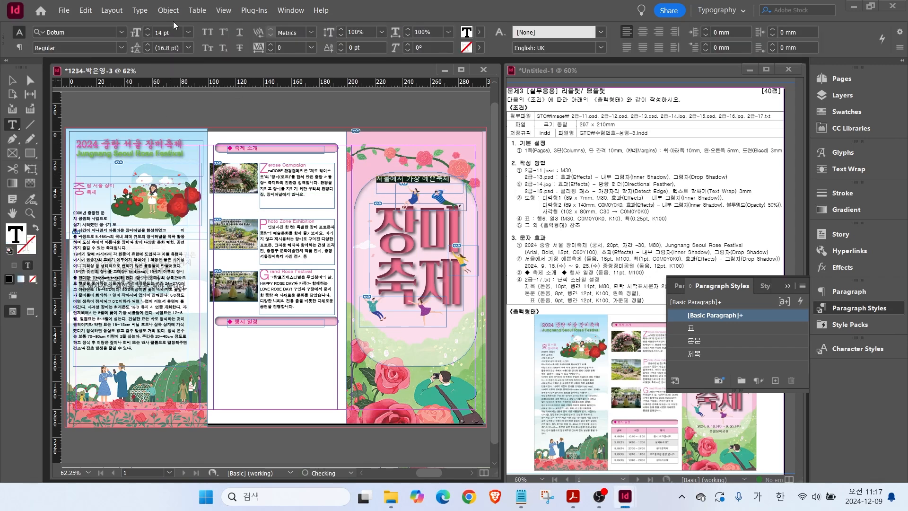
{"action": "double_click", "coordinate": [148, 30]}
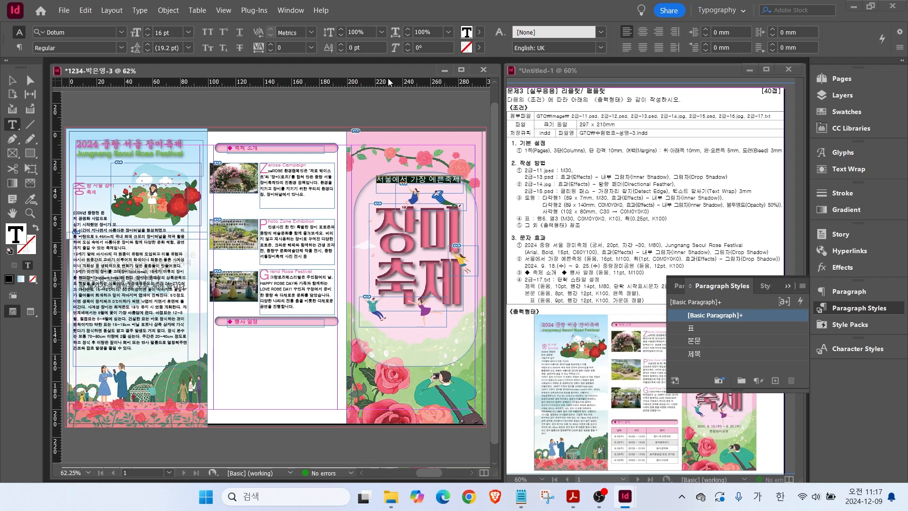
{"action": "left_click", "coordinate": [837, 110]}
{"action": "left_click", "coordinate": [699, 176]}
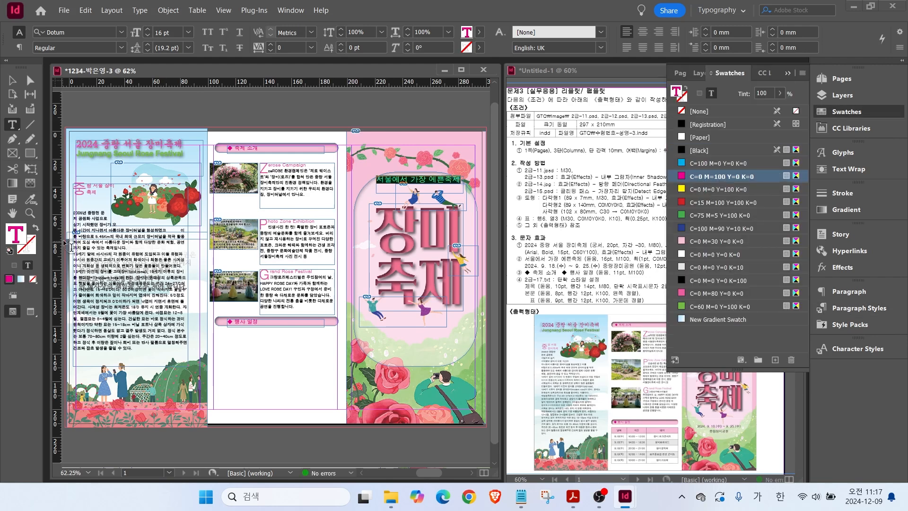
{"action": "key", "text": "Escape"}
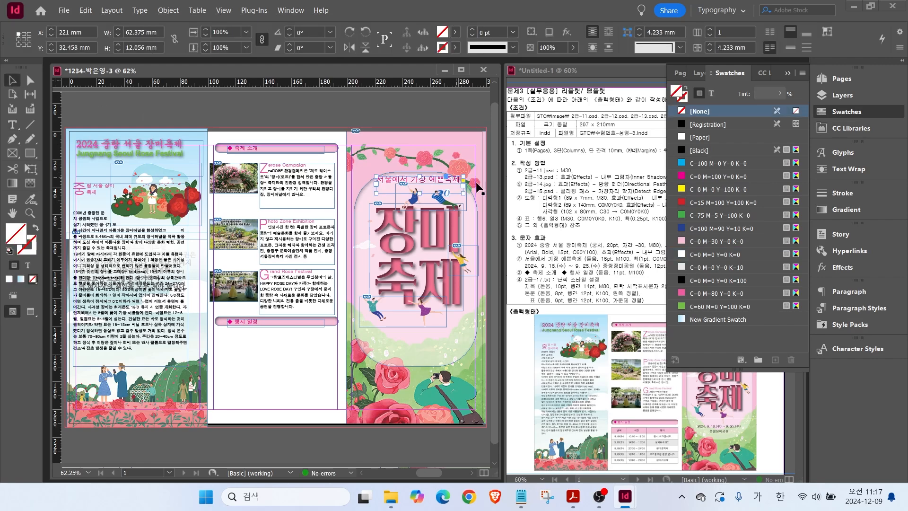
{"action": "scroll", "coordinate": [472, 181], "scroll_direction": "up", "scroll_amount": 3}
{"action": "left_click_drag", "start_coordinate": [312, 175], "coordinate": [307, 184]}
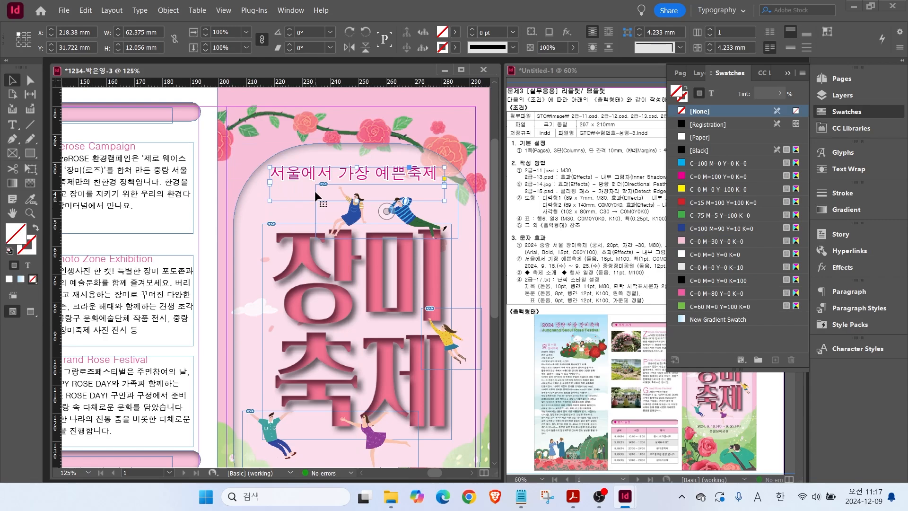
Give the slogan frame a drop shadow.
{"action": "right_click", "coordinate": [316, 211]}
{"action": "mouse_move", "coordinate": [334, 377]}
{"action": "left_click", "coordinate": [517, 396]}
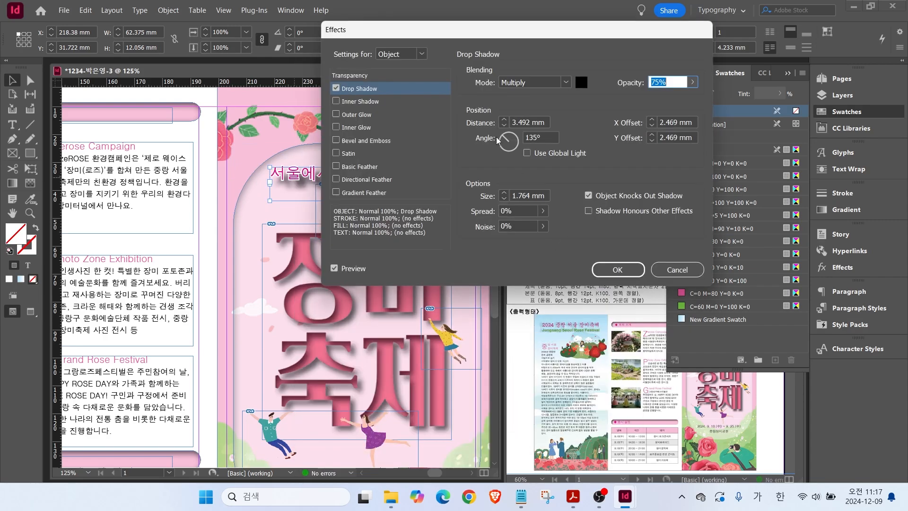
{"action": "left_click", "coordinate": [618, 270]}
Copy the date and venue lines from Notepad into a new text frame below the cover title.
{"action": "scroll", "coordinate": [428, 225], "scroll_direction": "down", "scroll_amount": 5}
{"action": "left_click", "coordinate": [526, 503]}
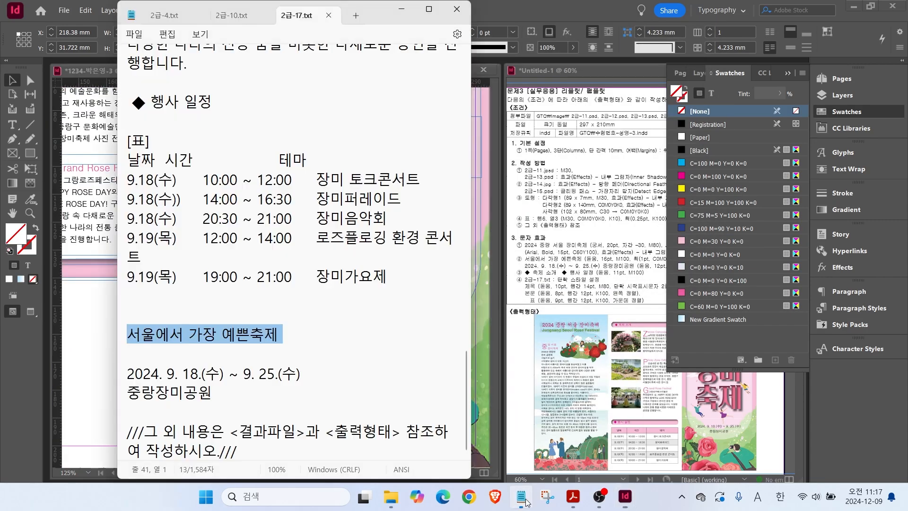
{"action": "left_click_drag", "start_coordinate": [128, 367], "coordinate": [219, 397]}
{"action": "left_click", "coordinate": [97, 263]}
{"action": "key", "text": "t"}
{"action": "left_click_drag", "start_coordinate": [258, 268], "coordinate": [462, 324]}
{"action": "key", "text": "ctrl+v"}
Centre the date and venue text with black fill, no stroke, and shorten its frame to fit.
{"action": "left_click_drag", "start_coordinate": [328, 287], "coordinate": [261, 270]}
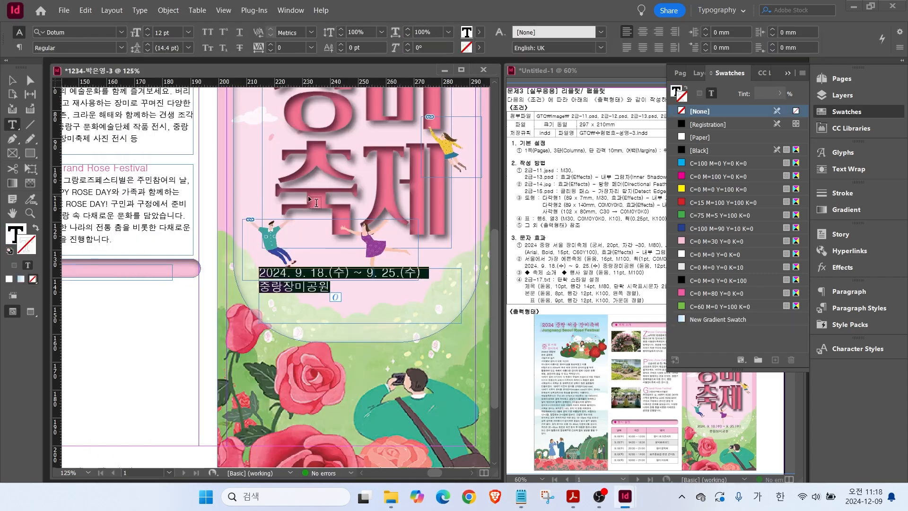
{"action": "left_click", "coordinate": [642, 32]}
{"action": "left_click", "coordinate": [847, 111]}
{"action": "left_click", "coordinate": [846, 112]}
{"action": "left_click", "coordinate": [705, 281]}
{"action": "left_click", "coordinate": [33, 279]}
{"action": "left_click", "coordinate": [13, 233]}
{"action": "left_click", "coordinate": [713, 280]}
{"action": "left_click", "coordinate": [13, 80]}
{"action": "left_click_drag", "start_coordinate": [360, 269], "coordinate": [360, 287]}
Lock the rose background in place and shift the cover artwork group slightly down.
{"action": "double_click", "coordinate": [13, 214]}
{"action": "left_click", "coordinate": [13, 80]}
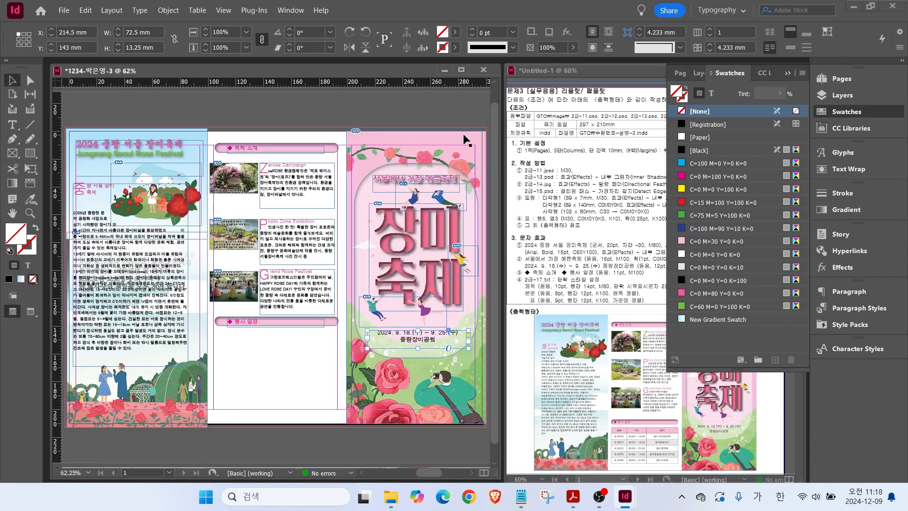
{"action": "left_click_drag", "start_coordinate": [464, 134], "coordinate": [396, 275]}
{"action": "key", "text": "Delete"}
{"action": "key", "text": "ctrl+z"}
{"action": "key", "text": "ctrl+z"}
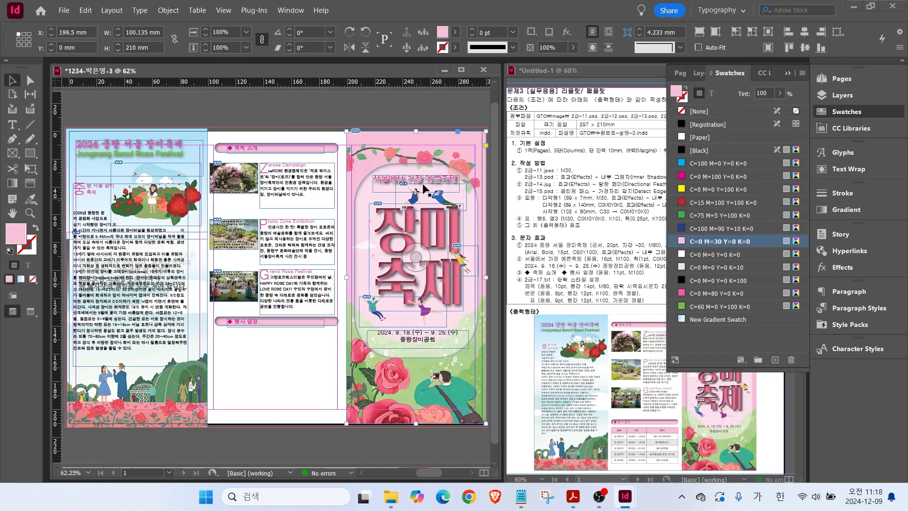
{"action": "left_click", "coordinate": [111, 10]}
{"action": "mouse_move", "coordinate": [169, 10]}
{"action": "left_click", "coordinate": [182, 103]}
{"action": "left_click_drag", "start_coordinate": [396, 232], "coordinate": [397, 248]}
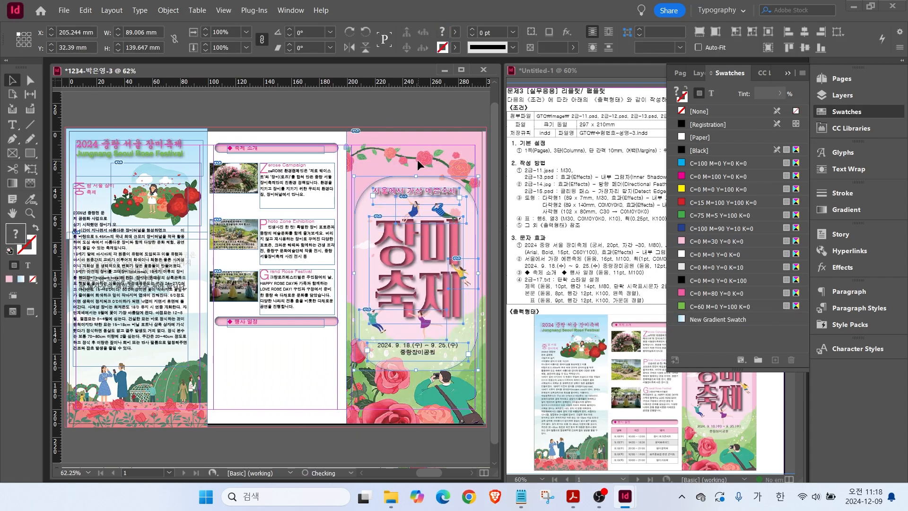
{"action": "left_click", "coordinate": [413, 95]}
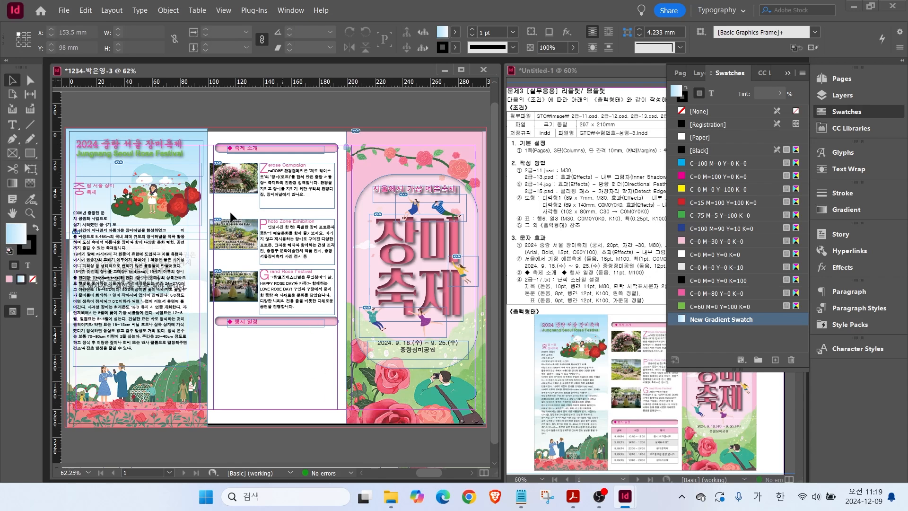
Draw an empty text frame under 행사 일정 and bring up the Notepad schedule notes.
{"action": "left_click", "coordinate": [14, 125]}
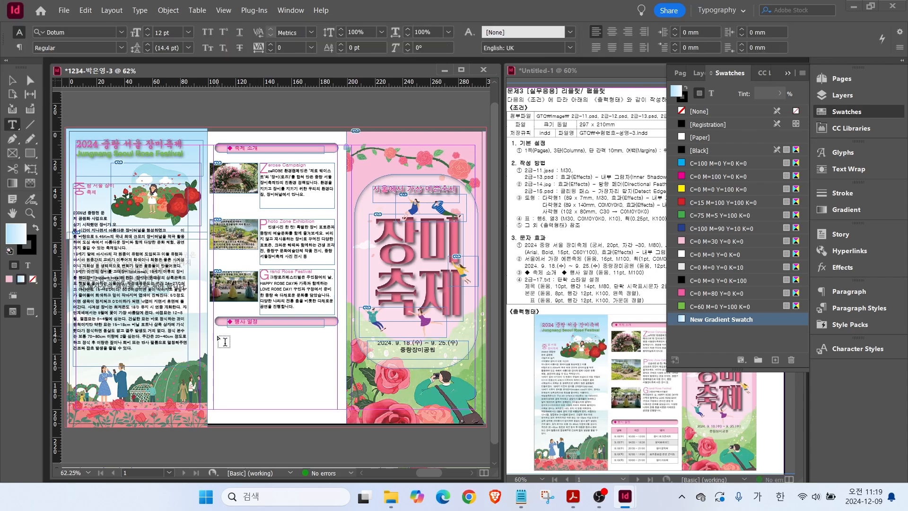
{"action": "left_click_drag", "start_coordinate": [215, 338], "coordinate": [335, 408]}
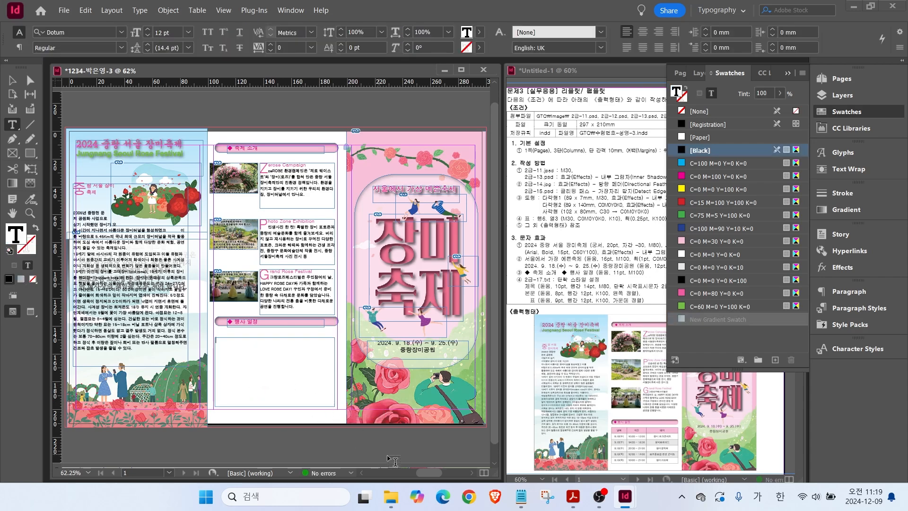
{"action": "left_click", "coordinate": [517, 501]}
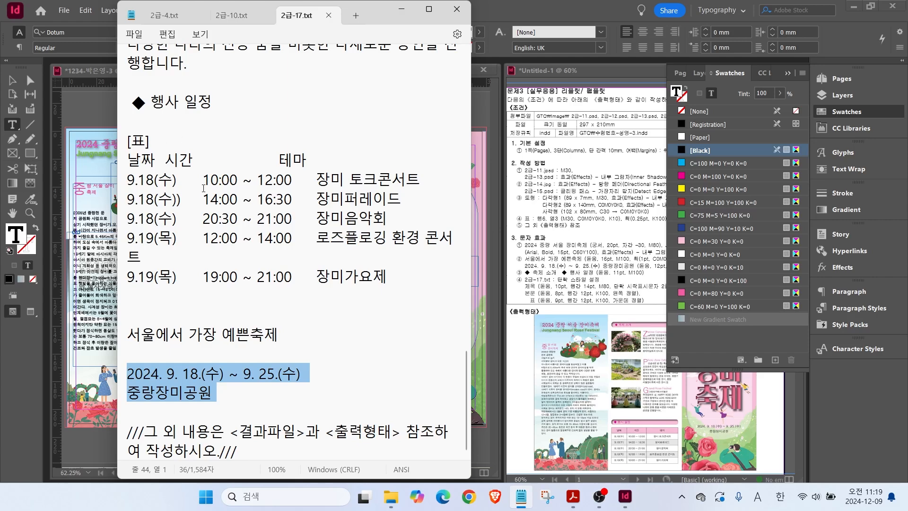
{"action": "left_click_drag", "start_coordinate": [159, 160], "coordinate": [166, 163]}
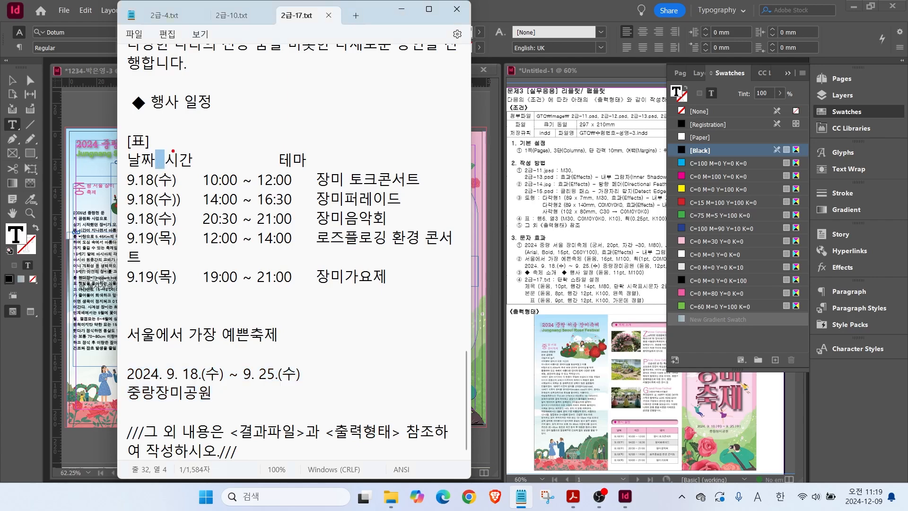
{"action": "left_click_drag", "start_coordinate": [171, 155], "coordinate": [171, 290]}
Replace the tabs in the 날짜,시간,테마 header line with commas.
{"action": "left_click_drag", "start_coordinate": [292, 137], "coordinate": [291, 297]}
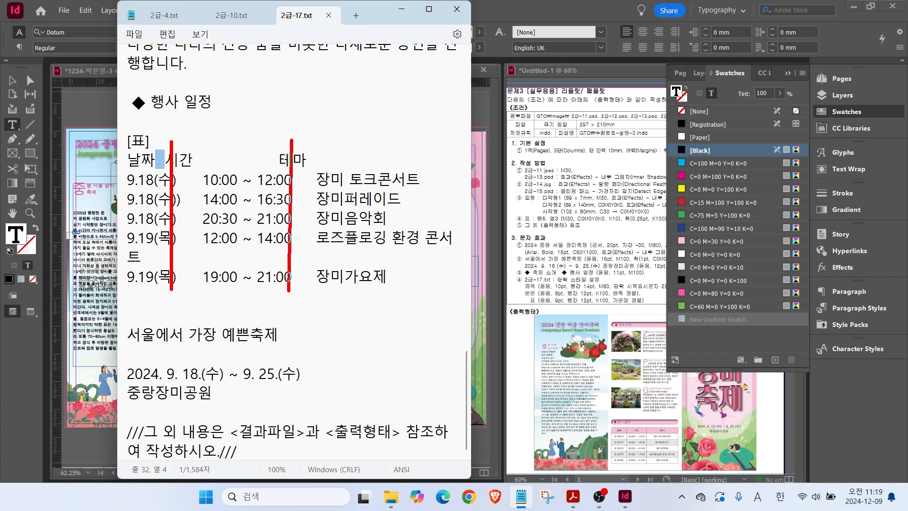
{"action": "key", "text": "Escape"}
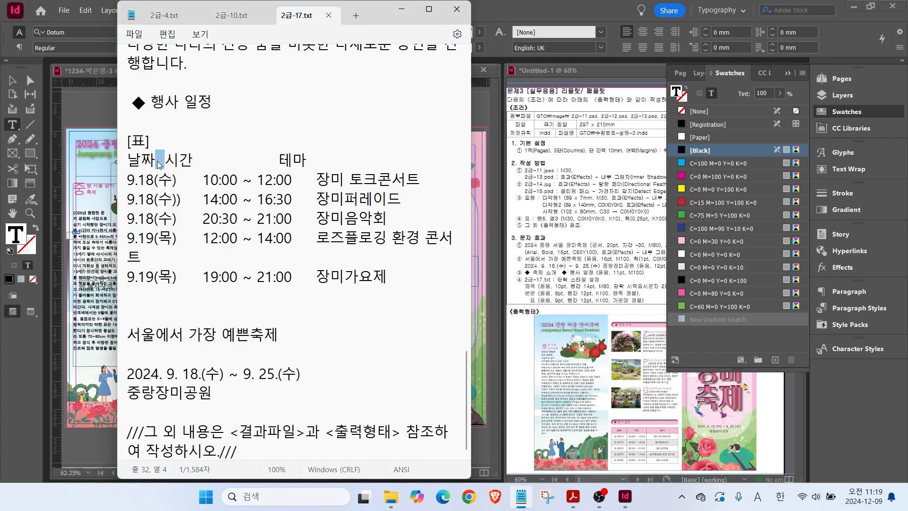
{"action": "type", "text": "c"}
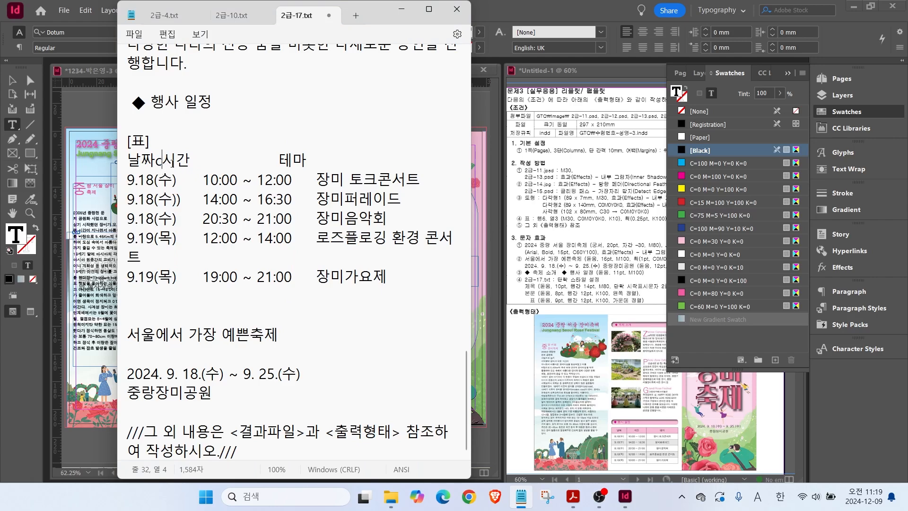
{"action": "left_click_drag", "start_coordinate": [157, 163], "coordinate": [282, 162]}
{"action": "type", "text": ",시간,"}
{"action": "left_click_drag", "start_coordinate": [176, 180], "coordinate": [204, 180]}
{"action": "type", "text": ","}
Replace the remaining tabs in the schedule rows with commas and select all six lines.
{"action": "left_click_drag", "start_coordinate": [269, 180], "coordinate": [279, 180]}
{"action": "type", "text": ","}
{"action": "left_click_drag", "start_coordinate": [181, 199], "coordinate": [202, 239]}
{"action": "type", "text": ",,,"}
{"action": "left_click_drag", "start_coordinate": [269, 201], "coordinate": [279, 240]}
{"action": "type", "text": ",,,"}
{"action": "left_click_drag", "start_coordinate": [177, 258], "coordinate": [202, 258]}
{"action": "type", "text": ","}
{"action": "left_click_drag", "start_coordinate": [269, 257], "coordinate": [279, 257]}
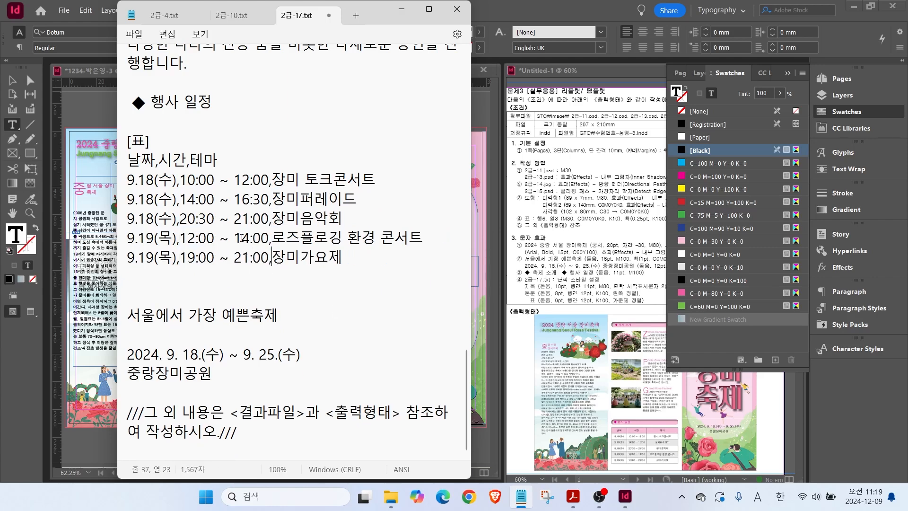
{"action": "left_click_drag", "start_coordinate": [178, 139], "coordinate": [178, 287]}
{"action": "left_click_drag", "start_coordinate": [276, 146], "coordinate": [276, 291]}
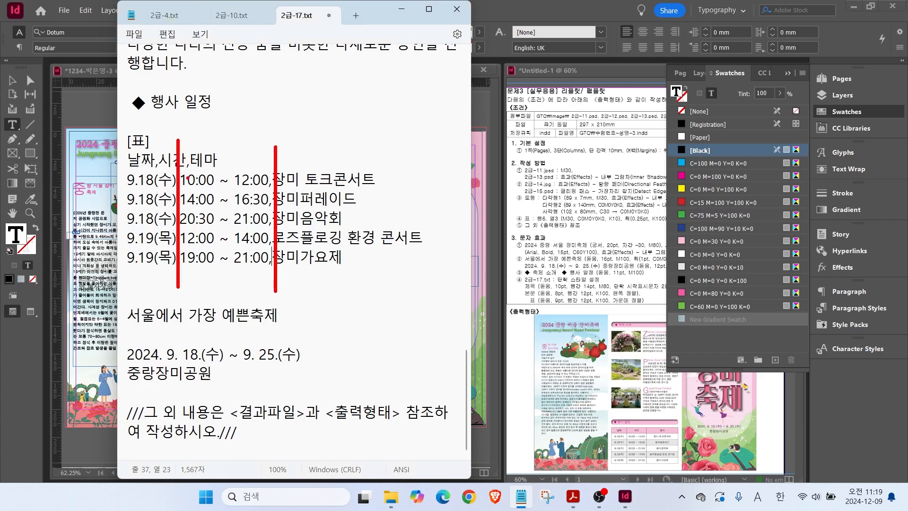
{"action": "key", "text": "Escape"}
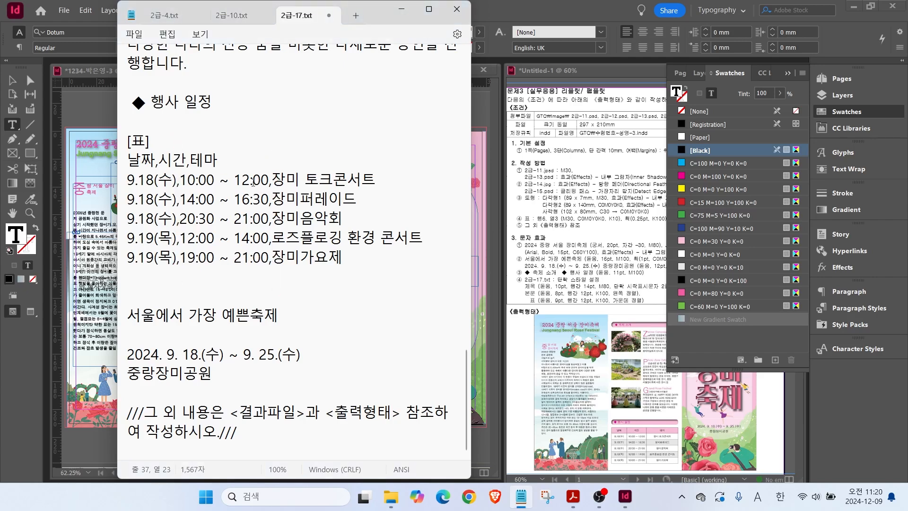
{"action": "left_click_drag", "start_coordinate": [351, 250], "coordinate": [94, 166]}
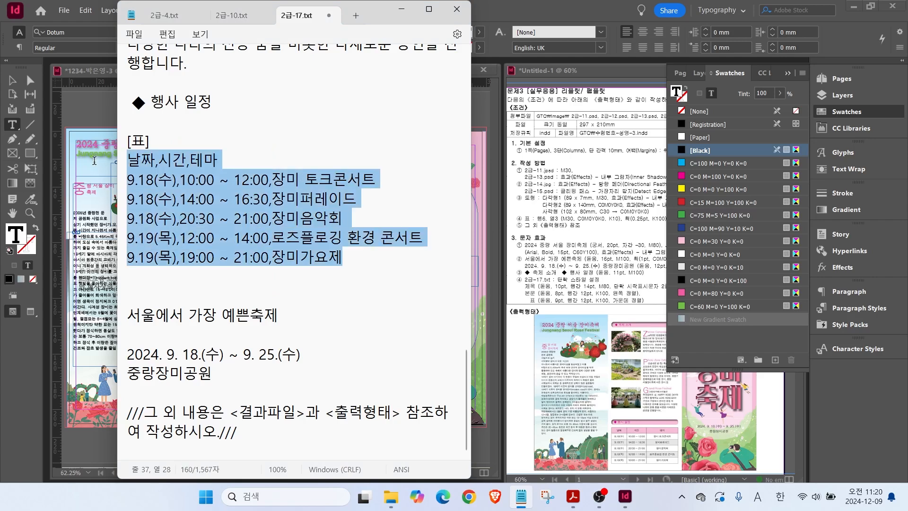
Paste the schedule under 행사 일정 and convert it to a table using Comma as column separator.
{"action": "left_click", "coordinate": [101, 137]}
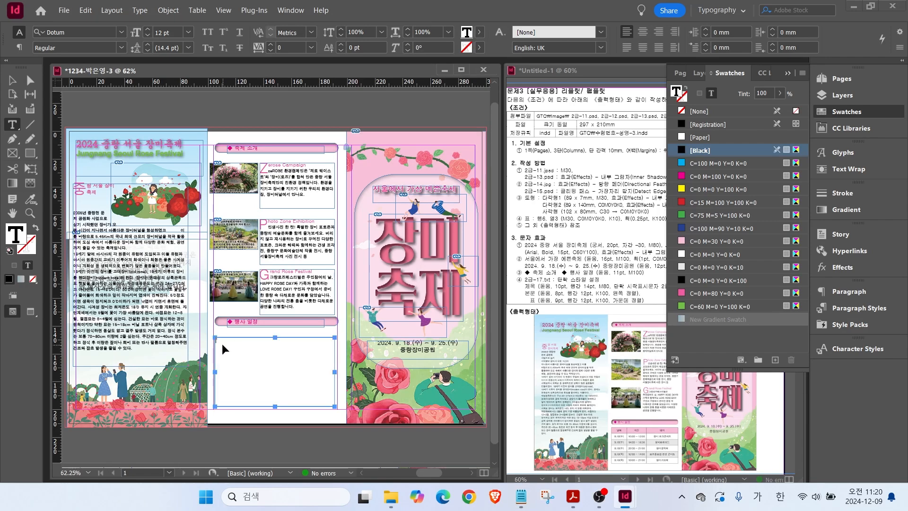
{"action": "type", "text": "날짜,시간,테마 9.18(수),10:00 - 12:00,장미 토크콘서트 9.18(수),14:00 - 16:30,장미퍼레이드 9.18(수),20:30 - 21:00,장미음악회 9.19(목),12:00 - 14:00,로즈플로깅 환경 콘서트 9.19(목),19:00 - 21:00,장미가요제"}
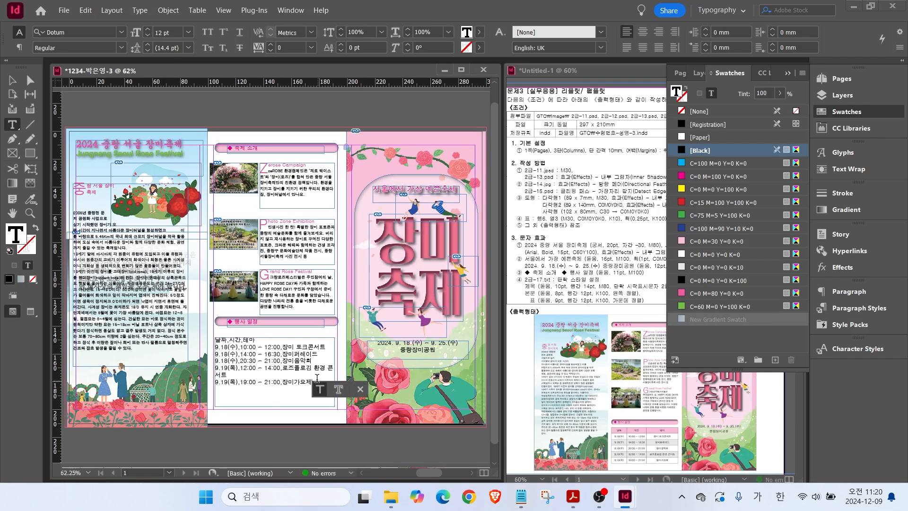
{"action": "left_click_drag", "start_coordinate": [216, 340], "coordinate": [316, 382]}
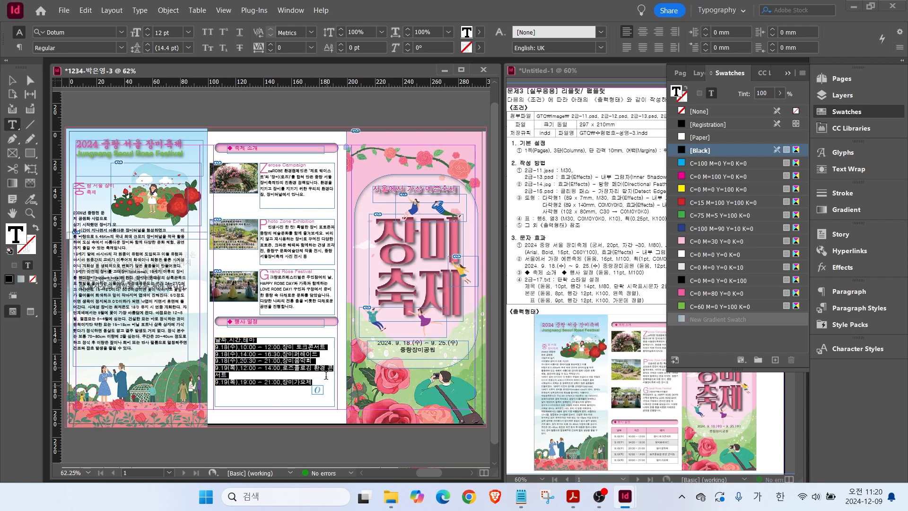
{"action": "left_click", "coordinate": [198, 11]}
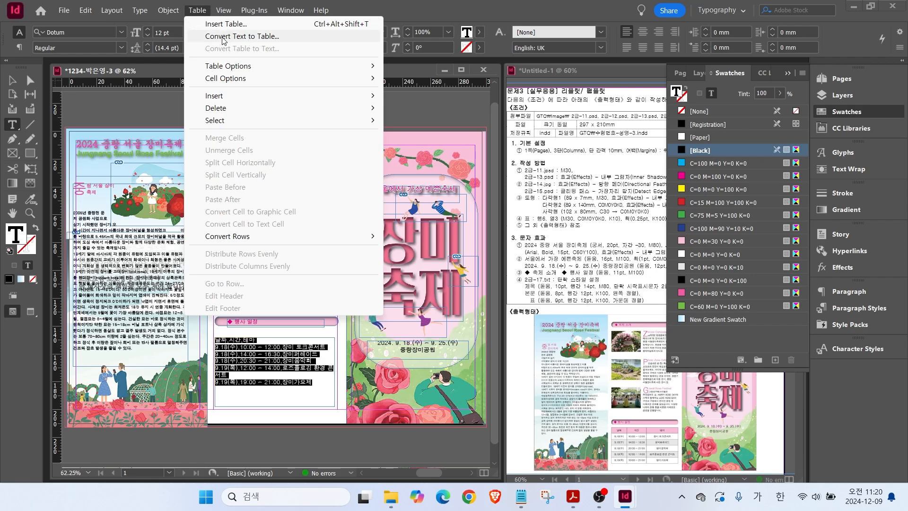
{"action": "left_click", "coordinate": [223, 38]}
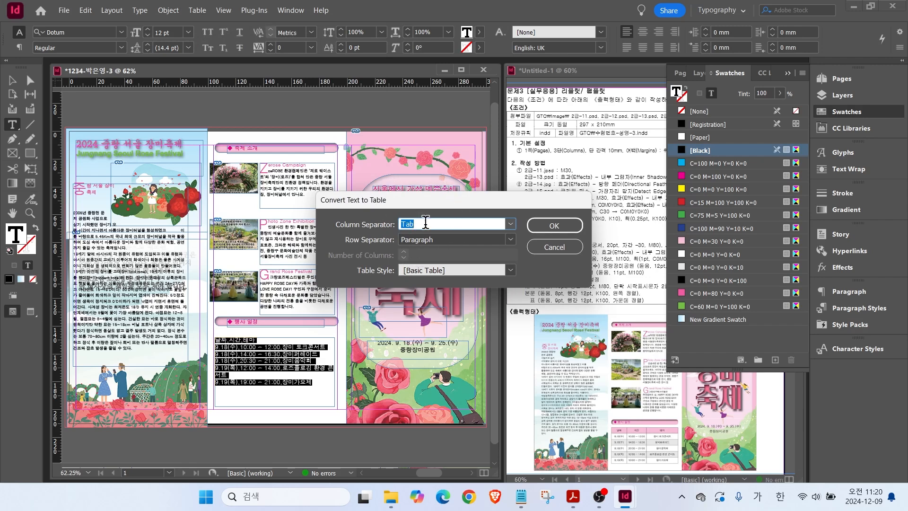
{"action": "left_click", "coordinate": [510, 224]}
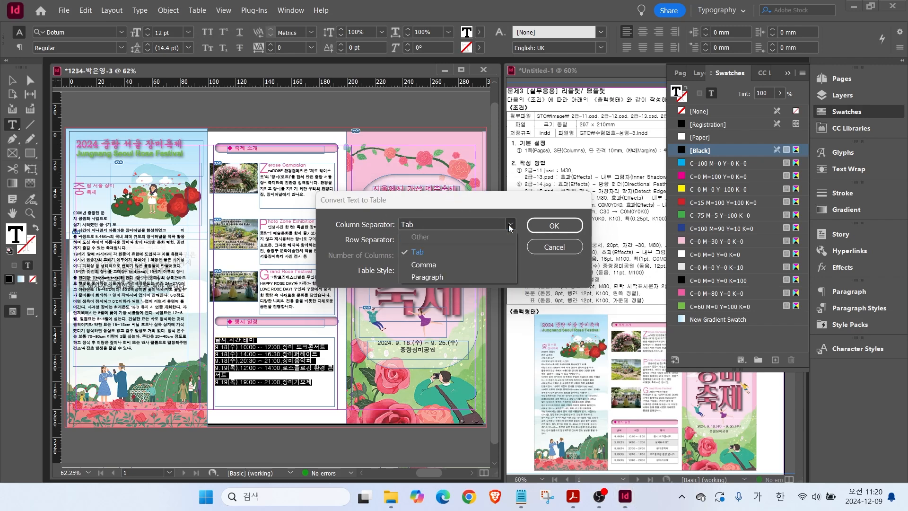
{"action": "left_click", "coordinate": [432, 264]}
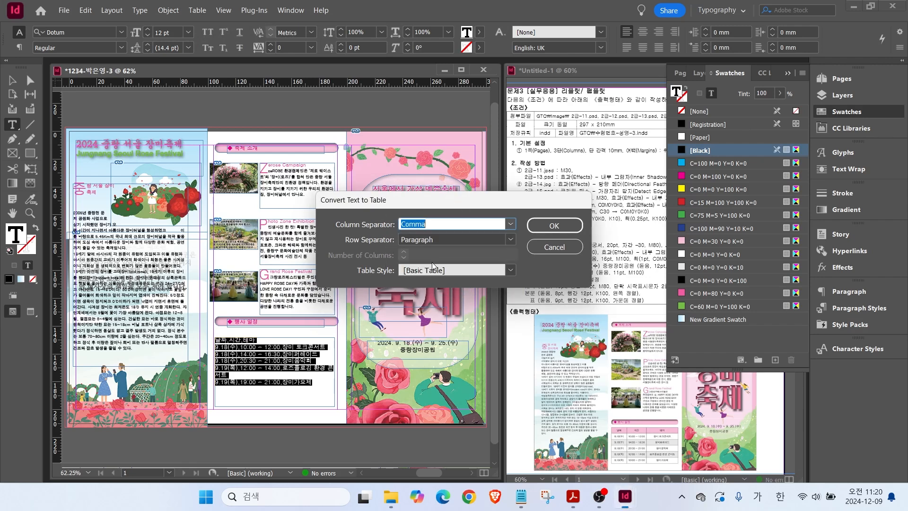
{"action": "left_click", "coordinate": [540, 225]}
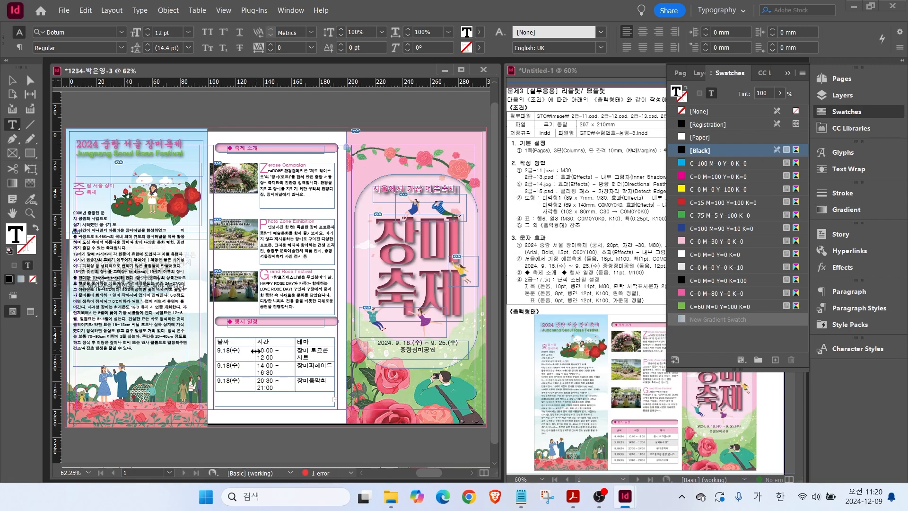
Apply the 표 paragraph style to every row of the schedule table.
{"action": "left_click_drag", "start_coordinate": [256, 351], "coordinate": [331, 355]}
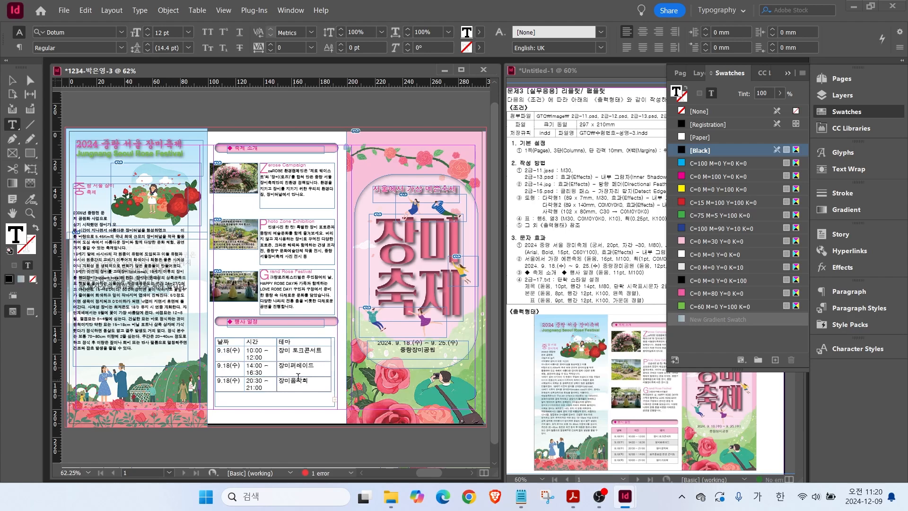
{"action": "left_click_drag", "start_coordinate": [226, 342], "coordinate": [322, 391]}
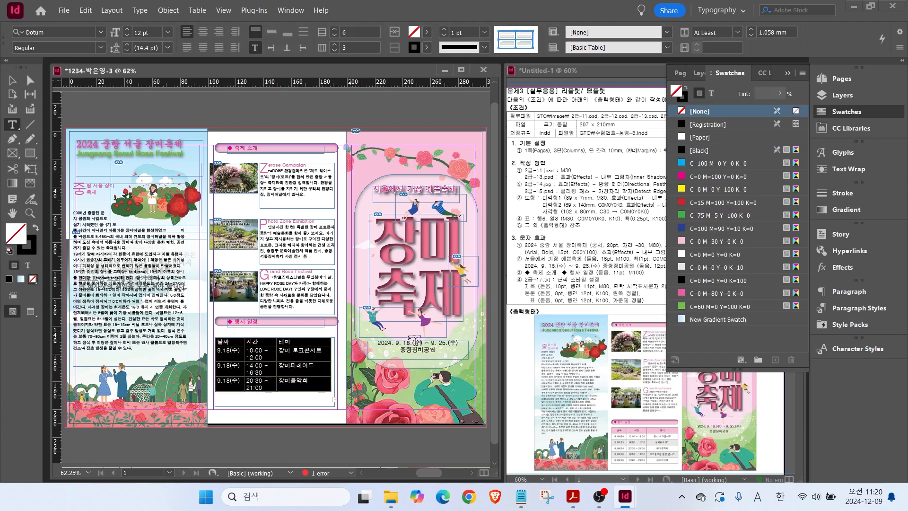
{"action": "left_click", "coordinate": [832, 308]}
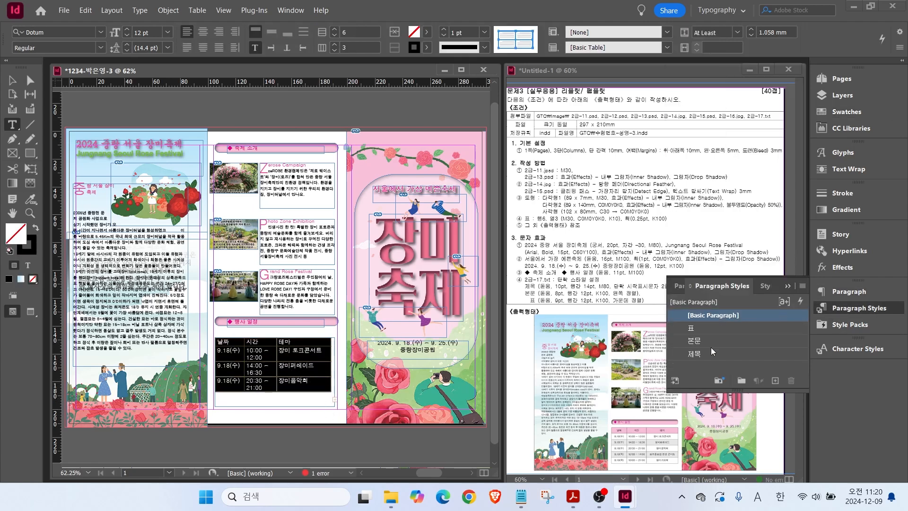
{"action": "left_click", "coordinate": [697, 330]}
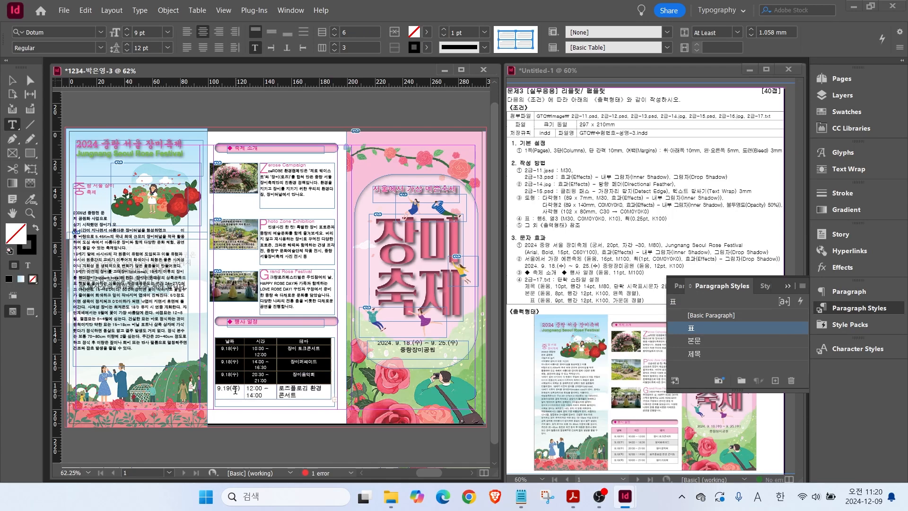
{"action": "left_click_drag", "start_coordinate": [235, 389], "coordinate": [307, 391]}
{"action": "left_click", "coordinate": [690, 328]}
{"action": "key", "text": "Escape"}
{"action": "left_click", "coordinate": [12, 124]}
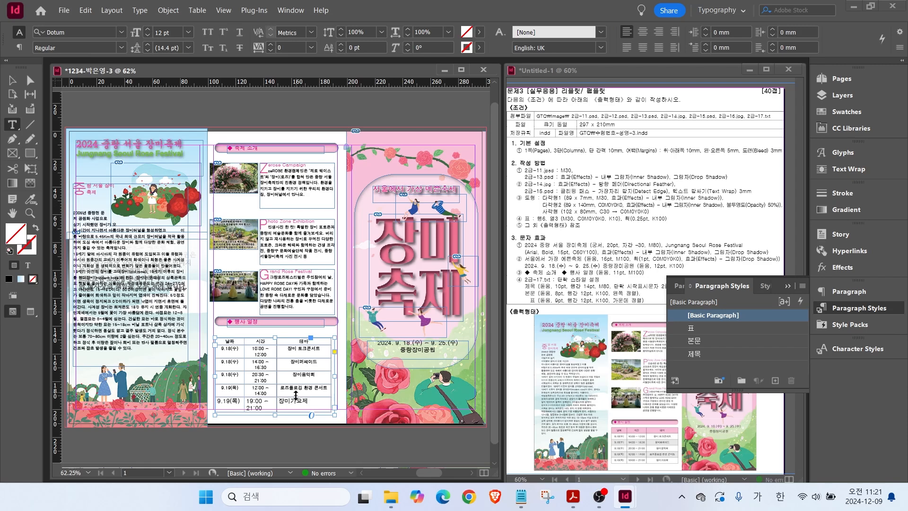
{"action": "left_click_drag", "start_coordinate": [232, 402], "coordinate": [305, 403]}
{"action": "left_click", "coordinate": [694, 328]}
Widen the 시간 column so each time range fits on one line, then check it in Preview.
{"action": "scroll", "coordinate": [311, 421], "scroll_direction": "up", "scroll_amount": 2}
{"action": "left_click_drag", "start_coordinate": [257, 309], "coordinate": [267, 308]}
{"action": "left_click_drag", "start_coordinate": [355, 315], "coordinate": [356, 315]}
{"action": "left_click_drag", "start_coordinate": [205, 294], "coordinate": [201, 294]}
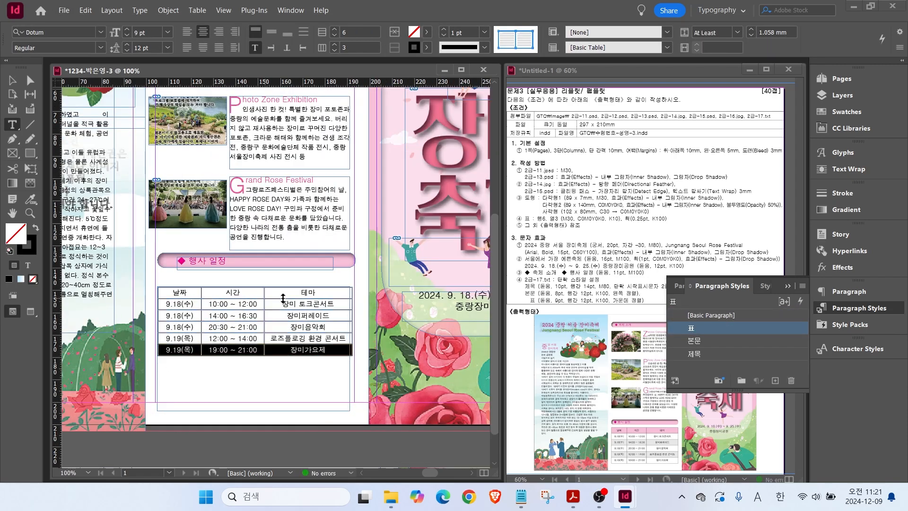
{"action": "left_click", "coordinate": [13, 81]}
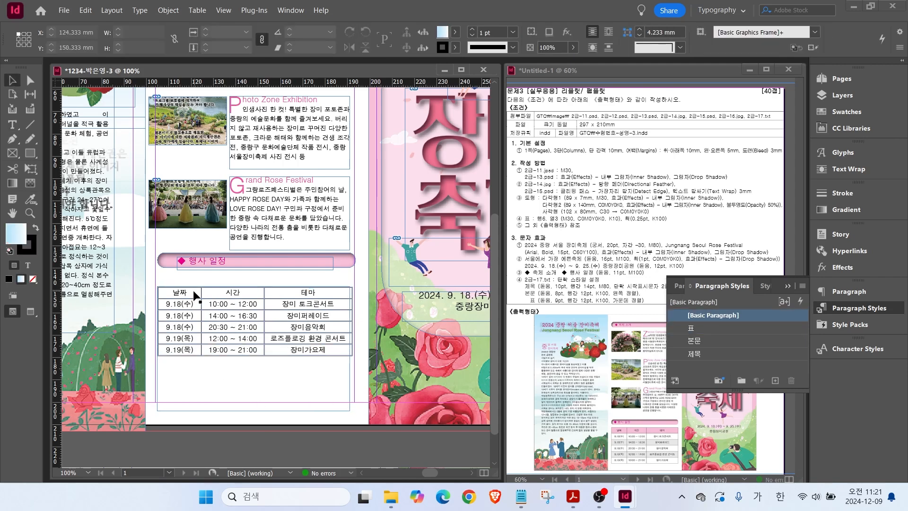
{"action": "left_click", "coordinate": [32, 311]}
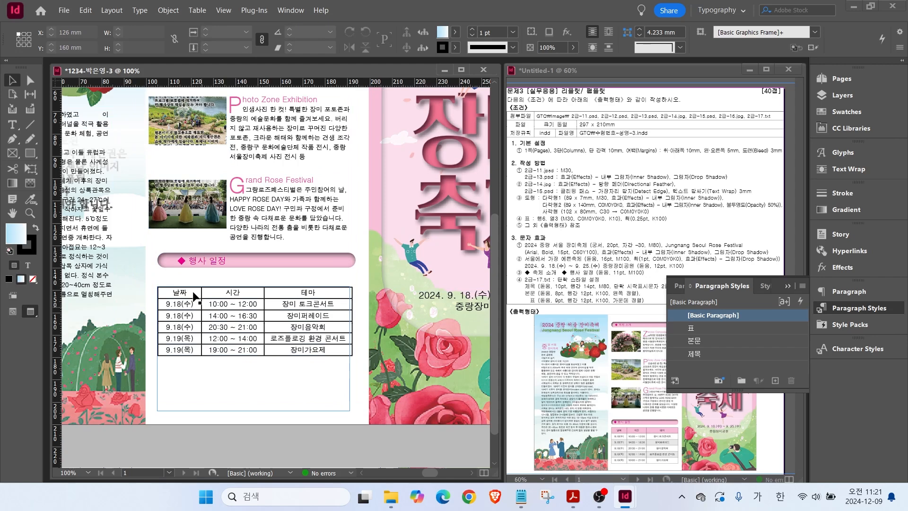
{"action": "left_click", "coordinate": [14, 312]}
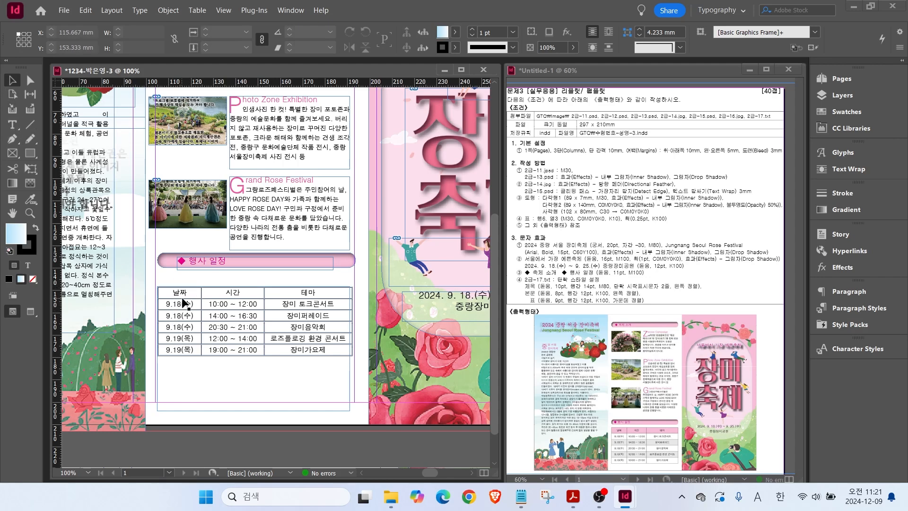
Select all schedule table cells and set the border stroke weight to 0.25 pt.
{"action": "key", "text": "t"}
{"action": "left_click_drag", "start_coordinate": [195, 291], "coordinate": [341, 352]}
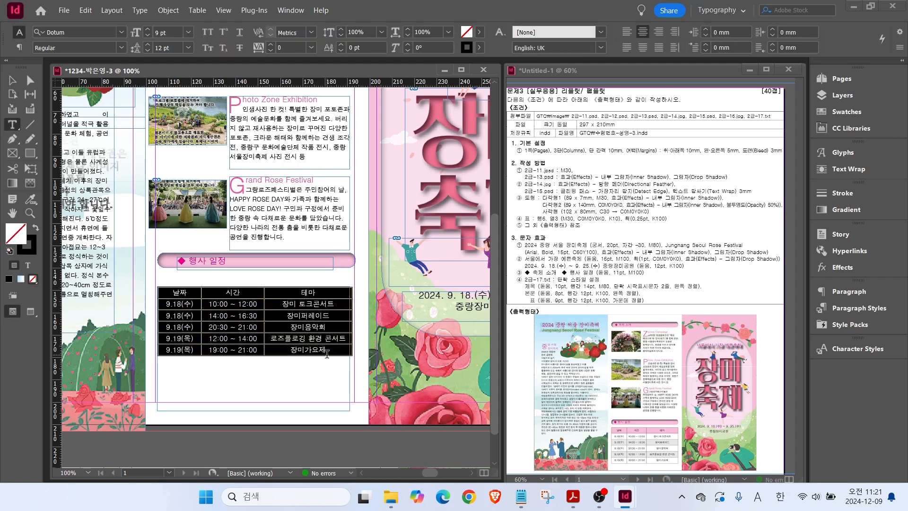
{"action": "mouse_move", "coordinate": [533, 71]}
{"action": "left_mouse_down"}
{"action": "mouse_move", "coordinate": [565, 18]}
{"action": "mouse_move", "coordinate": [556, 71]}
{"action": "left_mouse_up"}
{"action": "left_click_drag", "start_coordinate": [425, 1], "coordinate": [446, 22]}
{"action": "left_click_drag", "start_coordinate": [430, 78], "coordinate": [462, 56]}
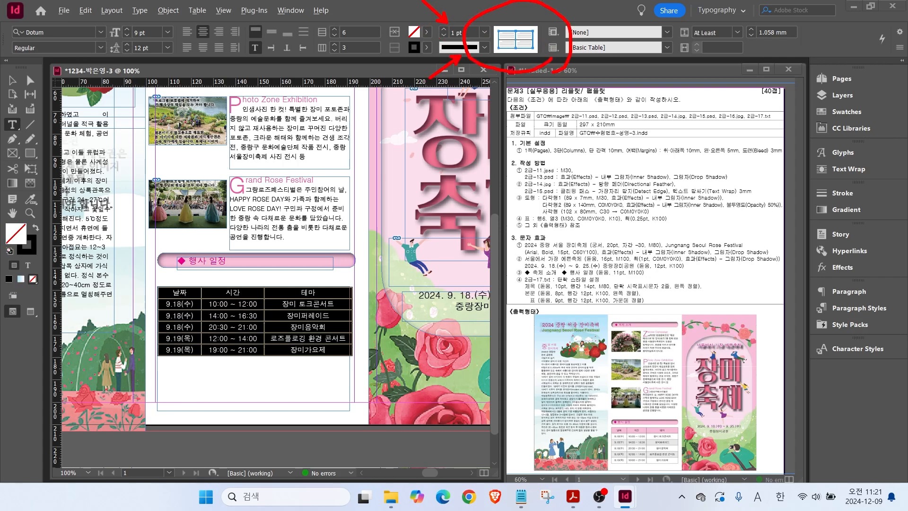
{"action": "key", "text": "Escape"}
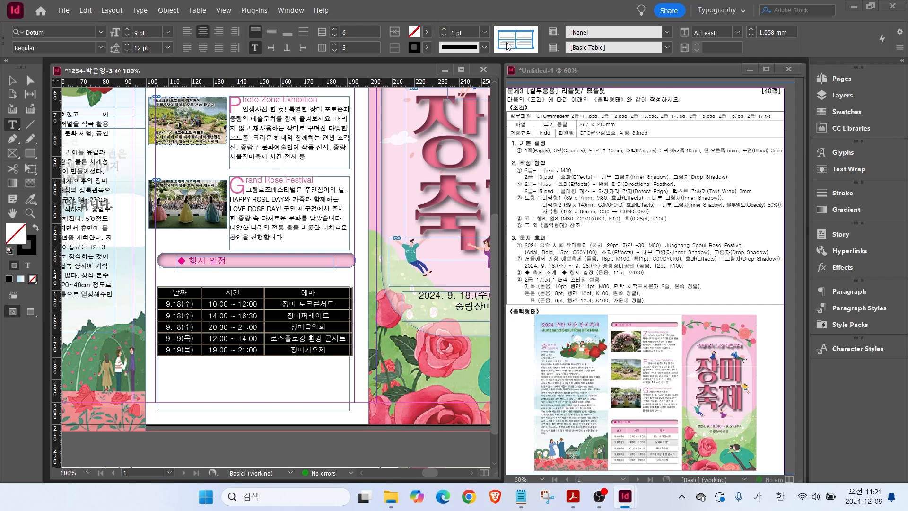
{"action": "left_click", "coordinate": [484, 32]}
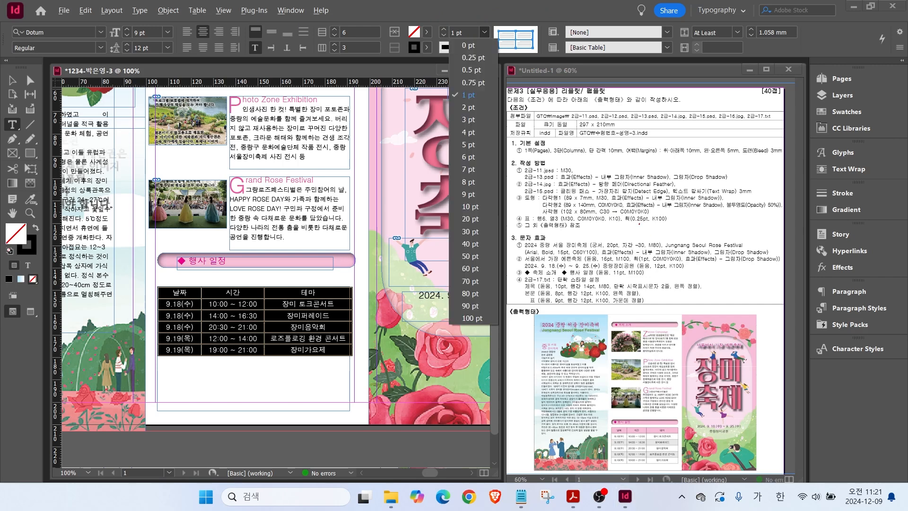
{"action": "mouse_move", "coordinate": [594, 225]}
{"action": "left_mouse_down"}
{"action": "mouse_move", "coordinate": [700, 230]}
{"action": "mouse_move", "coordinate": [685, 225]}
{"action": "mouse_move", "coordinate": [667, 263]}
{"action": "left_mouse_up"}
{"action": "key", "text": "Escape"}
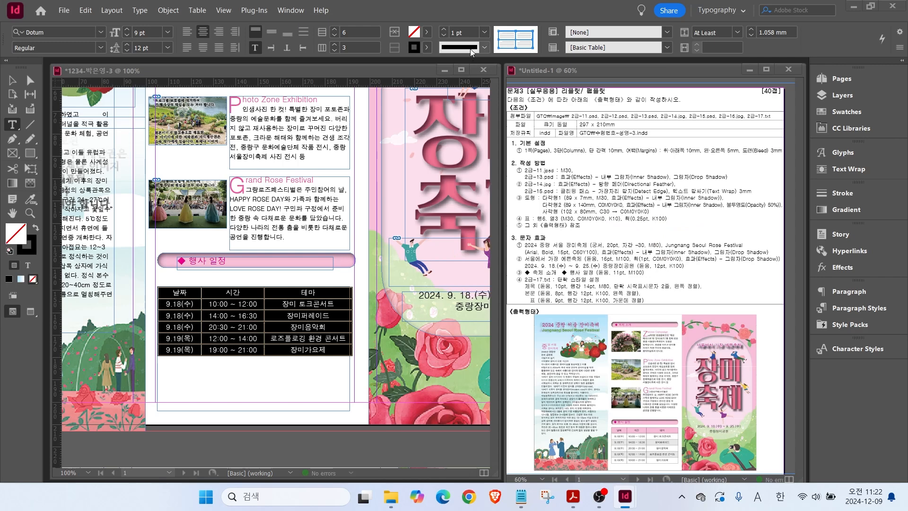
{"action": "left_click", "coordinate": [486, 35]}
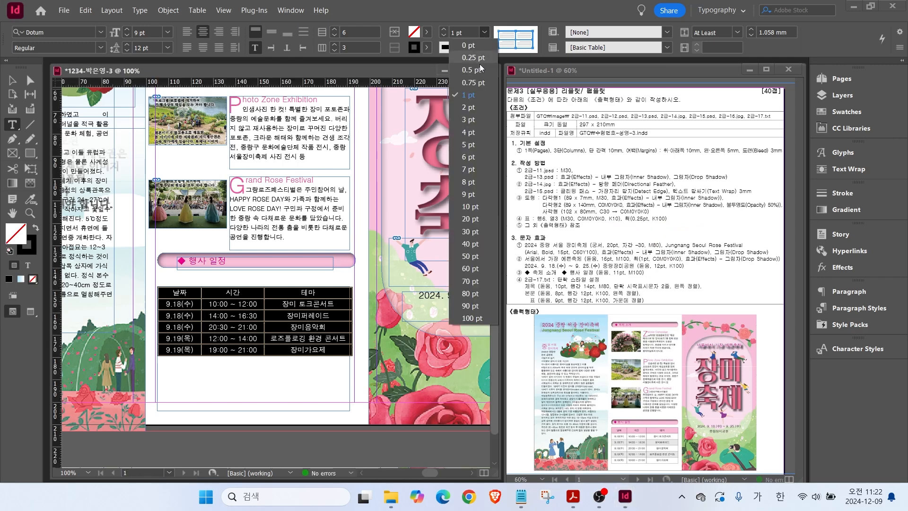
{"action": "left_click", "coordinate": [478, 62]}
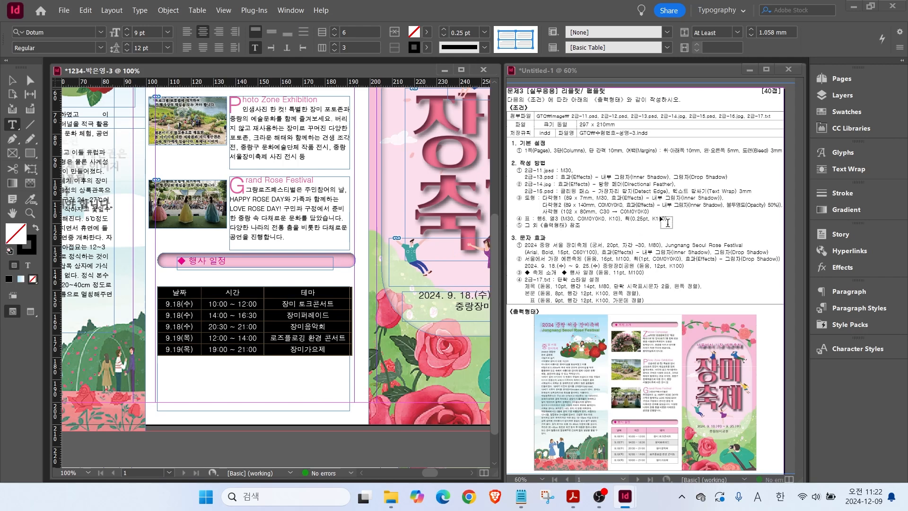
Colour the table cell borders C=0 M=0 Y=0 K=100 black.
{"action": "left_click", "coordinate": [839, 112]}
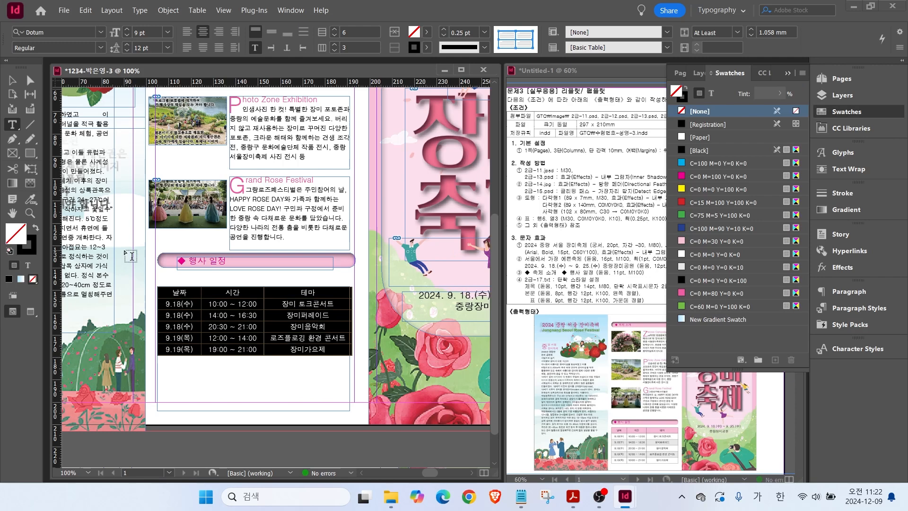
{"action": "left_click", "coordinate": [689, 151]}
{"action": "left_click", "coordinate": [698, 281]}
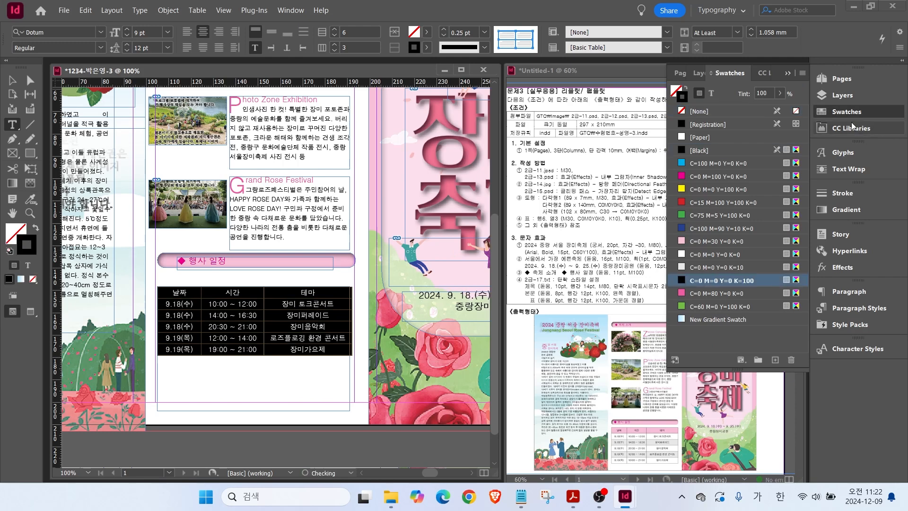
{"action": "left_click", "coordinate": [840, 111]}
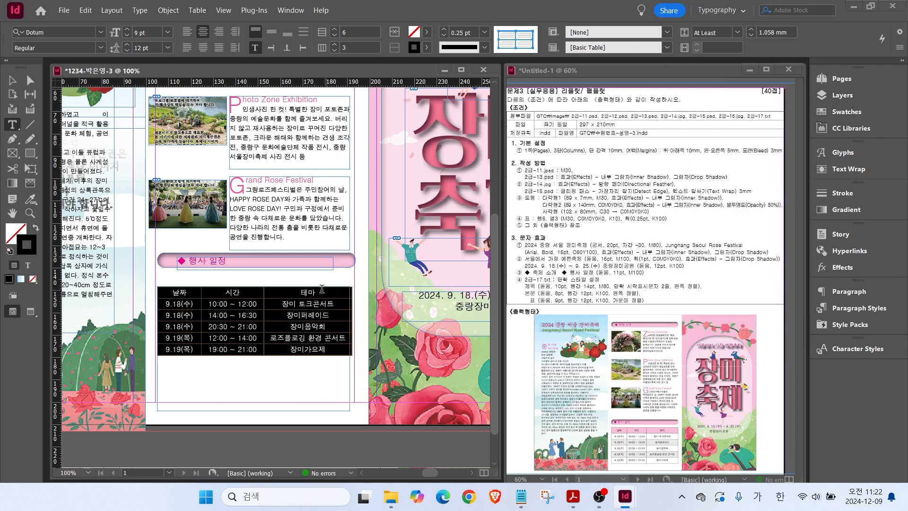
Fill the 날짜 / 시간 / 테마 header row with pink C=0 M=30 Y=0 K=0.
{"action": "left_click", "coordinate": [191, 294]}
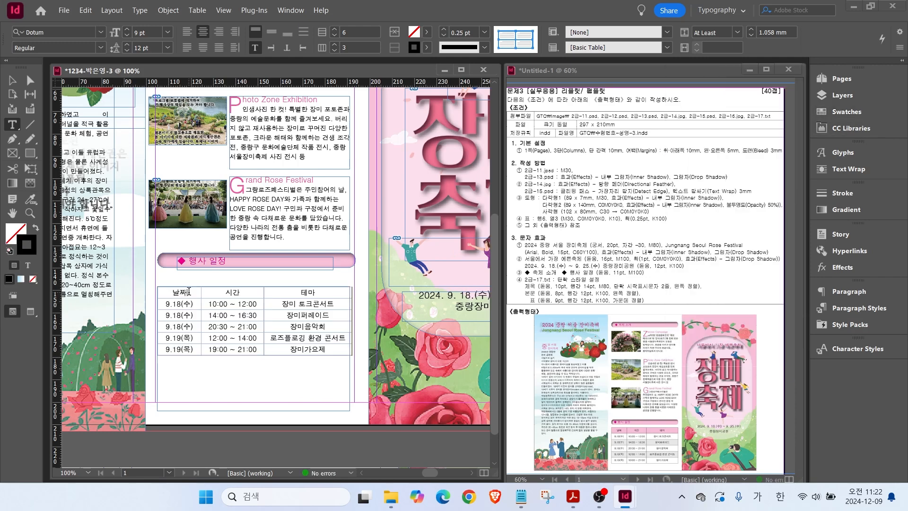
{"action": "left_click", "coordinate": [427, 33]}
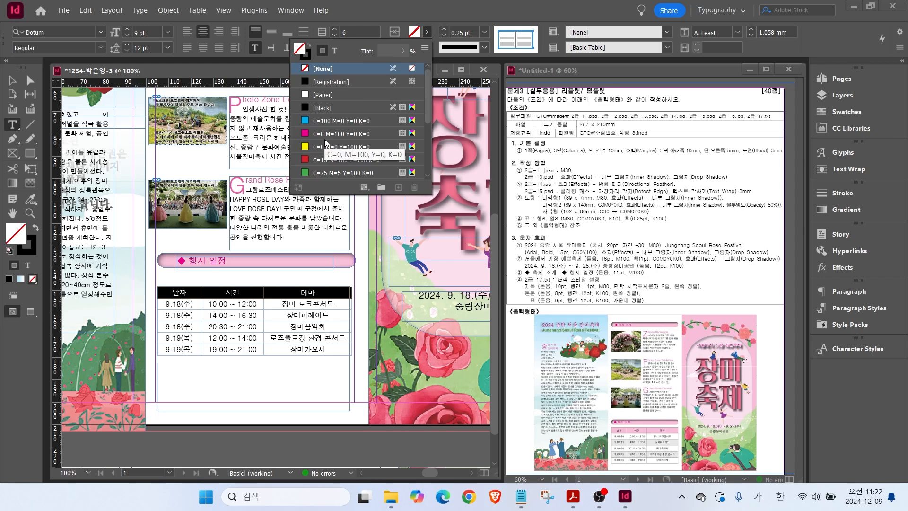
{"action": "scroll", "coordinate": [336, 144], "scroll_direction": "down", "scroll_amount": 4}
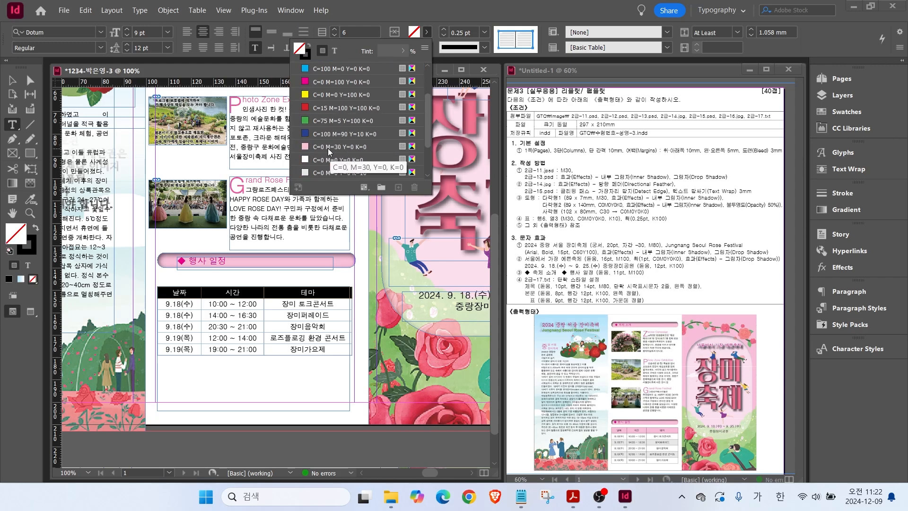
{"action": "left_click", "coordinate": [328, 148]}
Shade the 14:00 and 12:00 rows K=10 grey and preview the finished table.
{"action": "left_click", "coordinate": [158, 315]}
{"action": "left_click", "coordinate": [427, 32]}
{"action": "scroll", "coordinate": [333, 135], "scroll_direction": "down", "scroll_amount": 4}
{"action": "scroll", "coordinate": [334, 136], "scroll_direction": "down", "scroll_amount": 2}
{"action": "left_click", "coordinate": [331, 146]}
{"action": "left_click", "coordinate": [158, 339]}
{"action": "left_click", "coordinate": [427, 32]}
{"action": "scroll", "coordinate": [313, 127], "scroll_direction": "down", "scroll_amount": 4}
{"action": "left_click", "coordinate": [322, 173]}
{"action": "left_click", "coordinate": [249, 371]}
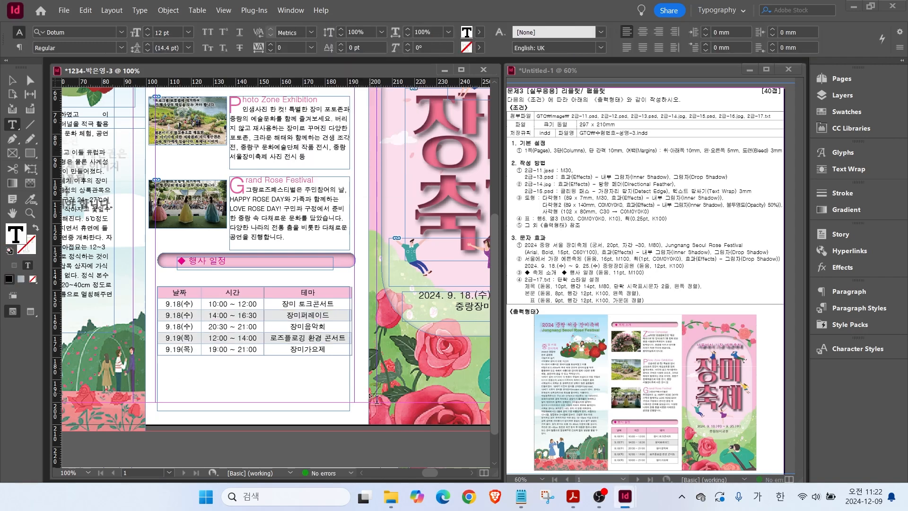
{"action": "left_click_drag", "start_coordinate": [201, 294], "coordinate": [197, 293]}
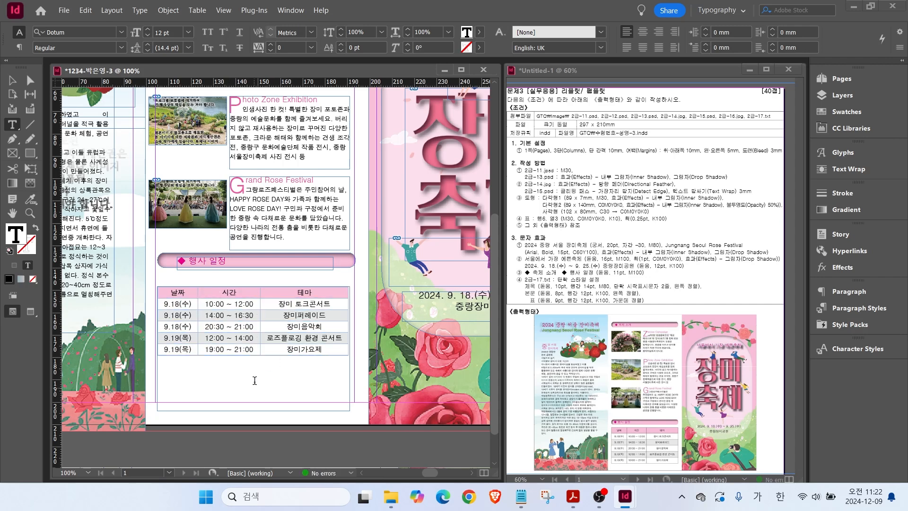
{"action": "left_click", "coordinate": [30, 312]}
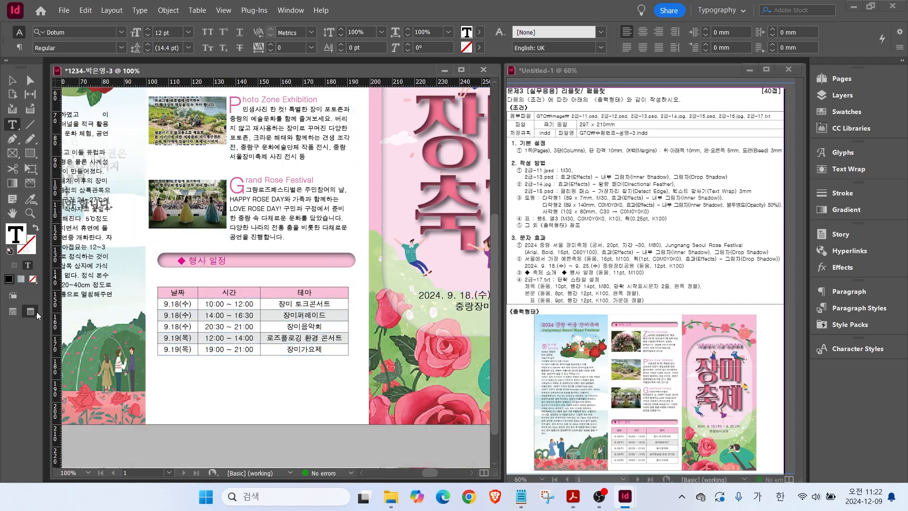
Pull the left page's body text frame's left edge slightly inward.
{"action": "left_click", "coordinate": [274, 224]}
{"action": "double_click", "coordinate": [12, 214]}
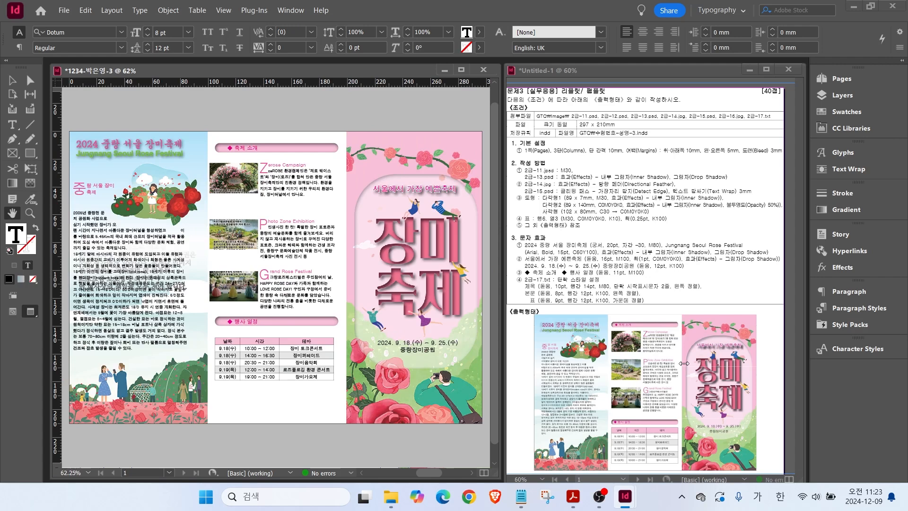
{"action": "left_click", "coordinate": [12, 81]}
{"action": "left_click", "coordinate": [83, 270]}
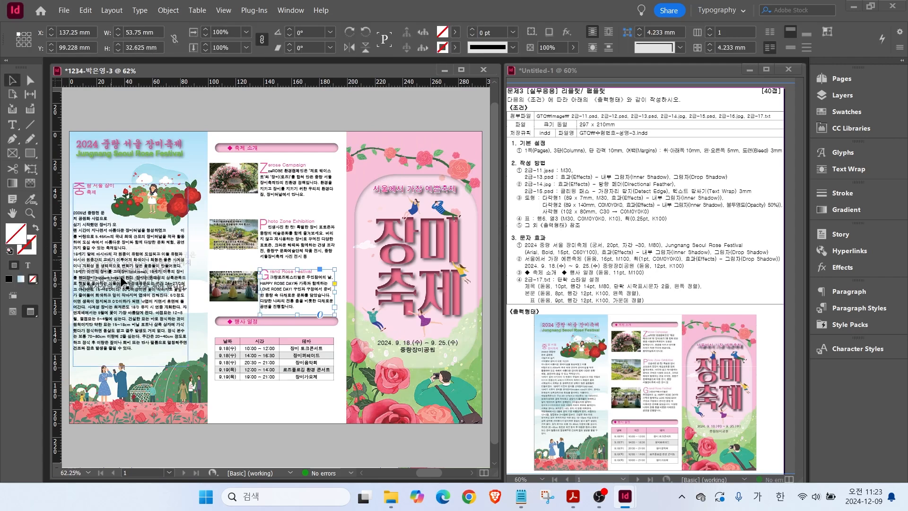
{"action": "left_click_drag", "start_coordinate": [71, 275], "coordinate": [78, 275]}
{"action": "left_click", "coordinate": [275, 109]}
Save the leaflet as an InDesign document.
{"action": "left_click", "coordinate": [64, 10]}
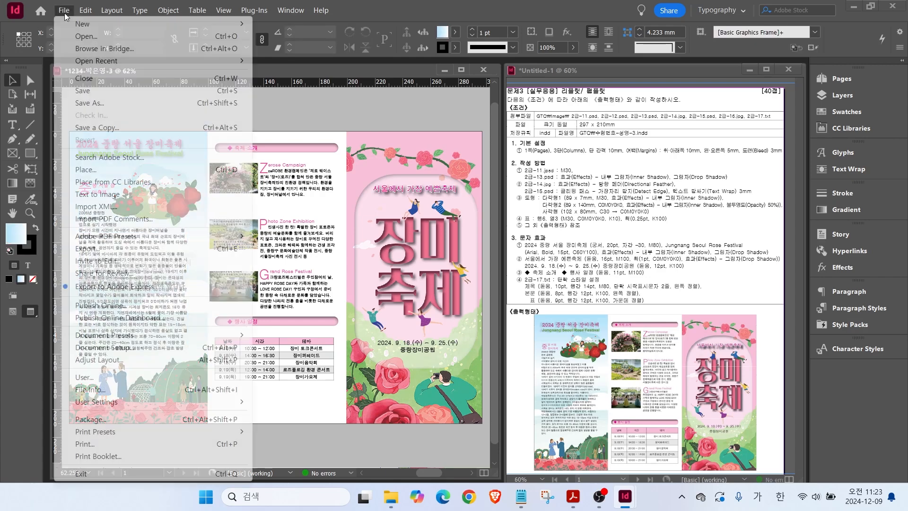
{"action": "left_click", "coordinate": [90, 91]}
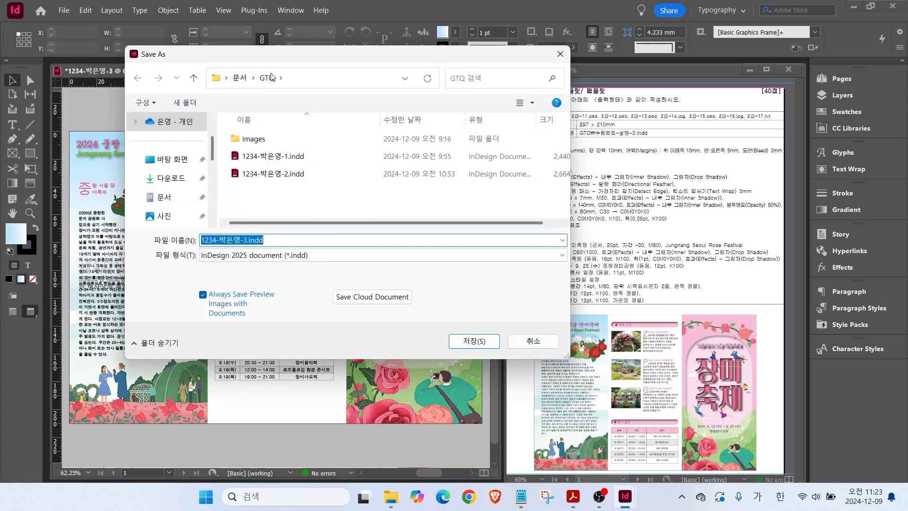
{"action": "left_click", "coordinate": [464, 343]}
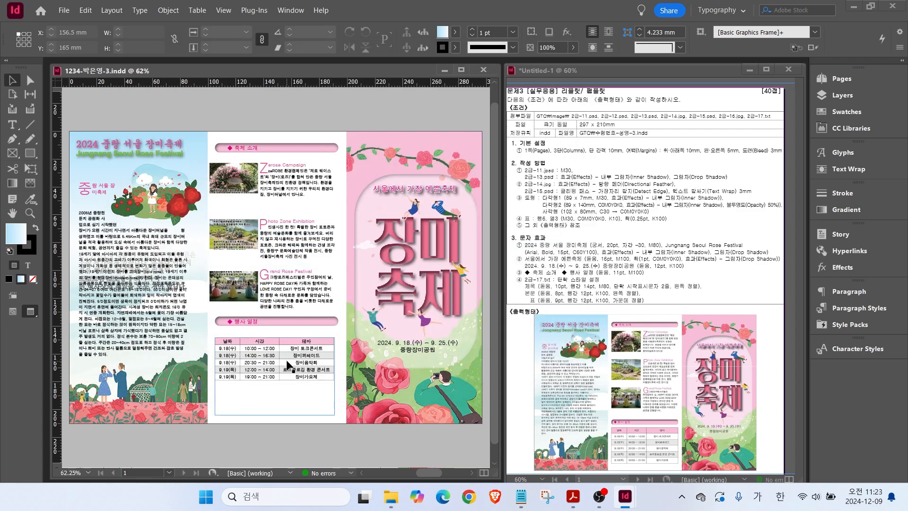